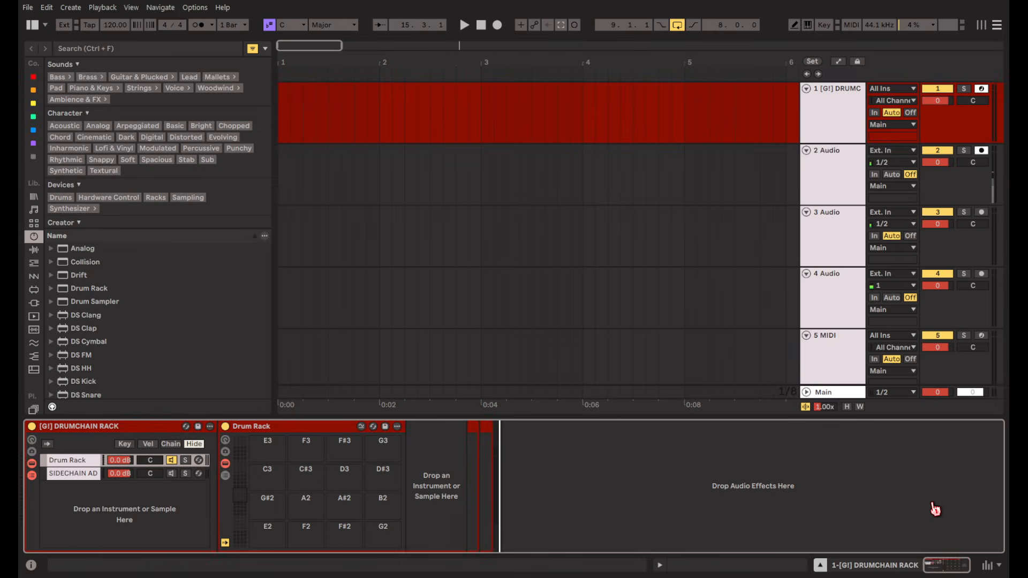
# Create a new Set from the template and view the device chain on the Main track.
pyautogui.hotkey('ctrl', 'n')
pyautogui.click(560, 320)
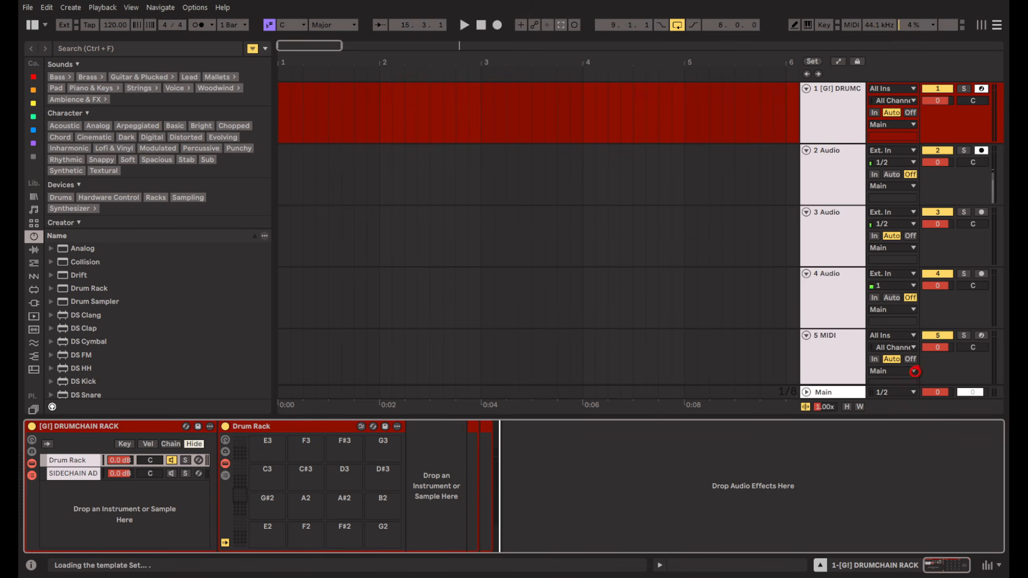
pyautogui.moveTo(886, 569); pyautogui.dragTo(994, 570)
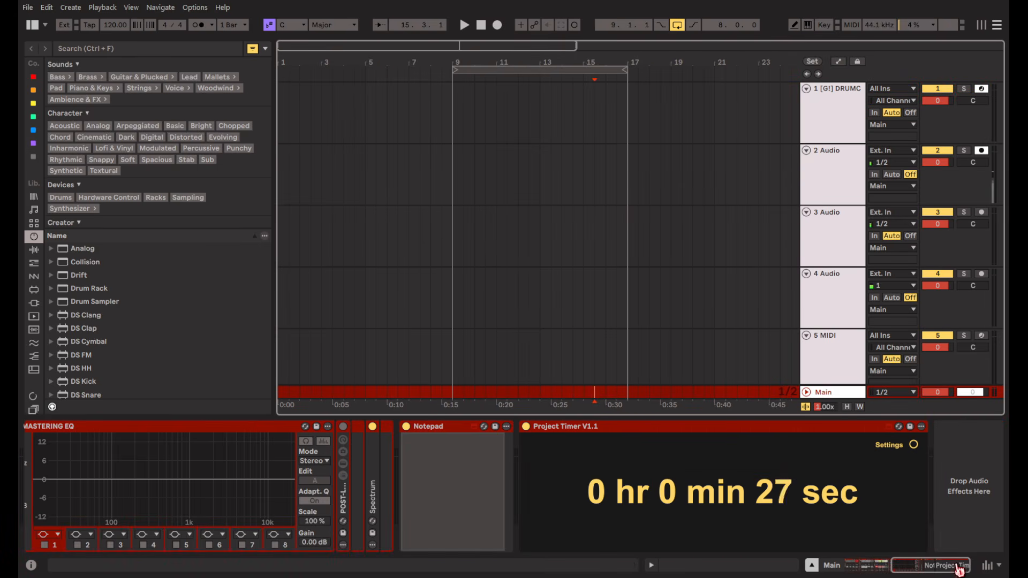
pyautogui.moveTo(932, 573); pyautogui.dragTo(637, 443)
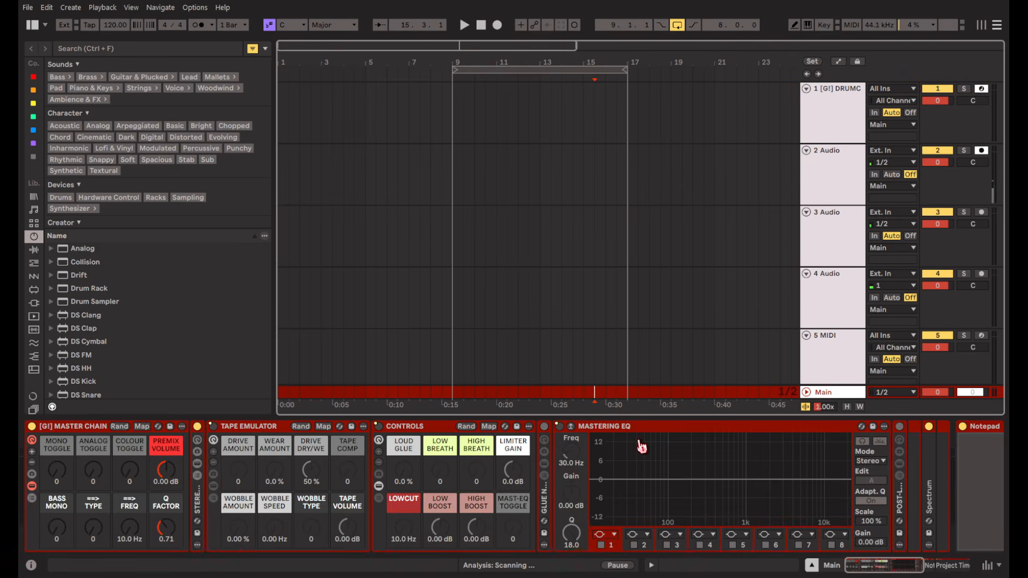
# Find Serum 2 in the browser, load it on the 5 MIDI track, and close its plug-in window.
pyautogui.scroll(-3, 839, 213)
pyautogui.click(837, 262)
pyautogui.click(182, 49)
pyautogui.write('serum 2')
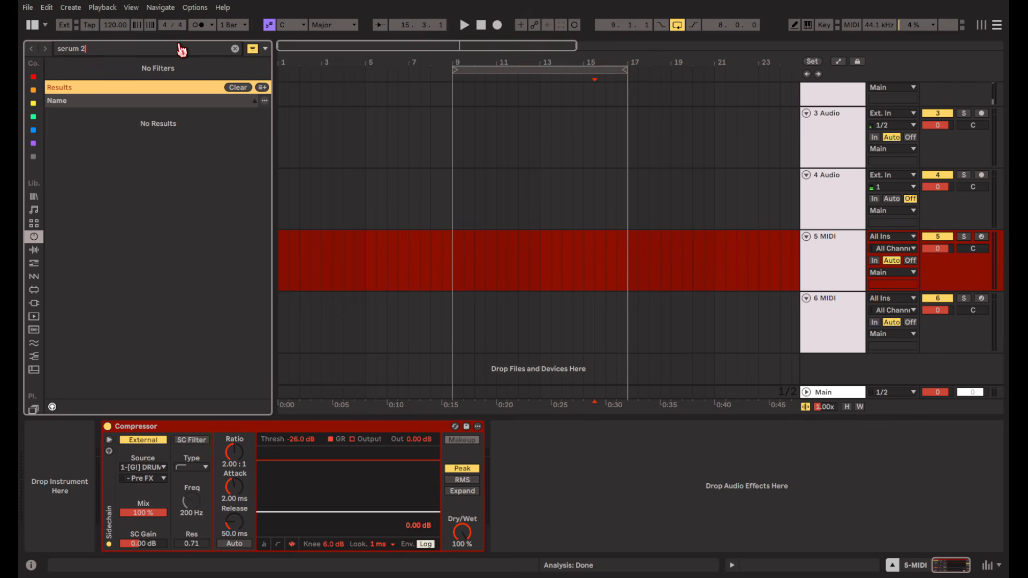
pyautogui.click(33, 80)
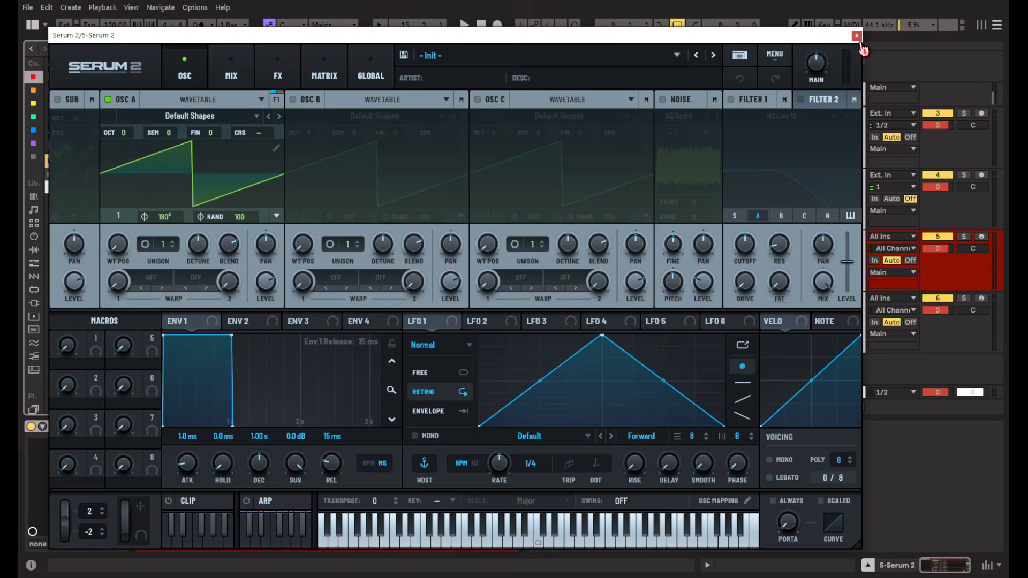
pyautogui.click(857, 37)
# Load Serum 2 onto a Drum Rack pad in the DRUMCHAIN RACK track and reposition its plug-in window.
pyautogui.scroll(3, 841, 300)
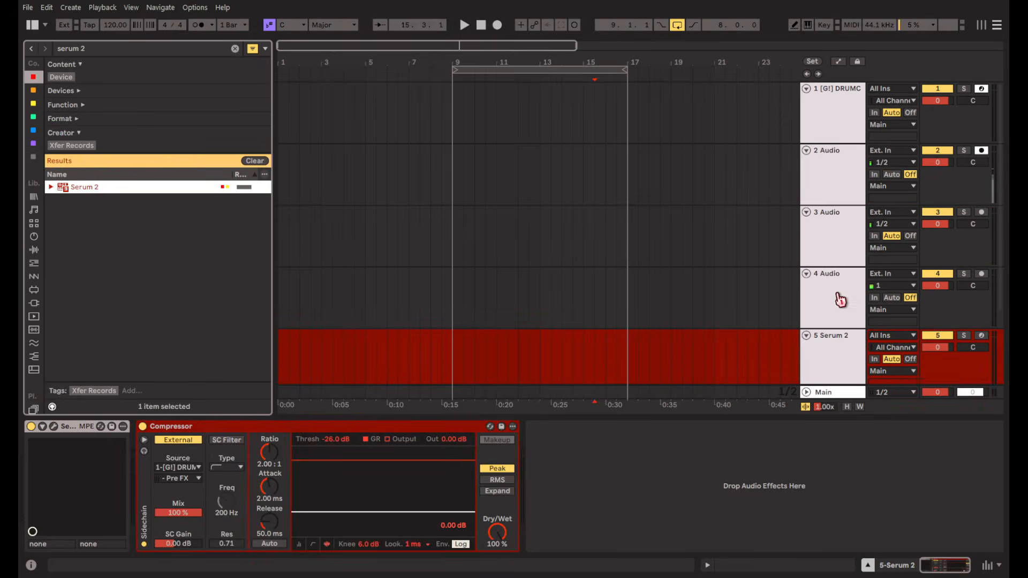
pyautogui.click(846, 131)
pyautogui.moveTo(84, 187); pyautogui.dragTo(269, 470)
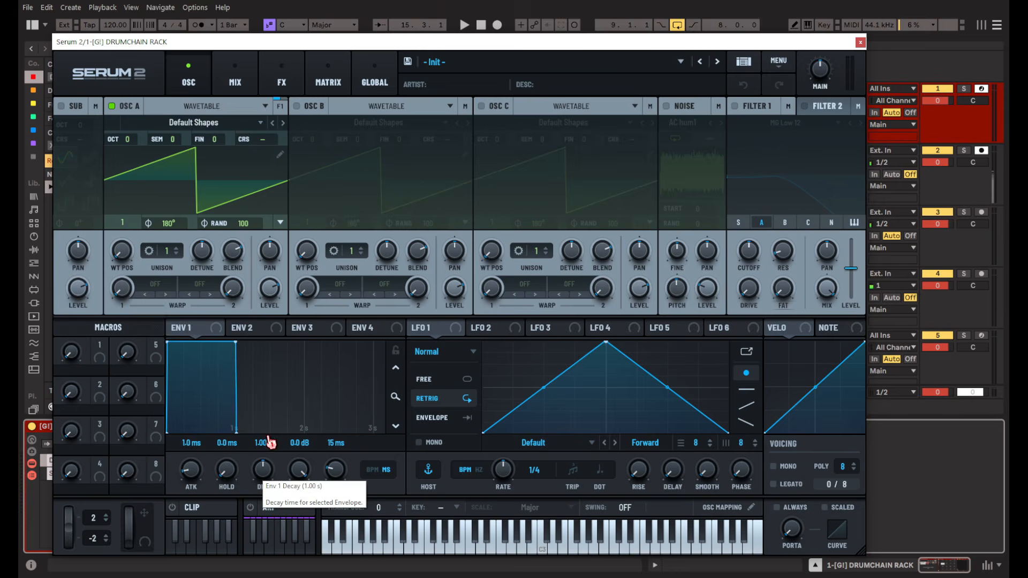
pyautogui.moveTo(446, 47); pyautogui.dragTo(482, 28)
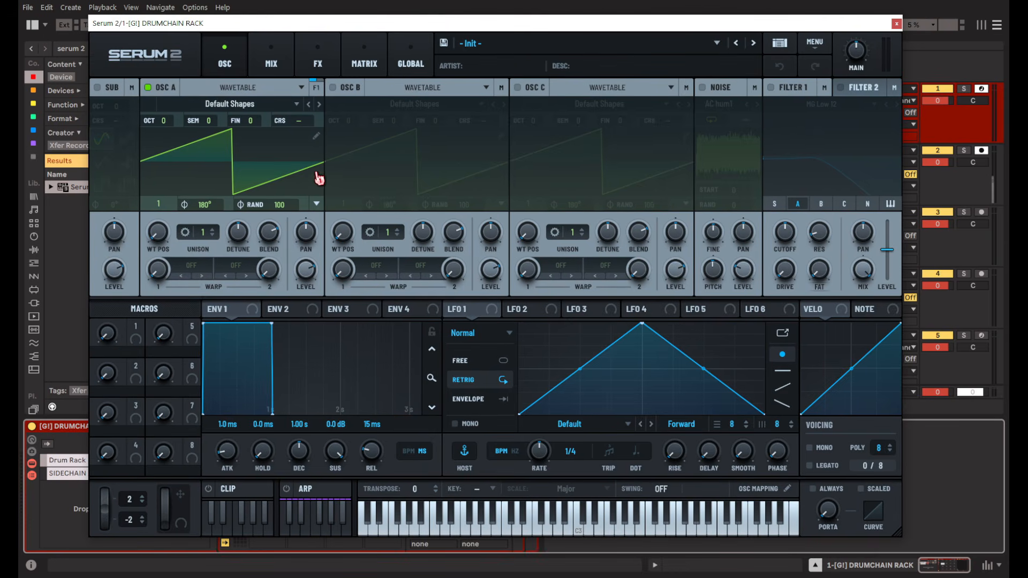
pyautogui.moveTo(605, 28); pyautogui.dragTo(609, 31)
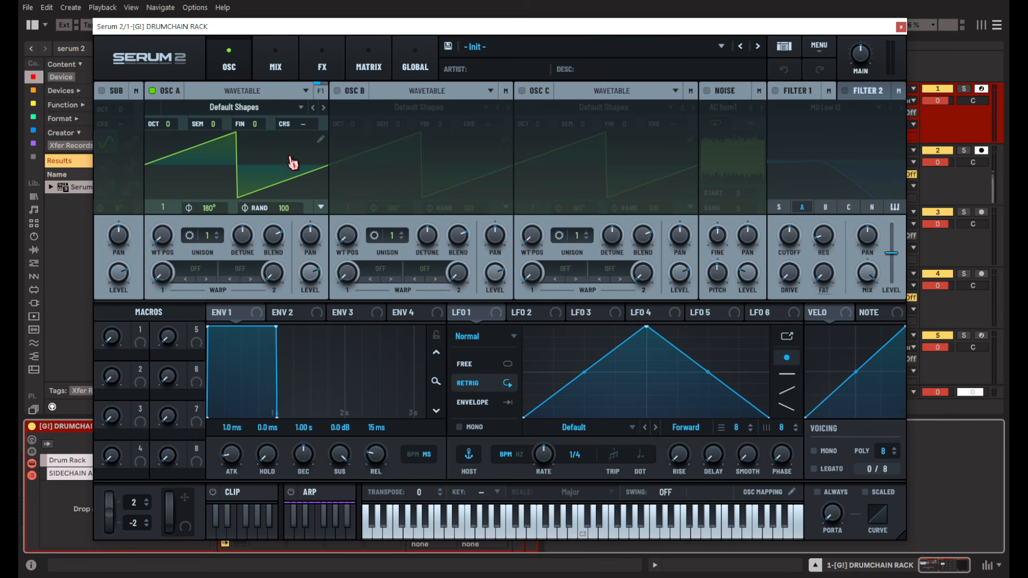
# Audition the initial patch and set Env 1's release to 1.10 s.
pyautogui.press('a')
pyautogui.moveTo(377, 464); pyautogui.dragTo(509, 371)
pyautogui.moveTo(383, 464)
pyautogui.mouseDown()
pyautogui.moveTo(376, 470)
pyautogui.moveTo(378, 459)
pyautogui.mouseUp()
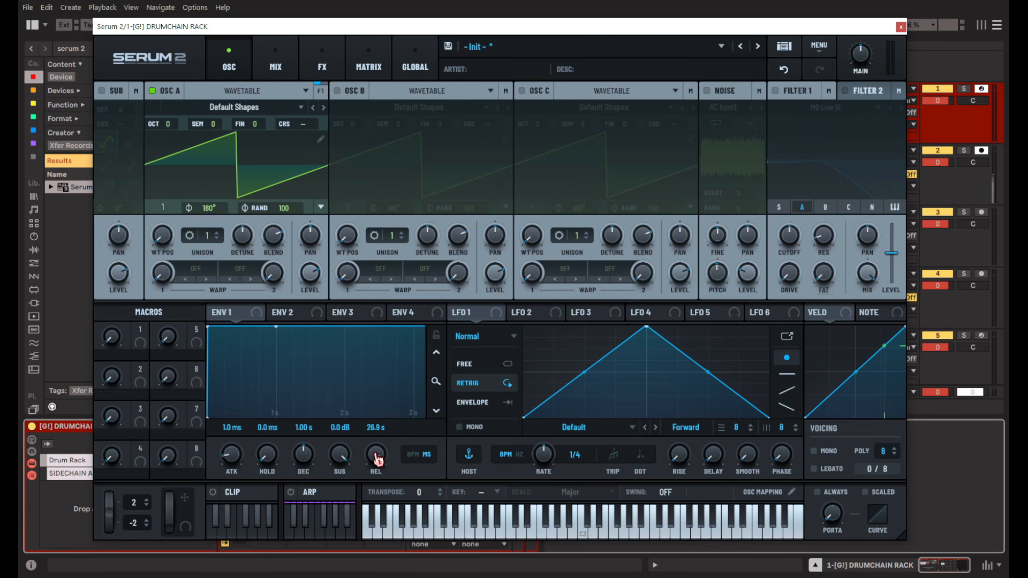
pyautogui.moveTo(374, 498); pyautogui.dragTo(368, 521)
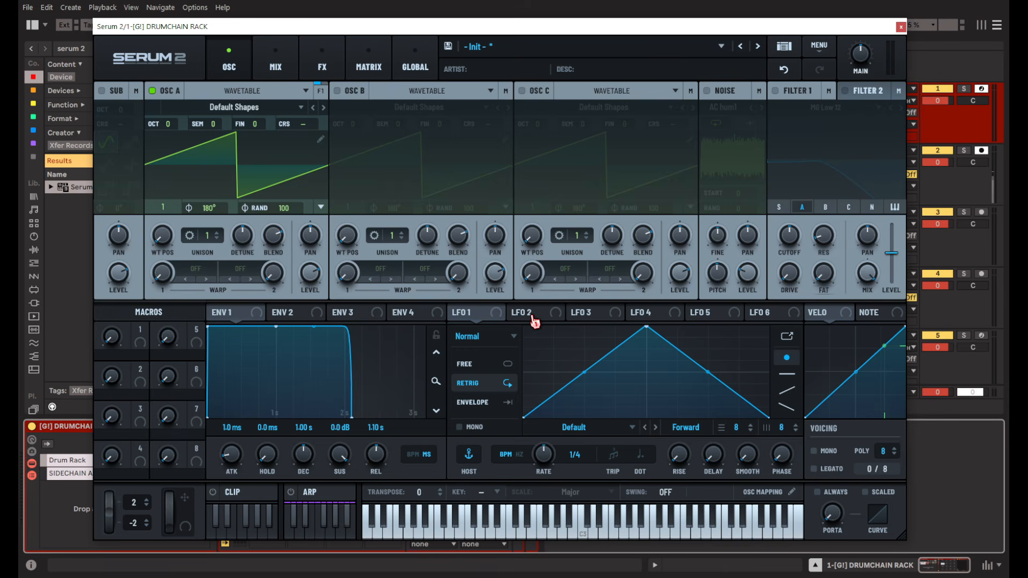
# Reshape LFO 1 to start at full level with a short hold followed by a steep curved decay to zero.
pyautogui.click(482, 311)
pyautogui.moveTo(646, 327); pyautogui.dragTo(509, 326)
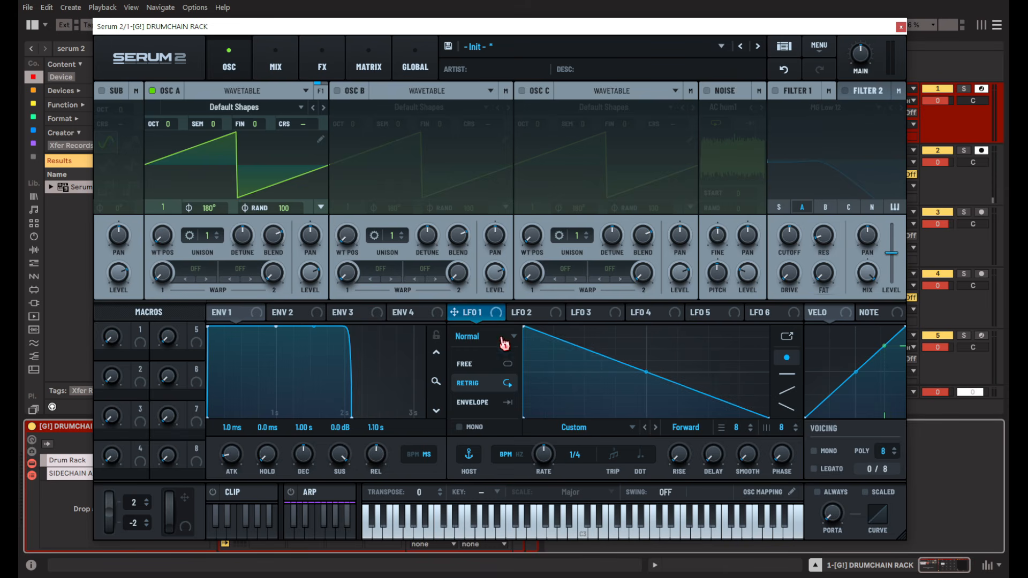
pyautogui.doubleClick(558, 348)
pyautogui.moveTo(558, 348); pyautogui.dragTo(556, 325)
pyautogui.moveTo(664, 375); pyautogui.dragTo(662, 416)
# Set LFO 1 to Envelope mode with a 1.5 Hz rate and assign it to oscillator A's level.
pyautogui.click(485, 405)
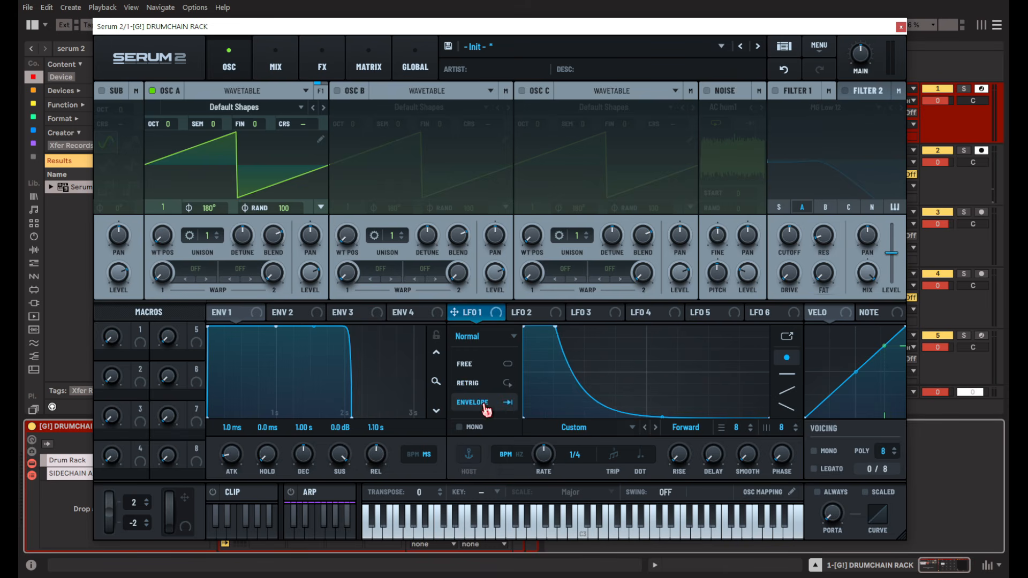
pyautogui.click(507, 460)
pyautogui.moveTo(496, 313); pyautogui.dragTo(300, 220)
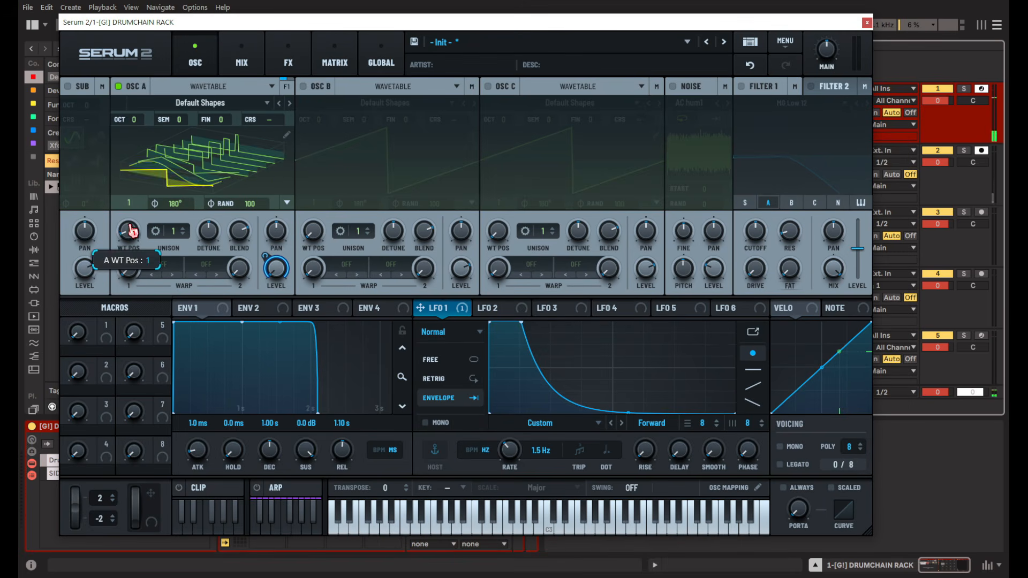
# Try other wavetables in oscillator A and load 808 Kick from the S2 Tables Analog category.
pyautogui.moveTo(129, 231); pyautogui.dragTo(129, 223)
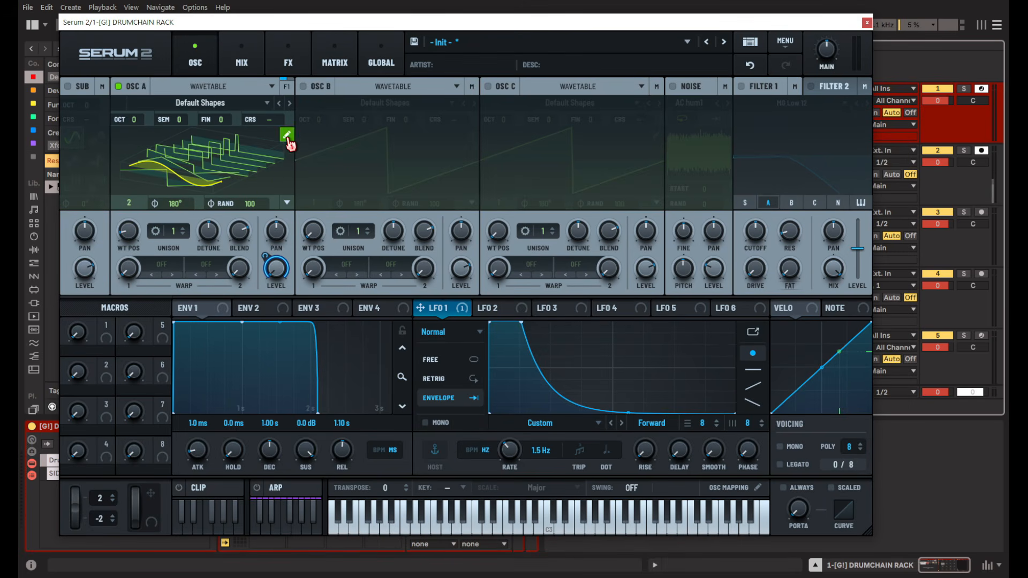
pyautogui.click(289, 104)
pyautogui.click(290, 103)
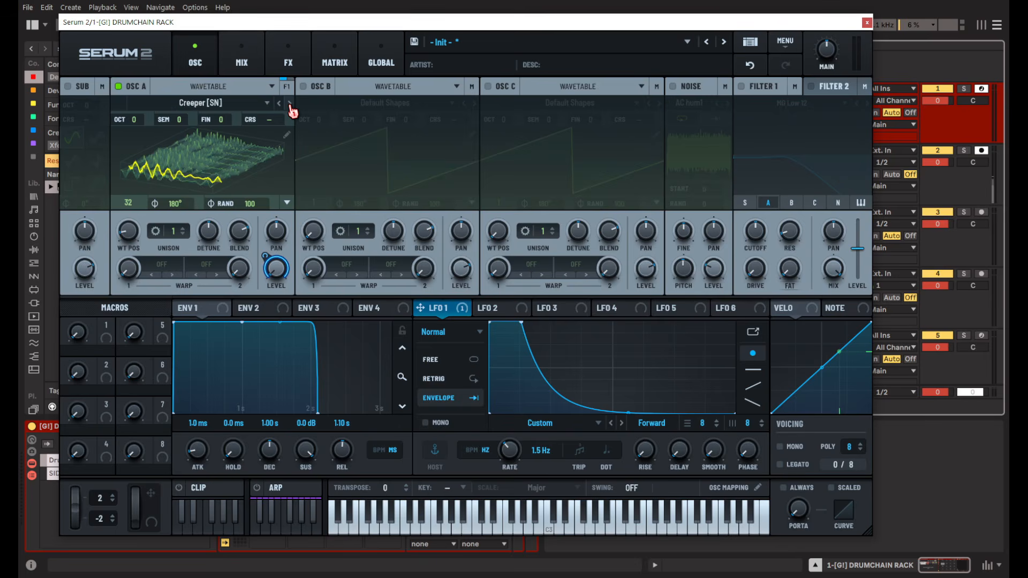
pyautogui.click(290, 103)
pyautogui.click(246, 103)
pyautogui.moveTo(177, 142)
pyautogui.moveTo(233, 144)
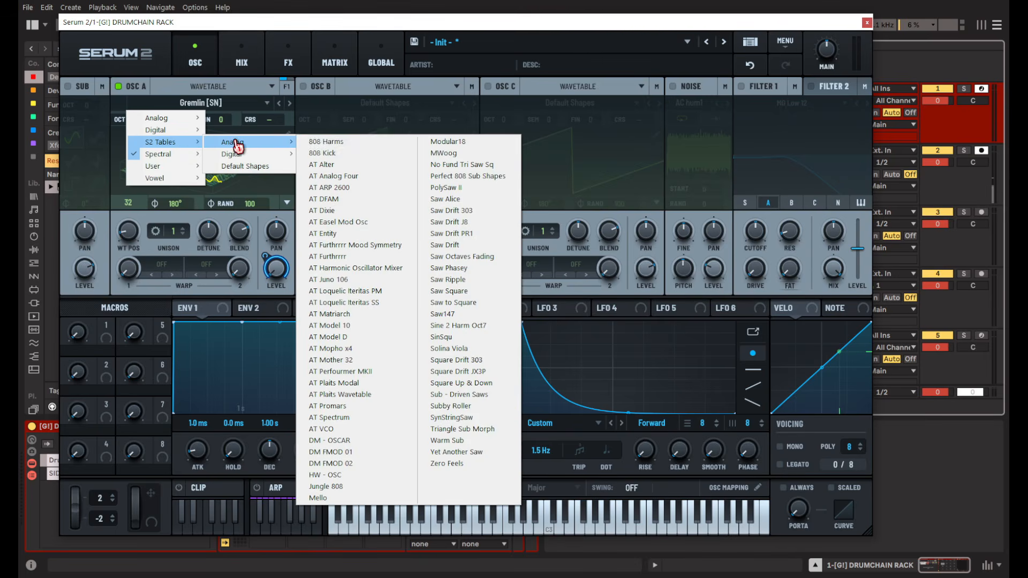
pyautogui.click(354, 143)
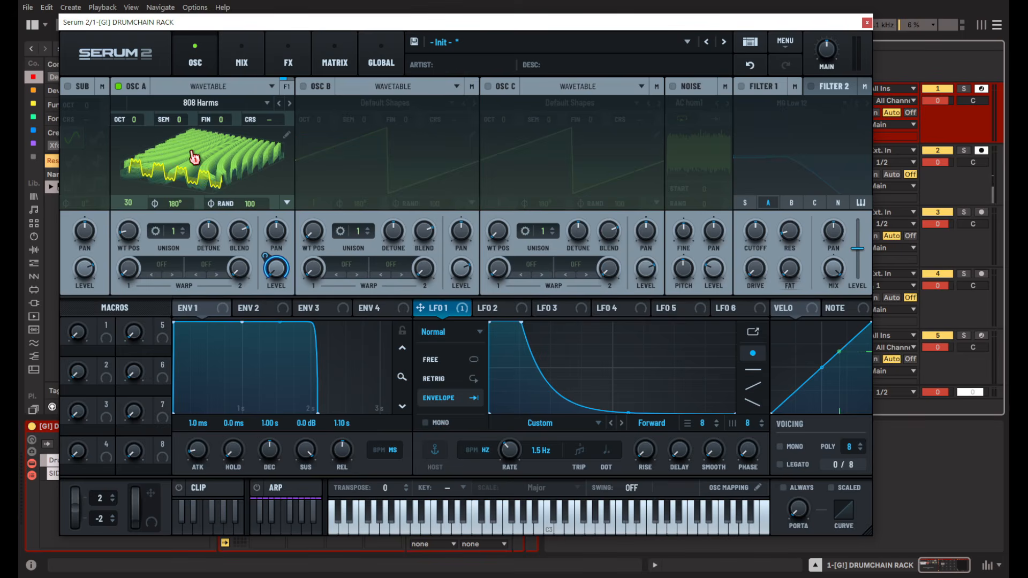
pyautogui.click(289, 103)
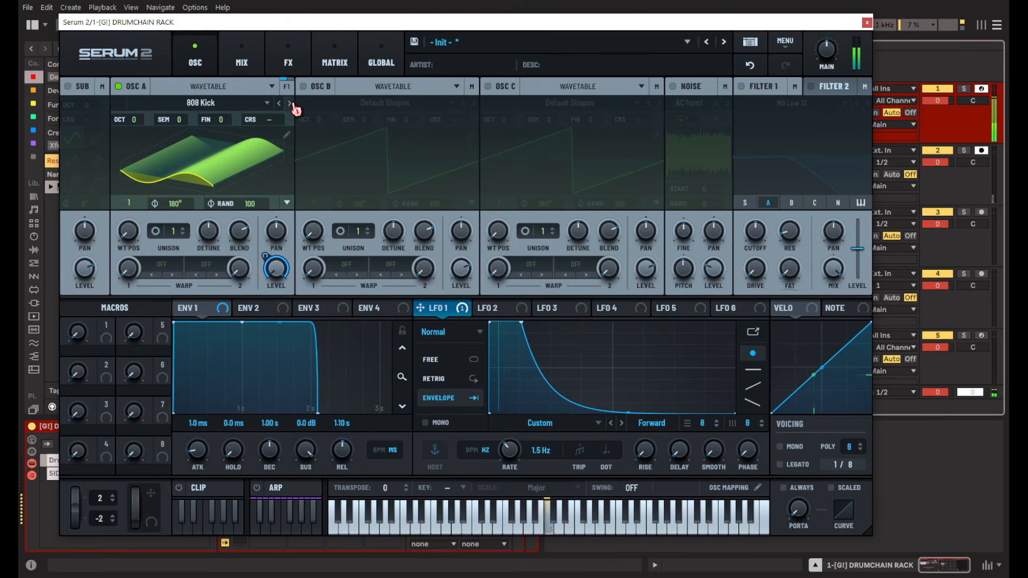
# Reshape LFO 2 into a sharp initial drop with a curved decay and set it to Envelope mode at 5.6 Hz.
pyautogui.click(498, 308)
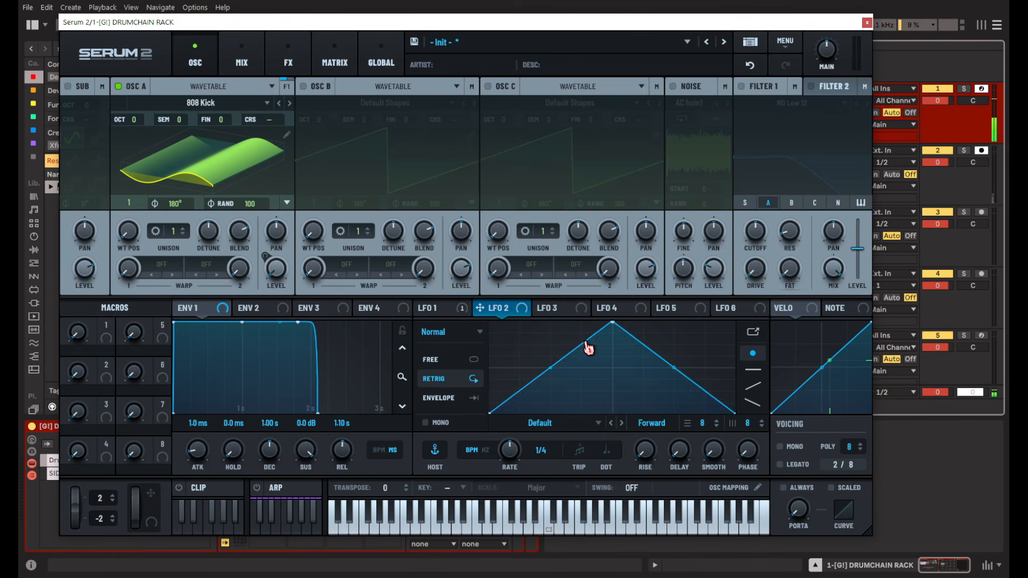
pyautogui.moveTo(613, 323); pyautogui.dragTo(490, 323)
pyautogui.moveTo(544, 342); pyautogui.dragTo(498, 340)
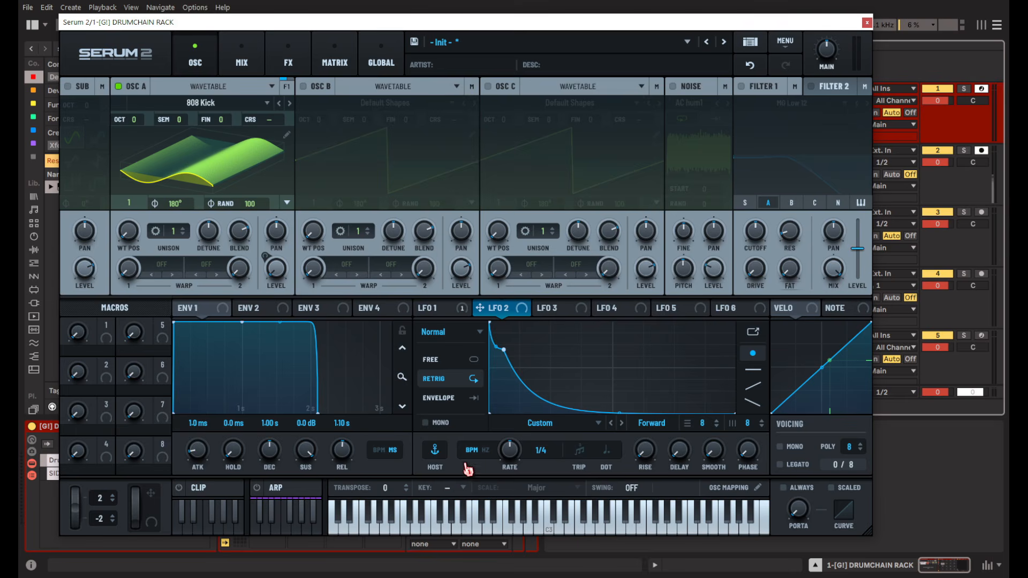
pyautogui.click(439, 398)
# Add a modulation matrix routing from LFO 2 to the global Main Tuning and set its amount to about 51%.
pyautogui.click(335, 59)
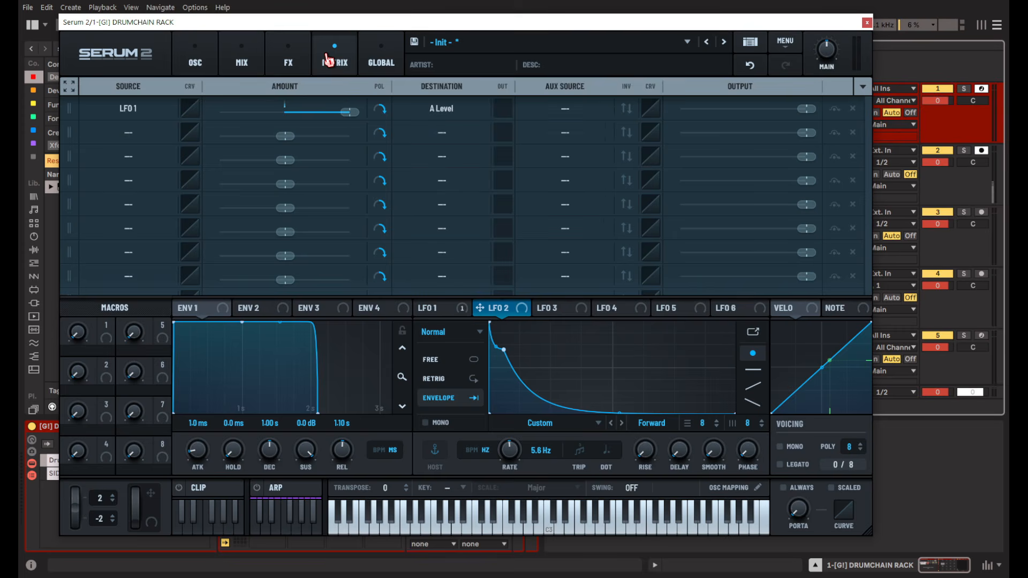
pyautogui.click(179, 134)
pyautogui.moveTo(137, 176)
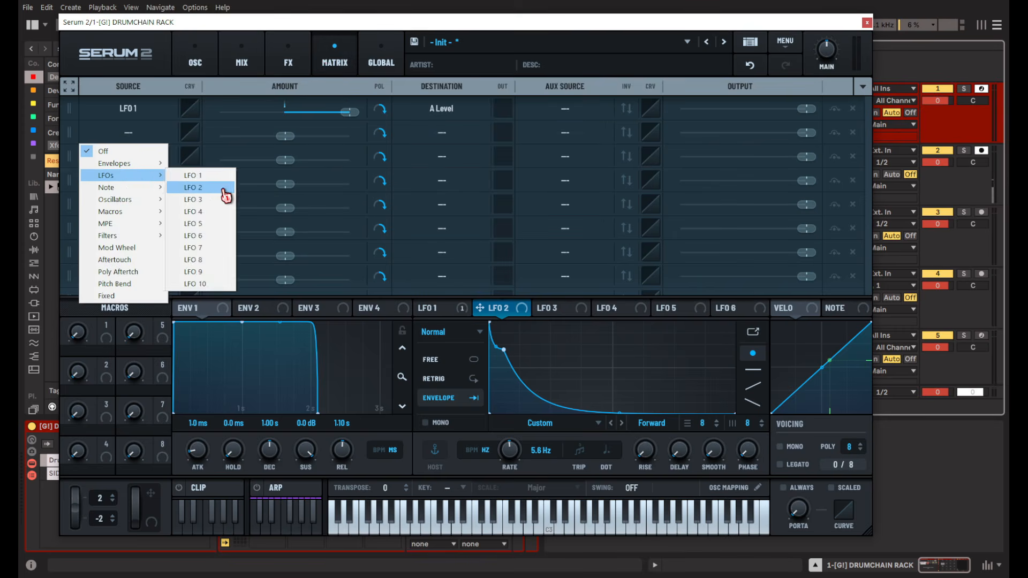
pyautogui.click(226, 188)
pyautogui.click(433, 134)
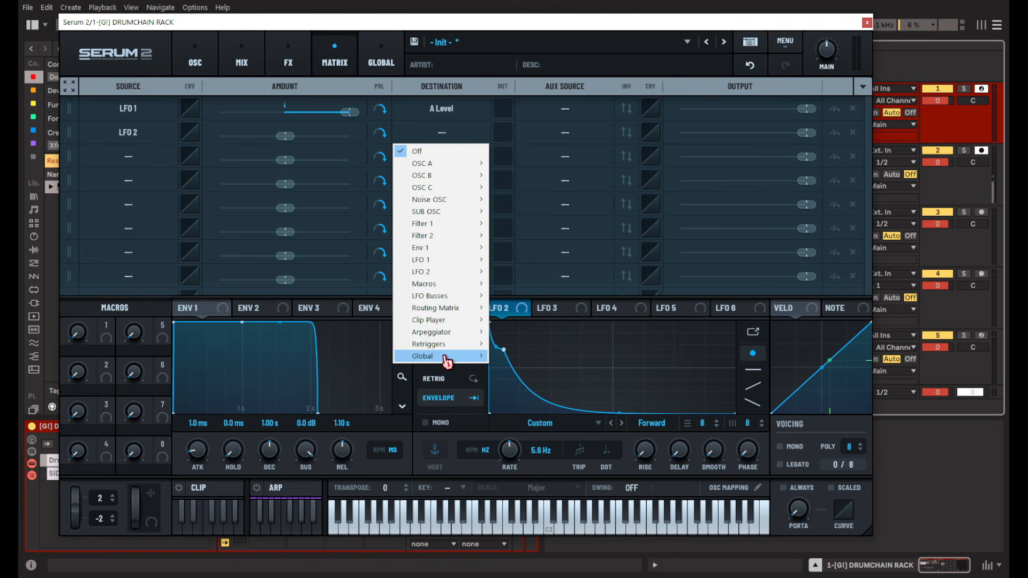
pyautogui.moveTo(447, 362)
pyautogui.click(562, 357)
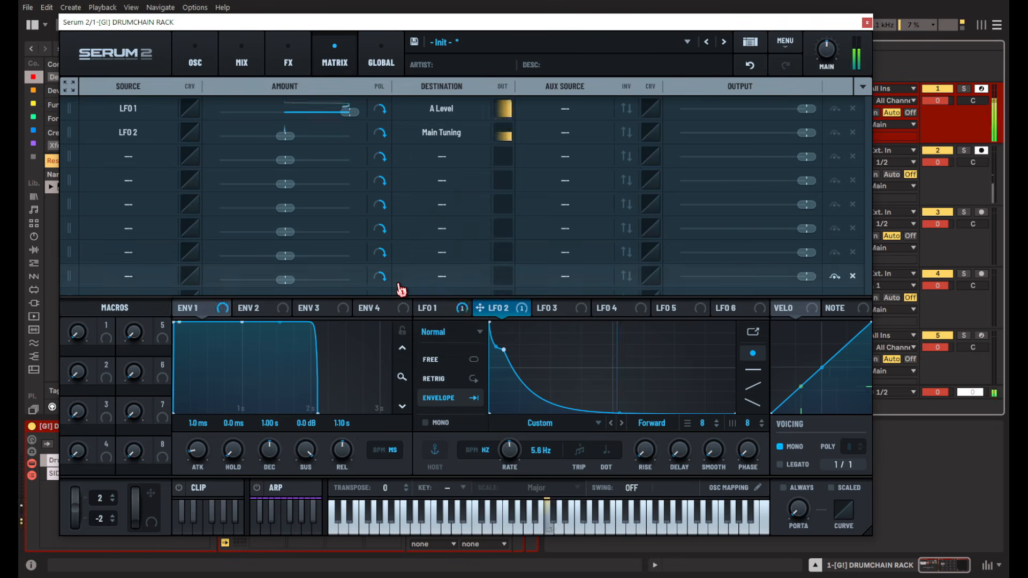
pyautogui.moveTo(277, 133); pyautogui.dragTo(341, 160)
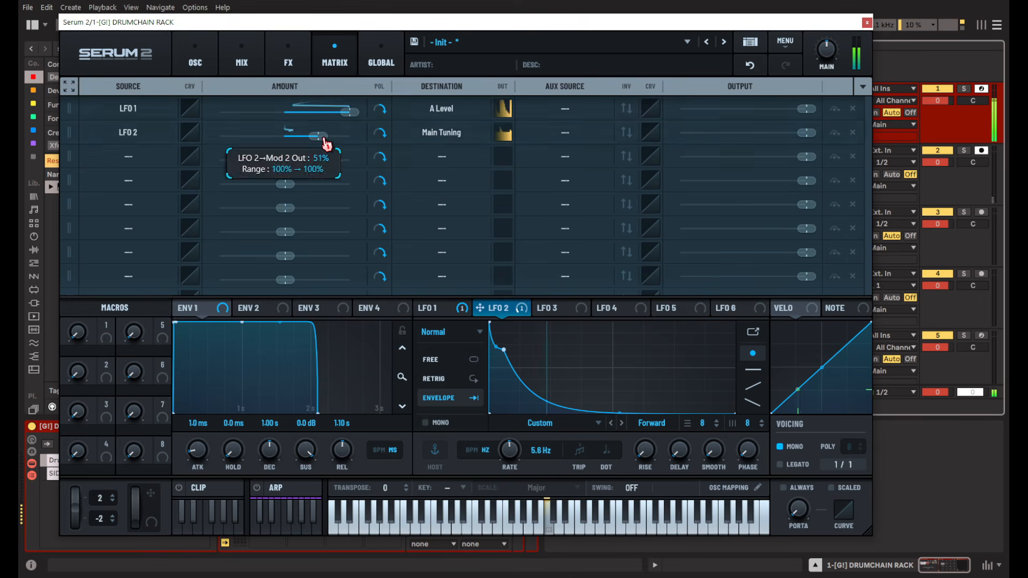
# Lower oscillator A's coarse pitch to -34.95.
pyautogui.click(197, 63)
pyautogui.moveTo(287, 152); pyautogui.dragTo(291, 236)
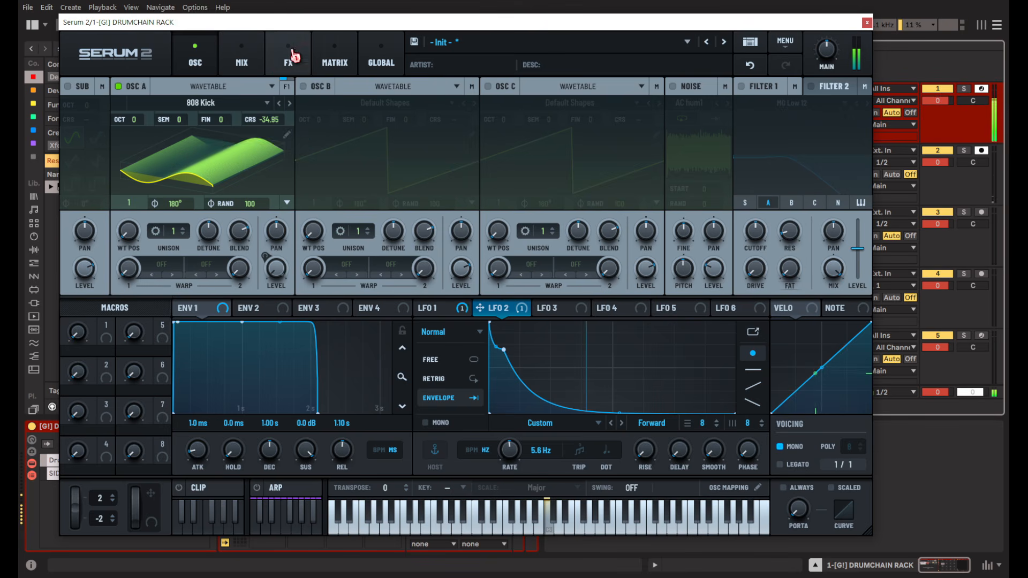
# Reduce LFO 2's modulation amount on Main Tuning and make the tail of LFO 2's decay curve more gradual.
pyautogui.click(293, 55)
pyautogui.click(333, 65)
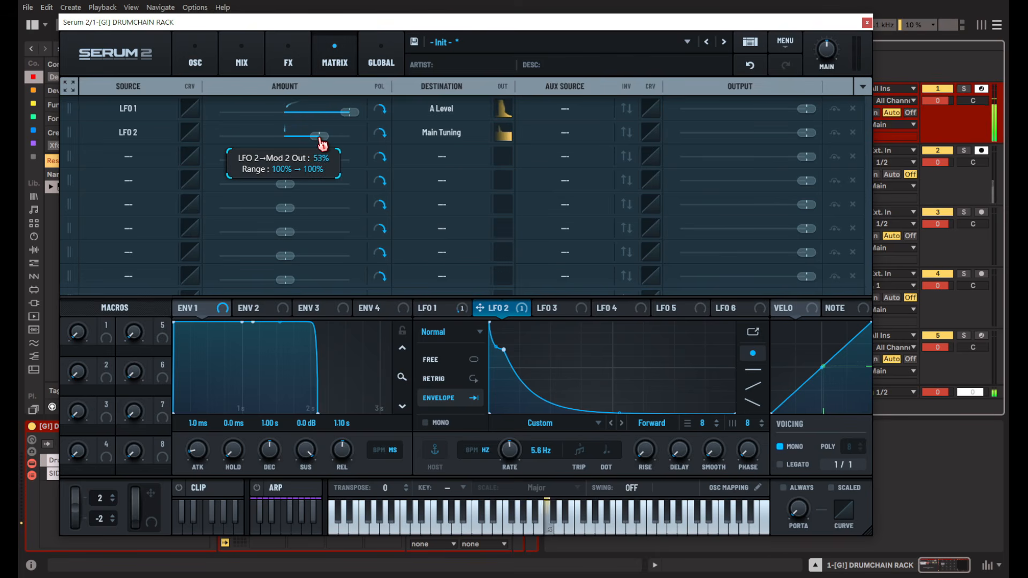
pyautogui.moveTo(319, 138); pyautogui.dragTo(313, 141)
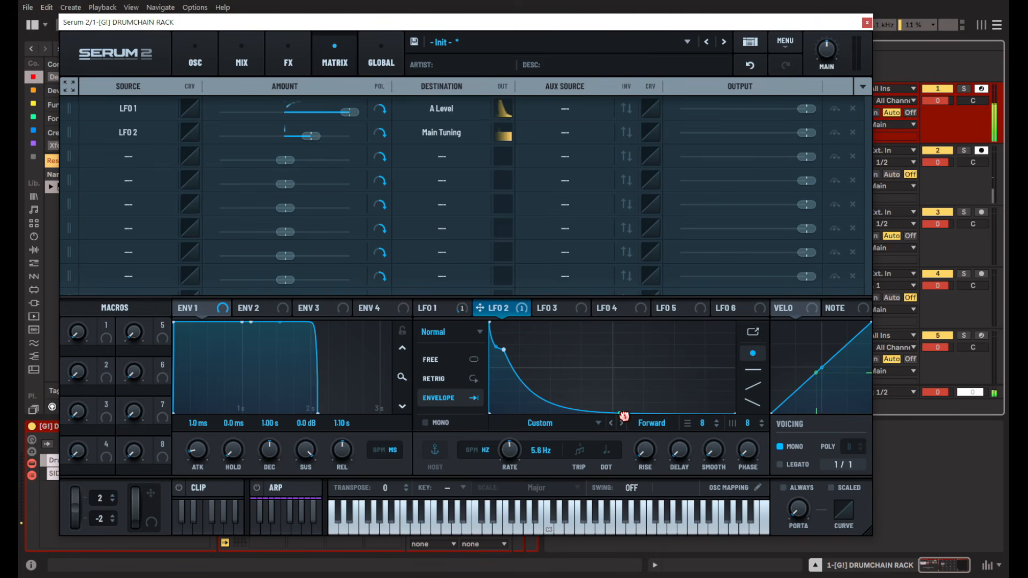
pyautogui.moveTo(622, 413); pyautogui.dragTo(623, 400)
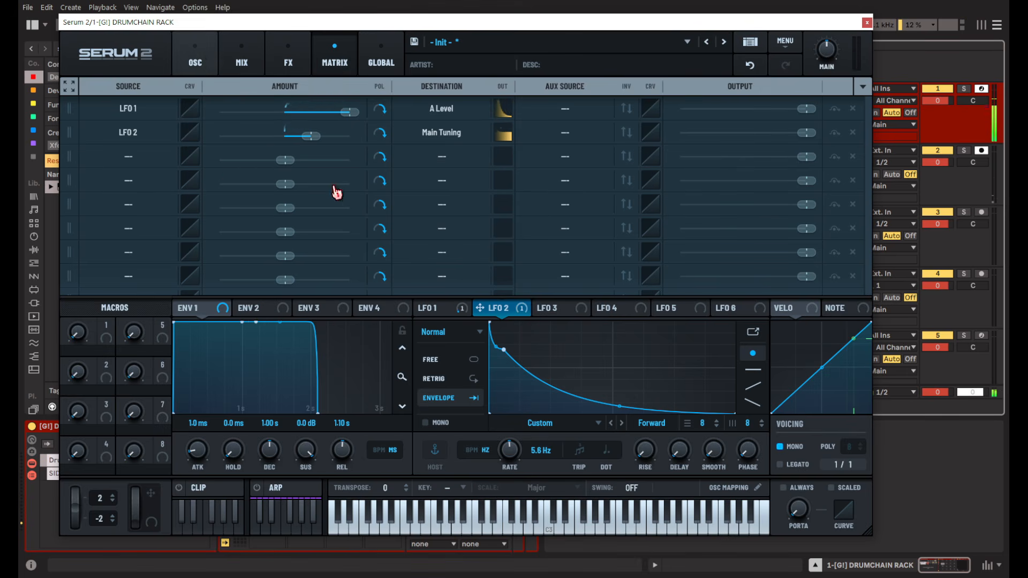
# Lower LFO 1's early breakpoint so the level drops from the start, and slightly ease the decay curve after it.
pyautogui.click(453, 310)
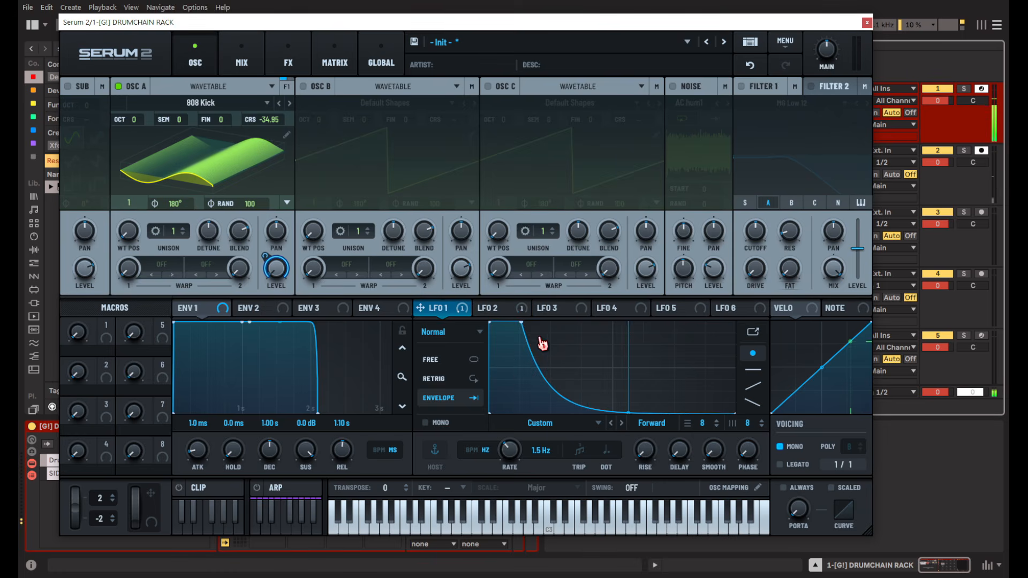
pyautogui.moveTo(521, 322); pyautogui.dragTo(514, 345)
pyautogui.moveTo(625, 412); pyautogui.dragTo(631, 407)
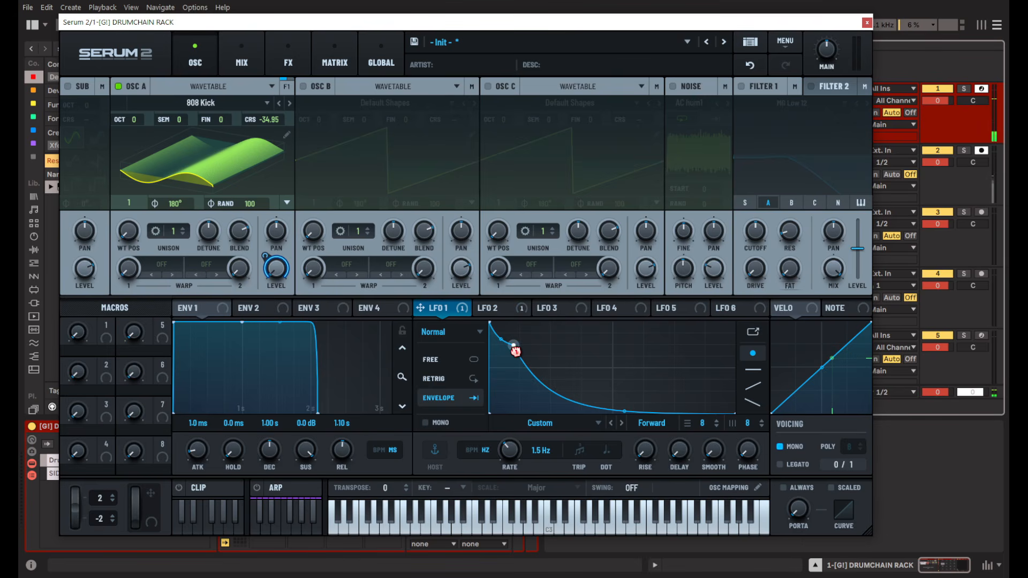
pyautogui.moveTo(514, 346); pyautogui.dragTo(513, 345)
# Add a zero-level point near the middle of LFO 1 and refine the decay curve and early breakpoint before it.
pyautogui.doubleClick(624, 412)
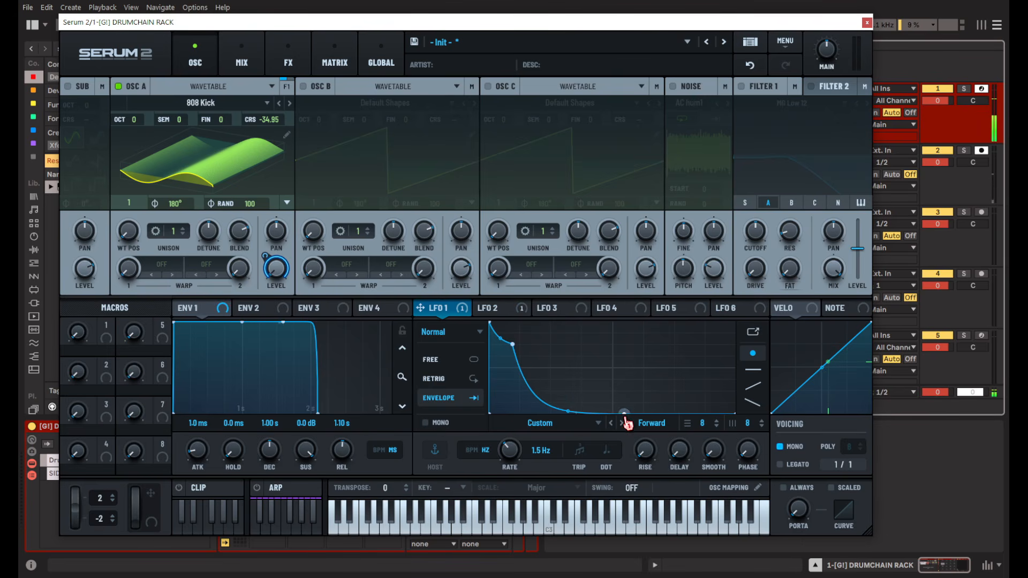
pyautogui.moveTo(568, 412); pyautogui.dragTo(570, 403)
pyautogui.moveTo(624, 413); pyautogui.dragTo(617, 415)
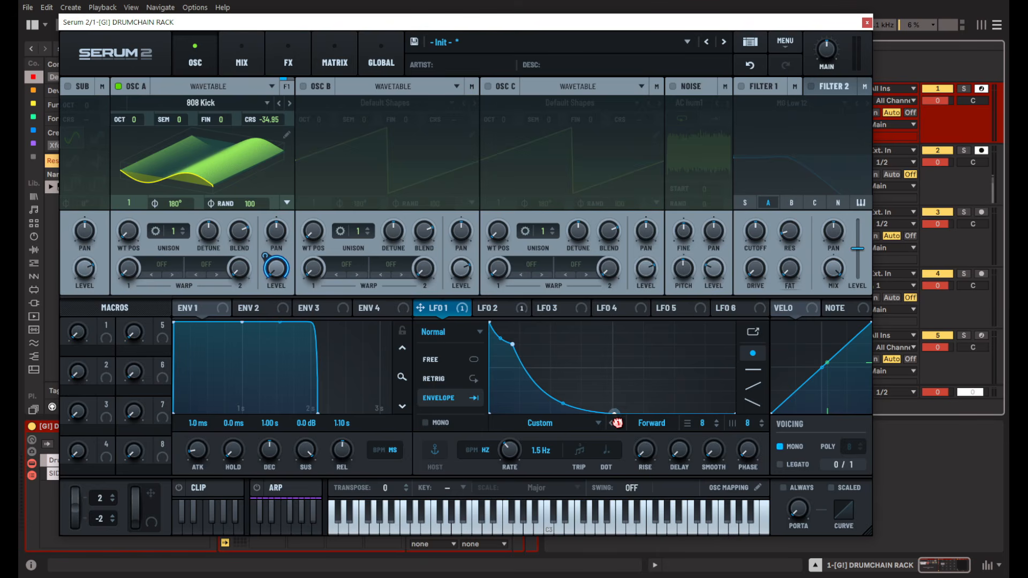
pyautogui.moveTo(514, 346); pyautogui.dragTo(512, 349)
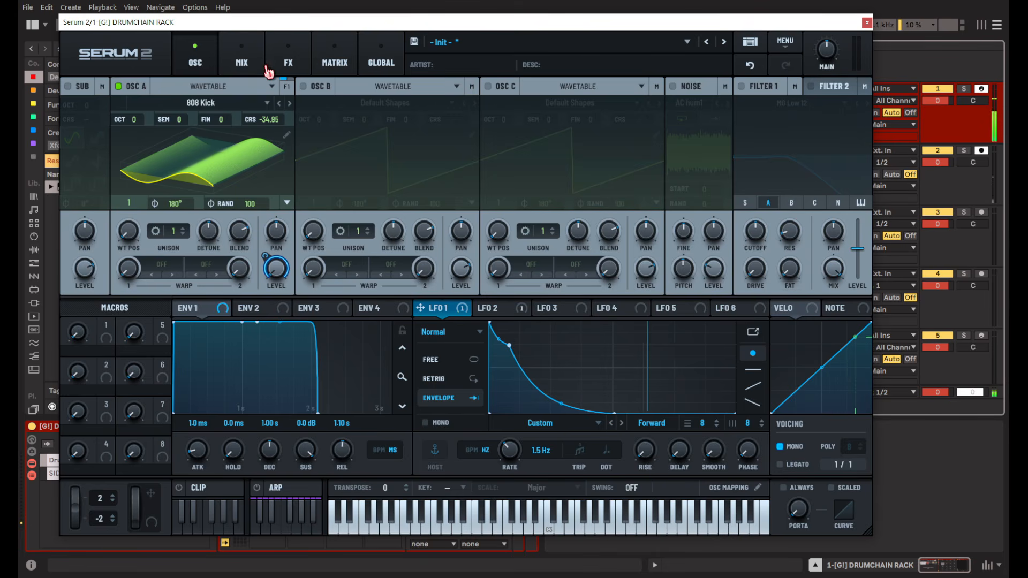
# Add a Distortion effect to Serum 2's main FX chain.
pyautogui.click(292, 54)
pyautogui.click(69, 109)
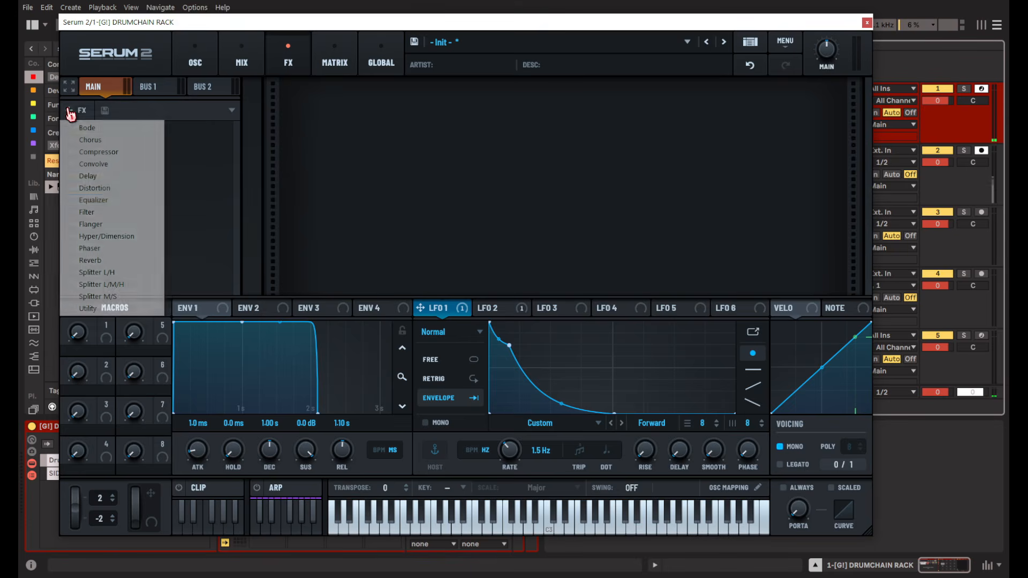
pyautogui.click(120, 190)
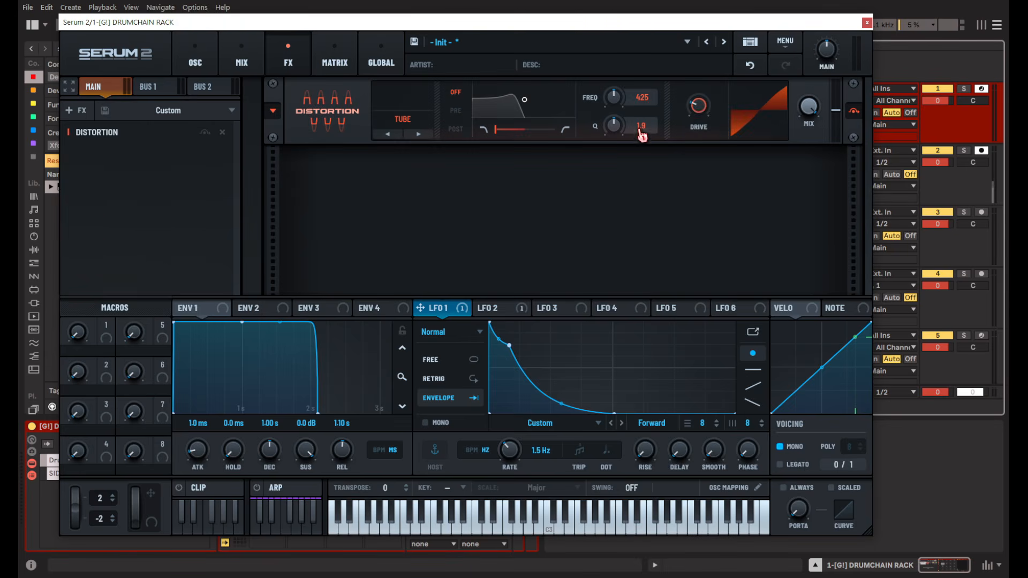
# Set the distortion to the Overdrive type with more drive and an output level of about 3.3 dB.
pyautogui.moveTo(726, 28); pyautogui.dragTo(703, 73)
pyautogui.click(395, 135)
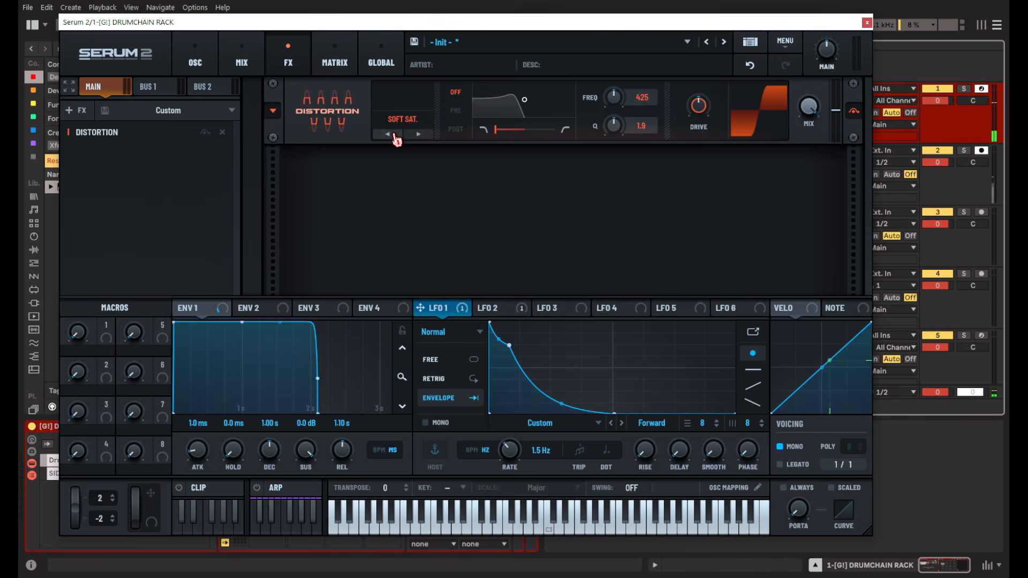
pyautogui.click(394, 135)
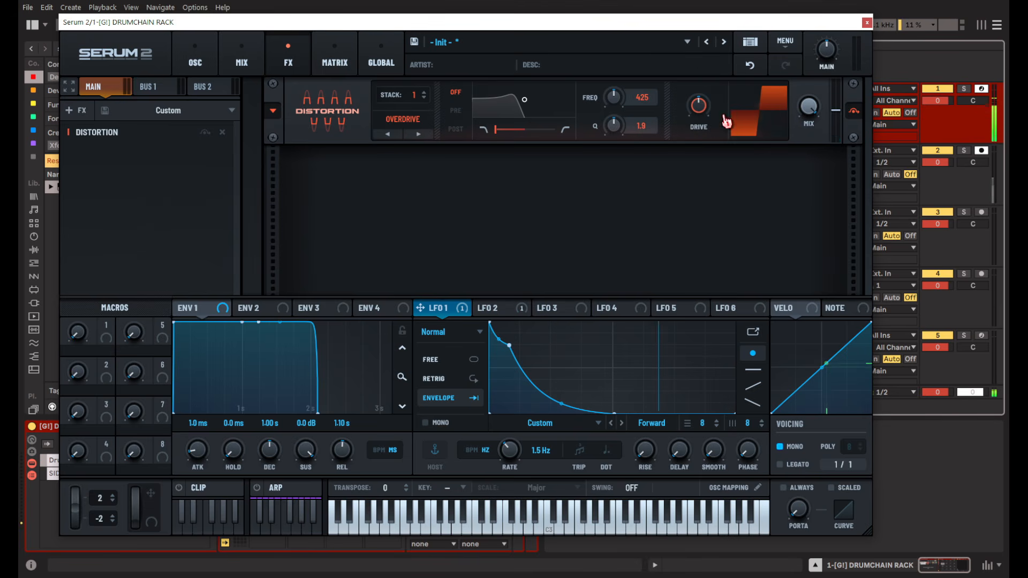
pyautogui.moveTo(699, 108)
pyautogui.mouseDown()
pyautogui.moveTo(702, 71)
pyautogui.moveTo(703, 89)
pyautogui.mouseUp()
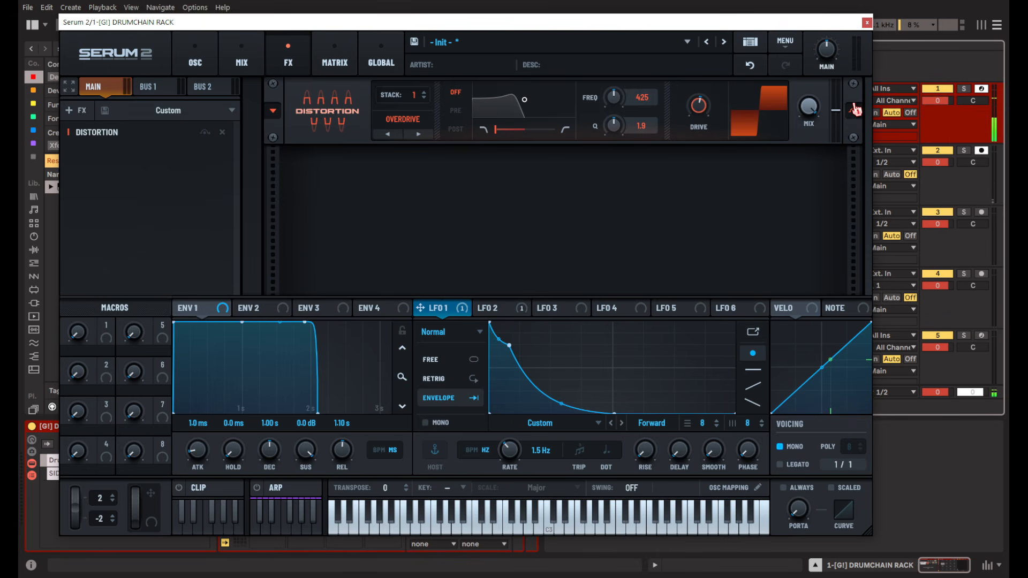
pyautogui.moveTo(837, 110); pyautogui.dragTo(845, 81)
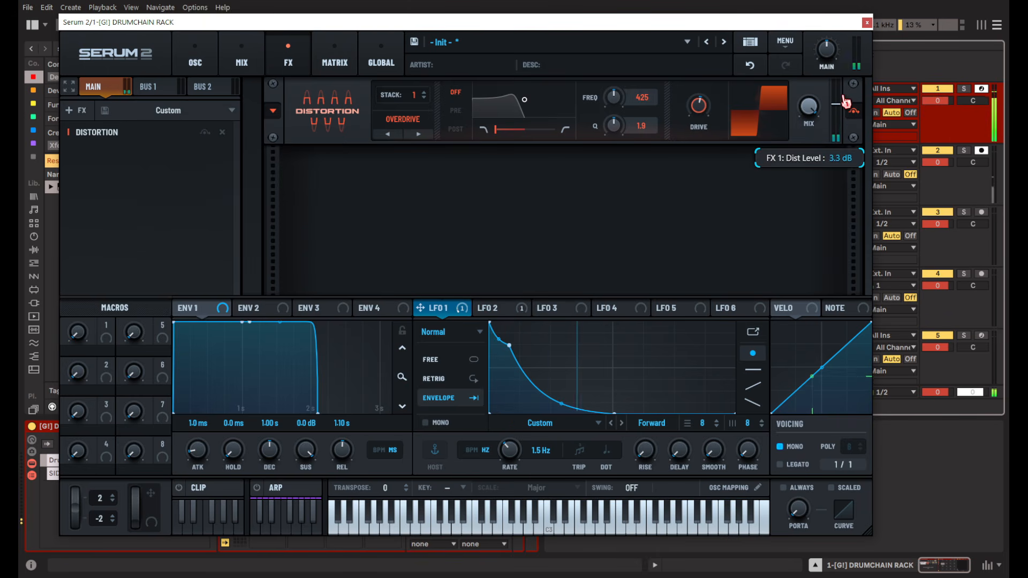
# Add an Equalizer after the distortion and shape its low band as a peak cut of -8.8 dB at 430 Hz.
pyautogui.click(75, 110)
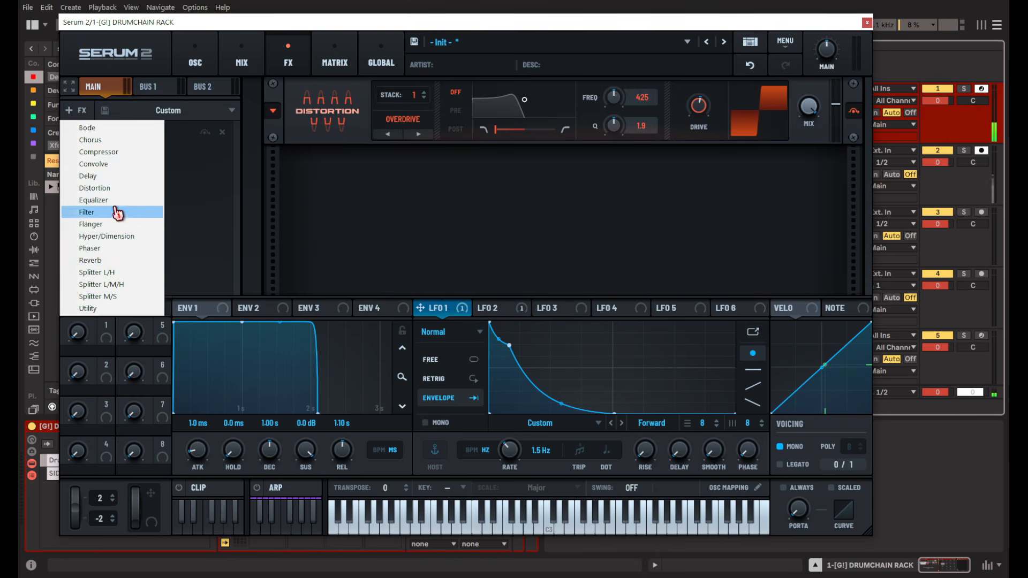
pyautogui.click(134, 201)
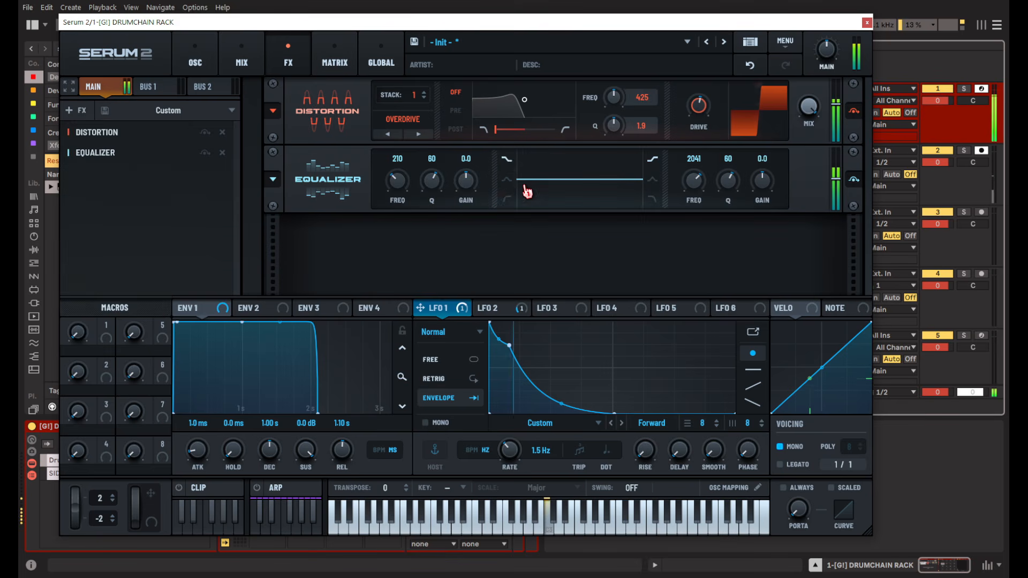
pyautogui.moveTo(466, 192)
pyautogui.moveTo(466, 191); pyautogui.dragTo(470, 161)
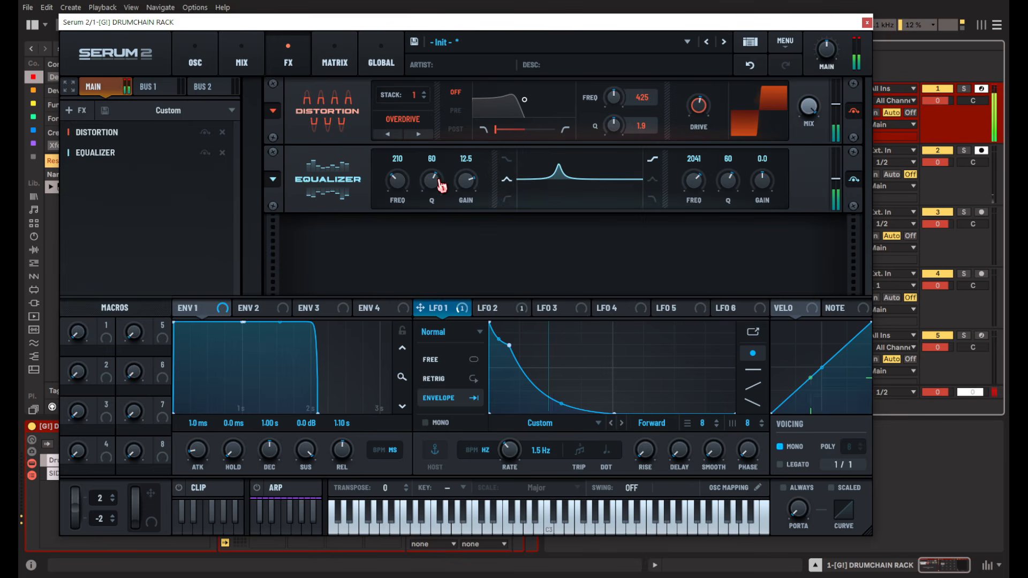
pyautogui.moveTo(397, 181); pyautogui.dragTo(464, 248)
pyautogui.moveTo(401, 183); pyautogui.dragTo(402, 191)
# Modulate the distortion's Post filter frequency with LFO 2, set frequency 68 and Q 0.1, and tighten LFO 2's early breakpoint.
pyautogui.click(493, 314)
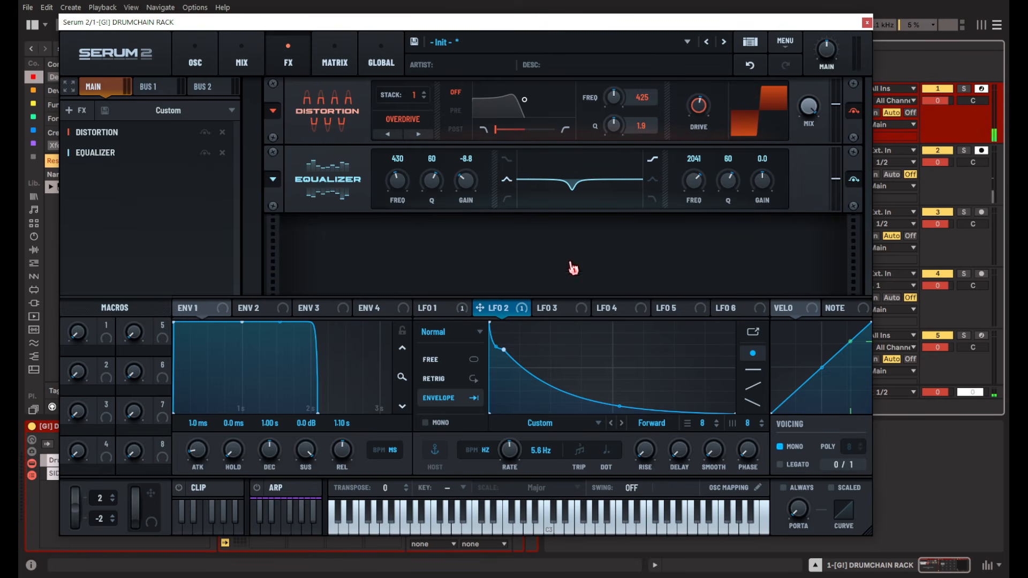
pyautogui.moveTo(526, 303); pyautogui.dragTo(615, 97)
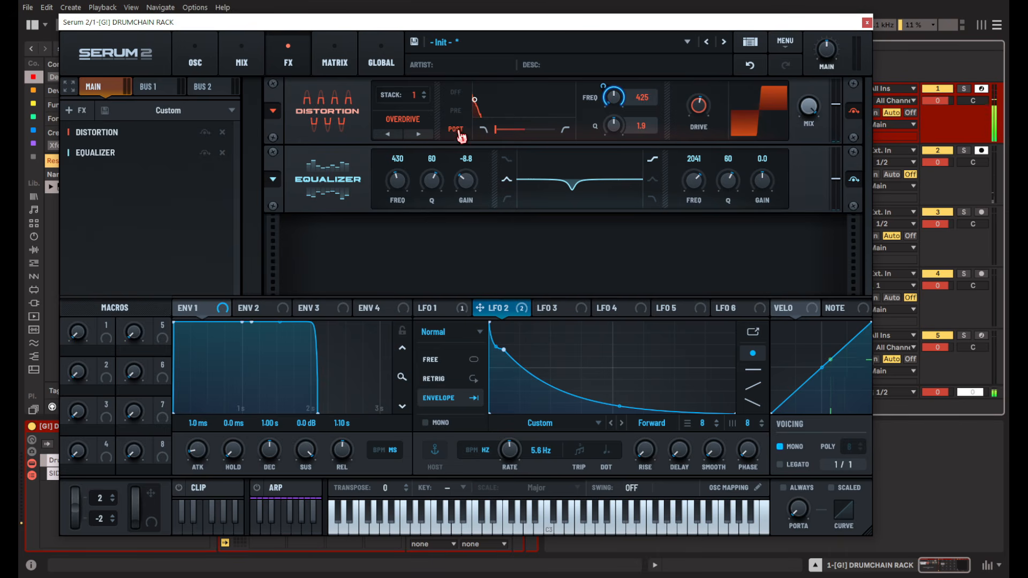
pyautogui.moveTo(610, 87)
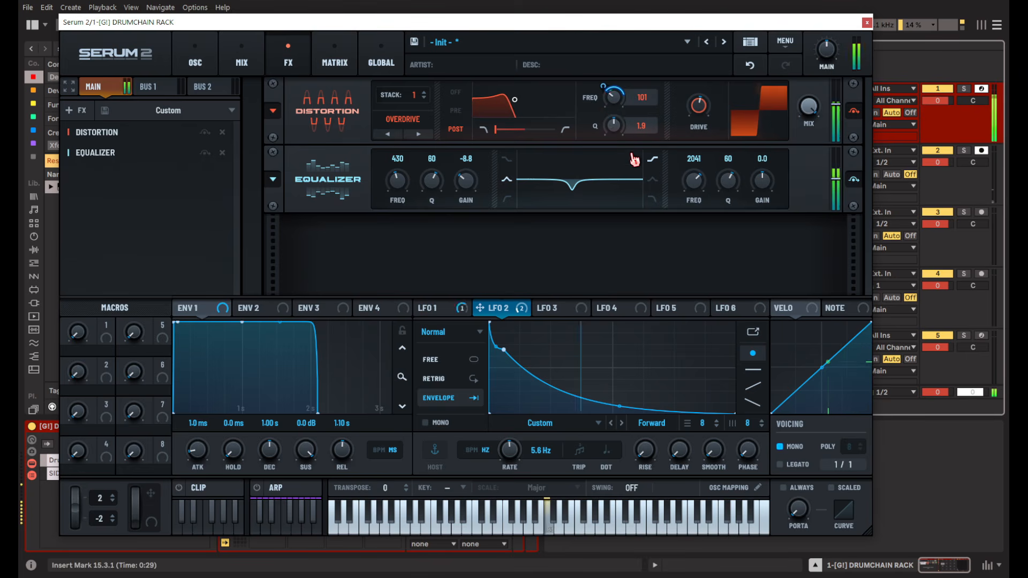
pyautogui.moveTo(615, 101); pyautogui.dragTo(609, 45)
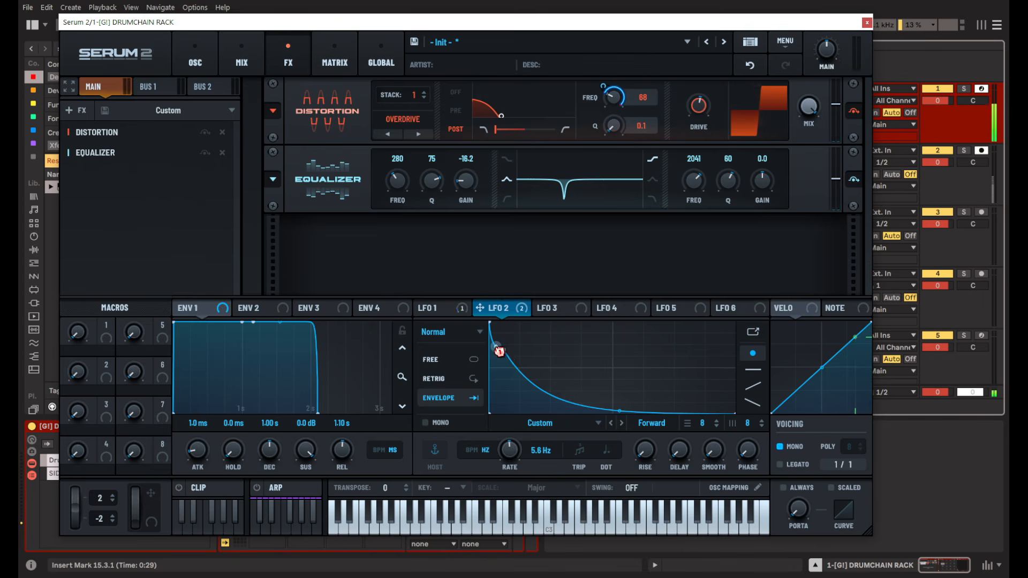
pyautogui.moveTo(503, 351)
pyautogui.mouseDown()
pyautogui.moveTo(484, 360)
pyautogui.moveTo(497, 352)
pyautogui.mouseUp()
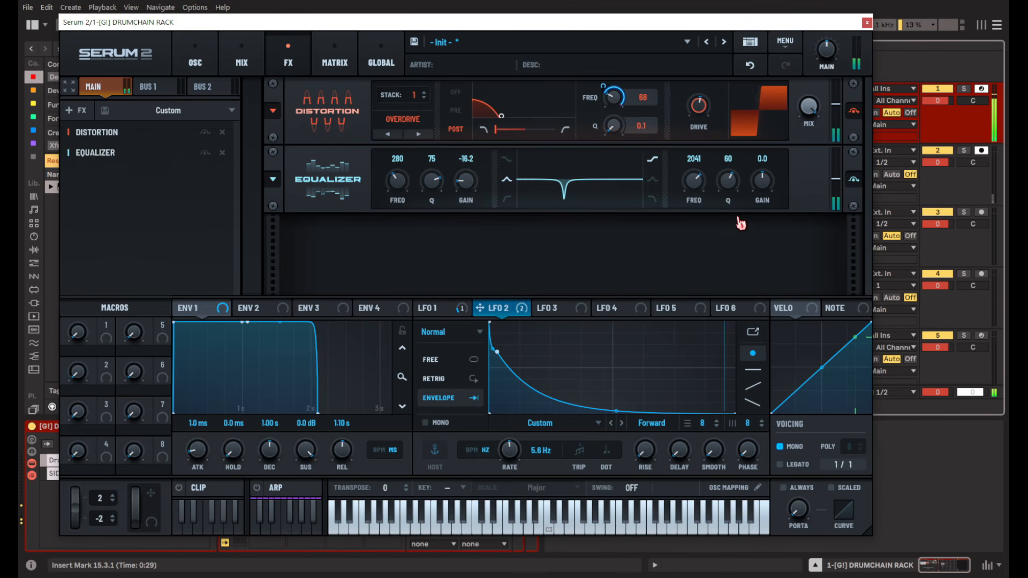
# Add a second Distortion after the equalizer and set its type to Soft Sat.
pyautogui.click(68, 110)
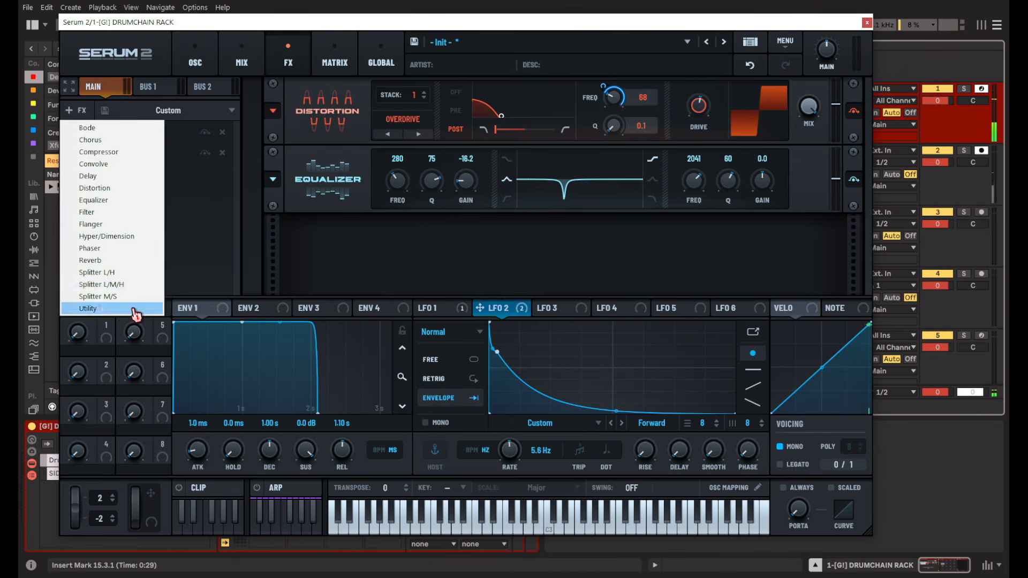
pyautogui.click(113, 189)
pyautogui.click(387, 270)
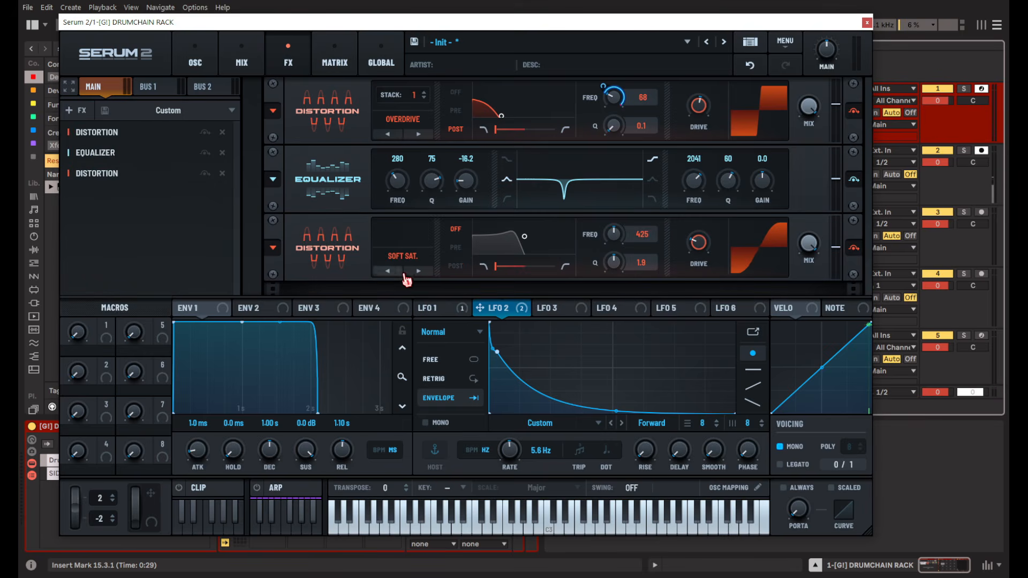
# Lower the second distortion's drive and raise the output levels of the equalizer and the second distortion.
pyautogui.moveTo(700, 252)
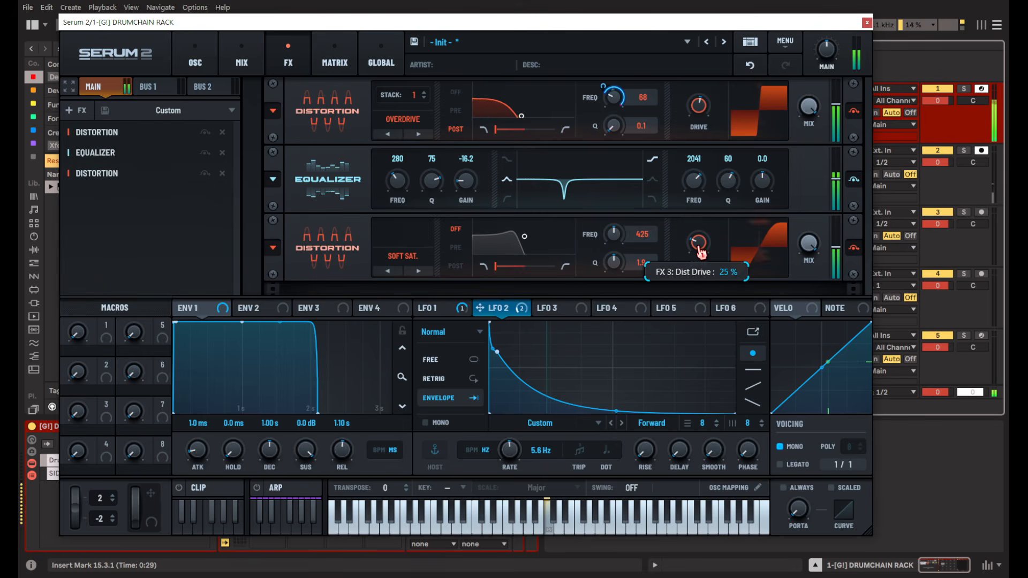
pyautogui.moveTo(701, 252); pyautogui.dragTo(696, 270)
pyautogui.moveTo(836, 179); pyautogui.dragTo(835, 168)
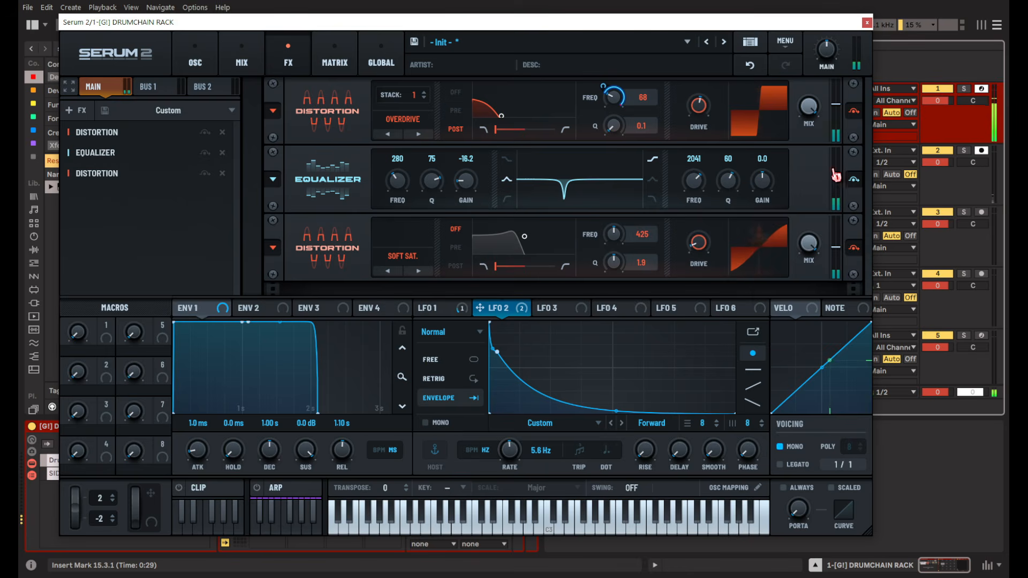
pyautogui.moveTo(840, 242); pyautogui.dragTo(848, 226)
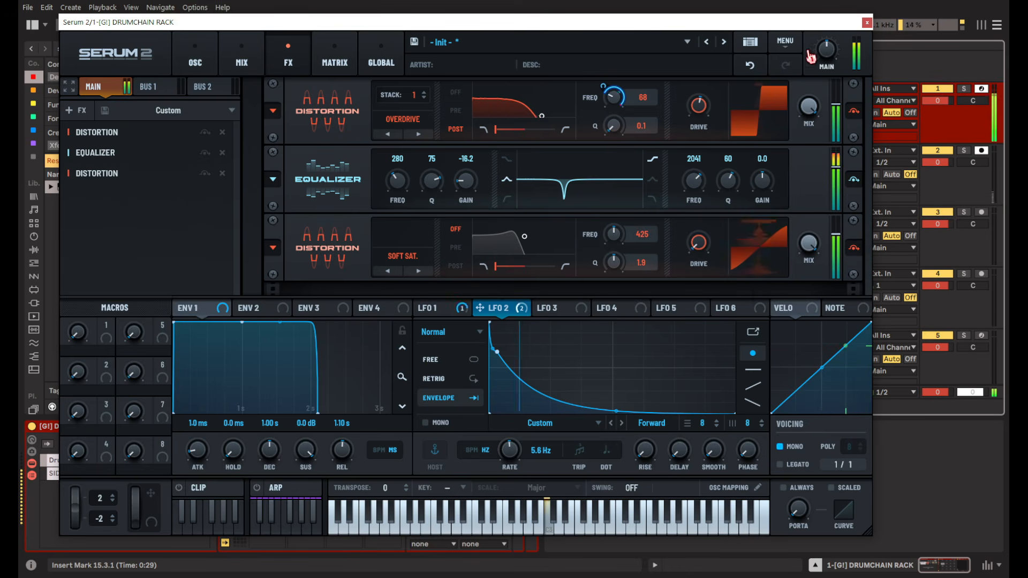
# Close the Serum 2 editor and the volume settings window, and insert EQ Eight after Serum 2 in the kick's chain.
pyautogui.click(867, 24)
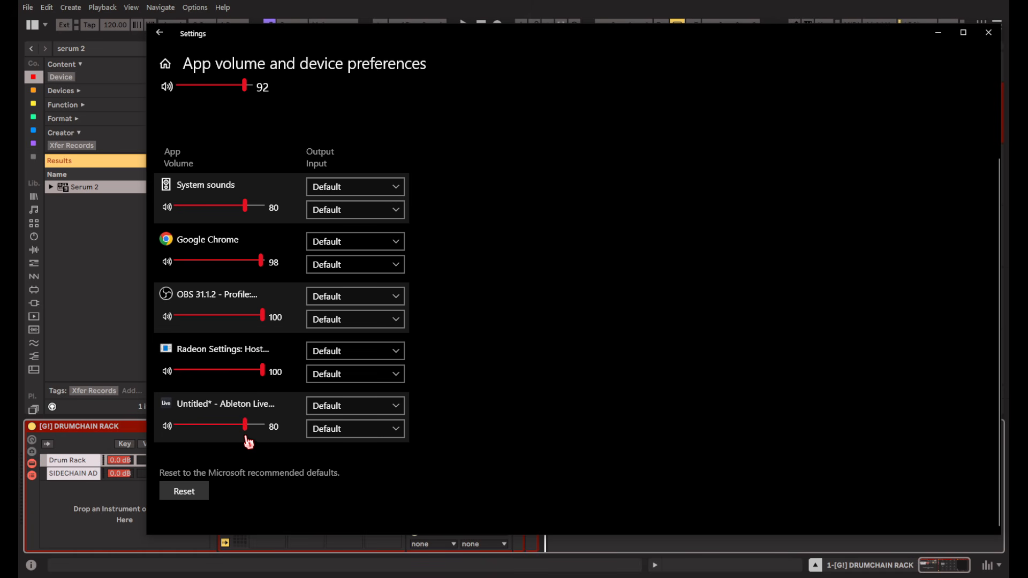
pyautogui.click(988, 32)
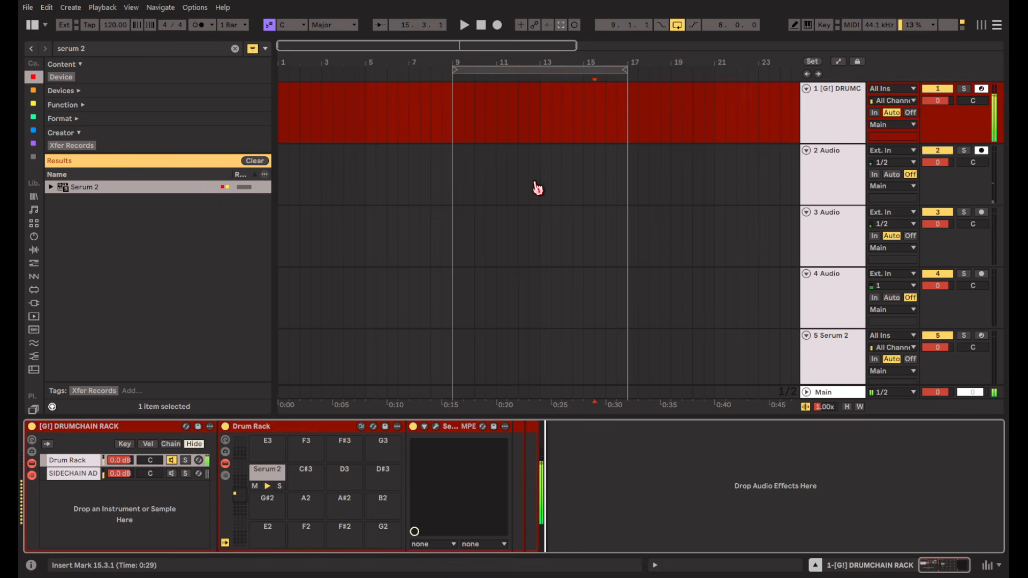
pyautogui.click(34, 250)
pyautogui.moveTo(177, 303); pyautogui.dragTo(709, 450)
# Enable EQ Eight's band 1 as a low cut at about 66.7 Hz with a Q of 0.97.
pyautogui.click(561, 545)
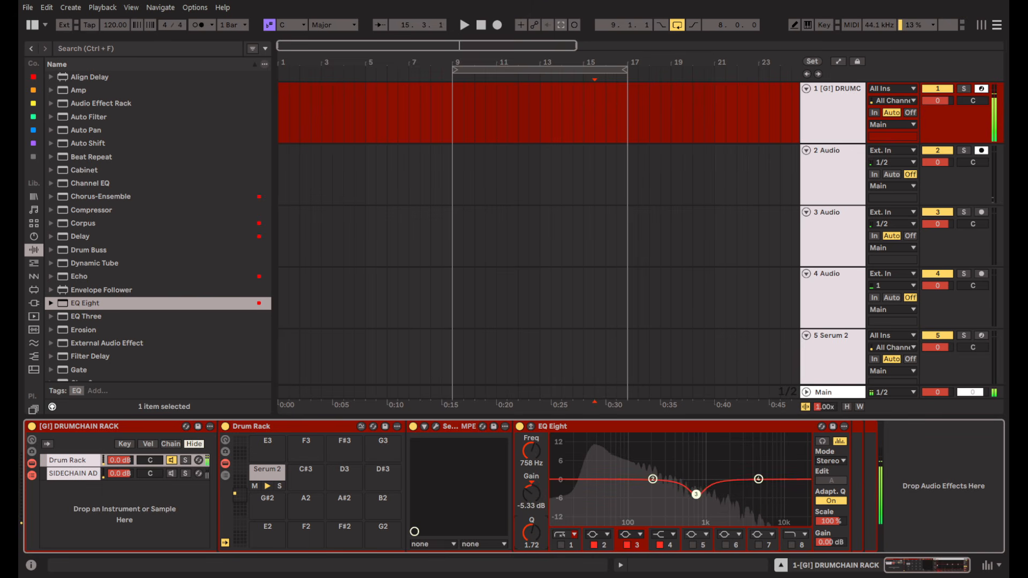
pyautogui.click(561, 545)
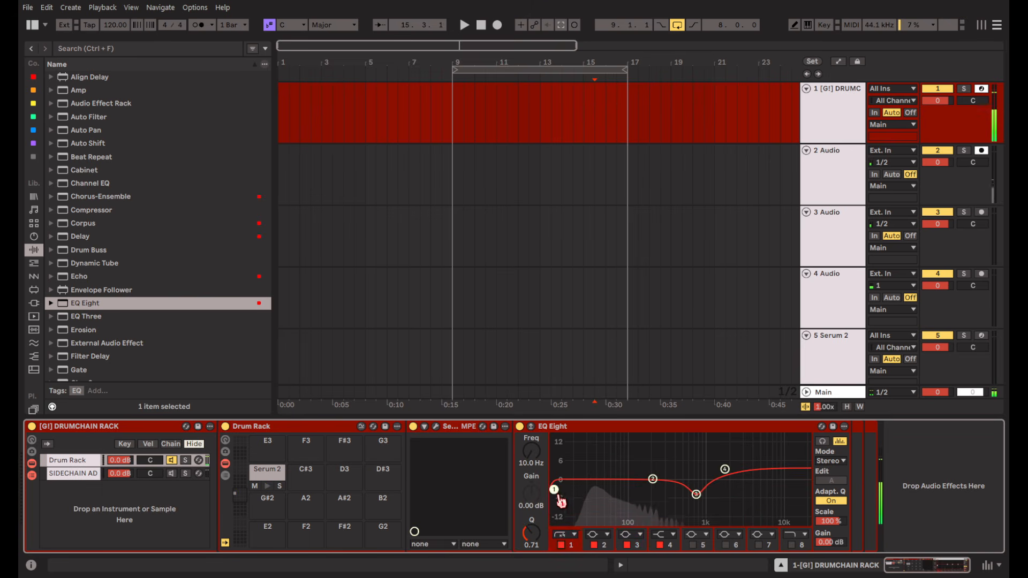
pyautogui.moveTo(555, 492); pyautogui.dragTo(599, 497)
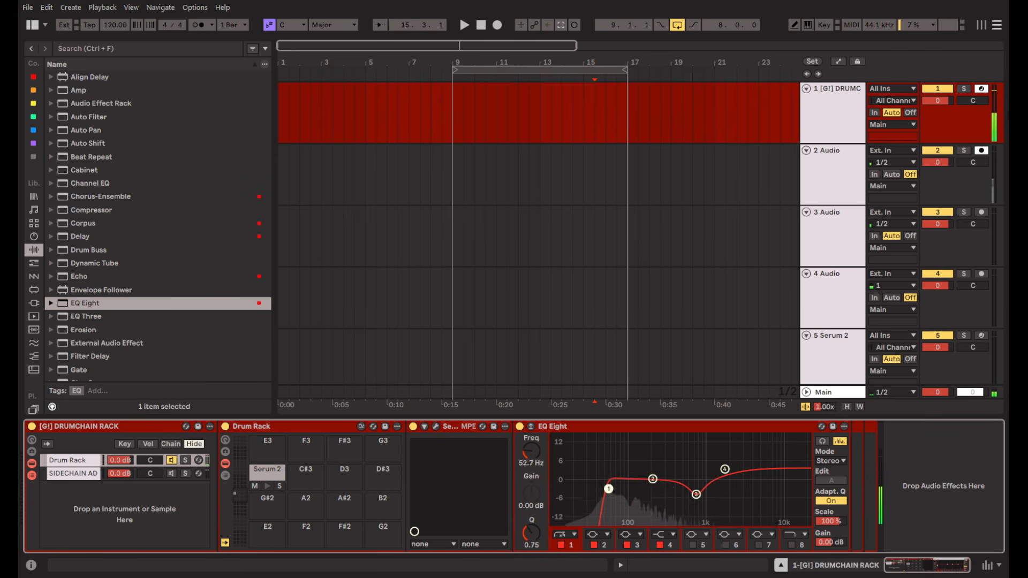
pyautogui.moveTo(609, 489); pyautogui.dragTo(605, 488)
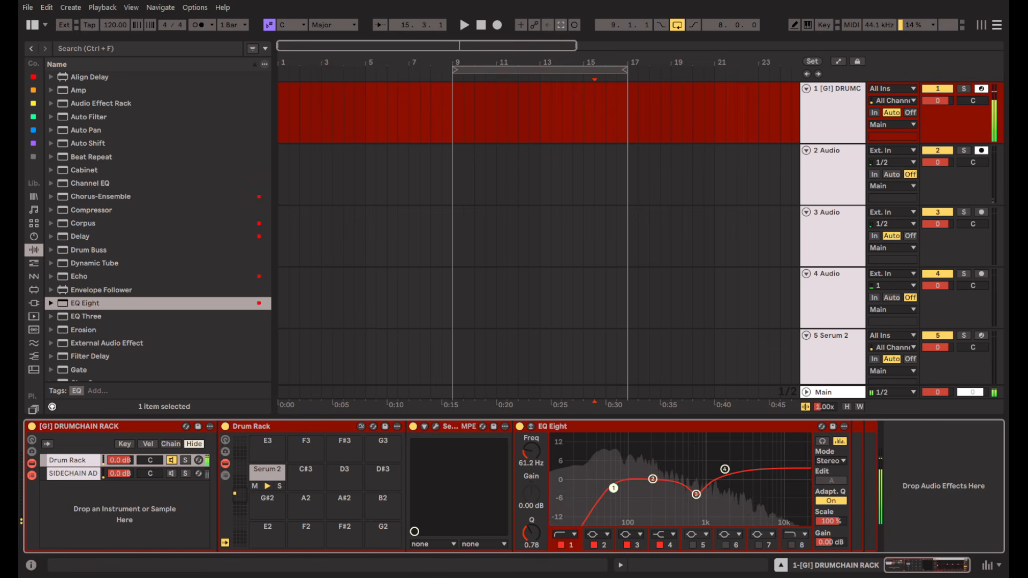
# Search the audio effects for "haa" and load the EMP HAAS 2.0 rack after EQ Eight.
pyautogui.click(665, 427)
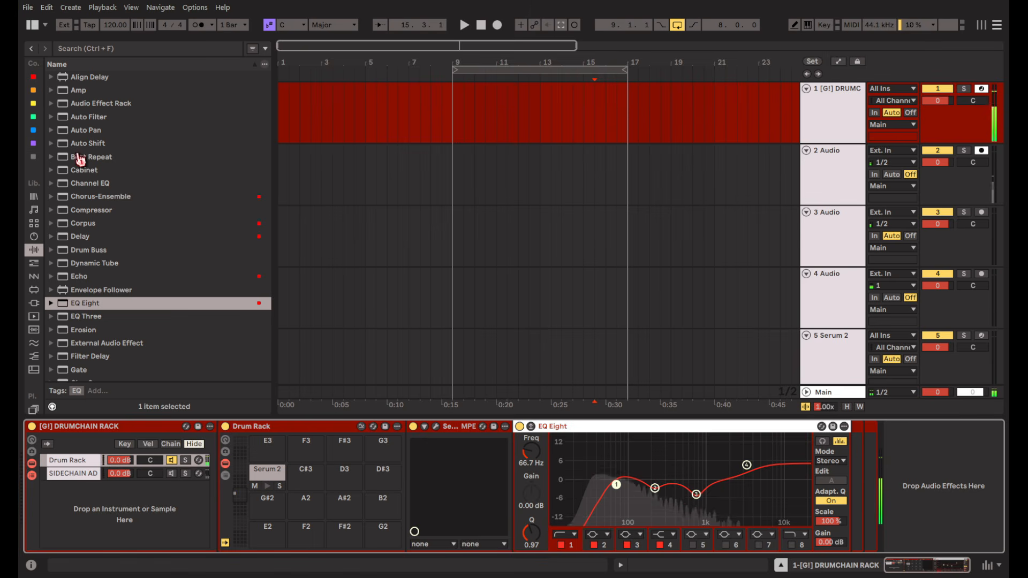
pyautogui.click(52, 104)
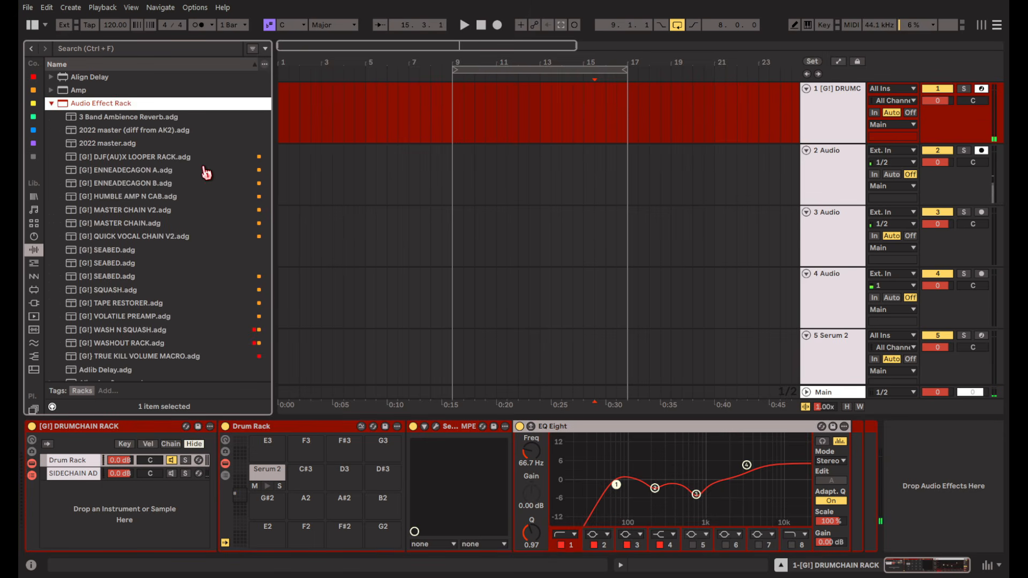
pyautogui.click(199, 188)
pyautogui.click(127, 52)
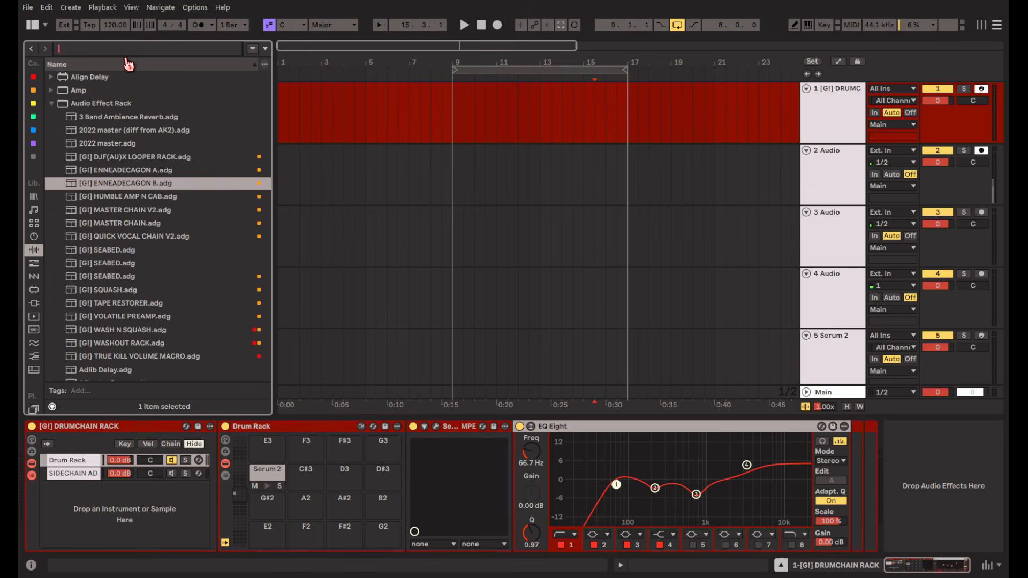
pyautogui.write('haa')
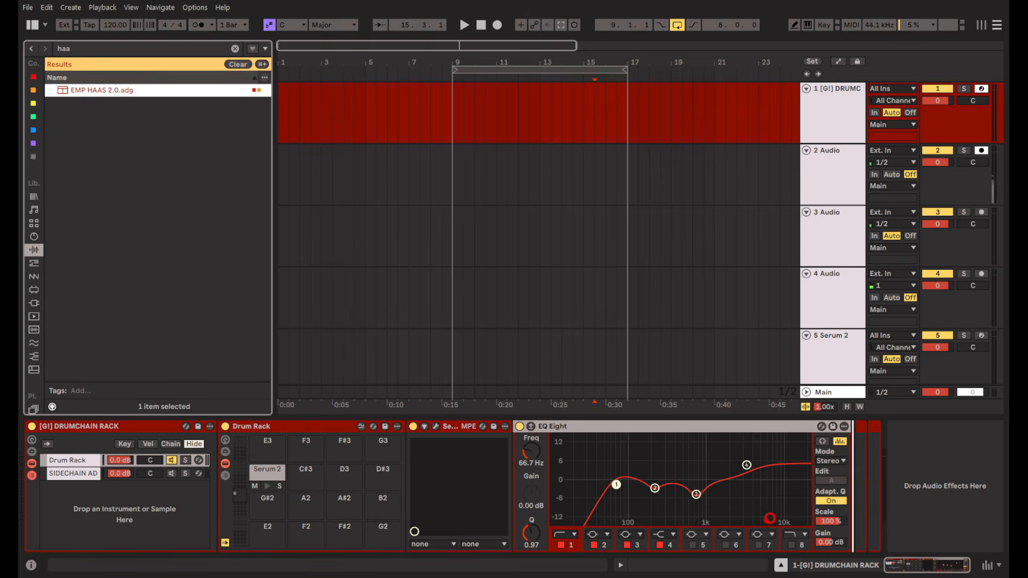
pyautogui.press('Return')
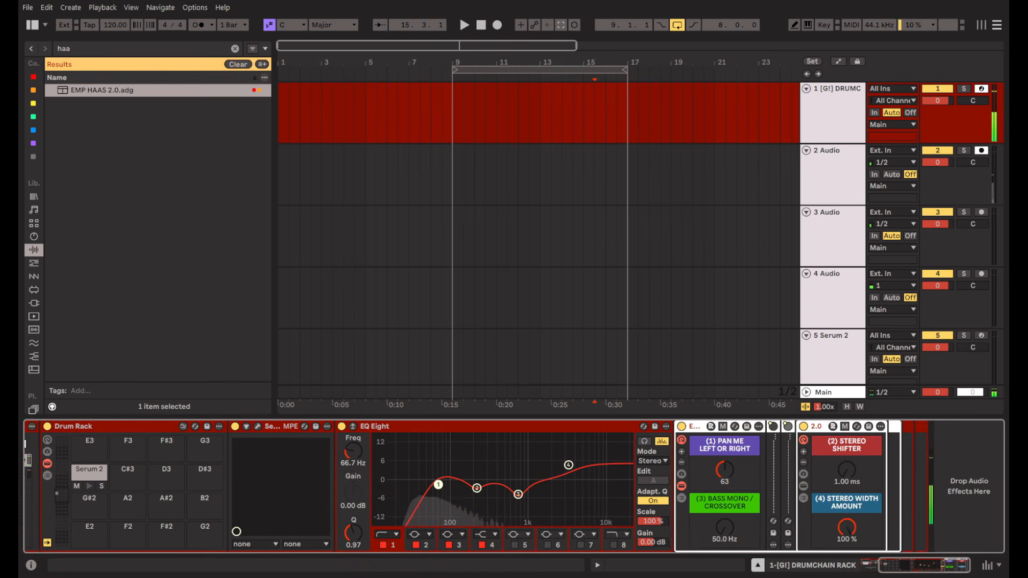
# Set the Haas rack's pan to 20, stereo shifter to 1.56 ms, bass mono crossover to 188 Hz and stereo width to 25%.
pyautogui.moveTo(725, 527); pyautogui.dragTo(725, 493)
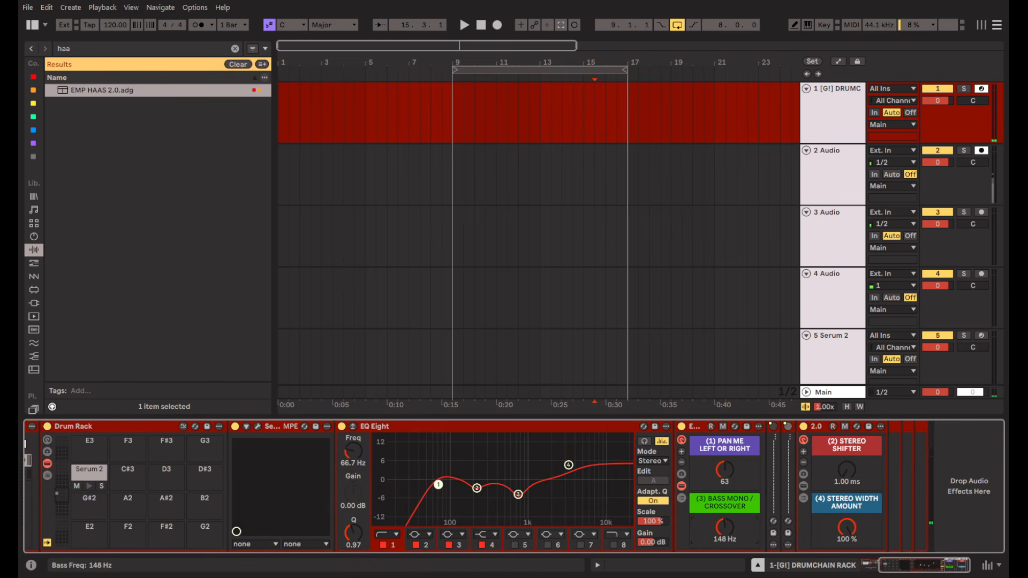
pyautogui.moveTo(724, 527); pyautogui.dragTo(725, 523)
pyautogui.moveTo(846, 536); pyautogui.dragTo(846, 571)
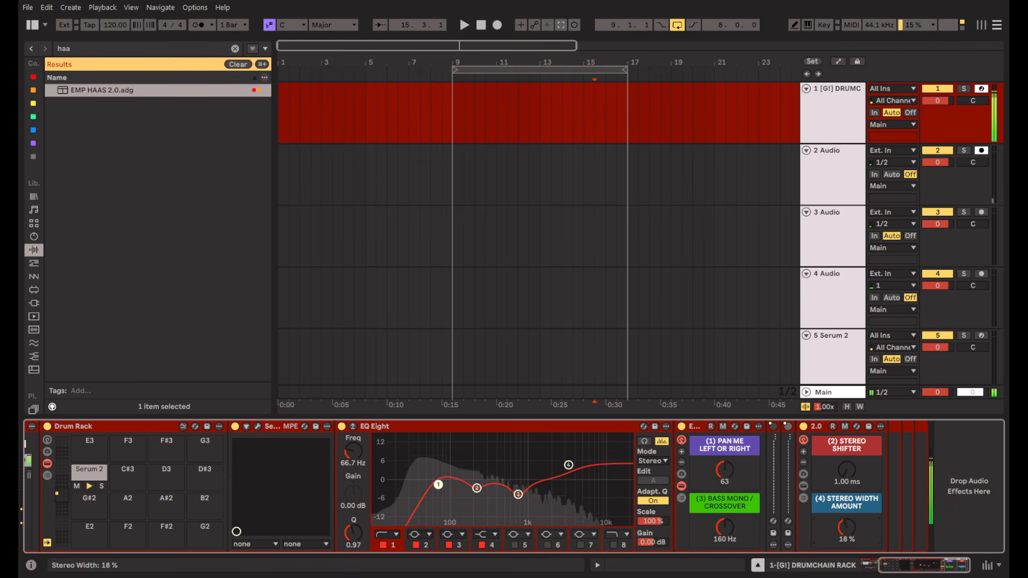
pyautogui.moveTo(846, 536); pyautogui.dragTo(835, 458)
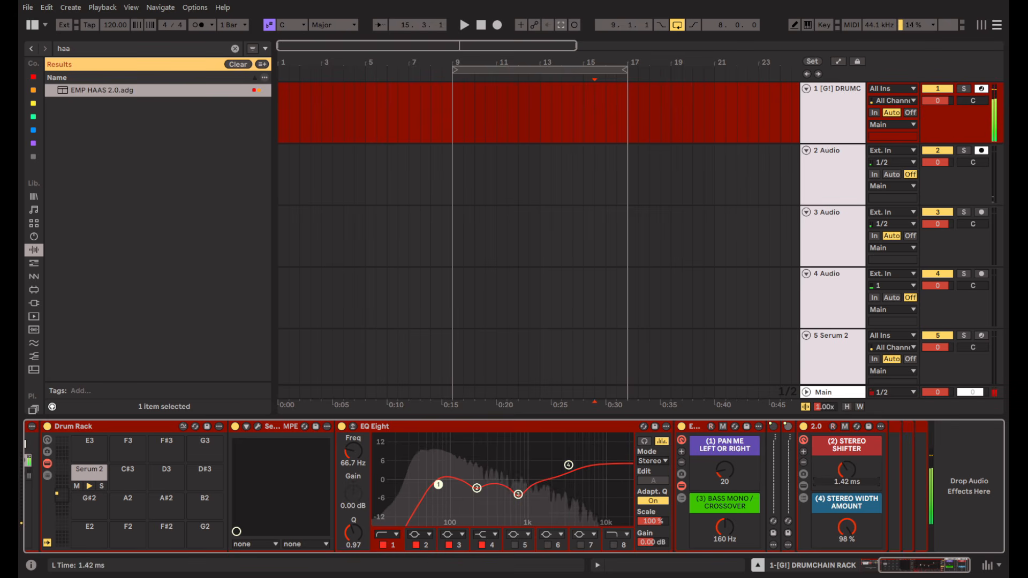
pyautogui.moveTo(845, 529); pyautogui.dragTo(845, 552)
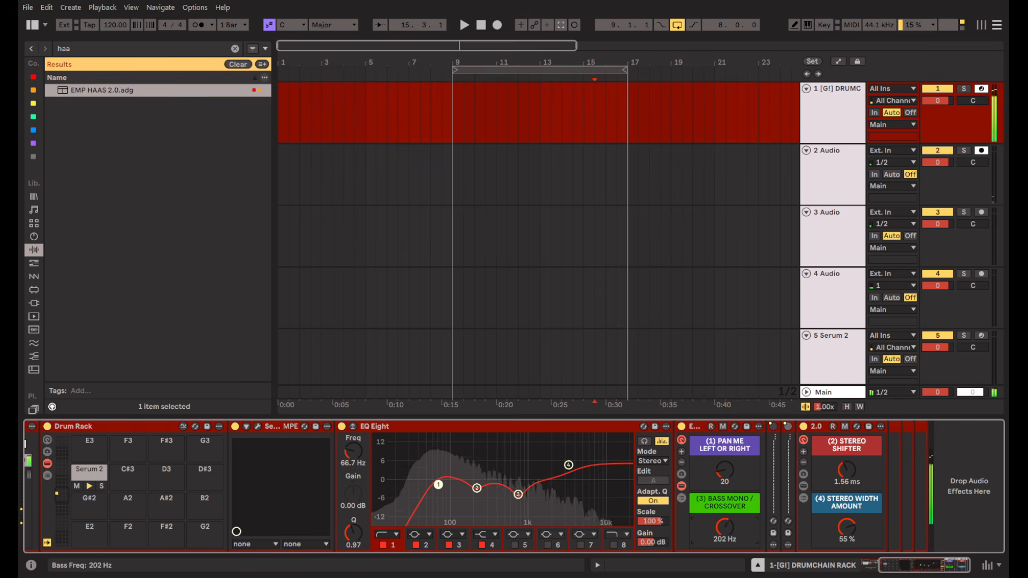
pyautogui.moveTo(724, 527); pyautogui.dragTo(725, 531)
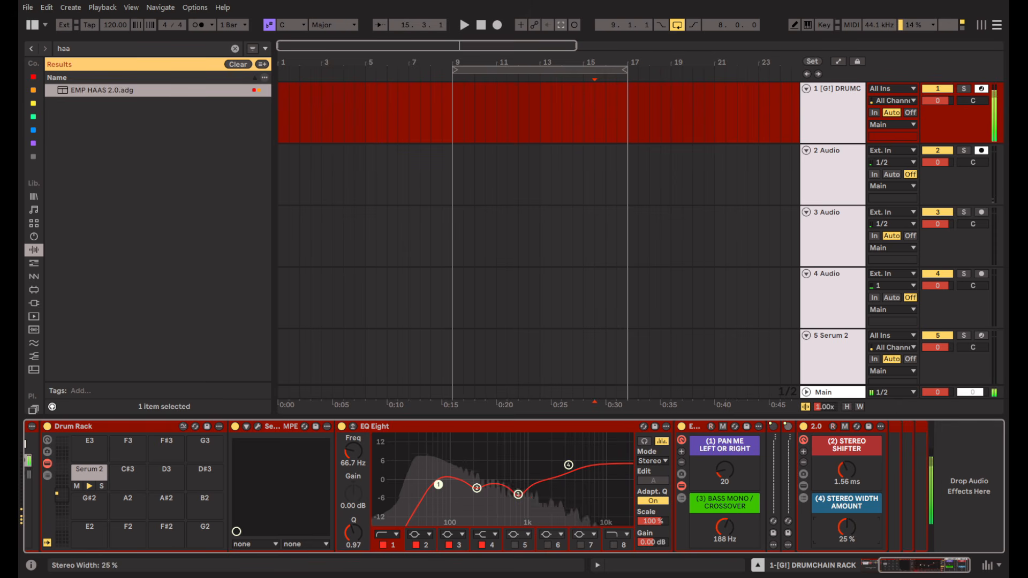
# Compare the Haas rack bypassed and active, then set its stereo width to 36% and bass mono crossover to 225 Hz.
pyautogui.click(682, 426)
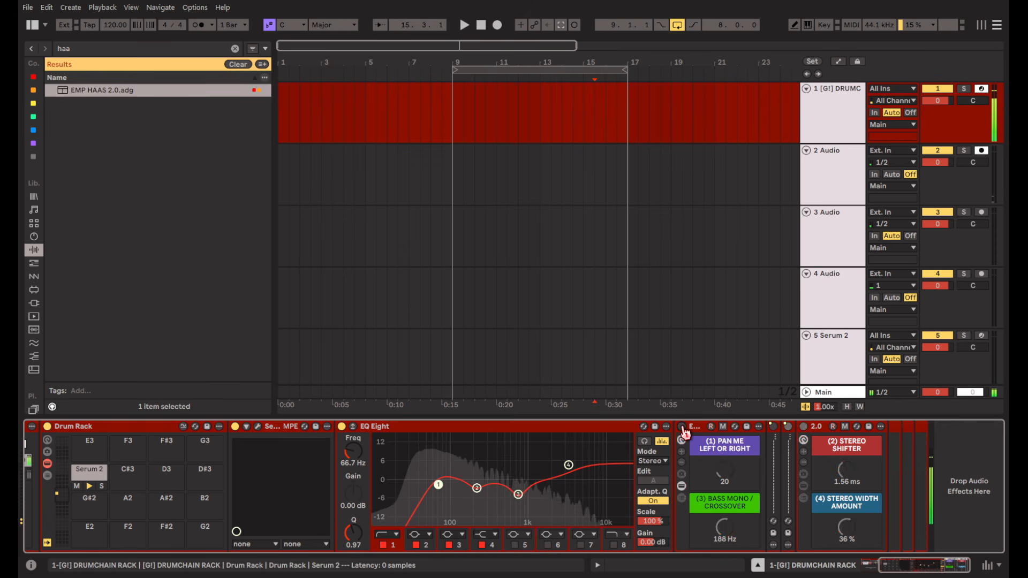
pyautogui.click(682, 426)
pyautogui.moveTo(725, 530); pyautogui.dragTo(724, 523)
pyautogui.press('space')
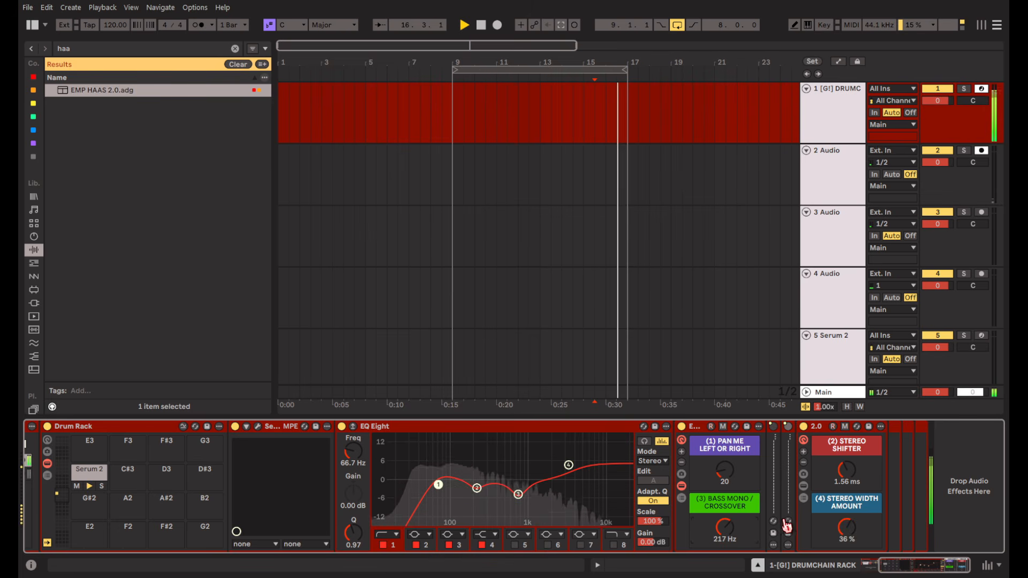
pyautogui.moveTo(724, 527); pyautogui.dragTo(724, 525)
# Clear the browser search, step back to the earlier search and open a fresh Serum 2 instance in the Drum Rack.
pyautogui.click(866, 566)
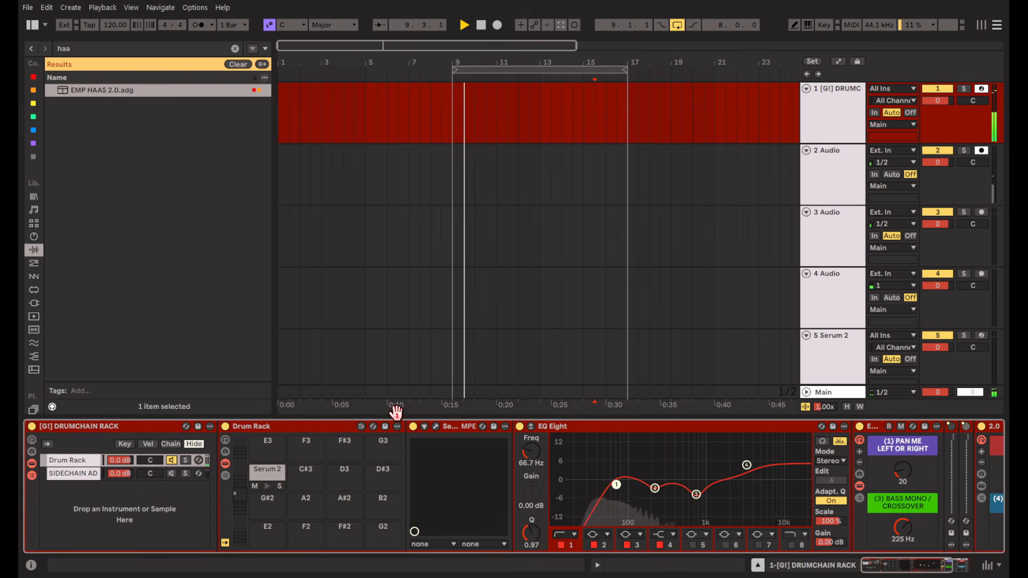
pyautogui.click(235, 49)
pyautogui.click(32, 48)
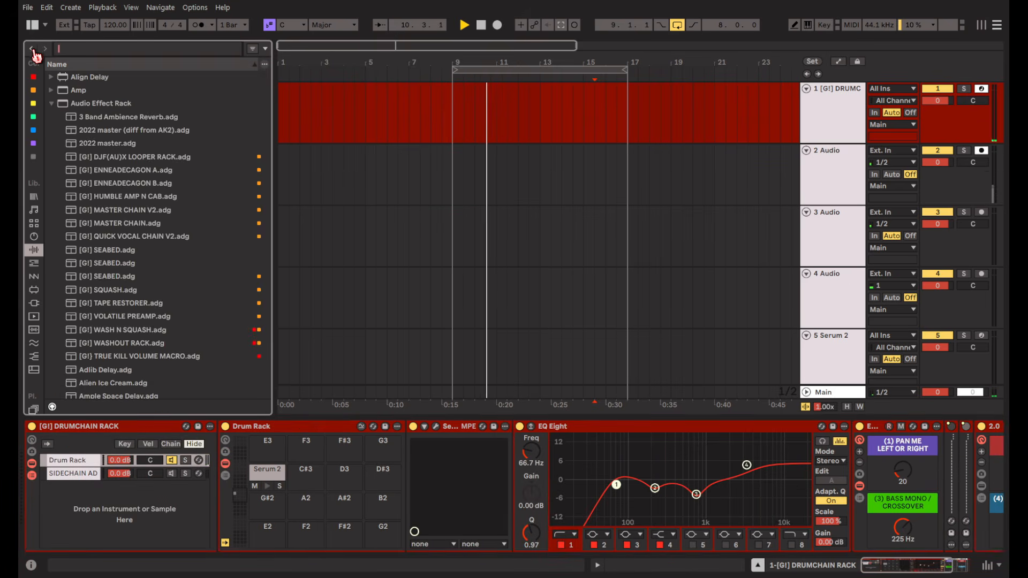
pyautogui.click(32, 48)
pyautogui.click(32, 48)
pyautogui.click(32, 49)
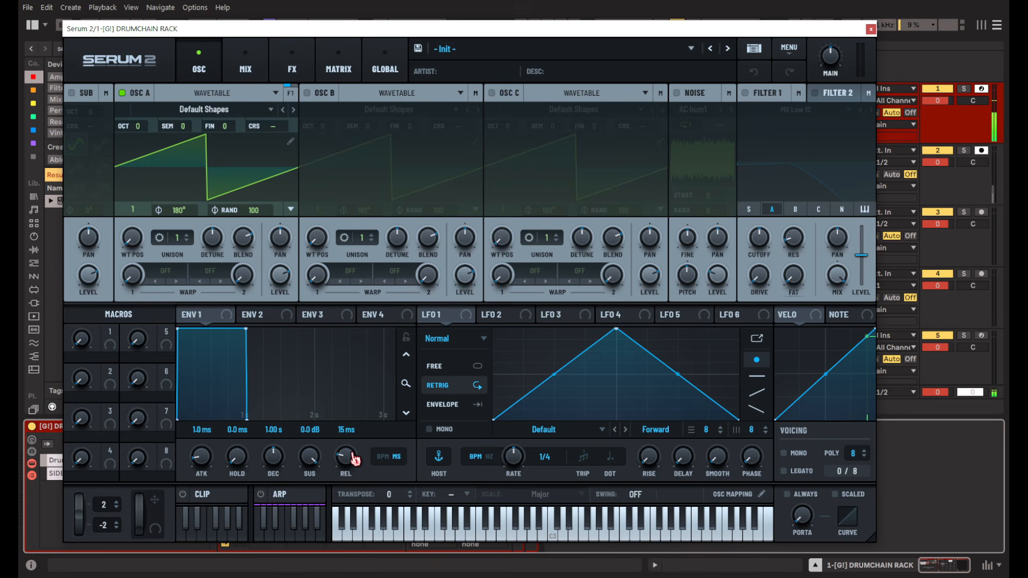
# Set Env 1's release to about 1.26 s, bow its release curve strongly outward, and enable mono voicing.
pyautogui.moveTo(351, 460); pyautogui.dragTo(355, 416)
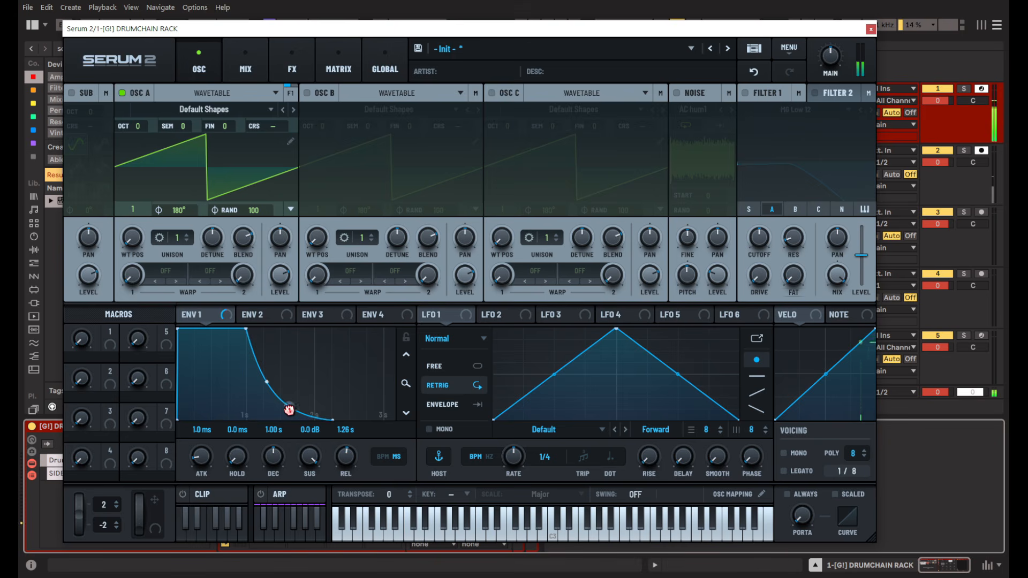
pyautogui.moveTo(290, 408); pyautogui.dragTo(329, 332)
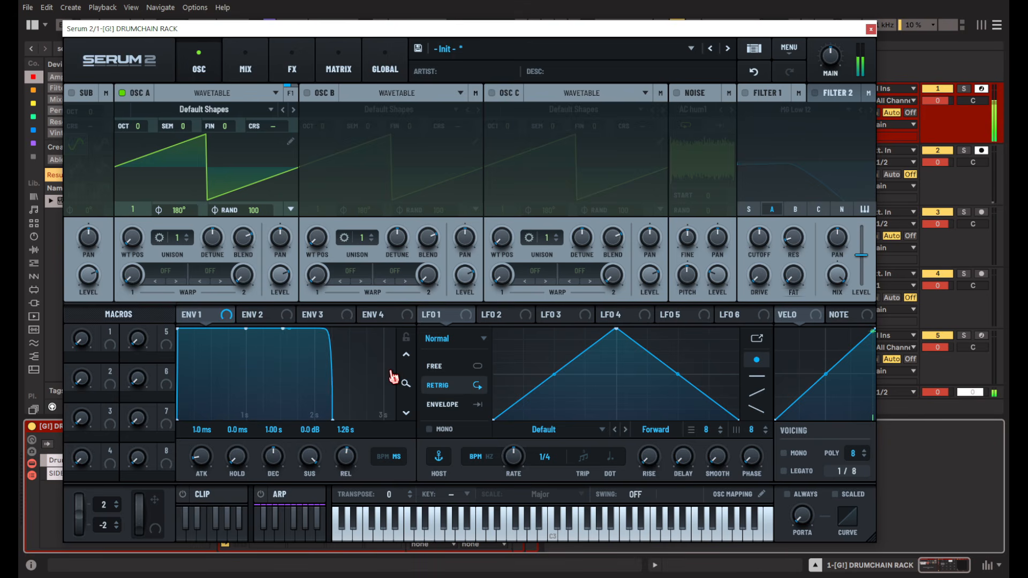
pyautogui.click(785, 453)
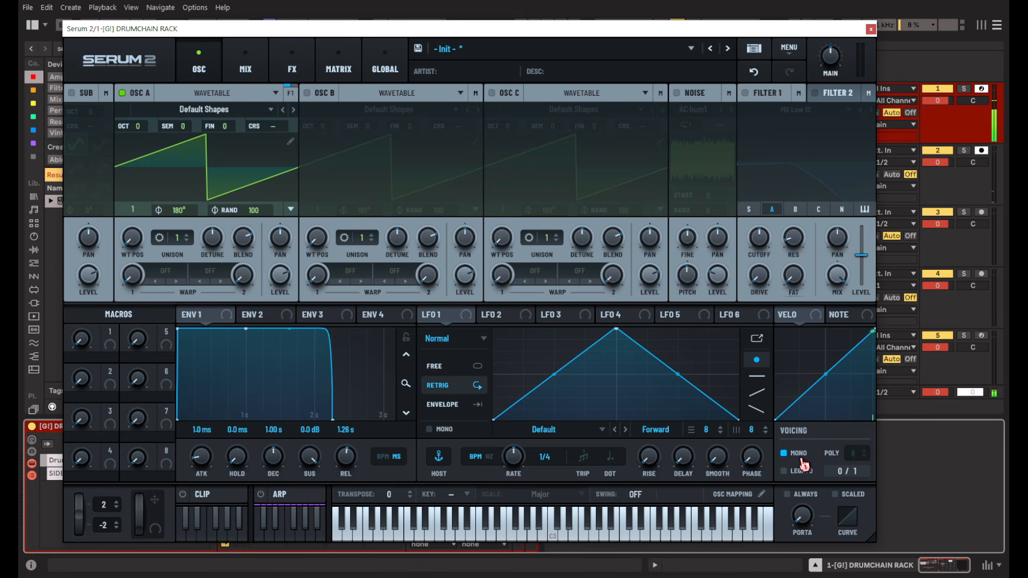
# Set Osc A's first warp mode to FM (B) and enable Osc B as its modulator.
pyautogui.click(170, 273)
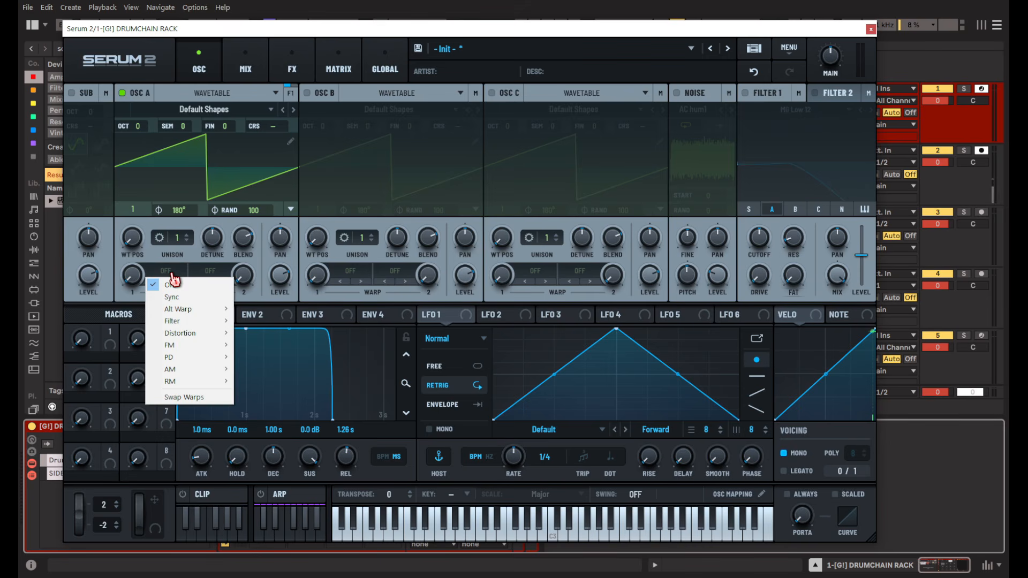
pyautogui.moveTo(179, 346)
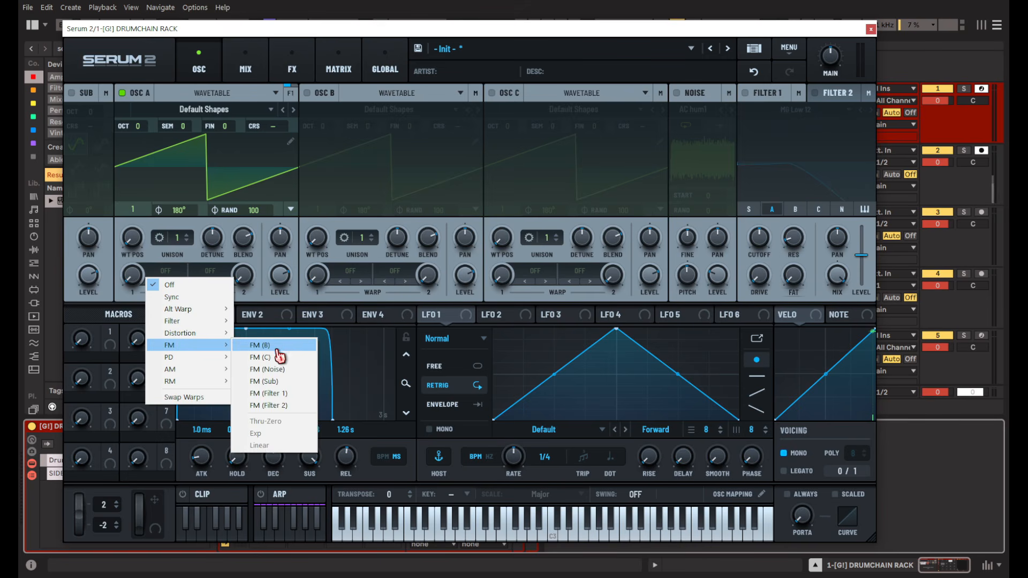
pyautogui.click(286, 346)
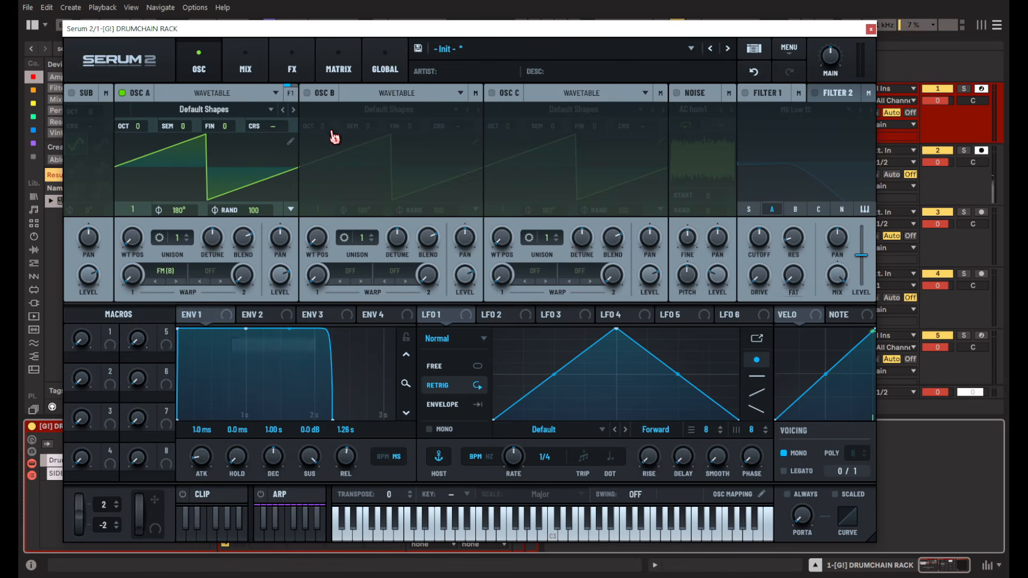
pyautogui.click(307, 93)
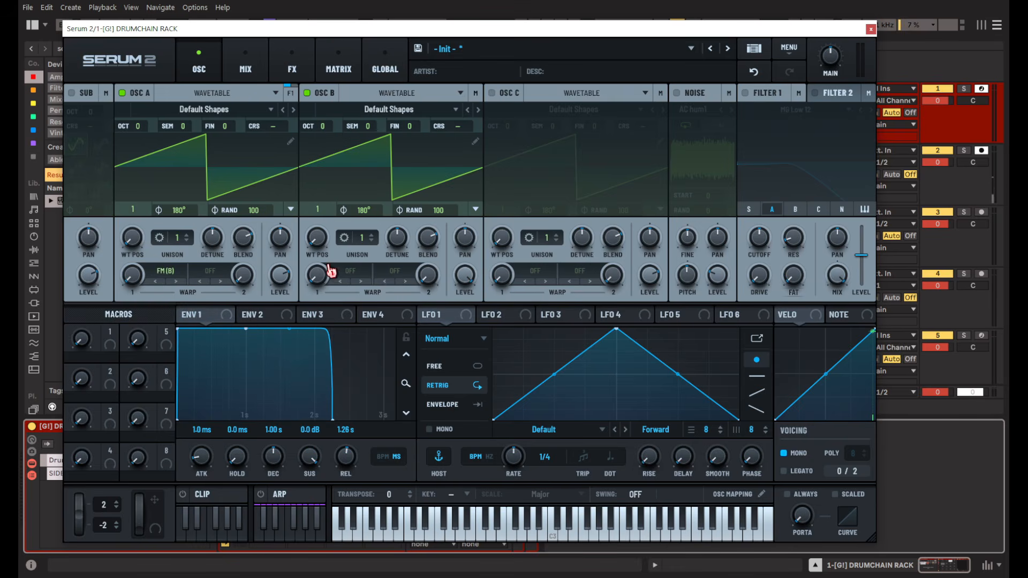
# Set coarse pitch to 62.32 on Osc A and 58.95 on Osc B, wavetable positions to 6 and 5, and Osc A's FM warp to 100%.
pyautogui.moveTo(290, 91); pyautogui.dragTo(289, 18)
pyautogui.click(308, 93)
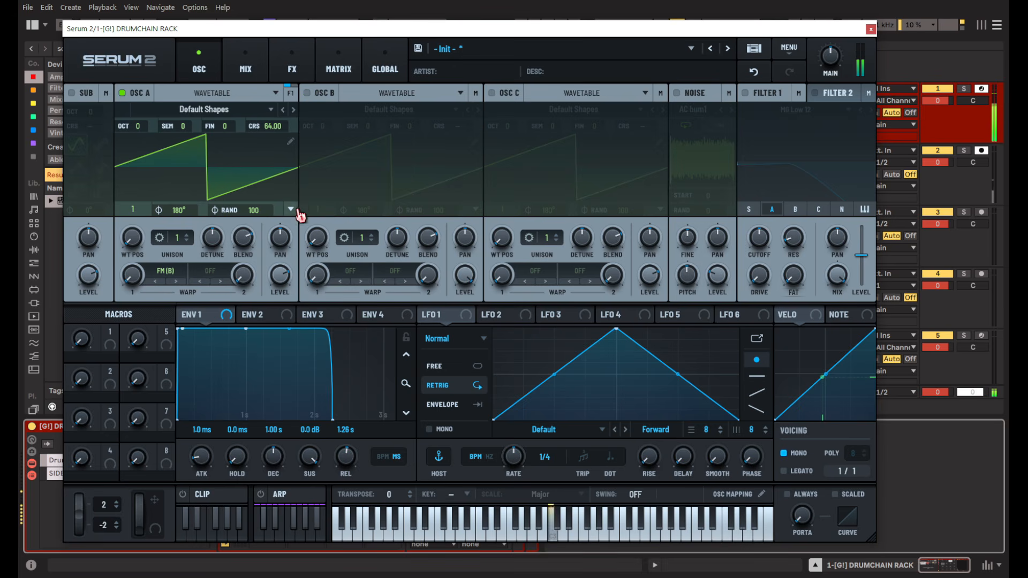
pyautogui.moveTo(283, 130); pyautogui.dragTo(280, 134)
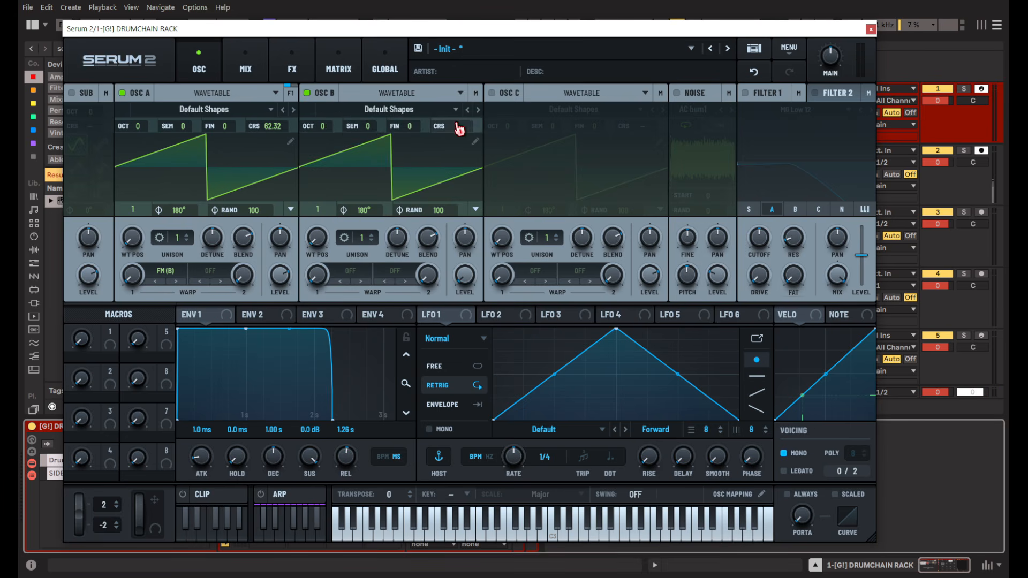
pyautogui.moveTo(456, 125); pyautogui.dragTo(478, 92)
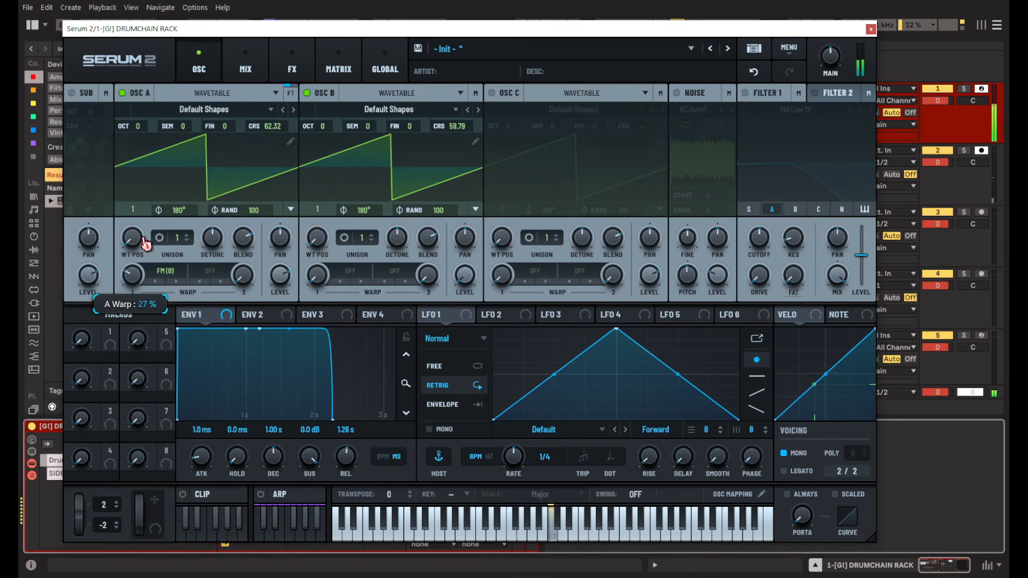
pyautogui.moveTo(132, 275); pyautogui.dragTo(163, 225)
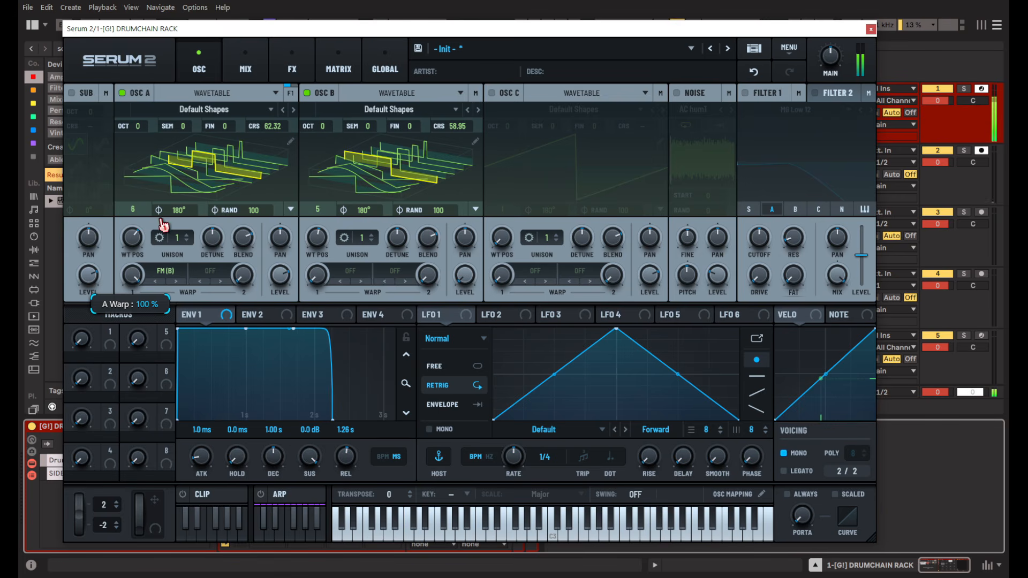
# Try RM (B) as Osc A's second warp, turn that warp off again, and set Osc A's level to 50%.
pyautogui.click(206, 271)
pyautogui.moveTo(248, 378)
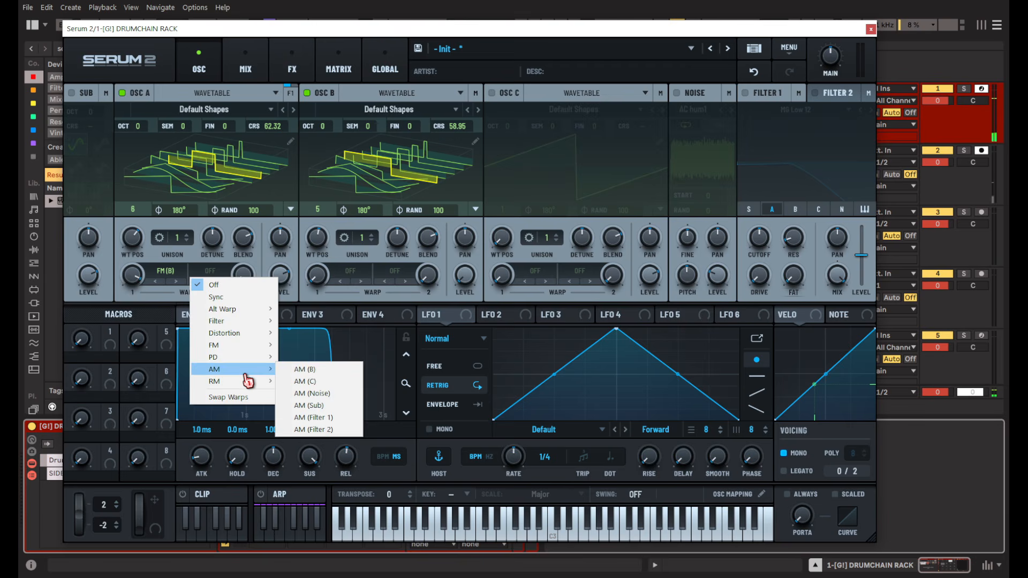
pyautogui.click(337, 383)
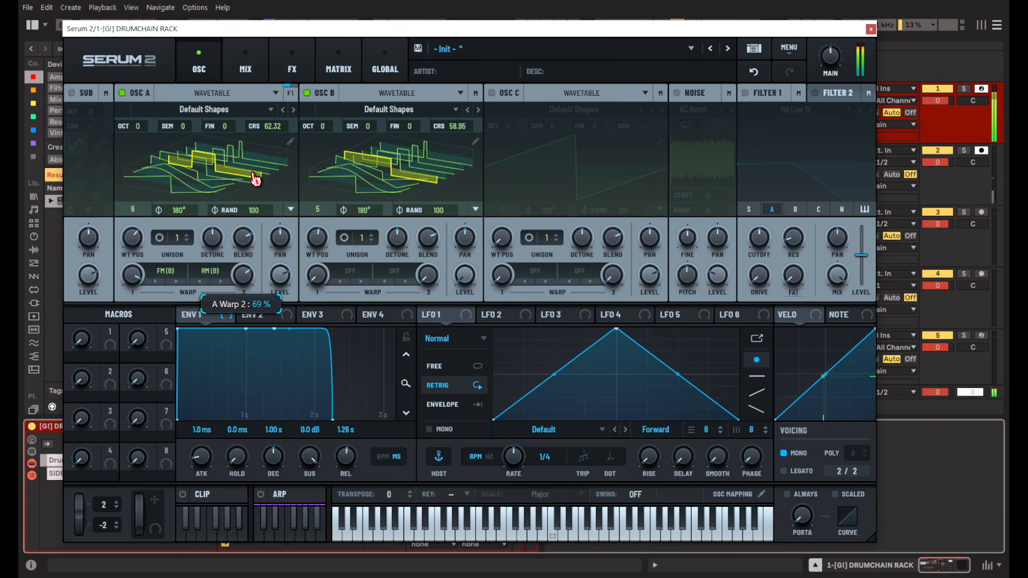
pyautogui.moveTo(279, 273); pyautogui.dragTo(277, 310)
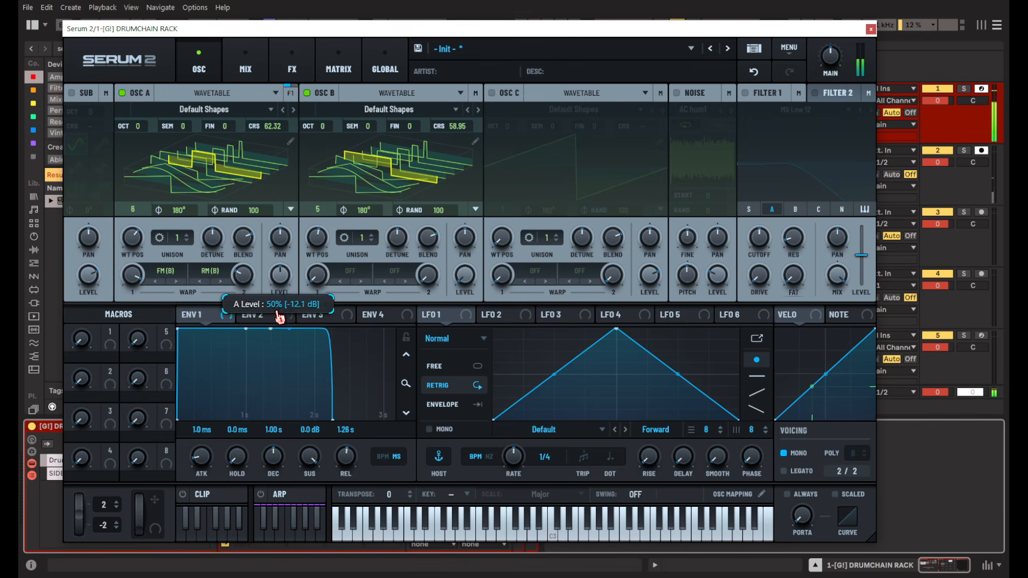
pyautogui.moveTo(247, 276); pyautogui.dragTo(257, 221)
pyautogui.rightClick(227, 272)
pyautogui.click(280, 316)
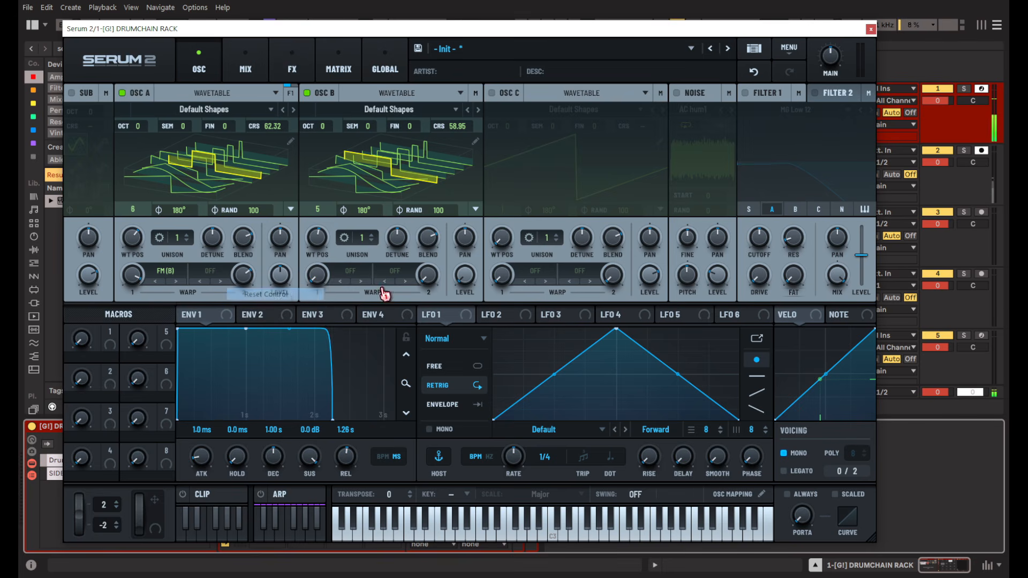
# Set Osc B's first warp to FM (A), its wavetable position to 3, and fine tuning to 16 on Osc A and -39 on Osc B.
pyautogui.click(343, 275)
pyautogui.moveTo(372, 345)
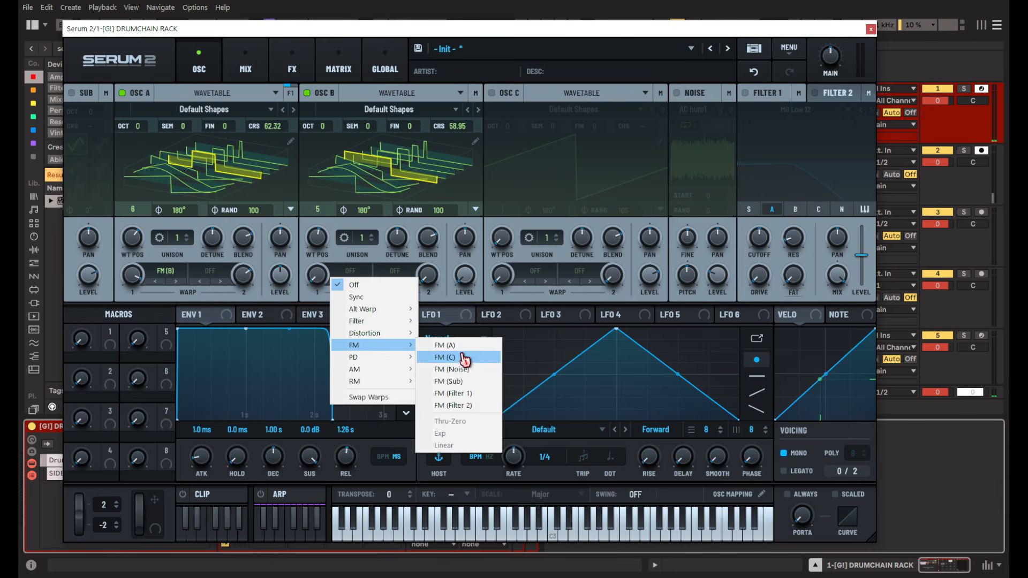
pyautogui.click(460, 347)
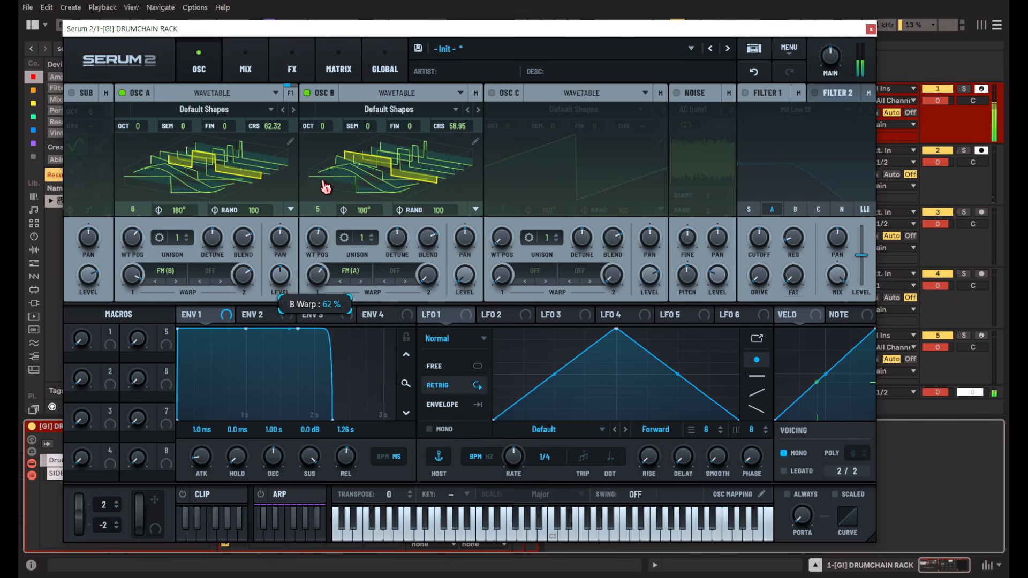
pyautogui.moveTo(323, 213); pyautogui.dragTo(319, 235)
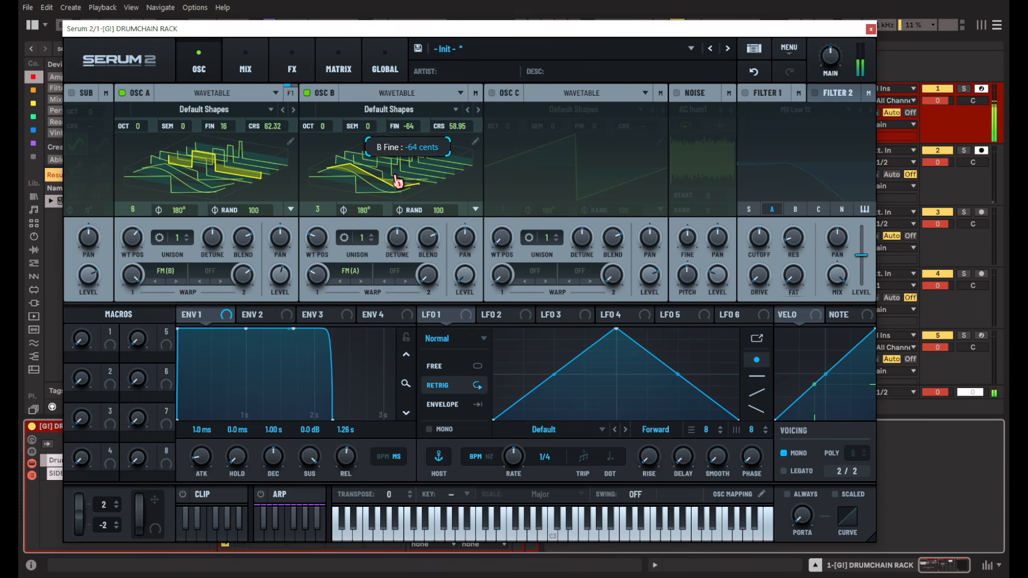
pyautogui.moveTo(394, 176); pyautogui.dragTo(400, 164)
pyautogui.moveTo(400, 159); pyautogui.dragTo(400, 161)
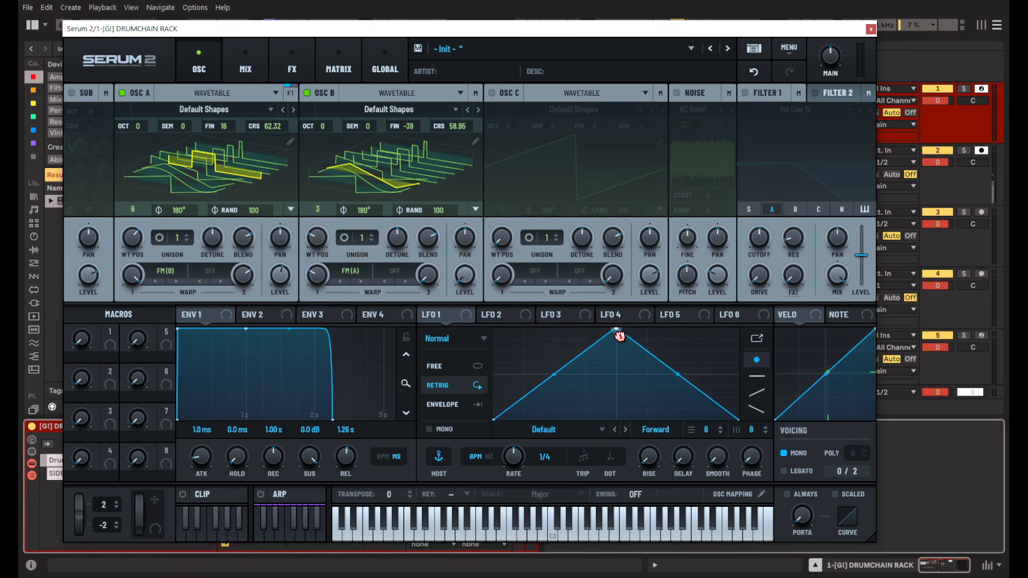
# Reshape LFO 1 into a very short rise followed by a concave decay to zero, and switch it to Envelope mode.
pyautogui.moveTo(619, 335); pyautogui.dragTo(494, 329)
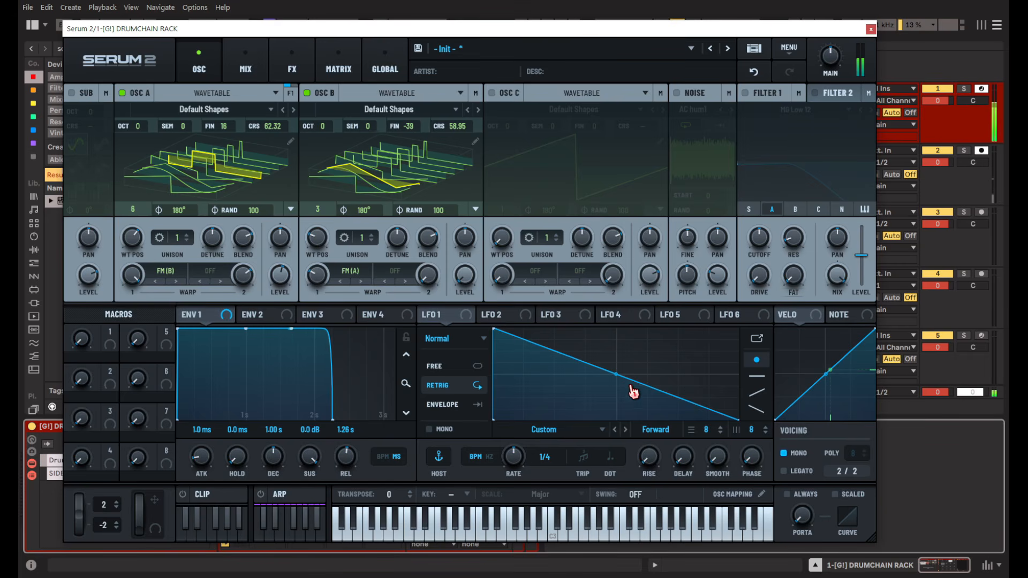
pyautogui.moveTo(616, 375); pyautogui.dragTo(585, 426)
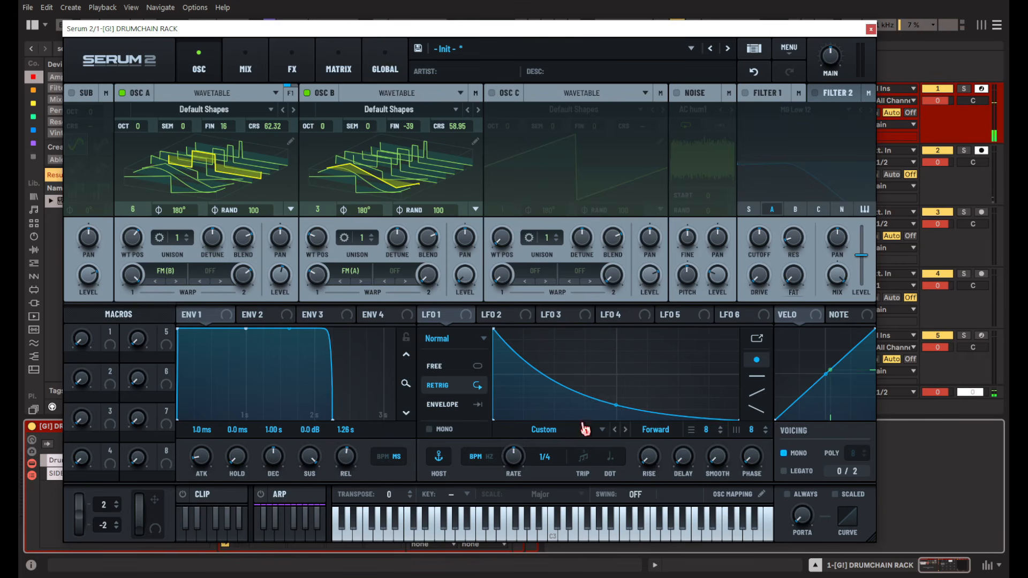
pyautogui.moveTo(501, 334); pyautogui.dragTo(500, 330)
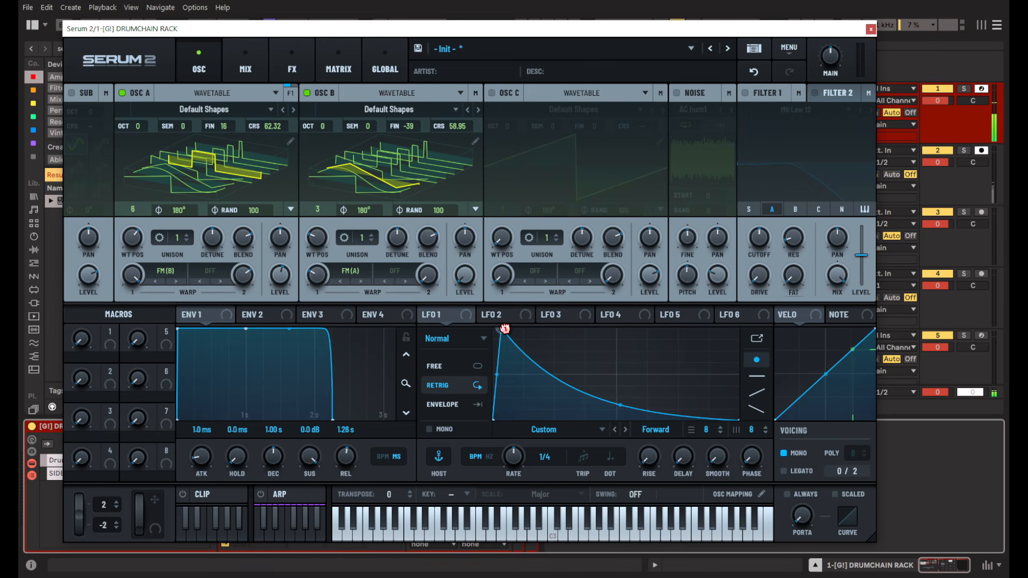
pyautogui.click(471, 405)
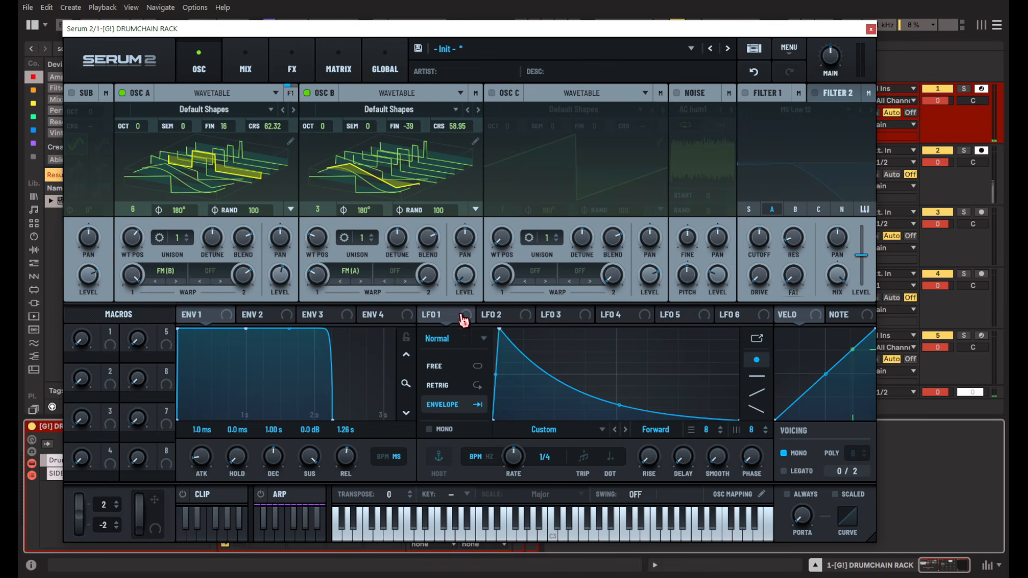
# Assign LFO 1 to Osc A's level and set its rate to 1.7 Hz.
pyautogui.moveTo(463, 321); pyautogui.dragTo(282, 276)
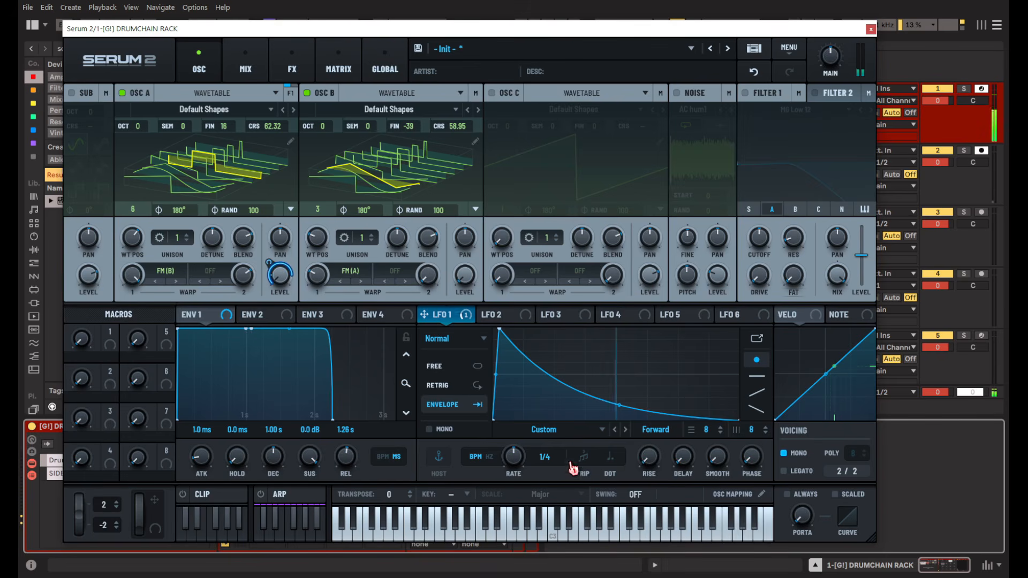
pyautogui.click(488, 457)
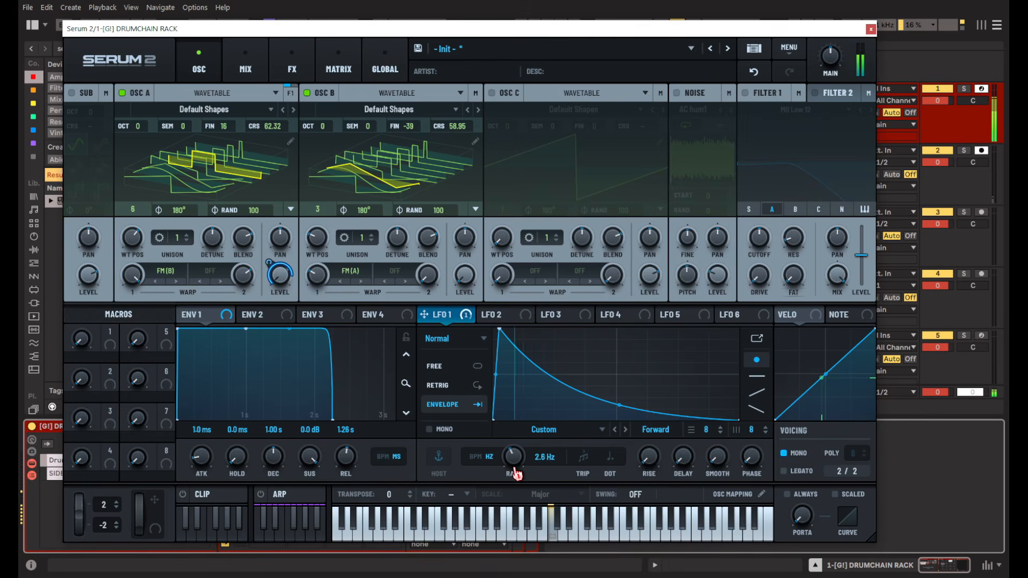
pyautogui.moveTo(515, 479); pyautogui.dragTo(507, 447)
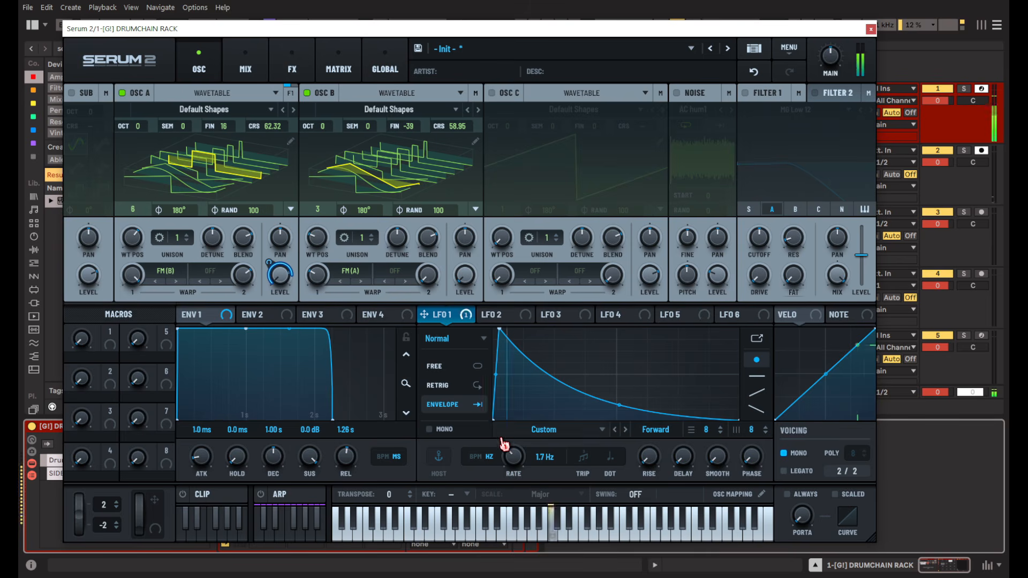
# Enable Filter 1 with the HN 12 type and adjust its cutoff and Freq to form a high-pass with a notch below it.
pyautogui.click(746, 93)
pyautogui.click(796, 110)
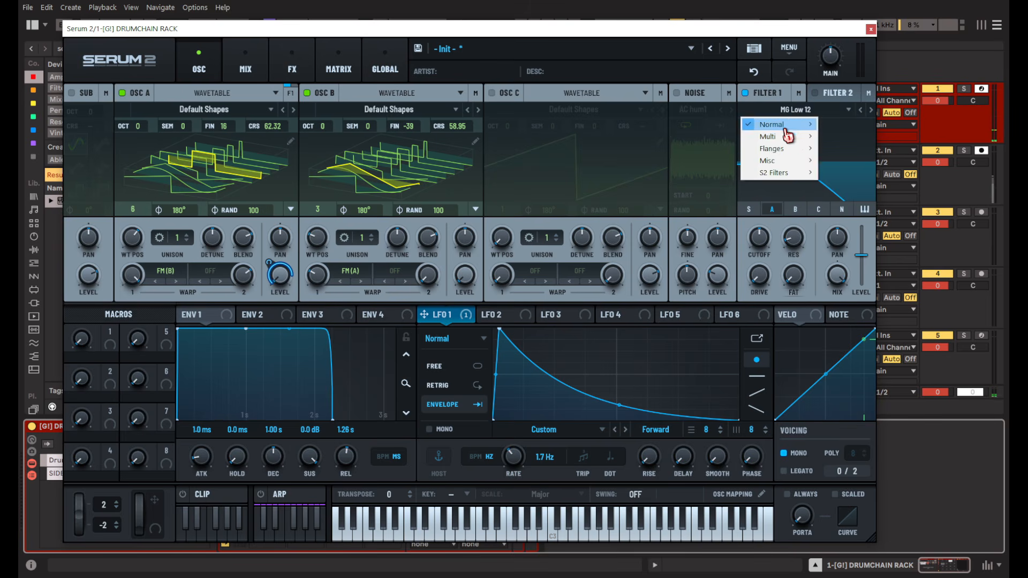
pyautogui.moveTo(794, 142)
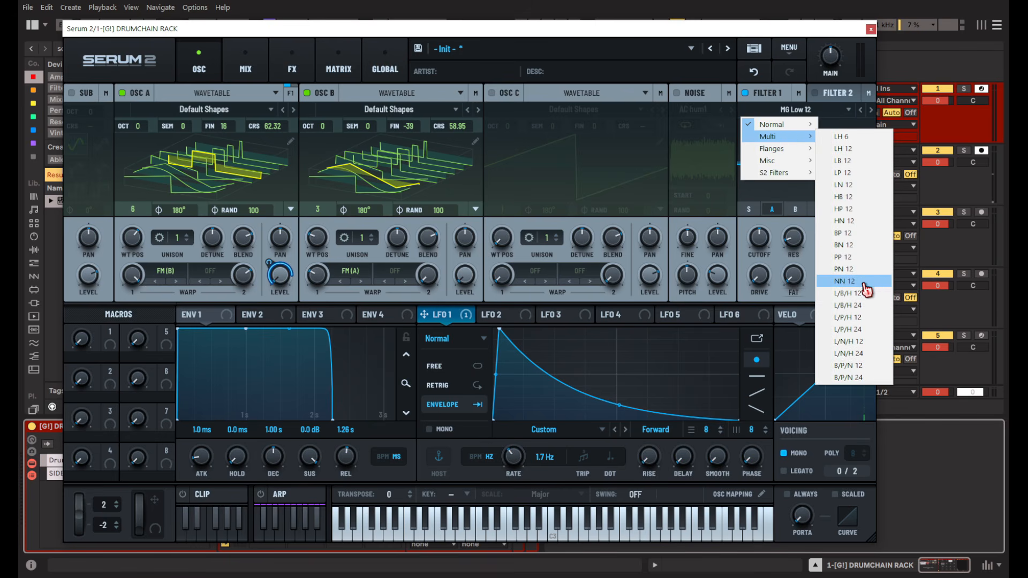
pyautogui.click(866, 222)
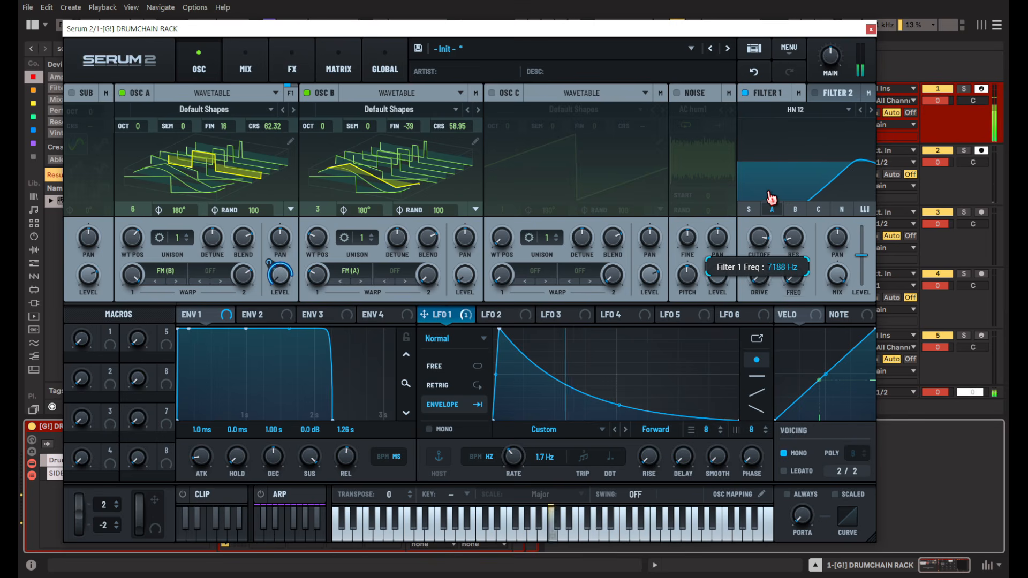
pyautogui.moveTo(768, 192); pyautogui.dragTo(765, 197)
pyautogui.moveTo(795, 279); pyautogui.dragTo(789, 163)
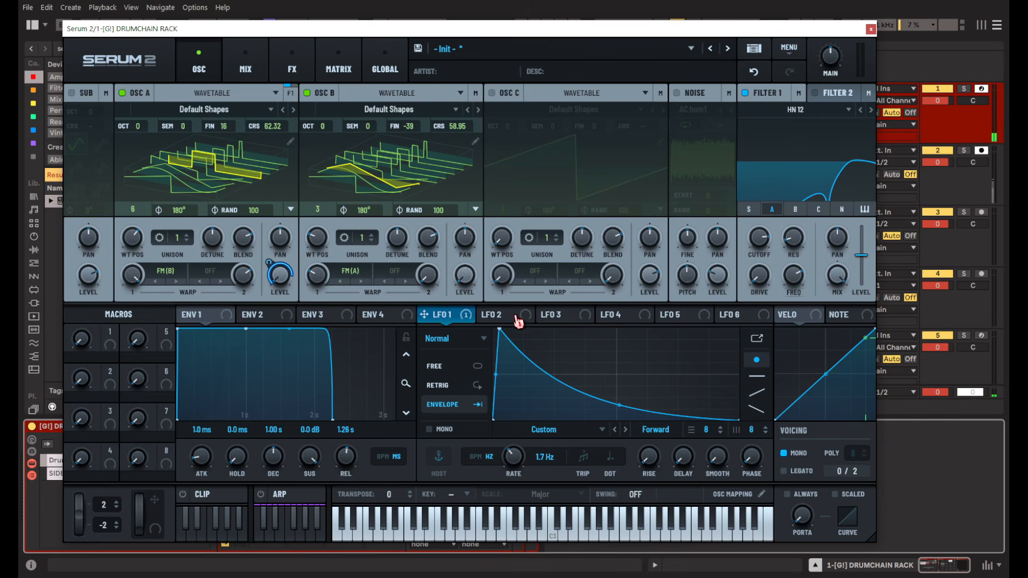
# Set LFO 1's rate to 1.2 Hz and move its peak slightly earlier to shorten the initial rise.
pyautogui.moveTo(513, 457); pyautogui.dragTo(517, 476)
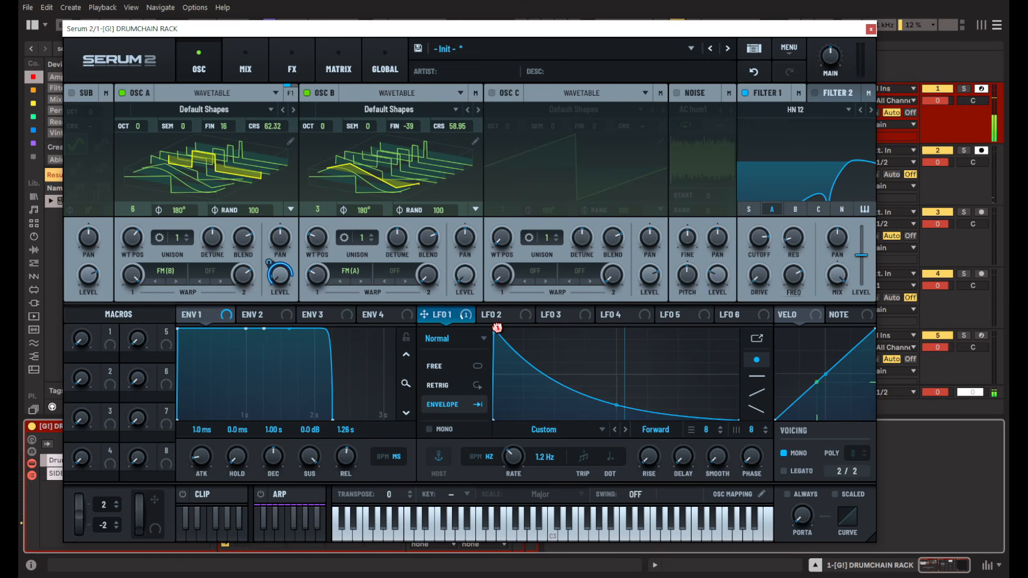
pyautogui.moveTo(495, 326); pyautogui.dragTo(500, 325)
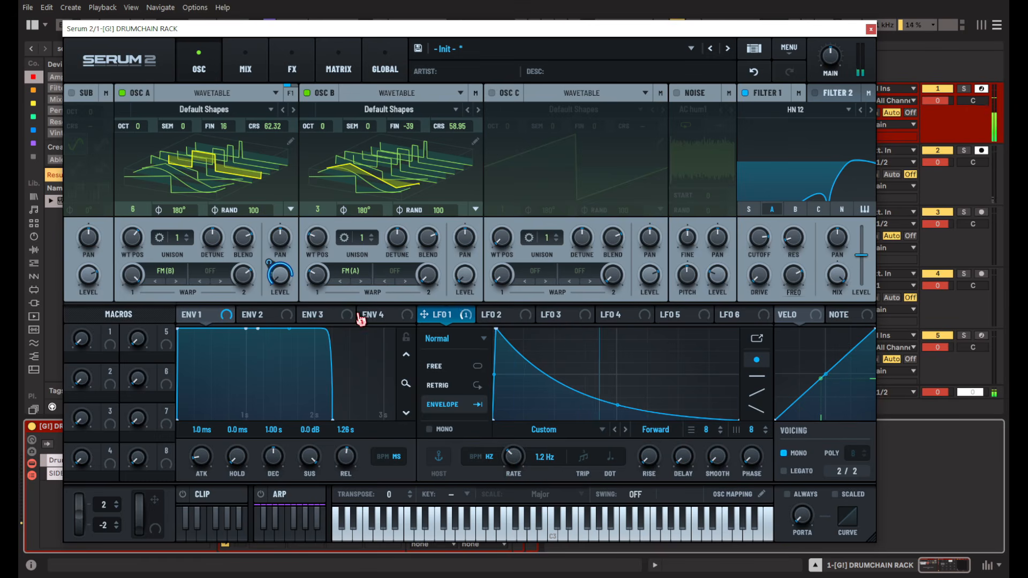
# Enable Osc C, set its first warp to FM (B), and lower its level.
pyautogui.click(498, 94)
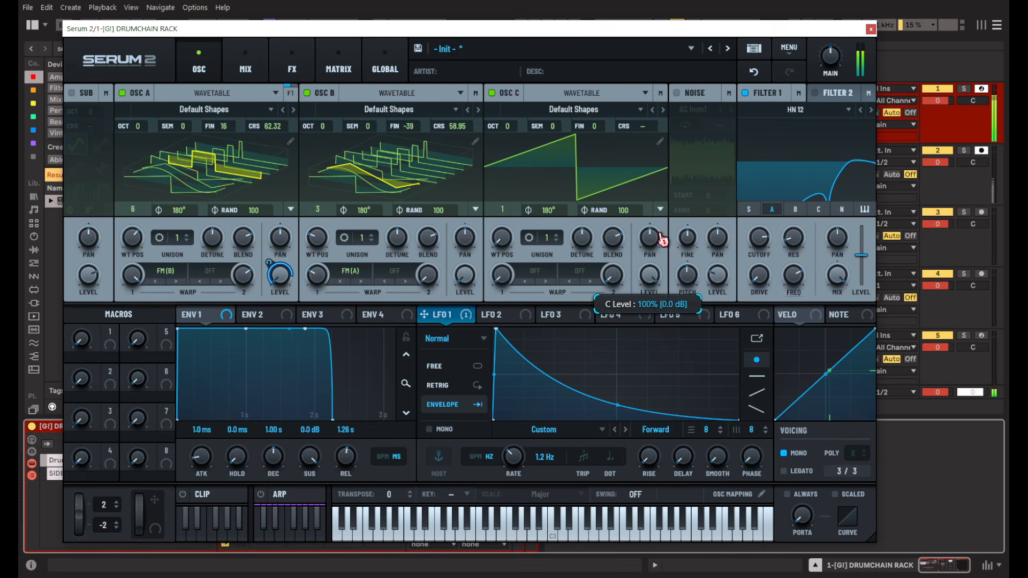
pyautogui.click(537, 271)
pyautogui.moveTo(586, 346)
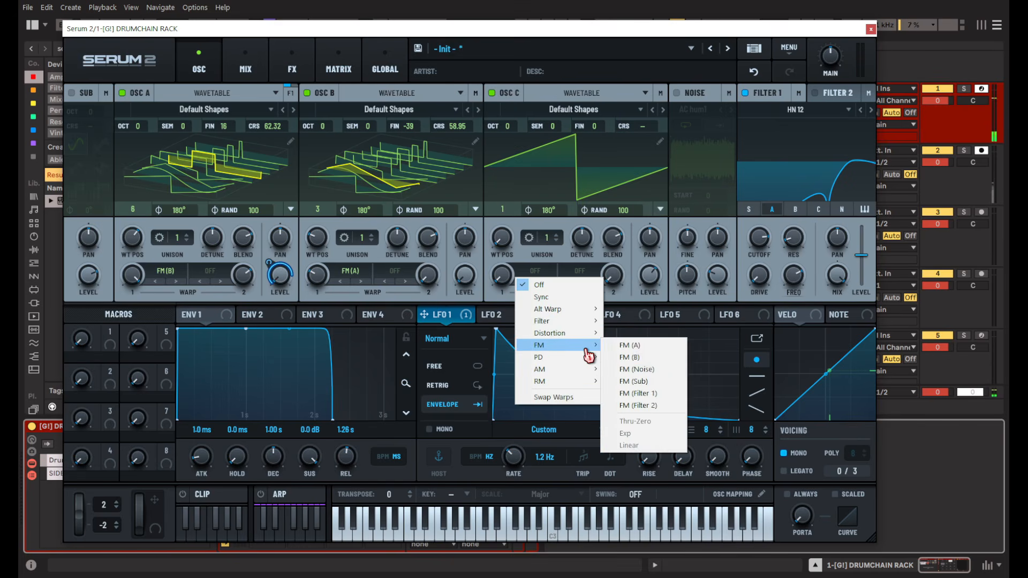
pyautogui.click(630, 357)
pyautogui.moveTo(656, 283); pyautogui.dragTo(629, 332)
# Route Osc C through Filter 1 alongside Osc A, and assign LFO 1 to Osc C's level.
pyautogui.click(795, 209)
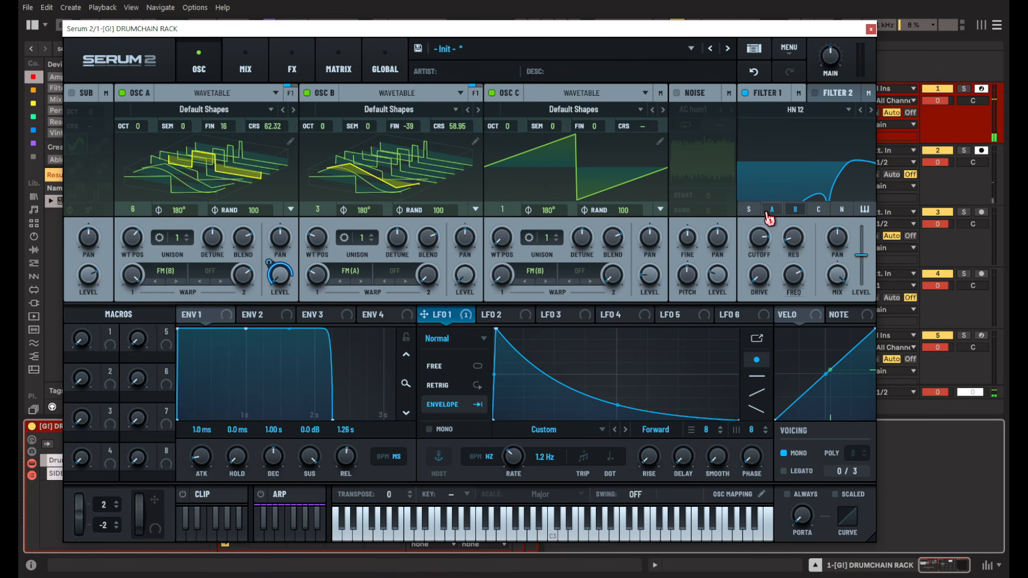
pyautogui.click(795, 211)
pyautogui.click(821, 212)
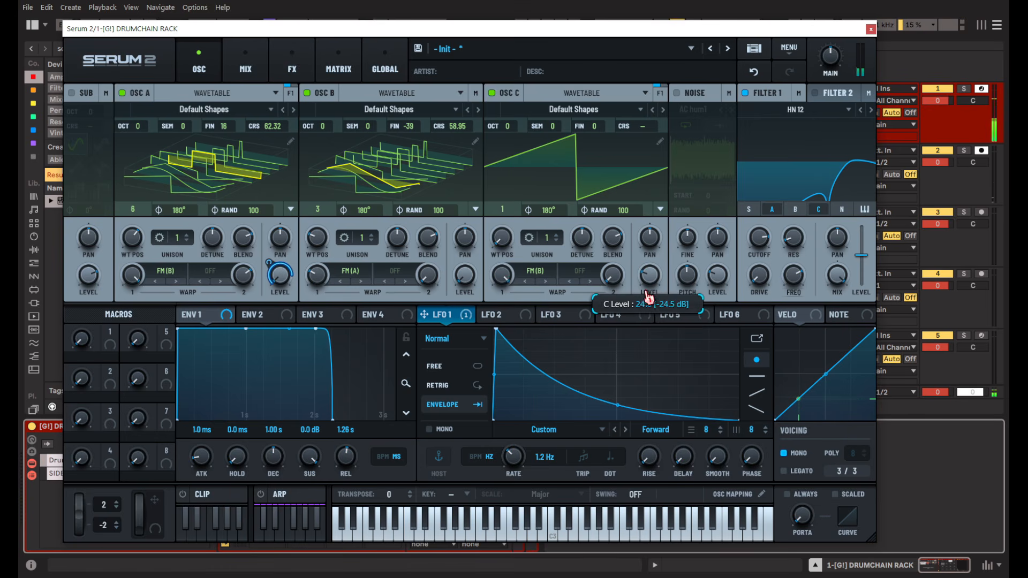
pyautogui.moveTo(455, 319); pyautogui.dragTo(643, 274)
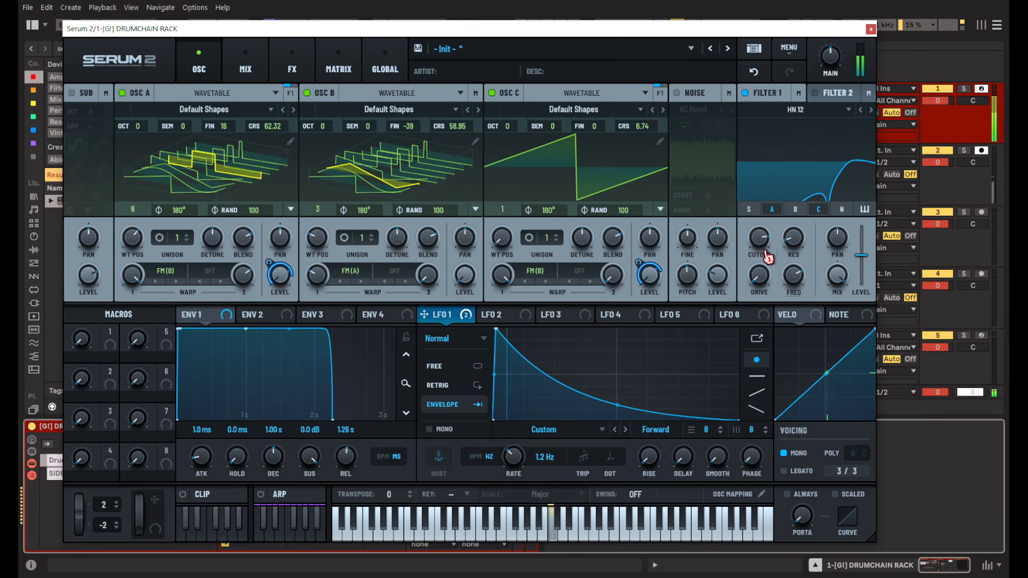
# Add a Convolve effect to the main effects chain.
pyautogui.click(258, 72)
pyautogui.click(288, 71)
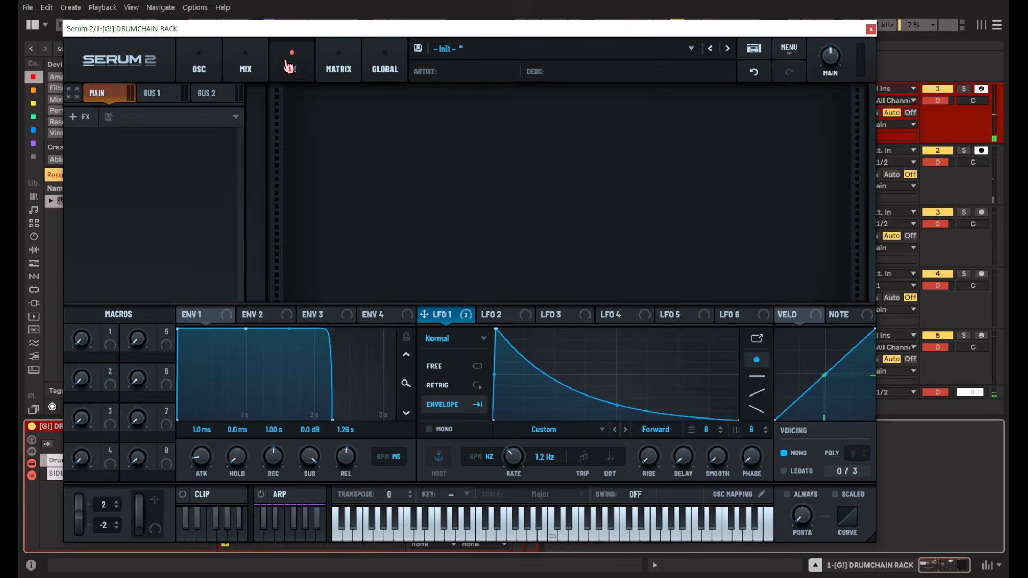
pyautogui.click(79, 116)
pyautogui.click(140, 170)
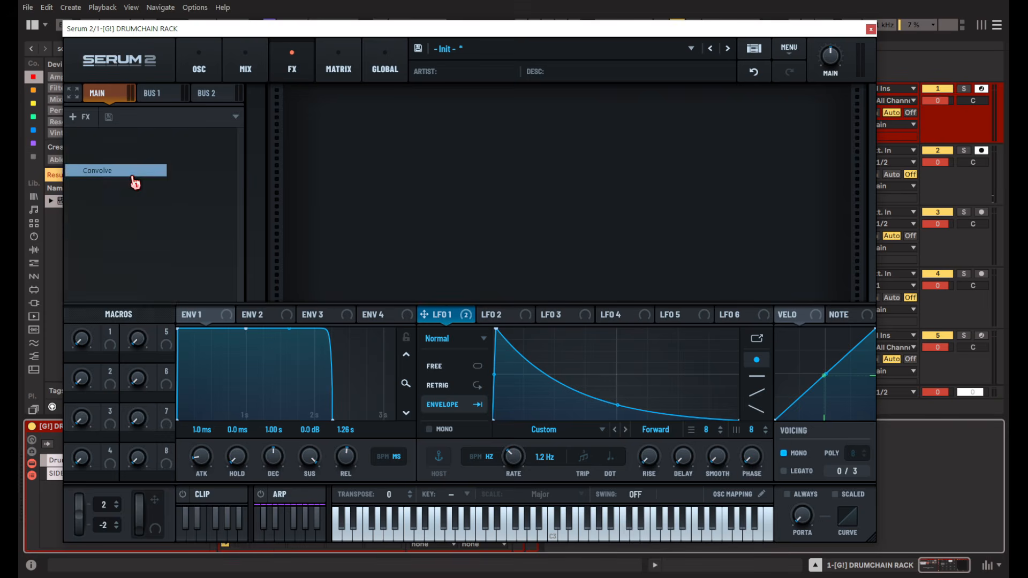
# Load the factory impulse response L90 Hall - Smalll Hall into Convolve, auditioning Digital Gated and DP4 Verb on the way.
pyautogui.click(441, 112)
pyautogui.moveTo(423, 140)
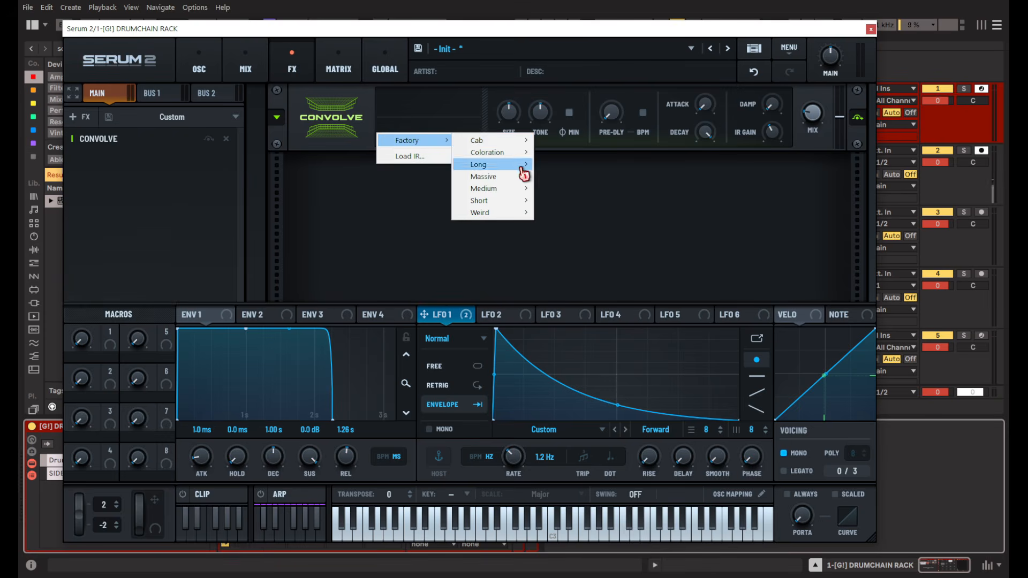
pyautogui.moveTo(513, 157)
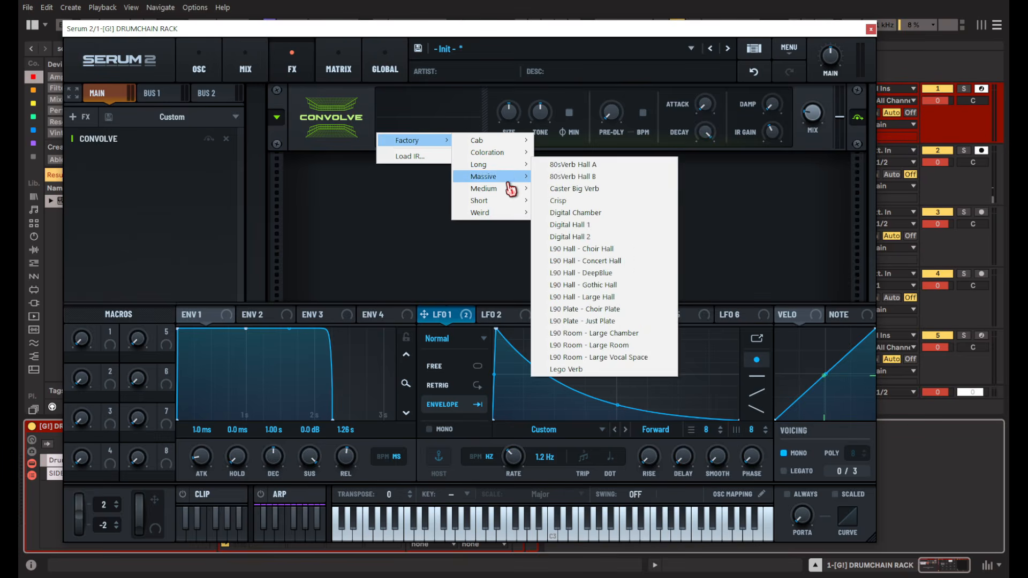
pyautogui.moveTo(507, 202)
pyautogui.click(596, 203)
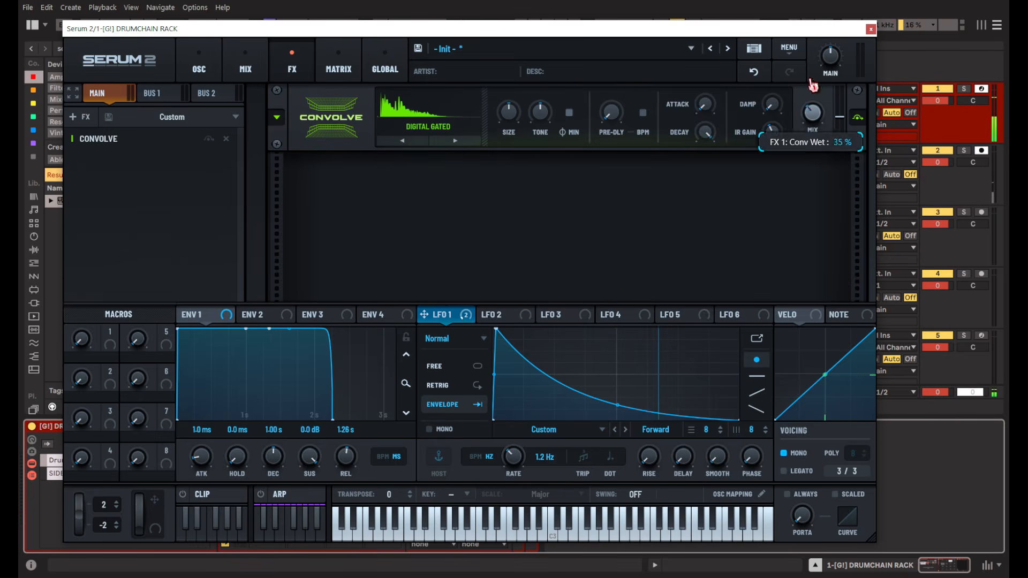
pyautogui.click(471, 142)
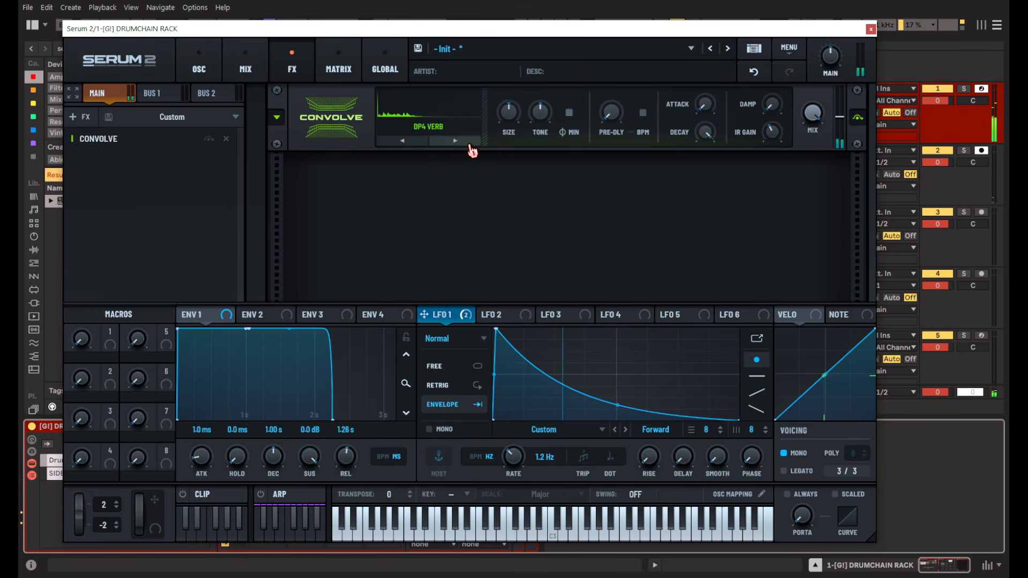
pyautogui.click(470, 143)
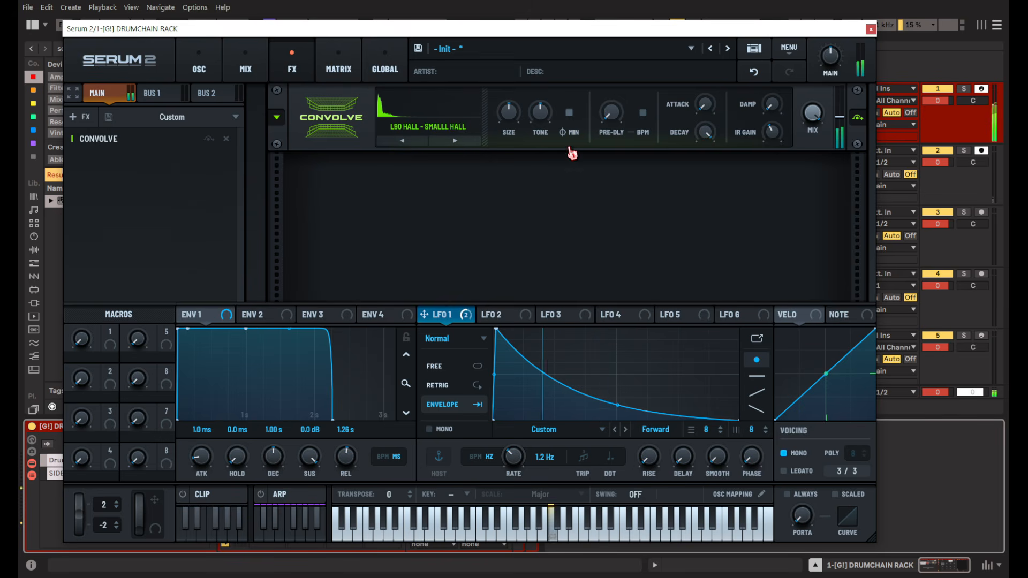
# Raise Convolve's tone and IR gain, shorten its decay, and reduce its mix.
pyautogui.moveTo(541, 126); pyautogui.dragTo(551, 65)
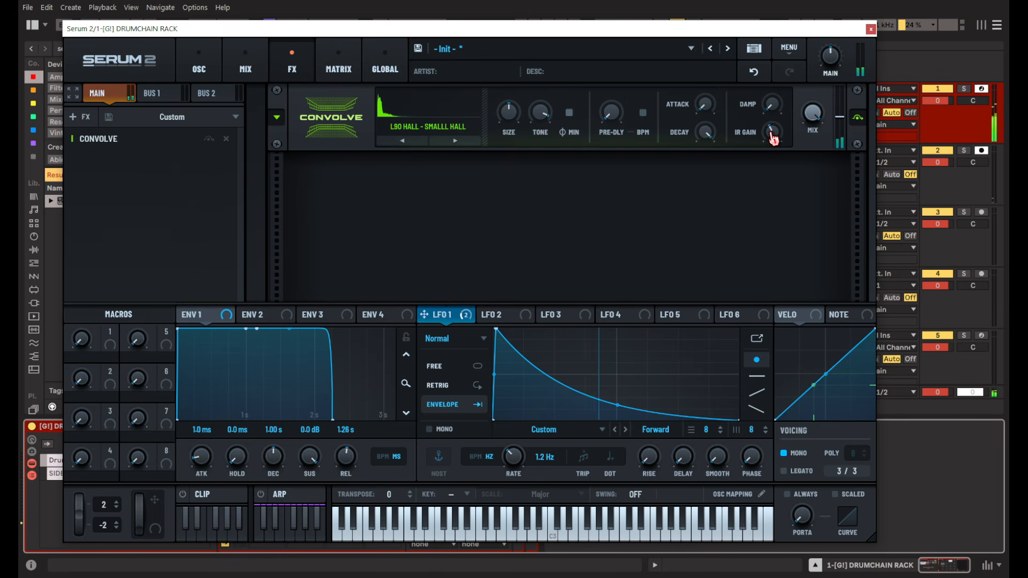
pyautogui.moveTo(706, 134); pyautogui.dragTo(797, 185)
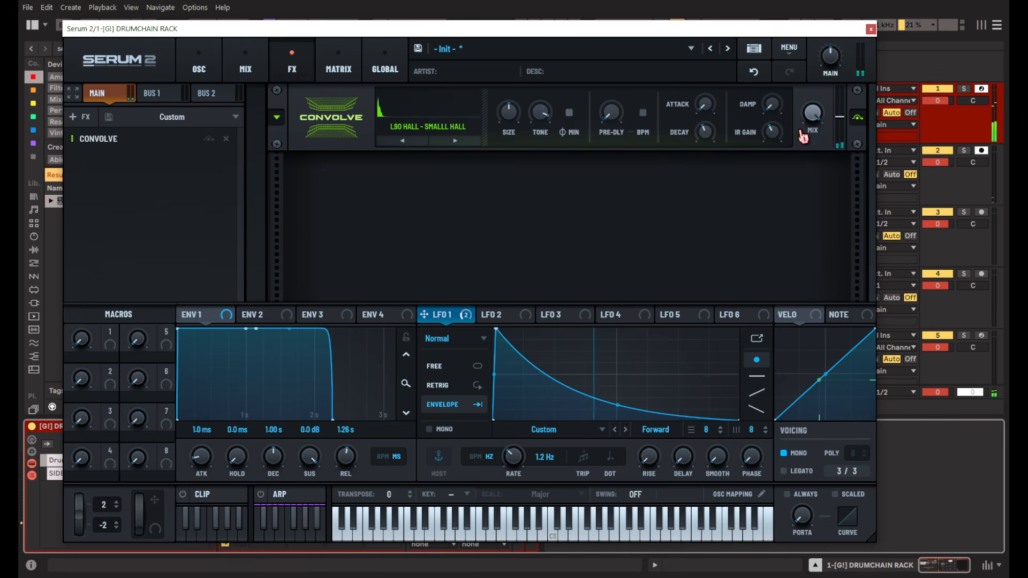
pyautogui.moveTo(804, 137); pyautogui.dragTo(807, 212)
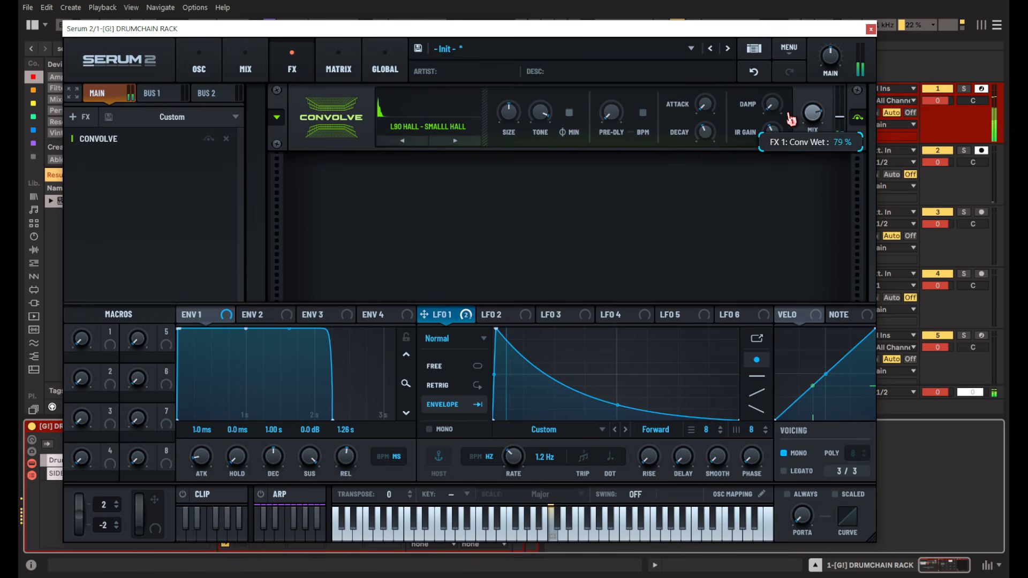
pyautogui.moveTo(788, 128); pyautogui.dragTo(823, 140)
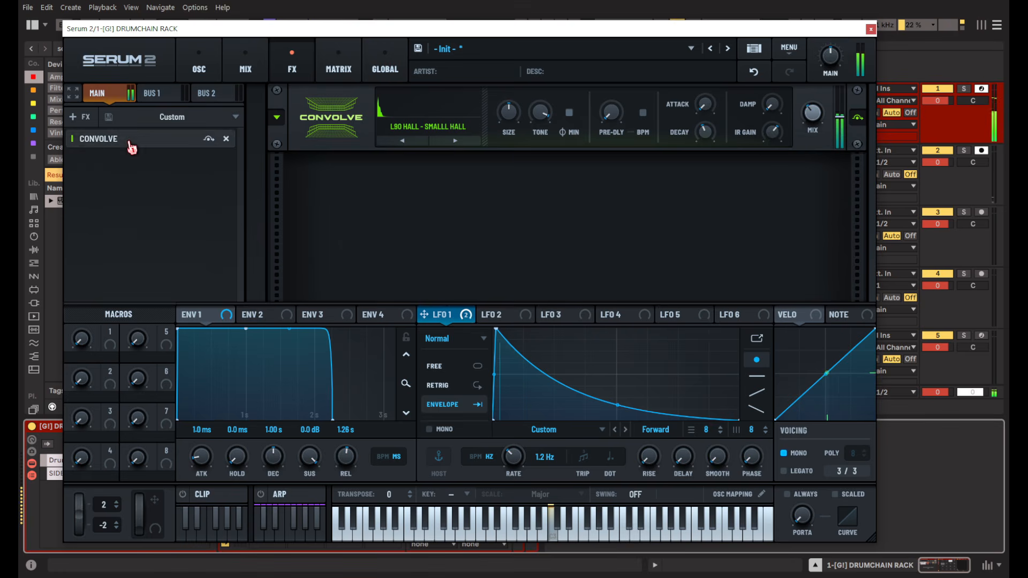
# Add a Bode effect and place it before Convolve in the effects chain.
pyautogui.click(80, 117)
pyautogui.click(138, 134)
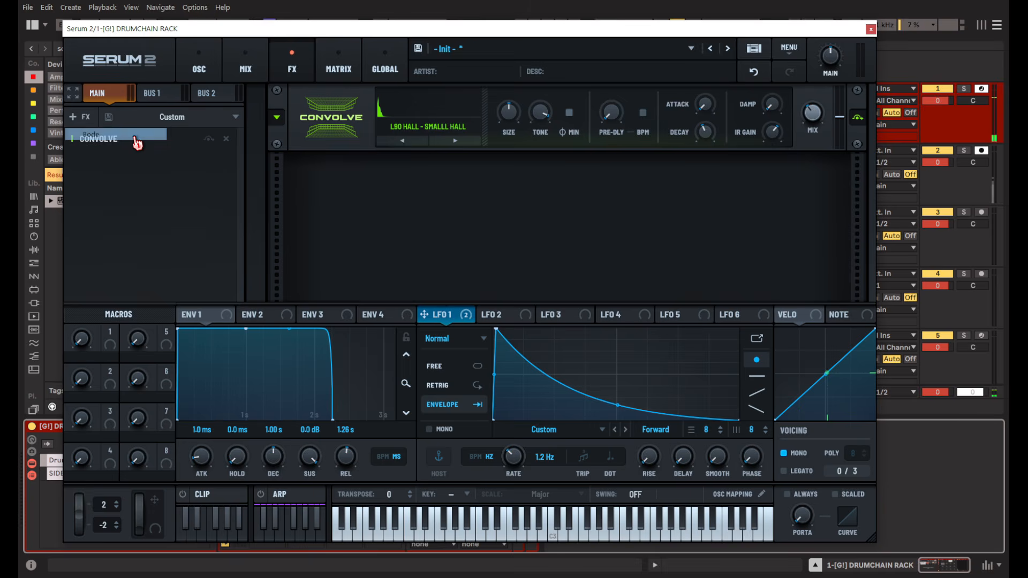
pyautogui.moveTo(319, 189); pyautogui.dragTo(324, 110)
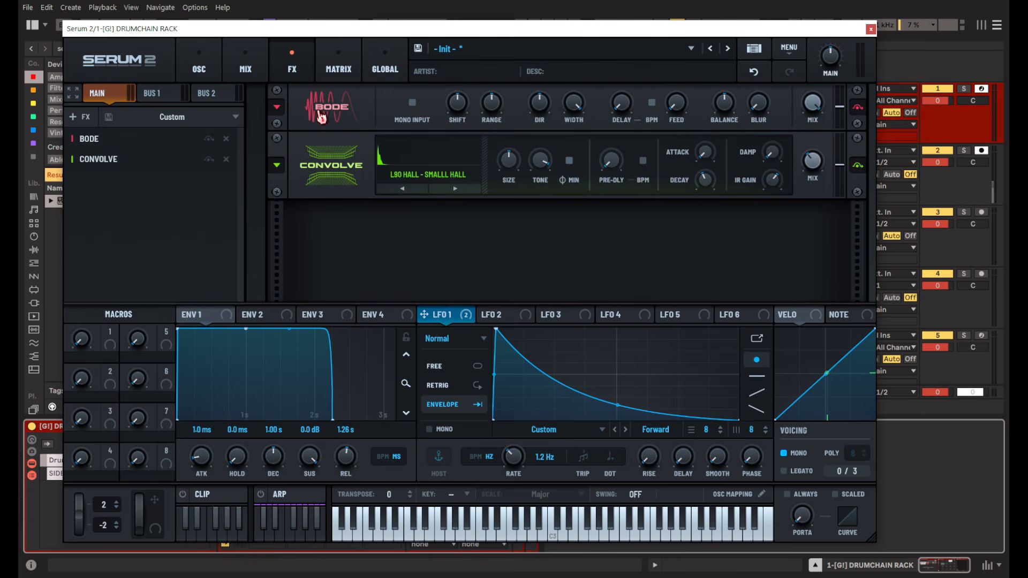
# Adjust Bode's range and direction, reduce its width, and set its mix to 76%.
pyautogui.moveTo(462, 127); pyautogui.dragTo(463, 192)
pyautogui.moveTo(491, 102); pyautogui.dragTo(489, 199)
pyautogui.moveTo(572, 104); pyautogui.dragTo(535, 326)
pyautogui.moveTo(540, 105); pyautogui.dragTo(491, 128)
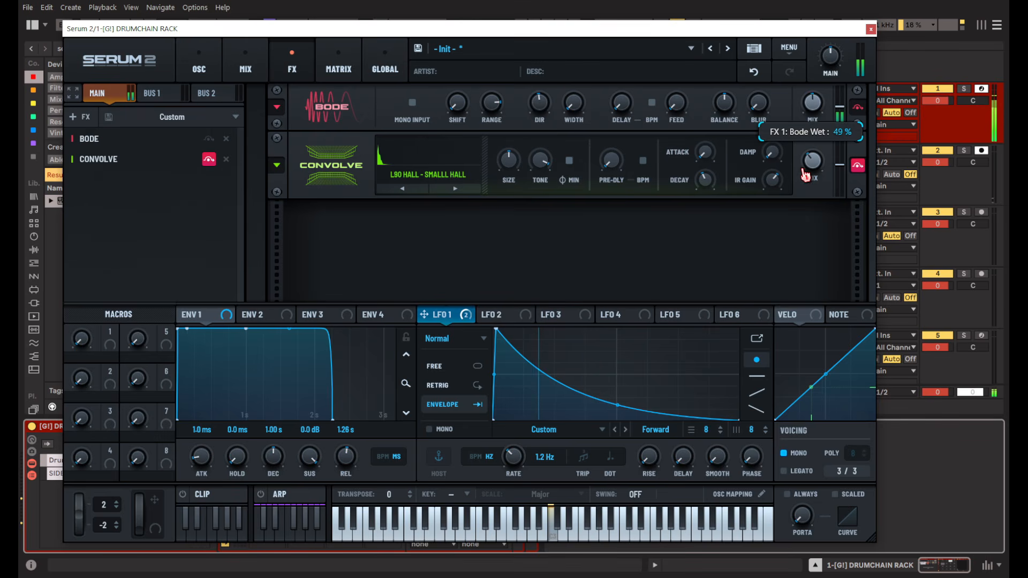
pyautogui.moveTo(804, 171); pyautogui.dragTo(801, 127)
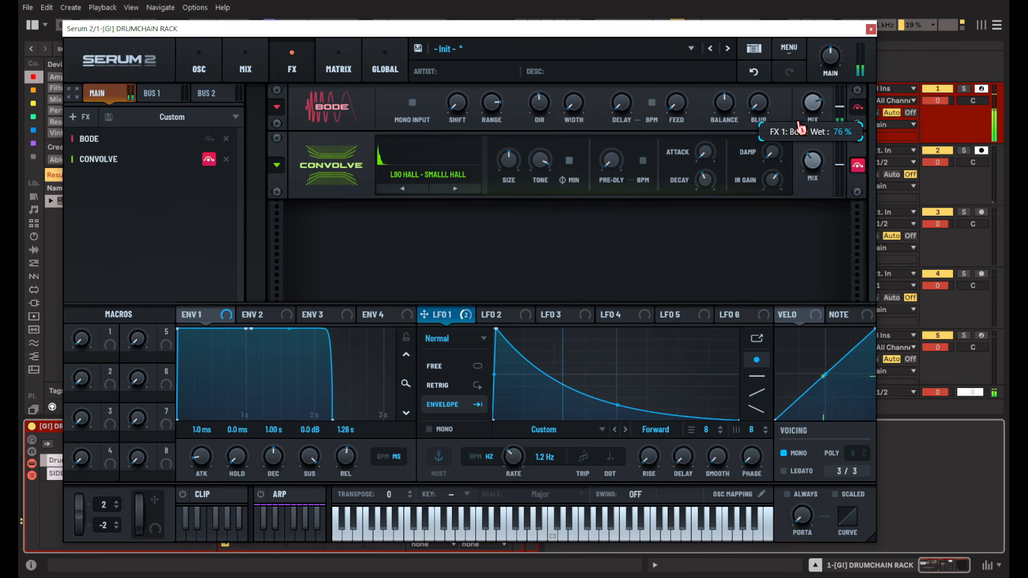
pyautogui.click(79, 117)
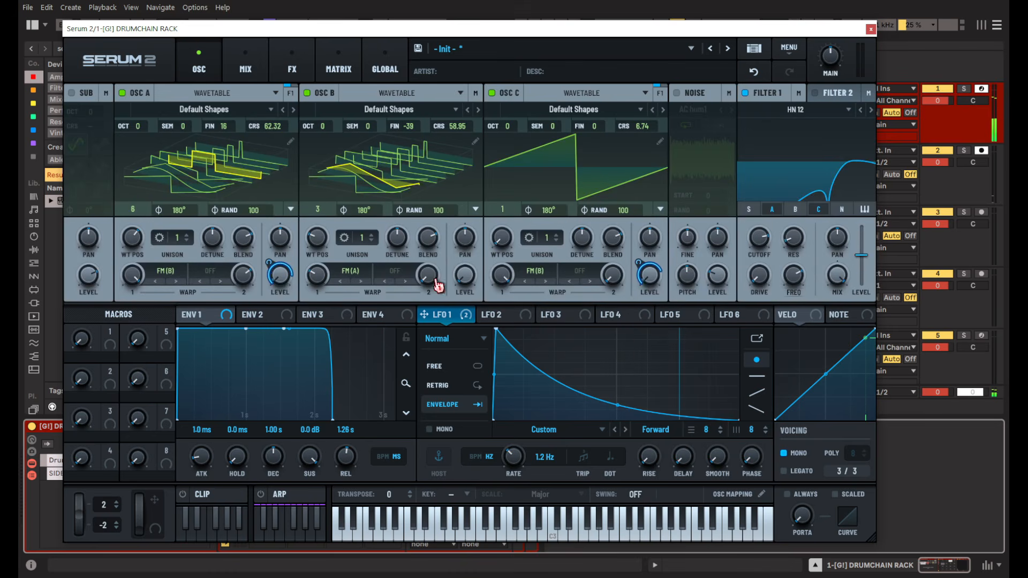
# Set the phase randomness of Osc A, B and C to 0, and close the synth window.
pyautogui.moveTo(256, 210); pyautogui.dragTo(379, 365)
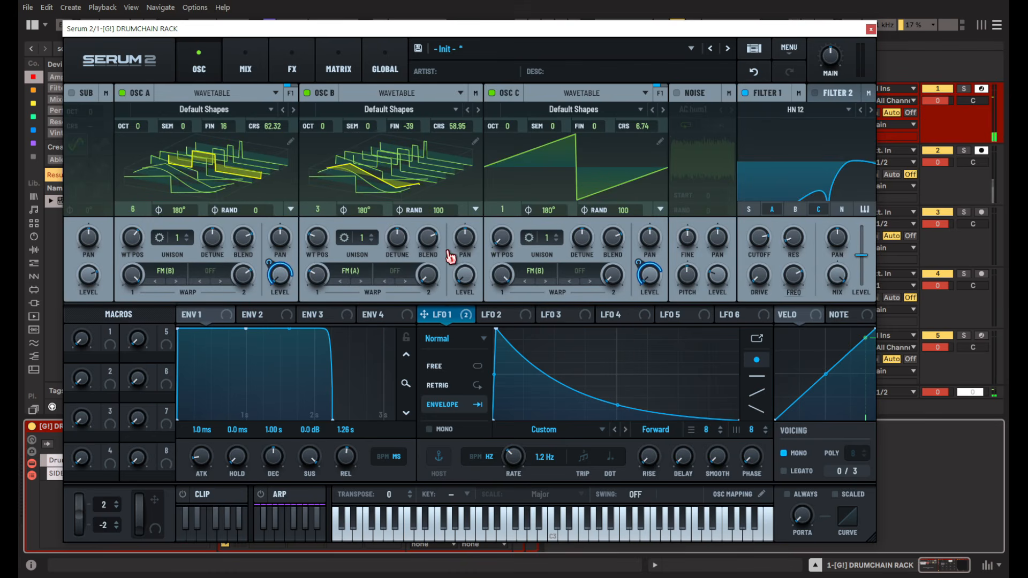
pyautogui.moveTo(440, 210); pyautogui.dragTo(390, 498)
pyautogui.moveTo(624, 210); pyautogui.dragTo(492, 482)
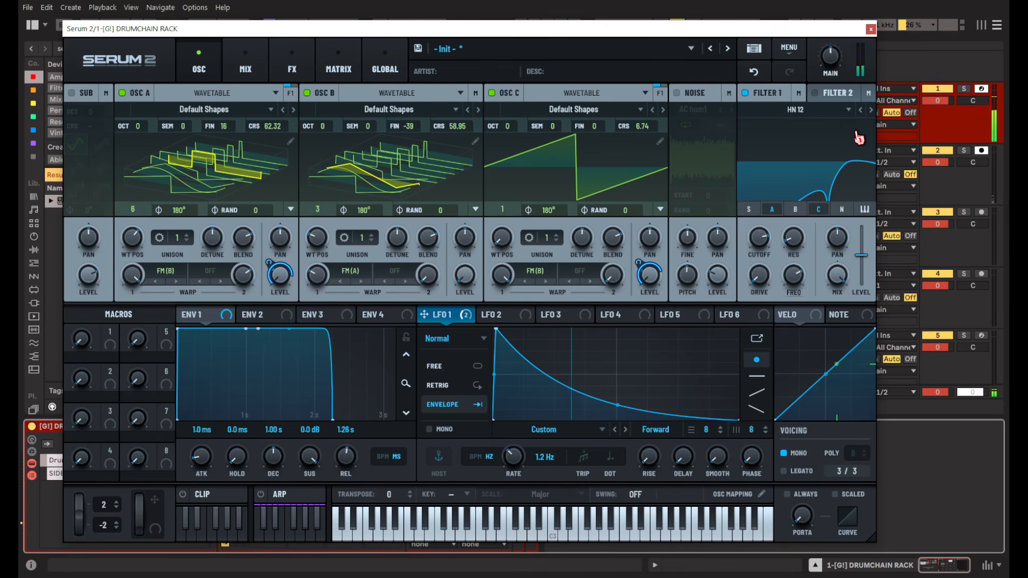
pyautogui.click(871, 30)
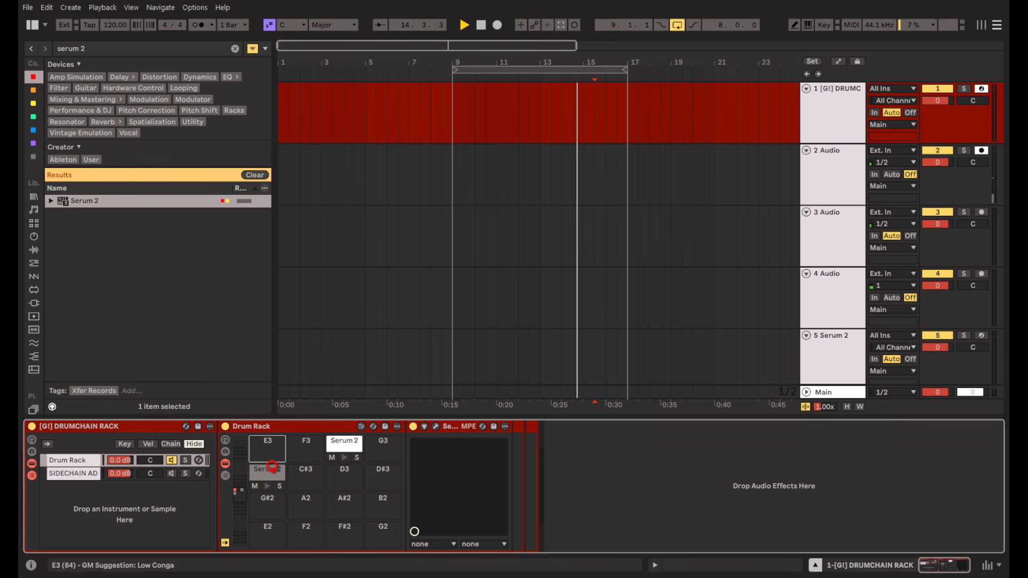
# Open the copied Serum 2 percussion patch and turn off its Filter 1, Bode and Convolve.
pyautogui.click(435, 427)
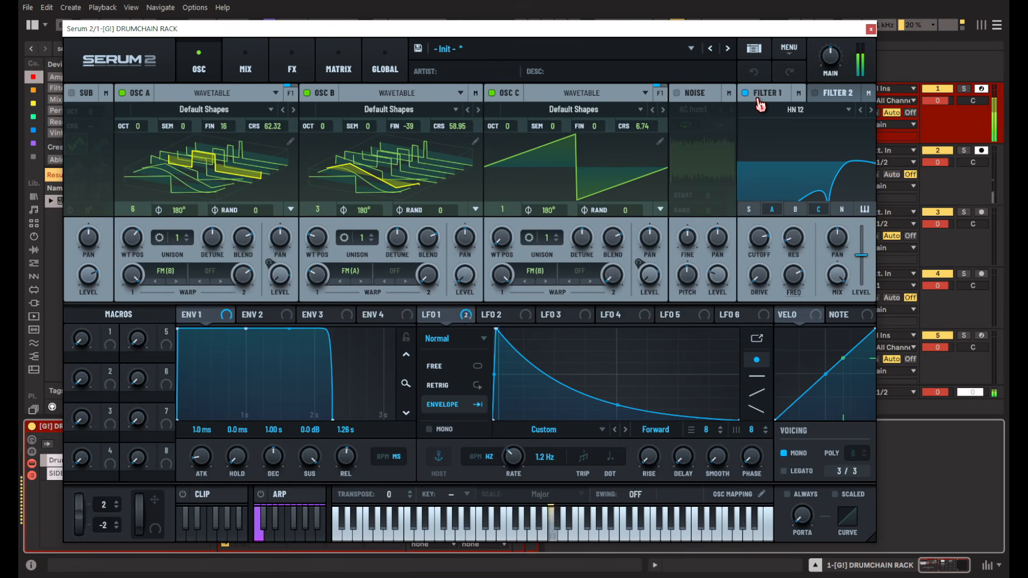
pyautogui.click(752, 94)
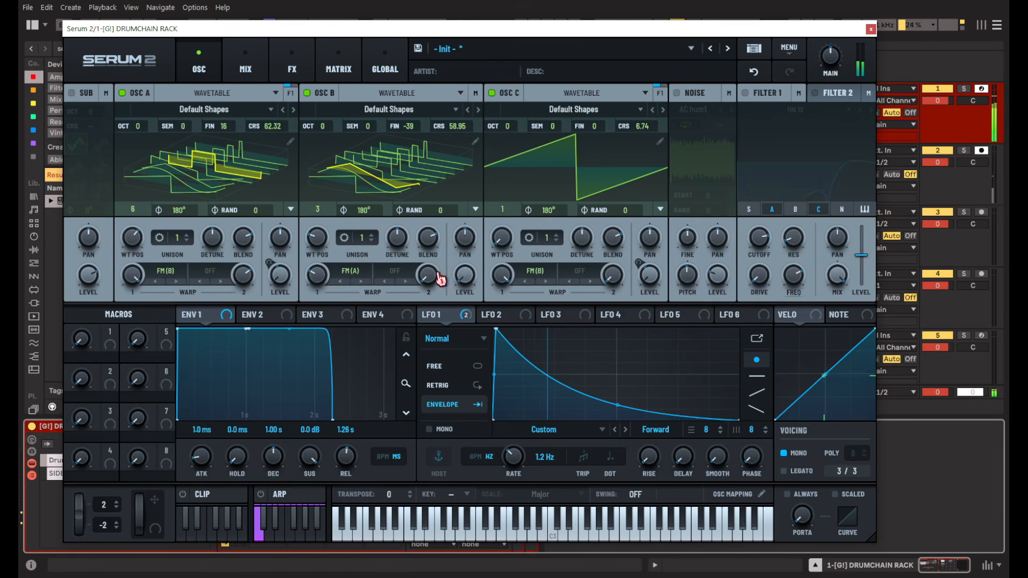
pyautogui.click(292, 64)
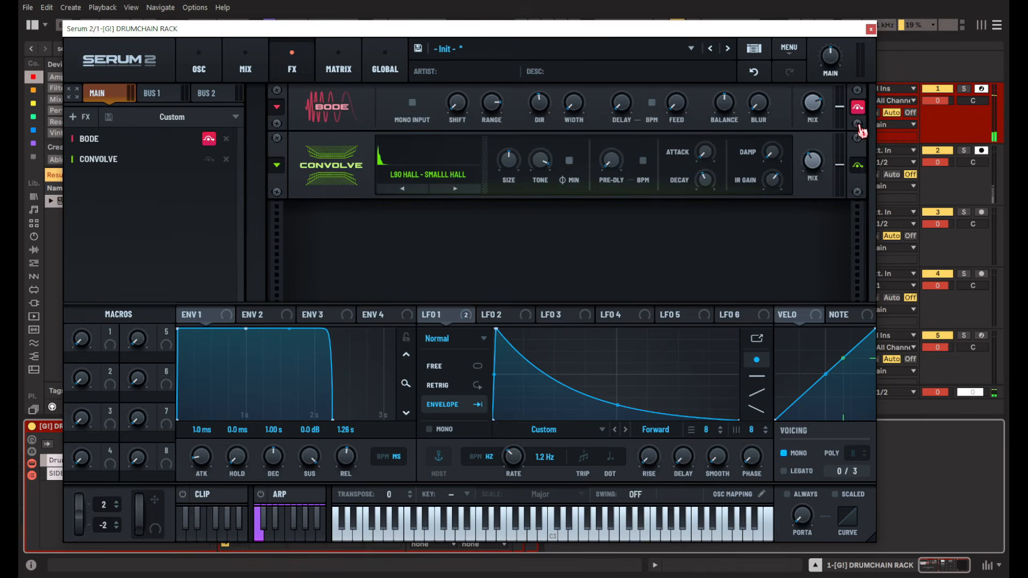
pyautogui.click(858, 166)
pyautogui.click(199, 64)
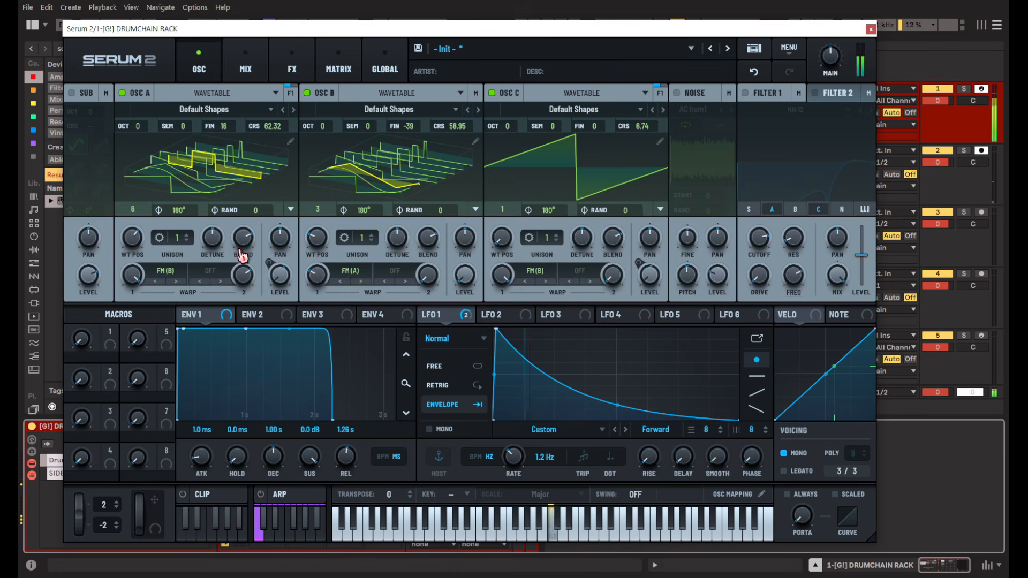
# Add a point to LFO 1's early decay and bend the curve into a quick drop followed by a steep concave tail.
pyautogui.click(446, 321)
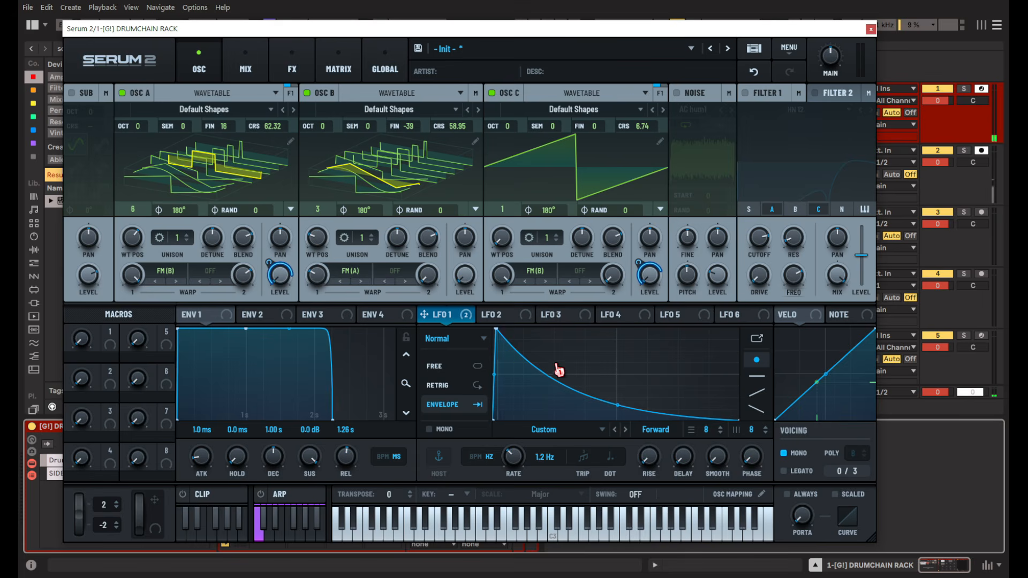
pyautogui.doubleClick(535, 346)
pyautogui.moveTo(535, 346); pyautogui.dragTo(537, 335)
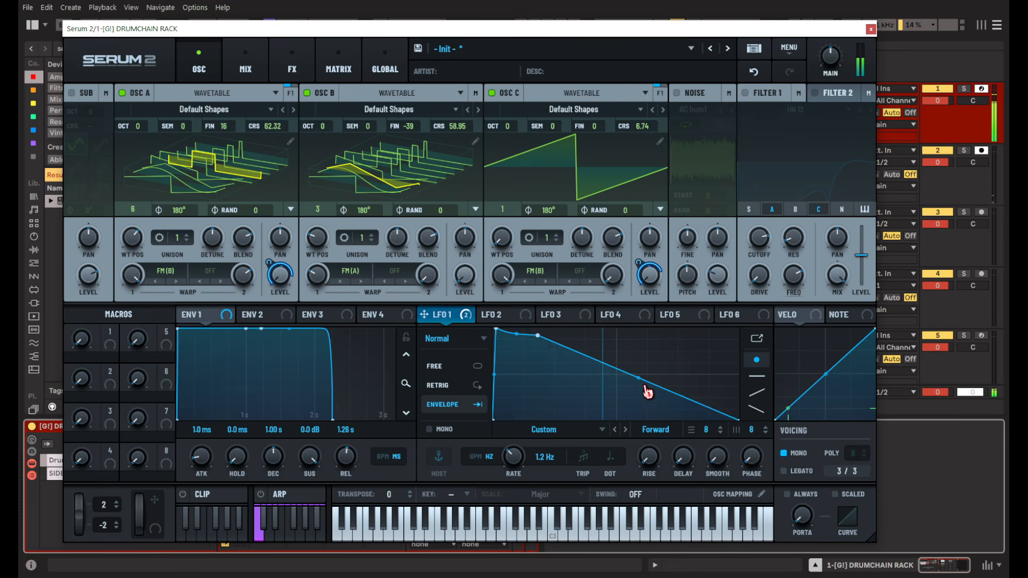
pyautogui.moveTo(638, 378); pyautogui.dragTo(624, 418)
pyautogui.moveTo(543, 338); pyautogui.dragTo(531, 367)
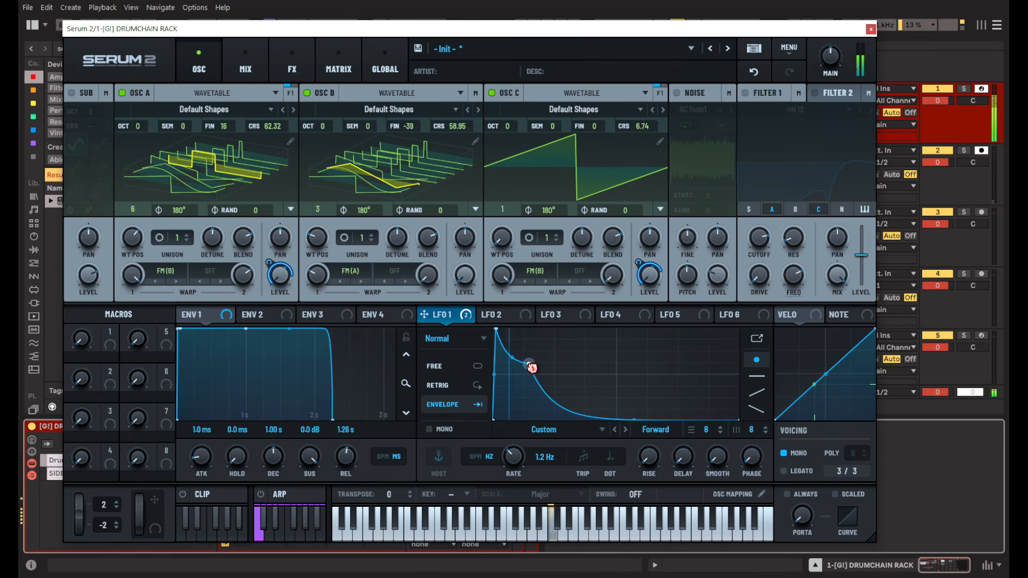
# Turn off Osc C and briefly toggle Osc B to compare the sound without it.
pyautogui.click(491, 93)
pyautogui.click(328, 97)
pyautogui.click(327, 98)
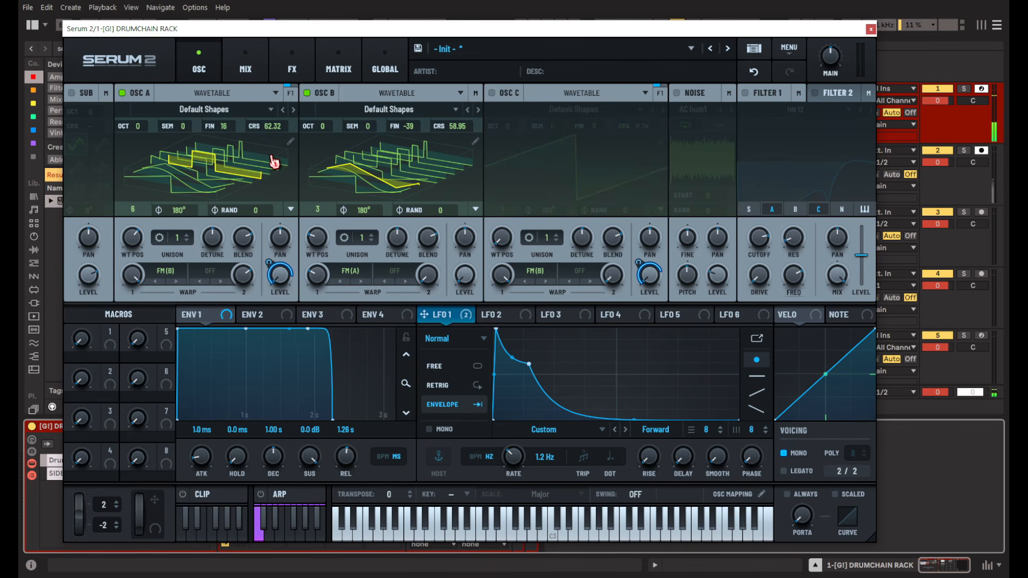
pyautogui.moveTo(129, 250)
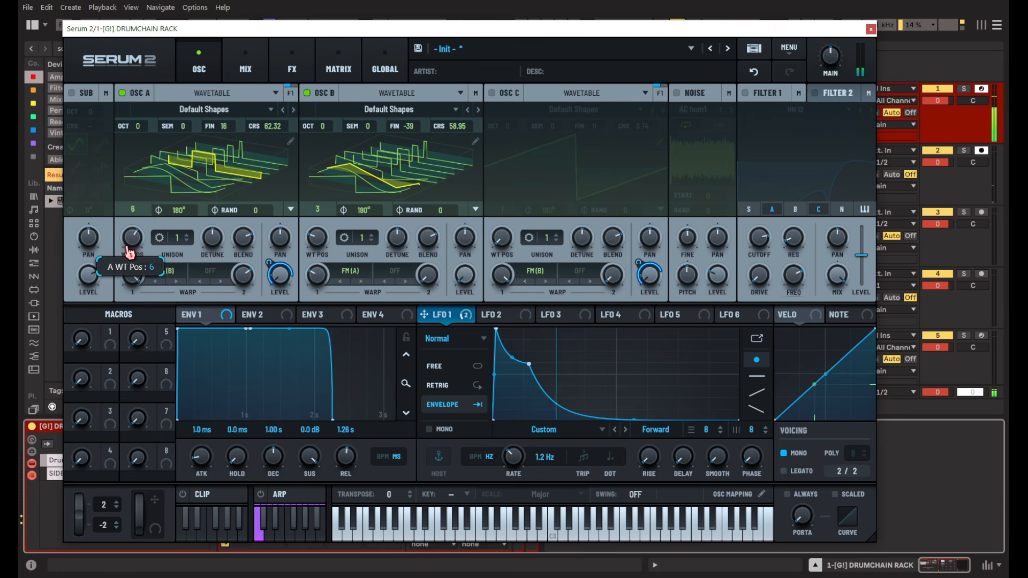
# Set the wavetable position of Osc A and Osc B to 6 and Osc B's fine tuning to -100.
pyautogui.moveTo(128, 247)
pyautogui.mouseDown()
pyautogui.moveTo(128, 259)
pyautogui.moveTo(127, 251)
pyautogui.mouseUp()
pyautogui.moveTo(322, 240); pyautogui.dragTo(334, 192)
pyautogui.moveTo(402, 127); pyautogui.dragTo(402, 205)
# Turn Osc C back on and raise its coarse pitch to 60.21.
pyautogui.click(491, 93)
pyautogui.moveTo(642, 127); pyautogui.dragTo(657, 109)
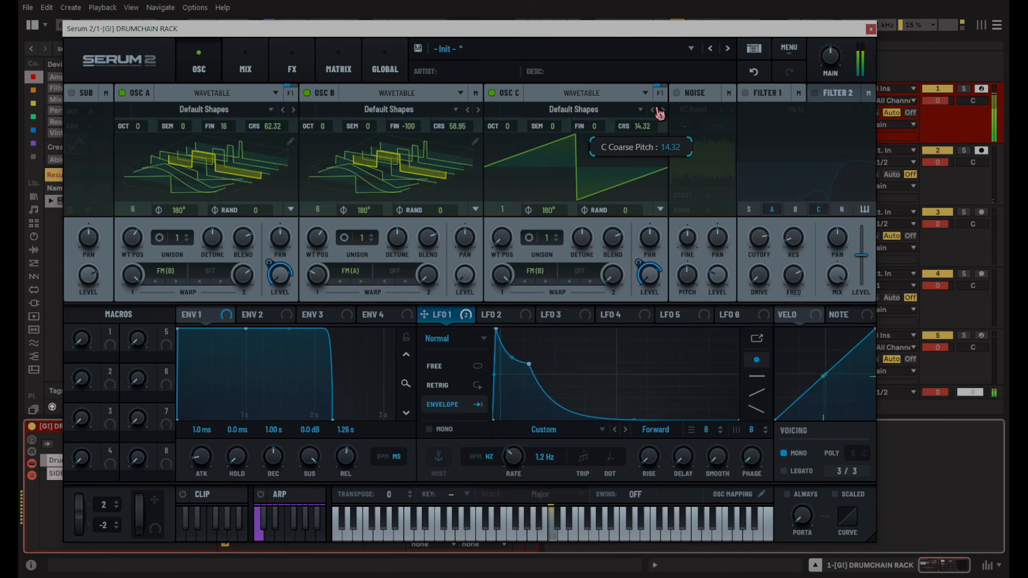
pyautogui.moveTo(665, 46); pyautogui.dragTo(676, 15)
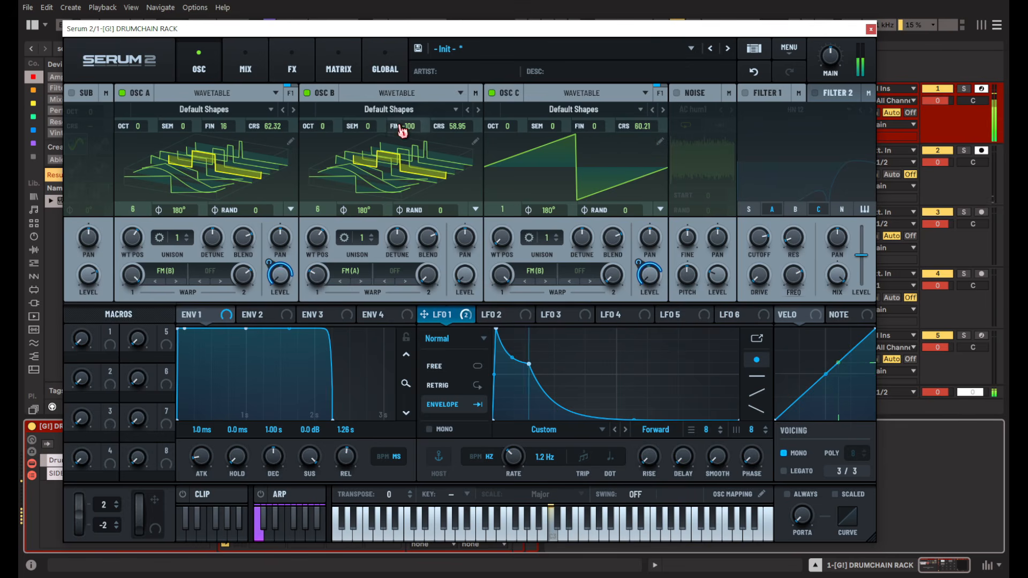
# Turn Filter 1 back on and browse its filter types, keeping HN 12.
pyautogui.click(250, 71)
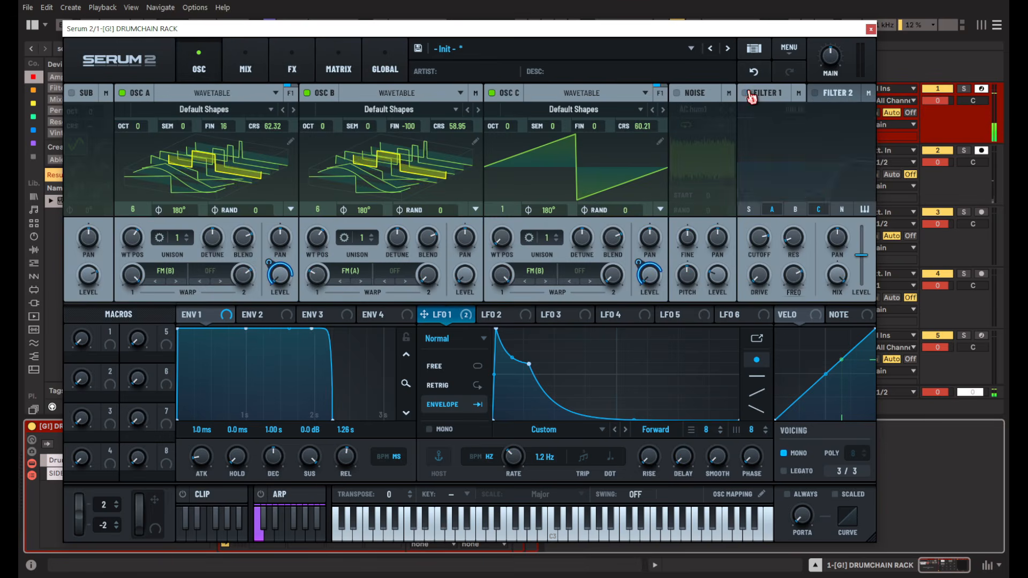
pyautogui.click(746, 94)
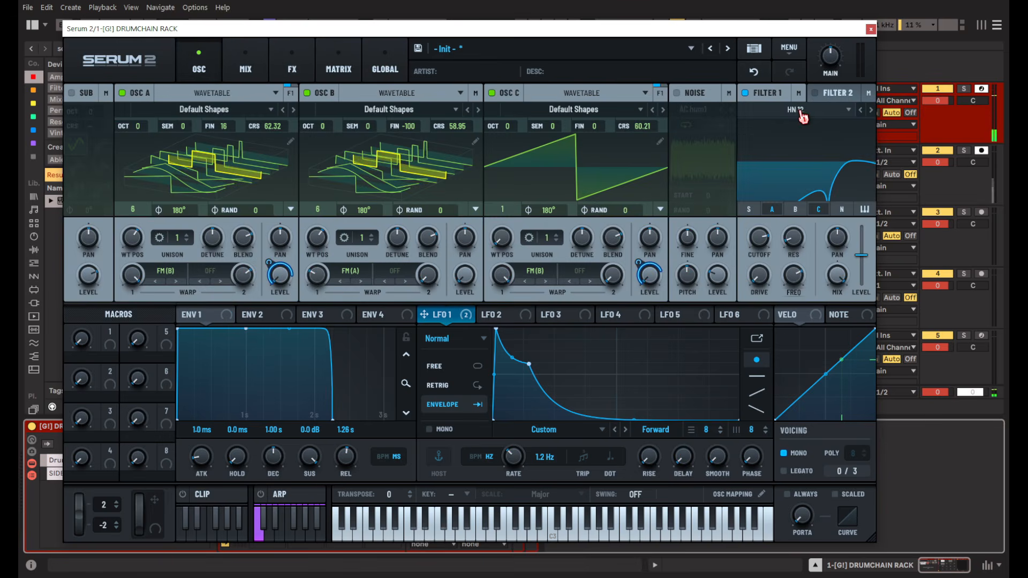
pyautogui.click(800, 111)
pyautogui.moveTo(792, 129)
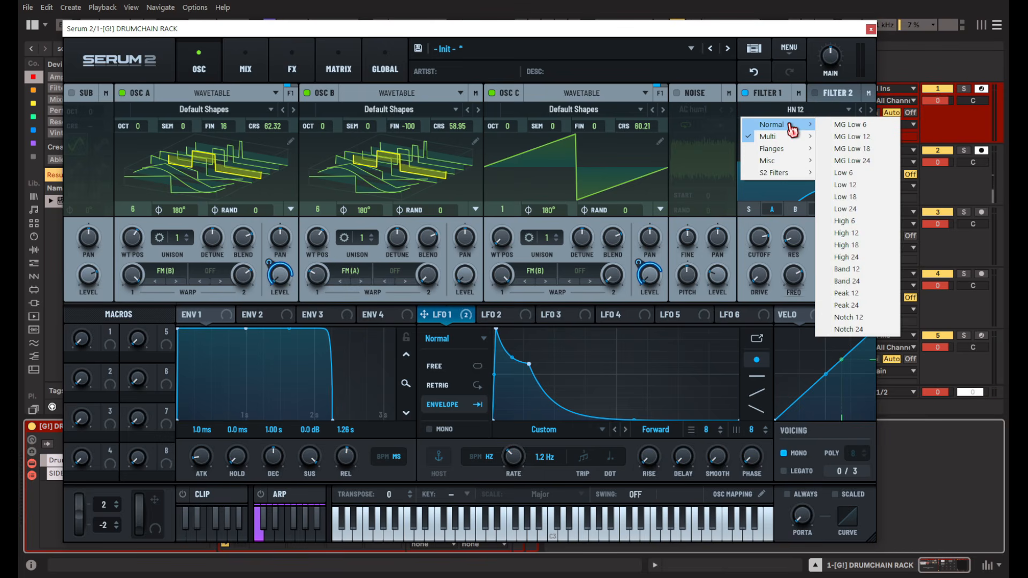
pyautogui.click(702, 109)
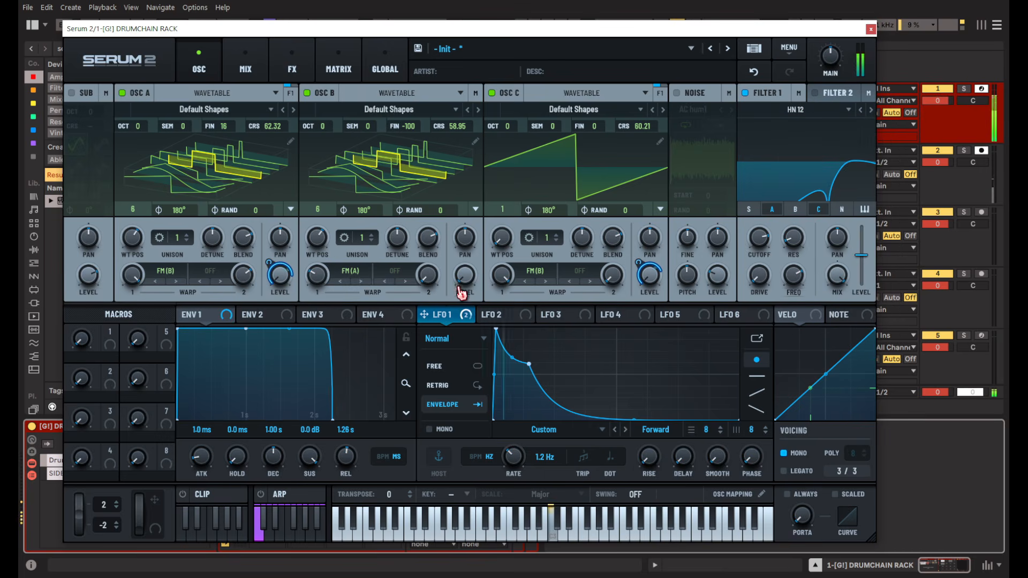
# Set Osc B's second warp to FM (C) and modulate Osc B's level with LFO 1.
pyautogui.moveTo(472, 290); pyautogui.dragTo(469, 214)
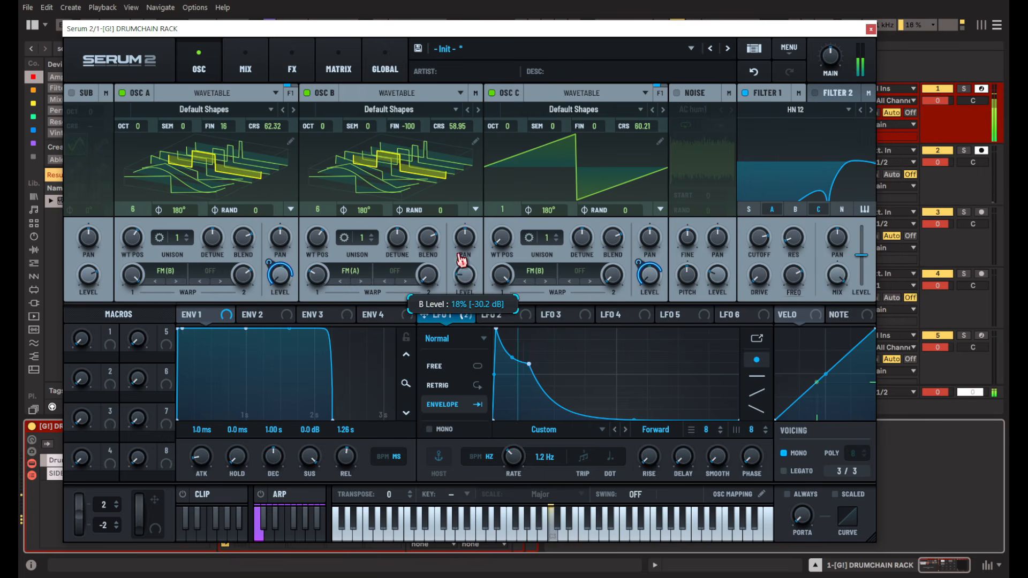
pyautogui.click(401, 276)
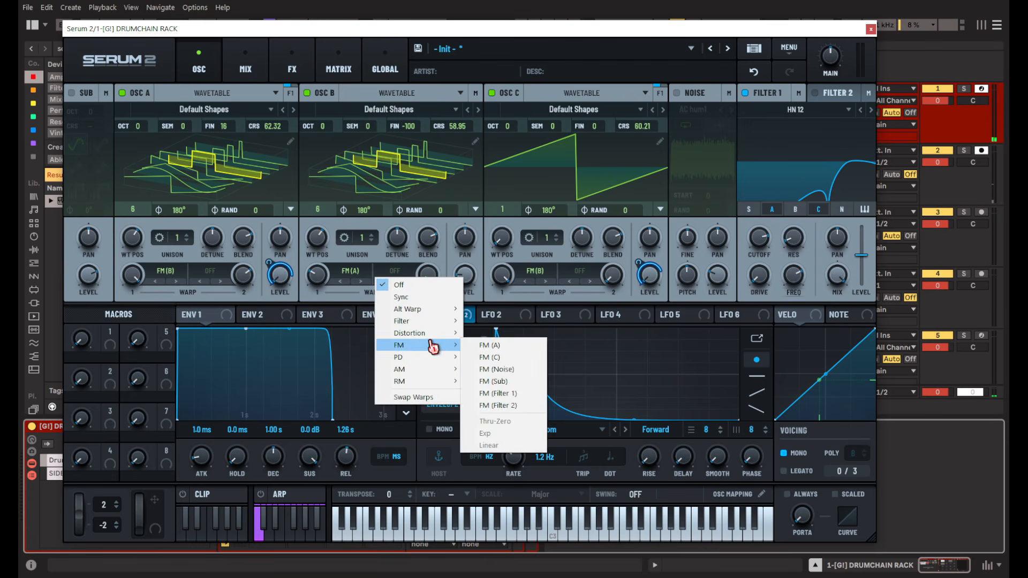
pyautogui.moveTo(431, 356)
pyautogui.click(489, 357)
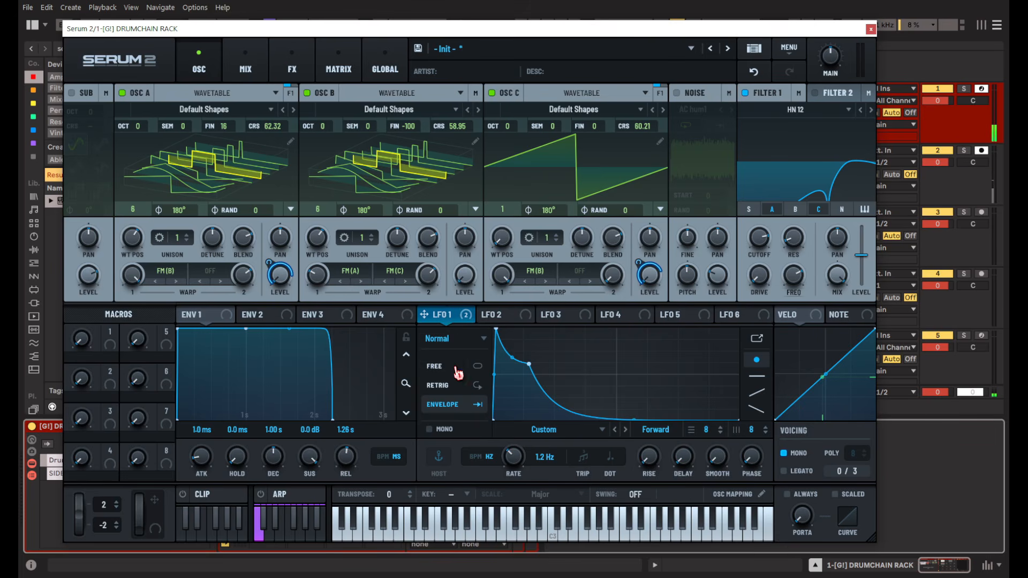
pyautogui.moveTo(458, 319); pyautogui.dragTo(465, 274)
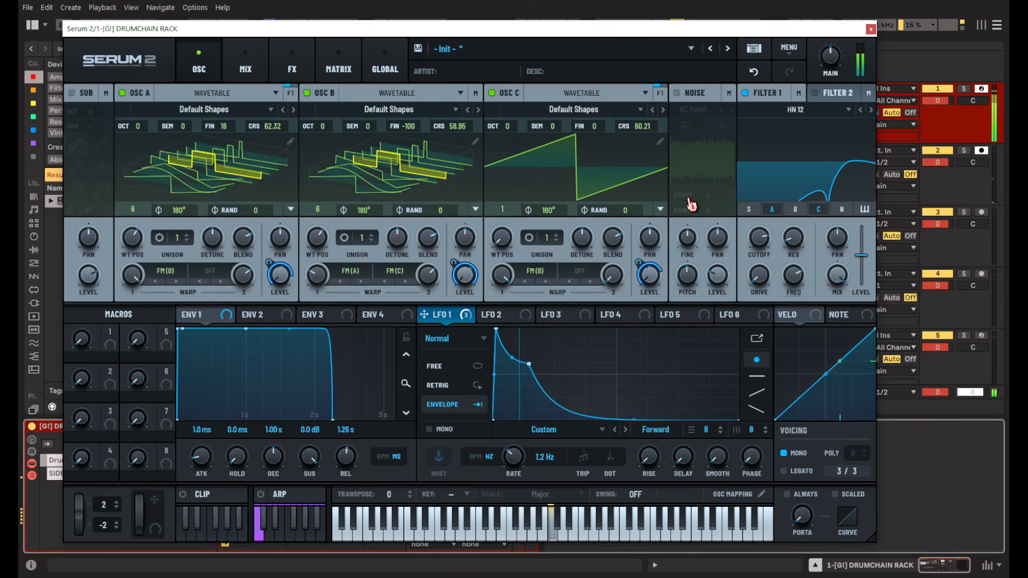
pyautogui.moveTo(461, 274); pyautogui.dragTo(457, 305)
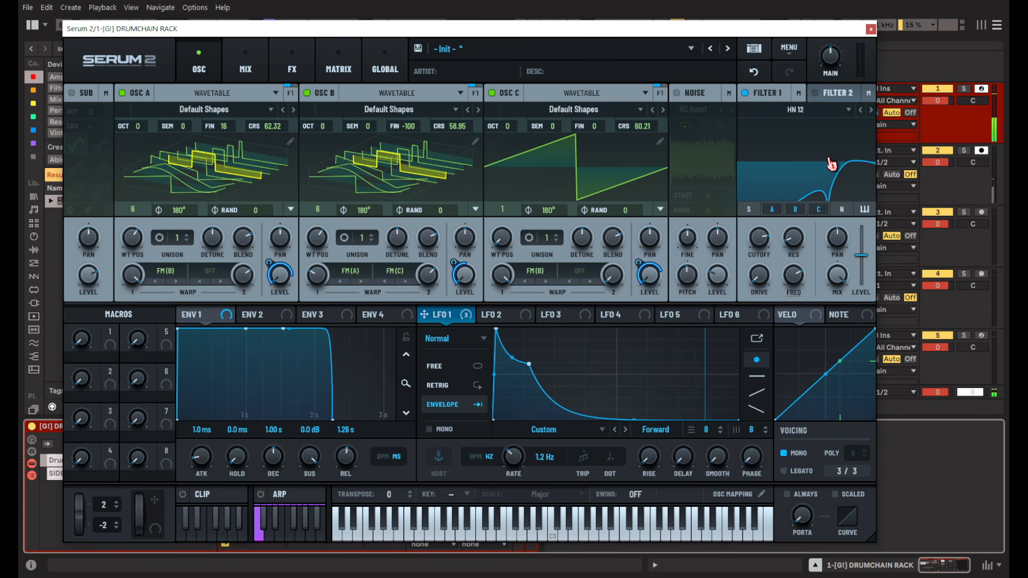
# Change Filter 1 to the BN 12 multi type and adjust its cutoff.
pyautogui.click(795, 109)
pyautogui.moveTo(801, 137)
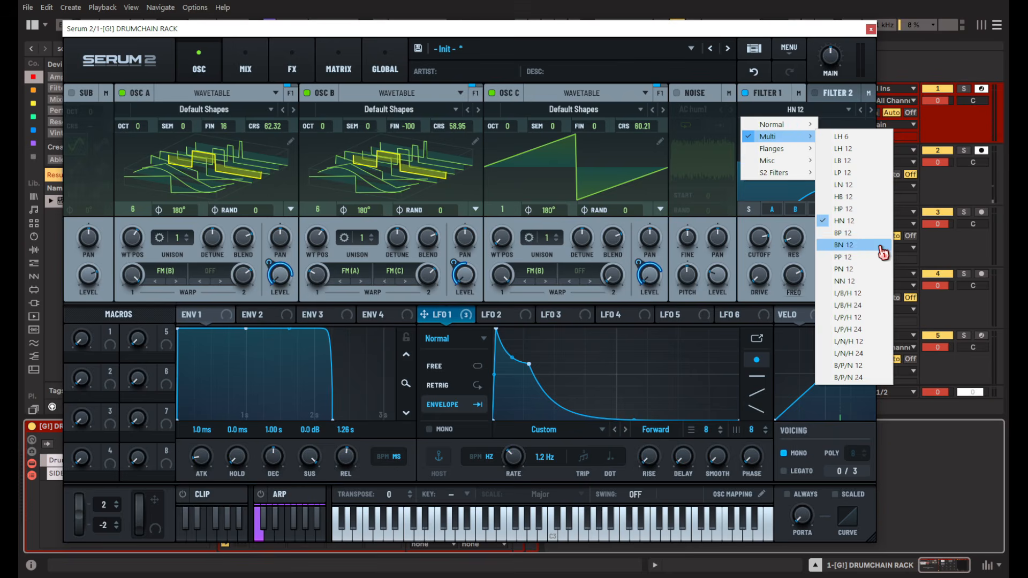
pyautogui.click(846, 245)
pyautogui.moveTo(765, 236); pyautogui.dragTo(761, 188)
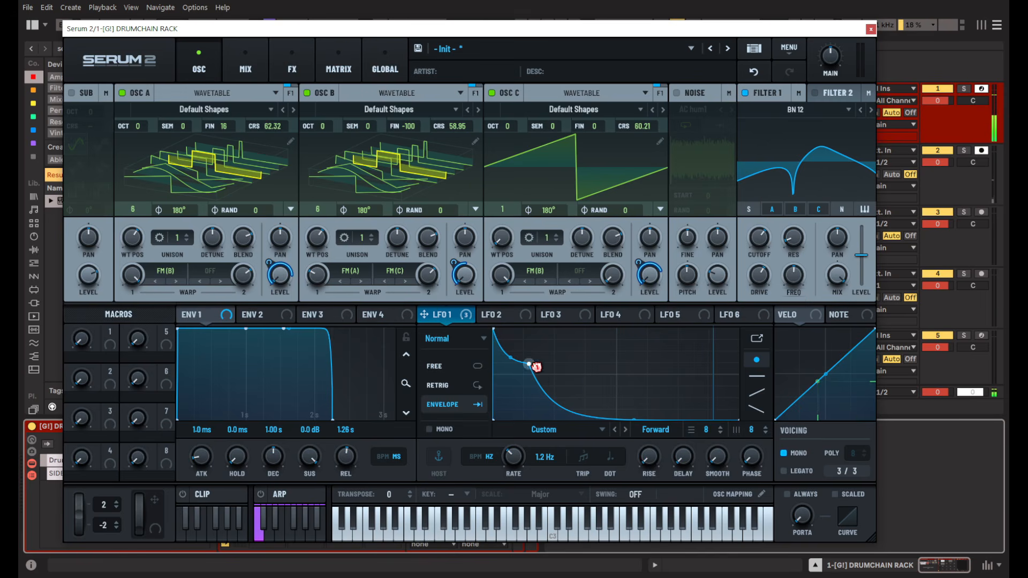
# Move LFO 1's middle point earlier and lower for a faster decay, and reduce Filter 1's resonance.
pyautogui.moveTo(536, 366); pyautogui.dragTo(525, 380)
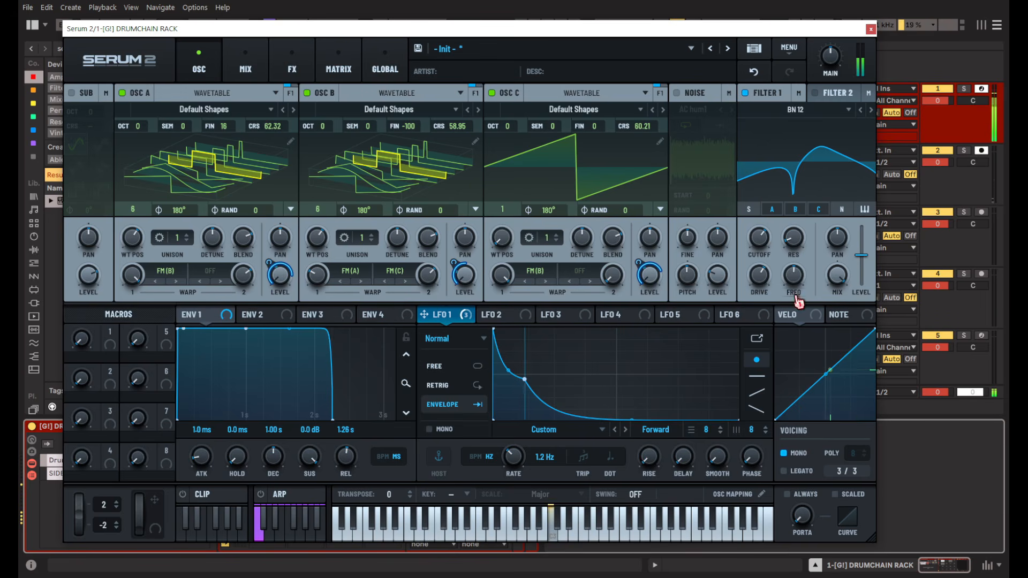
pyautogui.moveTo(797, 244); pyautogui.dragTo(797, 303)
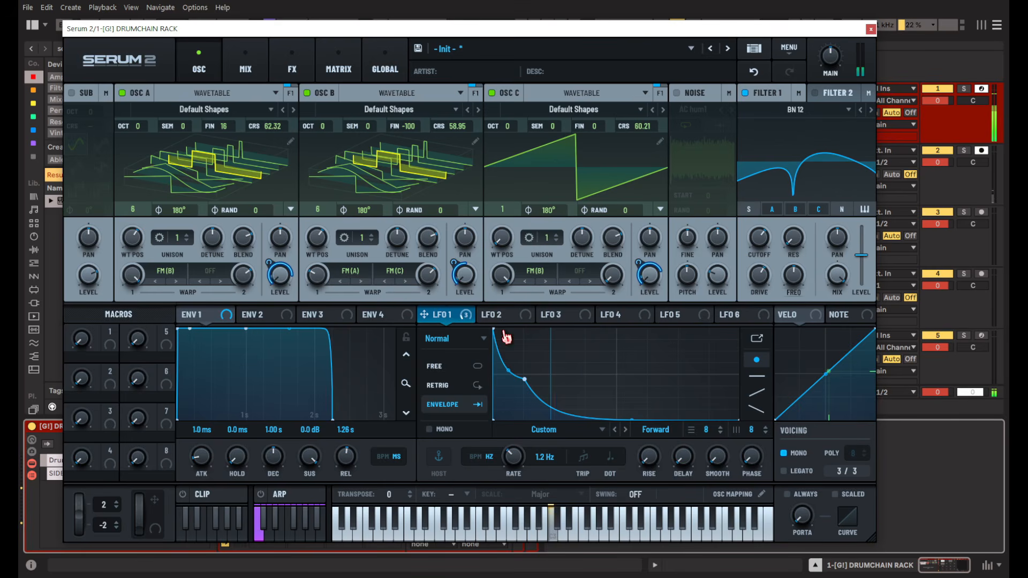
# Bend LFO 2 into a fast-rising convex curve in Envelope mode and assign it to Filter 1's resonance.
pyautogui.click(492, 315)
pyautogui.moveTo(624, 333); pyautogui.dragTo(756, 293)
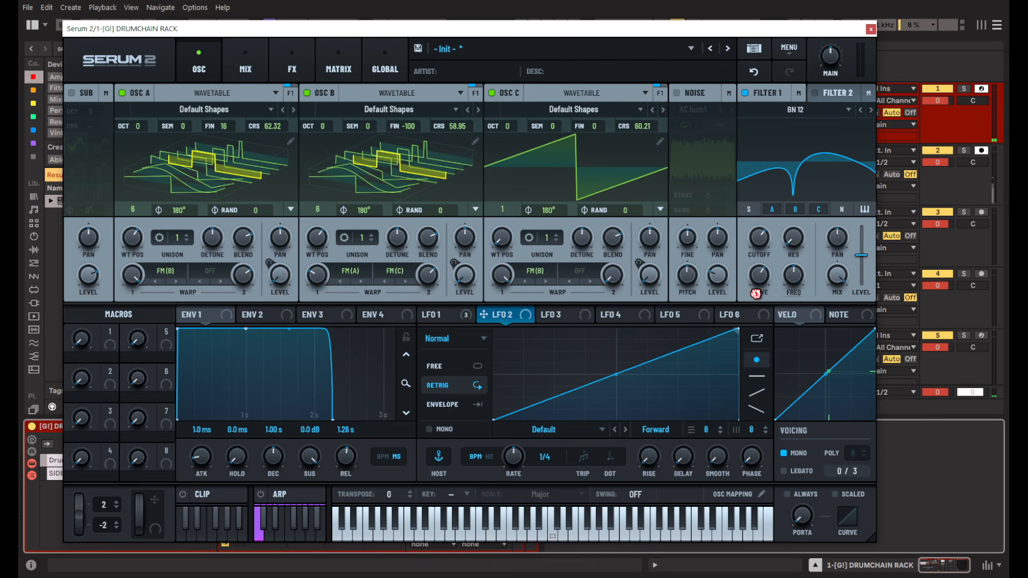
pyautogui.moveTo(620, 381); pyautogui.dragTo(623, 354)
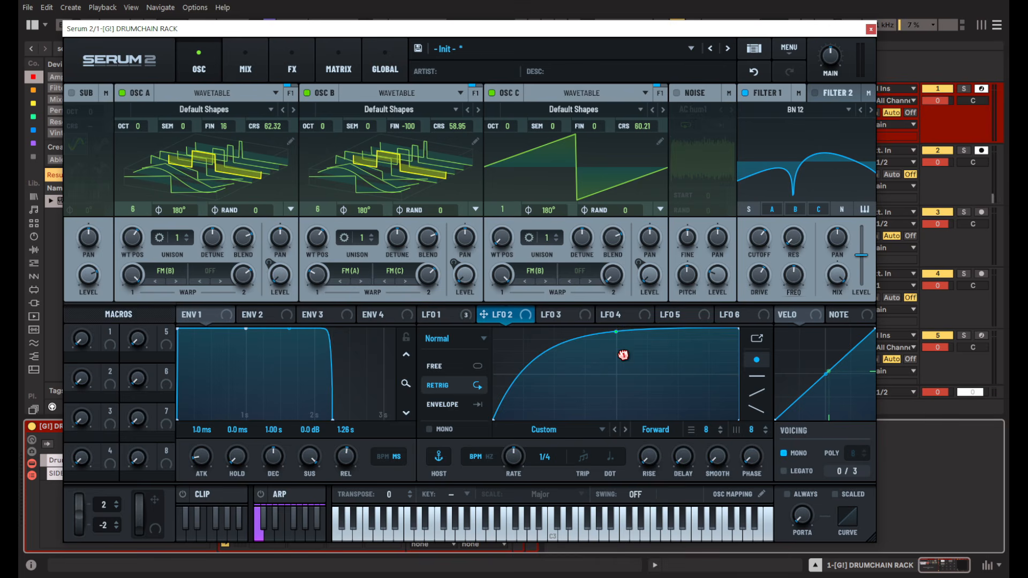
pyautogui.click(465, 405)
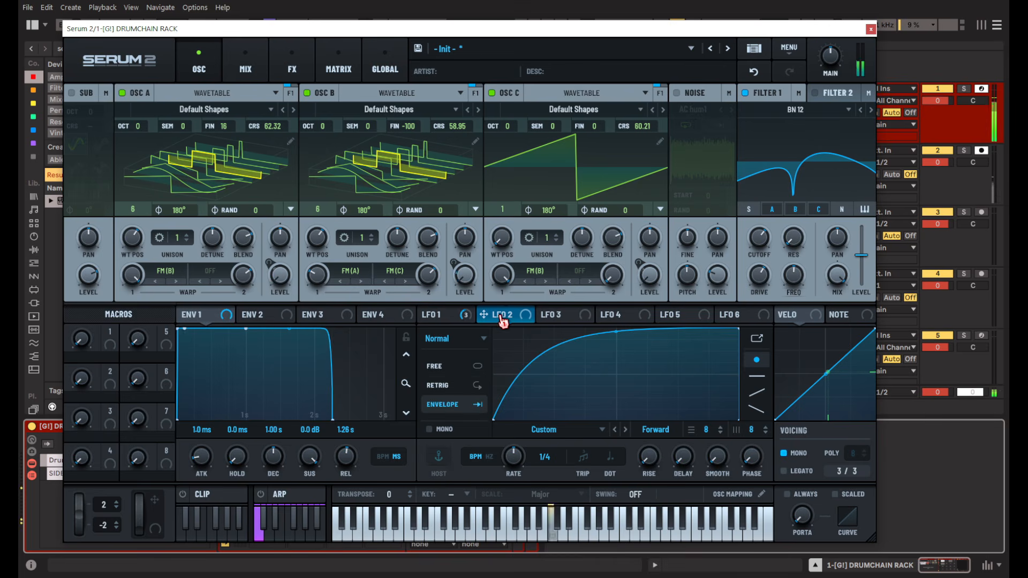
pyautogui.moveTo(502, 320); pyautogui.dragTo(798, 267)
pyautogui.moveTo(784, 226); pyautogui.dragTo(783, 253)
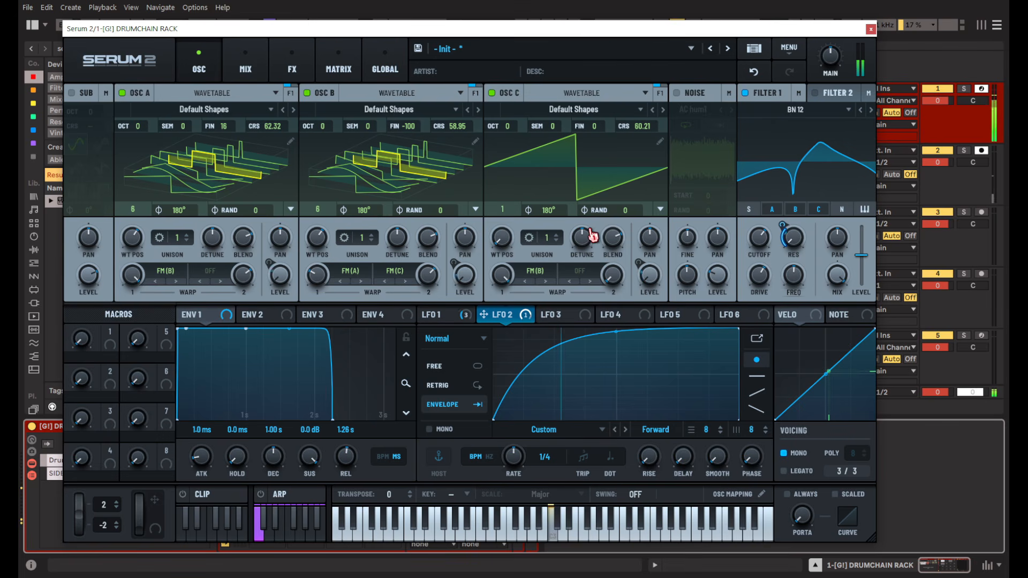
# Turn on Filter 2, set it to the Combs type and adjust its cutoff.
pyautogui.click(767, 93)
pyautogui.click(795, 109)
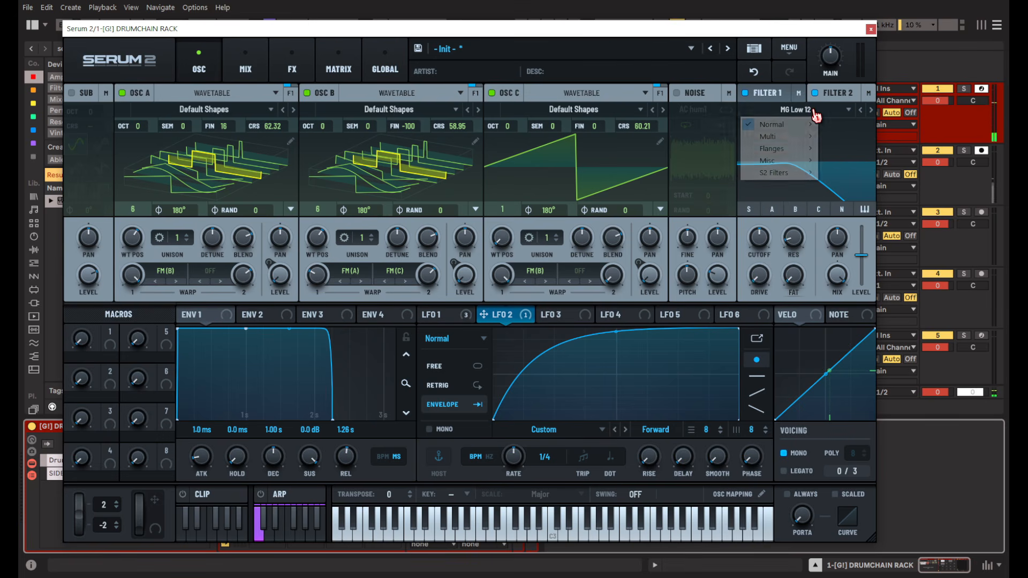
pyautogui.moveTo(796, 155)
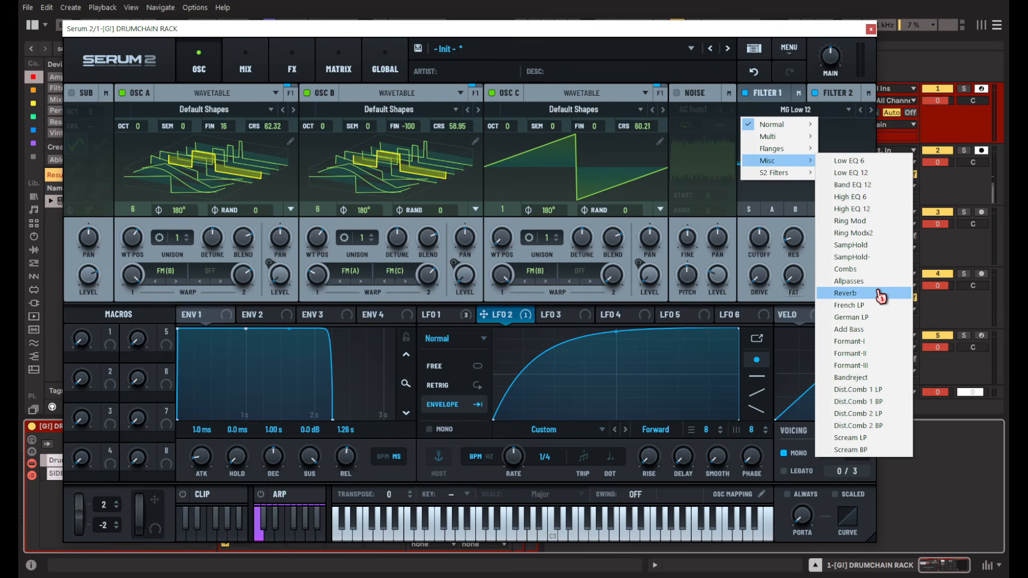
pyautogui.click(877, 267)
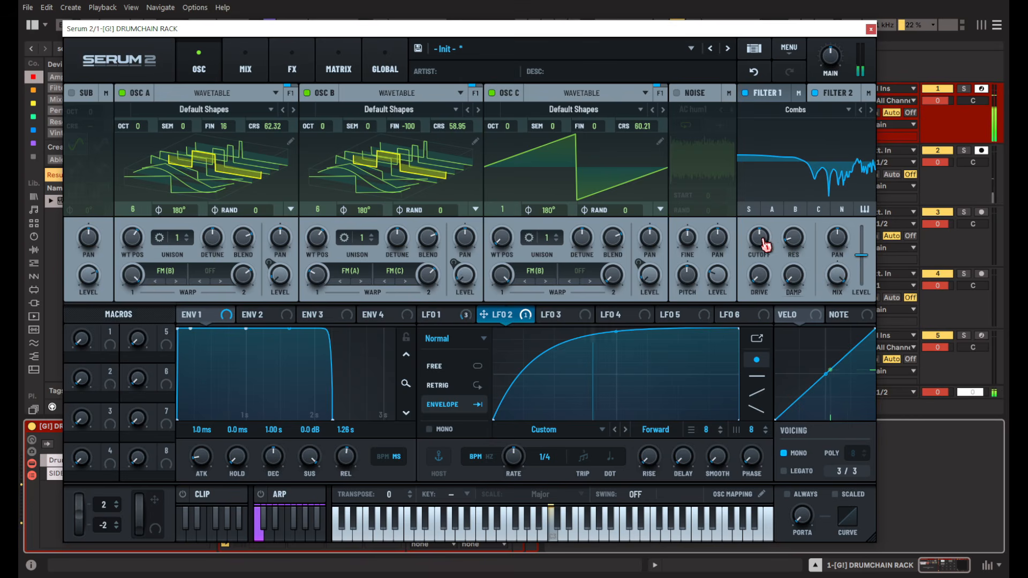
pyautogui.moveTo(766, 243); pyautogui.dragTo(766, 231)
# Route Filter 1's output into Filter 2 and return to Filter 2's settings.
pyautogui.click(800, 95)
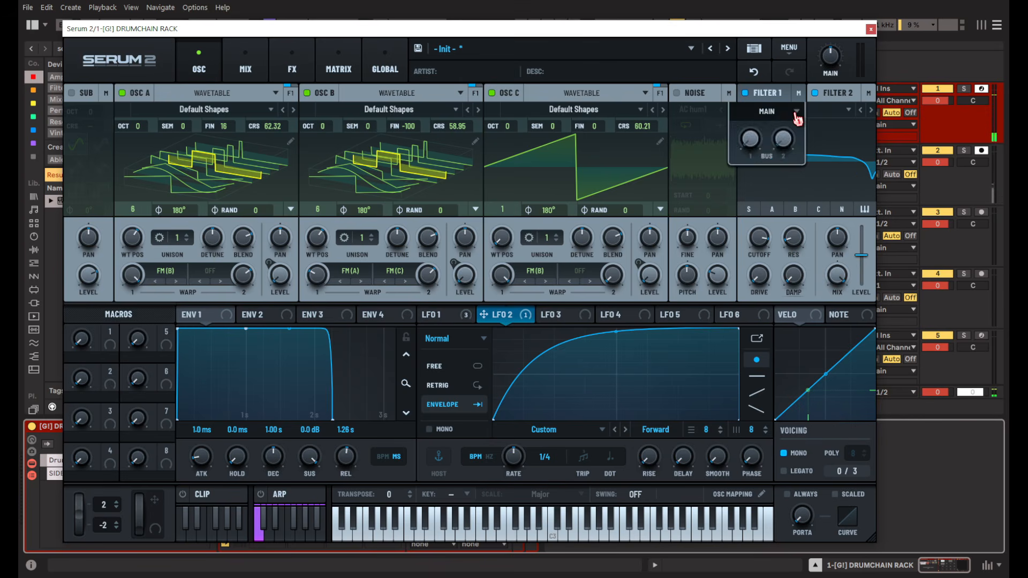
pyautogui.click(797, 111)
pyautogui.click(785, 140)
pyautogui.click(826, 92)
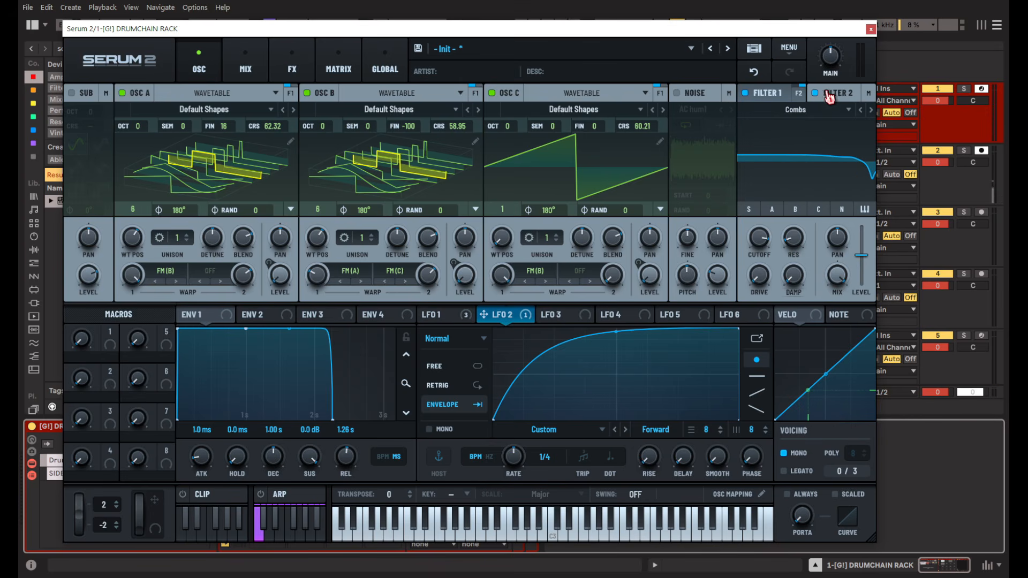
# Shape the Combs filter by adjusting Filter 2's cutoff, resonance, stereo and mix.
pyautogui.moveTo(763, 234); pyautogui.dragTo(741, 345)
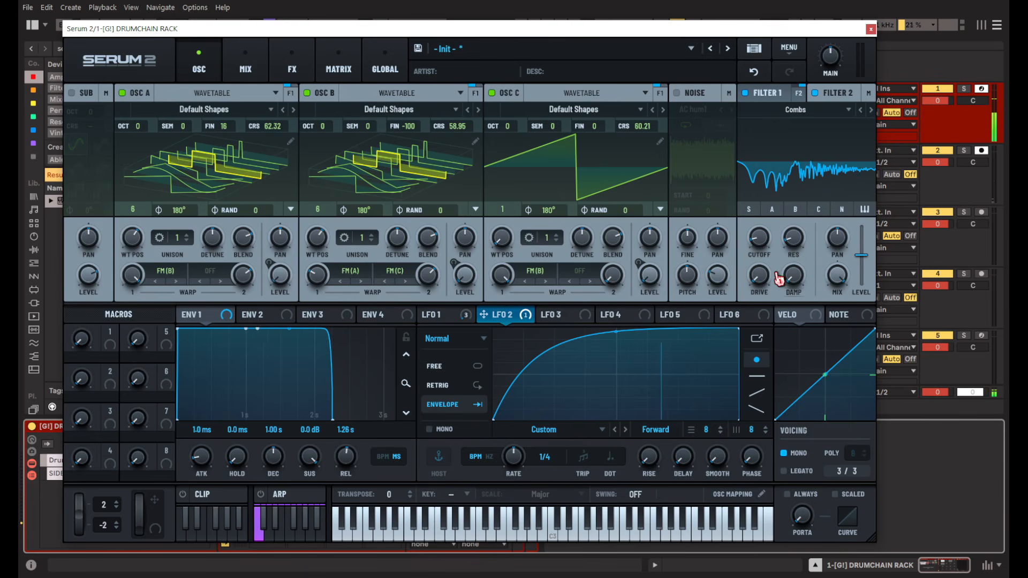
pyautogui.moveTo(793, 239); pyautogui.dragTo(799, 210)
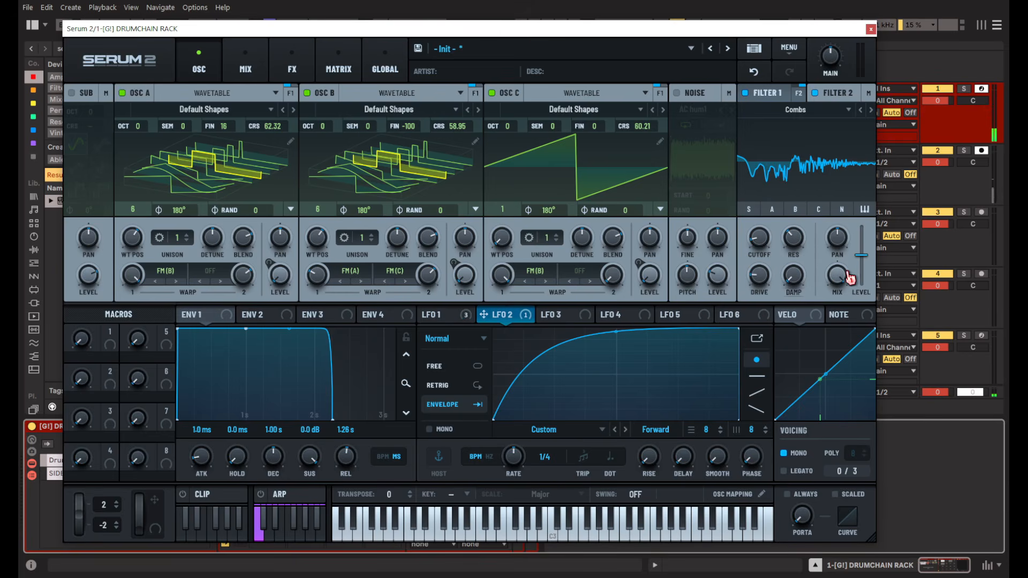
pyautogui.moveTo(847, 278); pyautogui.dragTo(844, 135)
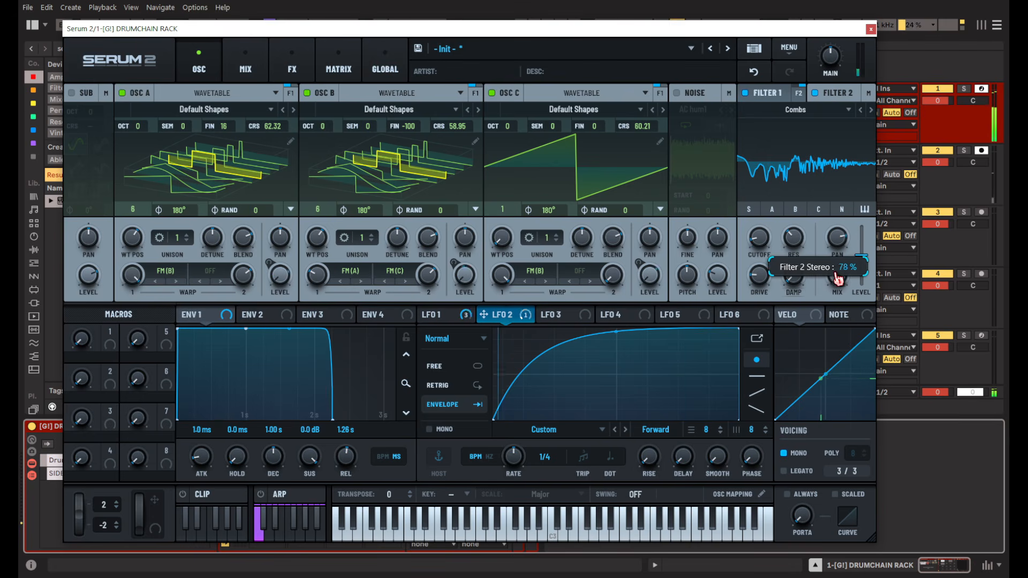
pyautogui.moveTo(797, 237); pyautogui.dragTo(831, 382)
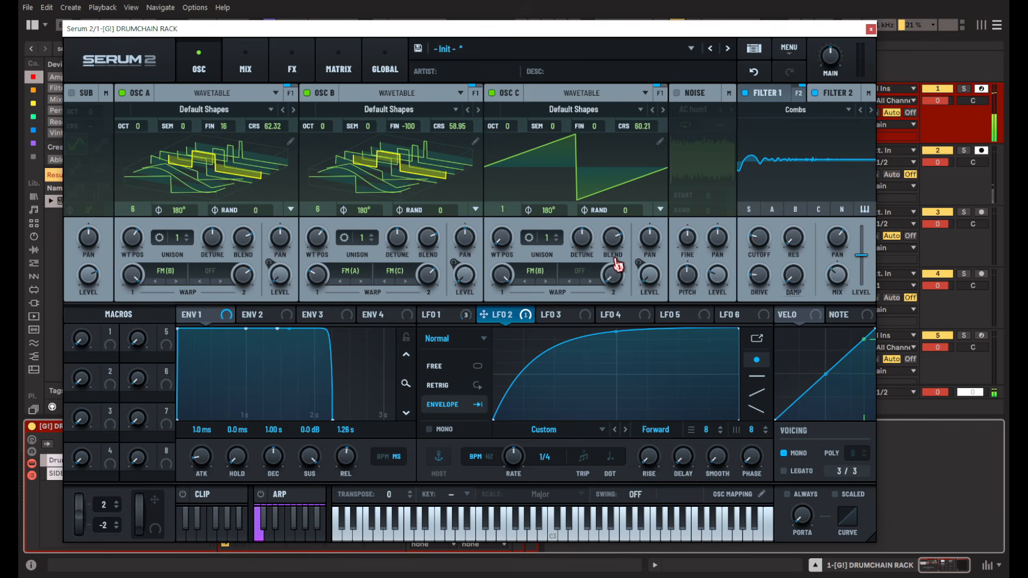
# Adjust the tone of the Convolve effect and set its mix to 33%.
pyautogui.click(245, 63)
pyautogui.click(287, 64)
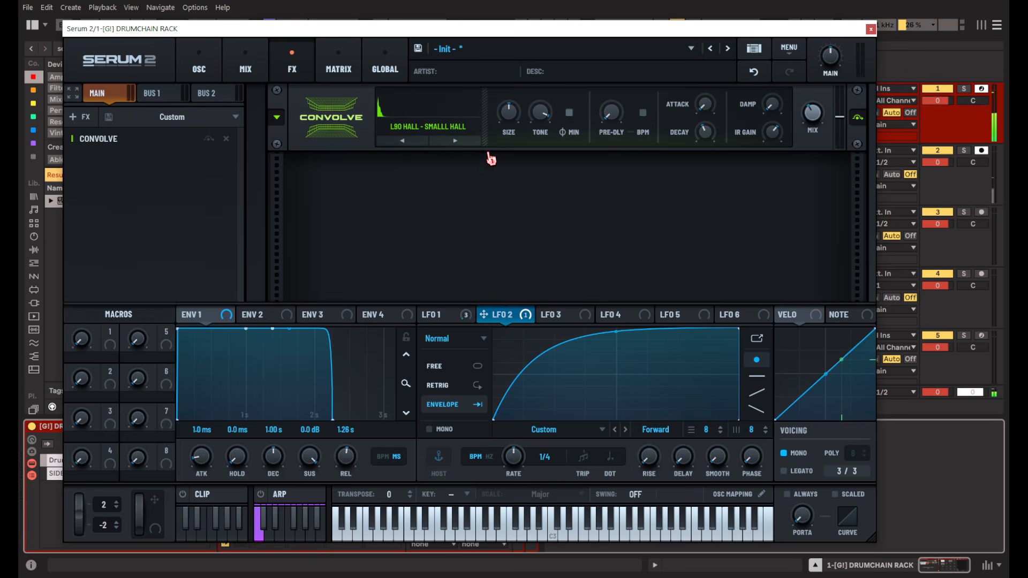
pyautogui.moveTo(825, 132); pyautogui.dragTo(819, 32)
pyautogui.moveTo(537, 119); pyautogui.dragTo(543, 151)
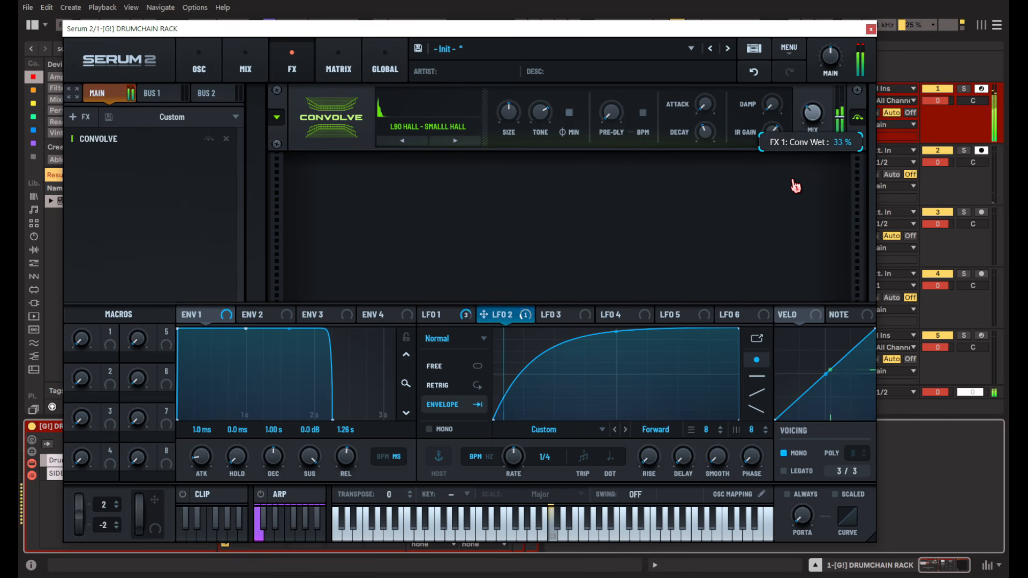
# Add a Tube Distortion after Convolve with increased drive, and fine-tune the Convolve mix.
pyautogui.click(75, 117)
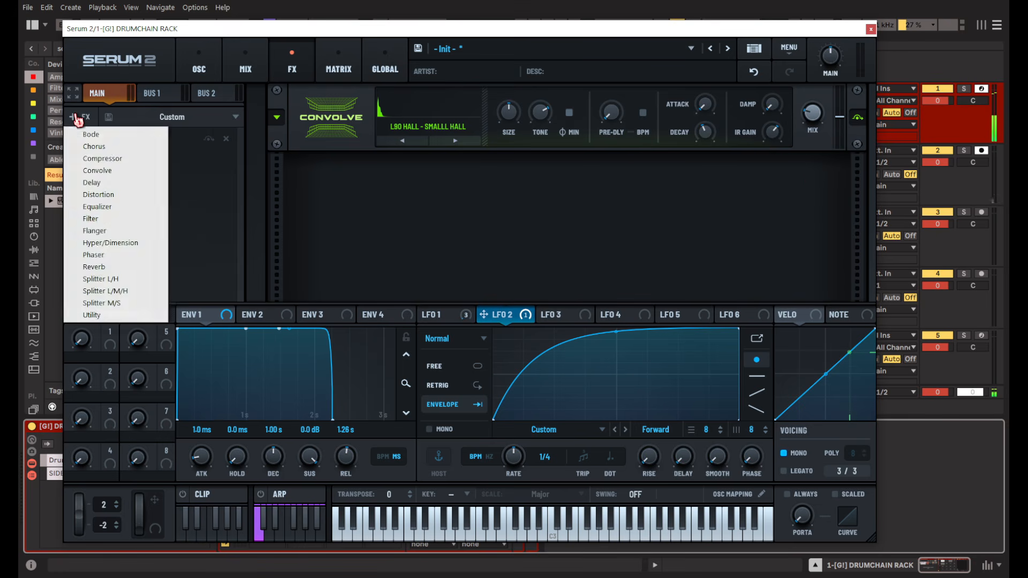
pyautogui.click(133, 195)
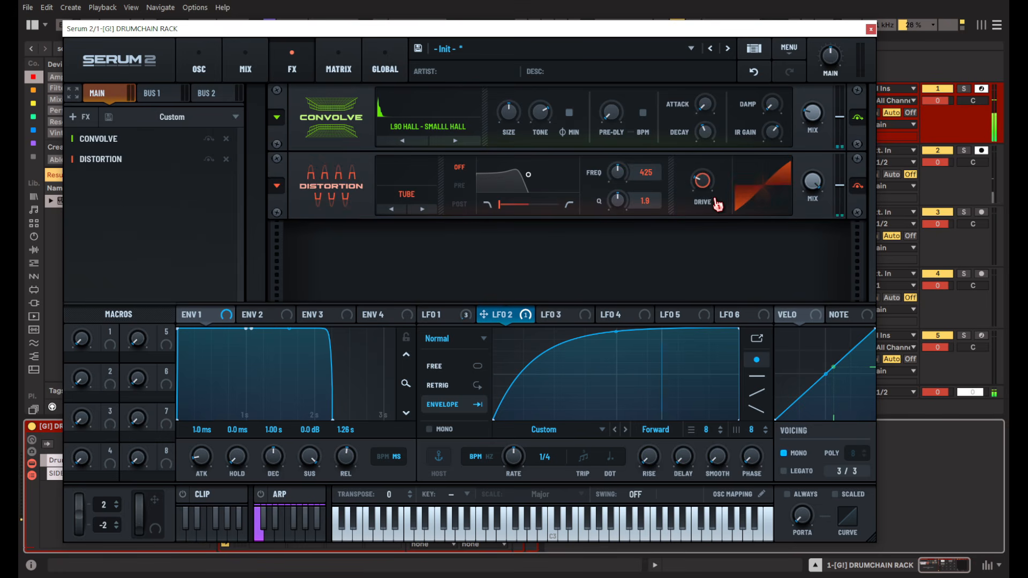
pyautogui.moveTo(714, 201); pyautogui.dragTo(719, 118)
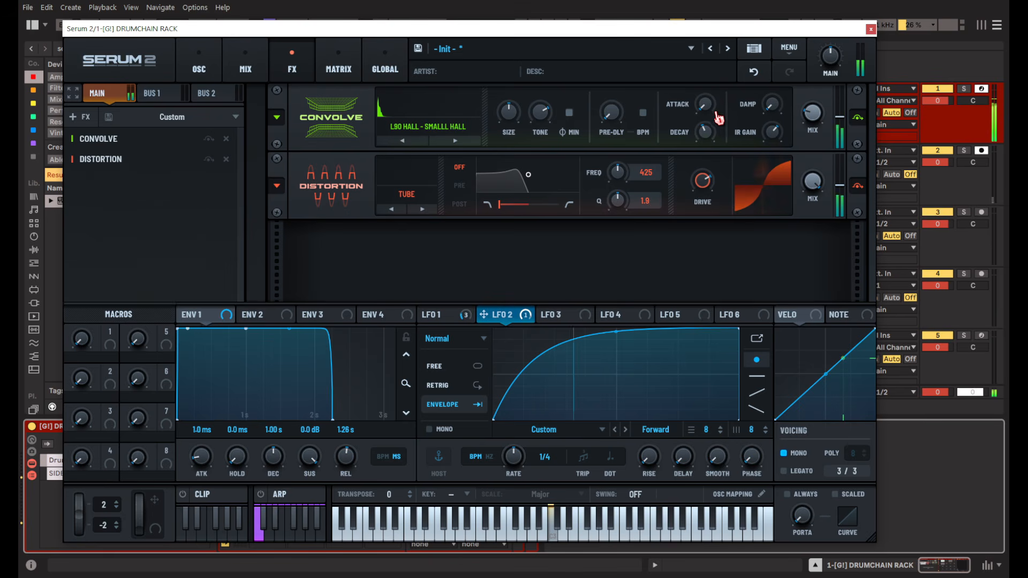
pyautogui.moveTo(823, 121)
pyautogui.mouseDown()
pyautogui.moveTo(823, 96)
pyautogui.moveTo(815, 126)
pyautogui.mouseUp()
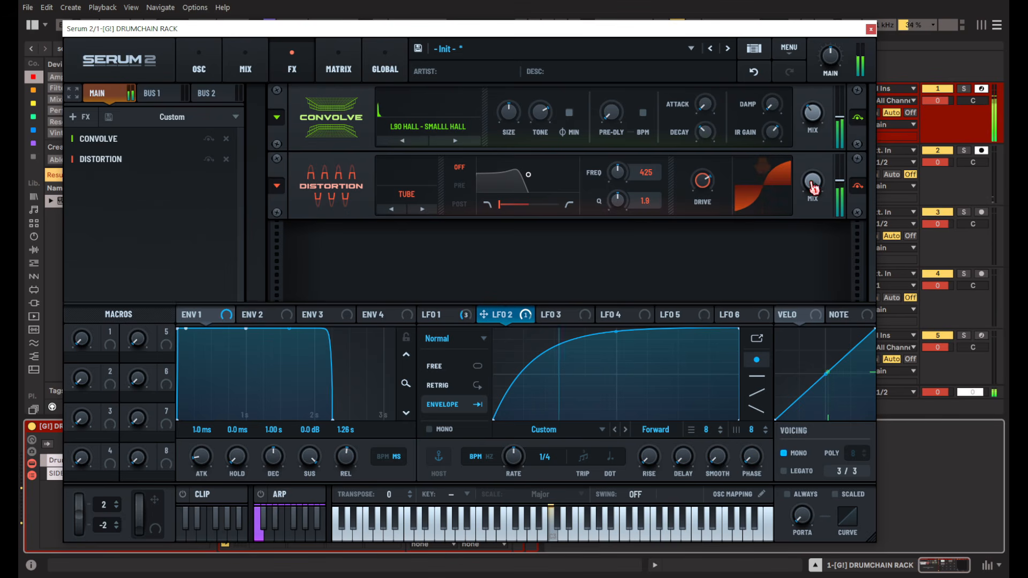
# Close the synth window and show the Samples category in the Ableton Live browser.
pyautogui.click(871, 29)
pyautogui.click(34, 250)
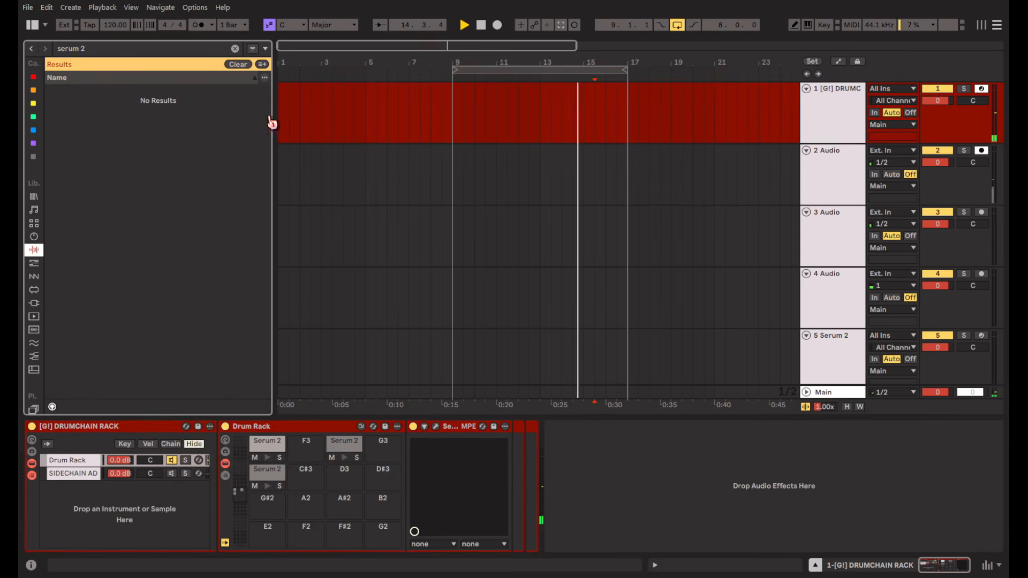
# Add an EQ Eight after the E3 pad's Serum 2 with a 344 Hz low cut, a 1.86 dB boost at 899 Hz and a slight high boost.
pyautogui.click(235, 48)
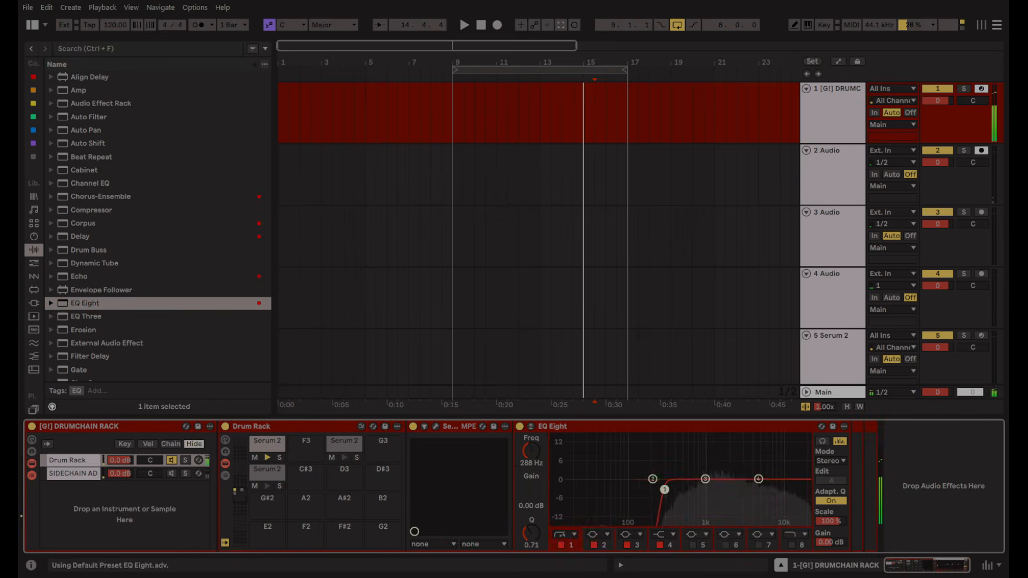
pyautogui.moveTo(653, 479); pyautogui.dragTo(707, 470)
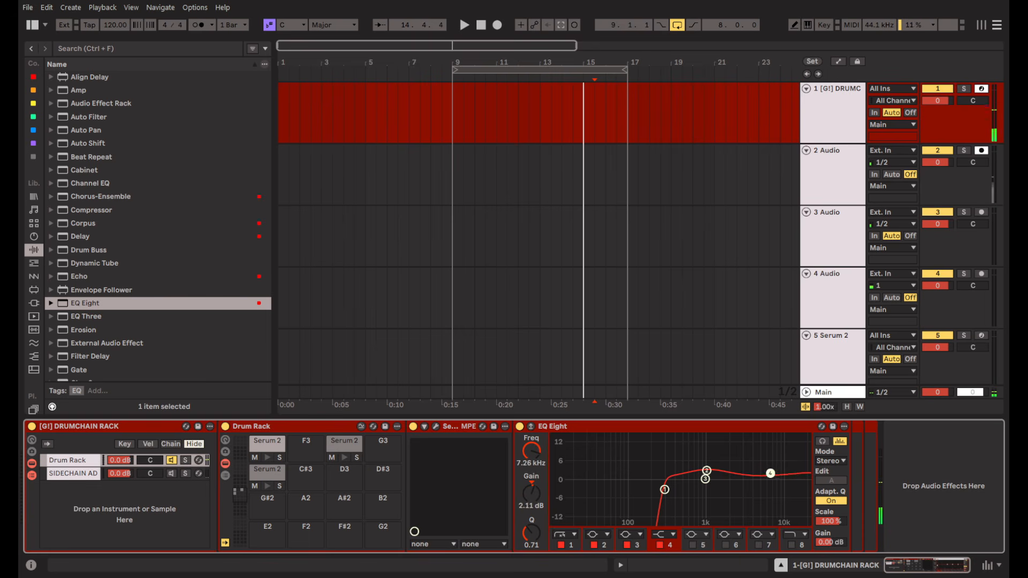
pyautogui.moveTo(771, 473); pyautogui.dragTo(773, 477)
pyautogui.moveTo(707, 470); pyautogui.dragTo(702, 474)
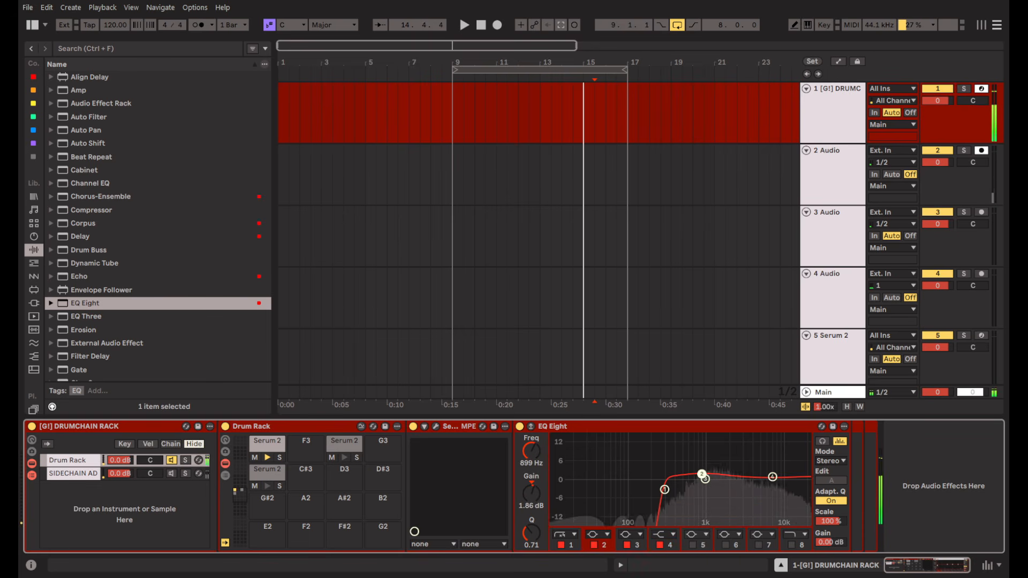
pyautogui.moveTo(773, 476); pyautogui.dragTo(771, 474)
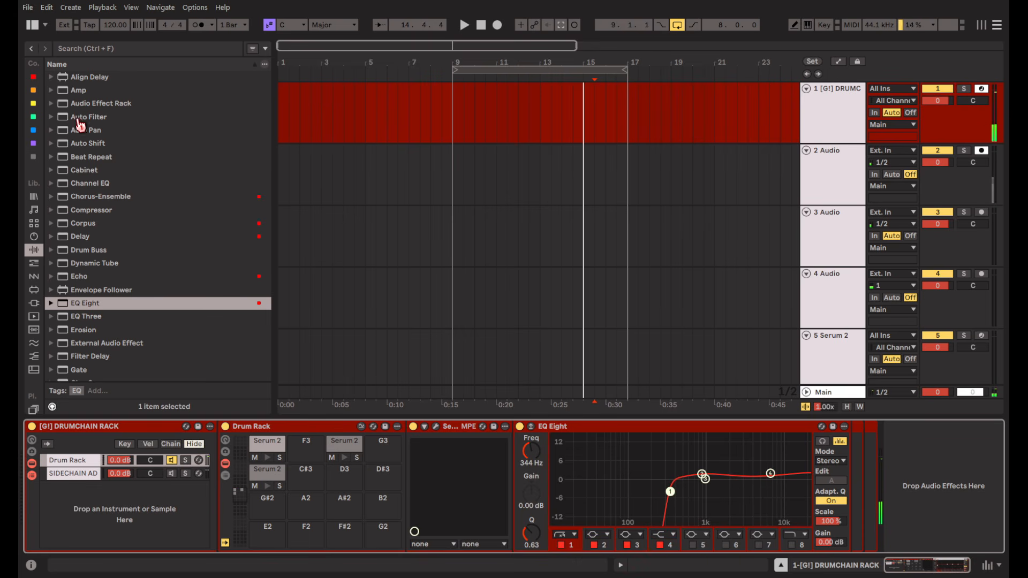
# Add a Saturator after the EQ Eight and set its drive to 4.0 dB.
pyautogui.scroll(-8, 161, 292)
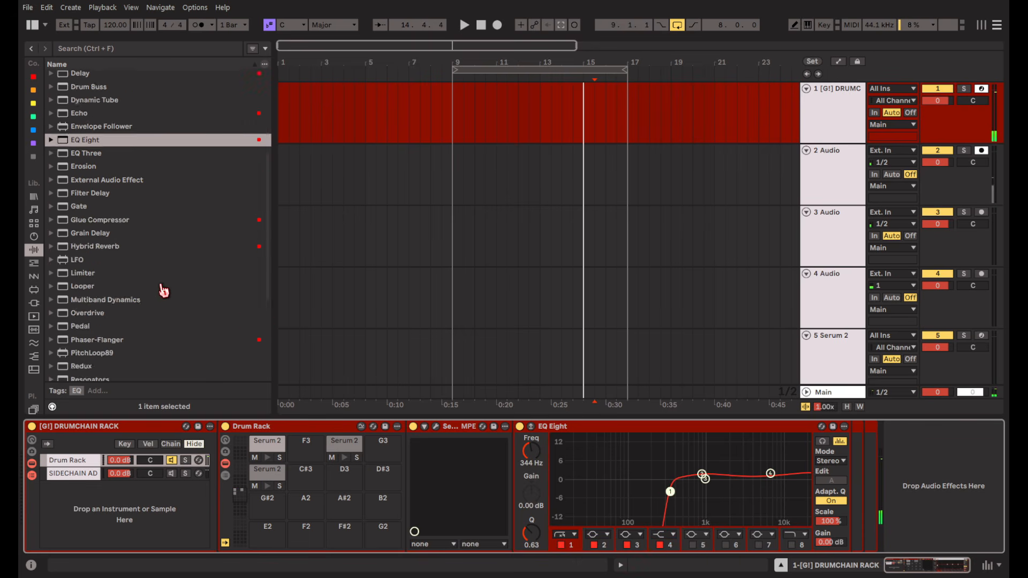
pyautogui.doubleClick(104, 261)
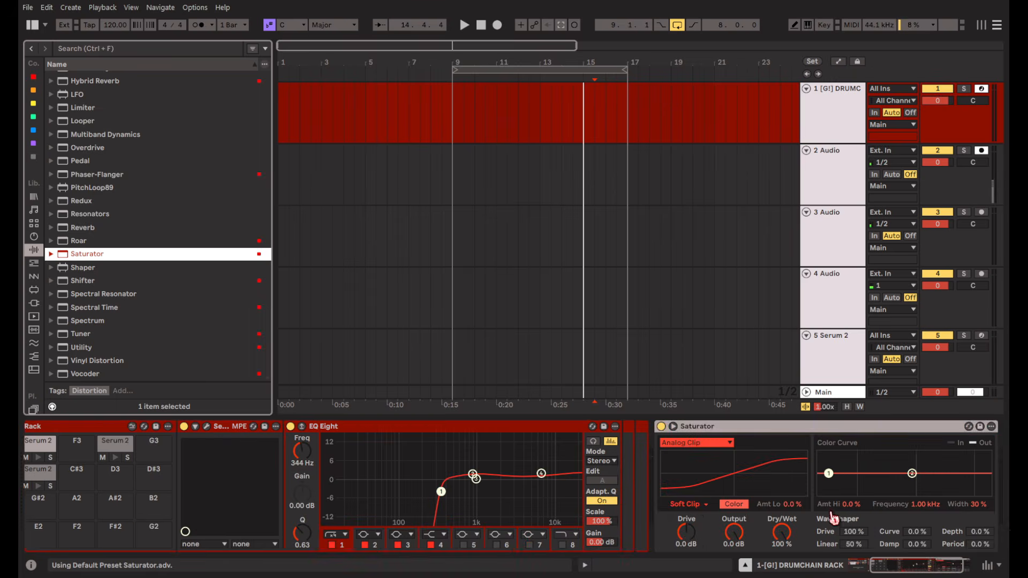
pyautogui.click(686, 543)
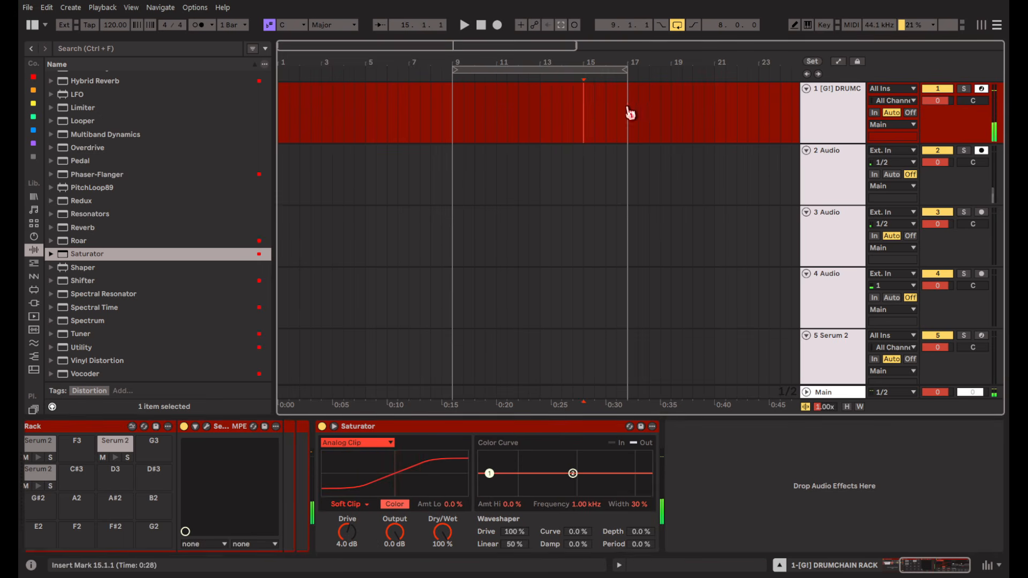
# Create an eight-bar MIDI clip at bar 9 on the drum track and repeat the E3 note on beat 3 of every bar.
pyautogui.doubleClick(475, 115)
pyautogui.press('space')
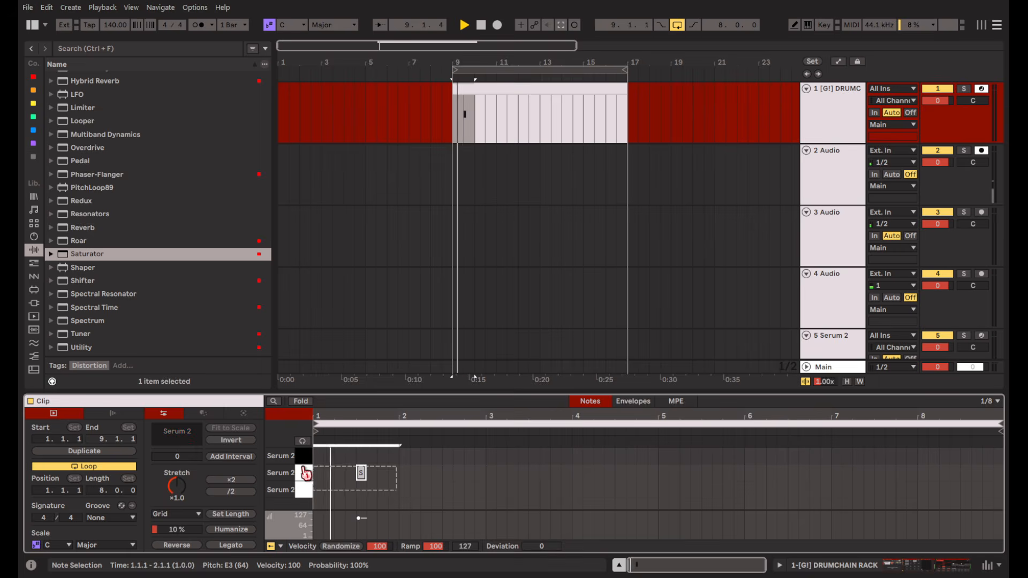
pyautogui.hotkey('ctrl', 'd')
pyautogui.hotkey('ctrl', 'd')
pyautogui.hotkey('ctrl', 'd')
pyautogui.hotkey('ctrl', 'd')
pyautogui.hotkey('ctrl', 'd')
pyautogui.hotkey('ctrl', 'd')
pyautogui.hotkey('ctrl', 'd')
# Fill the F#3 row with quarter-note hits and the C3 row with half-note kicks, varying the kicks in the second half.
pyautogui.moveTo(317, 474)
pyautogui.mouseDown()
pyautogui.moveTo(361, 458)
pyautogui.moveTo(321, 461)
pyautogui.moveTo(387, 462)
pyautogui.moveTo(360, 488)
pyautogui.moveTo(322, 494)
pyautogui.mouseUp()
pyautogui.click(401, 495)
pyautogui.click(309, 477)
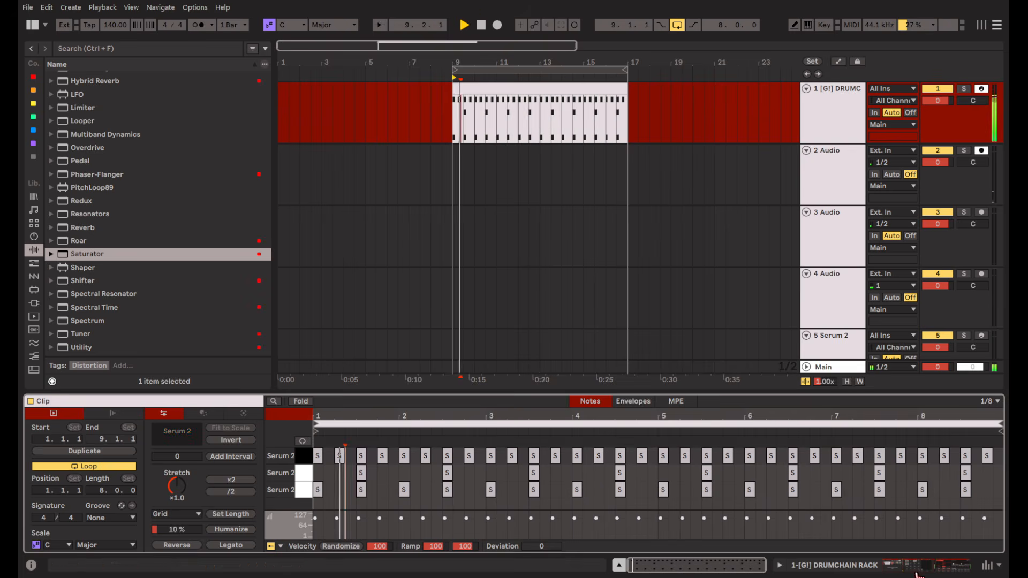
pyautogui.click(891, 561)
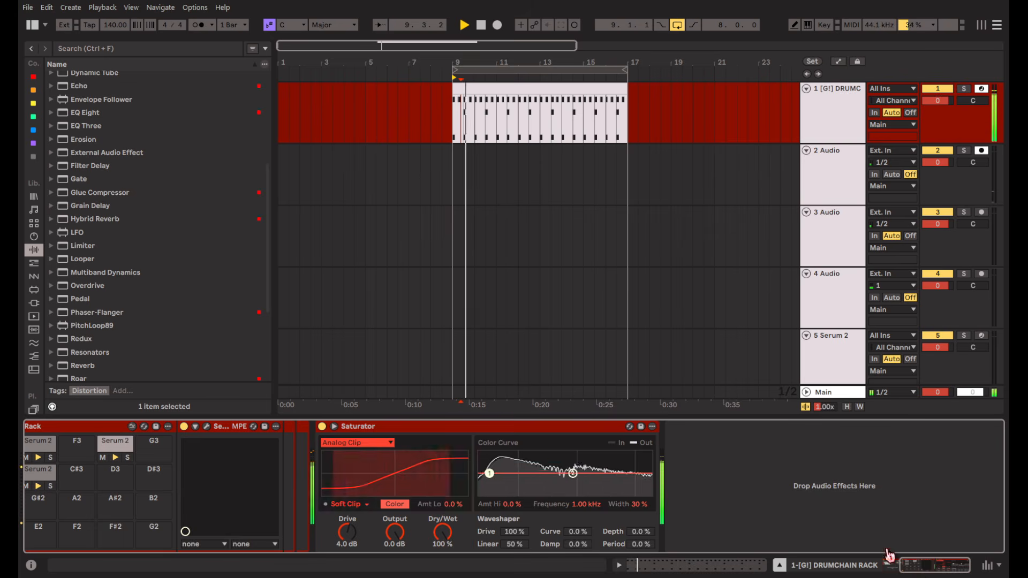
pyautogui.doubleClick(515, 99)
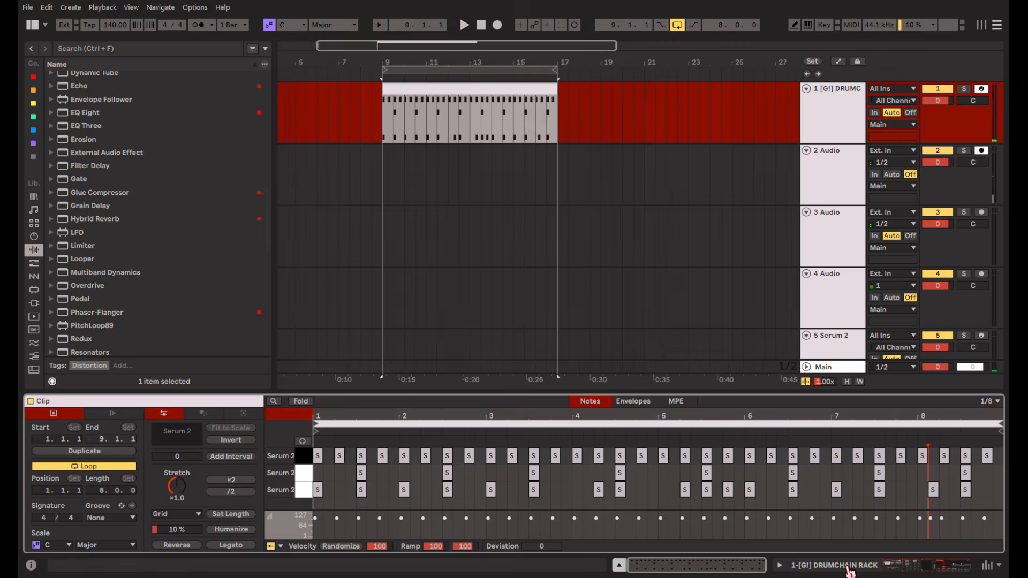
# Adjust the LFO 1 rate to 1.7 Hz in the F#3 pad's Serum 2 while the pattern plays.
pyautogui.click(850, 566)
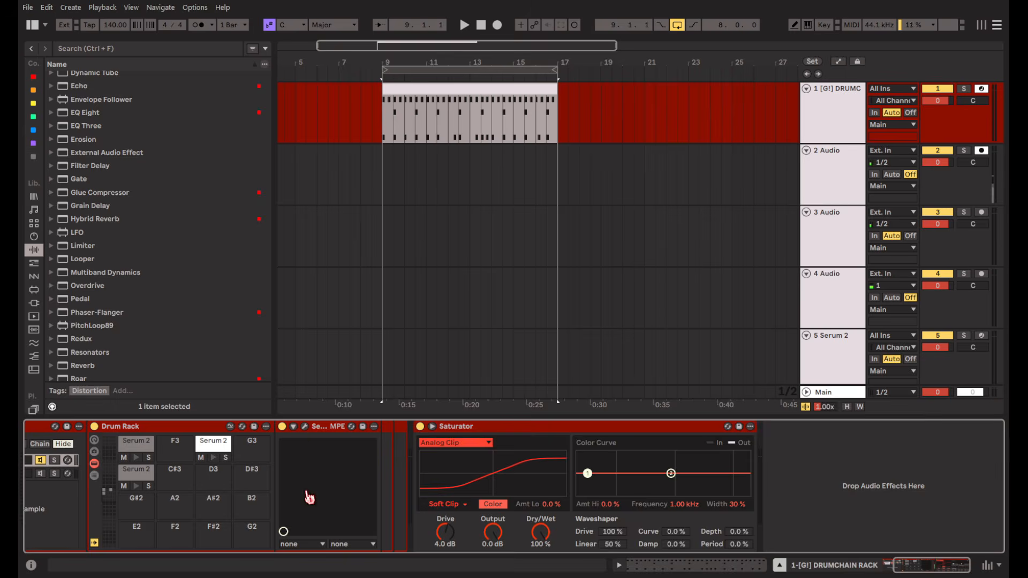
pyautogui.click(305, 428)
pyautogui.press('space')
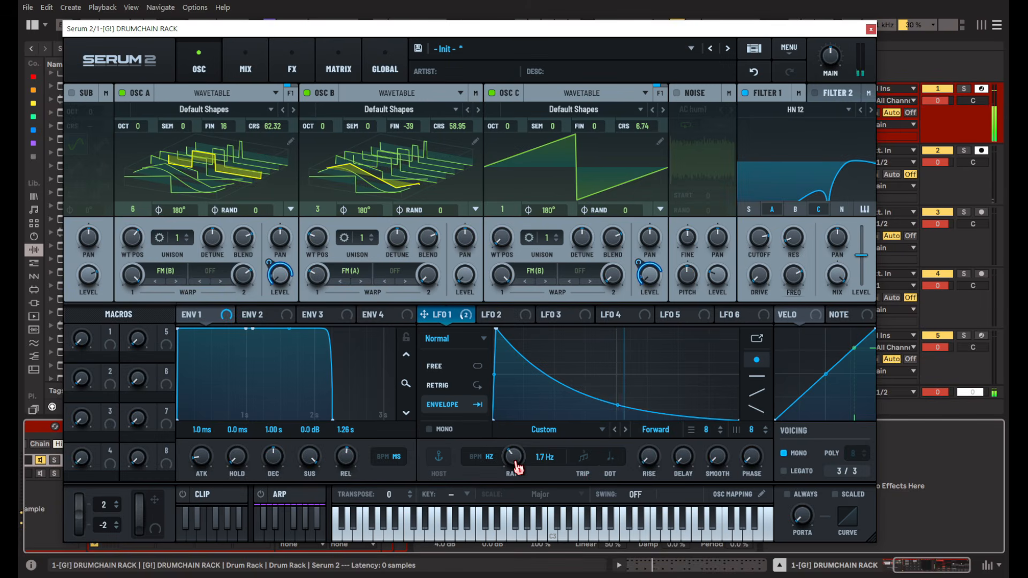
pyautogui.click(870, 29)
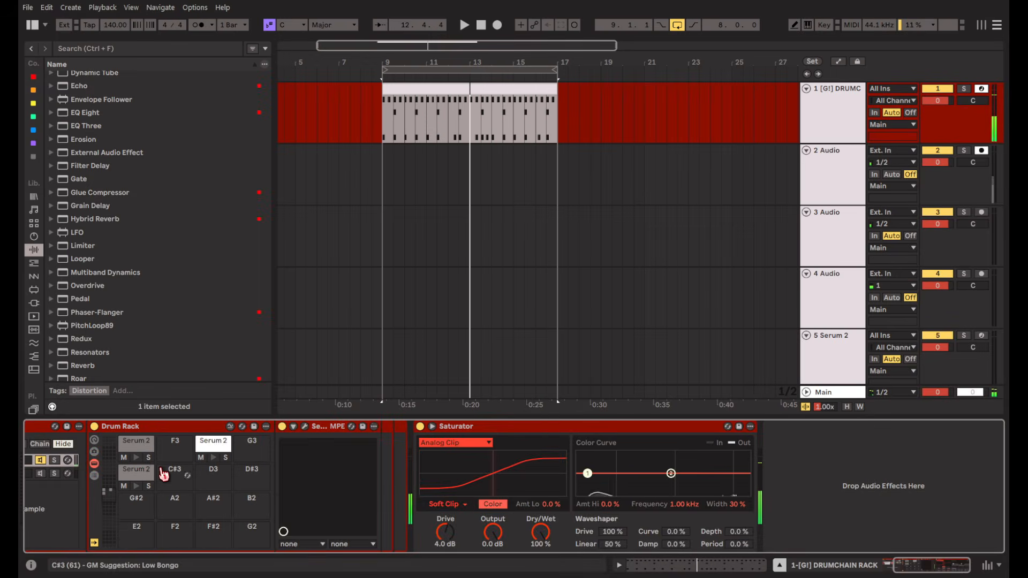
# Copy the E3 pad's Serum 2 chain to the D#3 pad and open the copied synth.
pyautogui.keyDown('ctrl'); pyautogui.moveTo(127, 446); pyautogui.dragTo(263, 474); pyautogui.keyUp('ctrl')
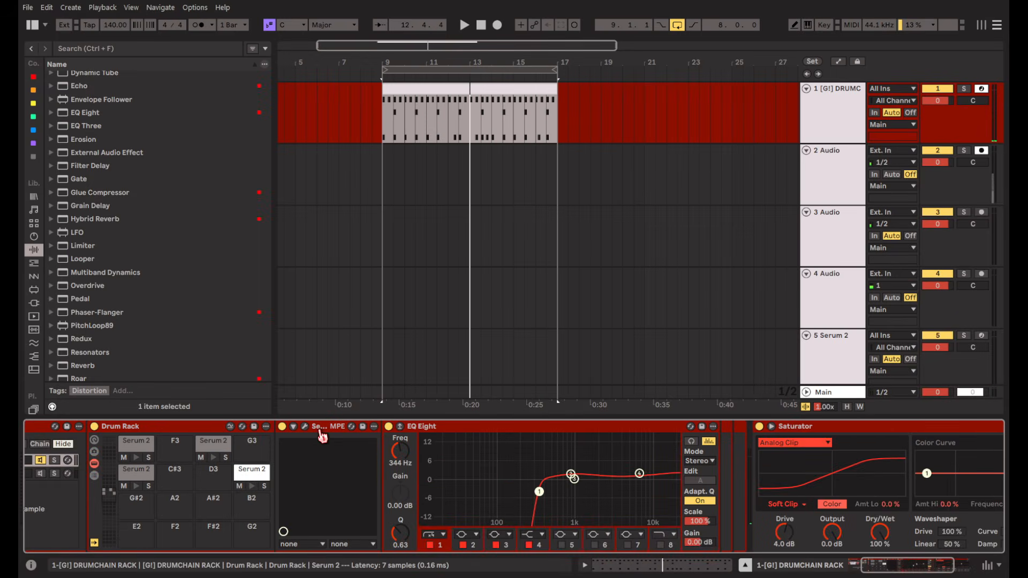
pyautogui.click(314, 427)
pyautogui.click(306, 427)
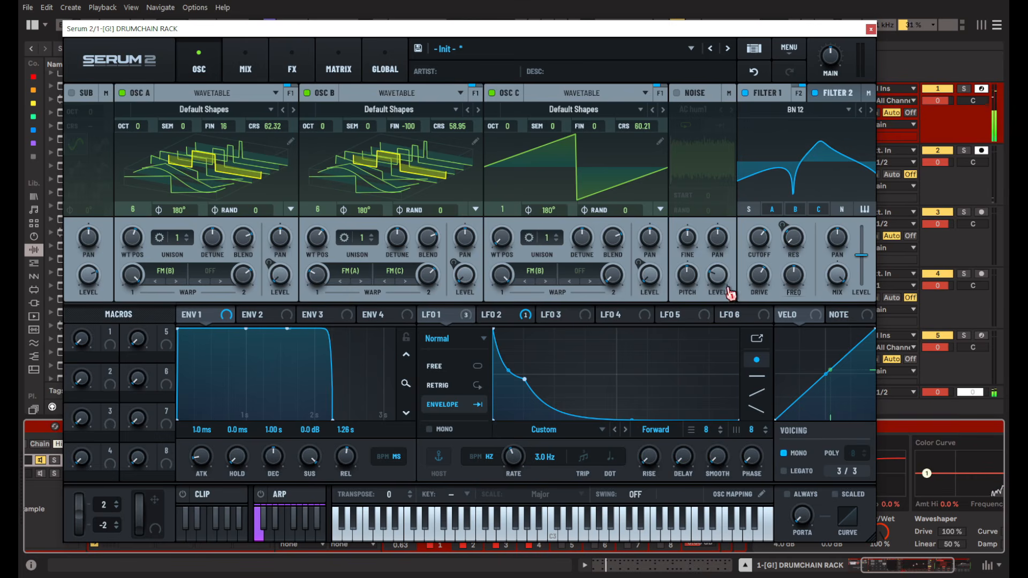
# Vary the copied sound by raising Filter 2's cutoff and setting Osc A's fine tuning to 100 and Osc B's to 96.
pyautogui.moveTo(760, 246)
pyautogui.moveTo(760, 240)
pyautogui.mouseDown()
pyautogui.moveTo(764, 226)
pyautogui.moveTo(755, 239)
pyautogui.mouseUp()
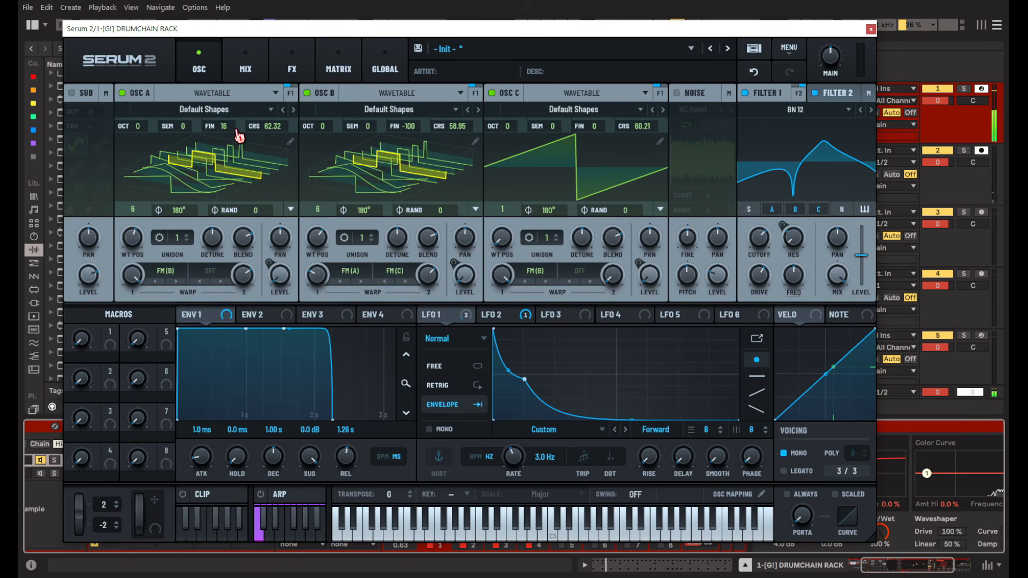
pyautogui.moveTo(238, 136); pyautogui.dragTo(249, 115)
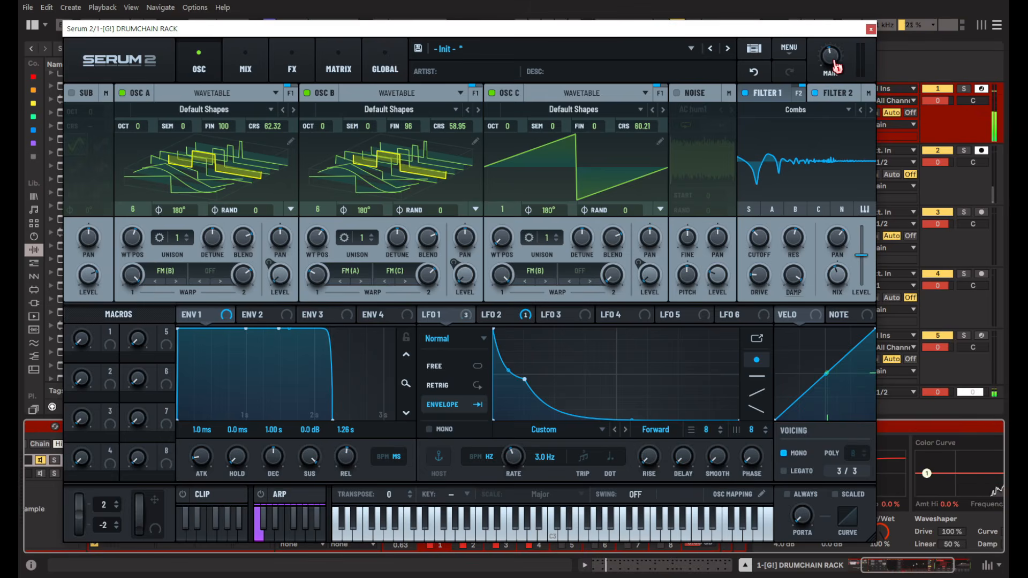
pyautogui.click(871, 29)
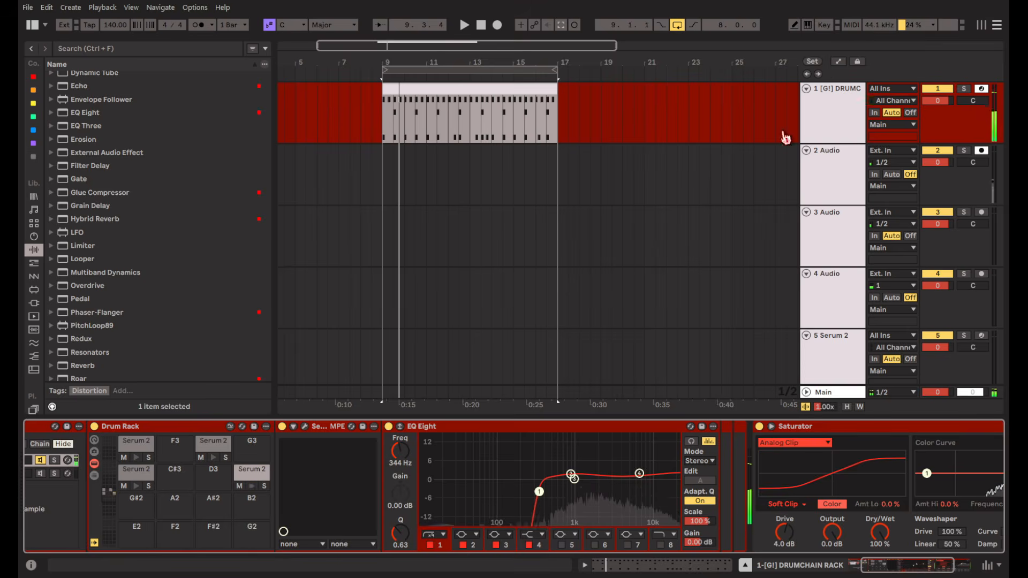
# Add a D#3 note to the drum clip and place it just before bar 2.
pyautogui.doubleClick(477, 92)
pyautogui.press('space')
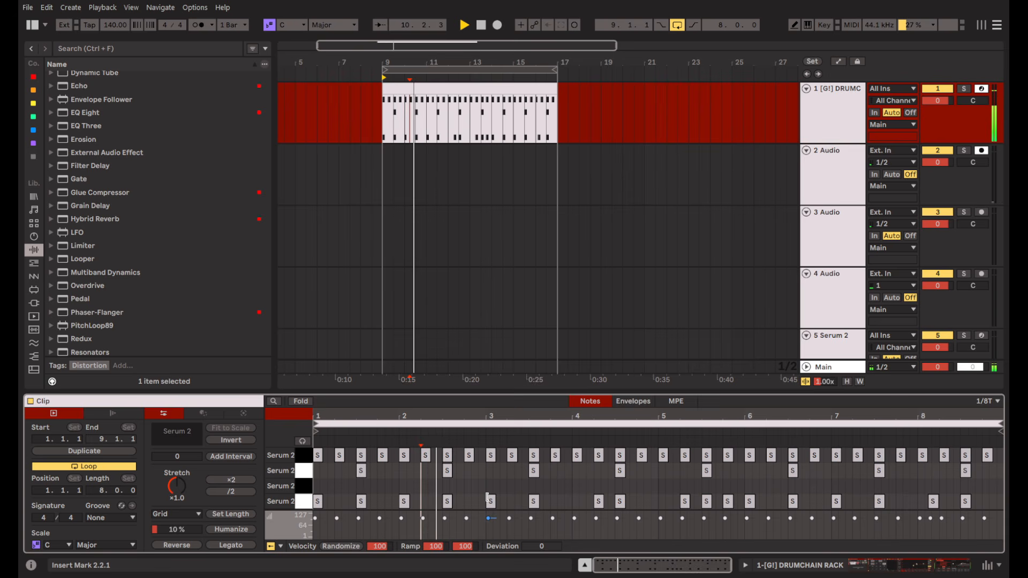
pyautogui.doubleClick(505, 486)
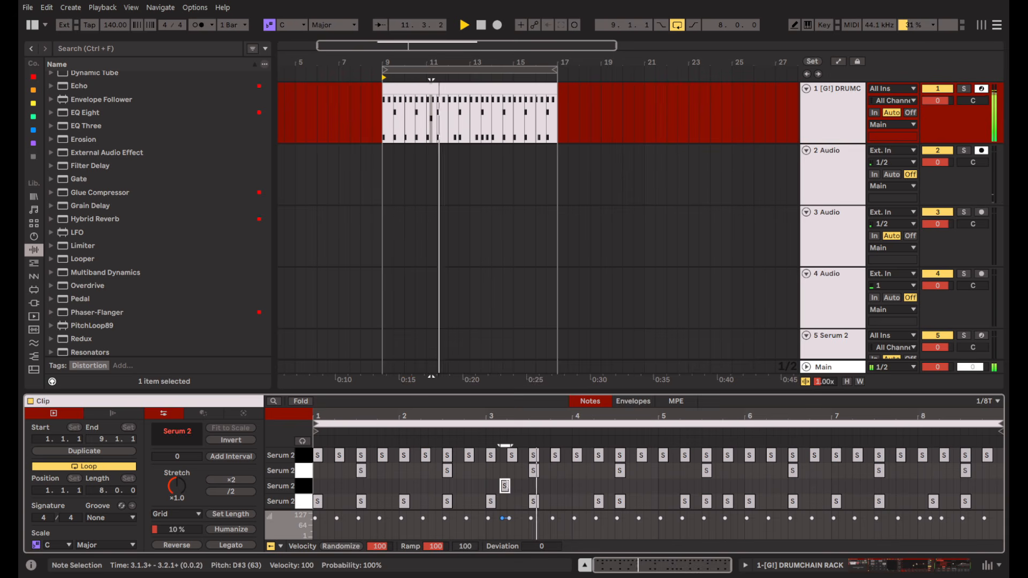
pyautogui.moveTo(509, 489); pyautogui.dragTo(389, 493)
pyautogui.click(527, 492)
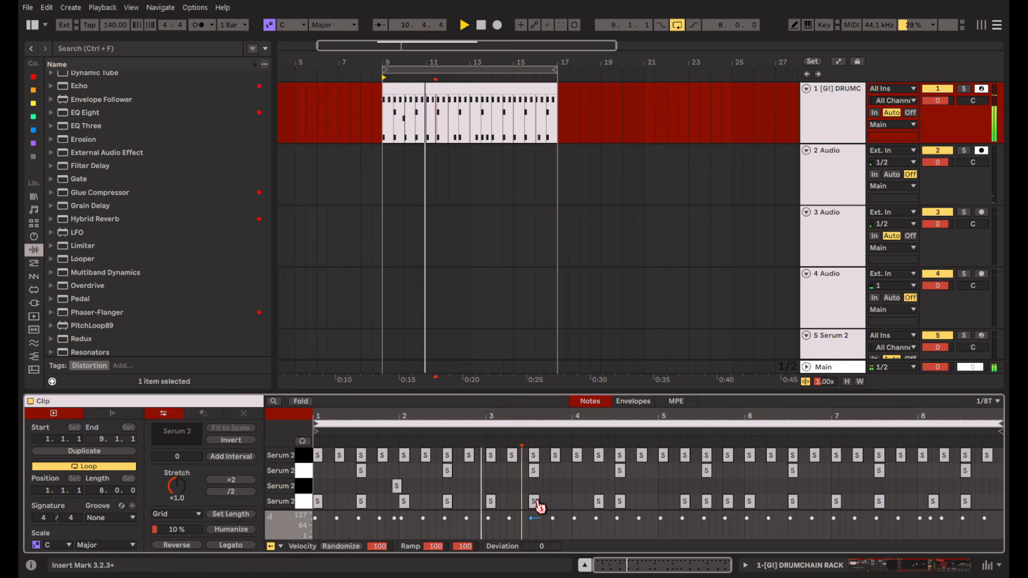
# Add one D#3 note just before bar 4 and another shortly after the bar's start.
pyautogui.doubleClick(569, 485)
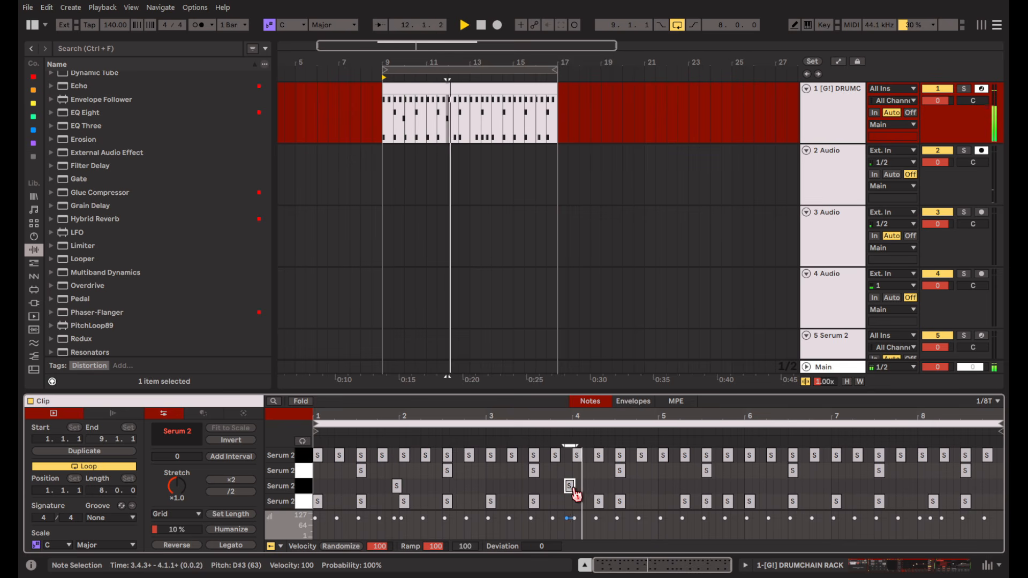
pyautogui.click(515, 493)
pyautogui.press('space')
pyautogui.doubleClick(577, 488)
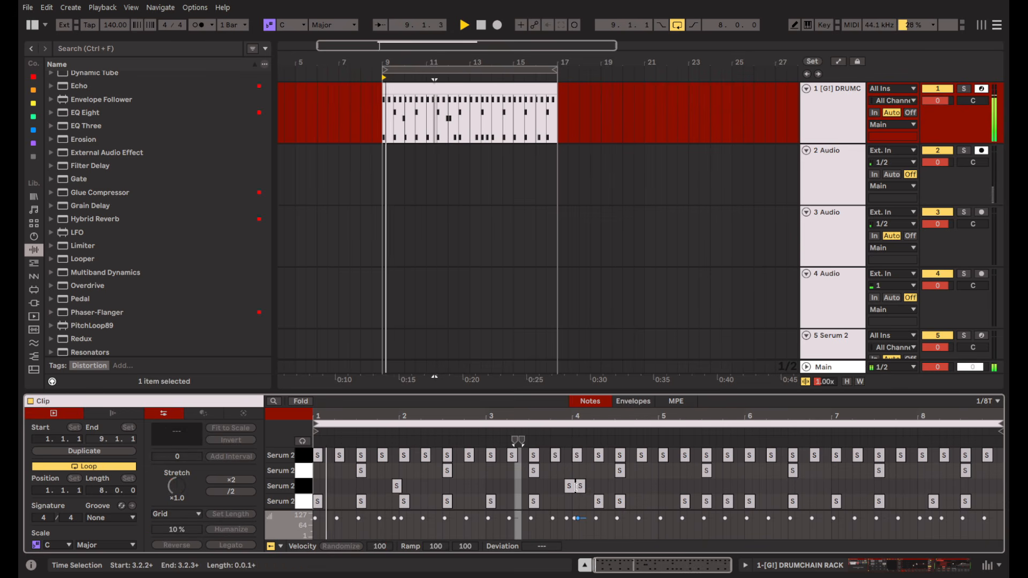
pyautogui.click(578, 486)
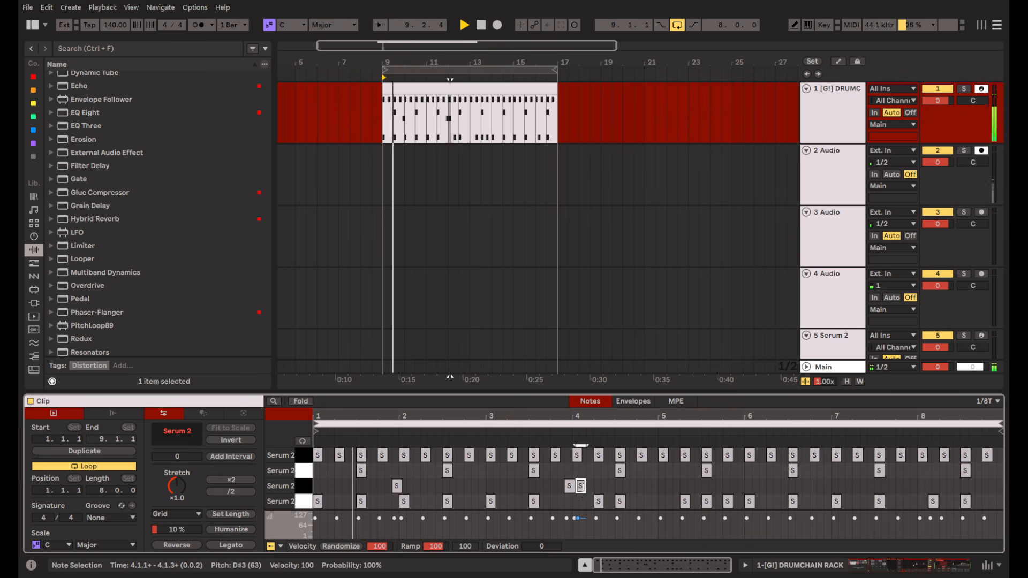
pyautogui.moveTo(581, 486); pyautogui.dragTo(589, 487)
pyautogui.click(516, 496)
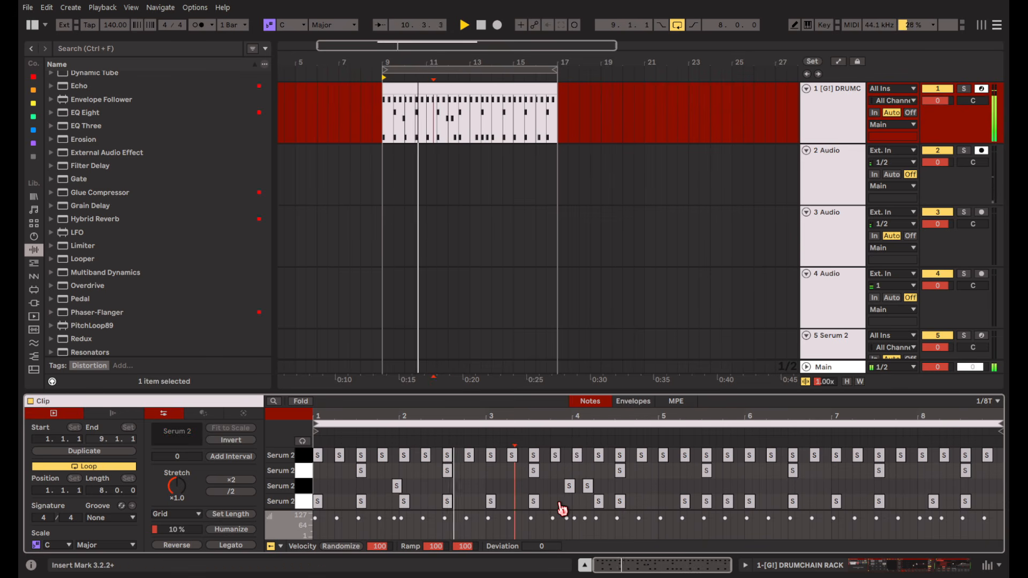
pyautogui.click(530, 488)
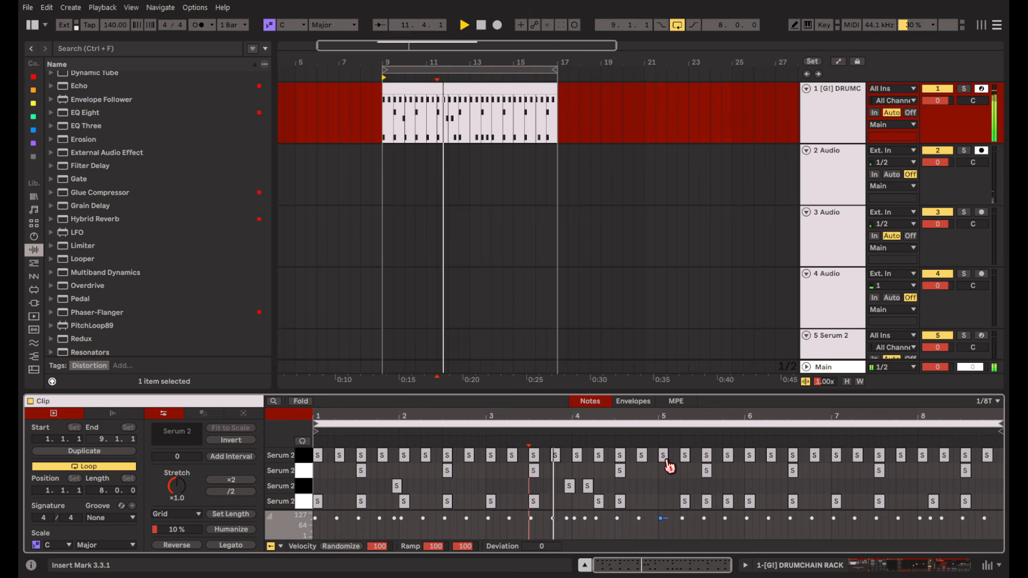
# Fine-tune the second D#3 note to just before beat 2 of bar 4 and add D#3 notes before beat 3 in bars 6 and 8.
pyautogui.press('space')
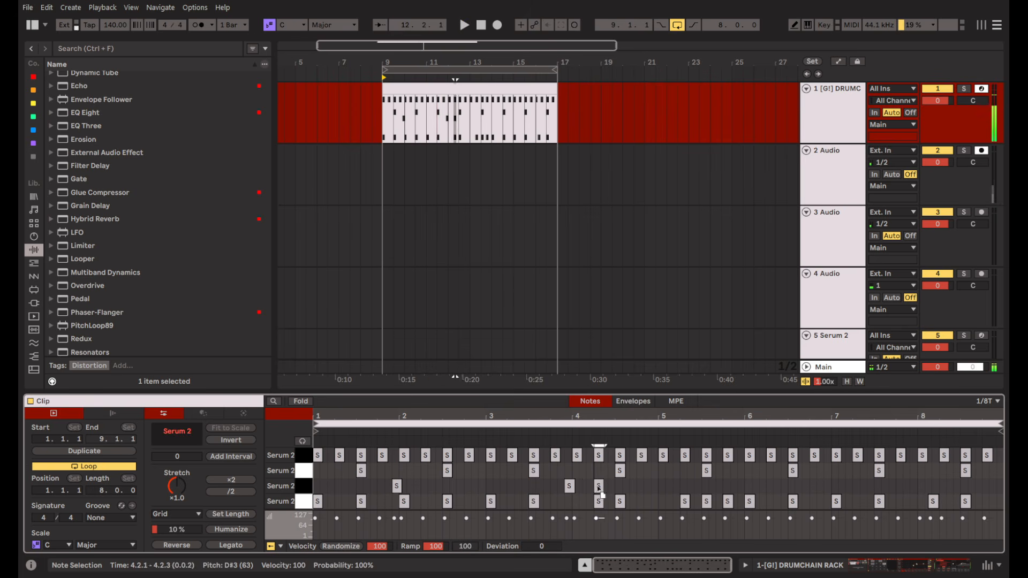
pyautogui.moveTo(584, 486); pyautogui.dragTo(591, 489)
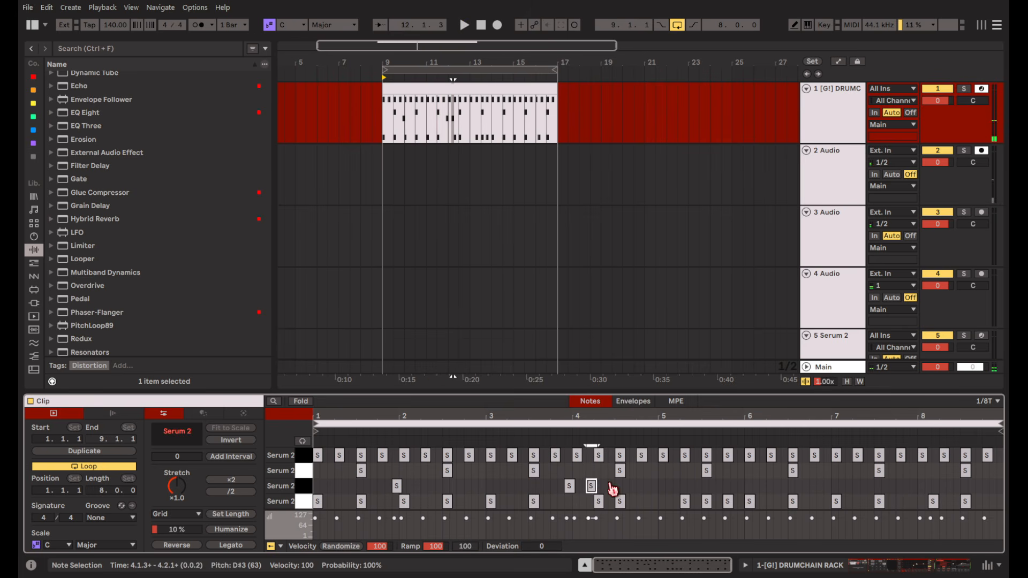
pyautogui.click(609, 487)
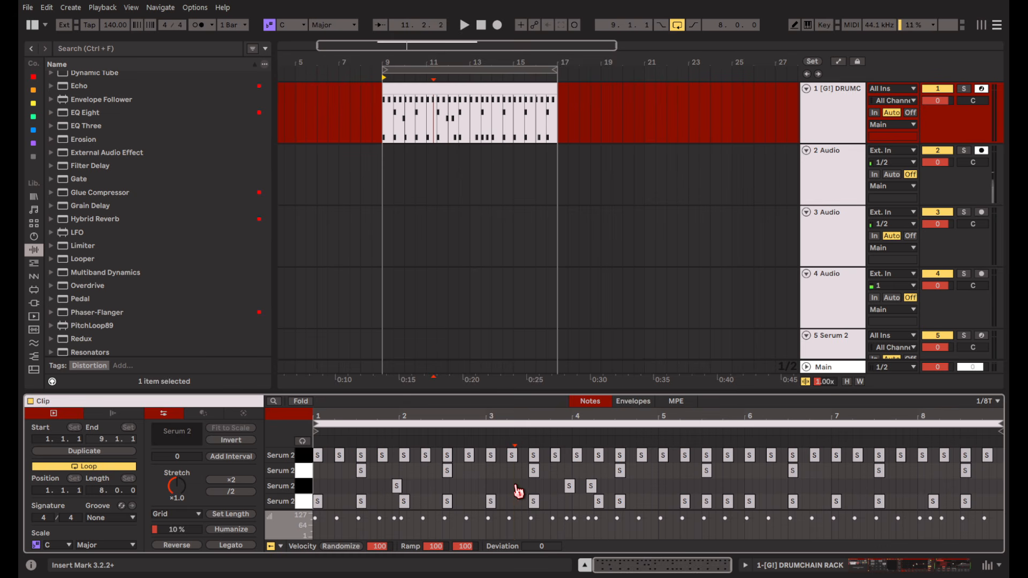
pyautogui.press('space')
pyautogui.click(631, 490)
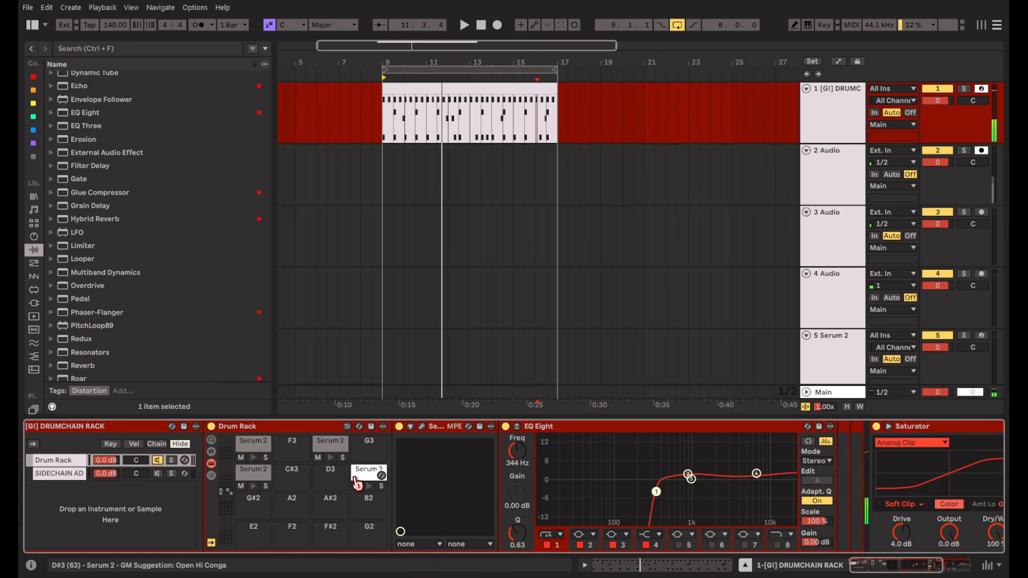
# Copy the D#3 pad's chain to the D3 pad and initialize the preset in its Serum 2.
pyautogui.moveTo(327, 474); pyautogui.dragTo(328, 476)
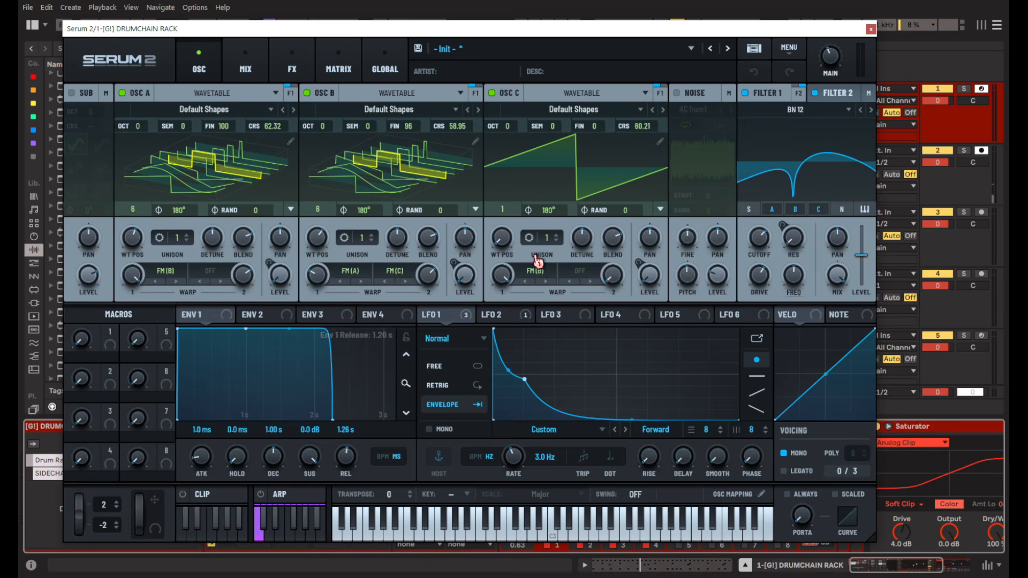
pyautogui.click(788, 49)
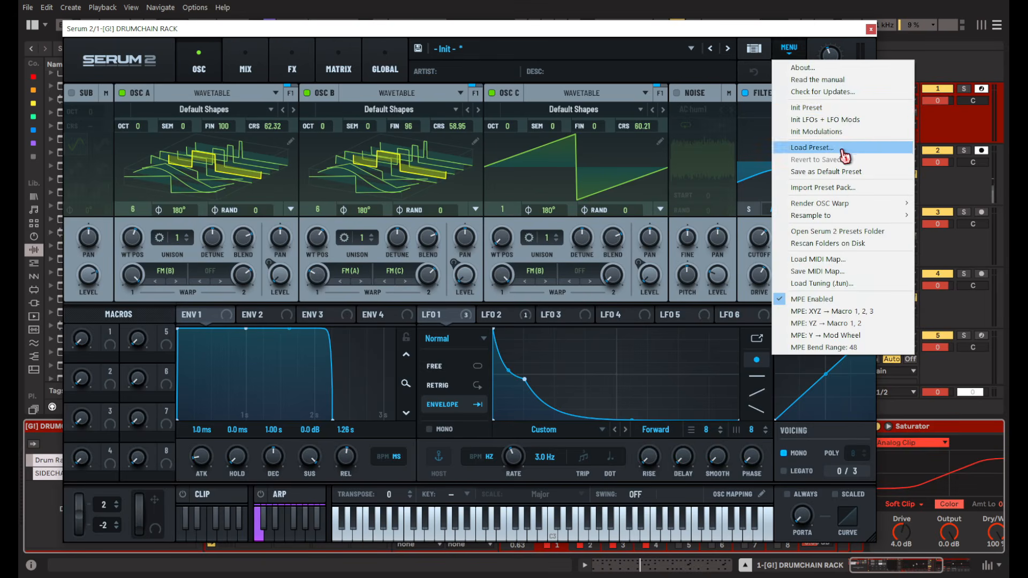
pyautogui.click(809, 109)
pyautogui.click(870, 30)
# Return to the drum clip, audition it, and lower the D#3 note just before bar 2 to D3.
pyautogui.doubleClick(450, 96)
pyautogui.press('space')
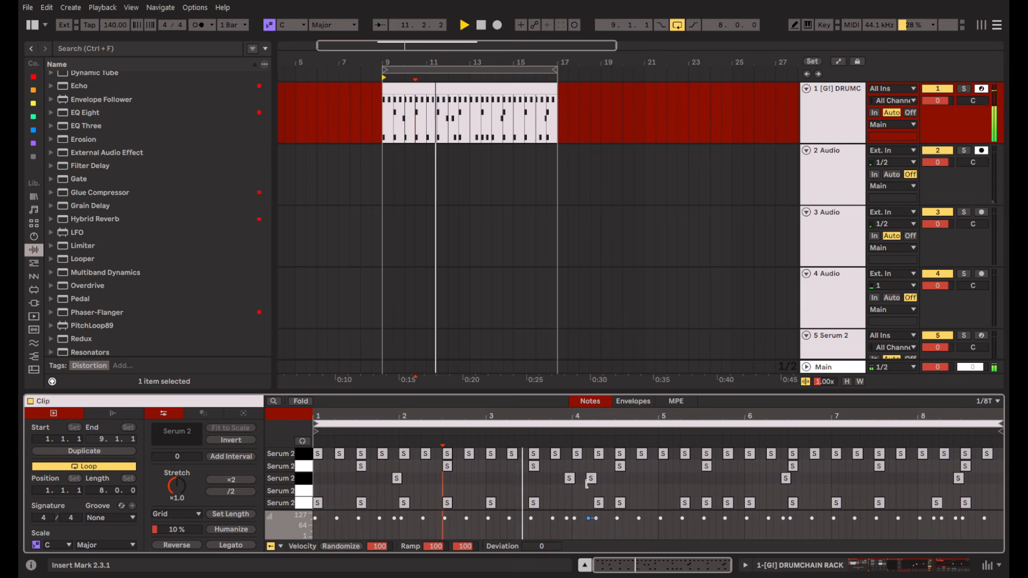
pyautogui.moveTo(593, 490); pyautogui.dragTo(558, 480)
pyautogui.click(491, 492)
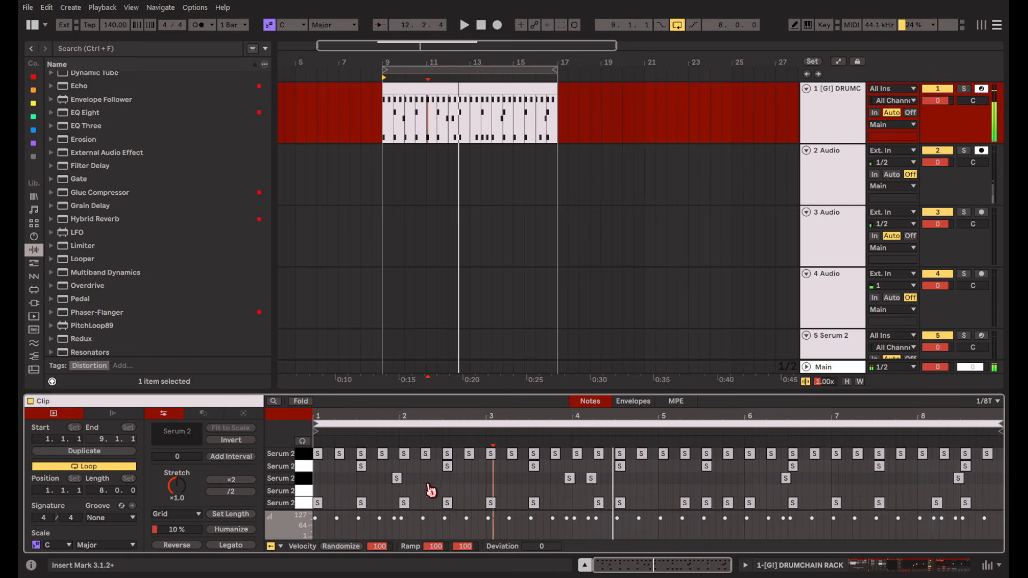
pyautogui.moveTo(430, 486); pyautogui.dragTo(392, 474)
pyautogui.press('space')
pyautogui.press('Down')
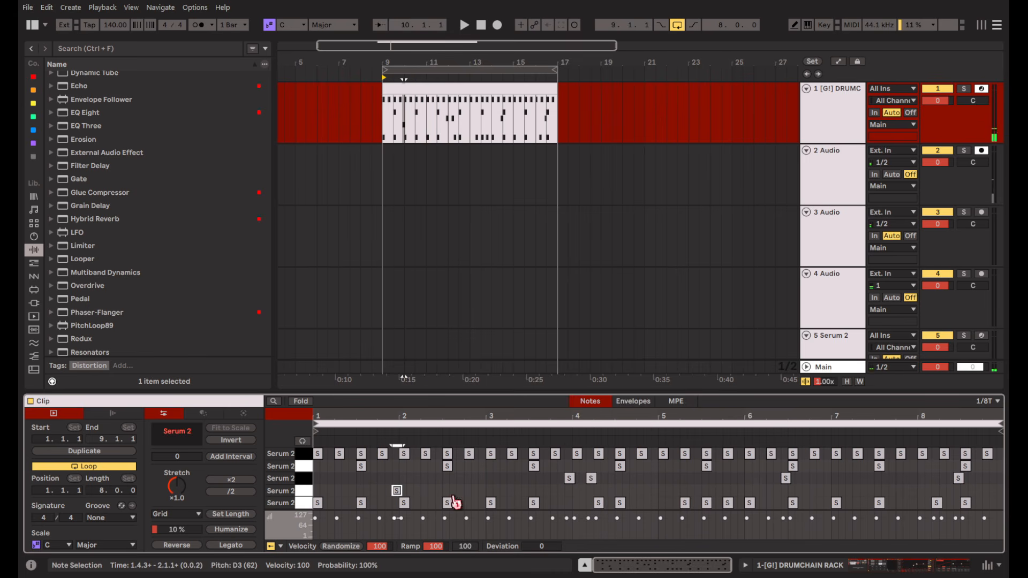
# Try lowering the bar 8 D#3 note, restore it, lower the bar 6 D#3 note to D3 instead, and play the pattern.
pyautogui.click(951, 481)
pyautogui.press('Down')
pyautogui.press('Up')
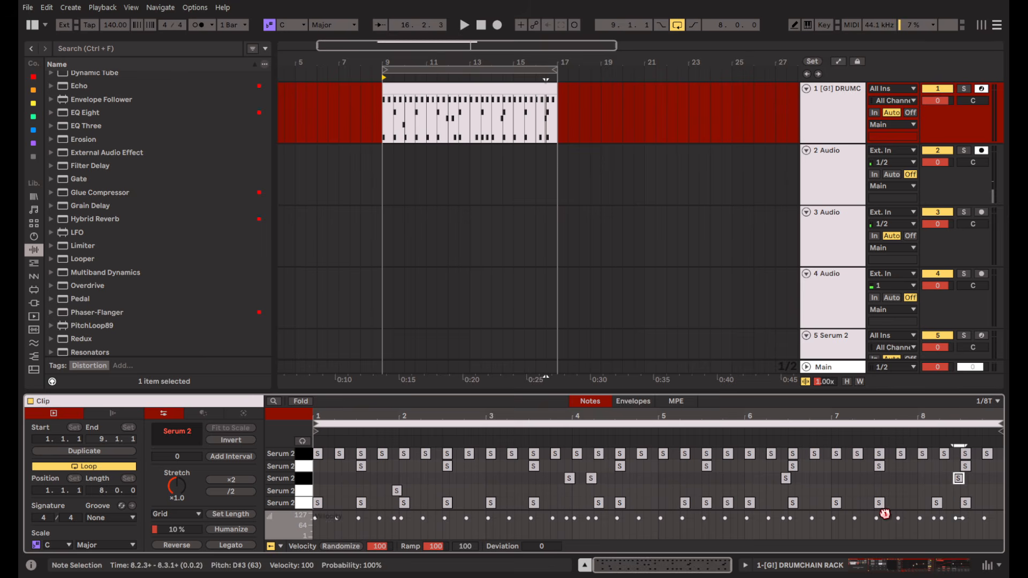
pyautogui.press('space')
# In the D3 pad's Serum 2, shape LFO 1 as a decaying Envelope-mode curve at 9.1 Hz and assign it to oscillator A's level.
pyautogui.hotkey('shift', 'Tab')
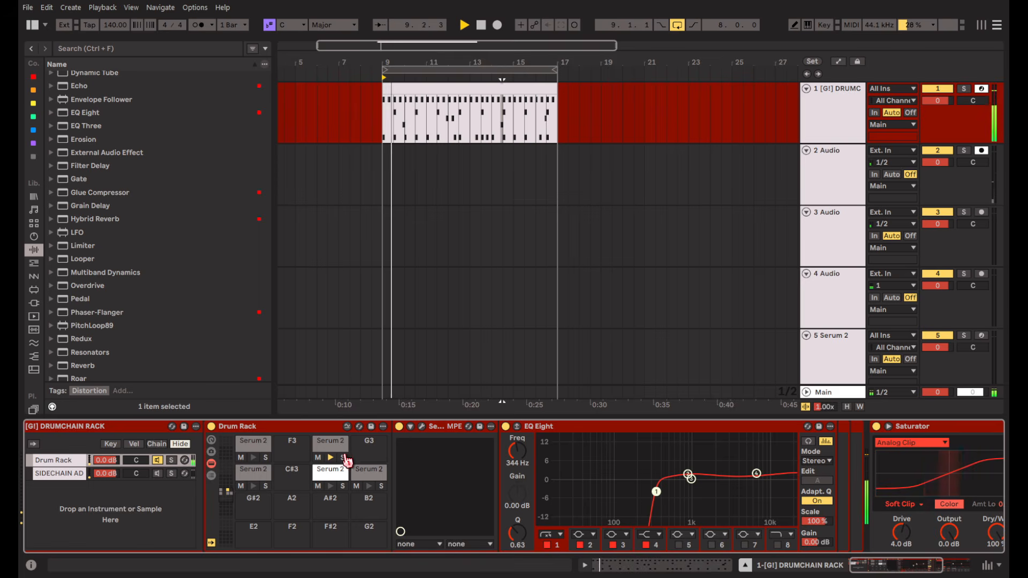
pyautogui.click(422, 427)
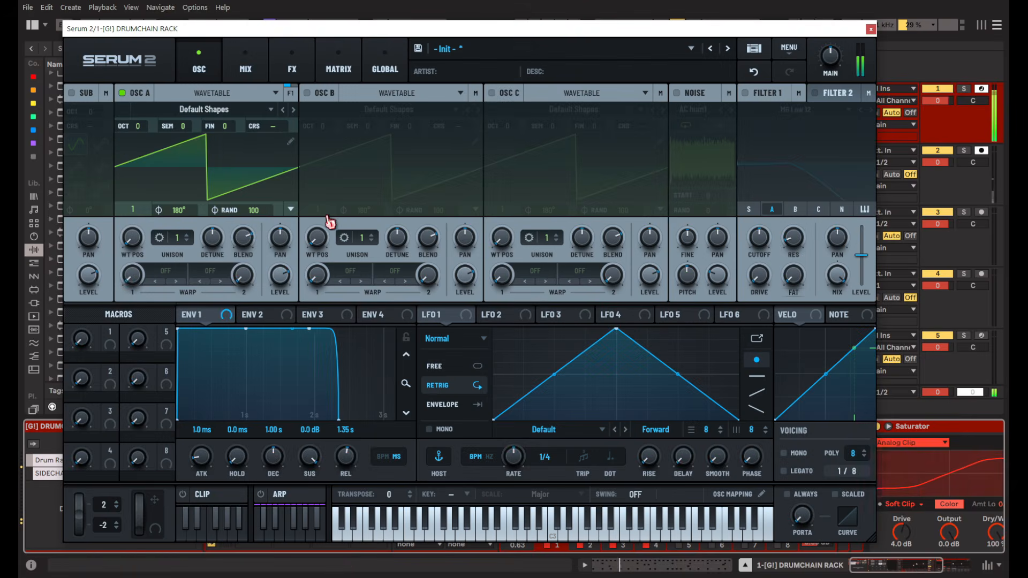
pyautogui.click(249, 185)
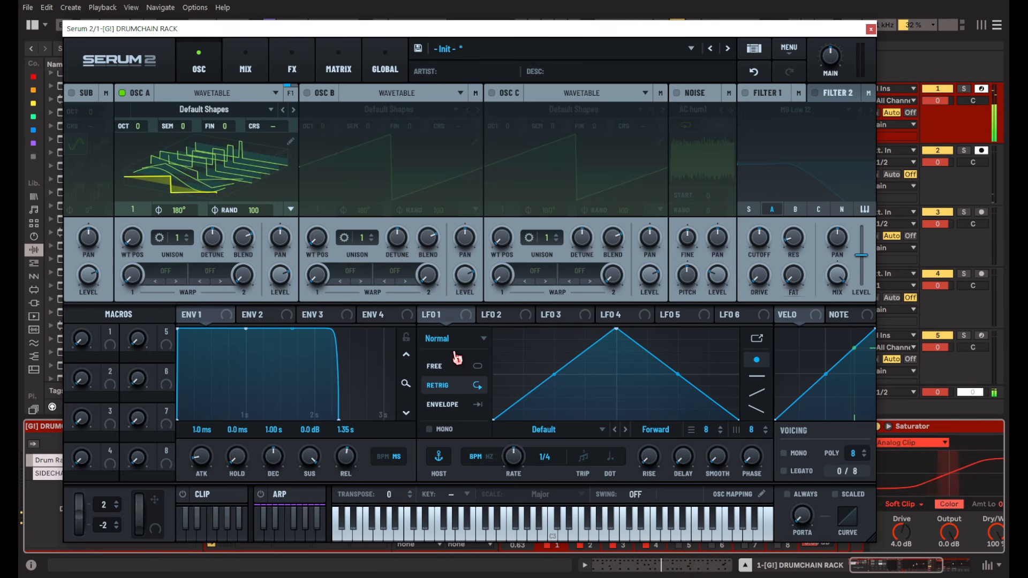
pyautogui.click(473, 407)
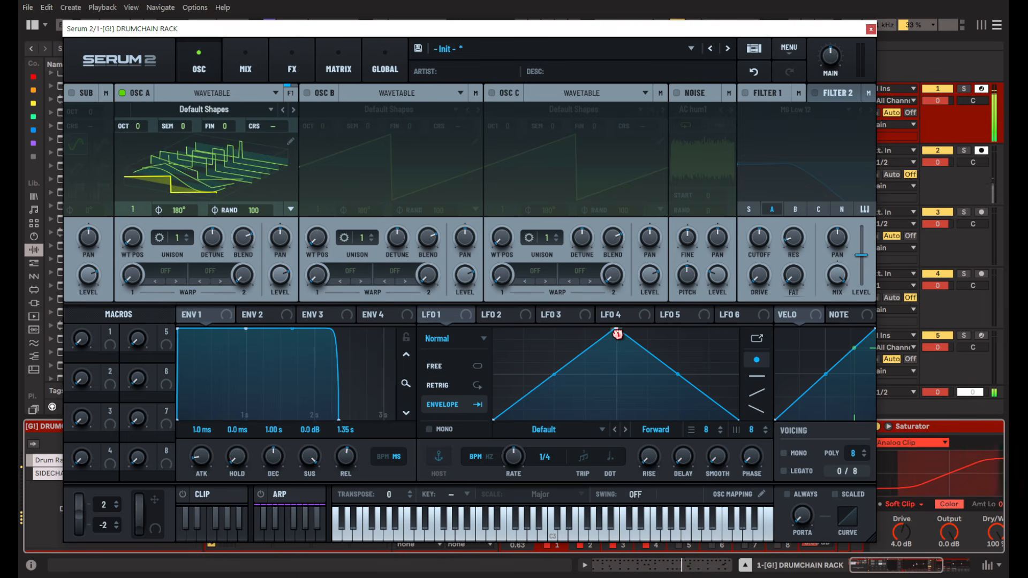
pyautogui.moveTo(617, 333); pyautogui.dragTo(455, 336)
pyautogui.moveTo(622, 379); pyautogui.dragTo(508, 472)
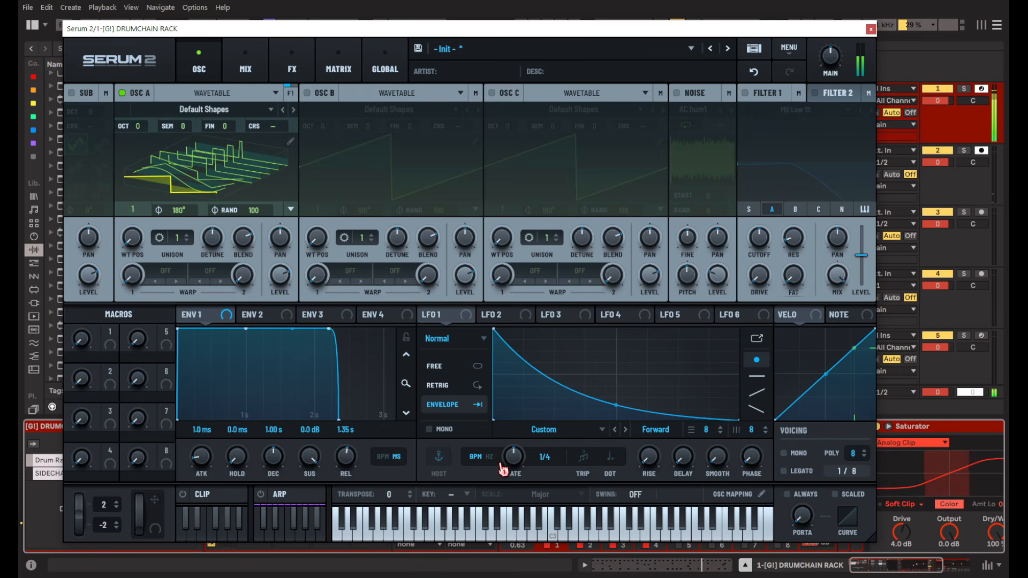
pyautogui.moveTo(440, 316); pyautogui.dragTo(280, 275)
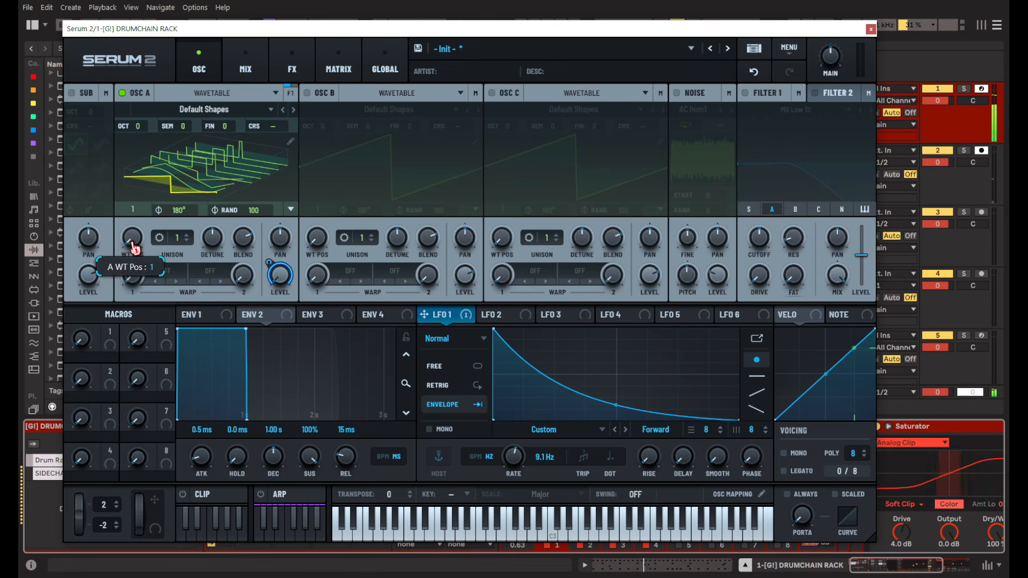
# Set oscillator A to wavetable position 2, coarse pitch -35.37 and FM (B) warp at 62%, with oscillator B enabled.
pyautogui.moveTo(136, 238); pyautogui.dragTo(141, 226)
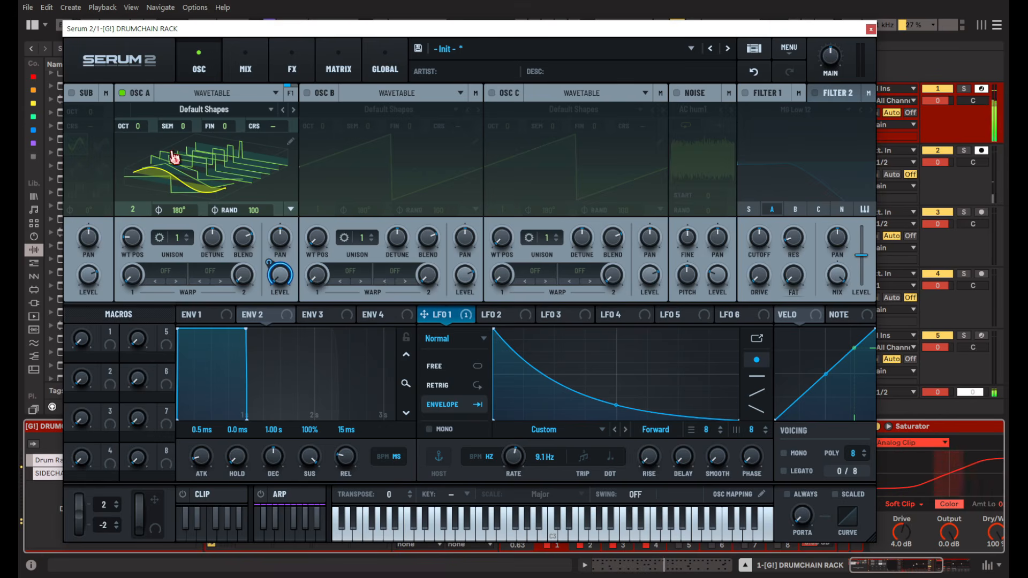
pyautogui.moveTo(283, 132); pyautogui.dragTo(279, 158)
pyautogui.click(308, 93)
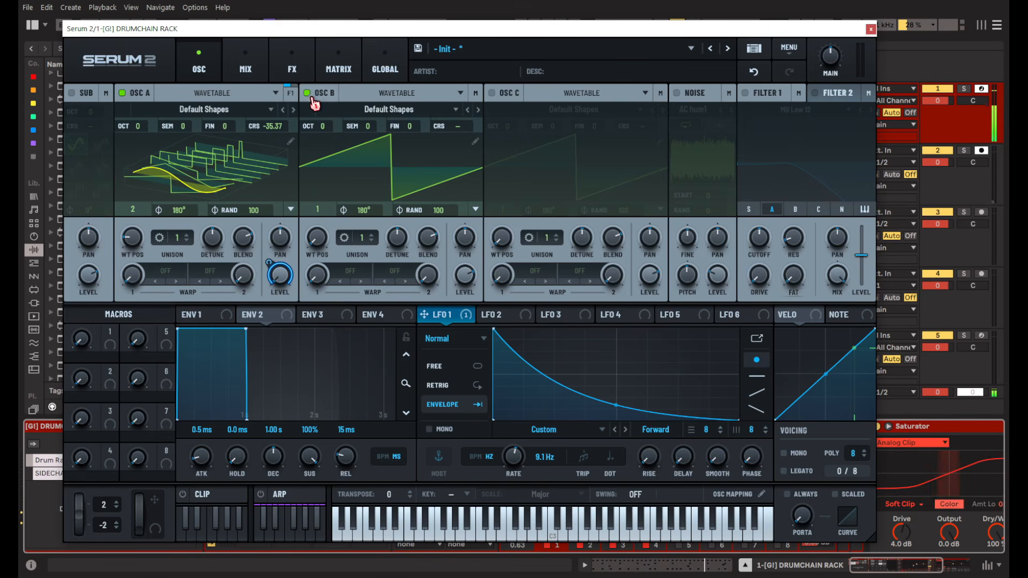
pyautogui.click(165, 271)
pyautogui.moveTo(199, 346)
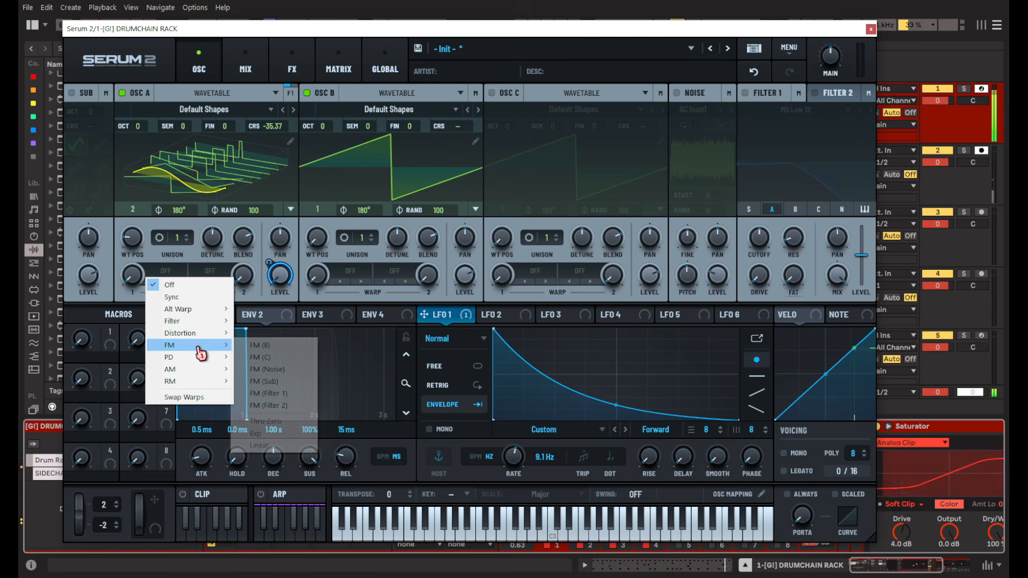
pyautogui.click(299, 357)
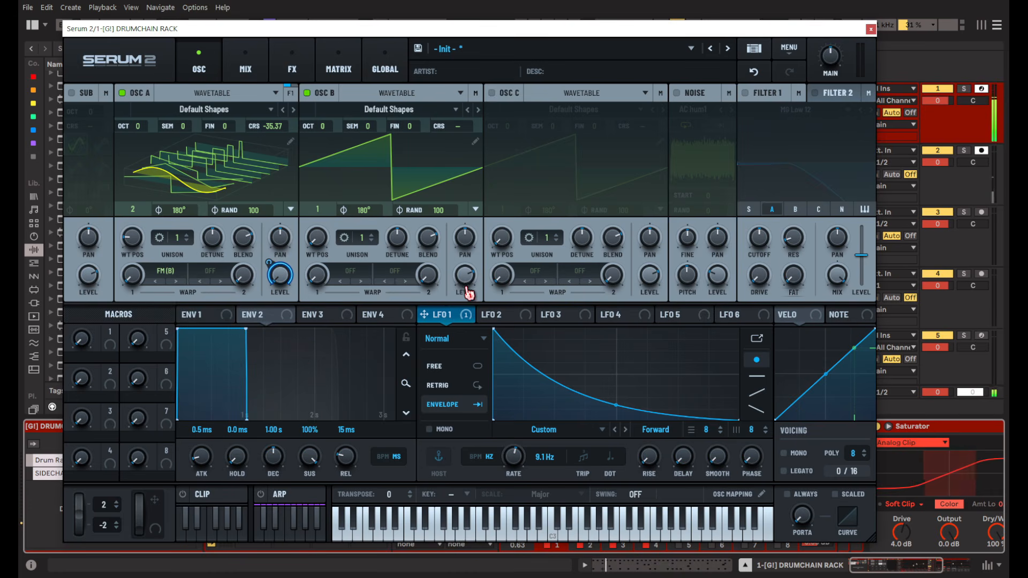
pyautogui.moveTo(132, 275); pyautogui.dragTo(141, 222)
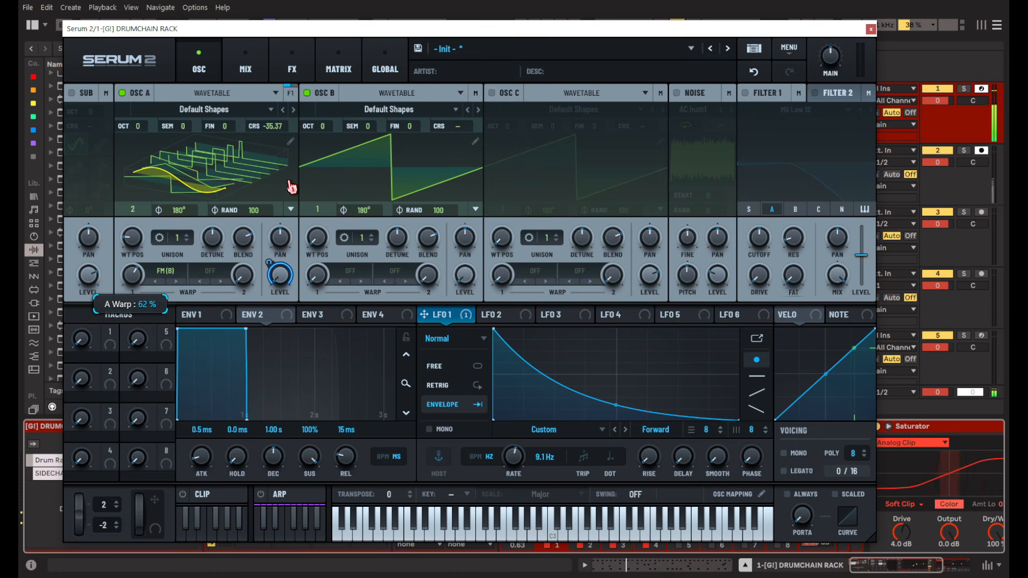
# Set oscillator B's wavetable position to 2 and fine-tune oscillator A's FM (B) warp amount.
pyautogui.click(410, 164)
pyautogui.moveTo(320, 247); pyautogui.dragTo(323, 217)
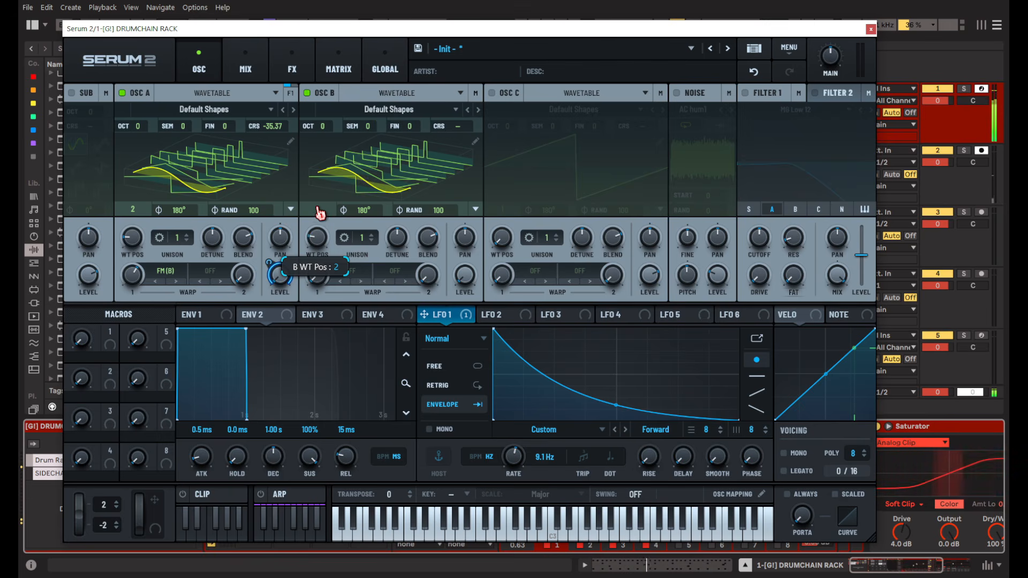
pyautogui.moveTo(137, 287); pyautogui.dragTo(142, 252)
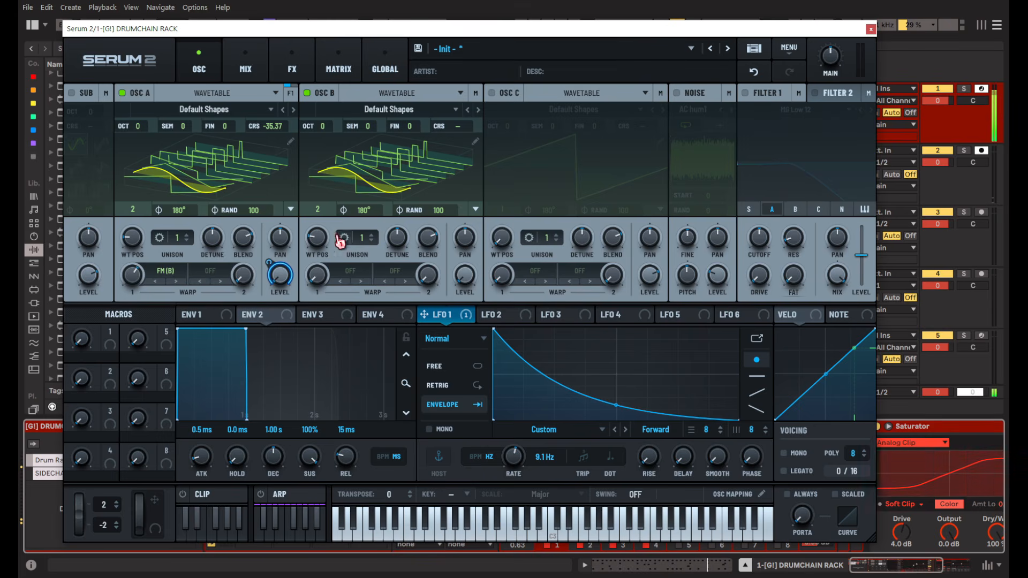
# Enable Filter 1 for oscillator A as Formant-III and adjust its resonance, cutoff and formant amounts.
pyautogui.click(746, 94)
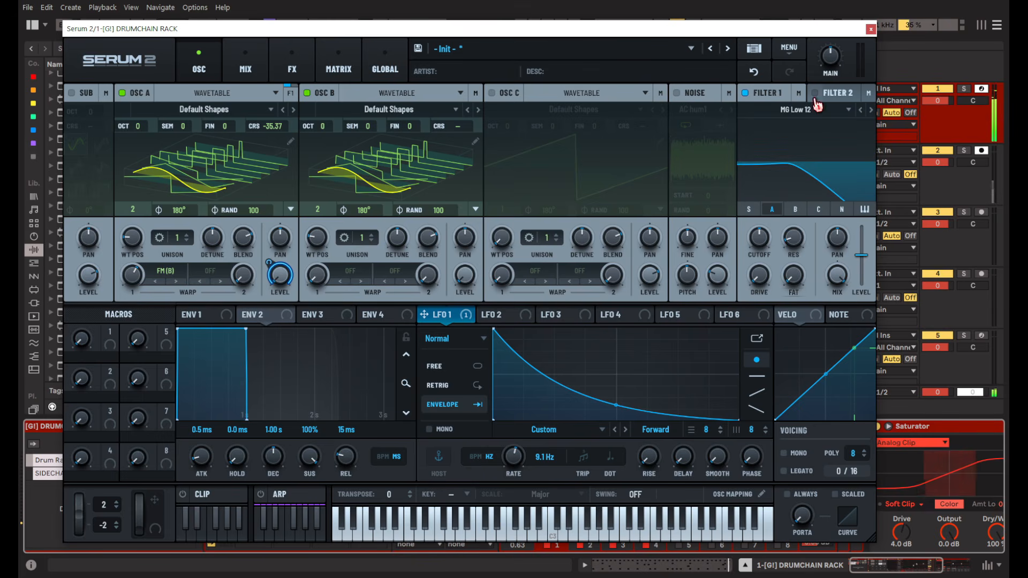
pyautogui.click(776, 109)
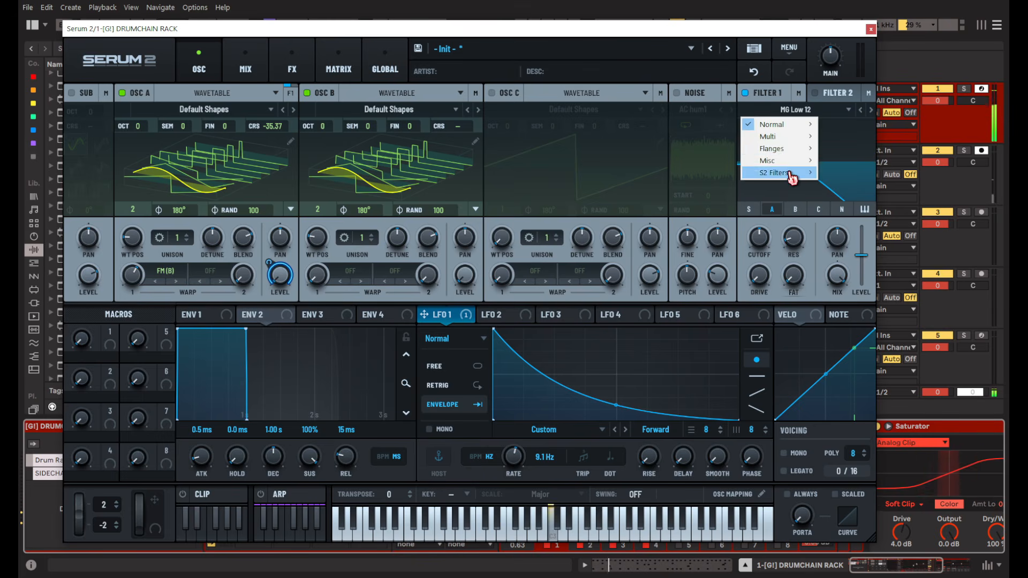
pyautogui.moveTo(799, 163)
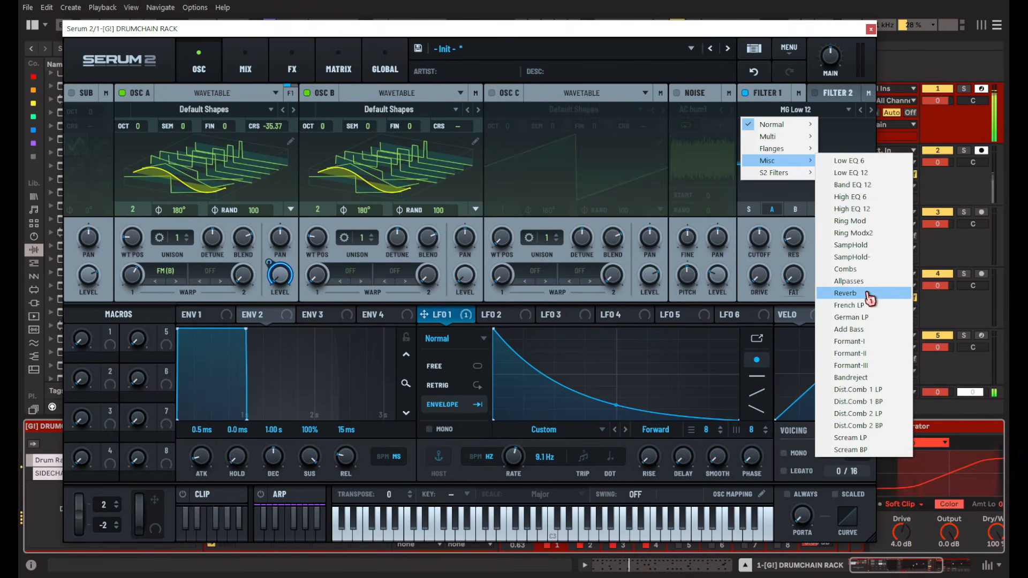
pyautogui.click(889, 370)
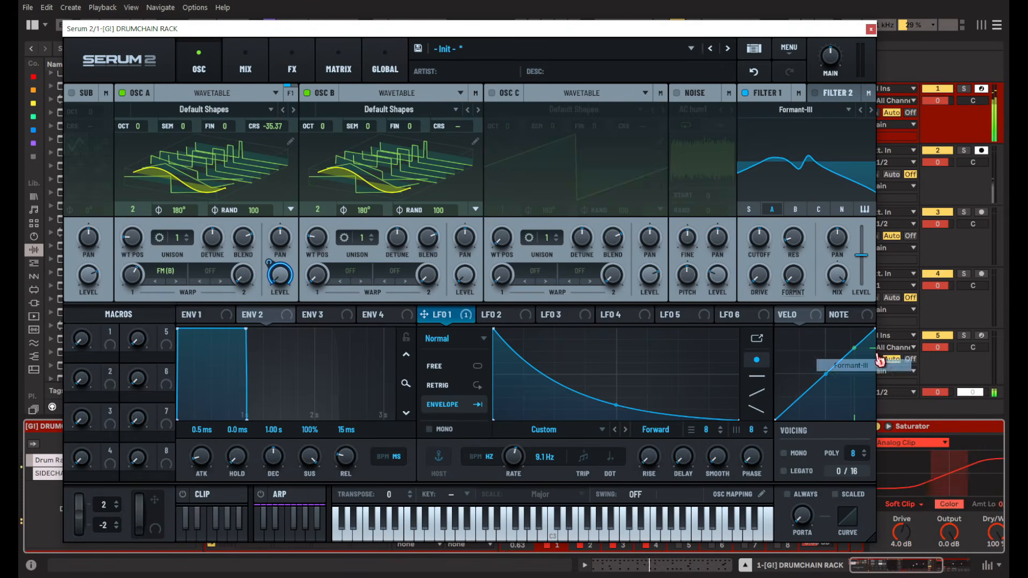
pyautogui.moveTo(764, 231)
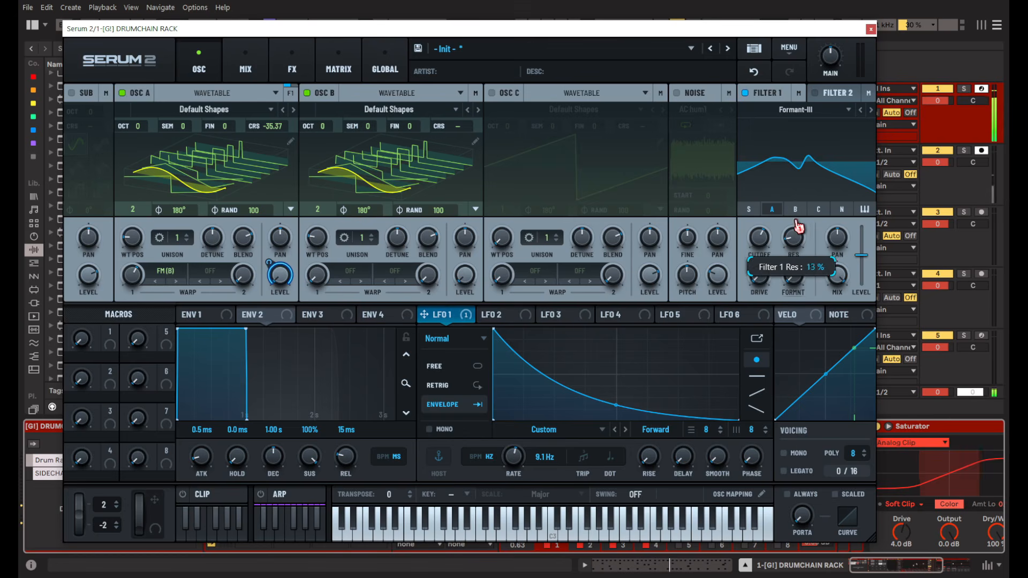
pyautogui.moveTo(796, 224); pyautogui.dragTo(791, 162)
pyautogui.moveTo(761, 244); pyautogui.dragTo(764, 202)
pyautogui.moveTo(810, 283)
pyautogui.mouseDown()
pyautogui.moveTo(794, 239)
pyautogui.moveTo(792, 262)
pyautogui.moveTo(815, 275)
pyautogui.mouseUp()
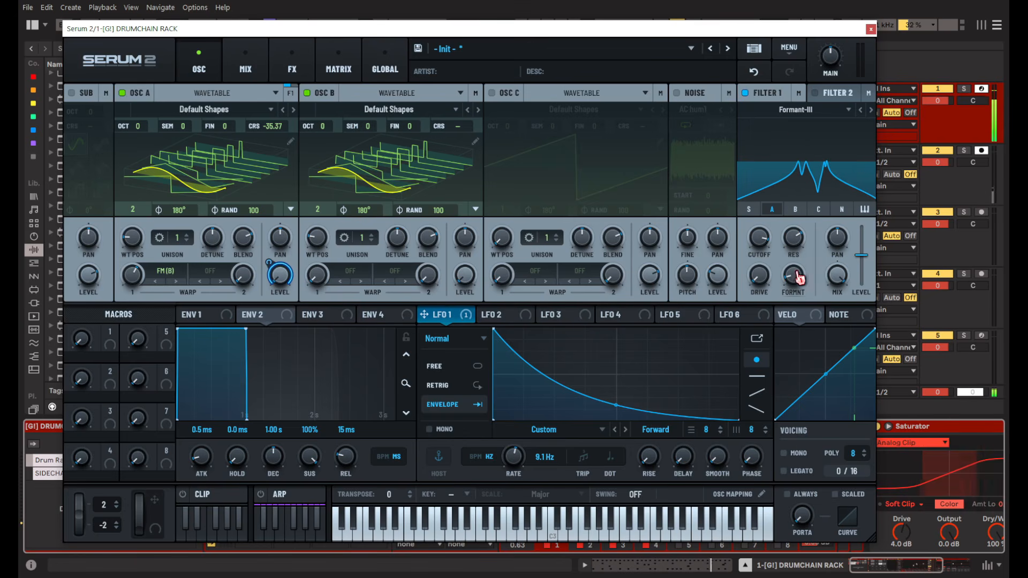
# Route Filter 1 into Filter 2 and enable Filter 2 with the Dist.Comb 2 BP type.
pyautogui.click(799, 94)
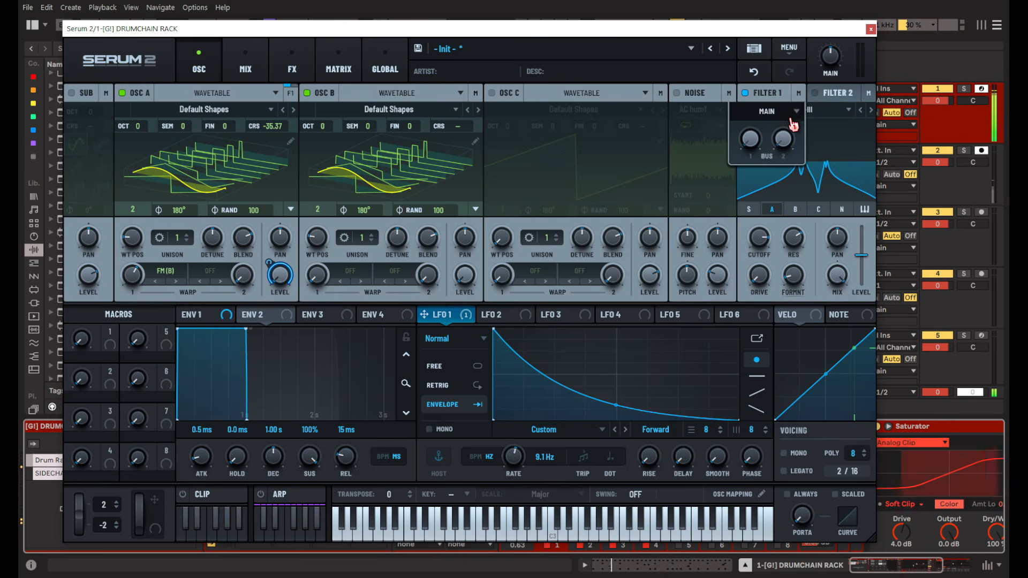
pyautogui.click(793, 124)
pyautogui.click(792, 127)
pyautogui.click(841, 96)
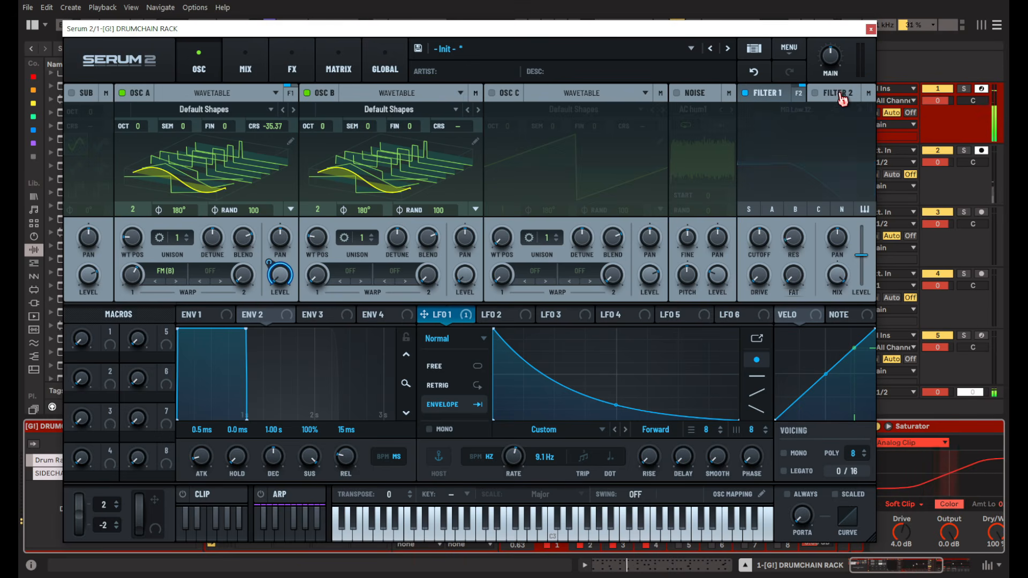
pyautogui.click(815, 93)
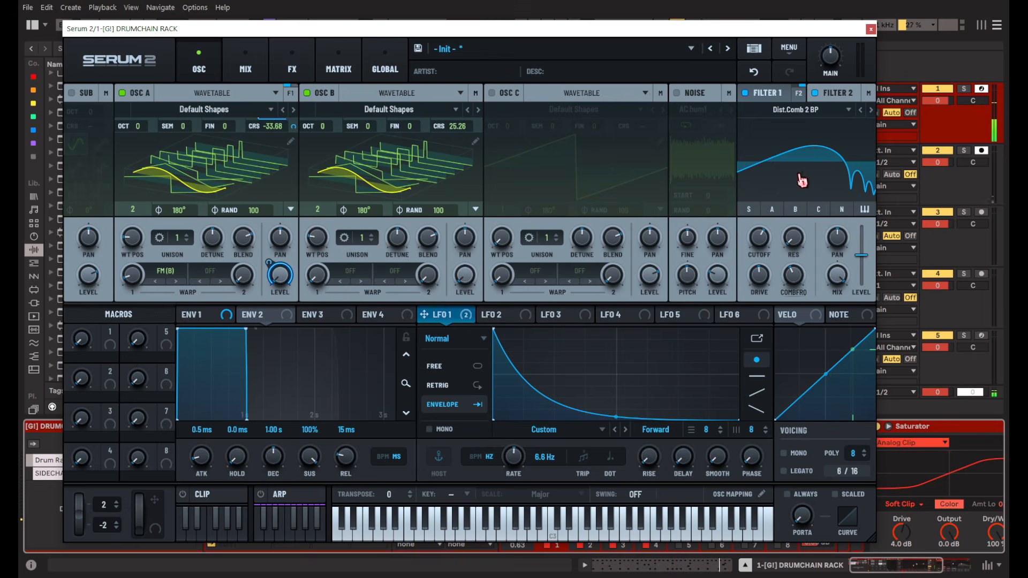
# Readjust Filter 2's comb filter controls, compare the sound with and without it, and leave Filter 2 switched off.
pyautogui.moveTo(761, 292); pyautogui.dragTo(748, 308)
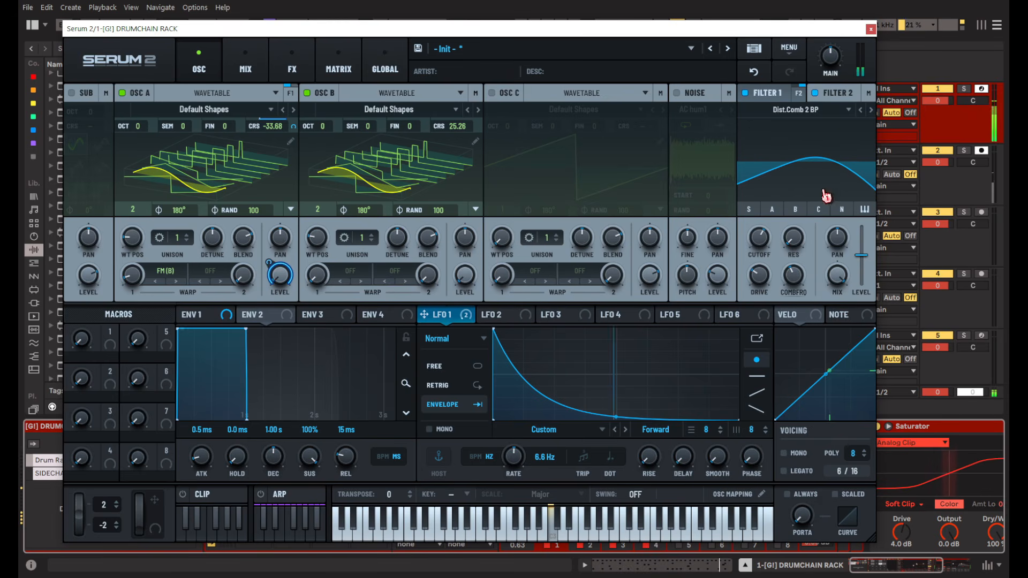
pyautogui.click(815, 94)
pyautogui.click(815, 95)
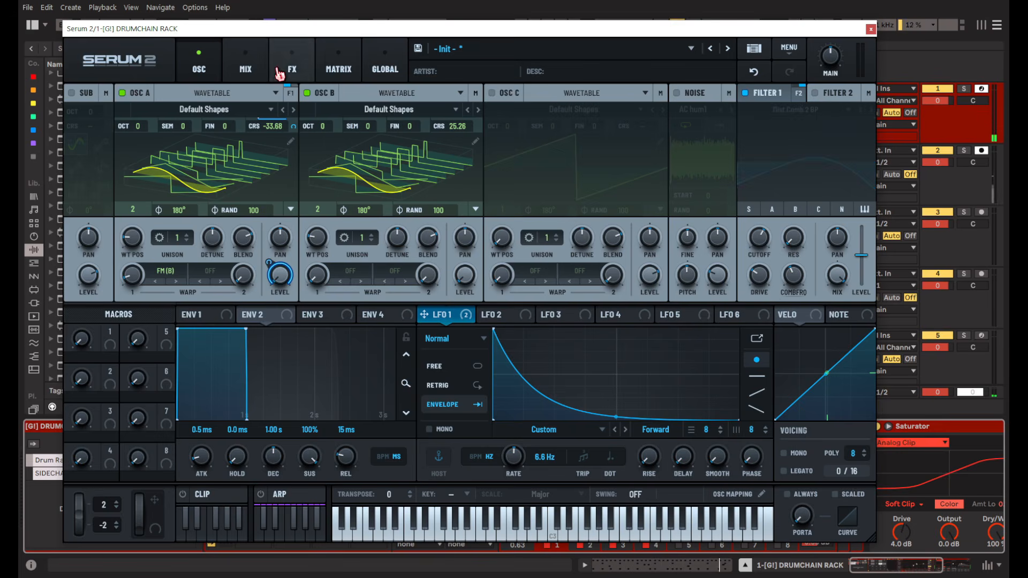
# Add a Distortion effect in Tube mode to the main effects chain.
pyautogui.click(256, 65)
pyautogui.click(288, 60)
pyautogui.click(80, 117)
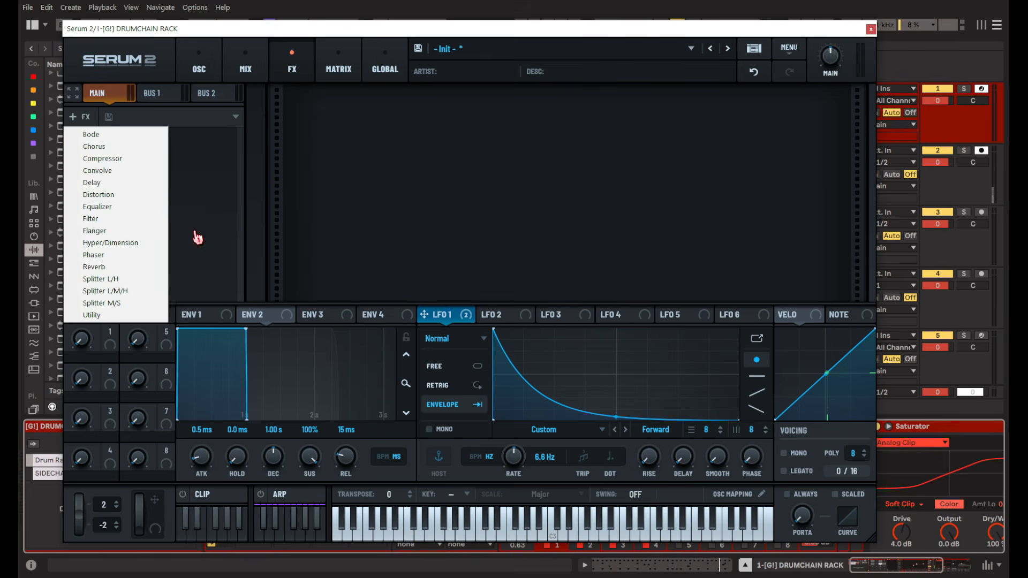
pyautogui.click(127, 195)
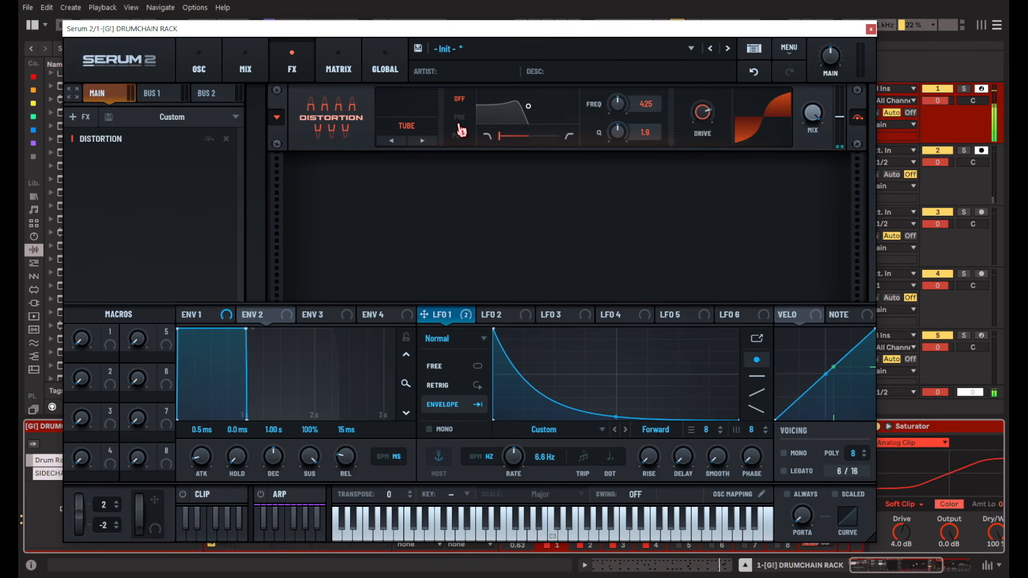
# Add an Equalizer after the Distortion, with its low band as a high-pass filter and Q at 32.
pyautogui.click(79, 117)
pyautogui.click(97, 207)
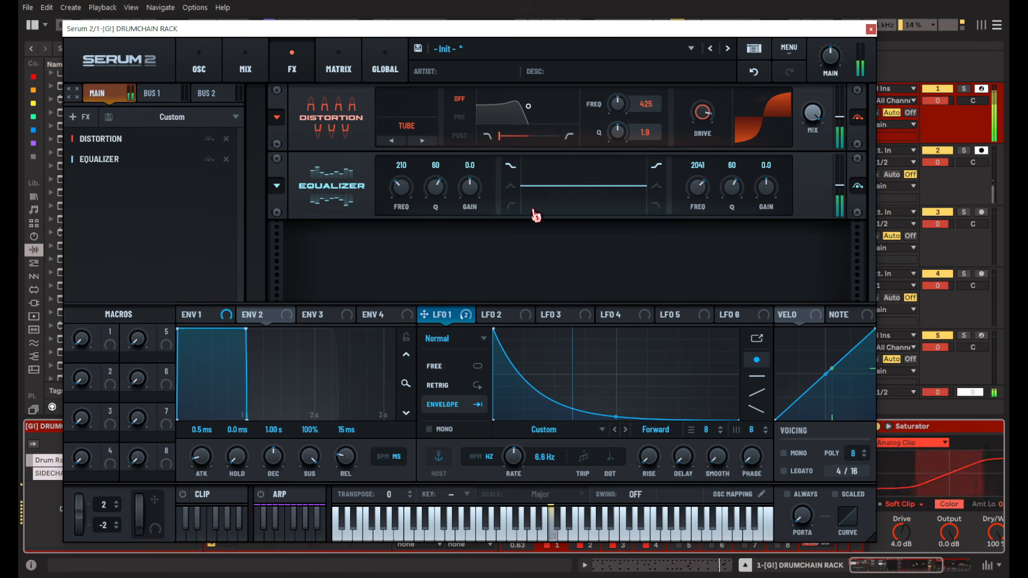
pyautogui.moveTo(439, 194)
pyautogui.moveTo(439, 194); pyautogui.dragTo(437, 232)
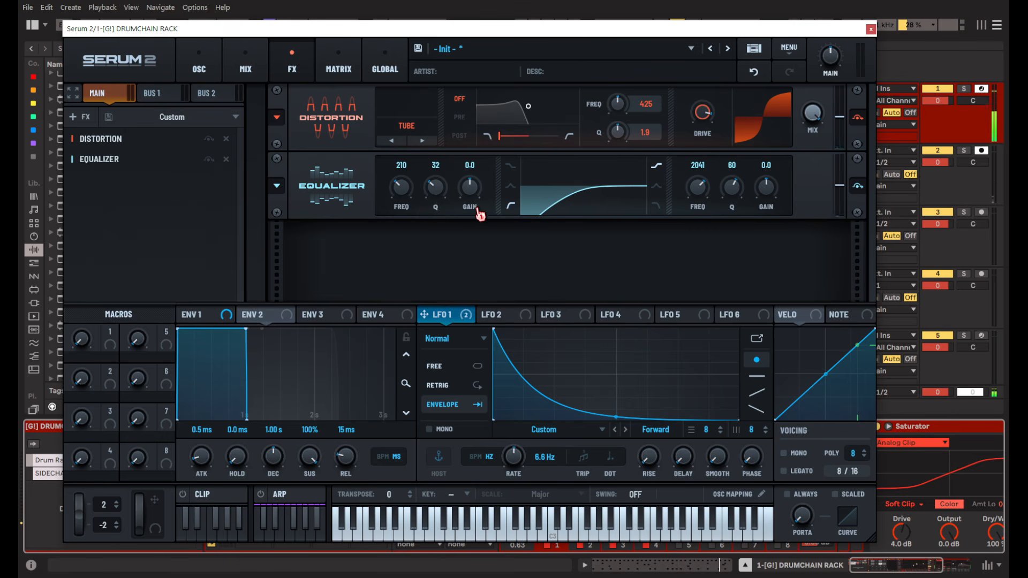
# Add a Convolve effect after the Equalizer with the Hyper1 impulse response and its mix at about 47%.
pyautogui.click(79, 116)
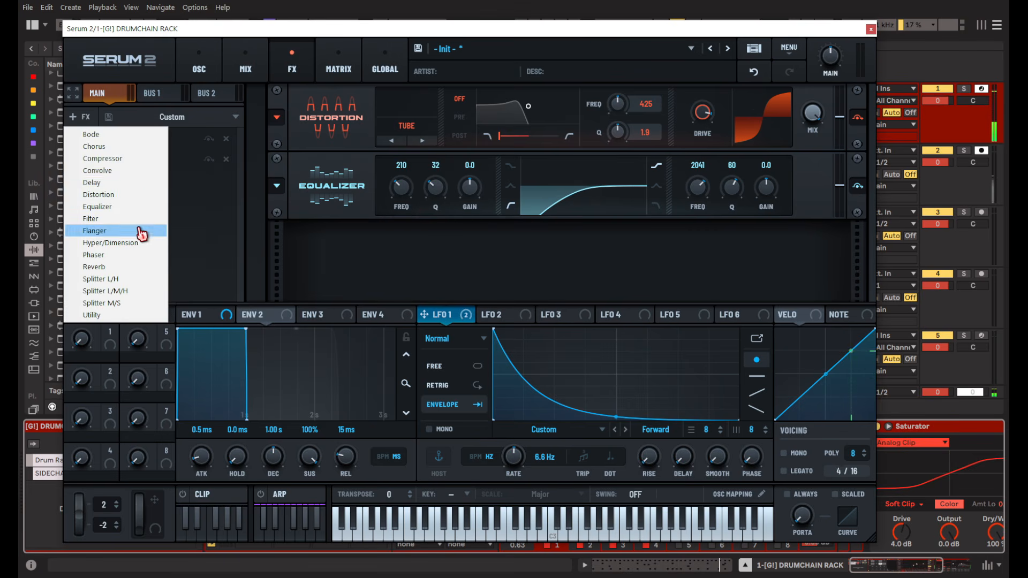
pyautogui.click(134, 170)
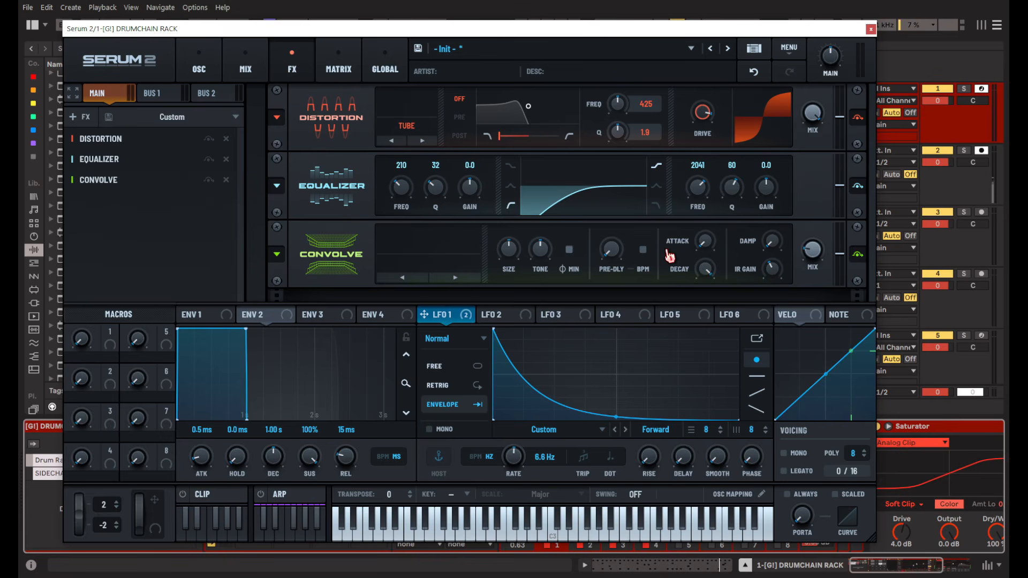
pyautogui.click(442, 252)
pyautogui.moveTo(415, 277)
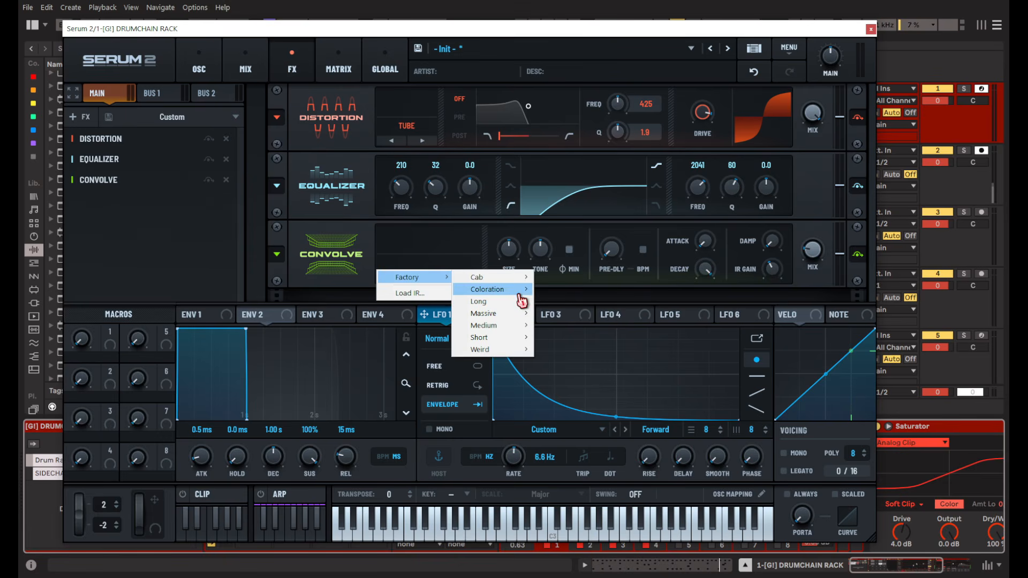
pyautogui.moveTo(521, 303)
pyautogui.moveTo(513, 338)
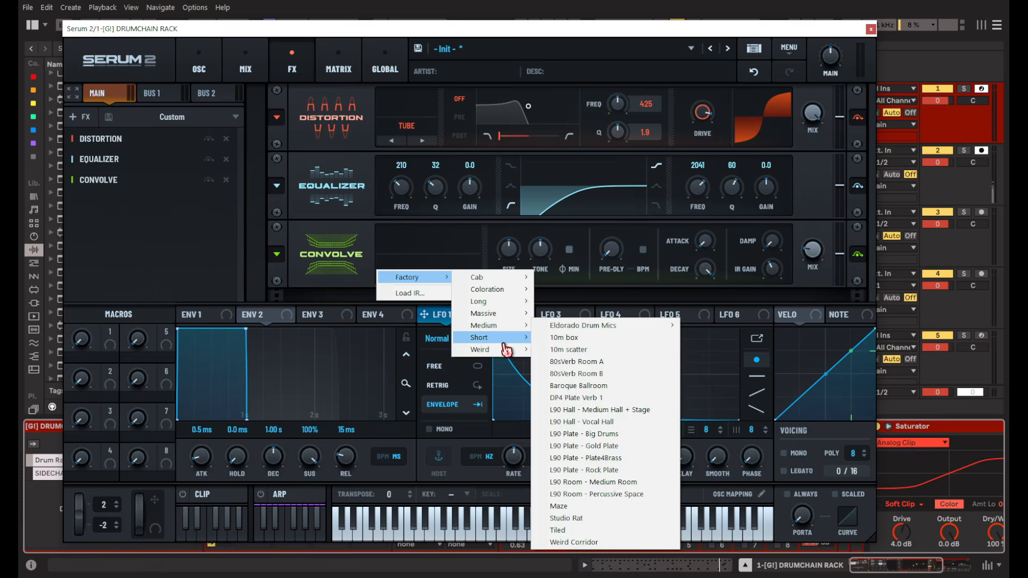
pyautogui.click(568, 121)
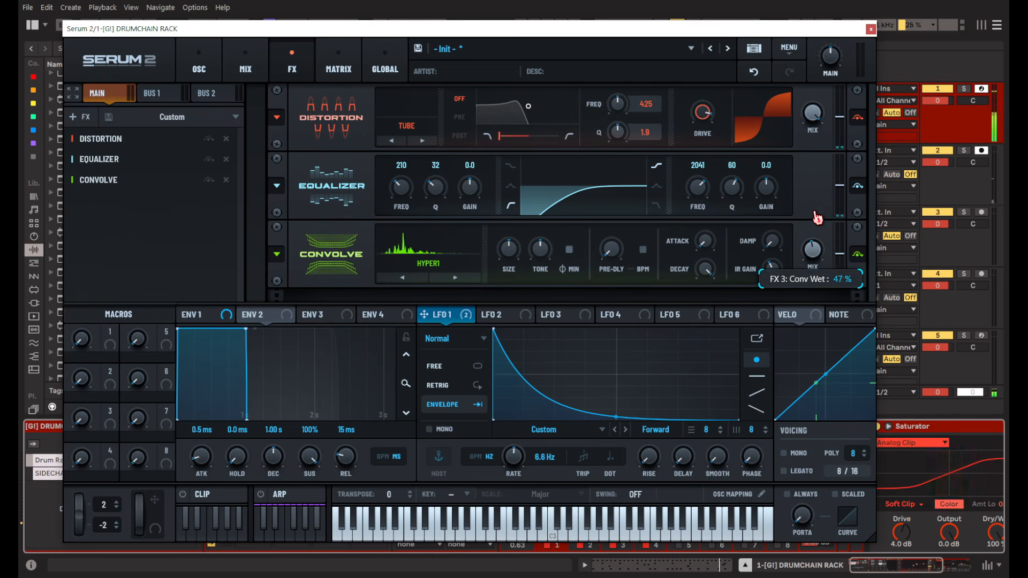
# Adjust the Convolve's size, set its tone to about 48%, and switch its impulse response to Hyper2.
pyautogui.moveTo(560, 260); pyautogui.dragTo(557, 180)
pyautogui.moveTo(533, 280); pyautogui.dragTo(551, 223)
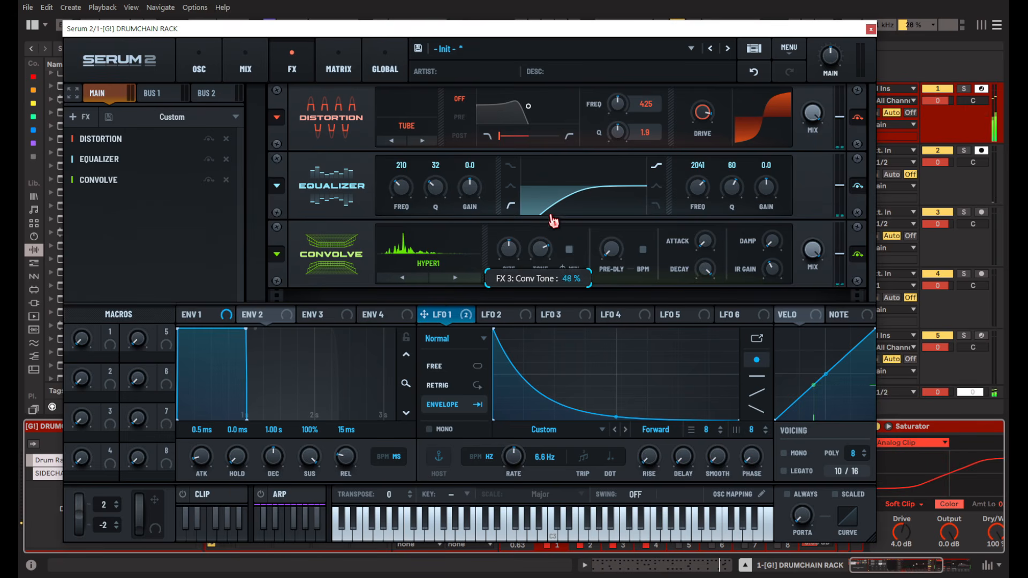
pyautogui.click(461, 279)
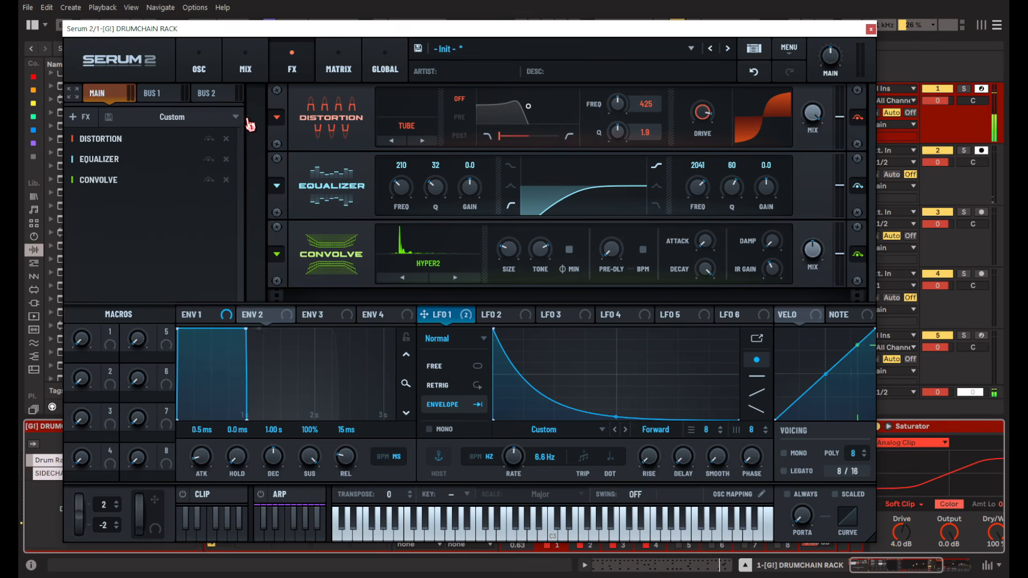
# Add a Bode effect, move it ahead of Convolve, adjust its shift and direction, and close the synth window.
pyautogui.click(78, 117)
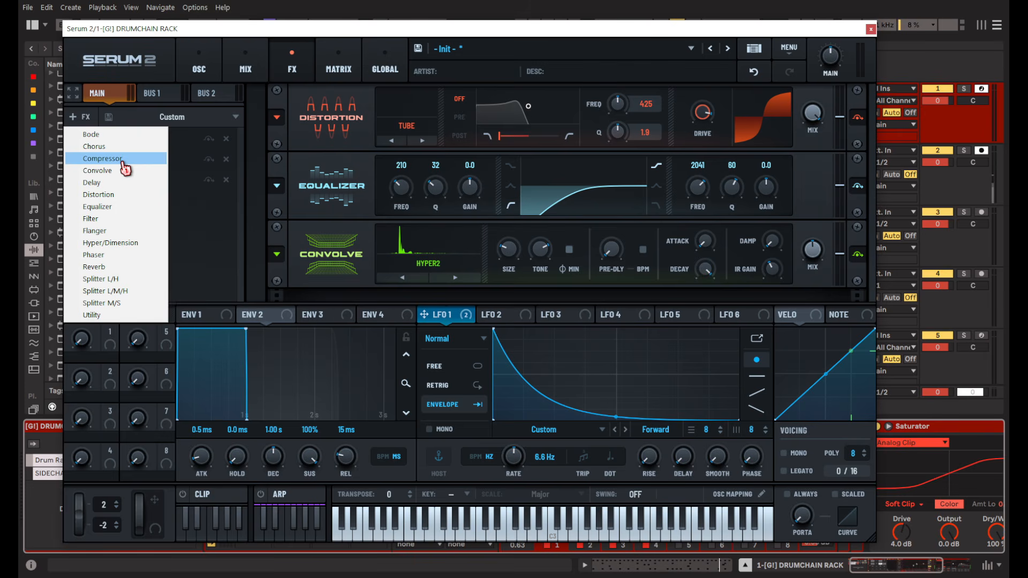
pyautogui.click(120, 135)
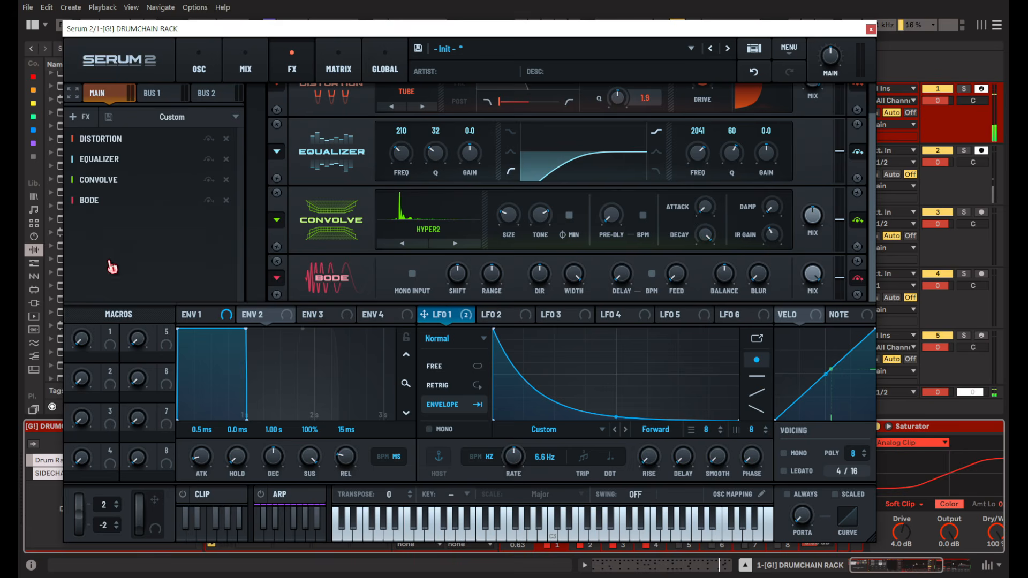
pyautogui.moveTo(137, 209); pyautogui.dragTo(149, 179)
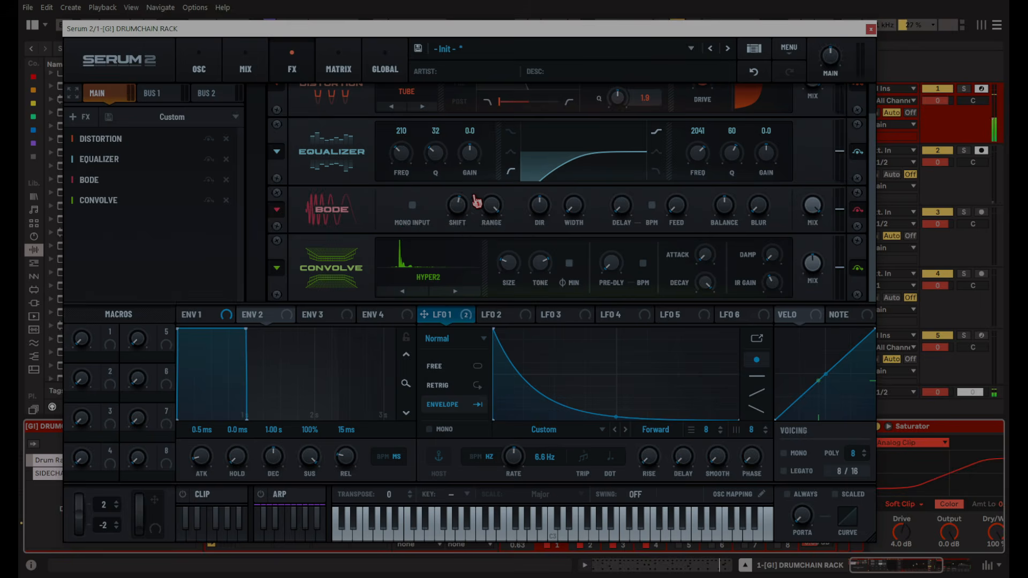
pyautogui.moveTo(471, 198)
pyautogui.mouseDown()
pyautogui.moveTo(466, 179)
pyautogui.moveTo(461, 201)
pyautogui.moveTo(464, 193)
pyautogui.mouseUp()
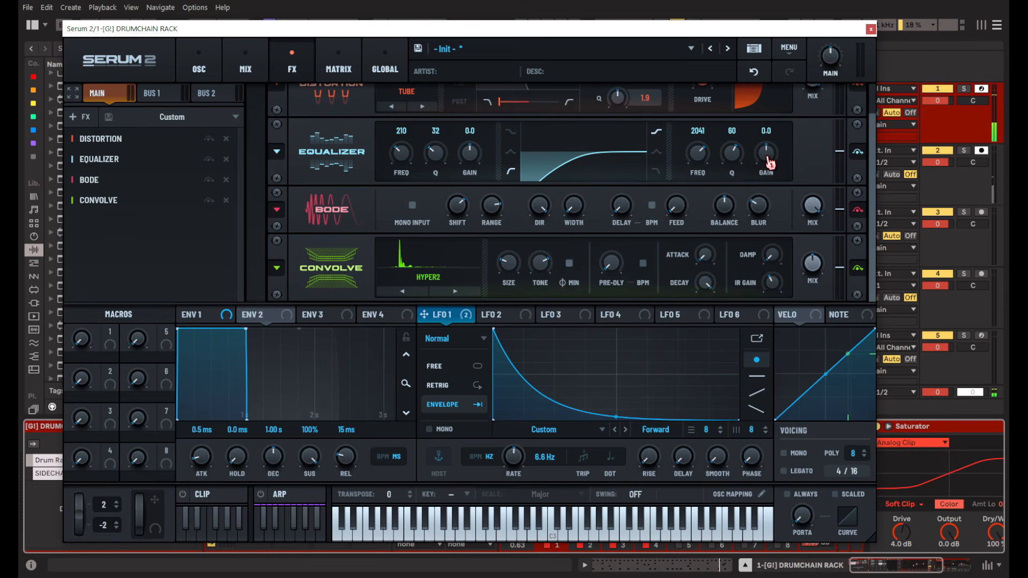
pyautogui.moveTo(767, 158)
pyautogui.mouseDown()
pyautogui.moveTo(767, 130)
pyautogui.moveTo(759, 151)
pyautogui.moveTo(759, 142)
pyautogui.mouseUp()
pyautogui.click(871, 30)
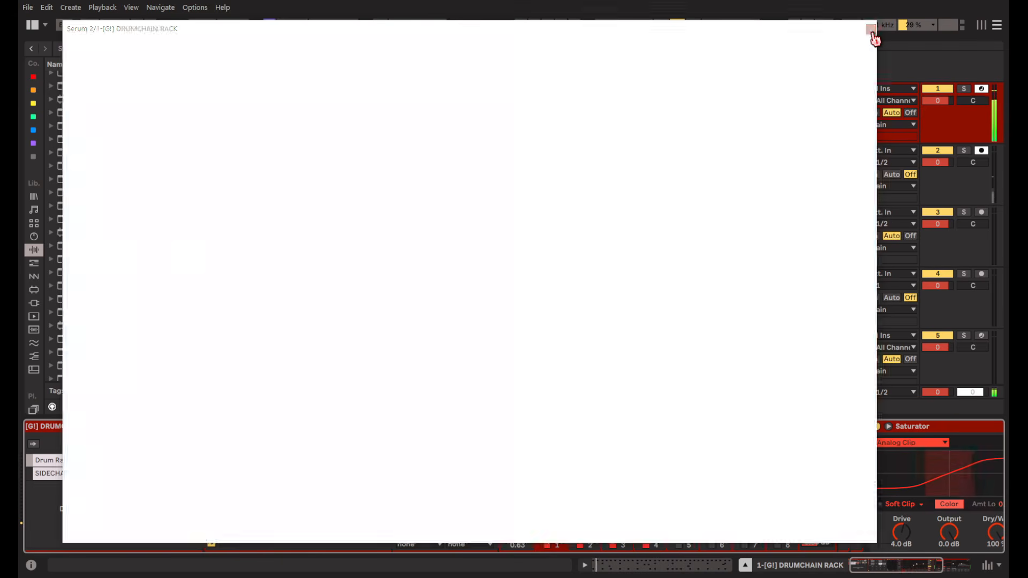
# Stop playback, arm the Serum 2 track, and select its range from 9.3.1 to 17.1.1 in the arrangement.
pyautogui.scroll(4, 397, 124)
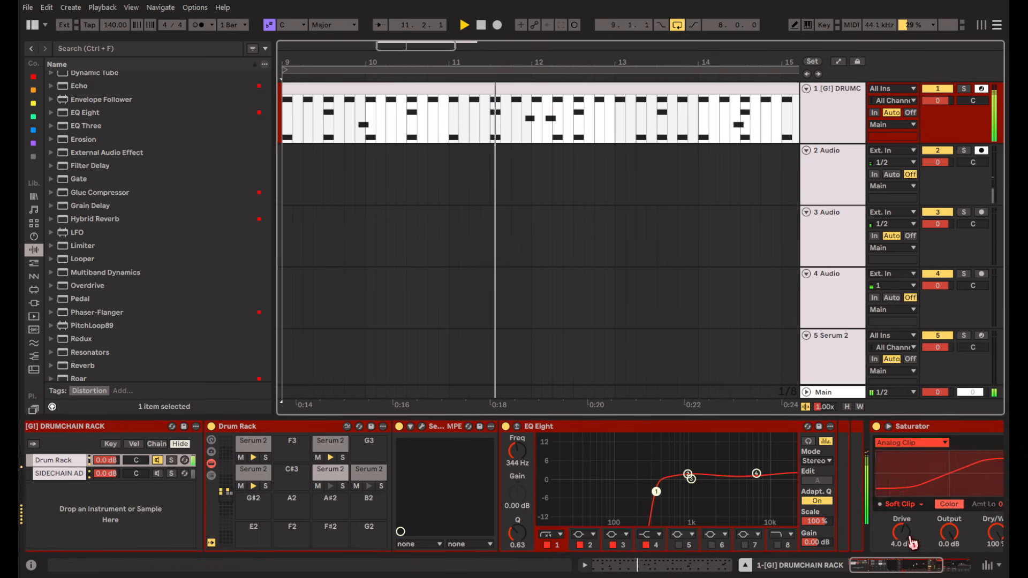
pyautogui.moveTo(913, 544); pyautogui.dragTo(908, 545)
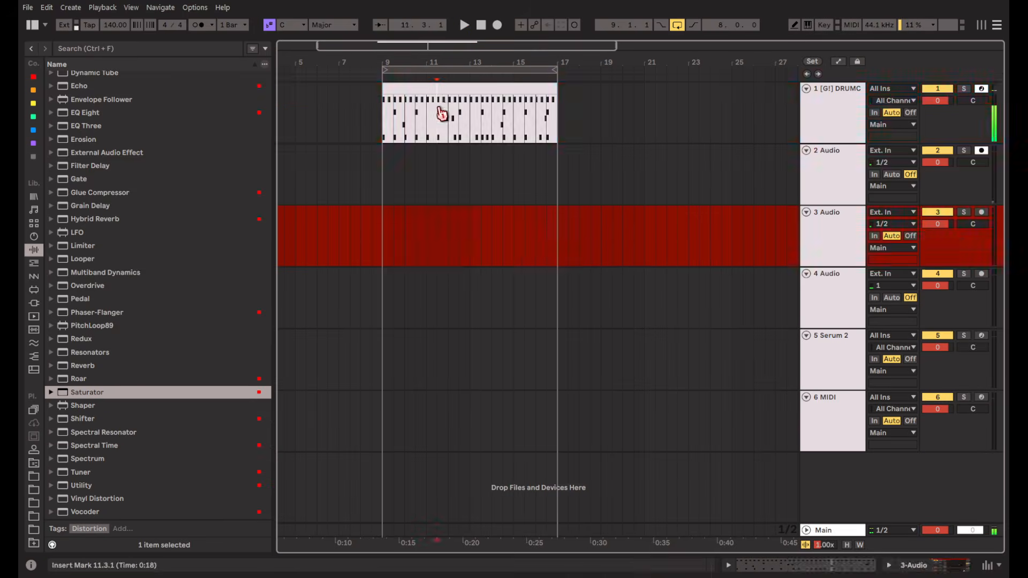
pyautogui.click(448, 92)
pyautogui.click(862, 362)
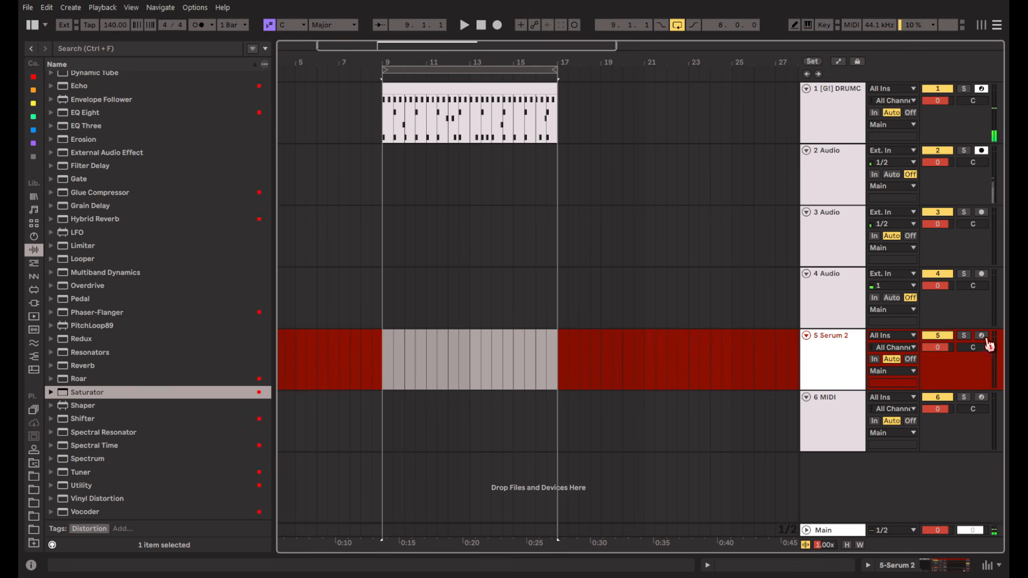
pyautogui.click(987, 338)
pyautogui.moveTo(560, 355); pyautogui.dragTo(393, 357)
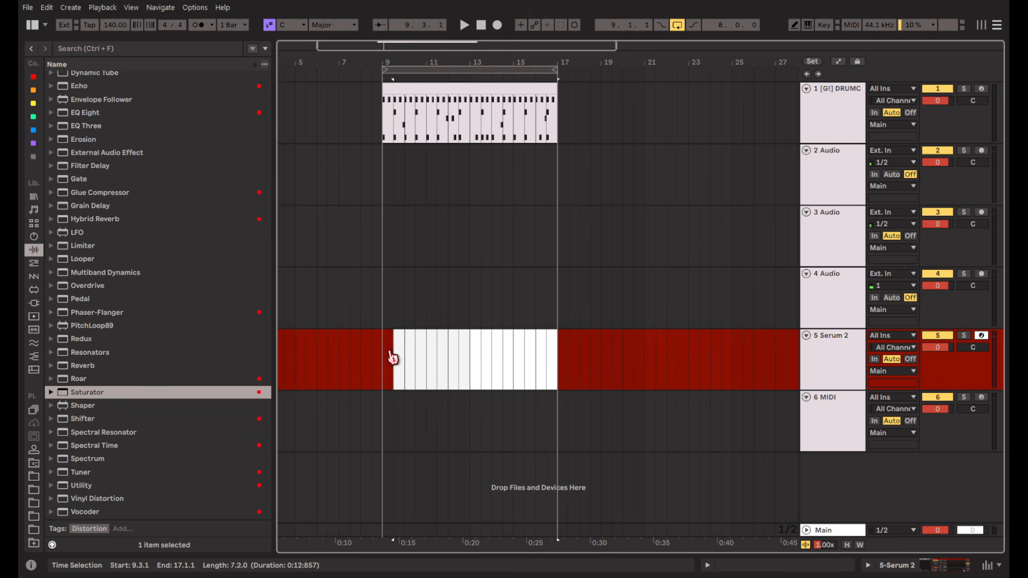
# Show the devices of the Serum 2 track and open its initialized Serum 2 instance.
pyautogui.hotkey('shift', 'Tab')
pyautogui.hotkey('ctrl', 'alt', 'p')
pyautogui.scroll(-3, 921, 332)
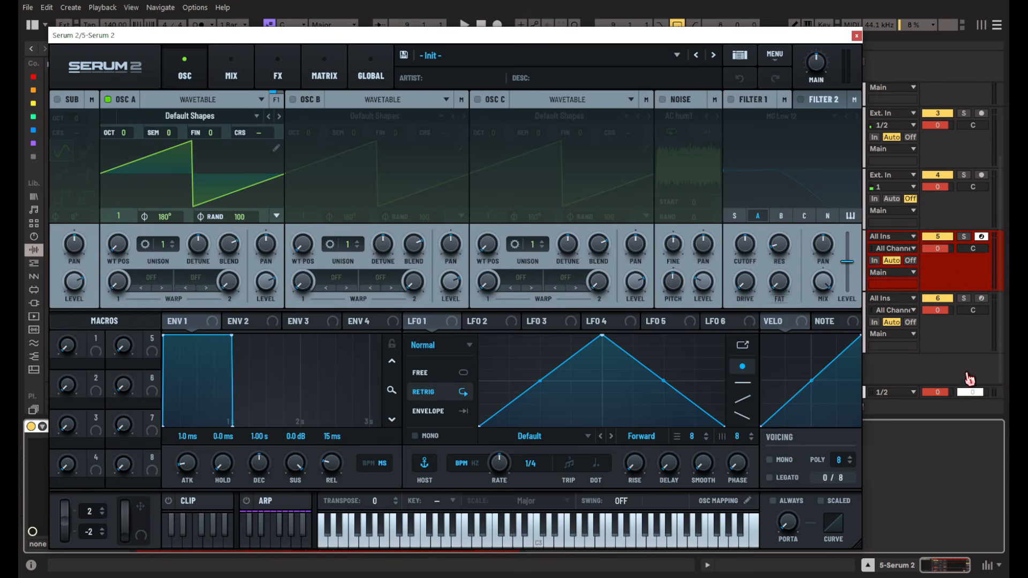
pyautogui.click(965, 272)
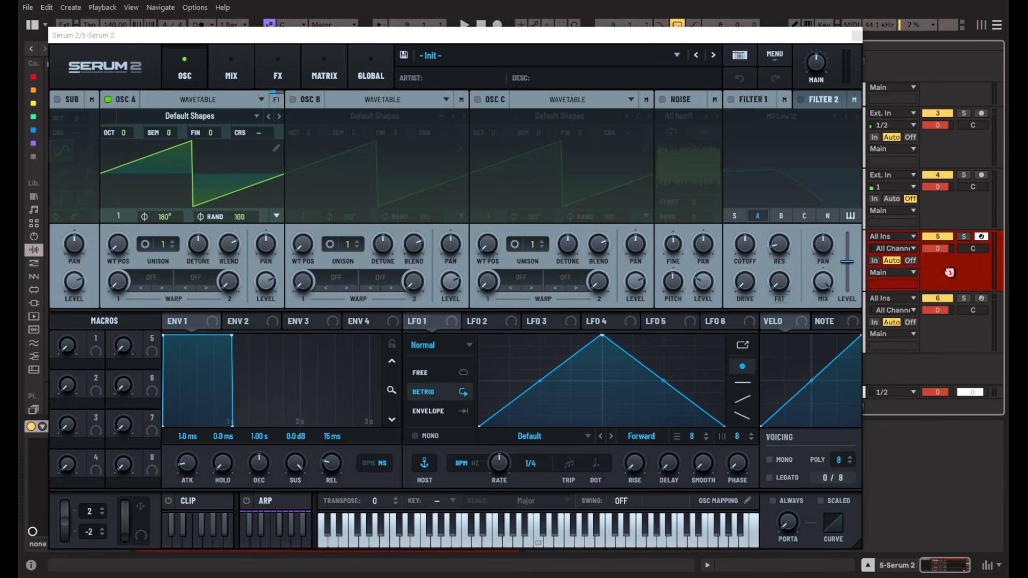
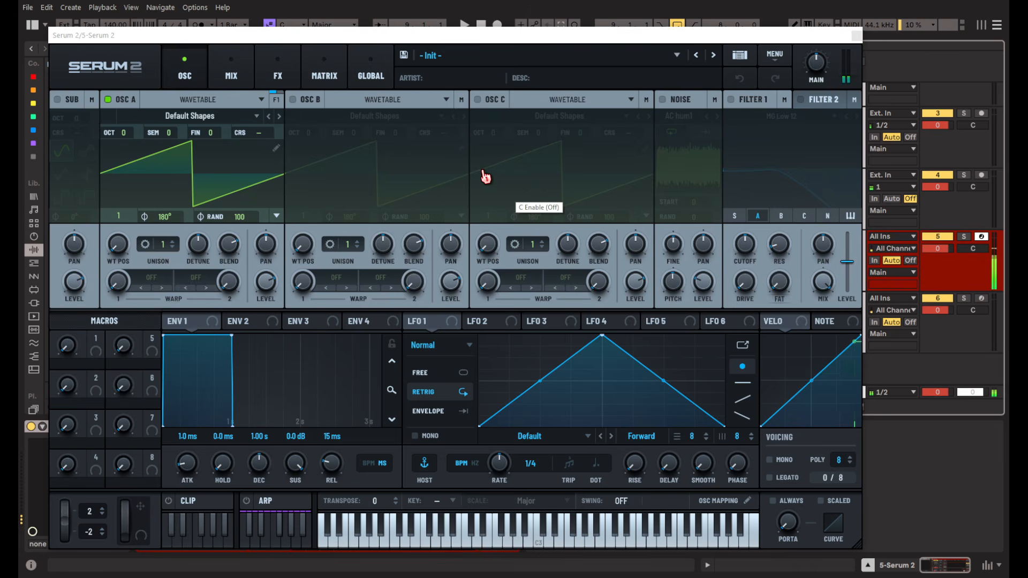
# Set Osc A to wavetable position 2 and assign FM (B) as its first warp mode.
pyautogui.moveTo(500, 44); pyautogui.dragTo(531, 42)
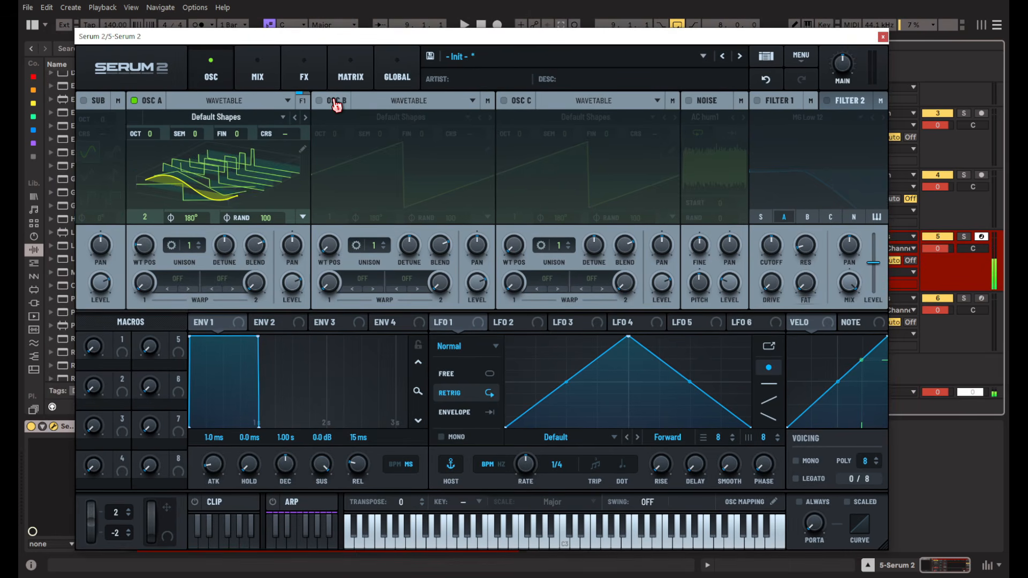
pyautogui.click(198, 299)
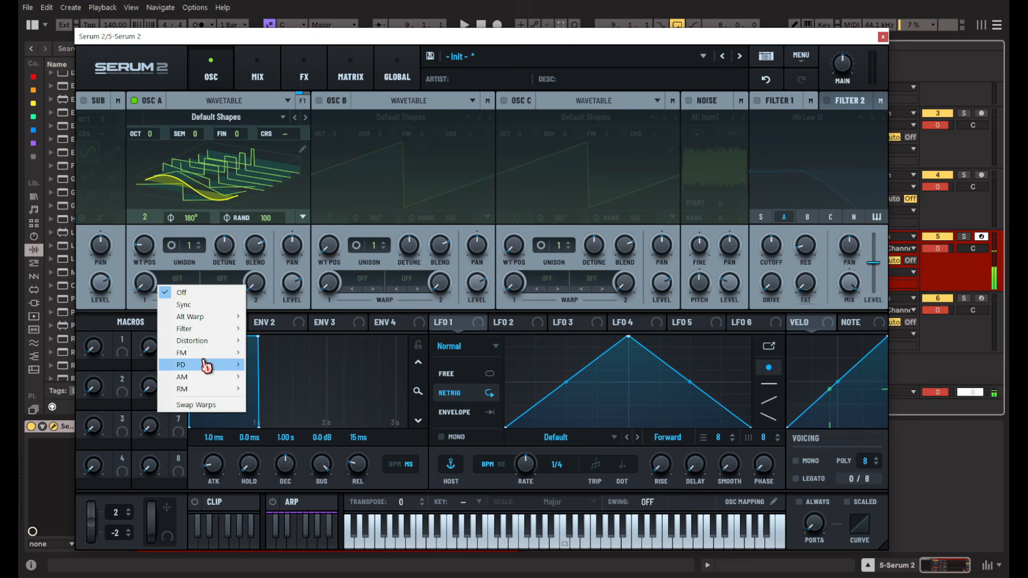
pyautogui.moveTo(225, 351)
pyautogui.click(289, 353)
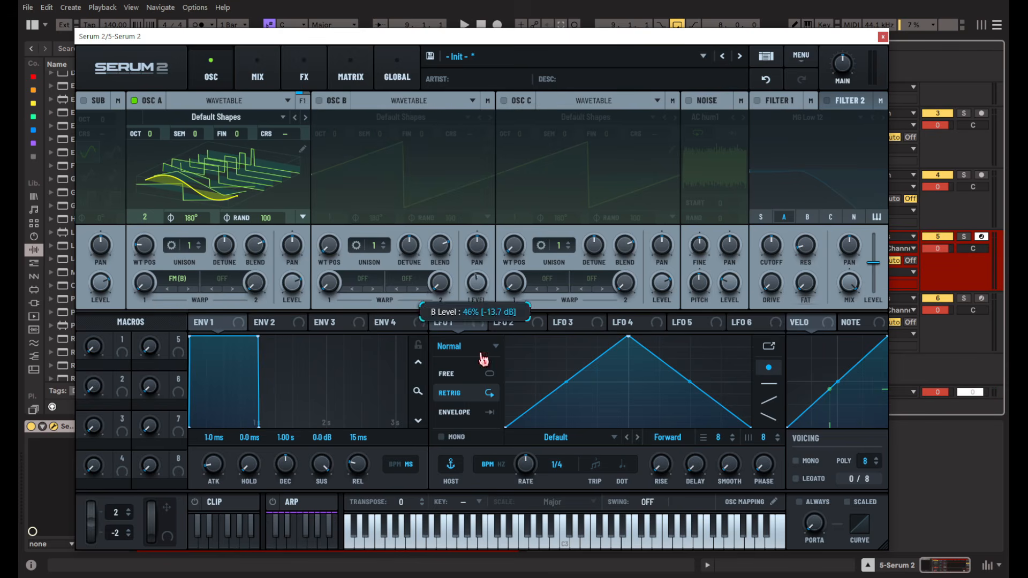
# Enable Osc B, turn its level down, and switch its wavetable display to the 3D view.
pyautogui.click(342, 103)
pyautogui.moveTo(479, 303); pyautogui.dragTo(482, 327)
pyautogui.click(418, 171)
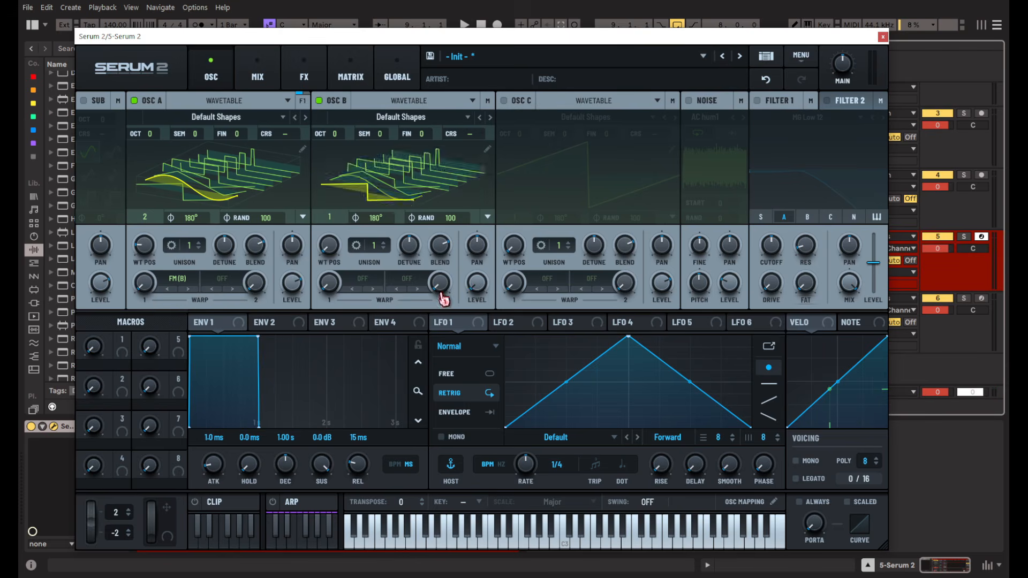
# Test Osc A's FM warp at about 50% and raise Osc B's octave to +3.
pyautogui.moveTo(142, 284); pyautogui.dragTo(142, 282)
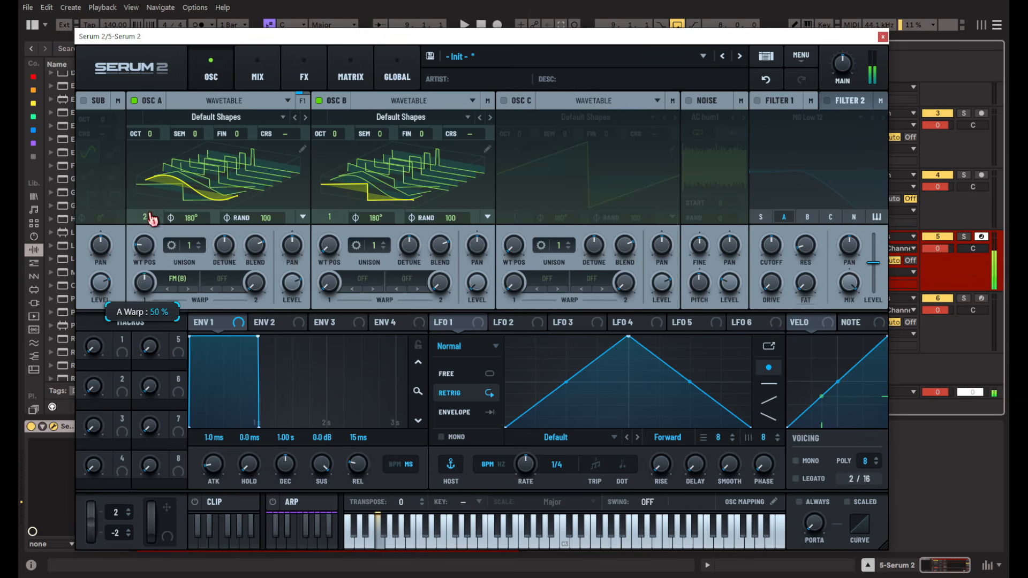
pyautogui.moveTo(334, 134); pyautogui.dragTo(333, 130)
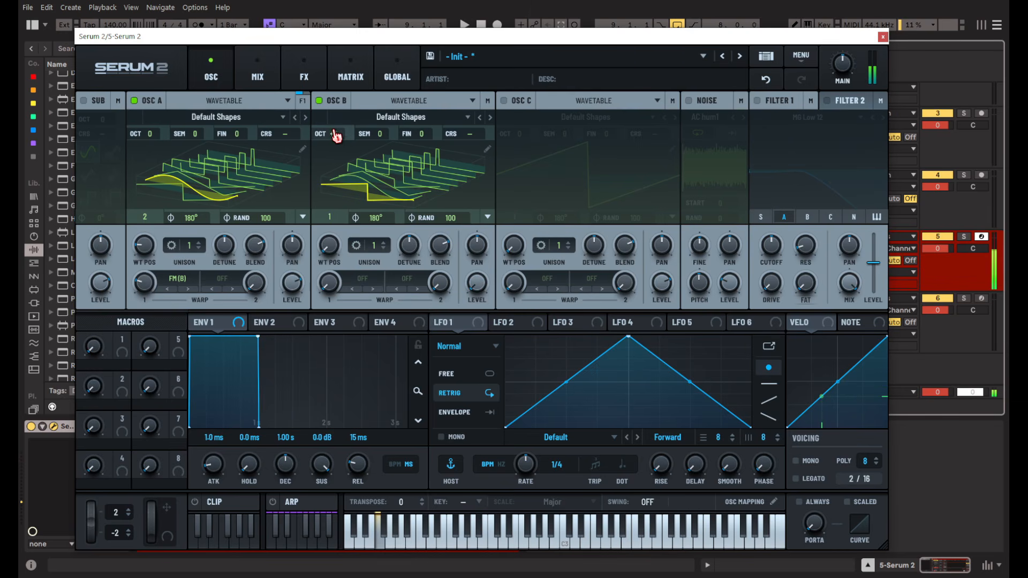
pyautogui.scroll(1, 342, 138)
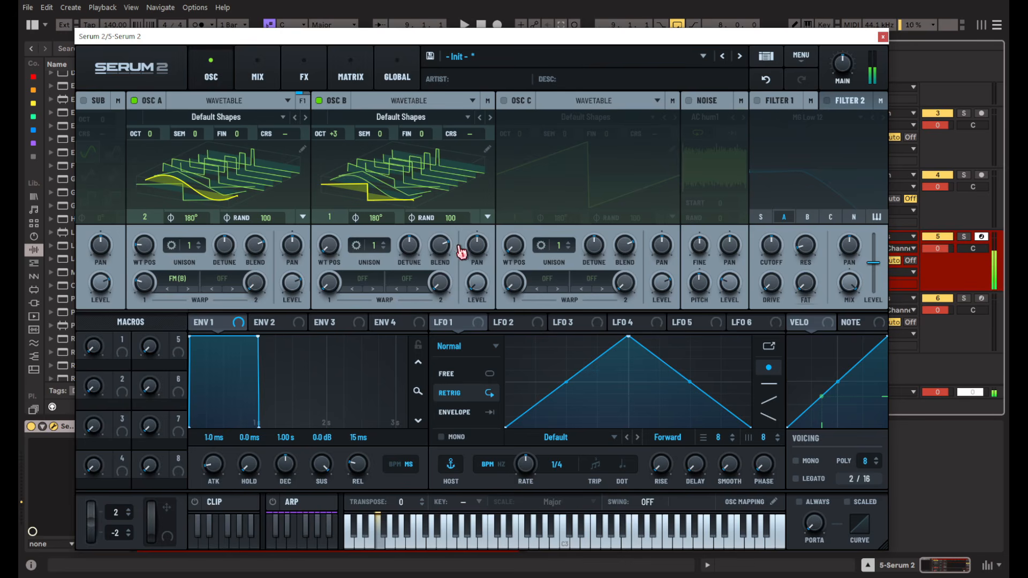
# Try the AM Sine Harmonics wavetable in Osc B and sweep its wavetable position.
pyautogui.click(425, 117)
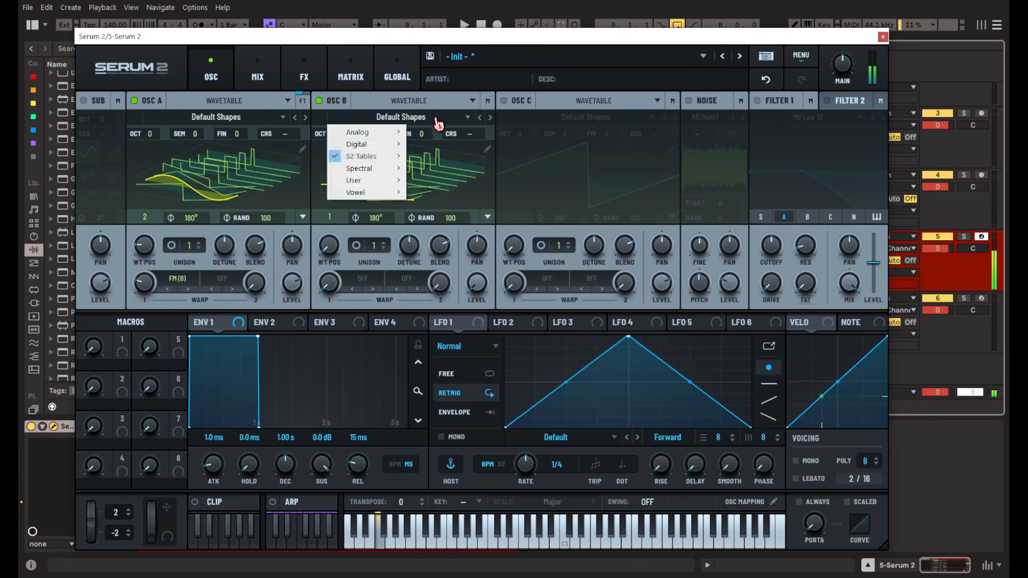
pyautogui.moveTo(393, 160)
pyautogui.moveTo(471, 171)
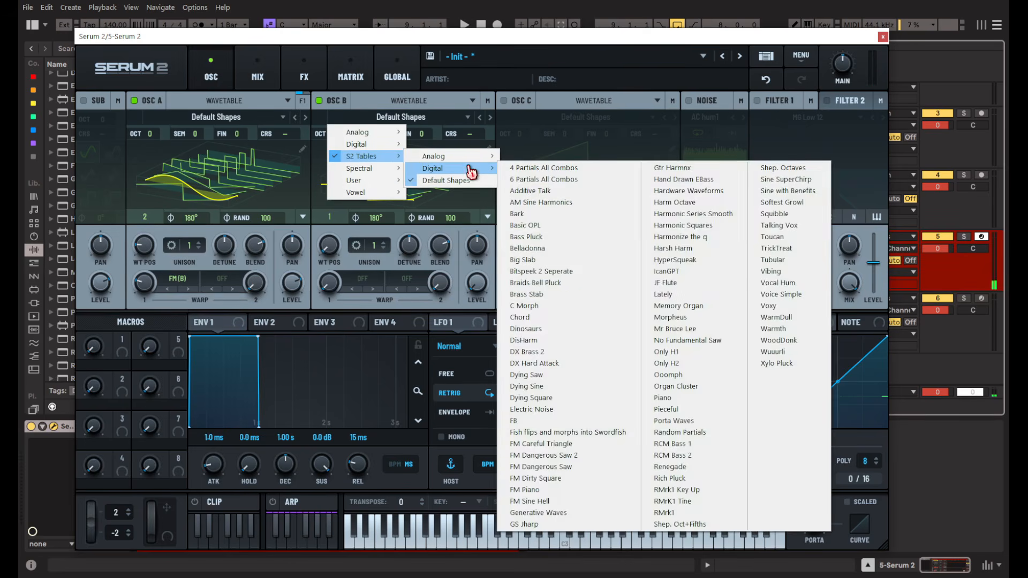
pyautogui.click(544, 202)
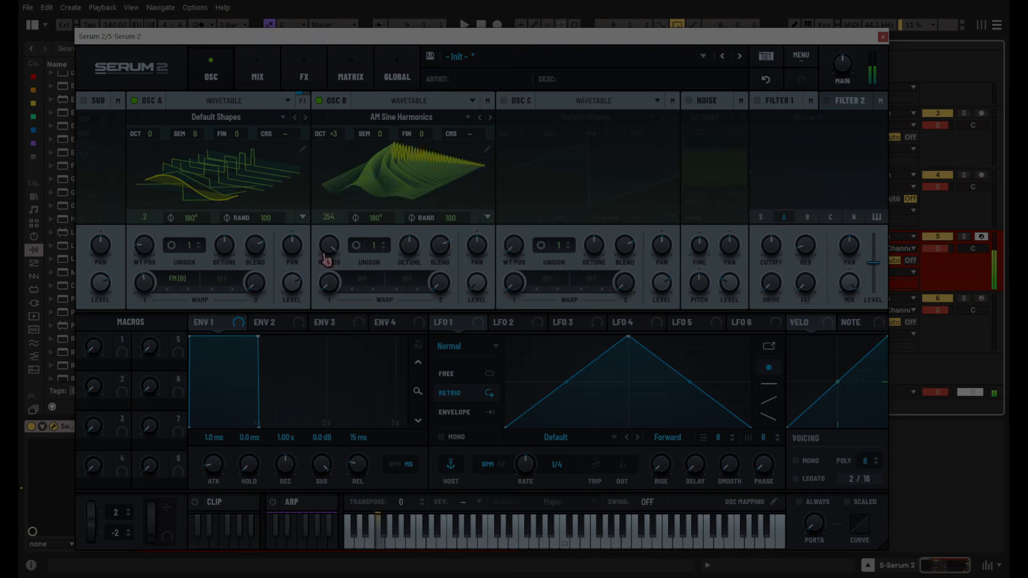
pyautogui.moveTo(324, 255); pyautogui.dragTo(311, 321)
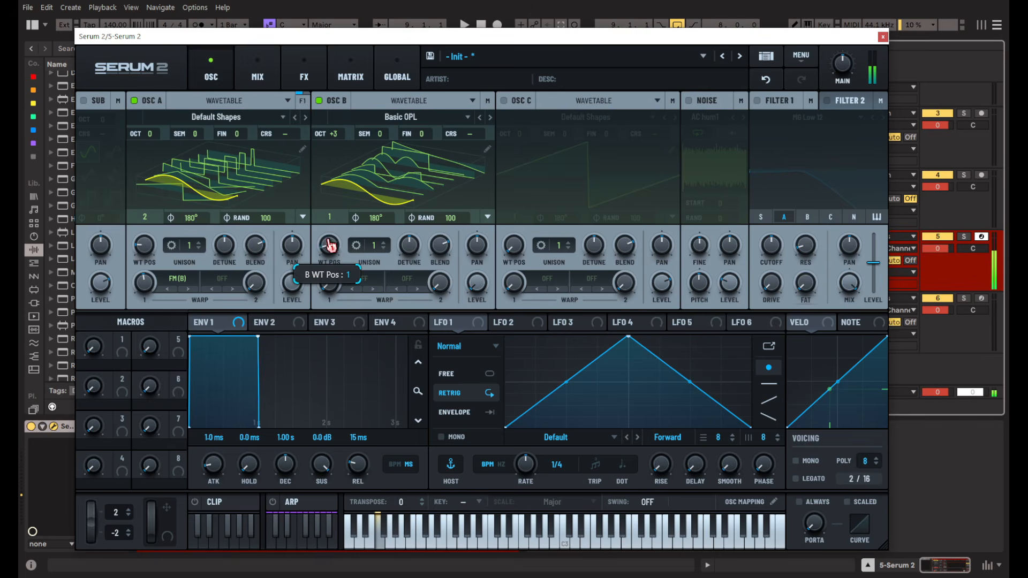
# Use the Basic OPL wavetable in Osc B at position 5 and lower Osc A's FM warp amount.
pyautogui.moveTo(331, 245); pyautogui.dragTo(351, 195)
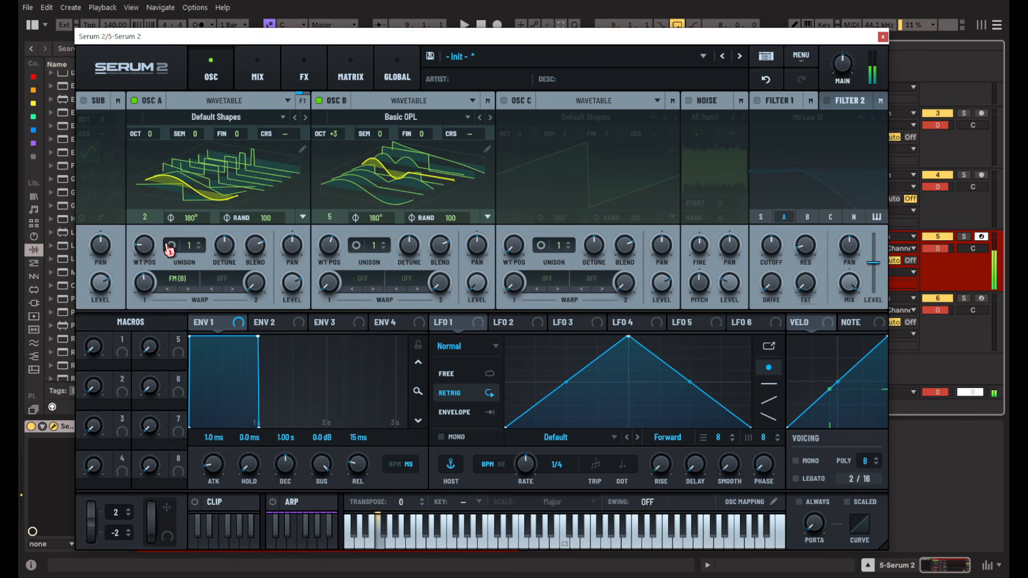
pyautogui.moveTo(143, 282); pyautogui.dragTo(151, 317)
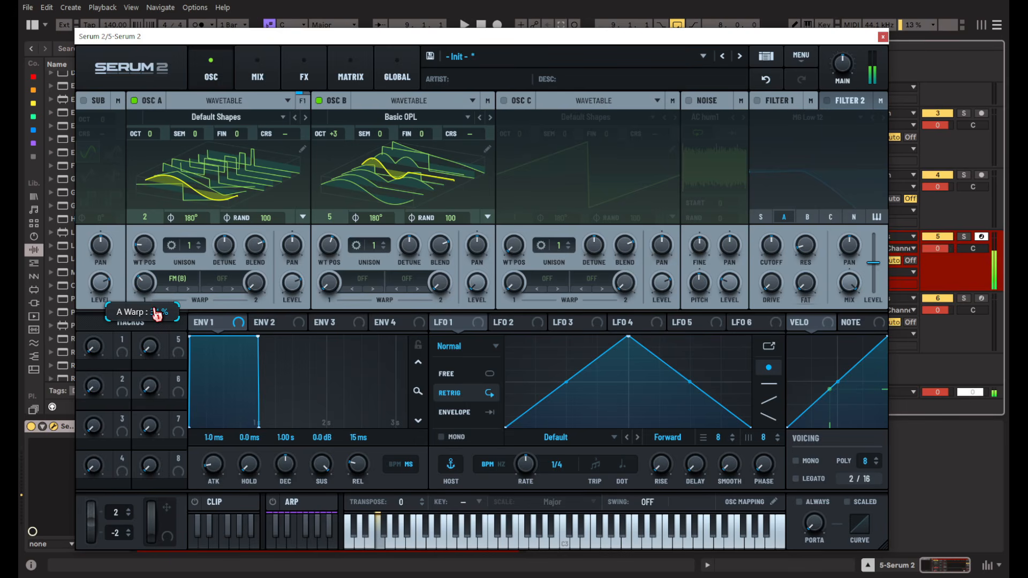
# Reshape LFO 1 into a fast rise with a curved decay in Envelope mode and assign it to oscillator A's FM warp.
pyautogui.moveTo(154, 311); pyautogui.dragTo(152, 316)
pyautogui.moveTo(571, 385); pyautogui.dragTo(570, 412)
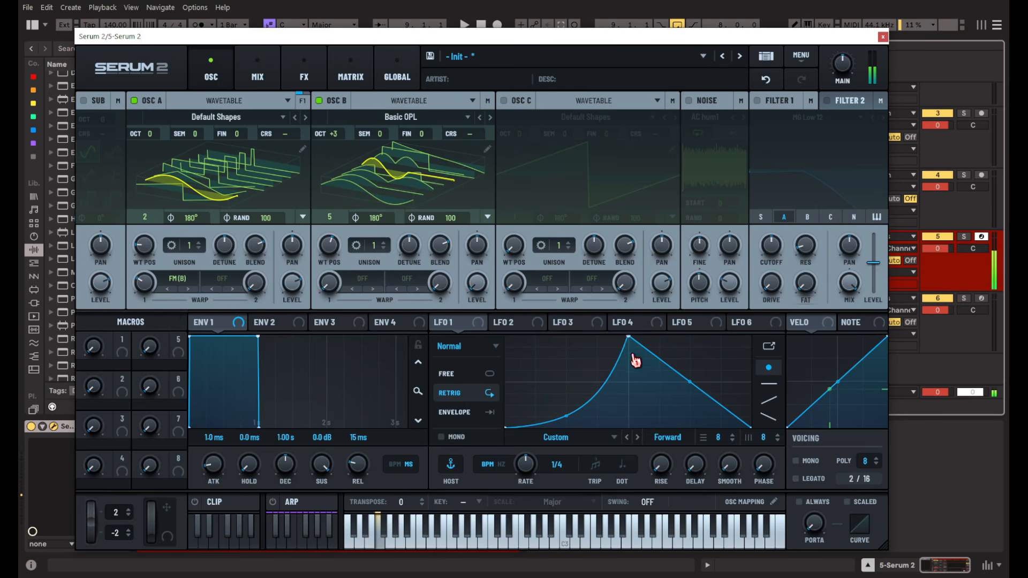
pyautogui.moveTo(631, 340); pyautogui.dragTo(539, 332)
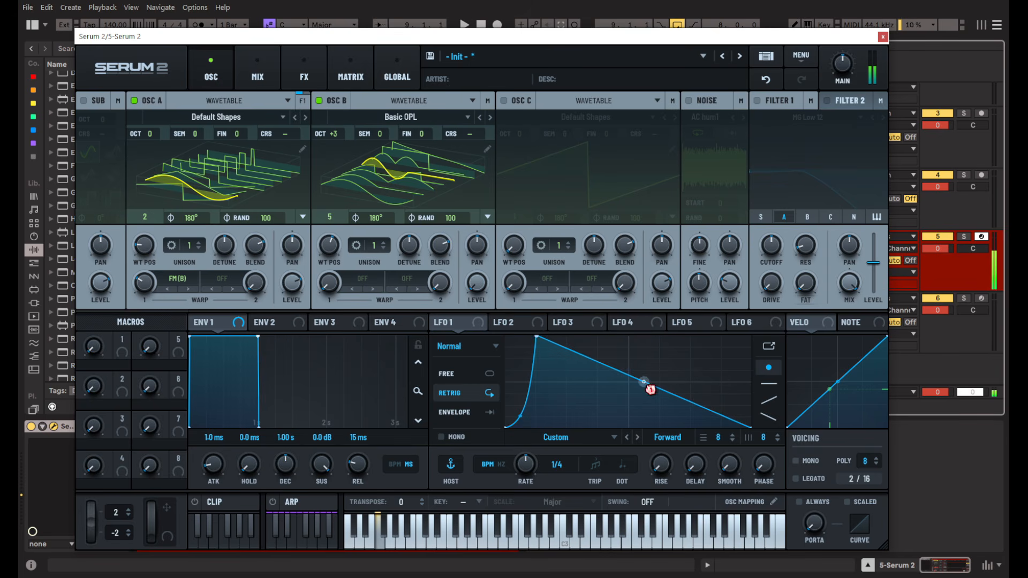
pyautogui.moveTo(650, 390); pyautogui.dragTo(645, 402)
pyautogui.click(488, 412)
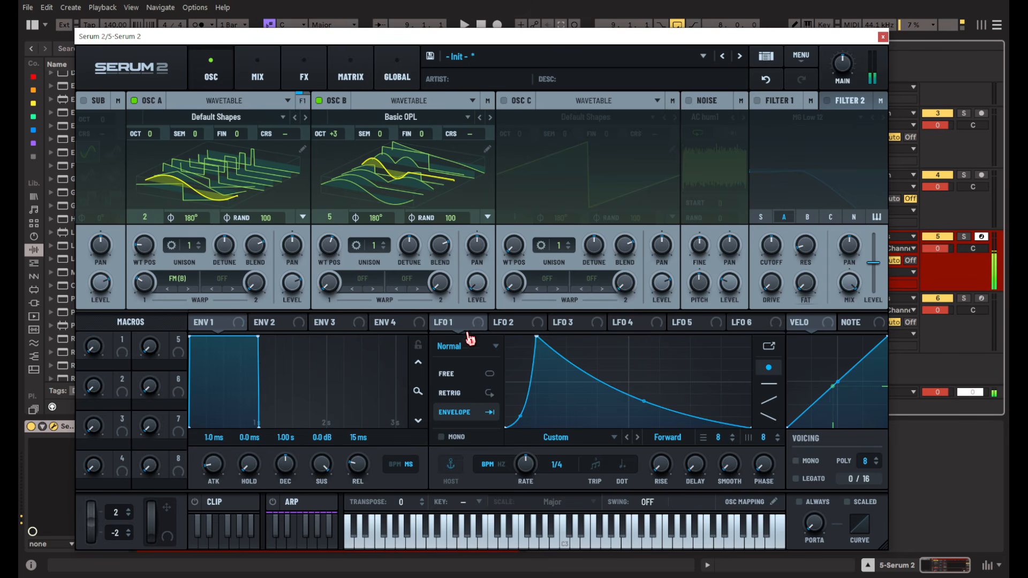
pyautogui.moveTo(455, 323); pyautogui.dragTo(139, 283)
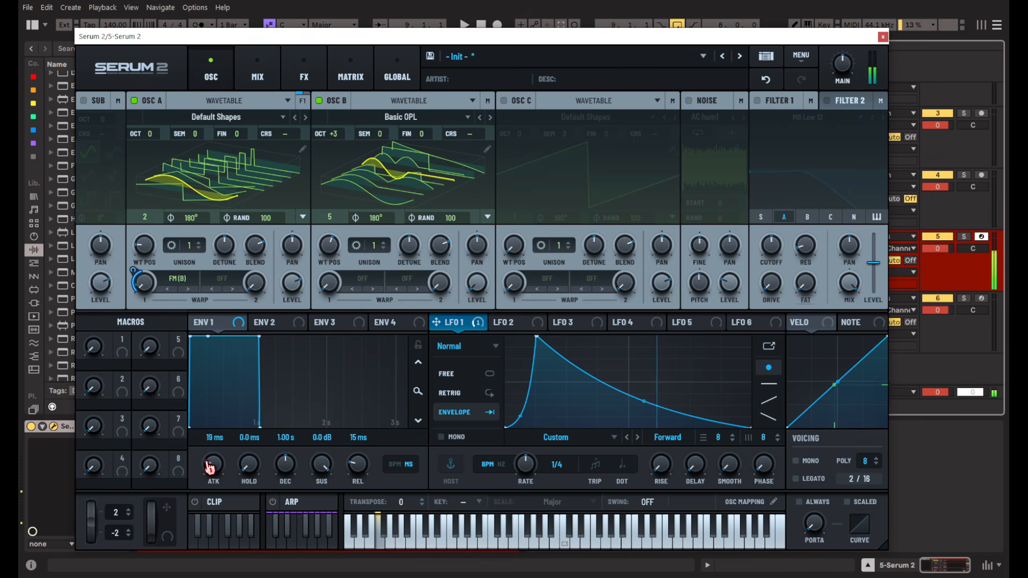
# Set envelope 1's attack to about 61 ms and release to about 237 ms, and enable mono voicing.
pyautogui.moveTo(209, 467); pyautogui.dragTo(211, 460)
pyautogui.moveTo(354, 475); pyautogui.dragTo(353, 469)
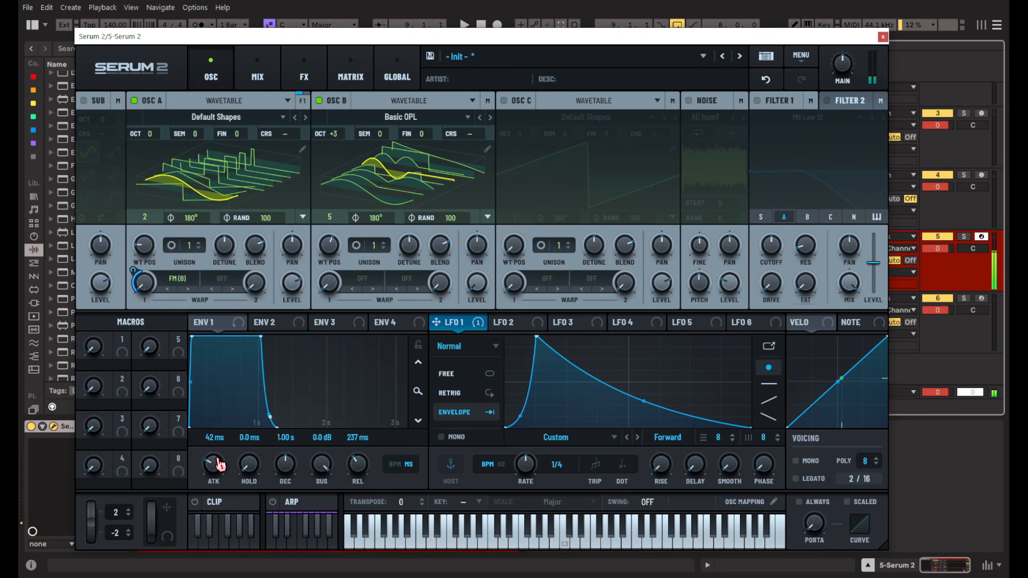
pyautogui.moveTo(219, 464); pyautogui.dragTo(215, 466)
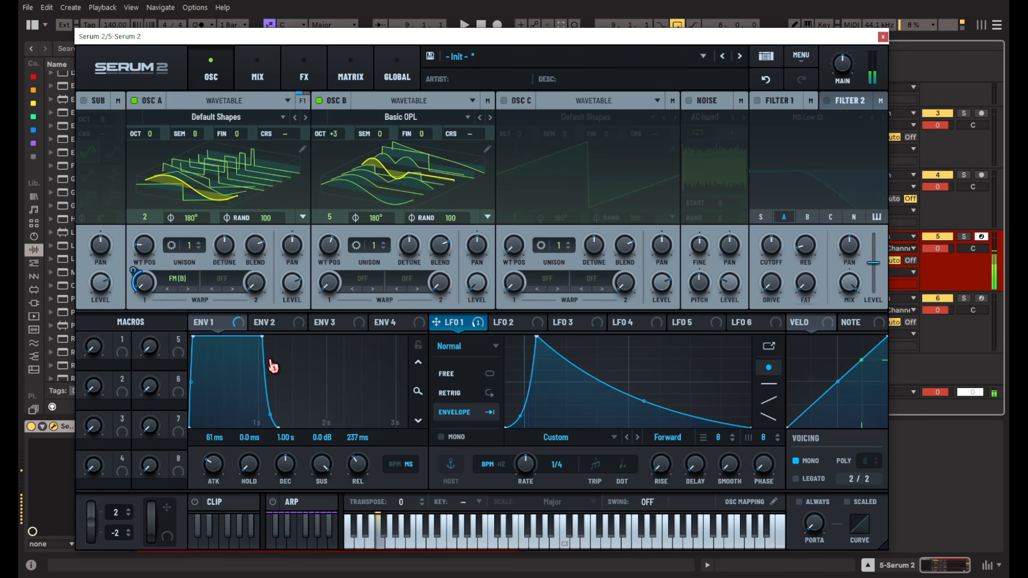
# Audition oscillator B's wavetables from Basic OPL through Bass Pluck to Big Slab while varying the wavetable position.
pyautogui.moveTo(336, 249); pyautogui.dragTo(347, 227)
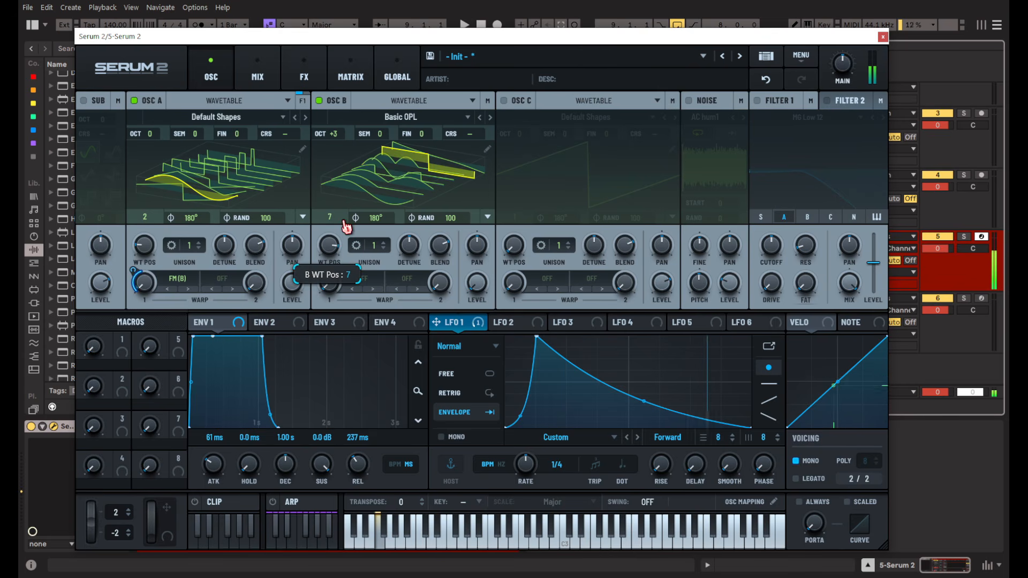
pyautogui.click(491, 118)
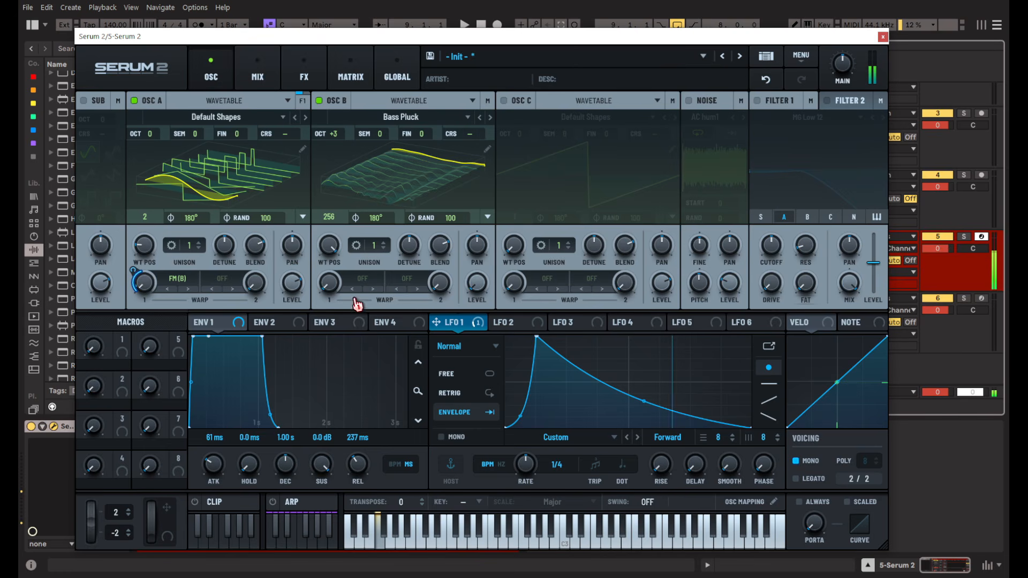
pyautogui.click(490, 117)
pyautogui.moveTo(324, 271); pyautogui.dragTo(311, 322)
pyautogui.click(491, 118)
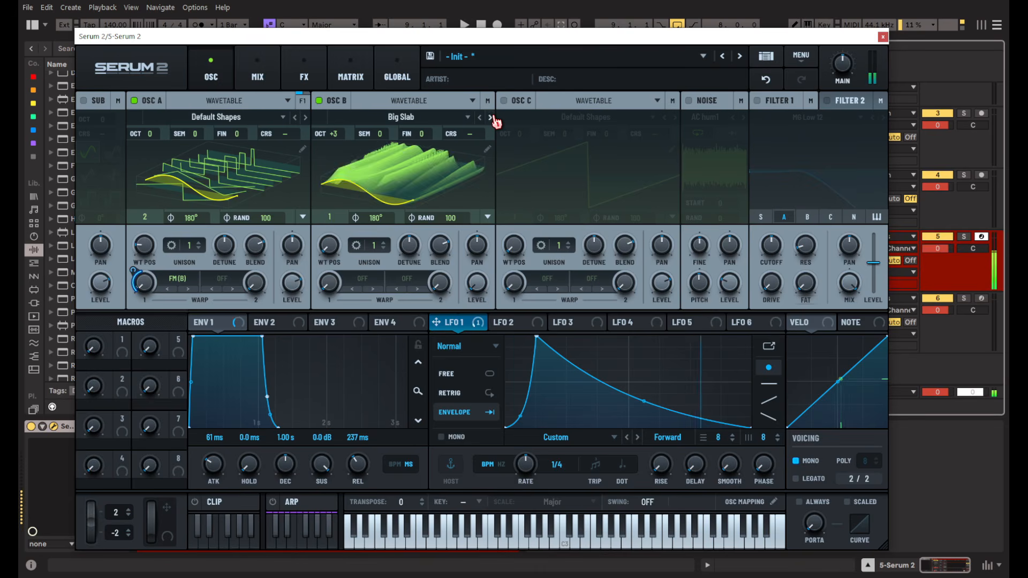
# Switch oscillator B to the DX Hard Attack wavetable at octave +2 with its wavetable position at 1.
pyautogui.click(491, 117)
pyautogui.moveTo(328, 252); pyautogui.dragTo(304, 326)
pyautogui.click(479, 117)
pyautogui.click(491, 118)
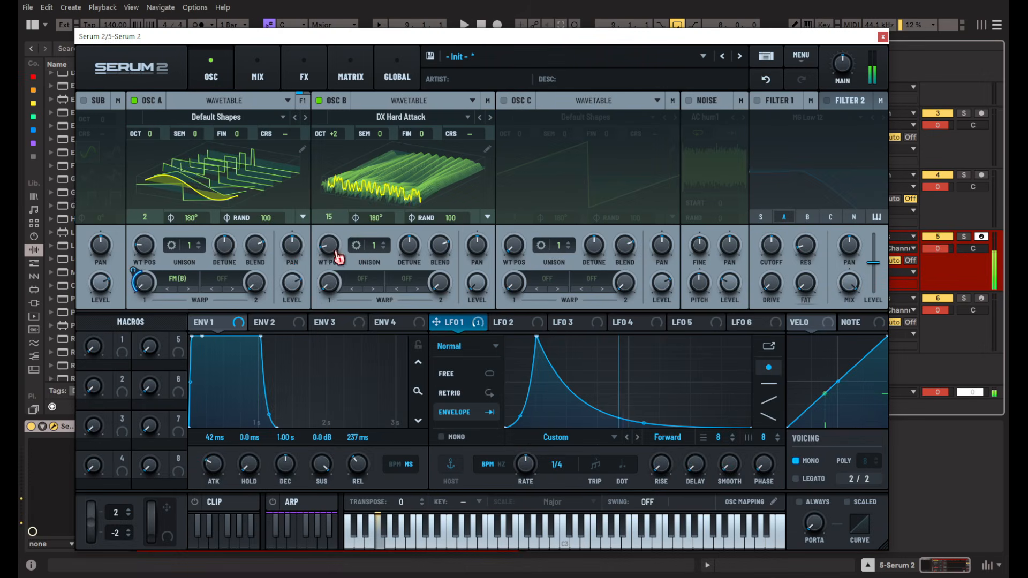
pyautogui.moveTo(339, 259); pyautogui.dragTo(318, 283)
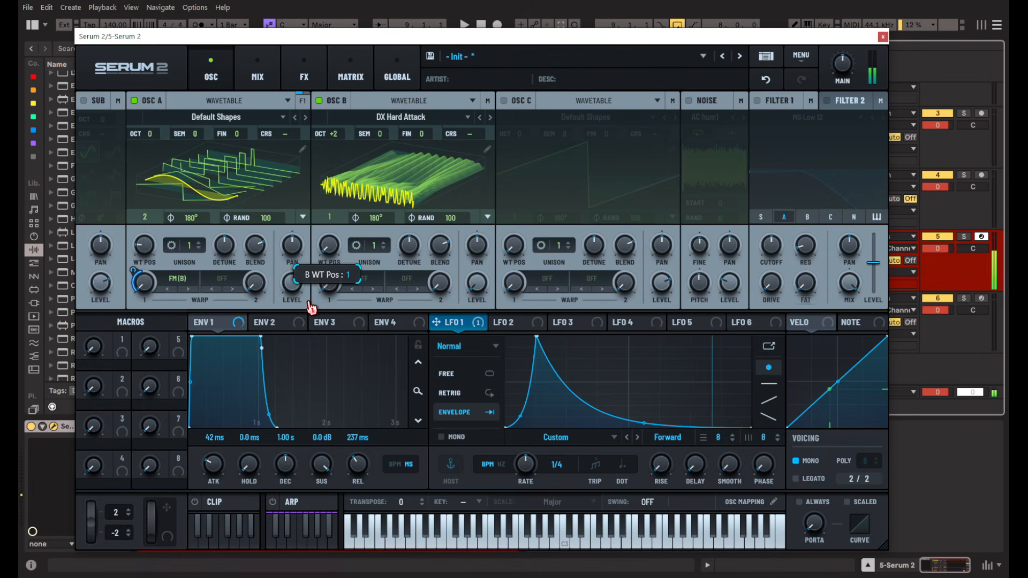
# Apply the Odd/Even warp to oscillator B and set its amount to about 90%.
pyautogui.click(366, 277)
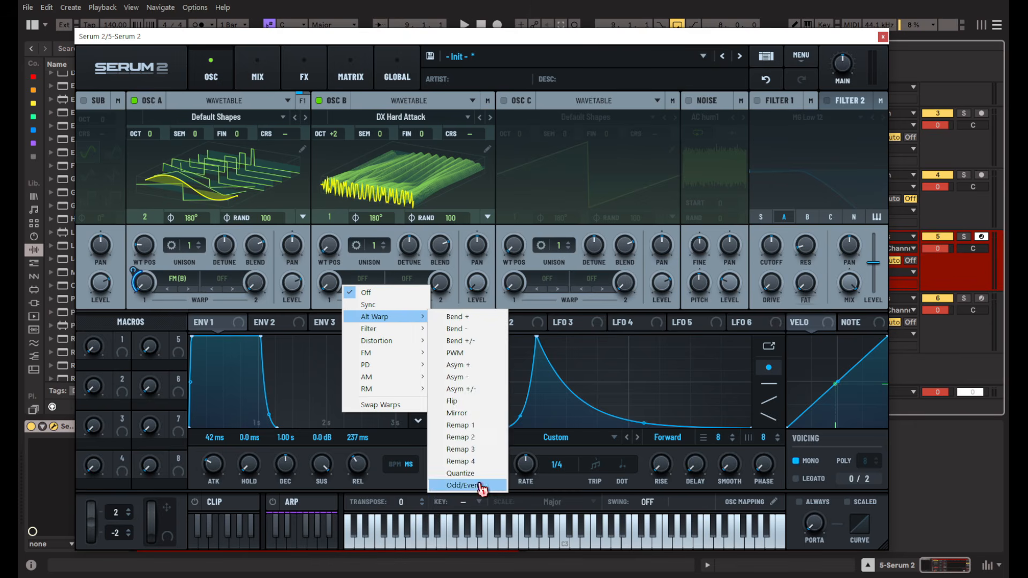
pyautogui.click(481, 488)
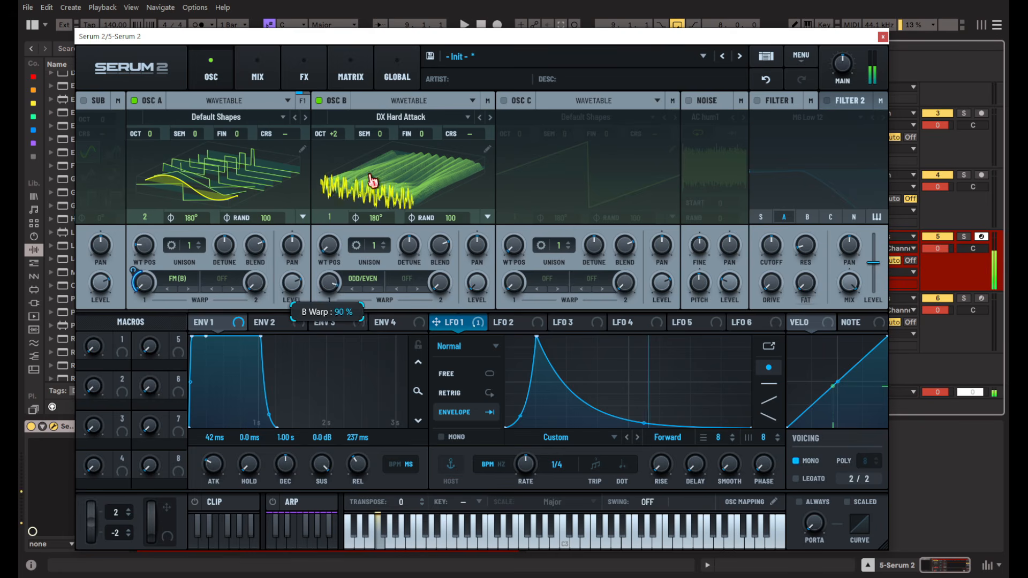
# Switch oscillator B to the Dying Saw wavetable and raise its wavetable position toward the upper end.
pyautogui.click(480, 119)
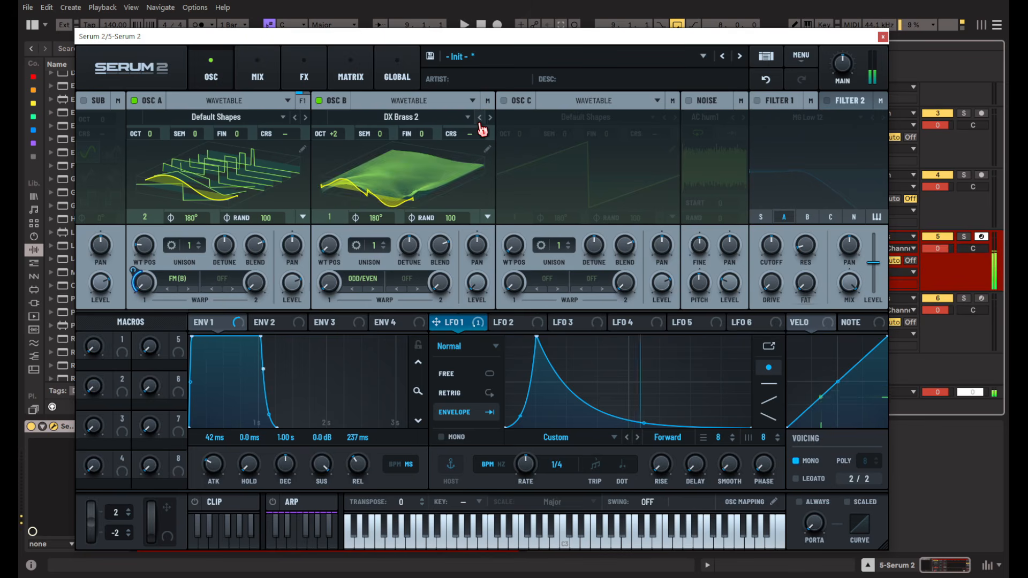
pyautogui.click(490, 119)
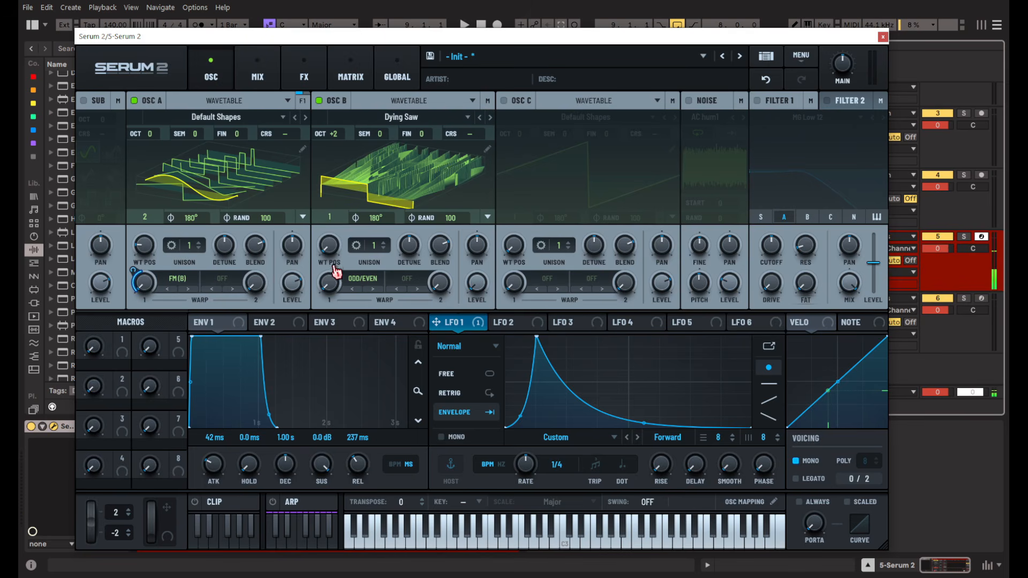
pyautogui.moveTo(330, 247); pyautogui.dragTo(357, 183)
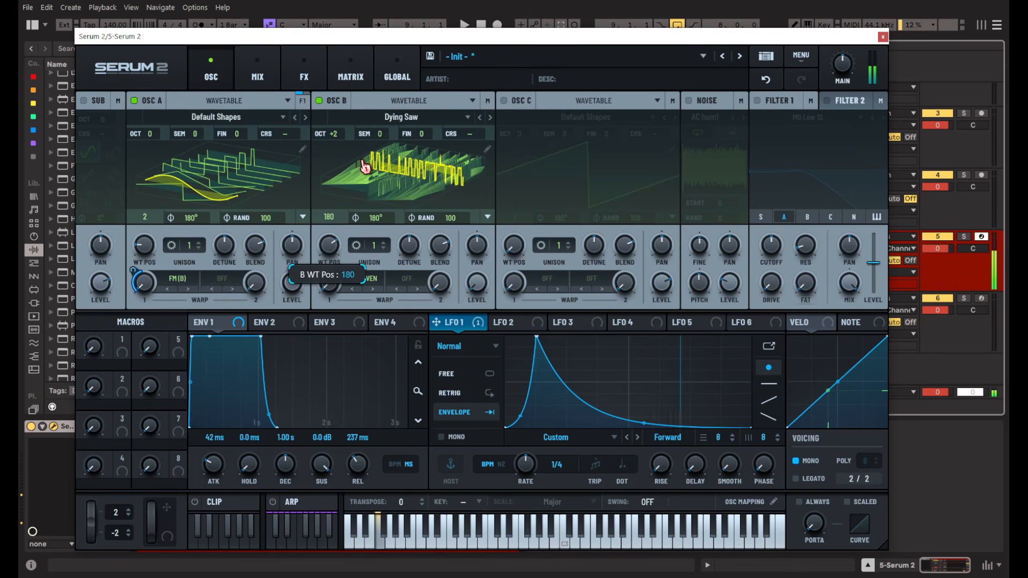
pyautogui.moveTo(358, 177); pyautogui.dragTo(380, 136)
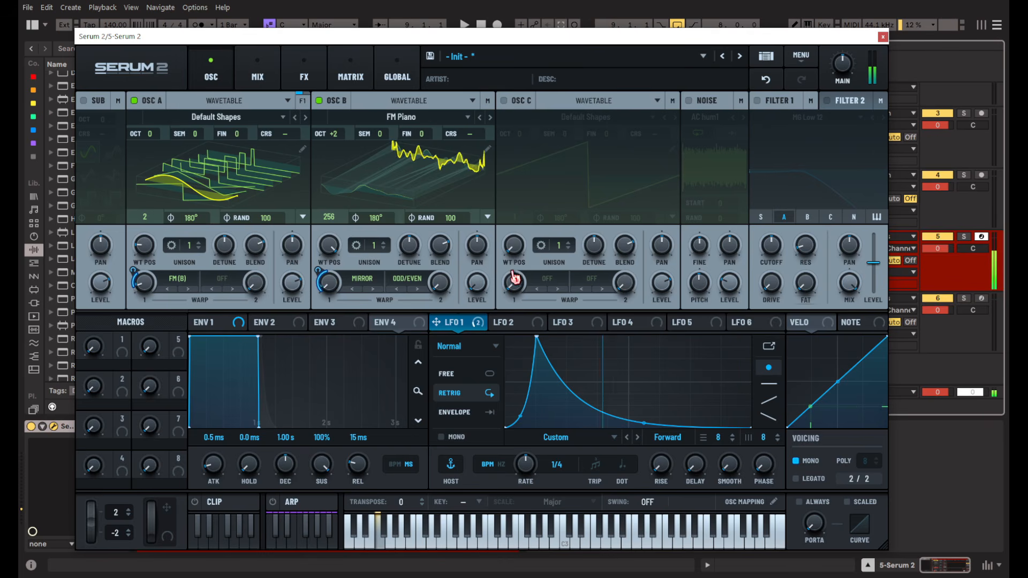
# Enable filter 1 with the Allpasses type and adjust its cutoff and mix.
pyautogui.click(759, 102)
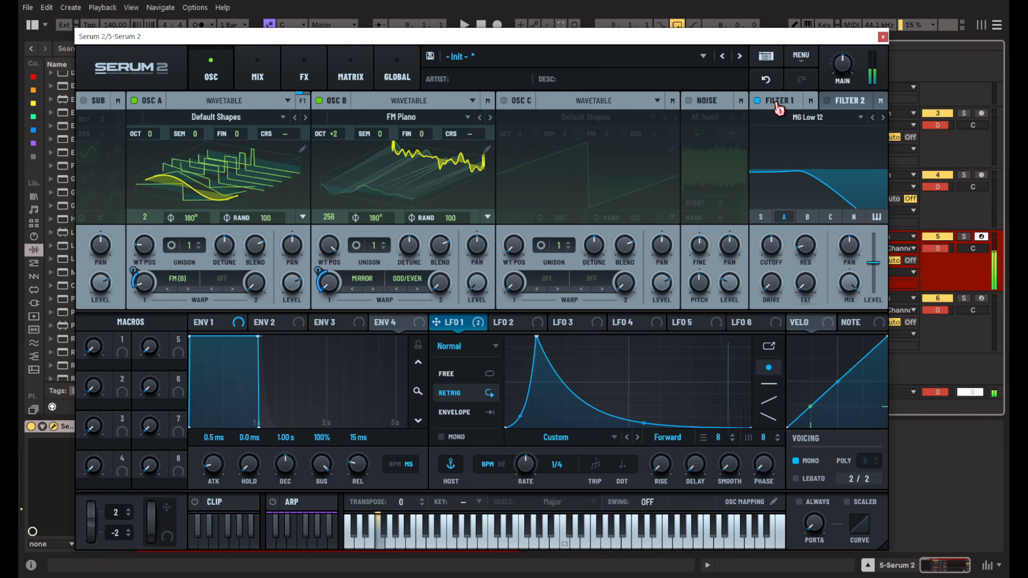
pyautogui.click(808, 117)
pyautogui.moveTo(804, 167)
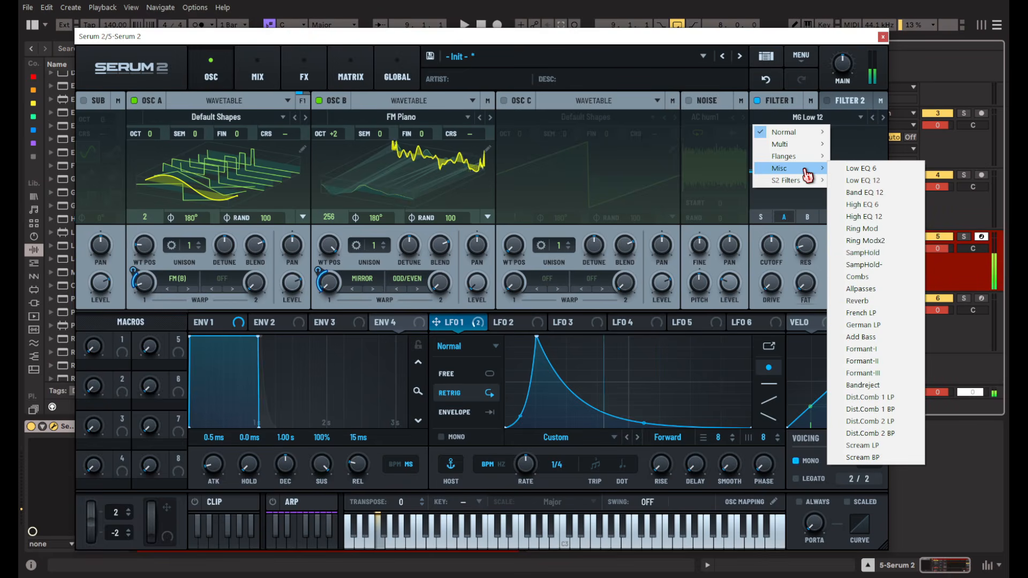
pyautogui.click(901, 294)
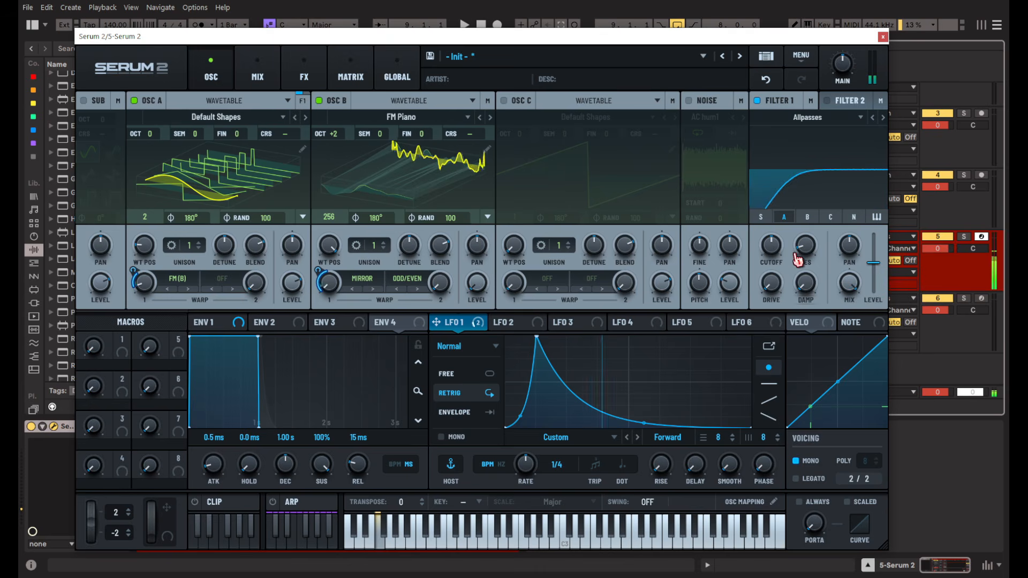
pyautogui.moveTo(774, 244)
pyautogui.mouseDown()
pyautogui.moveTo(792, 161)
pyautogui.moveTo(773, 262)
pyautogui.moveTo(783, 311)
pyautogui.moveTo(781, 211)
pyautogui.moveTo(755, 271)
pyautogui.moveTo(767, 241)
pyautogui.moveTo(760, 253)
pyautogui.moveTo(783, 240)
pyautogui.moveTo(774, 248)
pyautogui.mouseUp()
pyautogui.moveTo(850, 280); pyautogui.dragTo(830, 311)
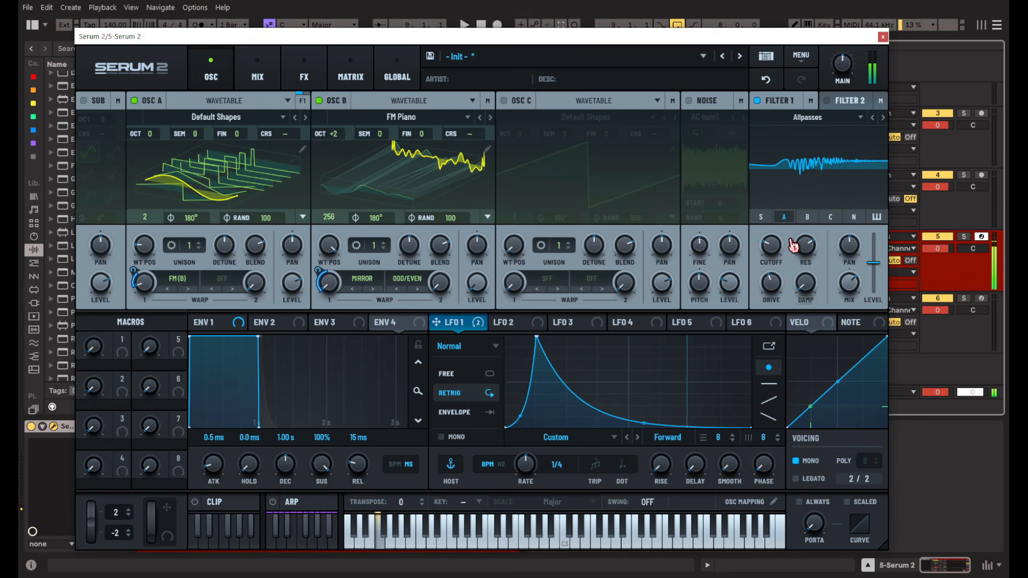
# Enable filter 2 and route filter 1's output into filter 2.
pyautogui.rightClick(799, 105)
pyautogui.click(794, 104)
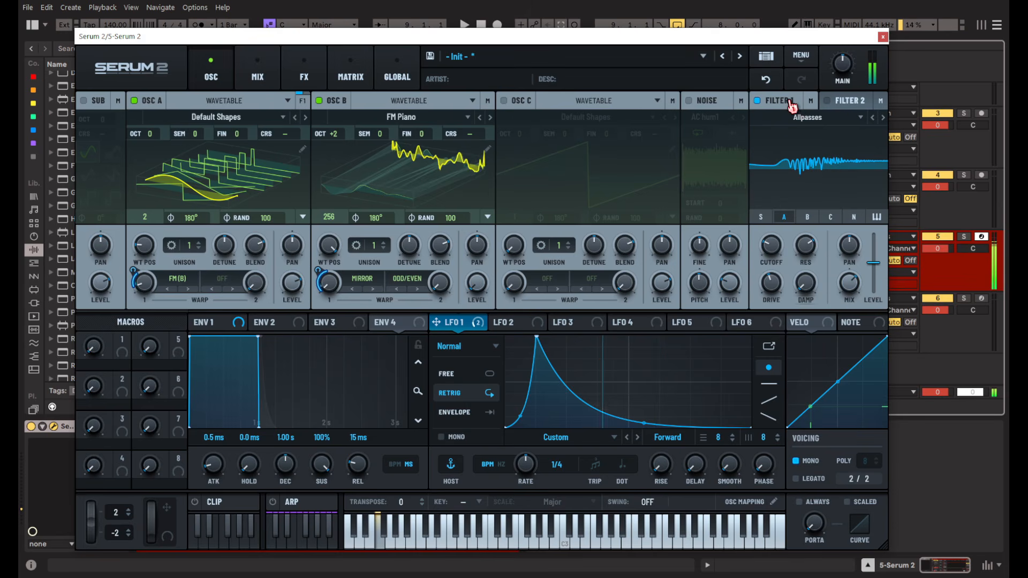
pyautogui.click(851, 102)
pyautogui.click(828, 101)
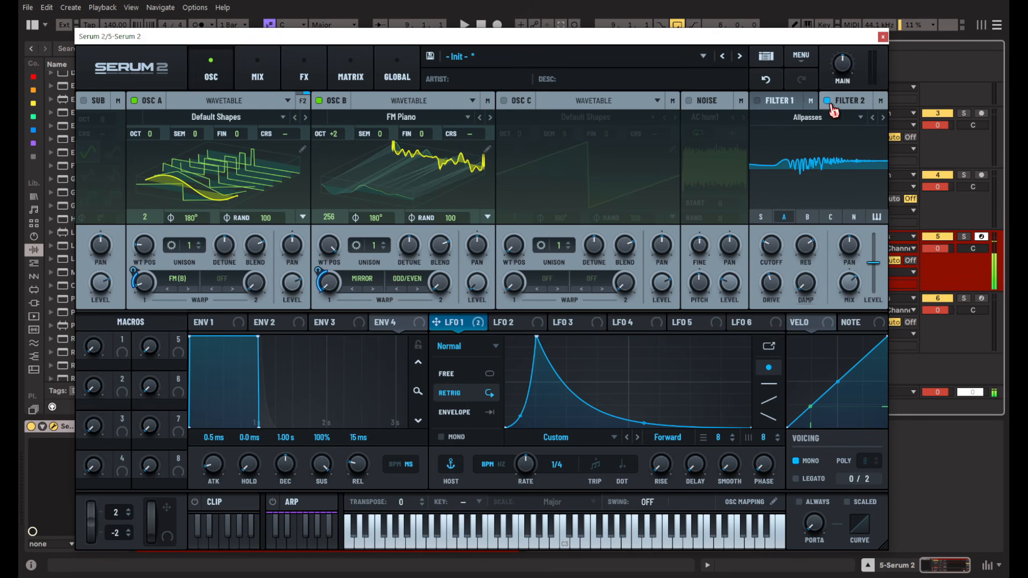
pyautogui.click(789, 102)
pyautogui.click(812, 100)
pyautogui.click(802, 121)
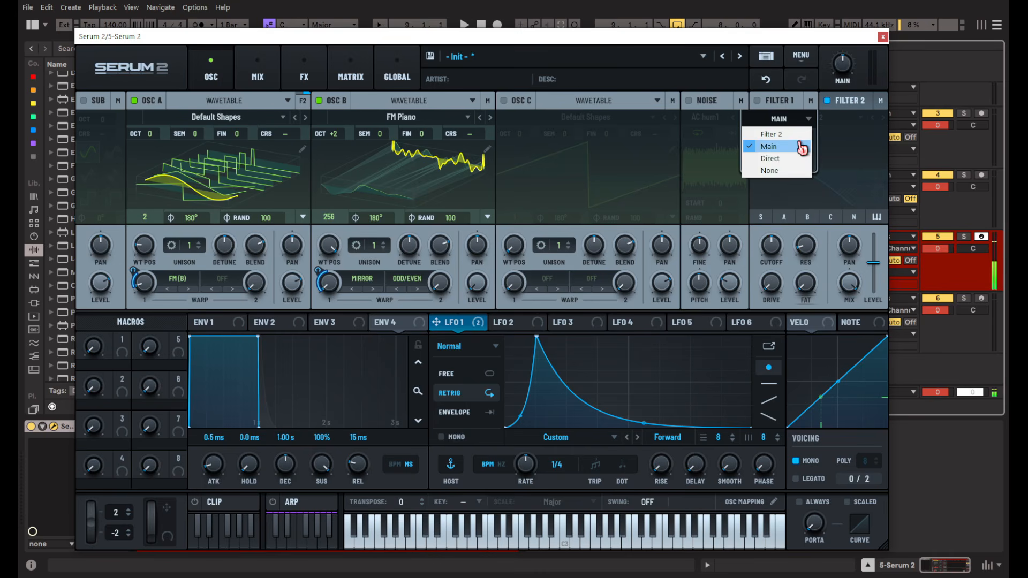
pyautogui.click(794, 135)
pyautogui.click(862, 103)
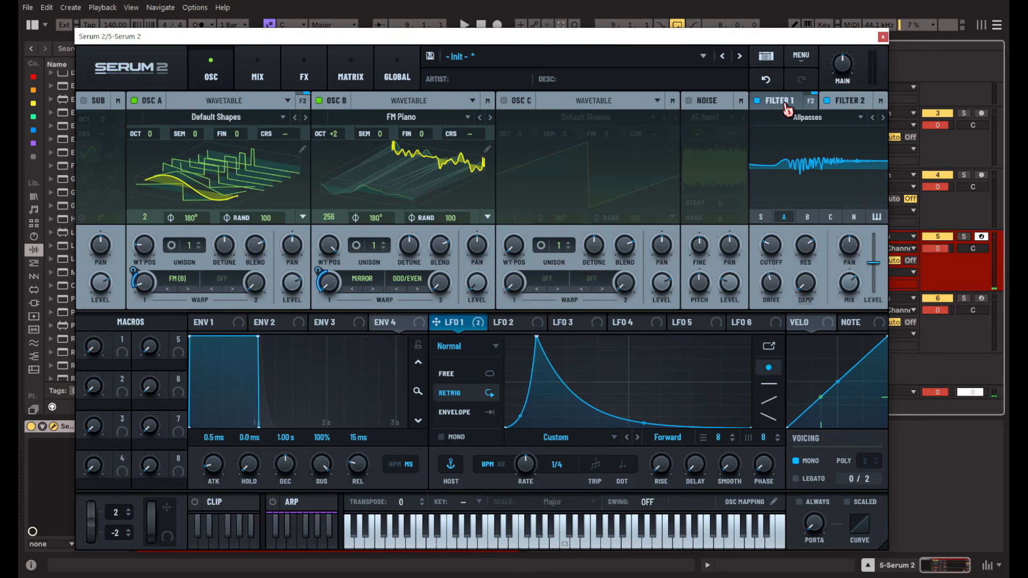
# Set filter 2 to the HN 12 type and route oscillator A into filter 1.
pyautogui.click(849, 100)
pyautogui.click(808, 117)
pyautogui.moveTo(825, 156)
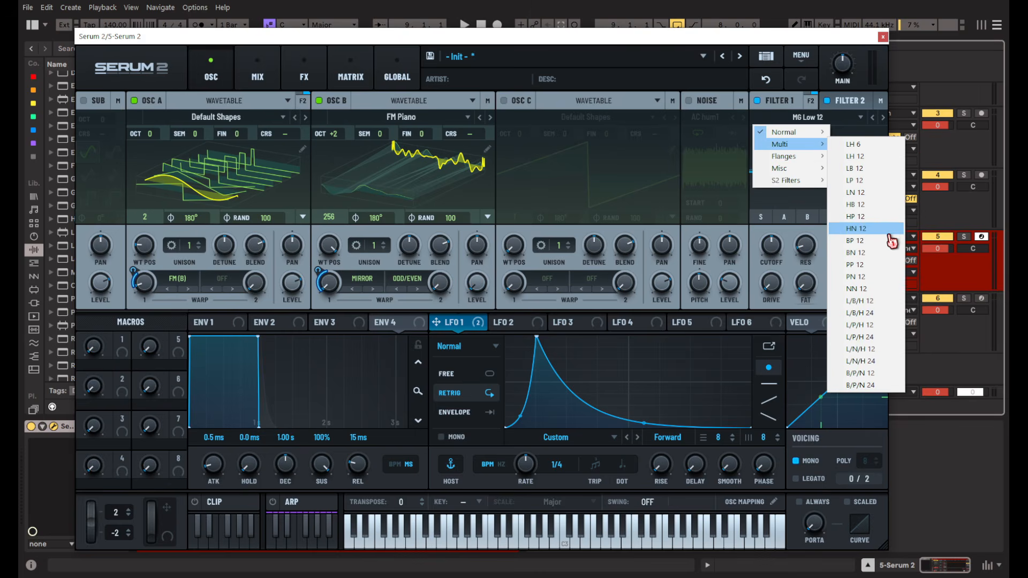
pyautogui.click(888, 231)
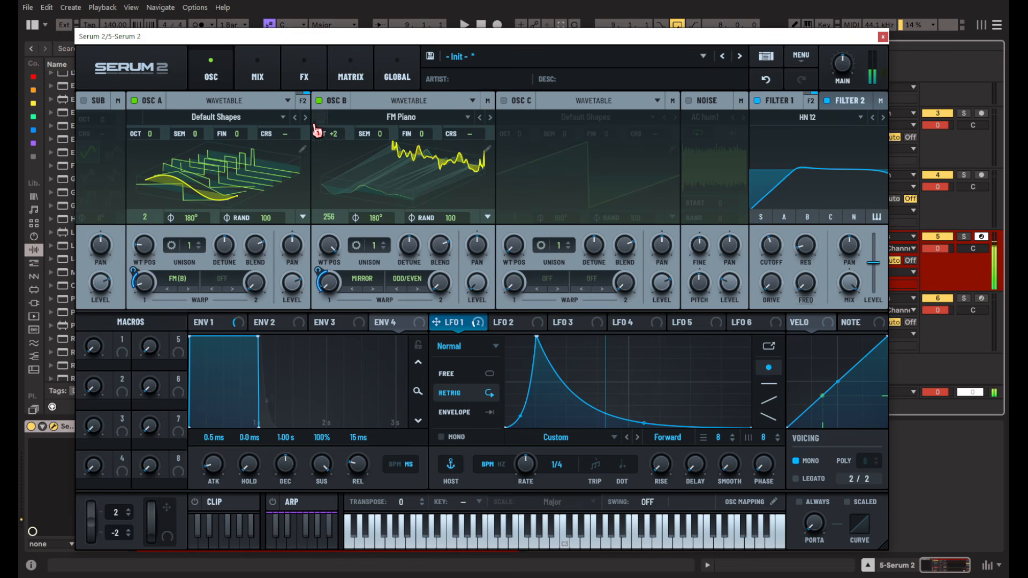
pyautogui.click(302, 106)
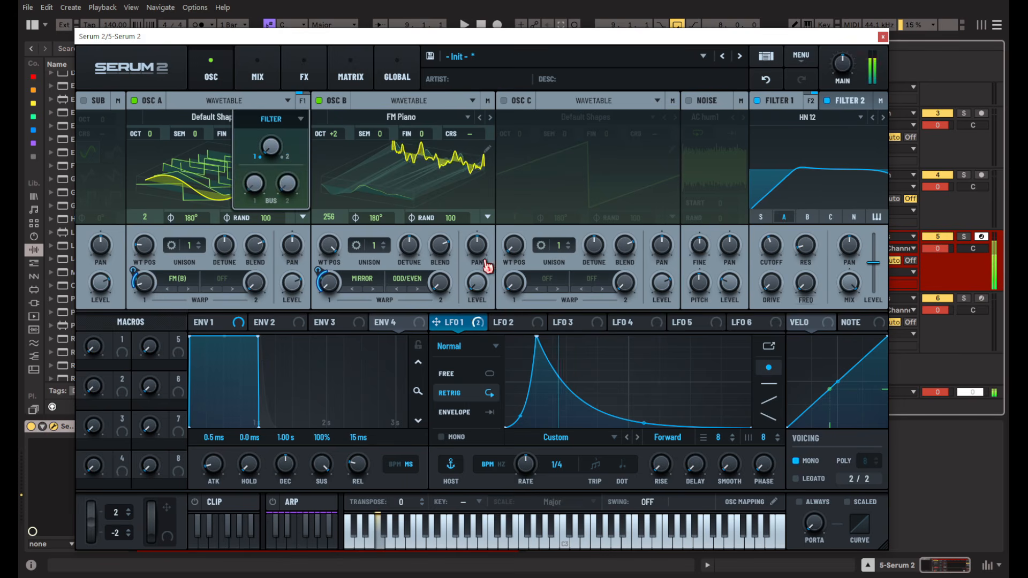
# Set the HN 12 filter's cutoff to about 33 Hz with LFO 1 modulation, its resonance to about 40%, and raise its drive and Freq.
pyautogui.moveTo(771, 245); pyautogui.dragTo(769, 284)
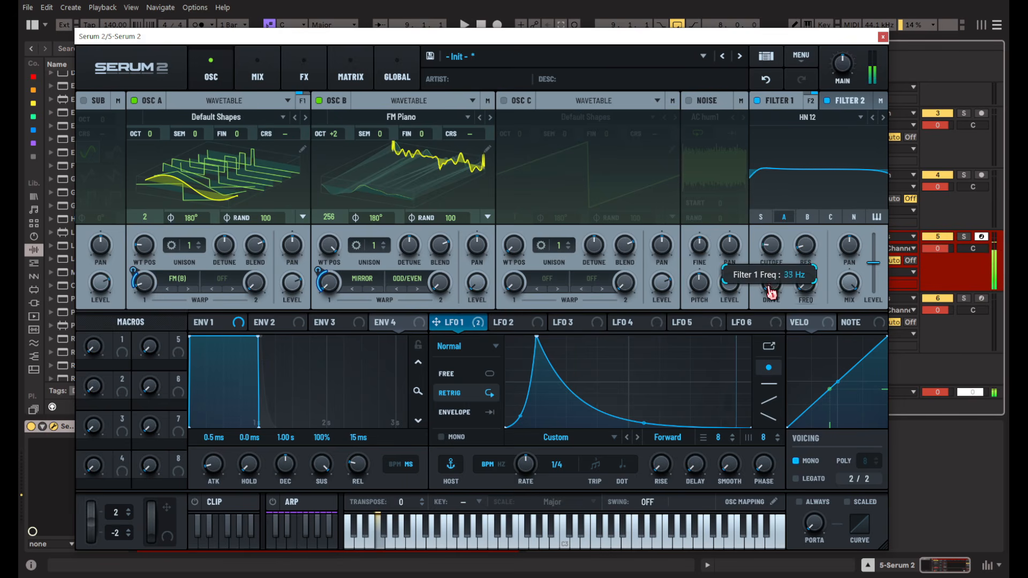
pyautogui.moveTo(472, 327); pyautogui.dragTo(767, 245)
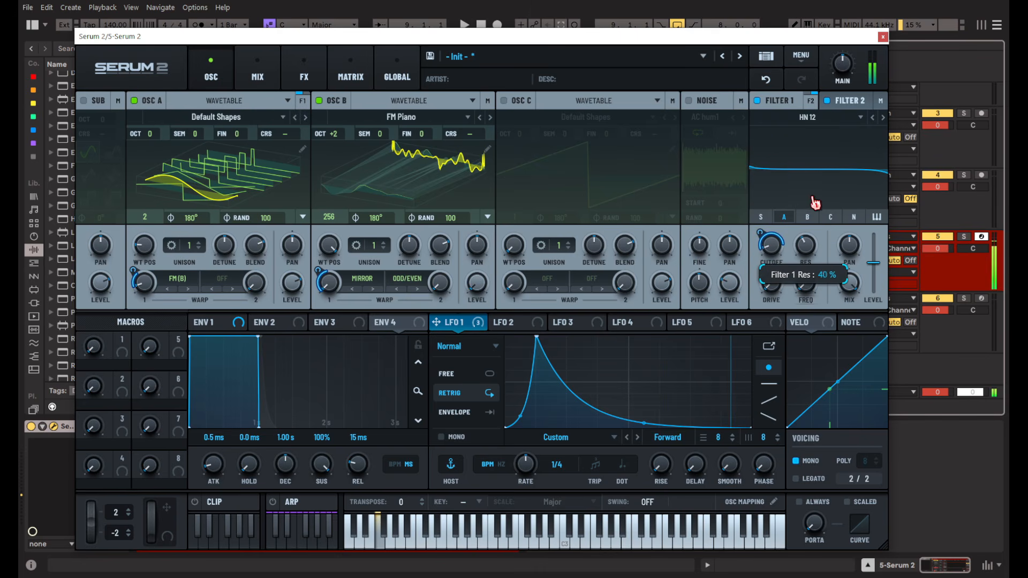
pyautogui.moveTo(768, 246)
pyautogui.mouseDown()
pyautogui.moveTo(773, 237)
pyautogui.moveTo(771, 246)
pyautogui.mouseUp()
pyautogui.moveTo(774, 281); pyautogui.dragTo(787, 225)
pyautogui.moveTo(806, 283); pyautogui.dragTo(827, 189)
# Add a Compressor to the main effects chain in multiband mode with a gain of about 14.2.
pyautogui.click(257, 70)
pyautogui.click(303, 70)
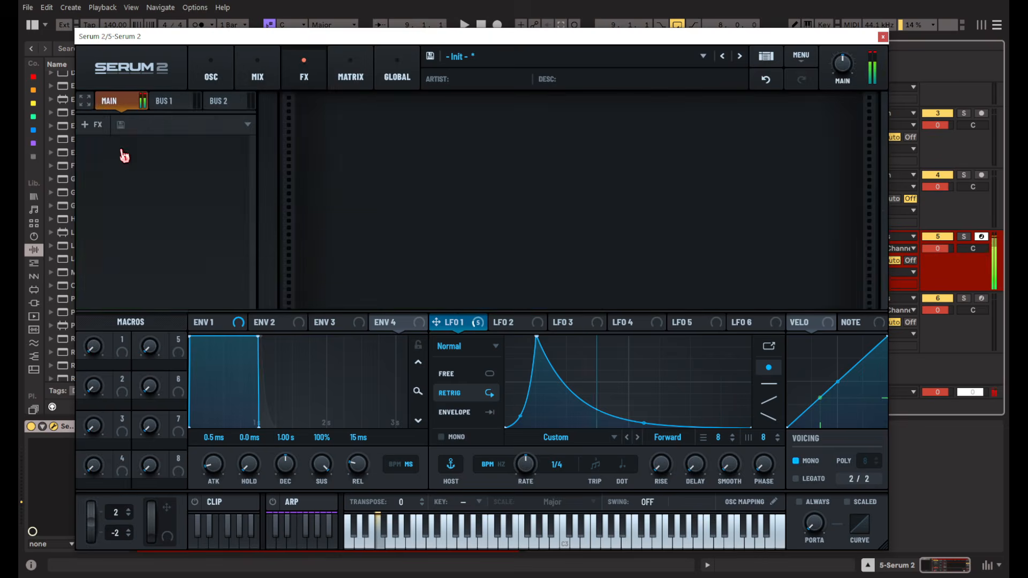
pyautogui.click(98, 125)
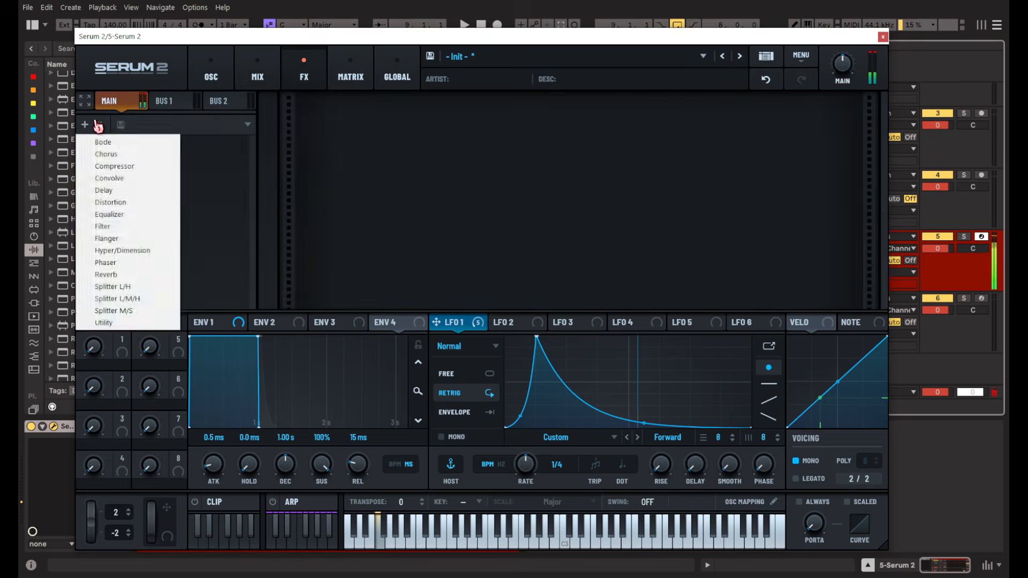
pyautogui.click(138, 167)
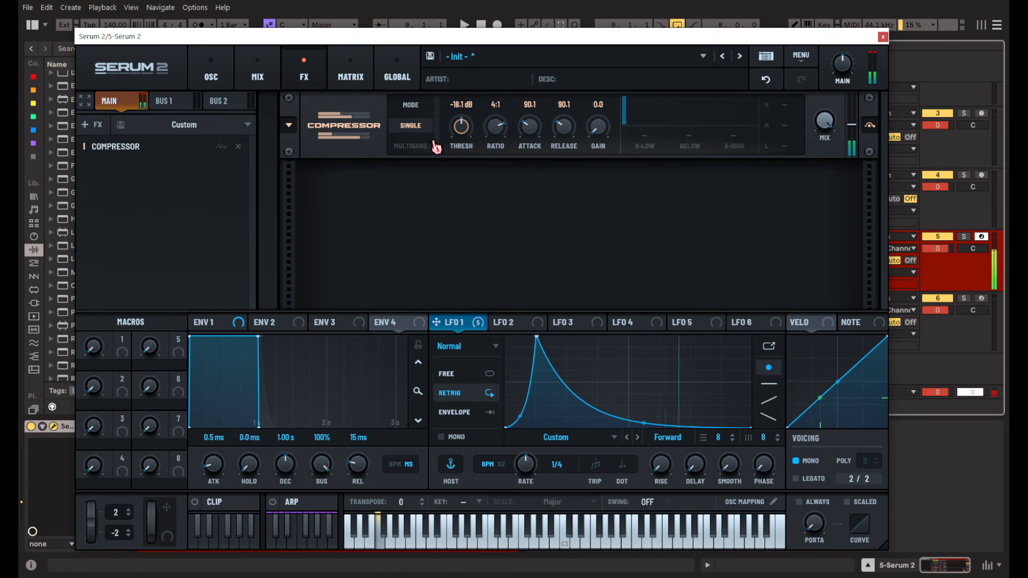
pyautogui.click(434, 145)
pyautogui.moveTo(598, 127); pyautogui.dragTo(610, 86)
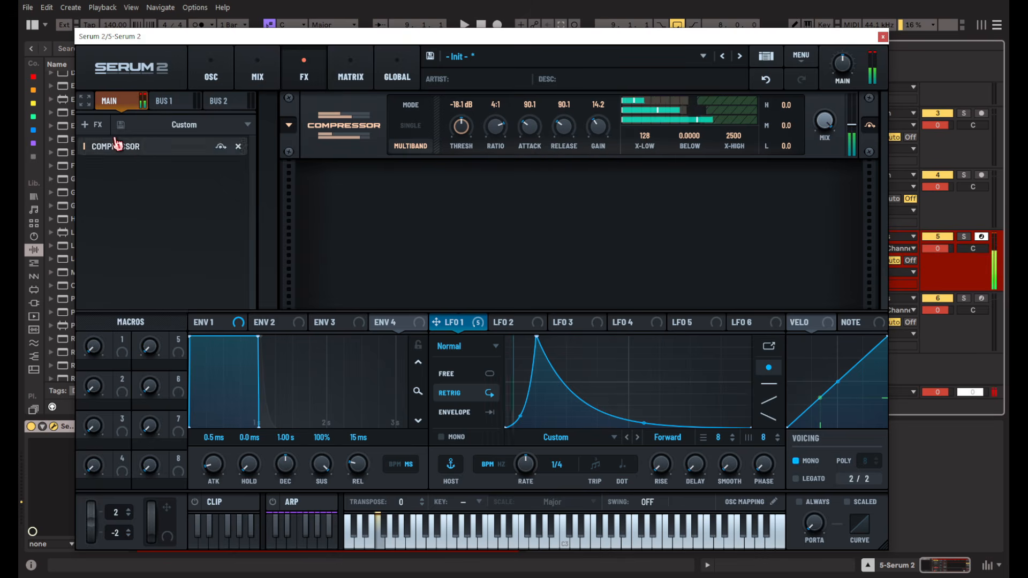
# Add an Equalizer with a low cut at 200 Hz, Q 45, and a high shelf at 6768 Hz, Q 42, gain 10.8.
pyautogui.click(91, 124)
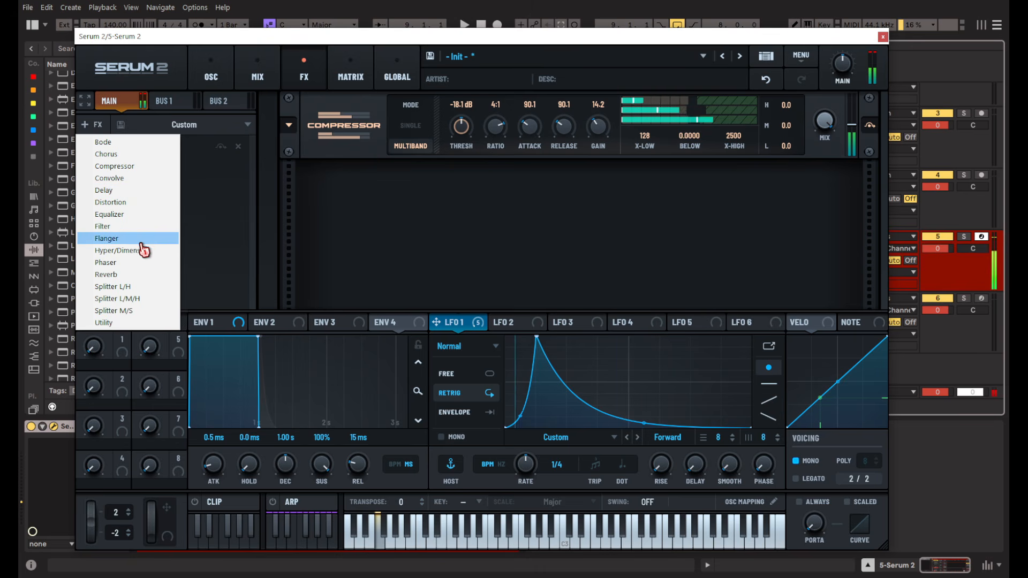
pyautogui.click(142, 214)
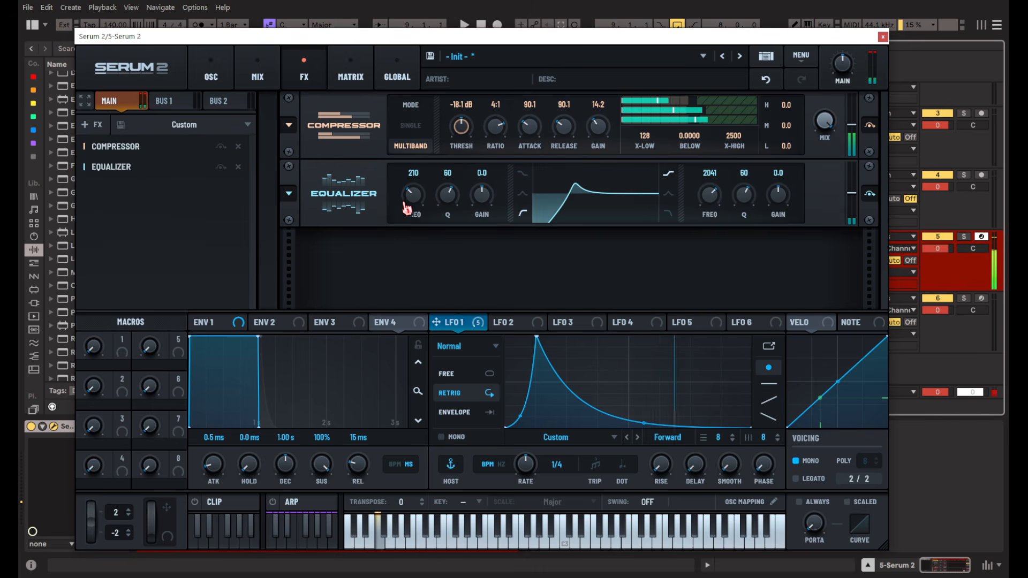
pyautogui.moveTo(407, 208); pyautogui.dragTo(440, 215)
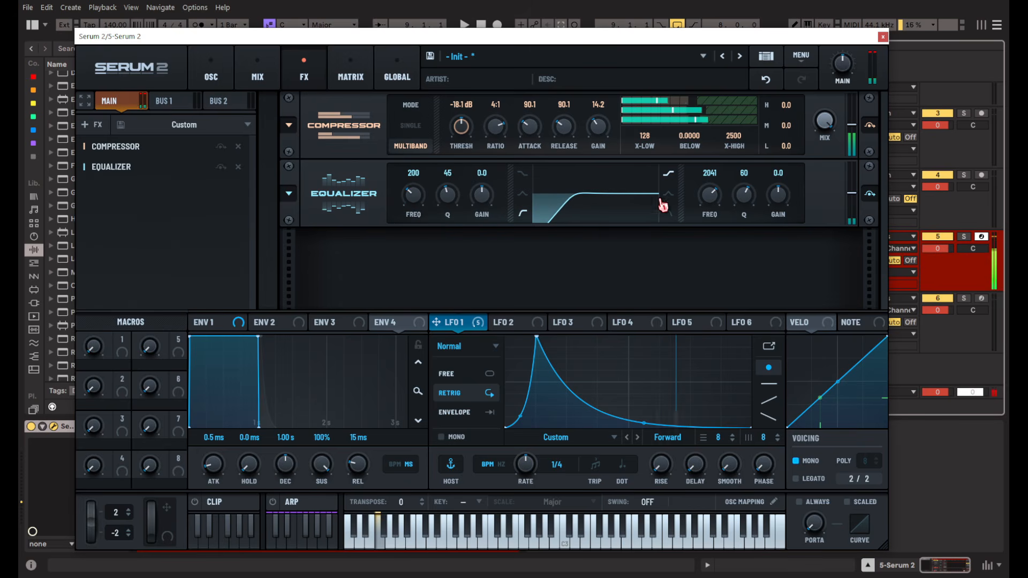
pyautogui.moveTo(775, 206); pyautogui.dragTo(787, 184)
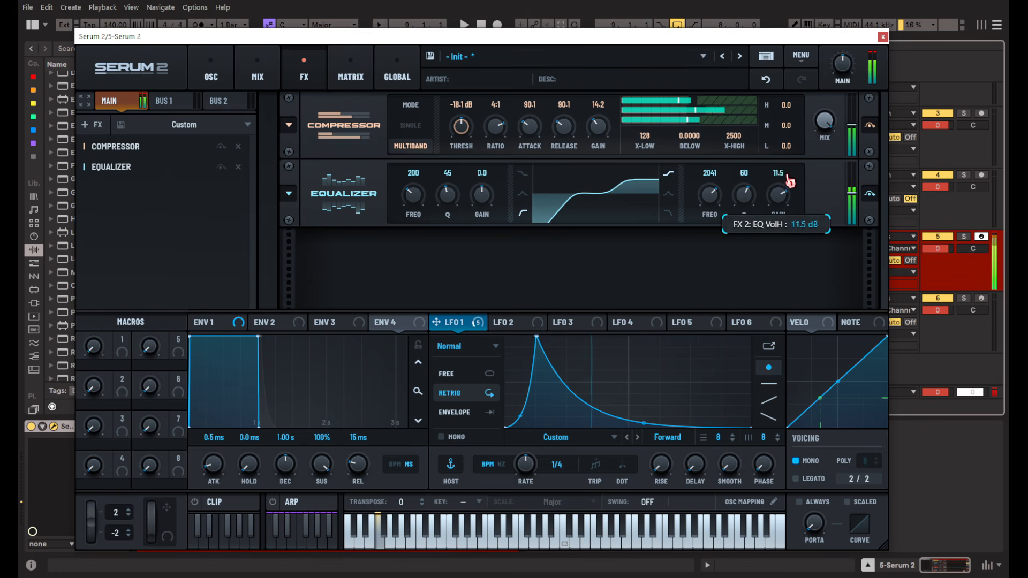
pyautogui.moveTo(712, 202); pyautogui.dragTo(713, 174)
pyautogui.moveTo(780, 195)
pyautogui.mouseDown()
pyautogui.moveTo(785, 180)
pyautogui.moveTo(747, 225)
pyautogui.moveTo(790, 199)
pyautogui.mouseUp()
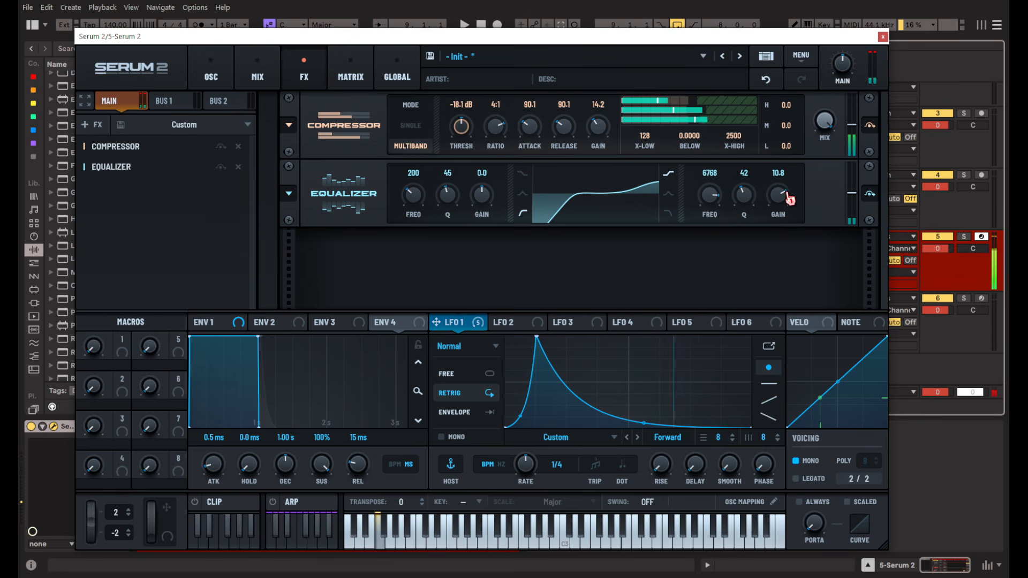
# Add a Filter effect to the main chain, set it to the Diffusor type and raise its resonance.
pyautogui.click(91, 124)
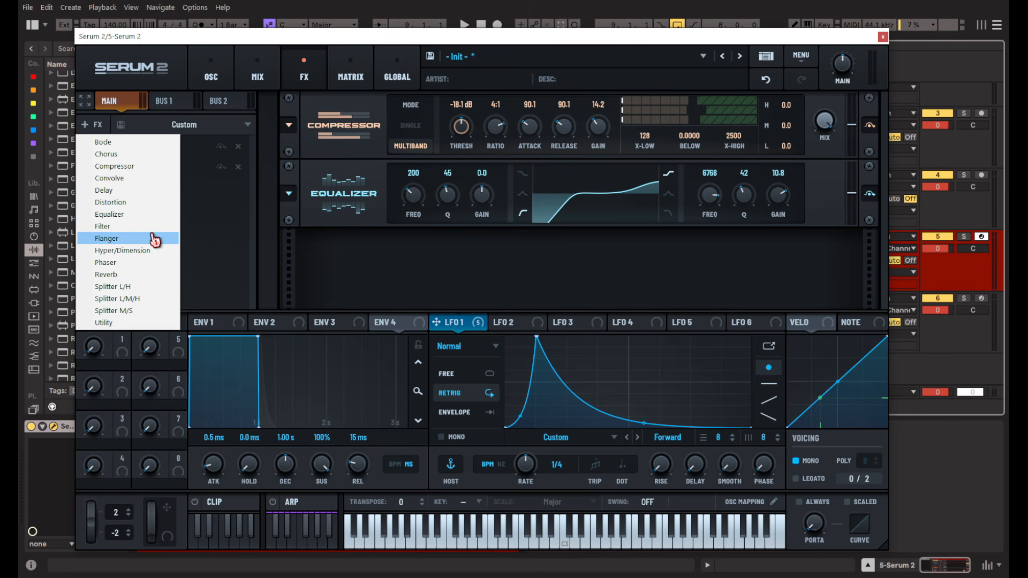
pyautogui.click(102, 226)
pyautogui.click(419, 256)
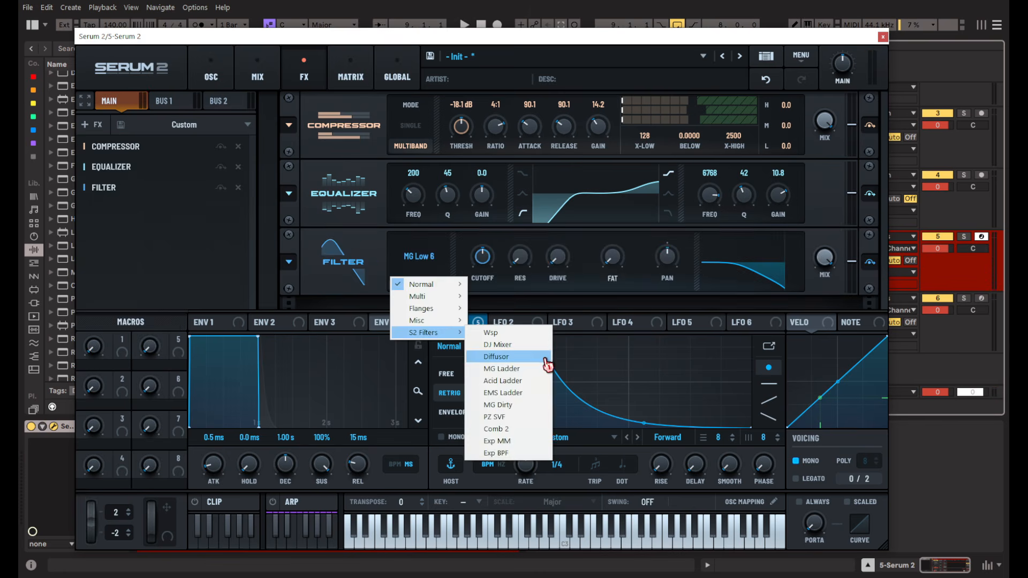
pyautogui.click(502, 360)
pyautogui.moveTo(519, 259); pyautogui.dragTo(563, 246)
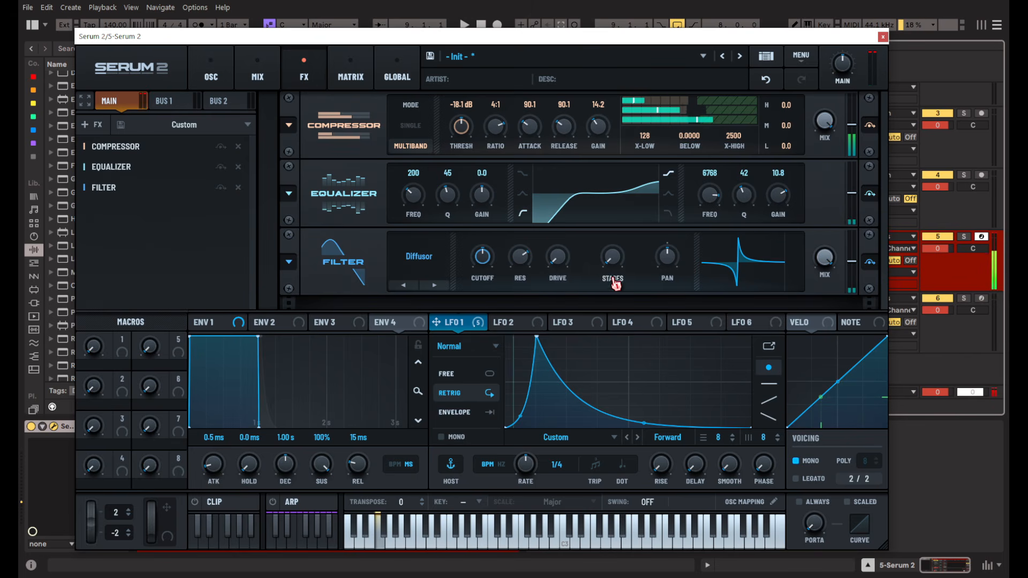
# Raise the Diffusor's stages, adjust its cutoff, and move the Filter ahead of the Compressor in the chain.
pyautogui.moveTo(611, 277); pyautogui.dragTo(616, 202)
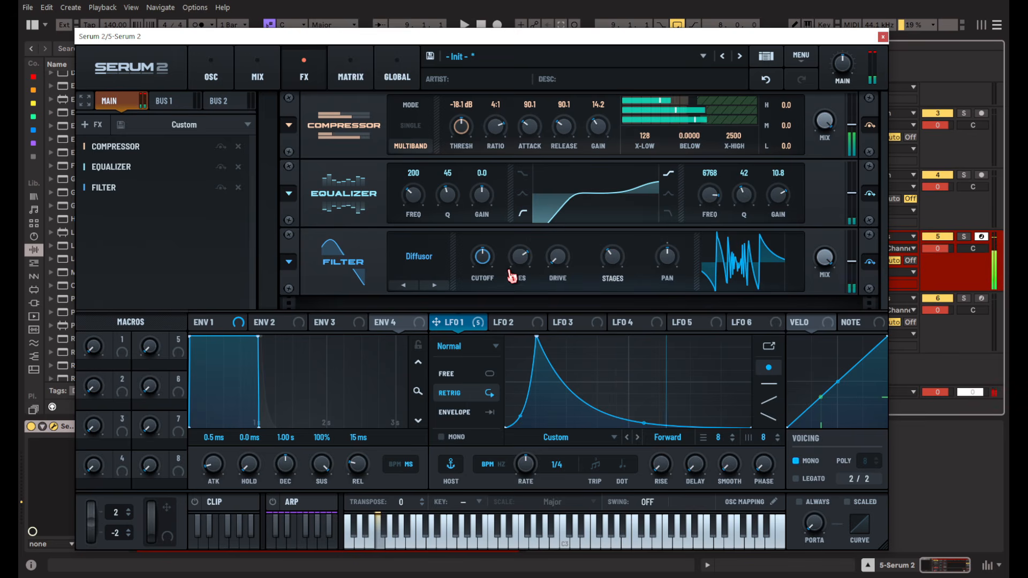
pyautogui.moveTo(484, 259); pyautogui.dragTo(527, 289)
pyautogui.moveTo(611, 260); pyautogui.dragTo(621, 209)
pyautogui.click(419, 257)
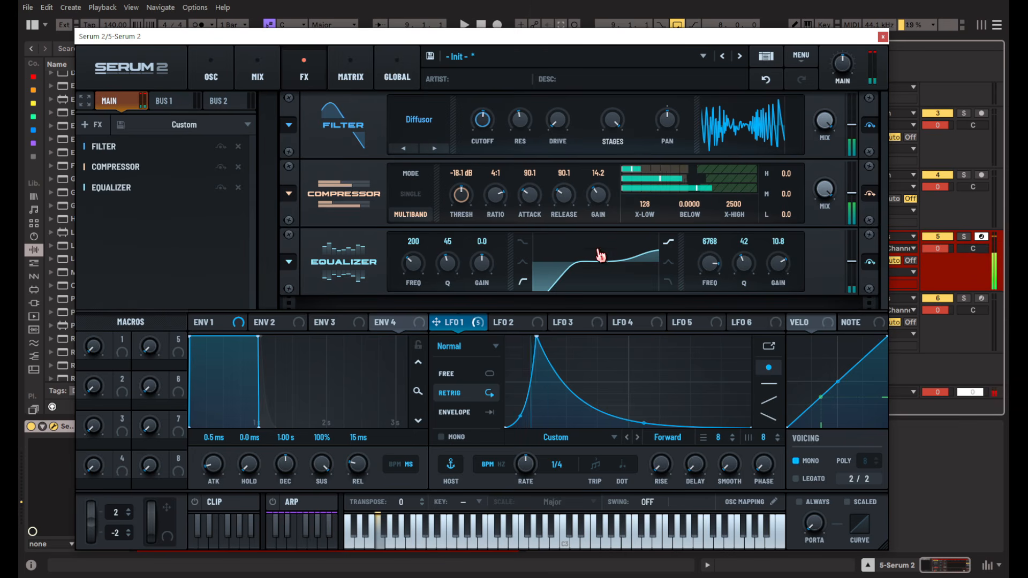
# Add a second Equalizer with a bell cut at 1997 Hz, Q 52, gain -9.1, and a high shelf at 1094 Hz, Q 43, gain 9.1.
pyautogui.click(91, 124)
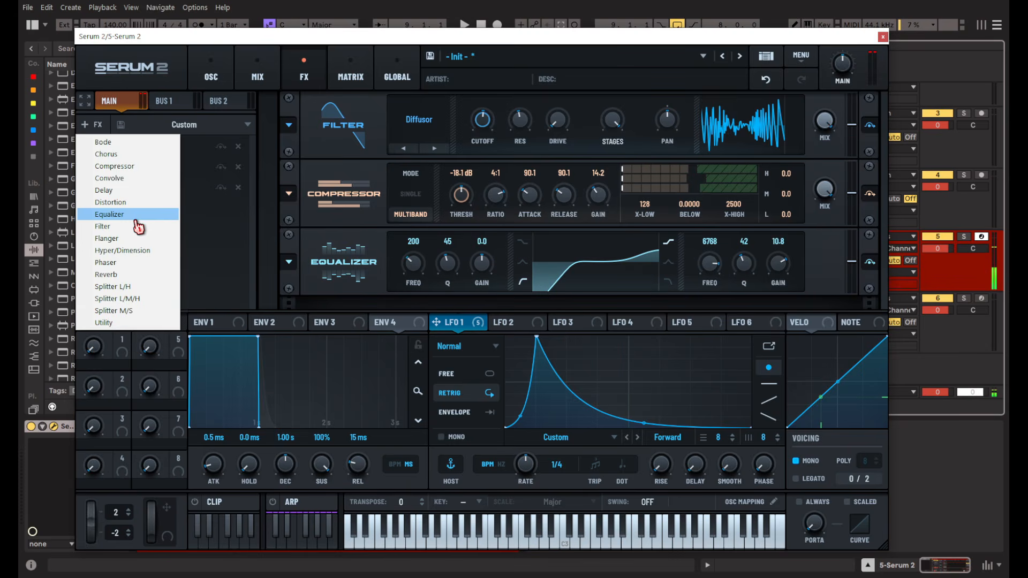
pyautogui.click(136, 219)
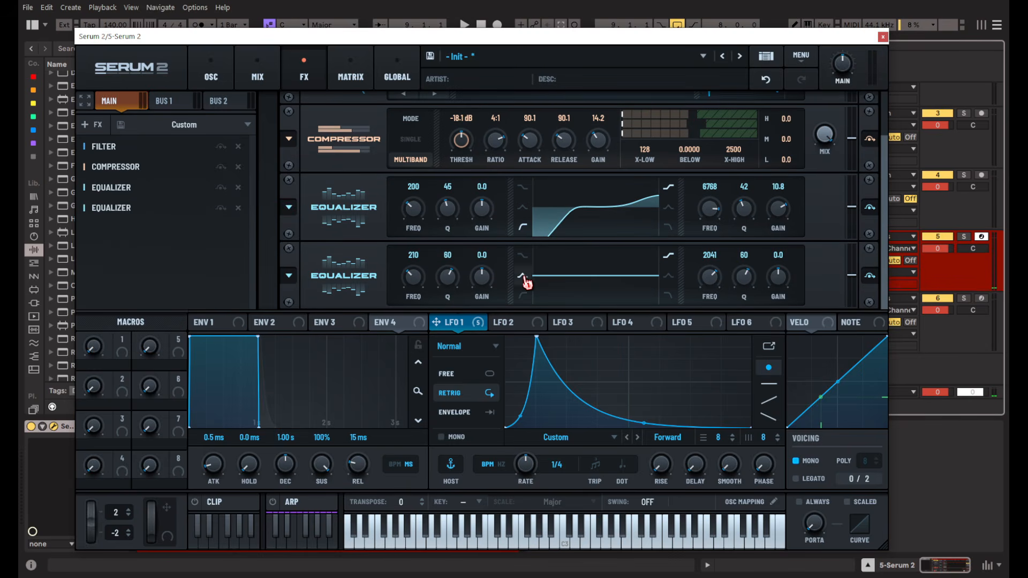
pyautogui.moveTo(482, 278); pyautogui.dragTo(486, 252)
pyautogui.moveTo(410, 297); pyautogui.dragTo(475, 348)
pyautogui.moveTo(779, 280); pyautogui.dragTo(743, 312)
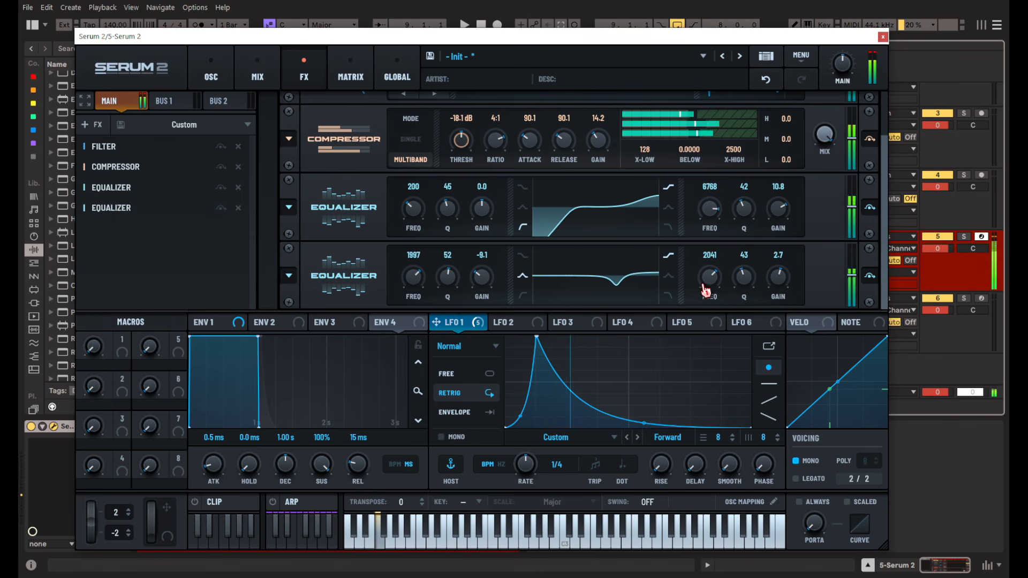
pyautogui.moveTo(705, 282); pyautogui.dragTo(710, 295)
pyautogui.moveTo(779, 277); pyautogui.dragTo(786, 265)
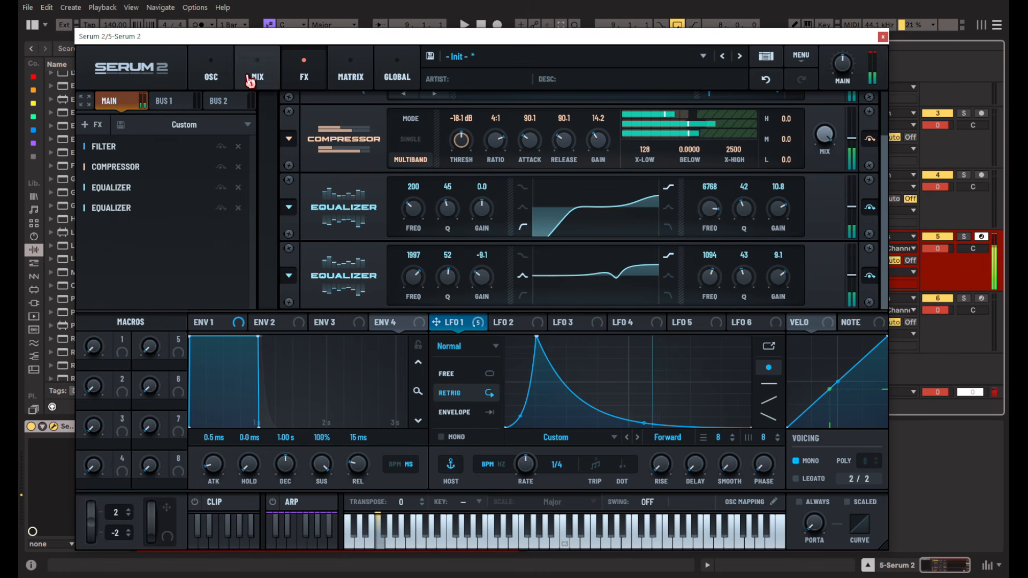
# Set filter 2 to the Reverb type, adjust its cutoff and set its mix to 100%.
pyautogui.moveTo(772, 245); pyautogui.dragTo(798, 255)
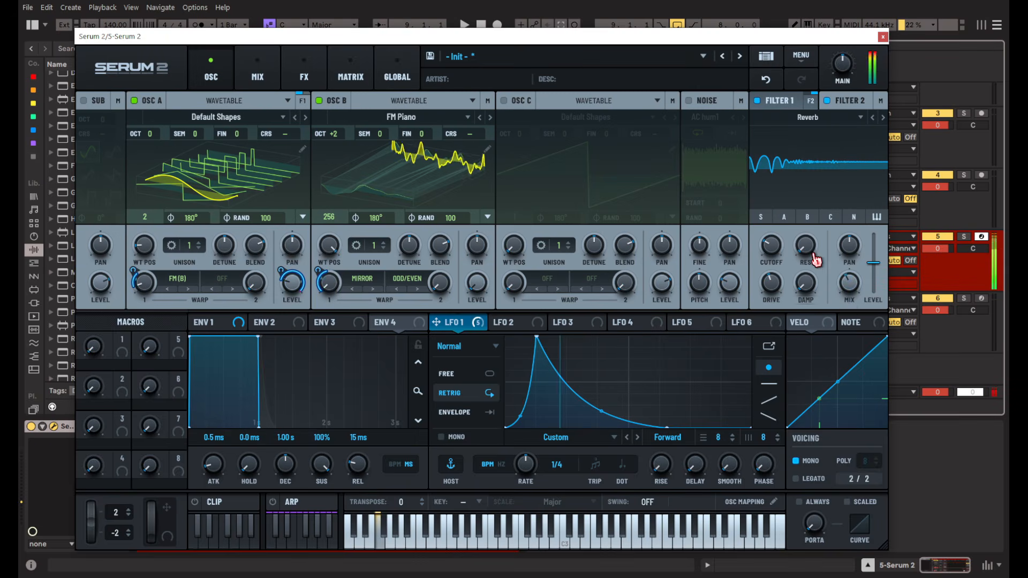
pyautogui.moveTo(849, 284); pyautogui.dragTo(855, 220)
pyautogui.moveTo(772, 252)
pyautogui.mouseDown()
pyautogui.moveTo(768, 264)
pyautogui.moveTo(768, 251)
pyautogui.mouseUp()
pyautogui.moveTo(851, 301); pyautogui.dragTo(835, 392)
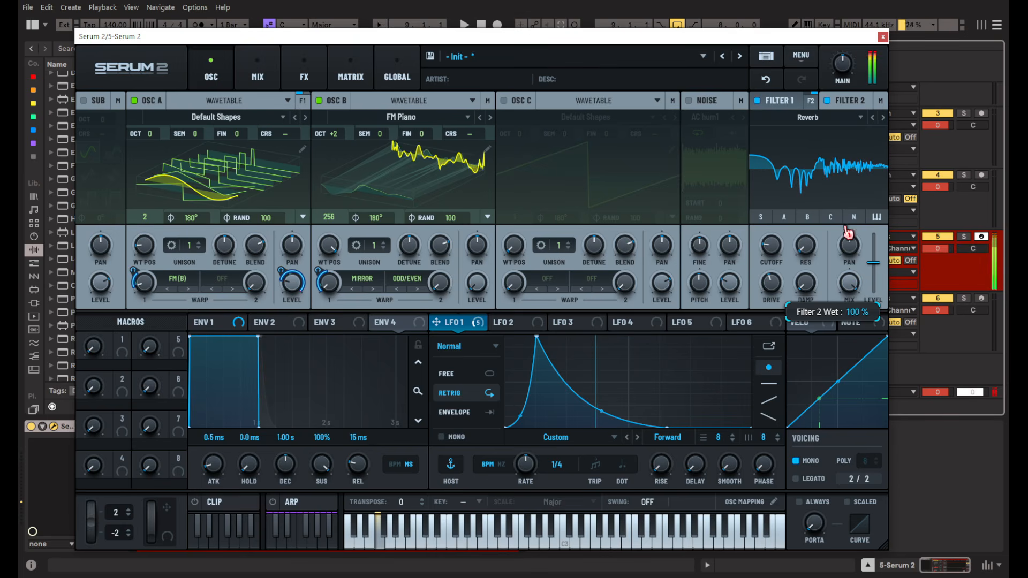
# Set oscillator B's octave to +1 and return to the main effects chain.
pyautogui.doubleClick(336, 135)
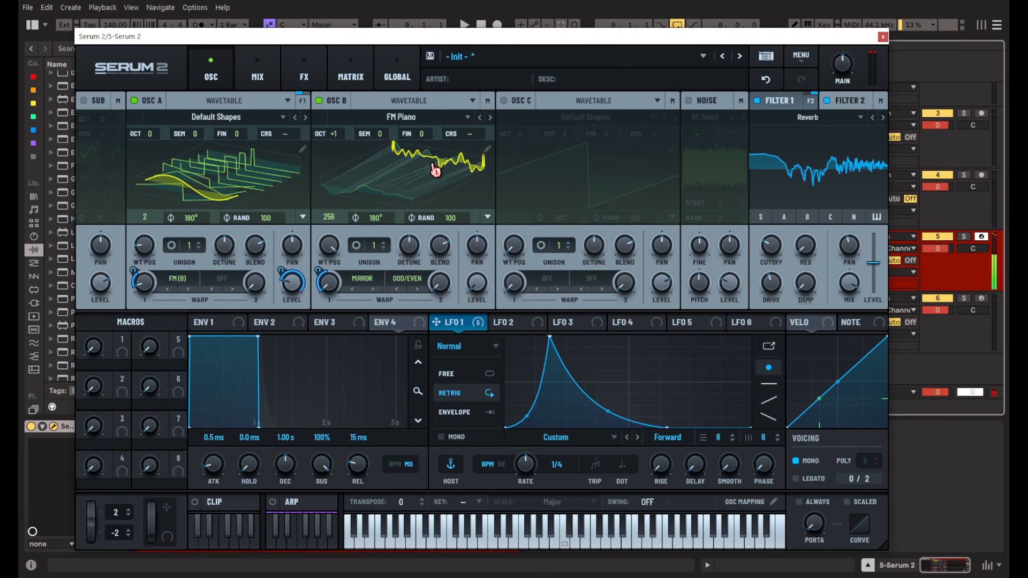
pyautogui.click(304, 75)
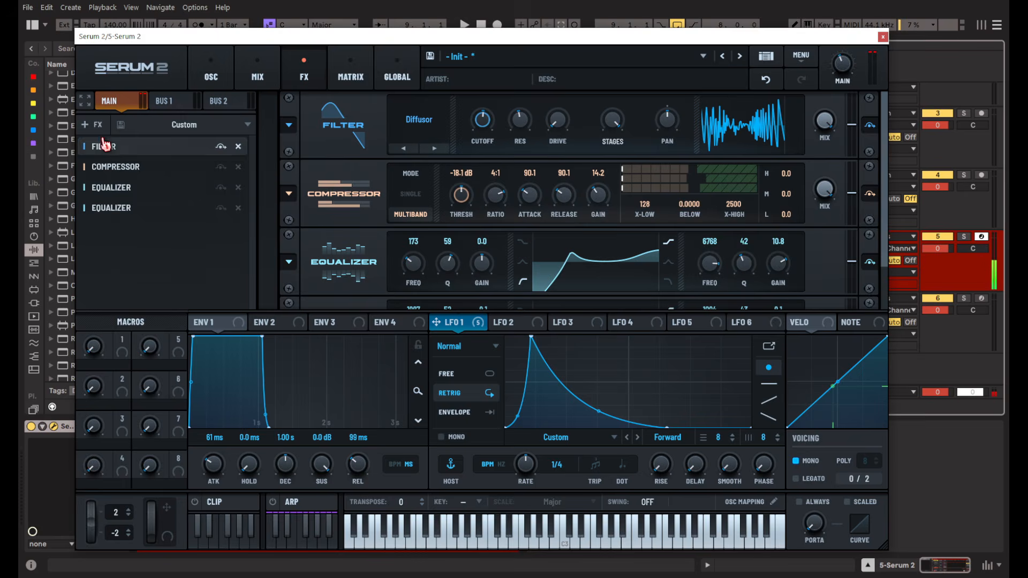
pyautogui.click(91, 124)
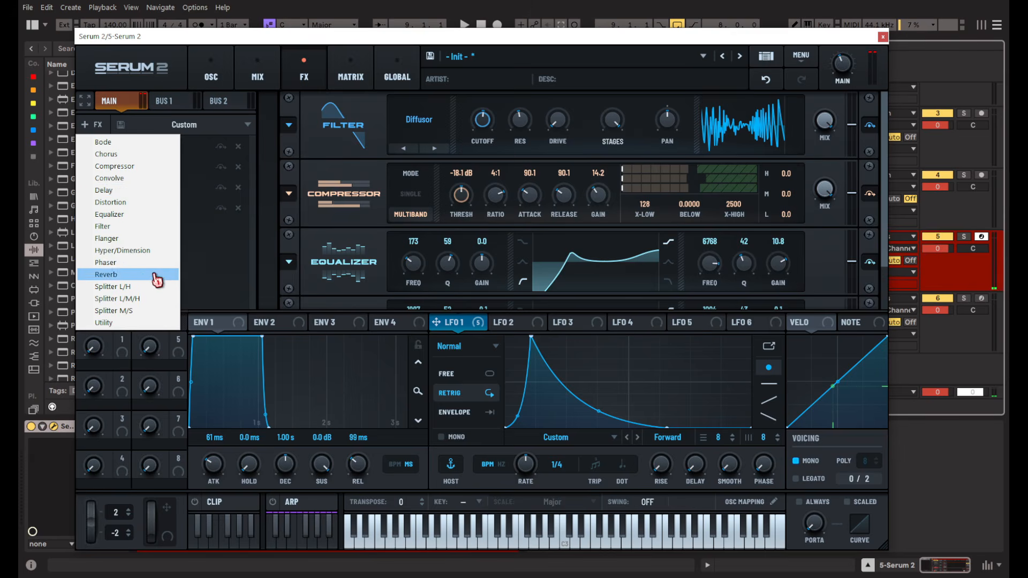
pyautogui.click(155, 273)
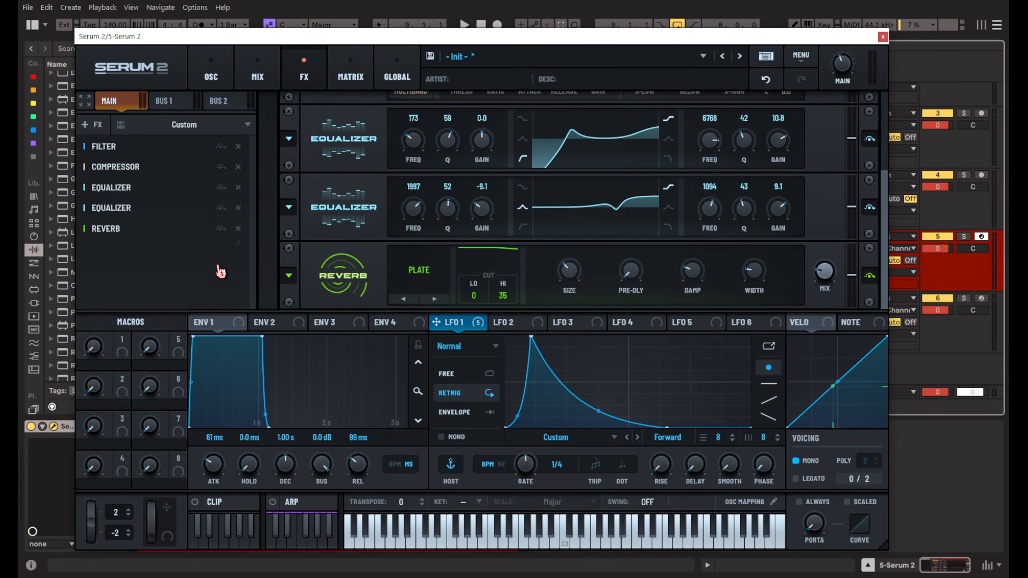
pyautogui.click(238, 228)
# Add a Convolve effect after the equalizers and load the short factory impulse L90 Hall - Small Hall.
pyautogui.click(92, 125)
pyautogui.click(134, 178)
pyautogui.click(440, 273)
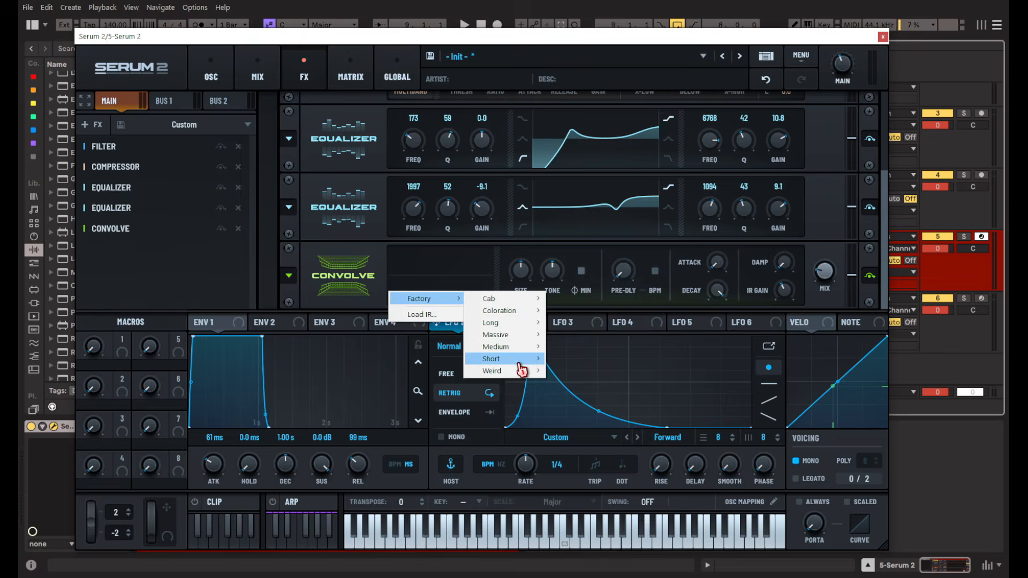
pyautogui.moveTo(517, 360)
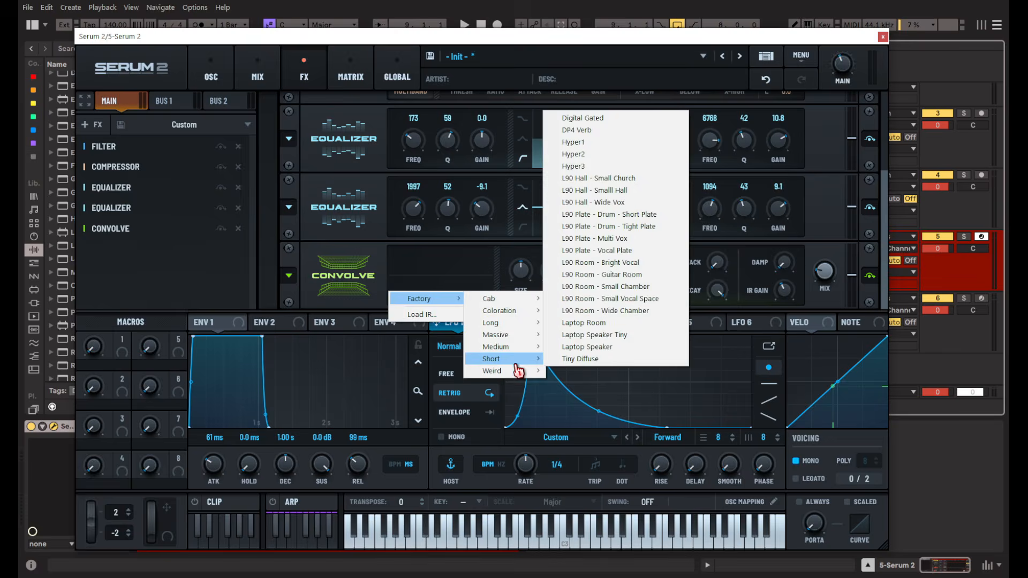
pyautogui.click(623, 167)
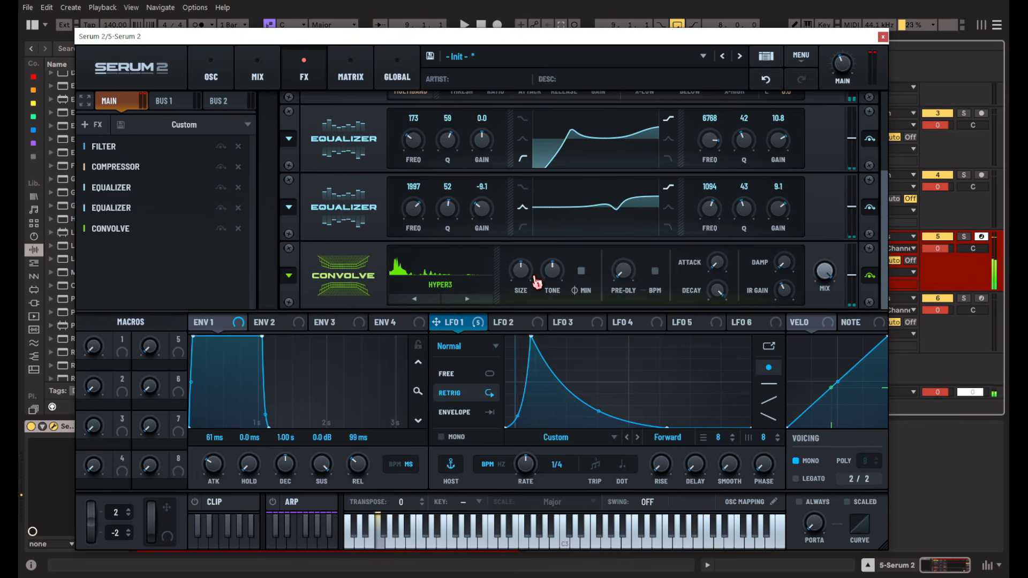
pyautogui.click(467, 299)
pyautogui.click(467, 299)
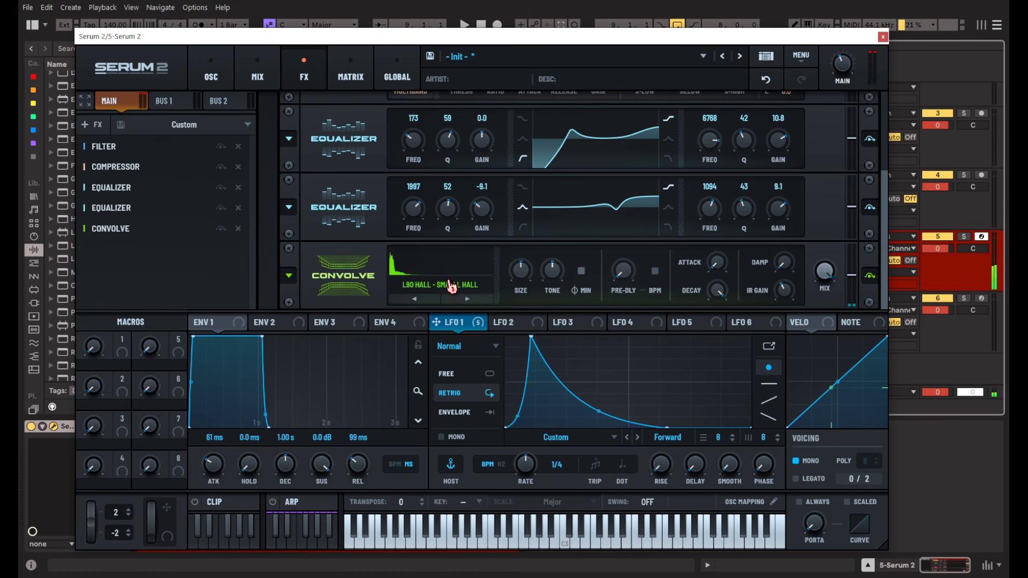
# Shorten the Convolve decay to about 200 ms, raise its tone and adjust the IR gain.
pyautogui.moveTo(719, 299); pyautogui.dragTo(706, 394)
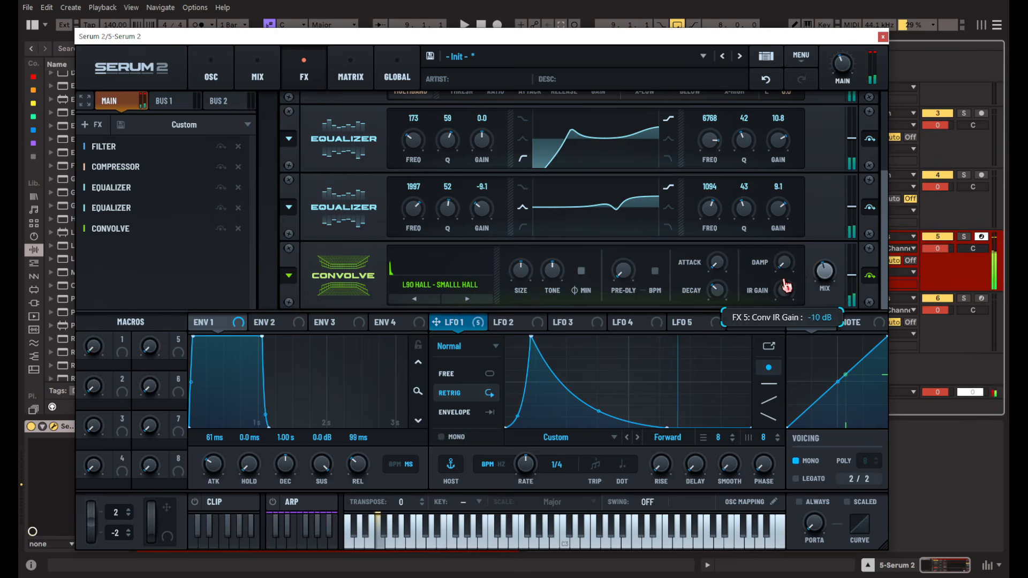
pyautogui.moveTo(552, 271); pyautogui.dragTo(562, 249)
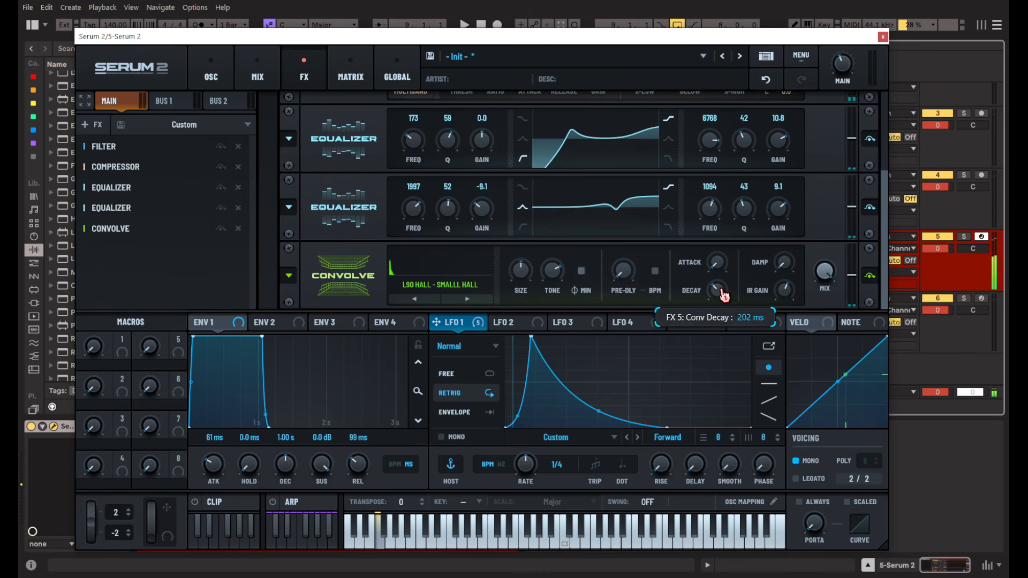
pyautogui.moveTo(722, 292); pyautogui.dragTo(718, 290)
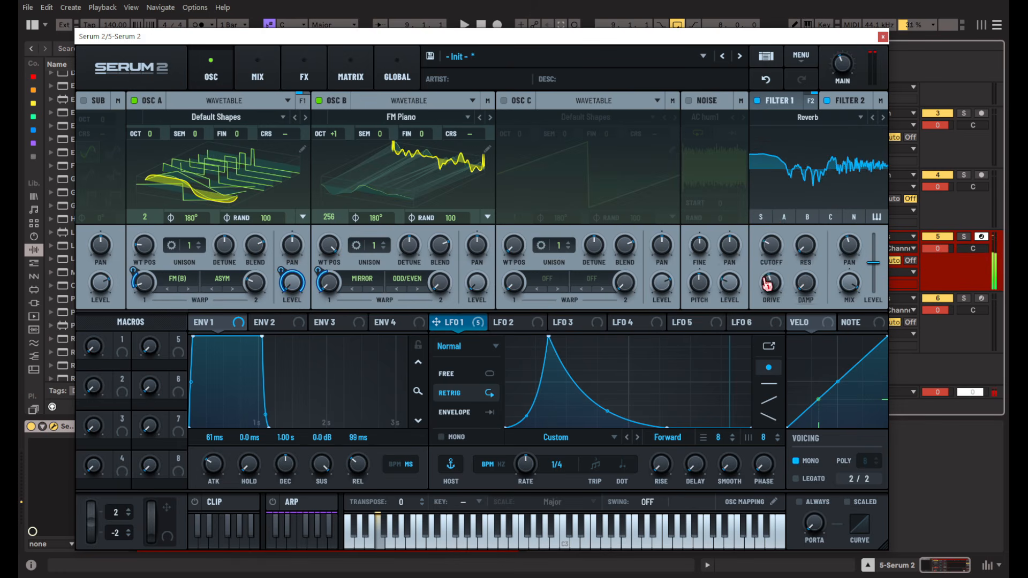
# Set filter 2's resonance to about 48% and fine-tune its cutoff.
pyautogui.moveTo(766, 250); pyautogui.dragTo(817, 185)
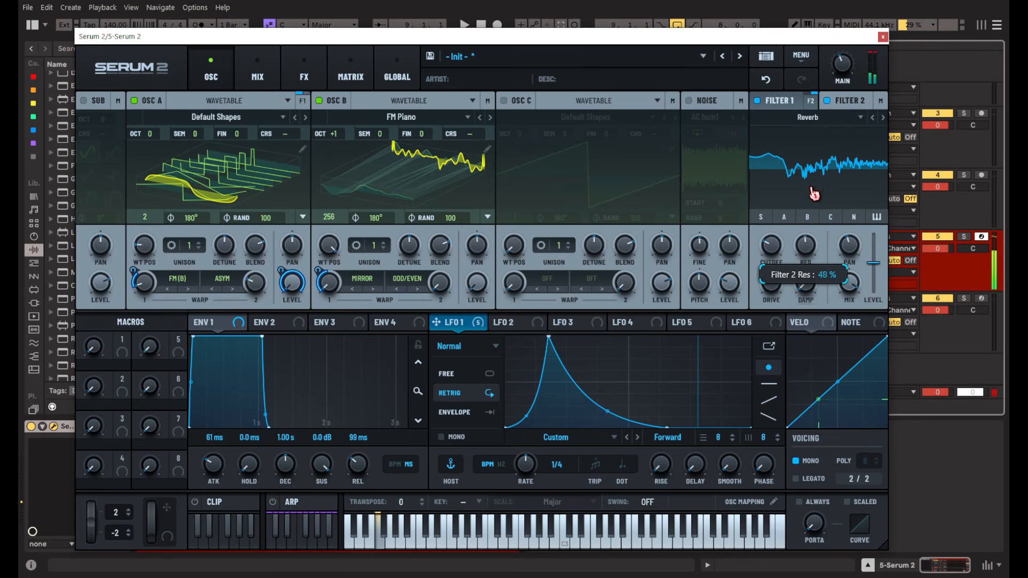
pyautogui.moveTo(771, 247)
pyautogui.mouseDown()
pyautogui.moveTo(779, 234)
pyautogui.moveTo(770, 248)
pyautogui.mouseUp()
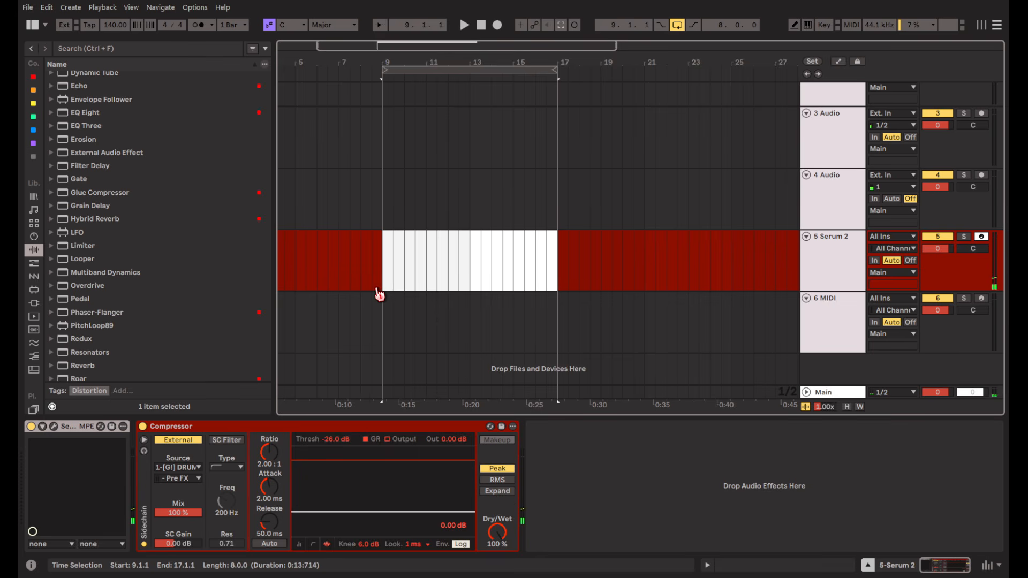
# Create an empty MIDI clip from bar 9 to bar 17 on the 5 Serum 2 track.
pyautogui.click(379, 291)
pyautogui.moveTo(378, 292); pyautogui.dragTo(552, 288)
pyautogui.hotkey('ctrl', 'shift', 'm')
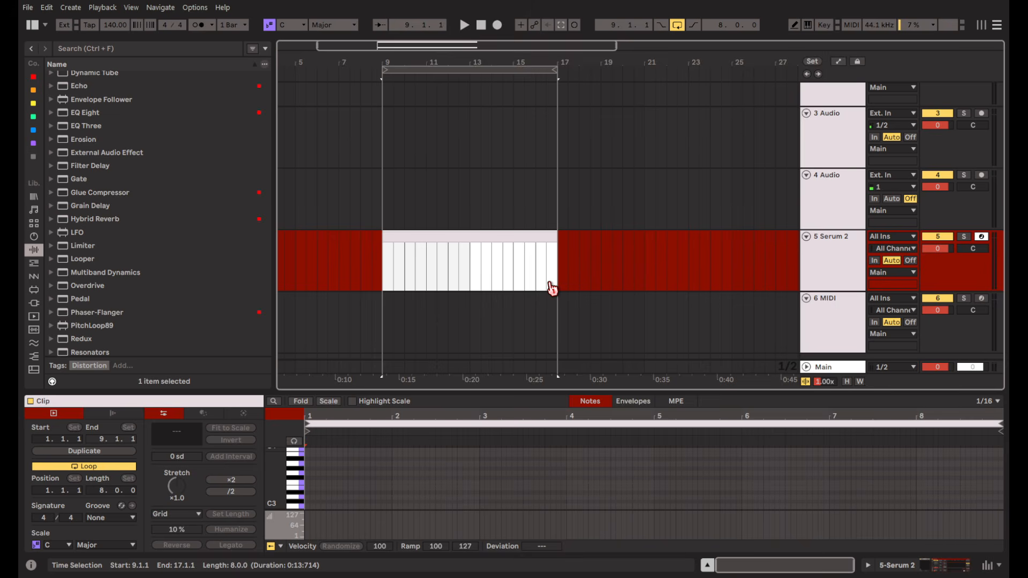
# Fill the new eight-bar clip with repeated low notes on a single pitch.
pyautogui.scroll(-5, 405, 465)
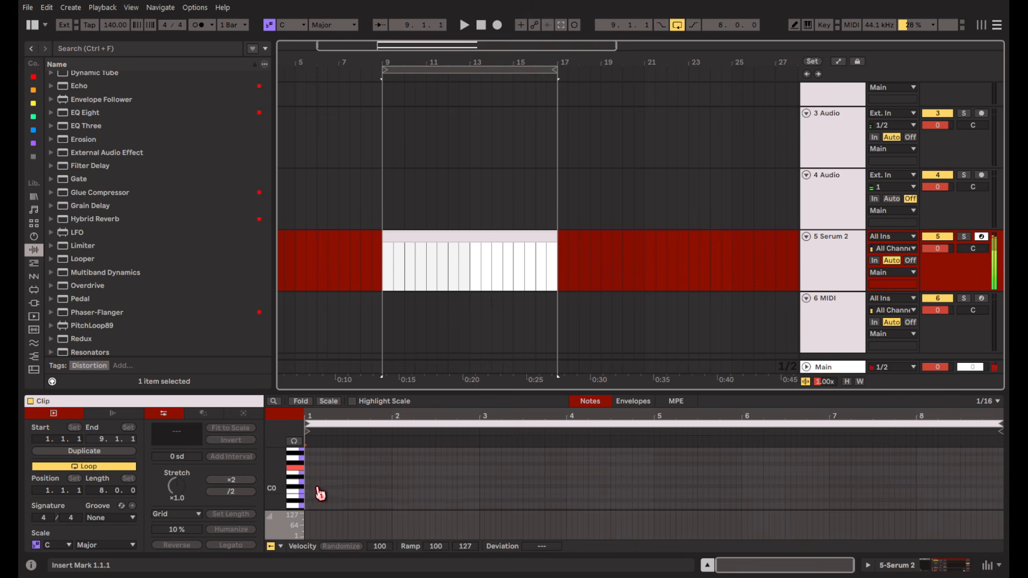
pyautogui.scroll(-2, 319, 493)
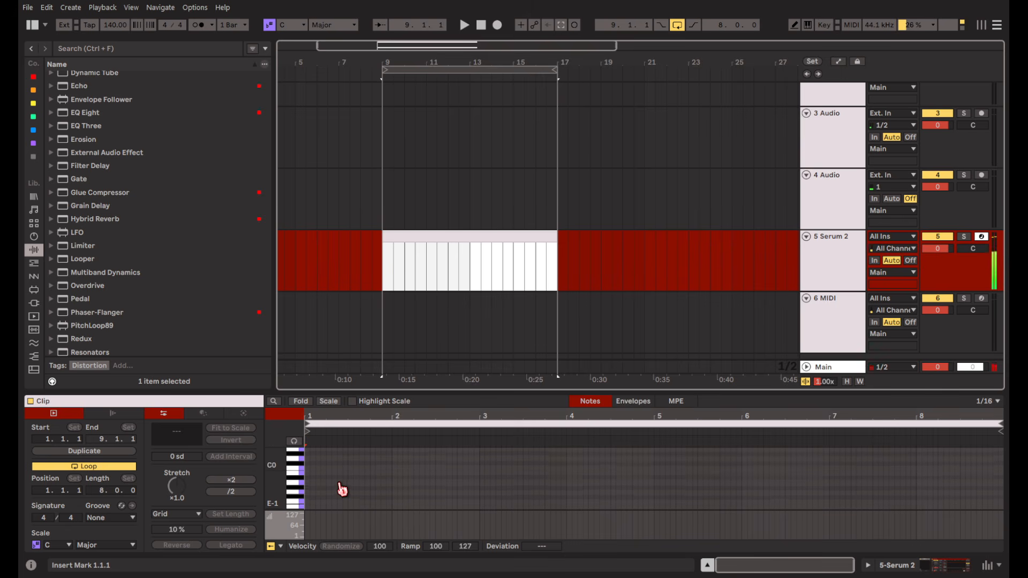
pyautogui.scroll(1, 335, 489)
pyautogui.click(310, 474)
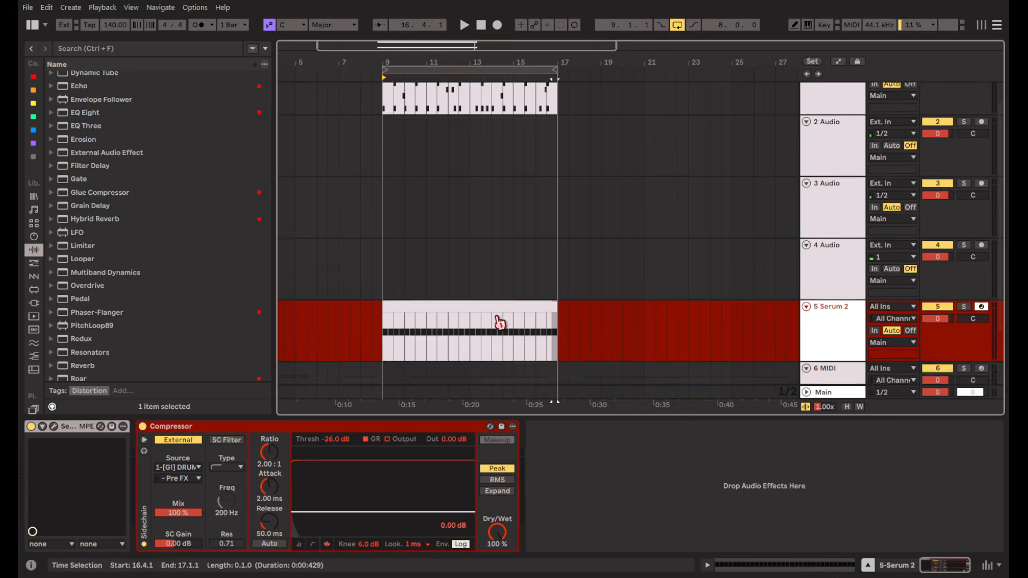
# Copy the bass MIDI clip down onto the 6 MIDI track at the same position.
pyautogui.scroll(-1, 497, 317)
pyautogui.moveTo(497, 260); pyautogui.dragTo(497, 322)
pyautogui.click(470, 297)
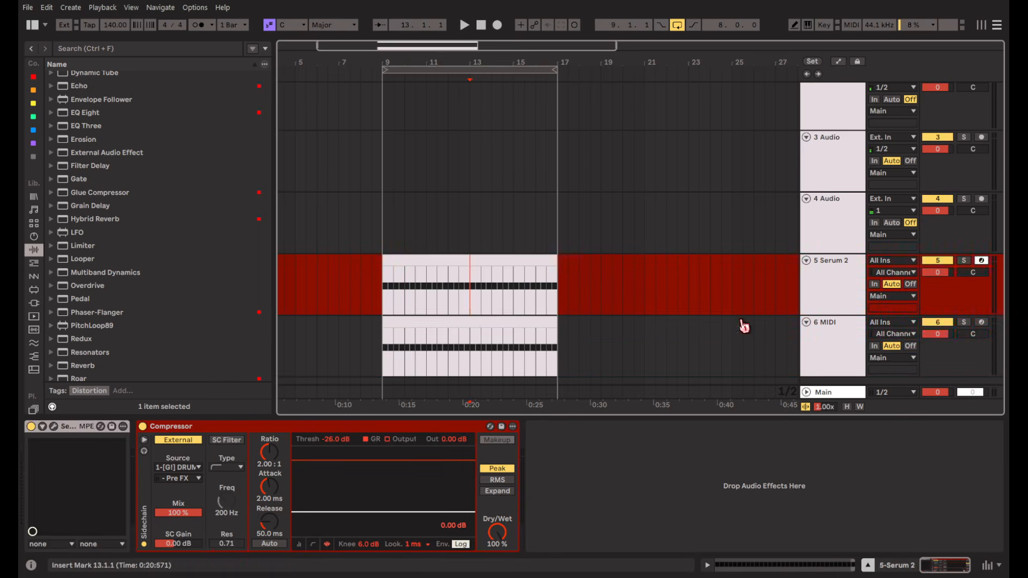
# Load a new Serum 2 instance on the 6 MIDI track.
pyautogui.press('s')
pyautogui.press('Down')
pyautogui.click(478, 325)
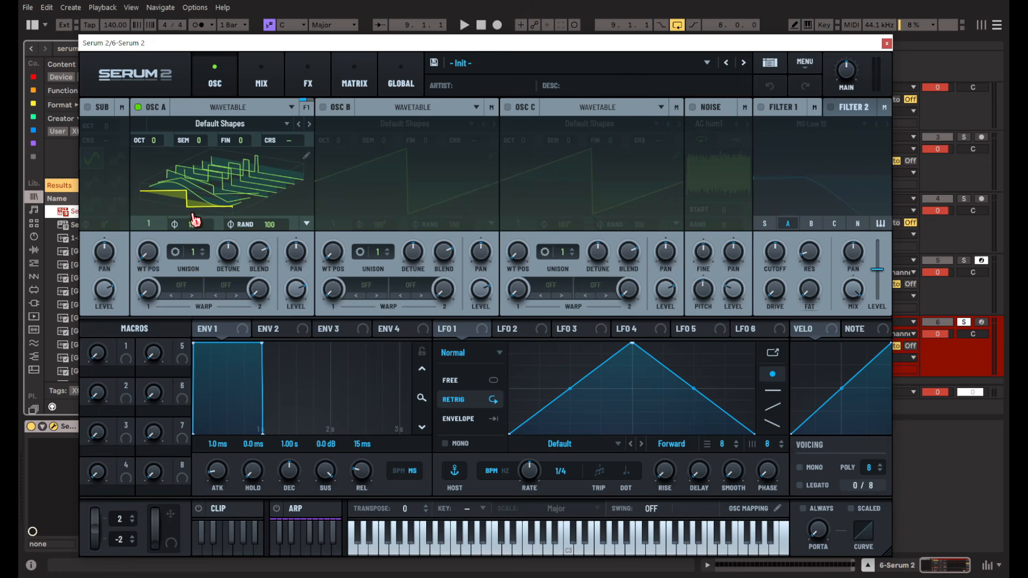
# Set Oscillator A's wavetable position to frame 2 and its first warp to Bend +/- at about 18%.
pyautogui.moveTo(149, 252); pyautogui.dragTo(157, 241)
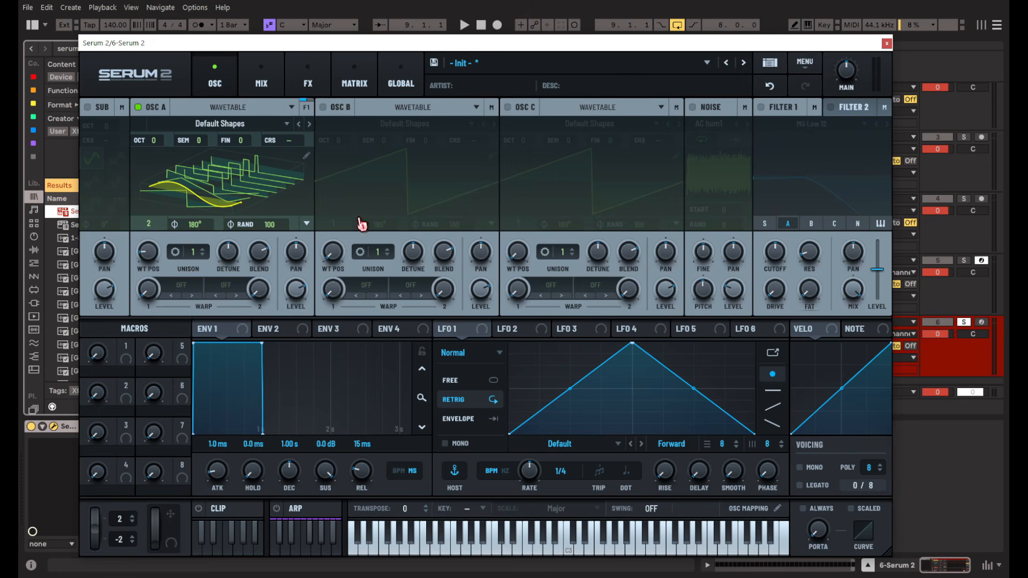
pyautogui.click(165, 289)
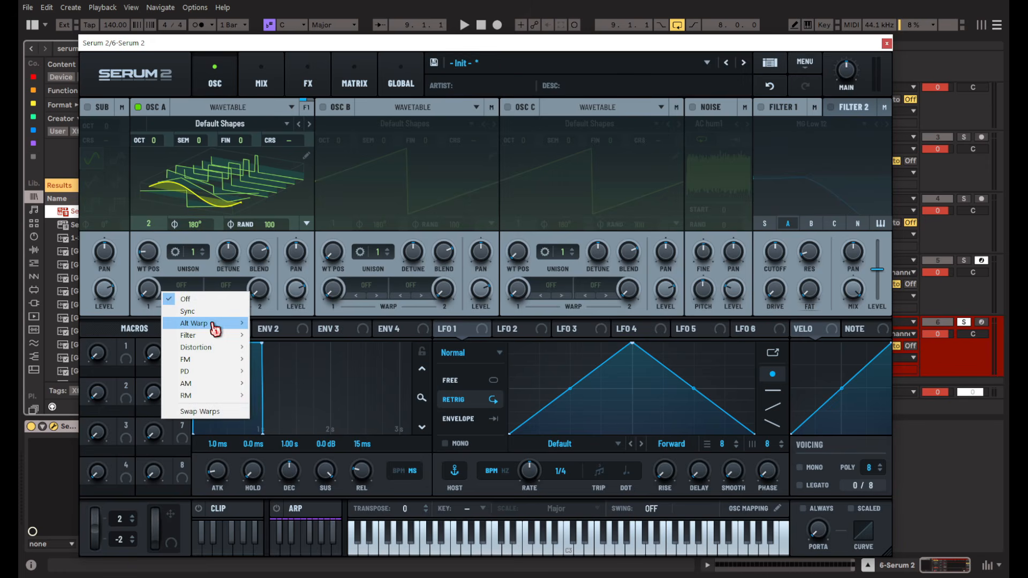
pyautogui.moveTo(214, 325)
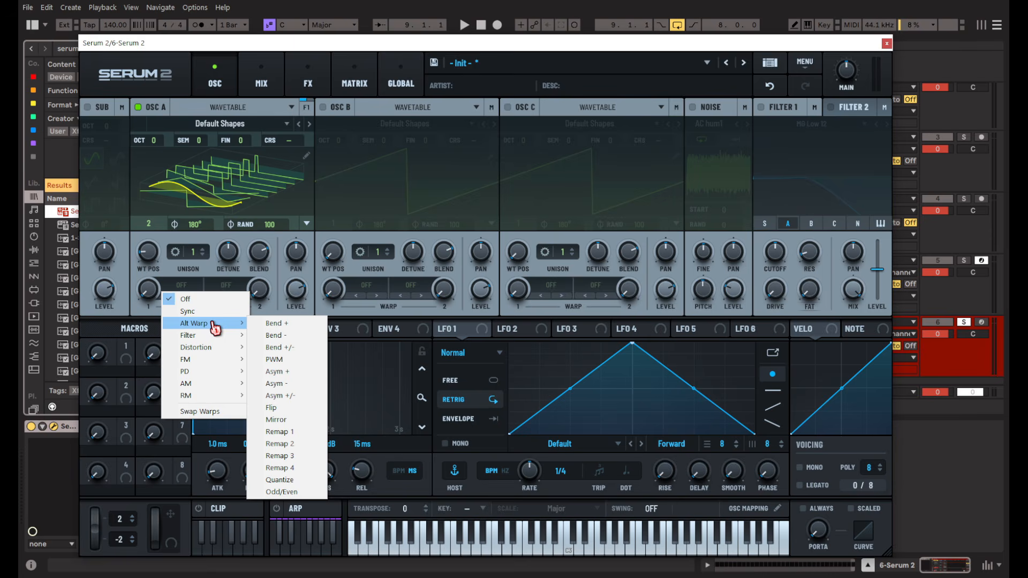
pyautogui.click(279, 347)
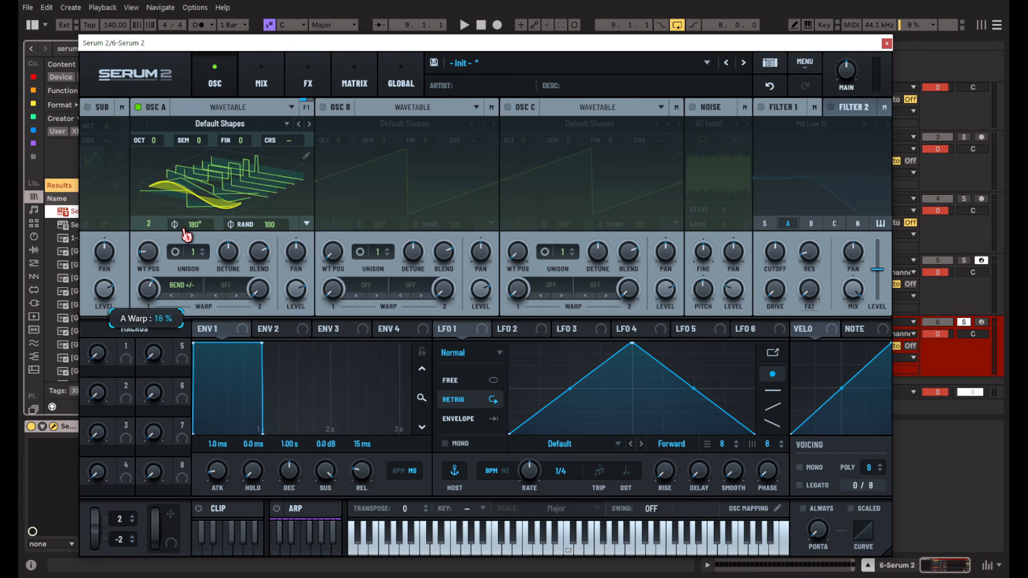
# Shape Env 1 with 61 ms attack, 815 ms decay, -4.3 dB sustain and 308 ms release.
pyautogui.moveTo(366, 471); pyautogui.dragTo(337, 477)
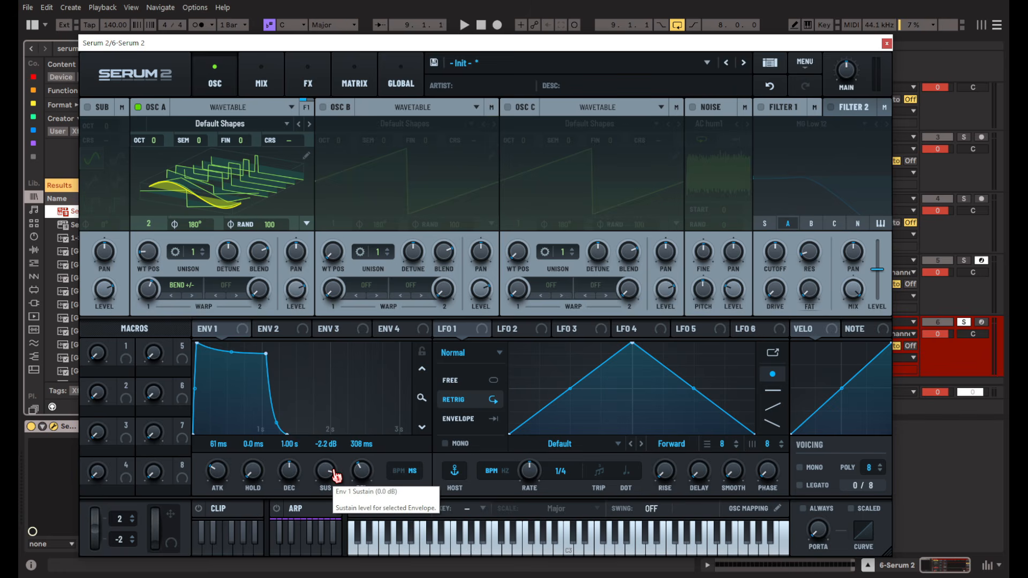
pyautogui.click(270, 80)
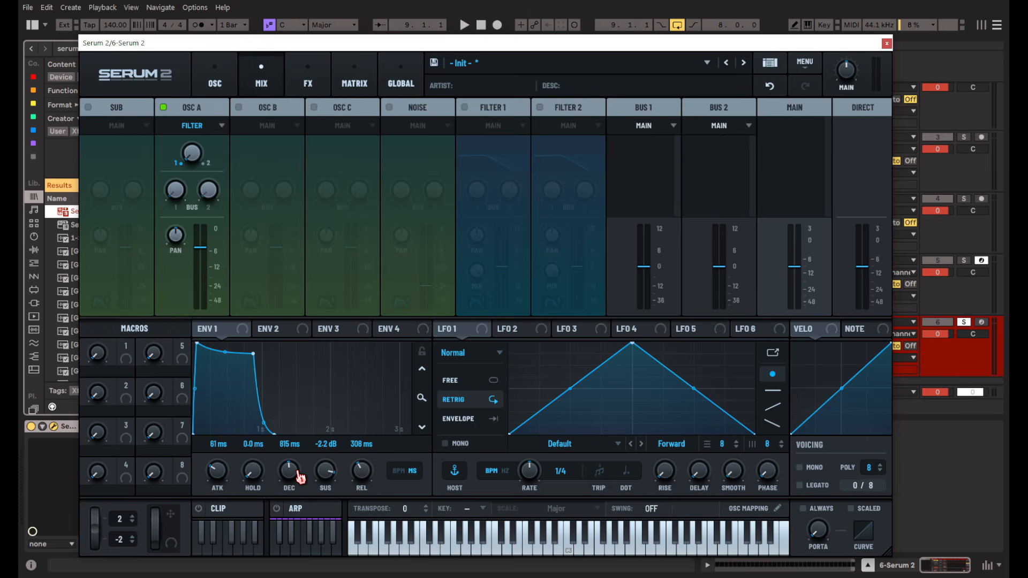
pyautogui.moveTo(294, 477); pyautogui.dragTo(343, 487)
# Add Tube and Diode 2 distortion effects to the main chain and modulate the drive of both with Env 1.
pyautogui.click(308, 80)
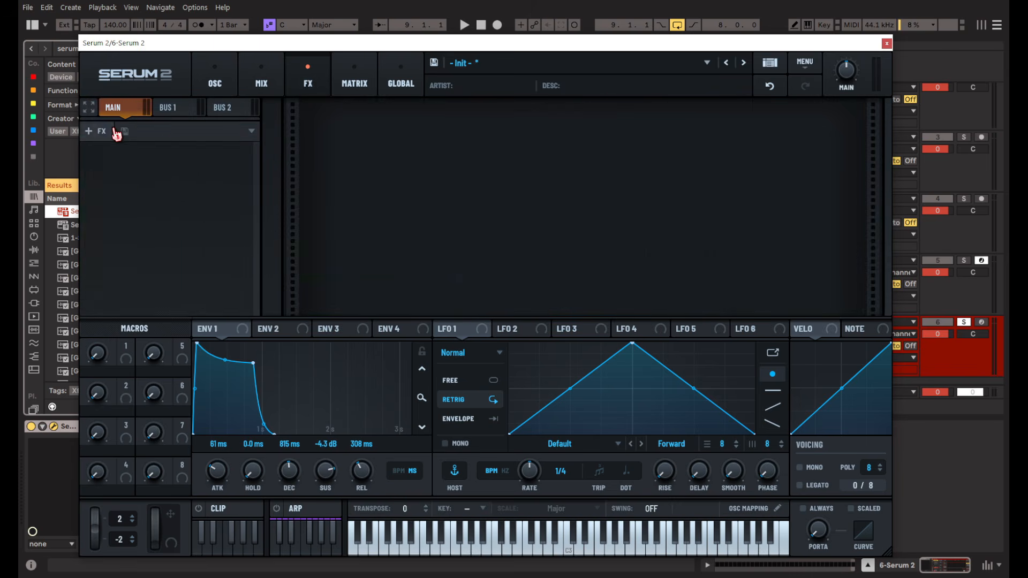
pyautogui.click(105, 130)
pyautogui.click(114, 209)
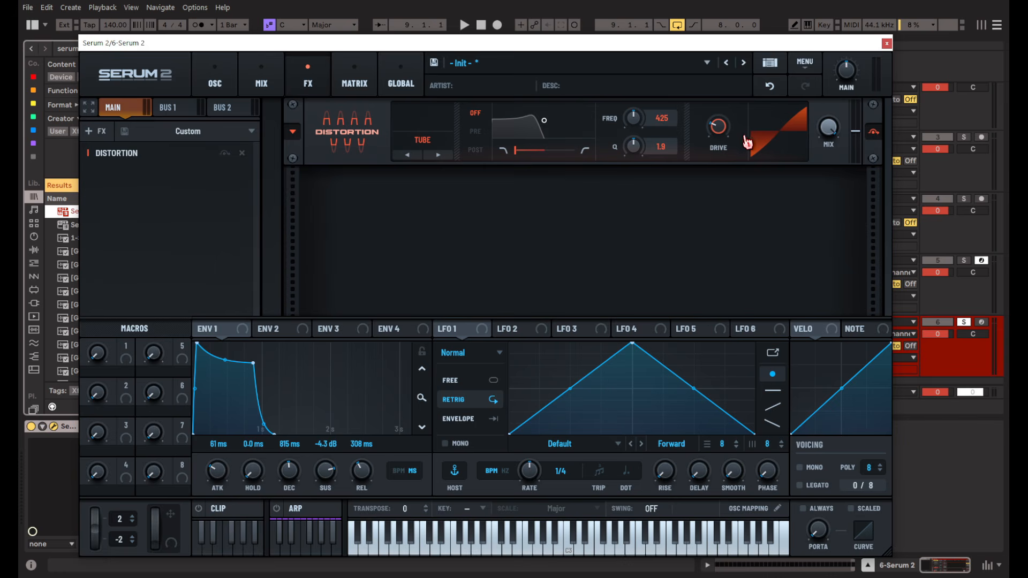
pyautogui.click(982, 323)
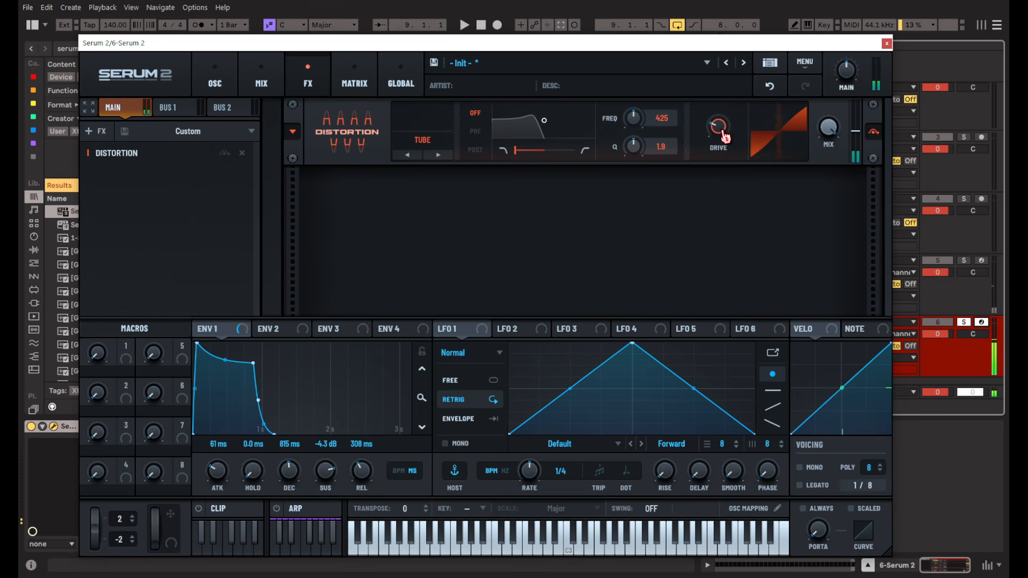
pyautogui.moveTo(718, 126); pyautogui.dragTo(711, 33)
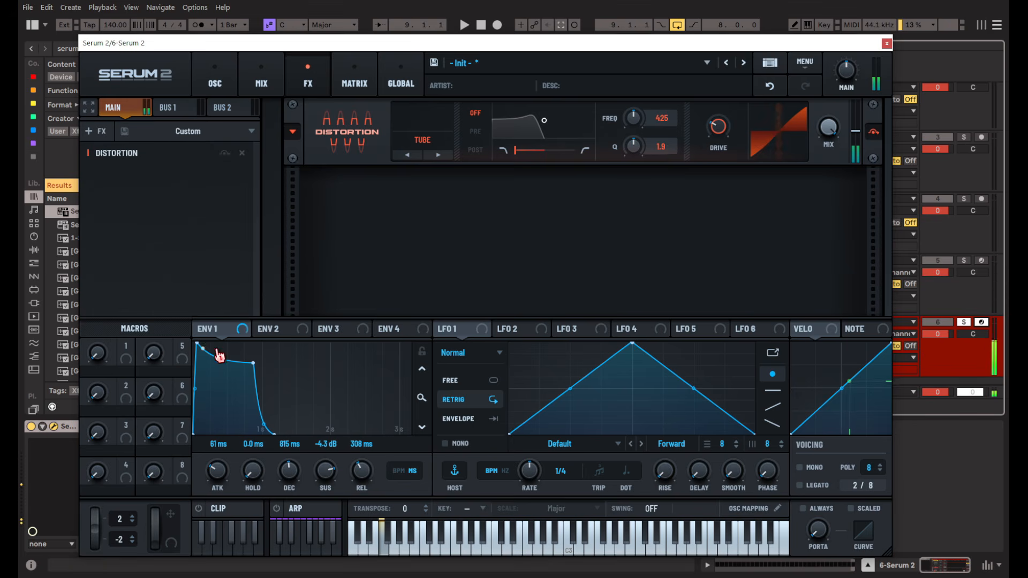
pyautogui.moveTo(200, 328); pyautogui.dragTo(710, 128)
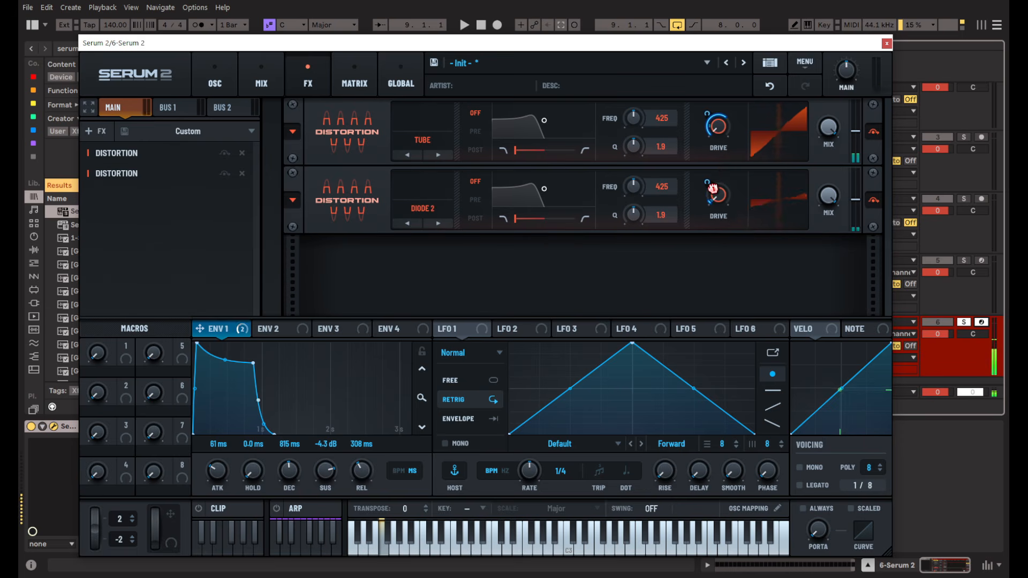
pyautogui.moveTo(718, 185); pyautogui.dragTo(718, 169)
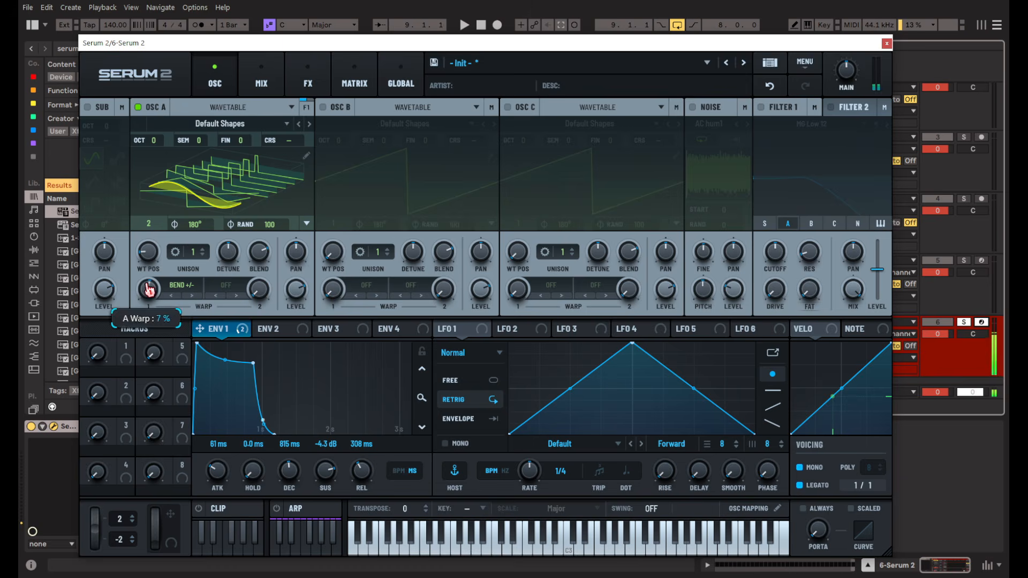
# Modulate Oscillator A's Bend +/- warp with Env 1 and set its second warp to FM (Noise).
pyautogui.moveTo(225, 337); pyautogui.dragTo(149, 295)
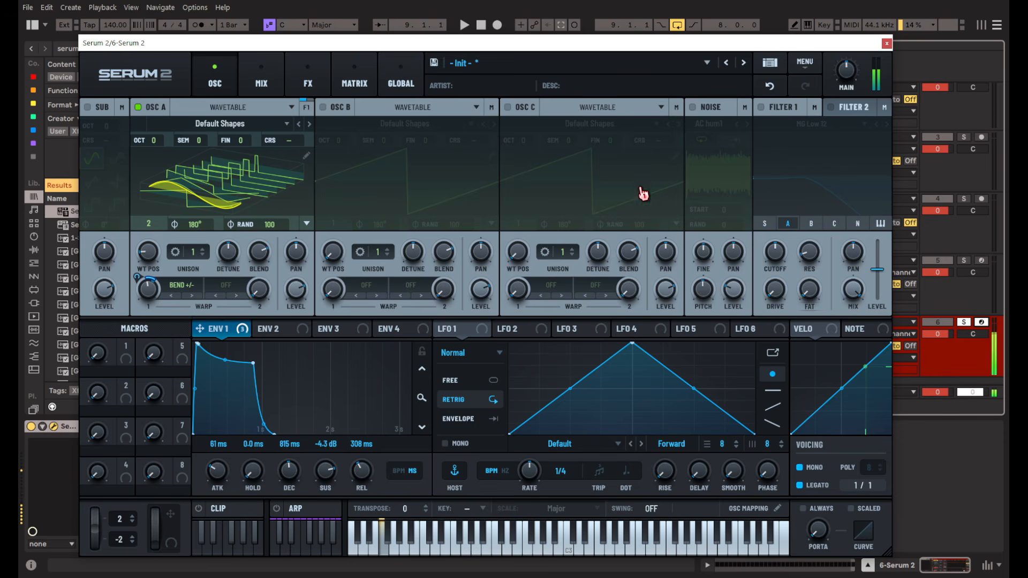
pyautogui.click(225, 284)
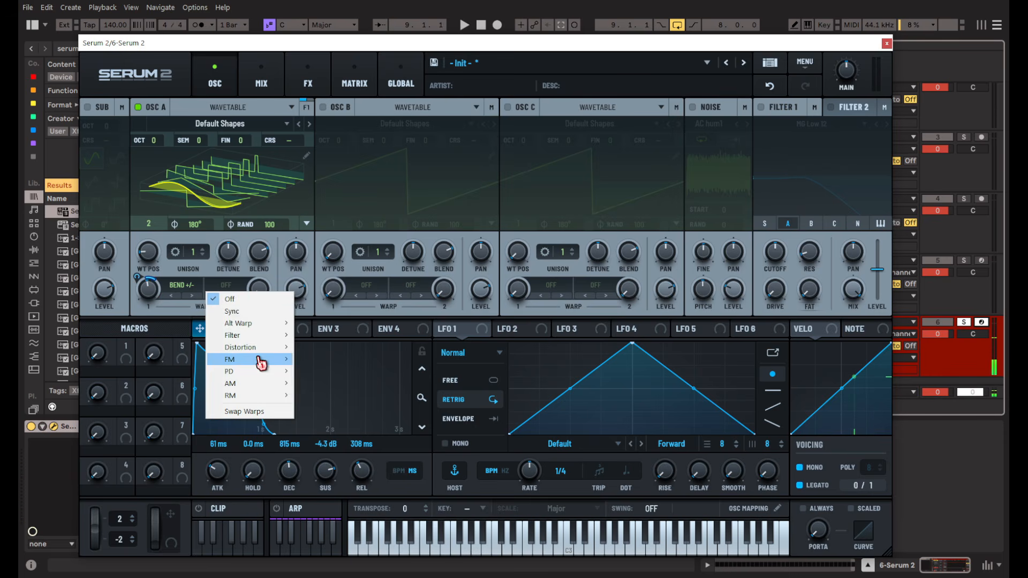
pyautogui.moveTo(264, 361)
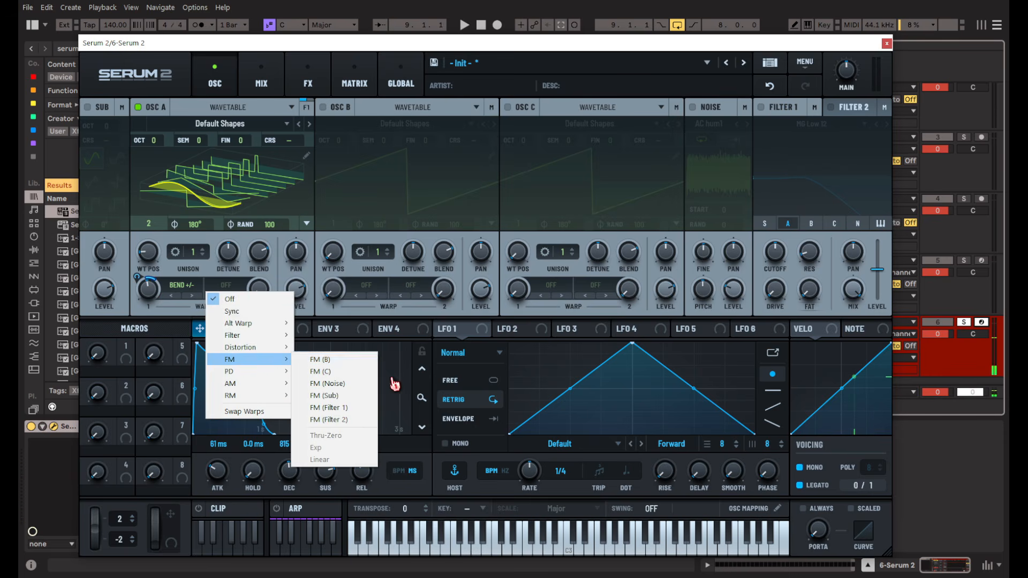
pyautogui.click(351, 384)
# Set the noise oscillator to the White colour with stereo at 100.
pyautogui.click(727, 130)
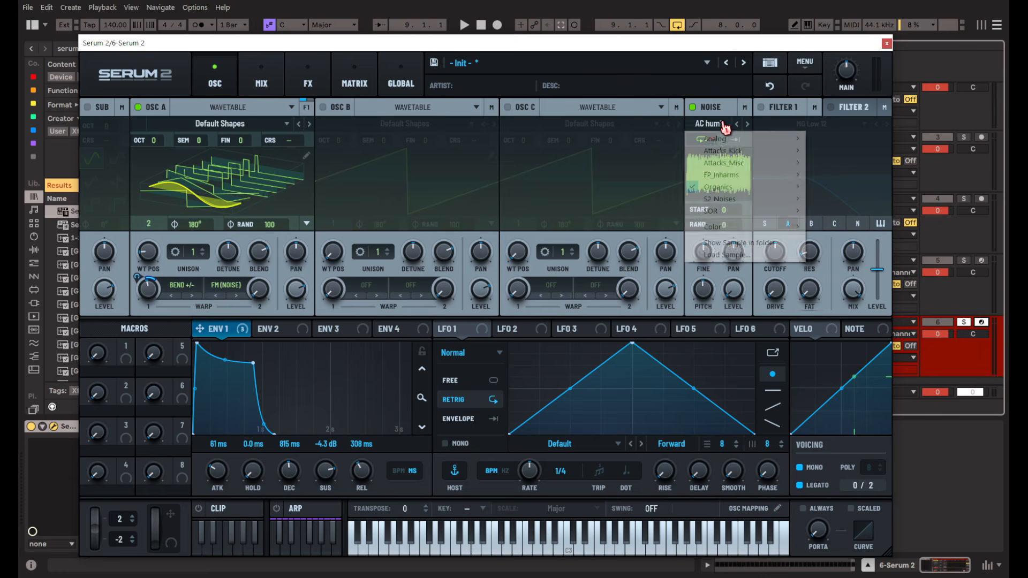
pyautogui.moveTo(742, 227)
pyautogui.click(832, 227)
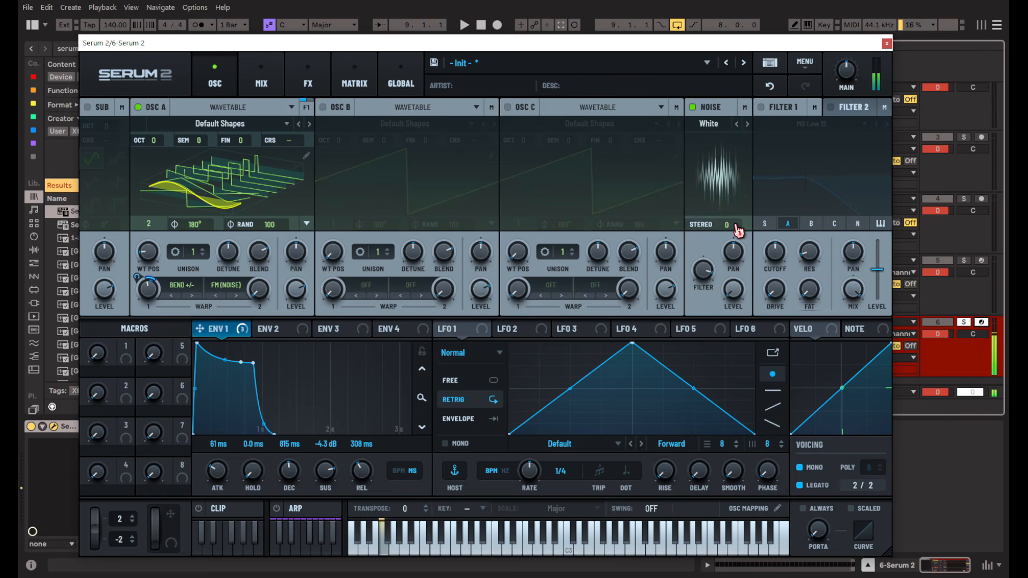
pyautogui.moveTo(739, 230); pyautogui.dragTo(721, 62)
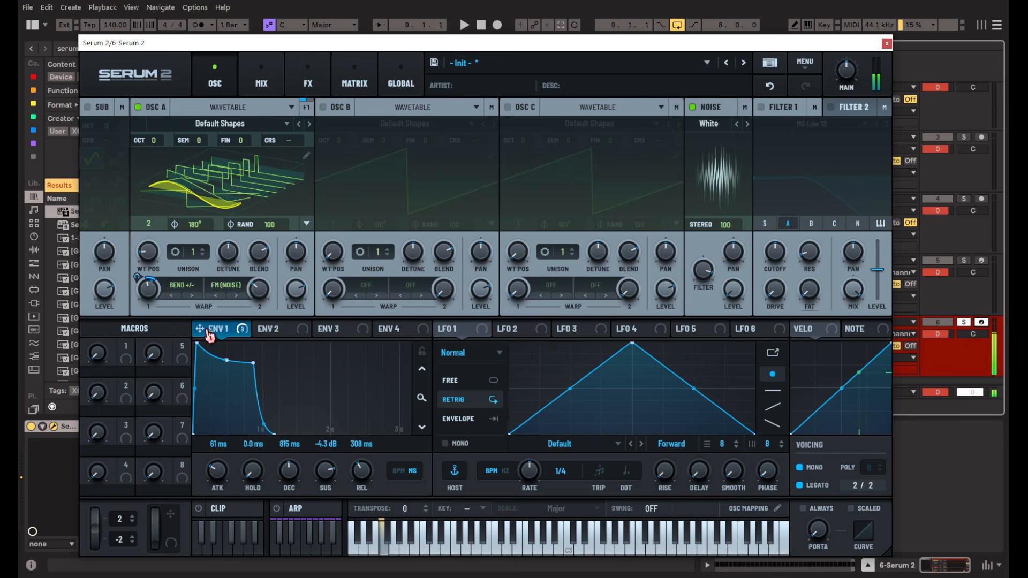
# Modulate Oscillator A's second warp with Env 1 by 31% over a range of 20 to 51, and adjust the noise filter.
pyautogui.moveTo(206, 331); pyautogui.dragTo(251, 303)
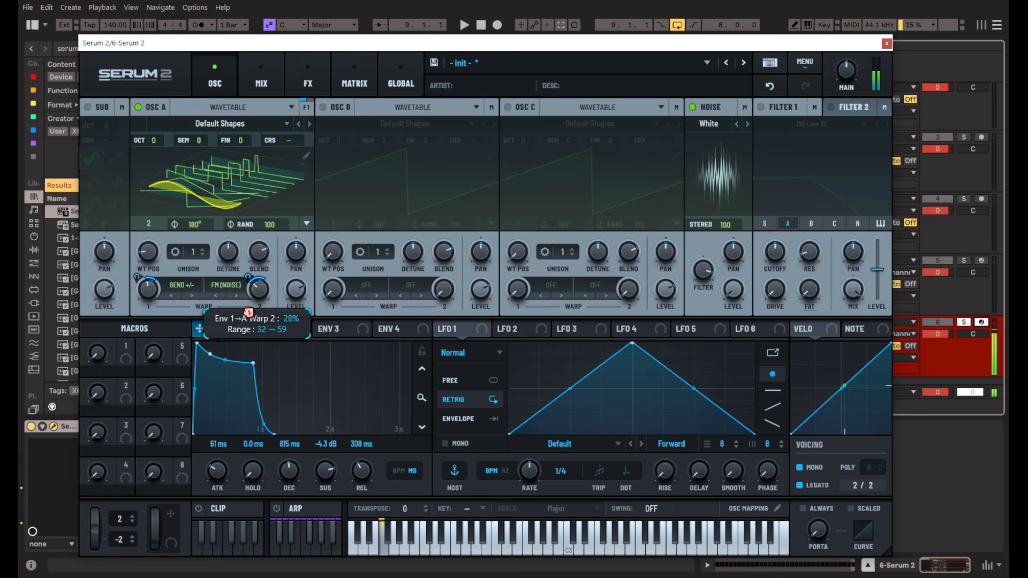
pyautogui.moveTo(703, 276); pyautogui.dragTo(708, 292)
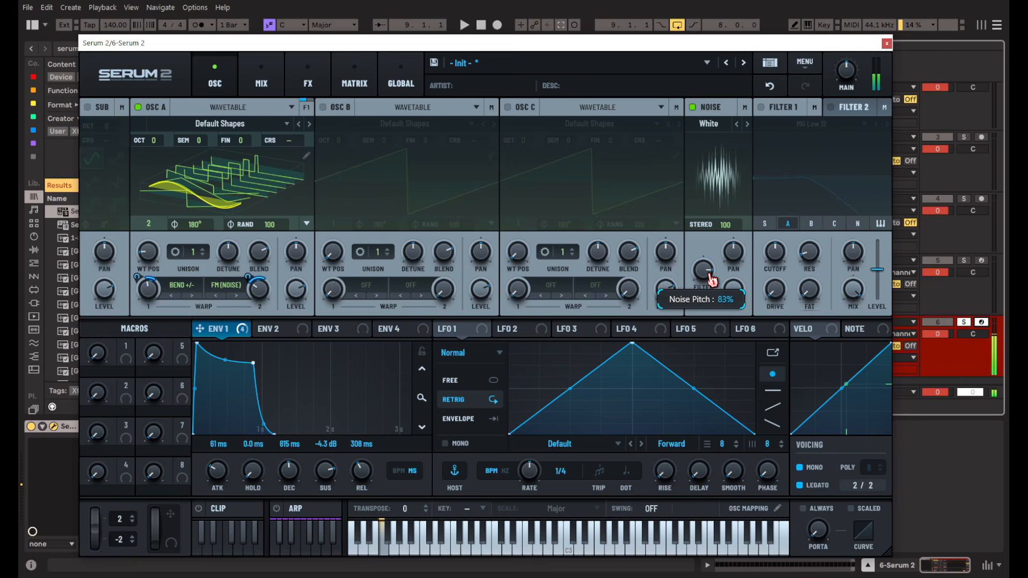
pyautogui.moveTo(266, 297); pyautogui.dragTo(267, 310)
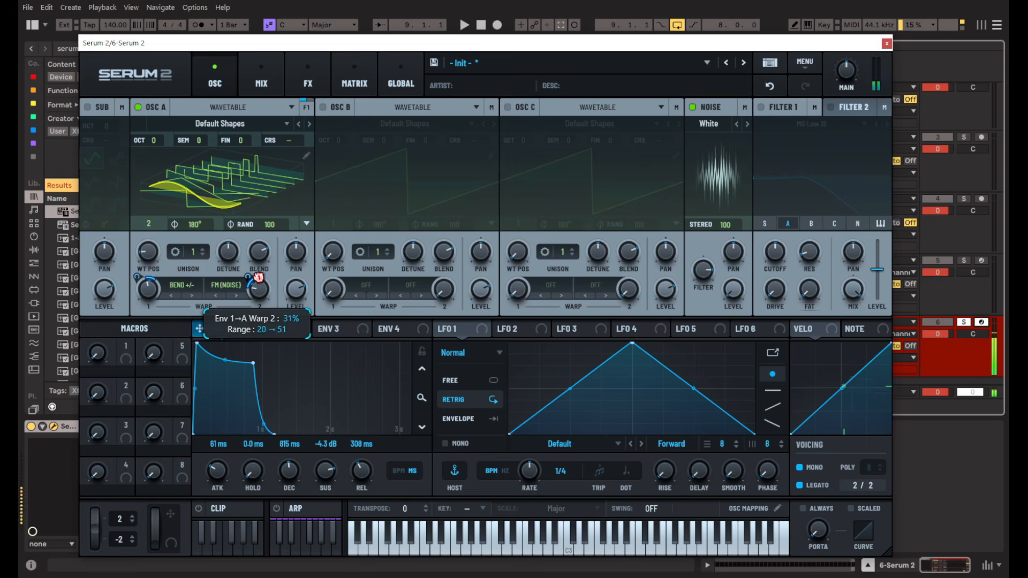
# Add a third distortion to the main effects chain, set it to Soft Sat., and adjust its output level and drive.
pyautogui.click(308, 81)
pyautogui.click(98, 132)
pyautogui.click(112, 209)
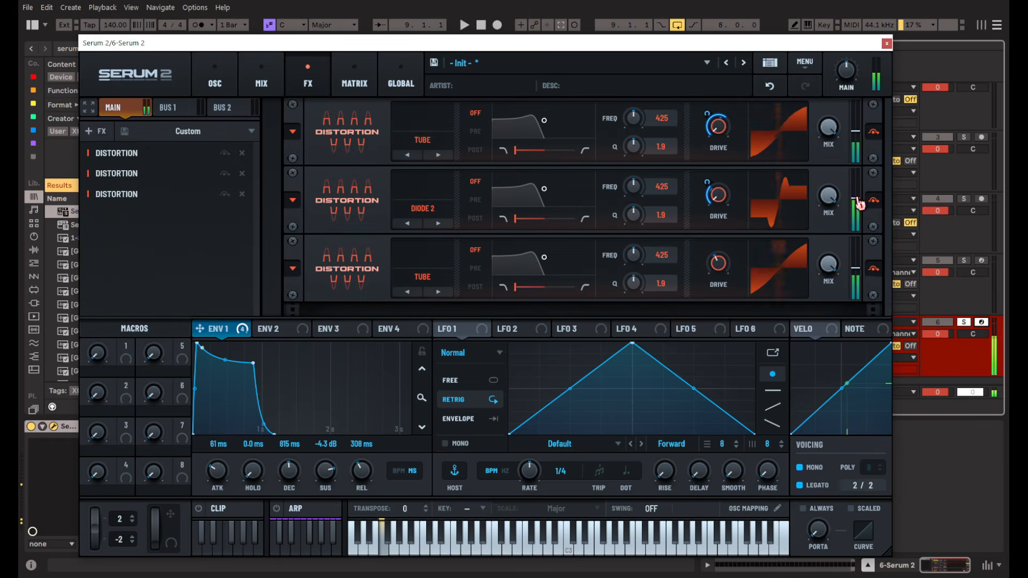
pyautogui.moveTo(855, 271); pyautogui.dragTo(862, 240)
pyautogui.click(409, 292)
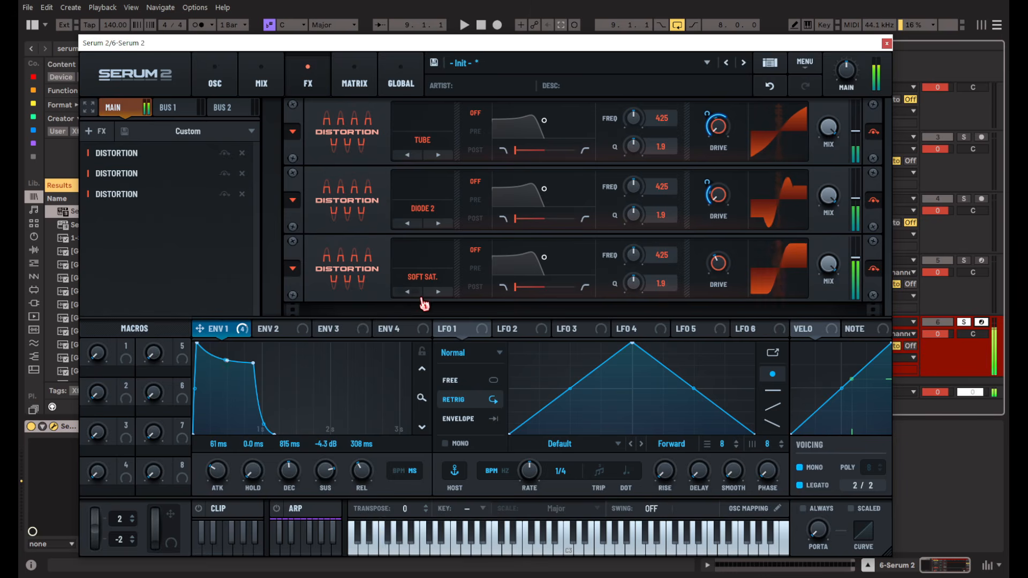
pyautogui.moveTo(718, 290); pyautogui.dragTo(721, 298)
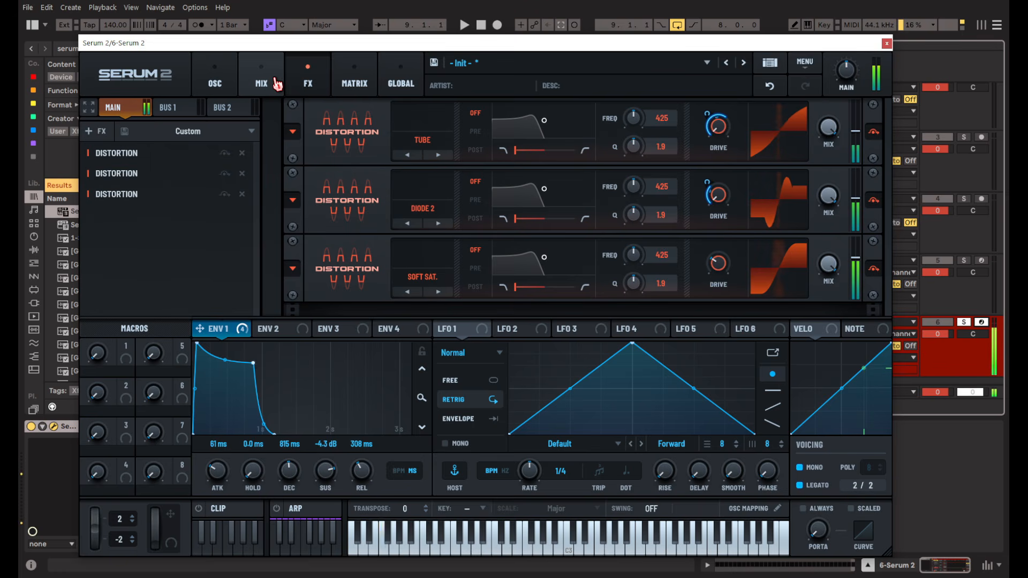
# Set the noise level to about 9% with stereo at 76, and fine-tune Oscillator A's second warp amount.
pyautogui.click(222, 79)
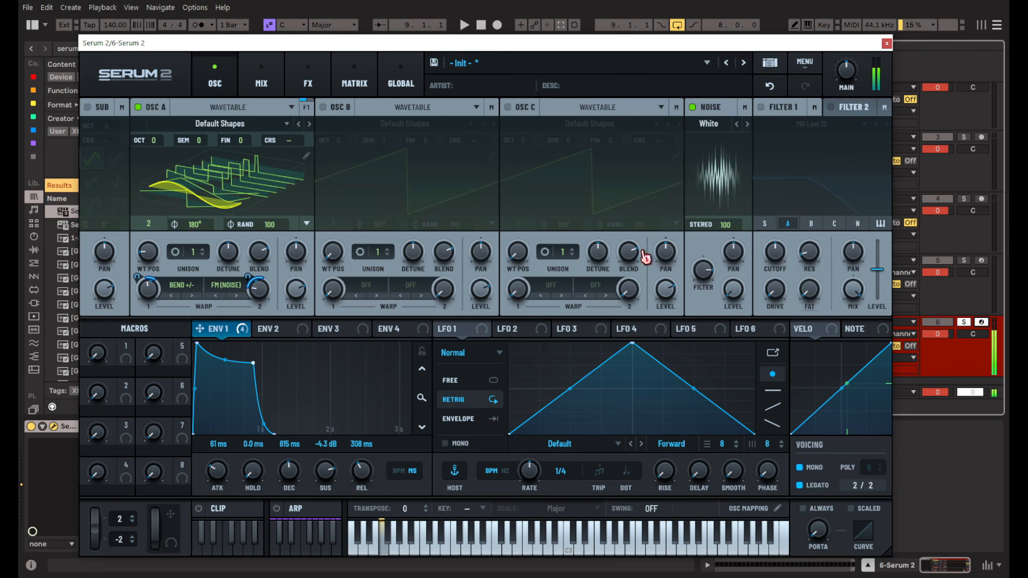
pyautogui.moveTo(733, 290)
pyautogui.mouseDown()
pyautogui.moveTo(735, 271)
pyautogui.moveTo(732, 288)
pyautogui.mouseUp()
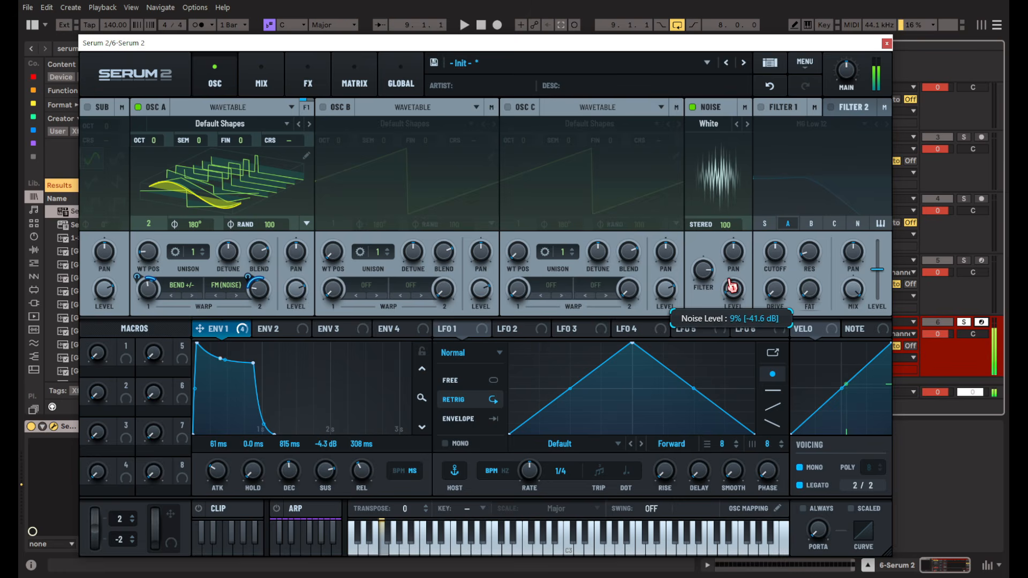
pyautogui.moveTo(260, 292)
pyautogui.mouseDown()
pyautogui.moveTo(263, 318)
pyautogui.moveTo(264, 301)
pyautogui.mouseUp()
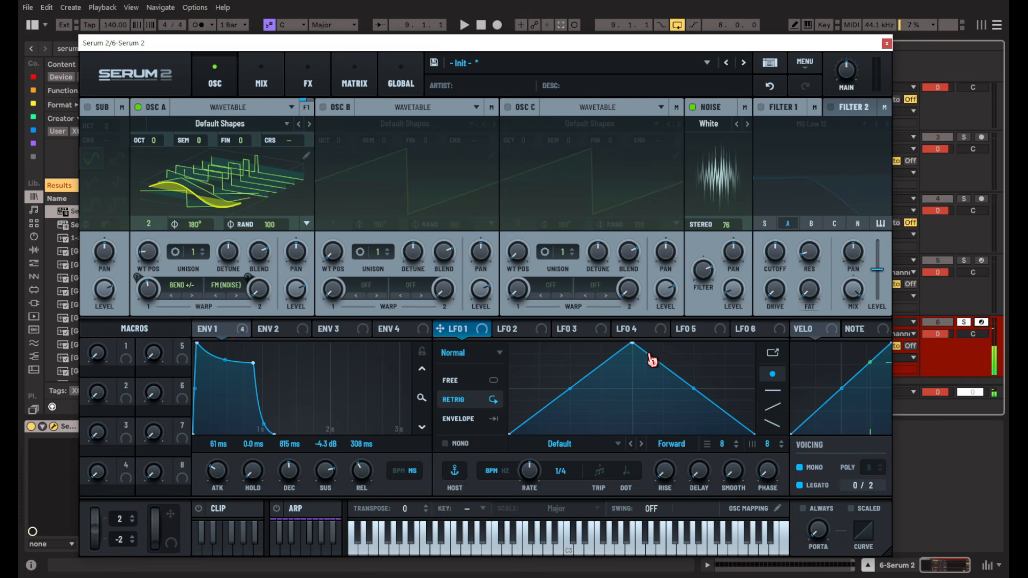
# Shape Env 2 as a short pluck with 106 ms decay, no sustain and 485 ms release.
pyautogui.click(282, 330)
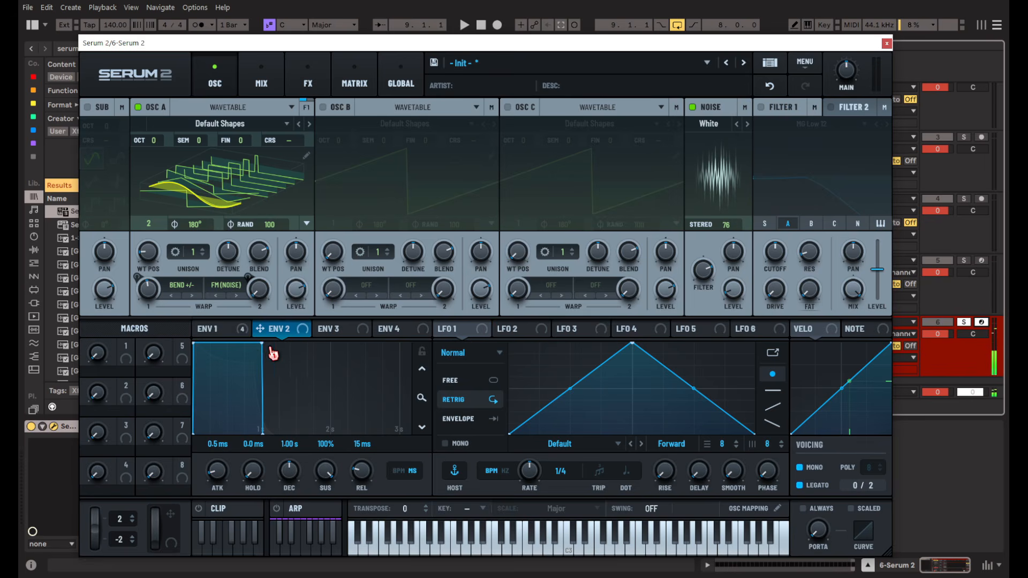
pyautogui.moveTo(272, 352); pyautogui.dragTo(224, 433)
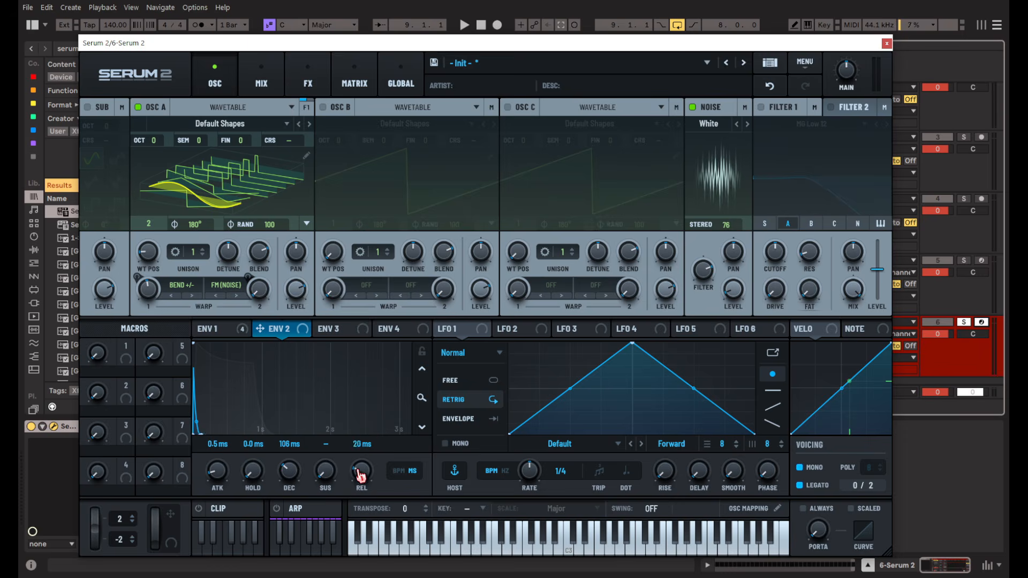
pyautogui.moveTo(361, 474); pyautogui.dragTo(317, 334)
# Route Env 2 to Main Tuning in the first free modulation matrix slot with an amount of about 19%.
pyautogui.click(308, 83)
pyautogui.click(354, 83)
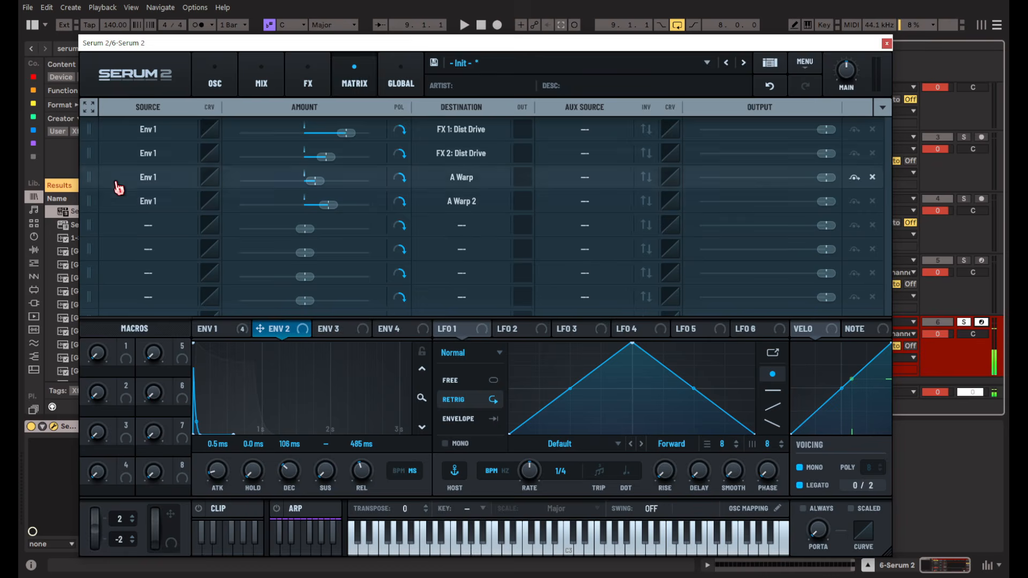
pyautogui.click(158, 227)
pyautogui.moveTo(161, 257)
pyautogui.click(214, 268)
pyautogui.click(462, 225)
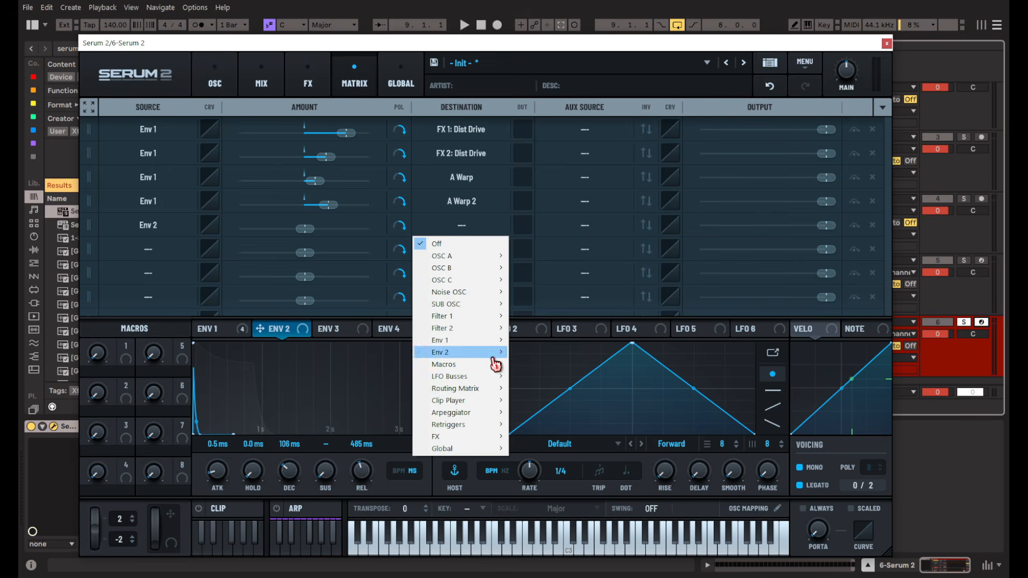
pyautogui.moveTo(484, 453)
pyautogui.click(541, 449)
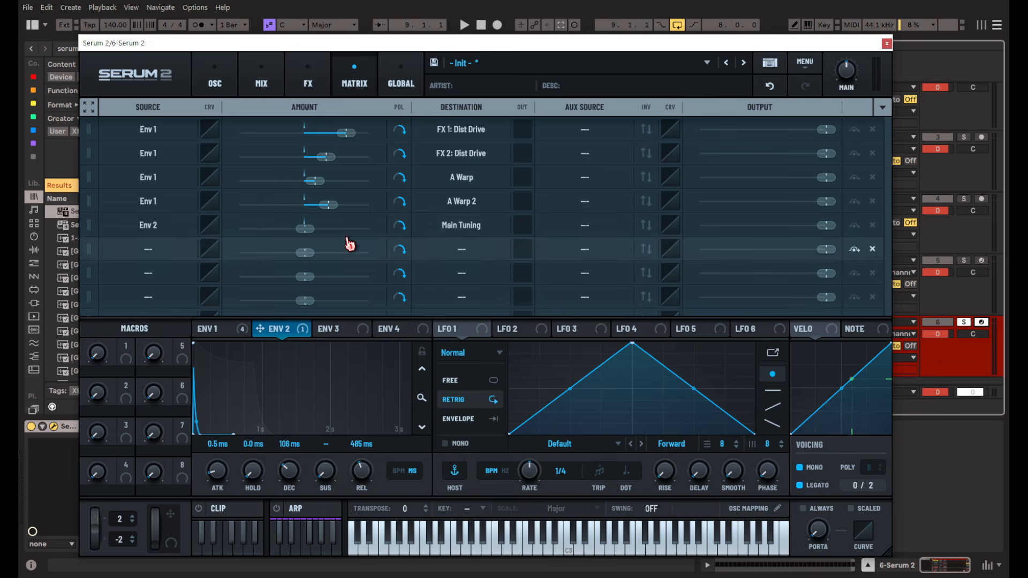
pyautogui.moveTo(311, 230); pyautogui.dragTo(336, 238)
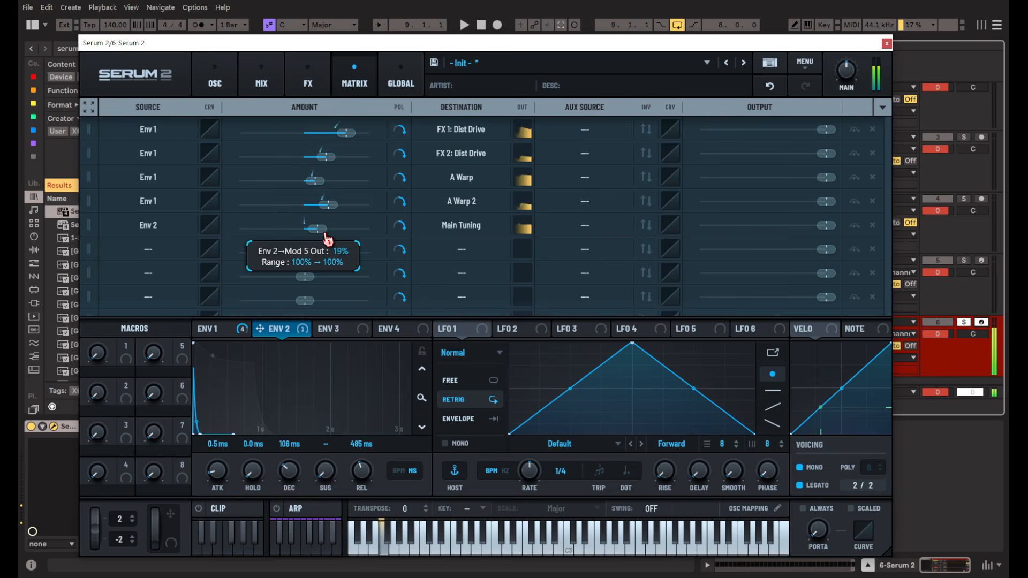
# Add a Flanger after the three distortions in the main effects chain.
pyautogui.click(308, 80)
pyautogui.click(95, 131)
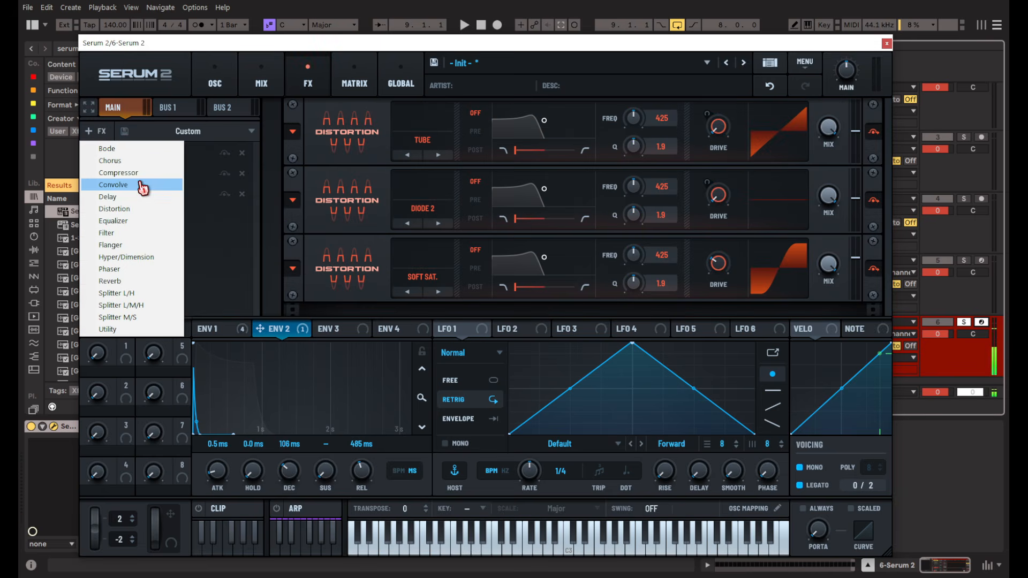
pyautogui.click(138, 244)
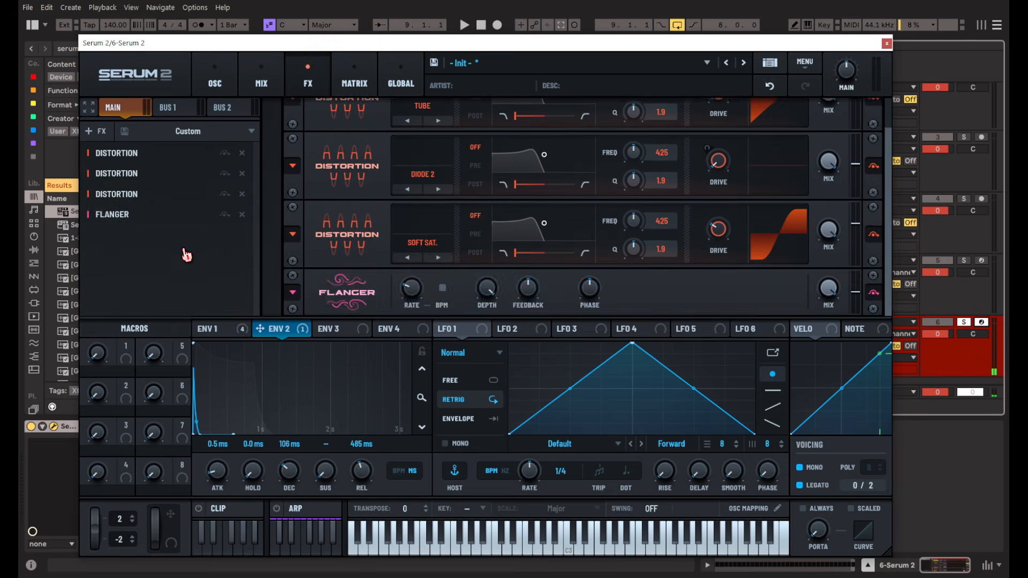
# Replace the Flanger in the main effects chain with a Filter of the S2 type Diffusor.
pyautogui.click(242, 214)
pyautogui.click(97, 136)
pyautogui.click(138, 237)
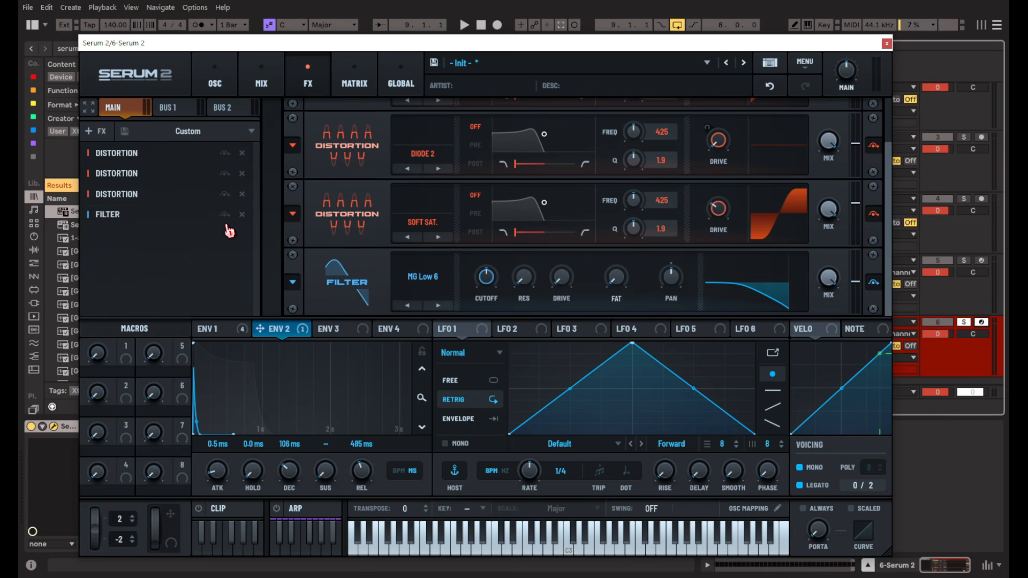
pyautogui.click(423, 277)
pyautogui.moveTo(429, 357)
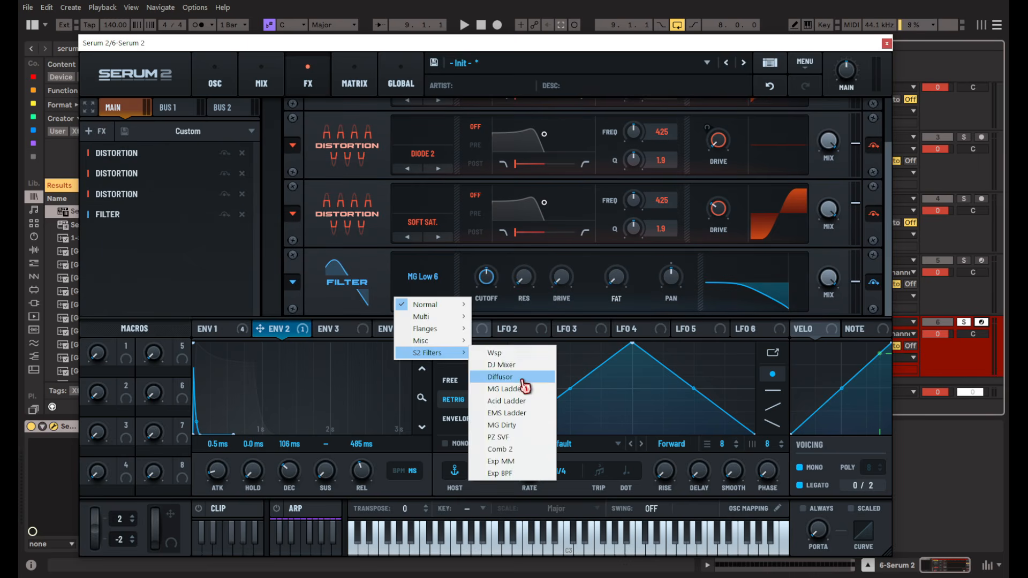
pyautogui.click(523, 385)
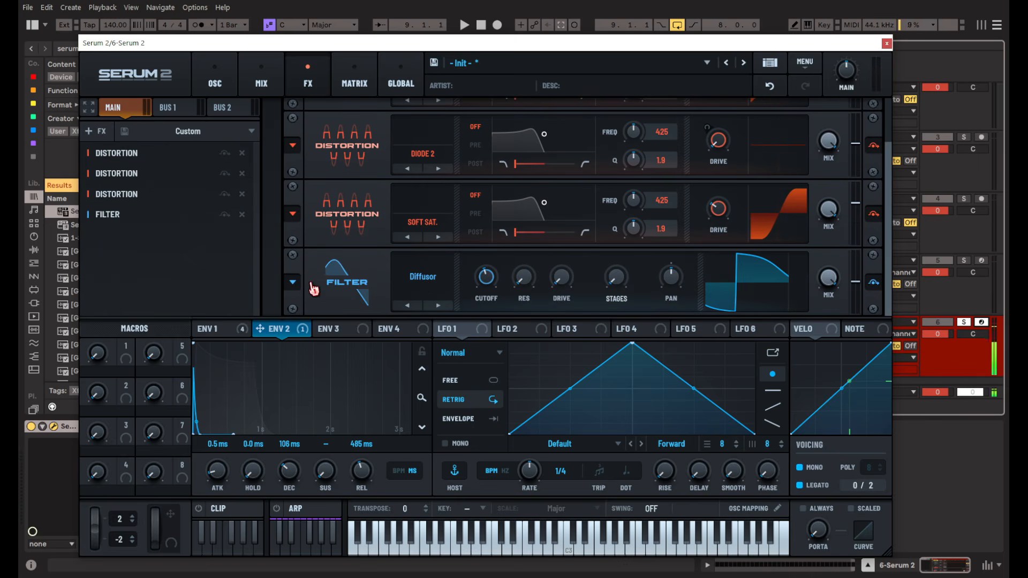
# Move the Diffusor filter ahead of the Soft Sat. distortion, directly after the Diode 2 distortion.
pyautogui.moveTo(321, 282); pyautogui.dragTo(363, 204)
pyautogui.scroll(-1, 362, 204)
pyautogui.moveTo(358, 161); pyautogui.dragTo(356, 268)
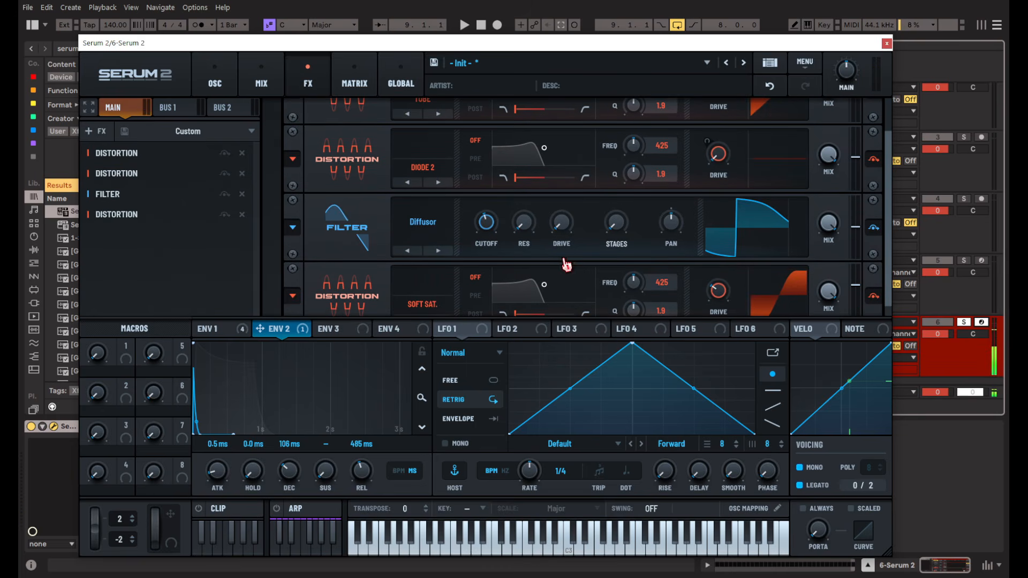
# Raise the Diffusor filter's stages slightly above minimum and set its resonance to 0%.
pyautogui.moveTo(532, 228); pyautogui.dragTo(534, 171)
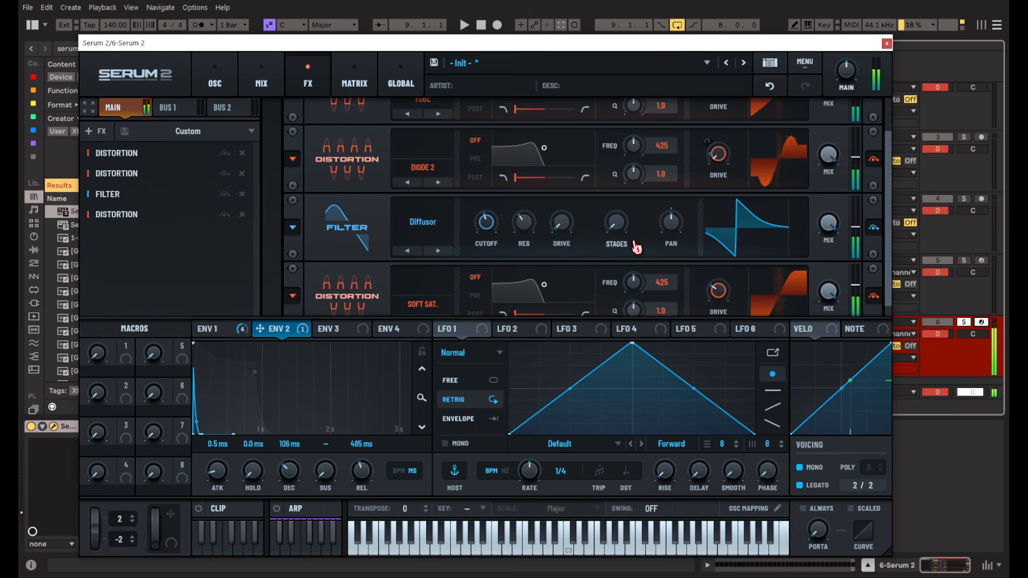
pyautogui.moveTo(631, 241); pyautogui.dragTo(628, 192)
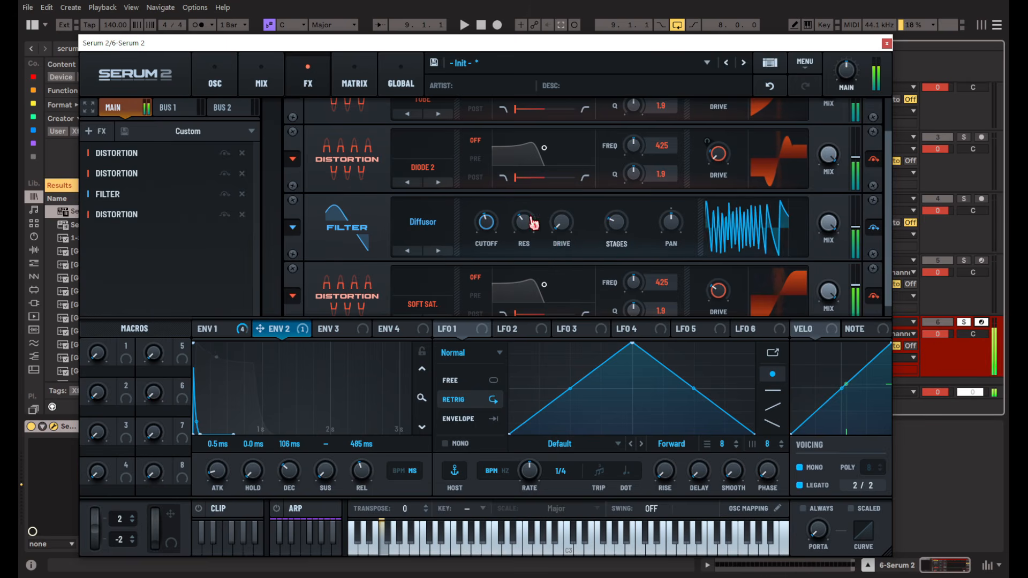
pyautogui.moveTo(523, 223); pyautogui.dragTo(520, 280)
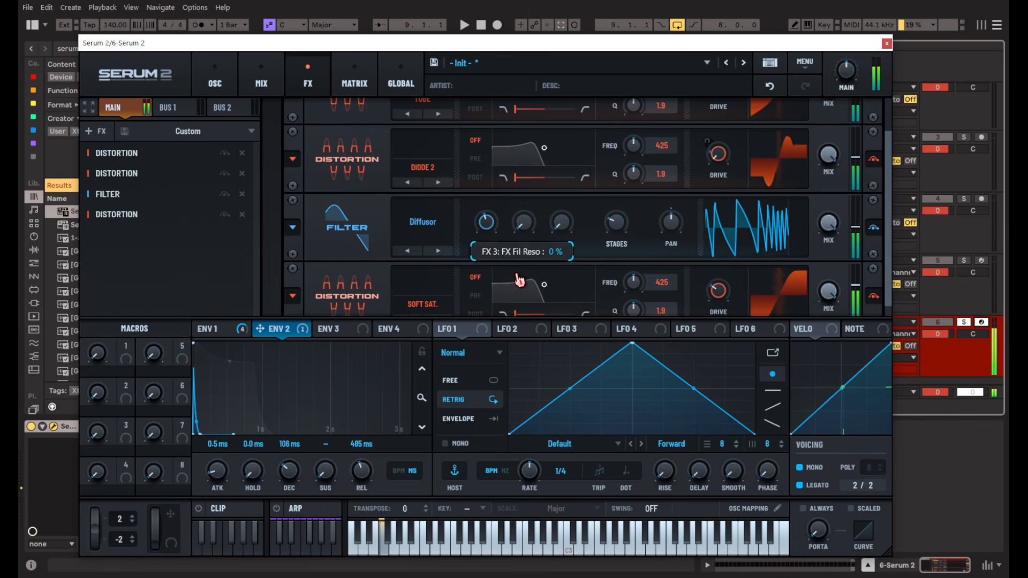
pyautogui.moveTo(628, 228); pyautogui.dragTo(557, 232)
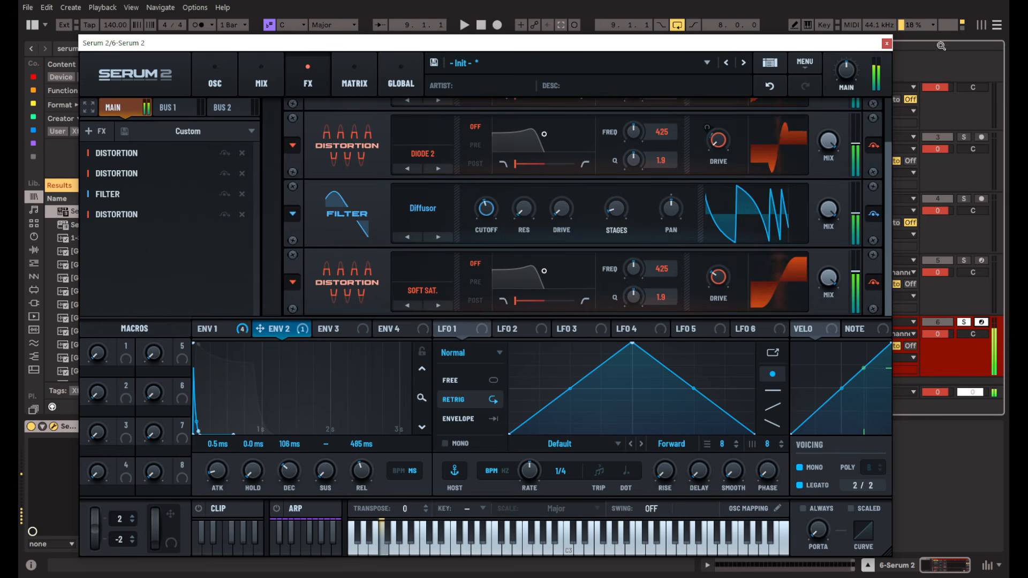
# Close the synth window and group the two Serum 2 tracks.
pyautogui.click(887, 42)
pyautogui.scroll(4, 404, 302)
pyautogui.scroll(-1, 434, 292)
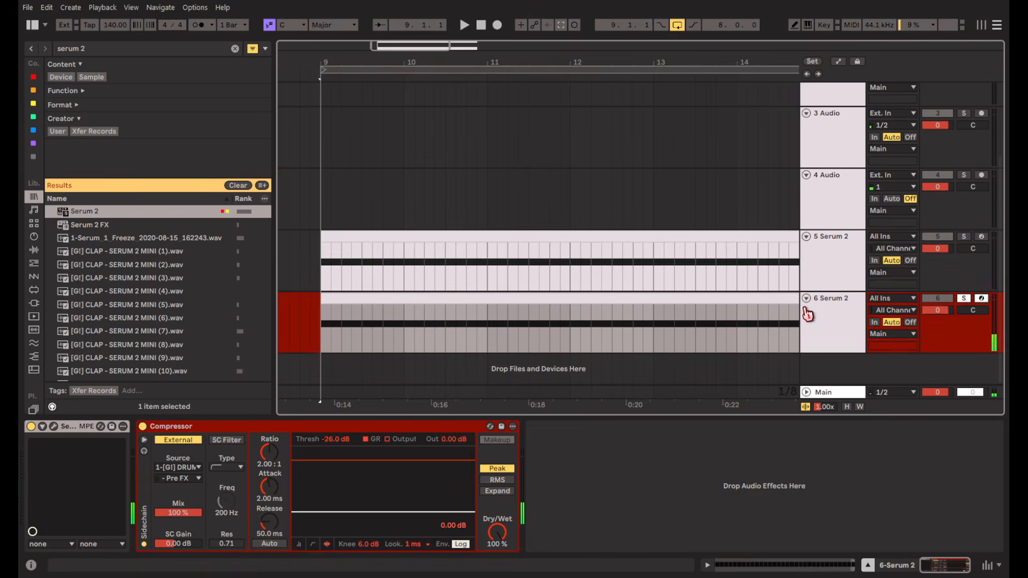
pyautogui.click(819, 316)
pyautogui.keyDown('shift'); pyautogui.click(844, 268); pyautogui.keyUp('shift')
pyautogui.hotkey('ctrl', 'g')
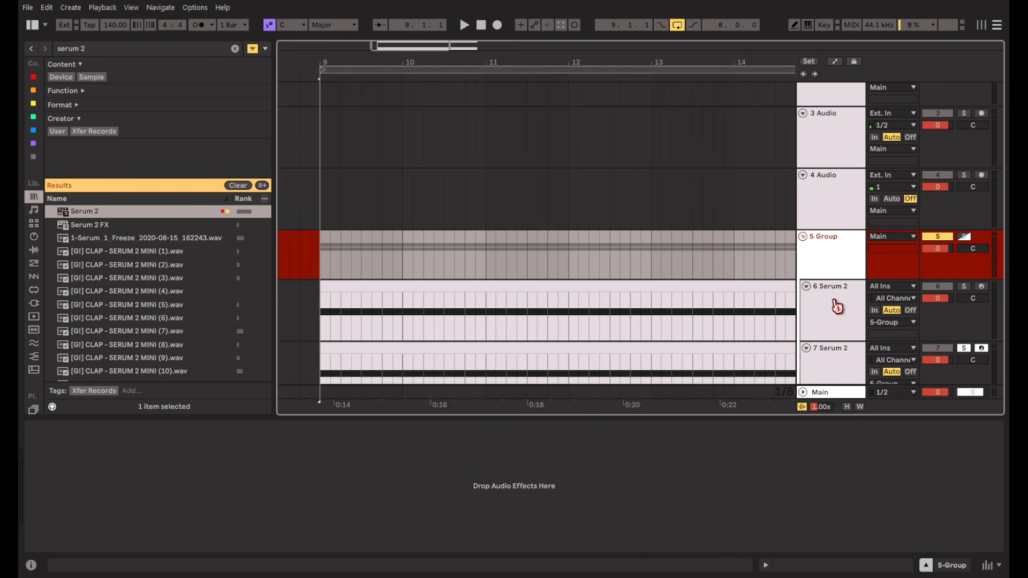
# Audition the grouped Serum 2 tracks and solo the 7 Serum 2 track.
pyautogui.press('space')
pyautogui.click(839, 313)
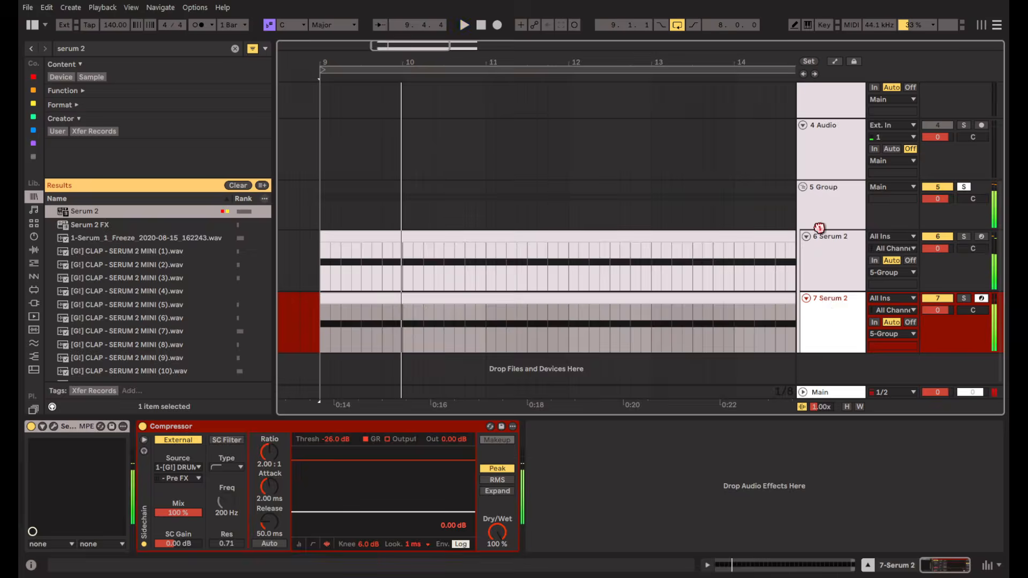
pyautogui.click(819, 214)
pyautogui.click(829, 321)
pyautogui.click(404, 300)
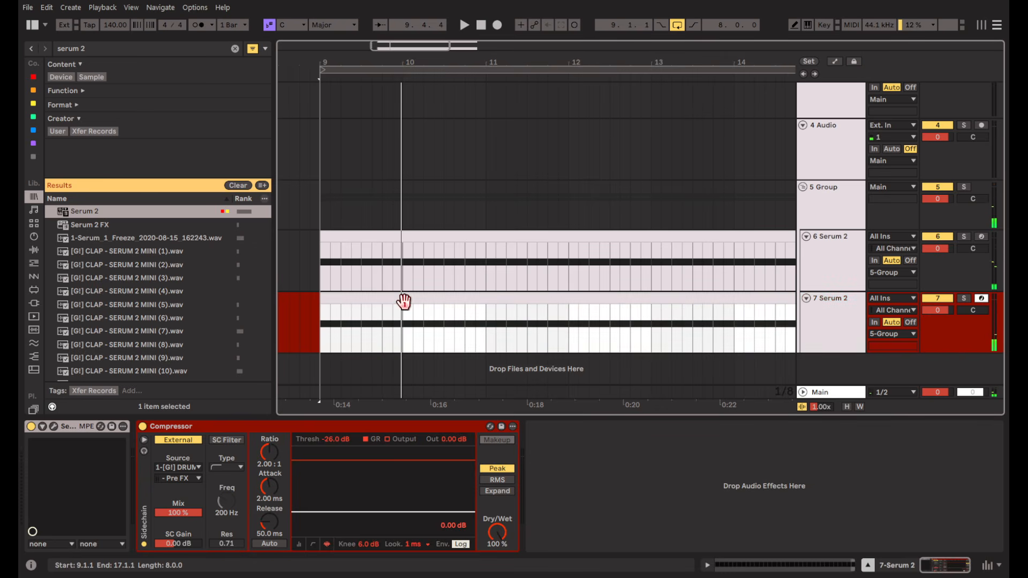
pyautogui.press('s')
pyautogui.press('space')
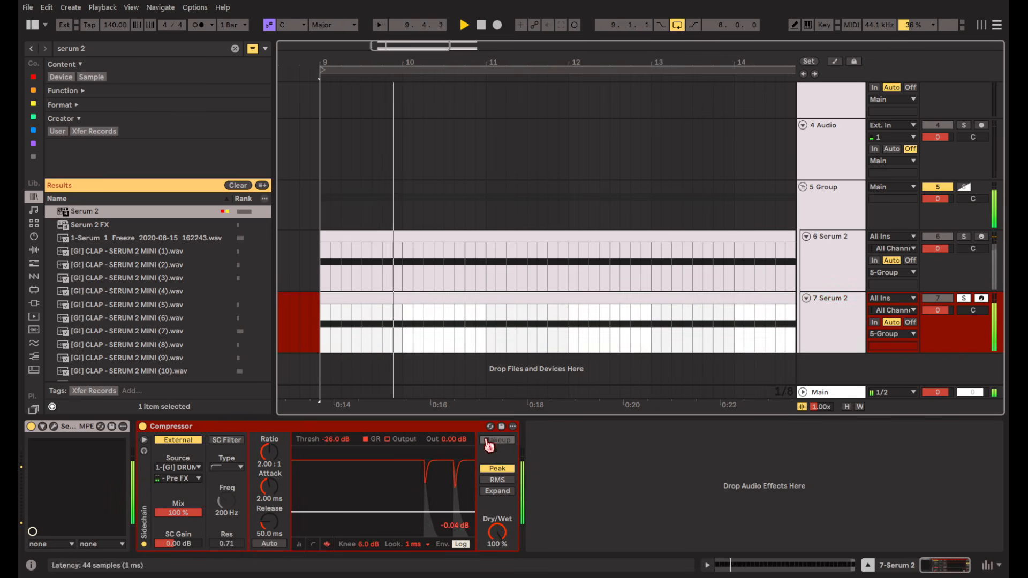
# Shorten all F0 notes in the 7 Serum 2 clip to three sixteenths and play the result.
pyautogui.click(434, 318)
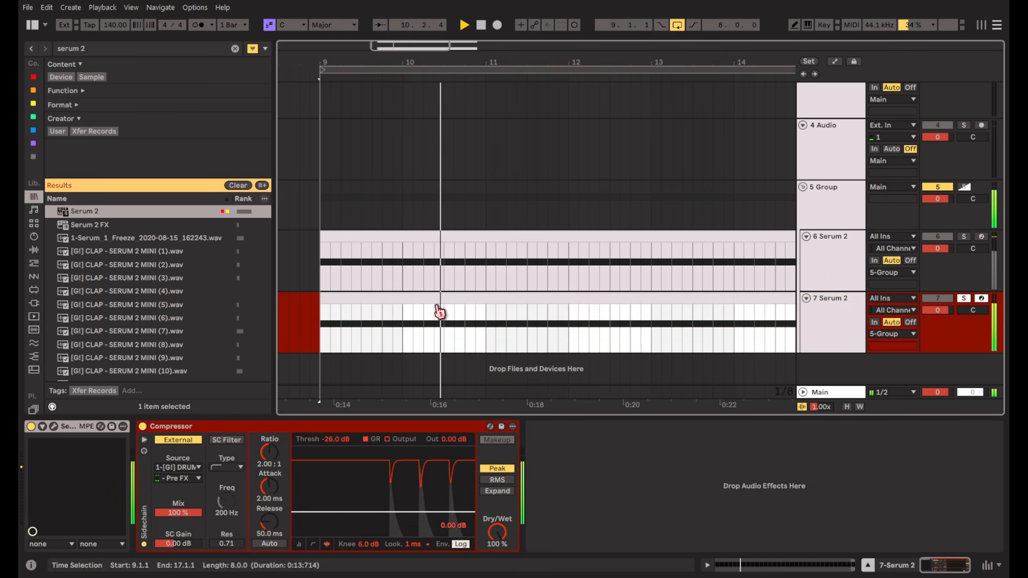
pyautogui.click(54, 426)
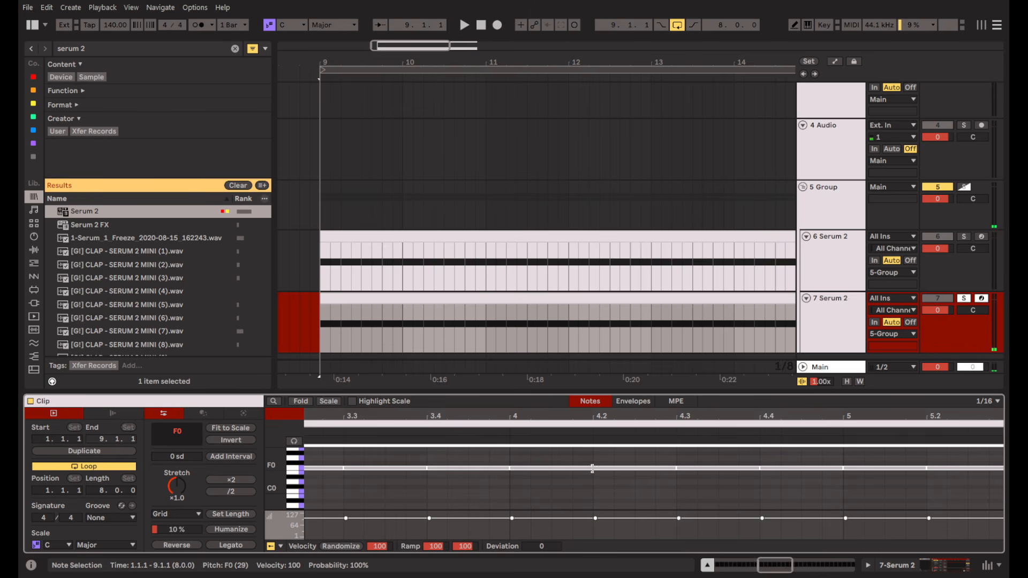
pyautogui.moveTo(592, 469); pyautogui.dragTo(569, 470)
pyautogui.press('space')
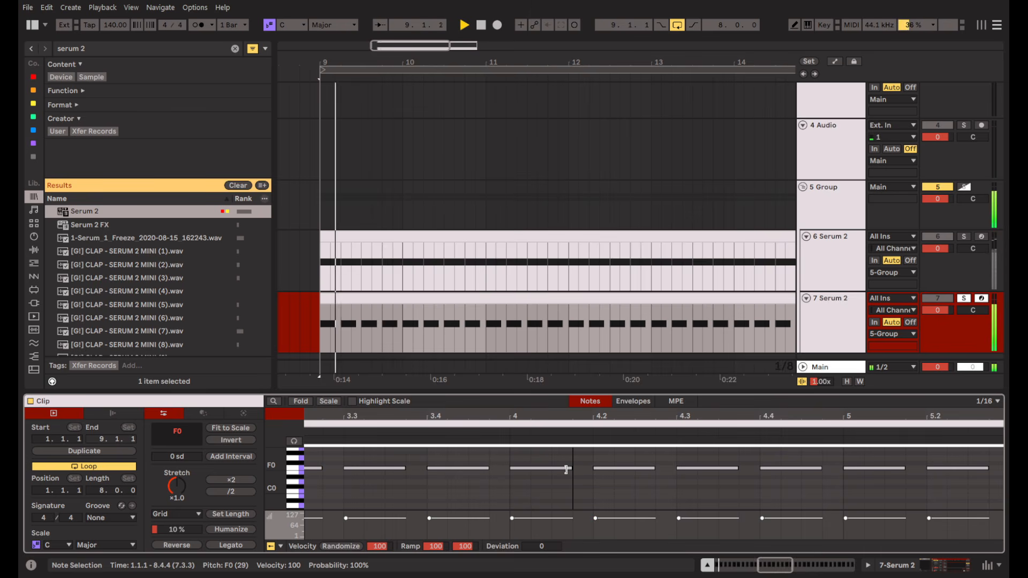
pyautogui.click(696, 492)
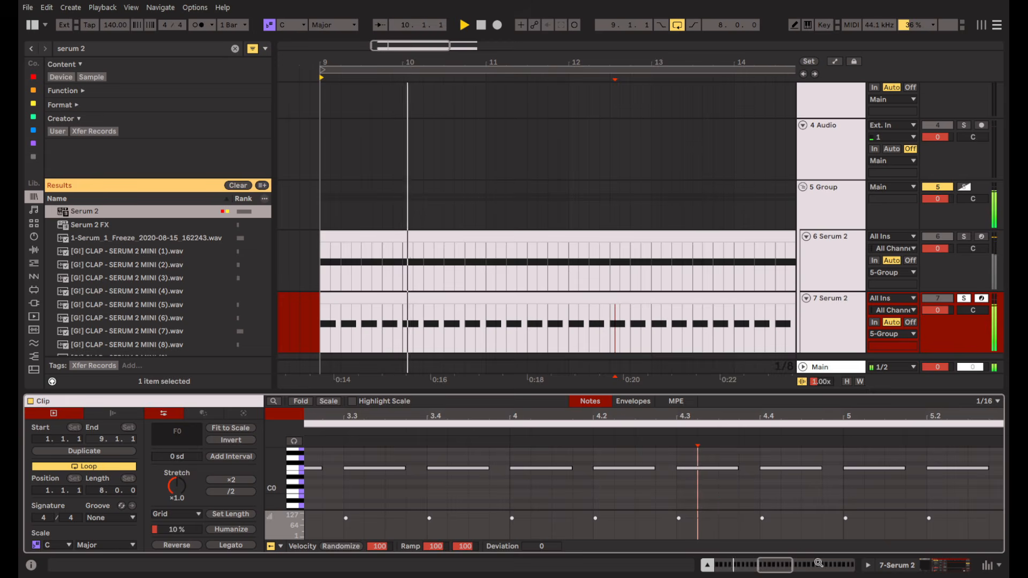
# Insert a Delay between Serum 2 and the Compressor on the 7 Serum 2 track.
pyautogui.click(903, 562)
pyautogui.press('space')
pyautogui.click(34, 250)
pyautogui.click(235, 48)
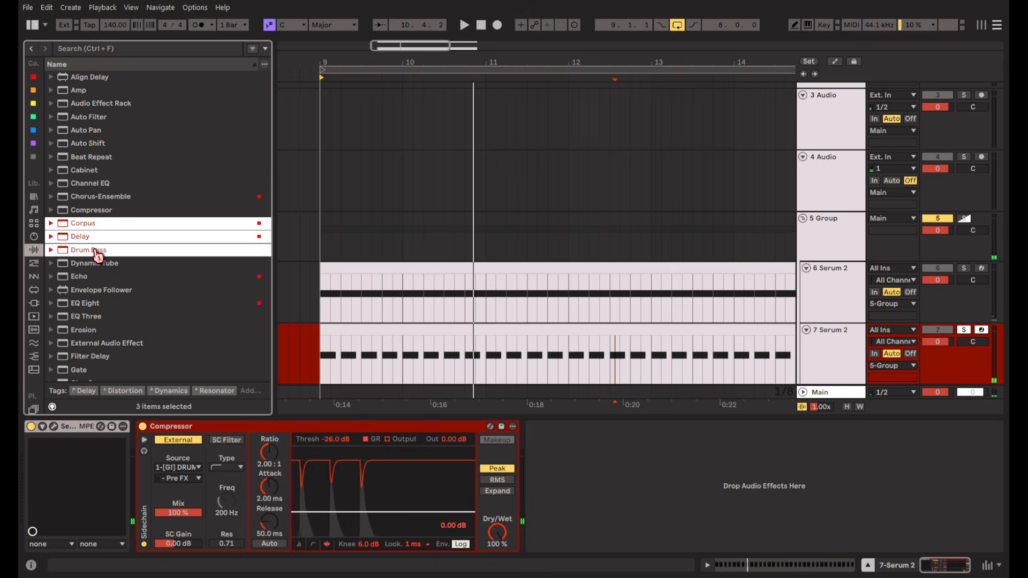
pyautogui.moveTo(80, 236); pyautogui.dragTo(138, 485)
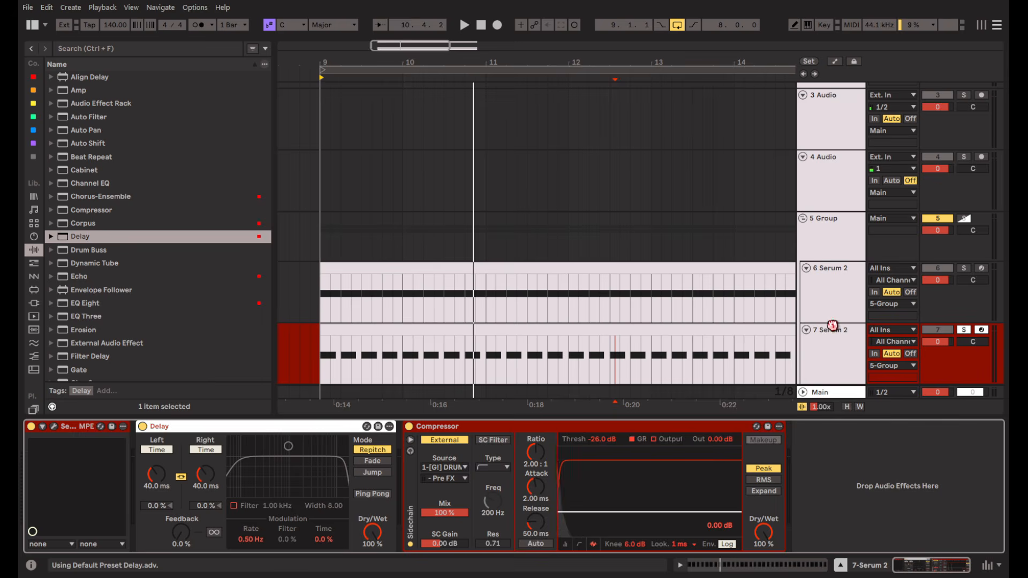
# Take the 7 Serum 2 track out of the group and add an EQ Eight with a 306 Hz low cut to the 6 Serum 2 track.
pyautogui.scroll(-1, 830, 337)
pyautogui.click(833, 217)
pyautogui.click(845, 268)
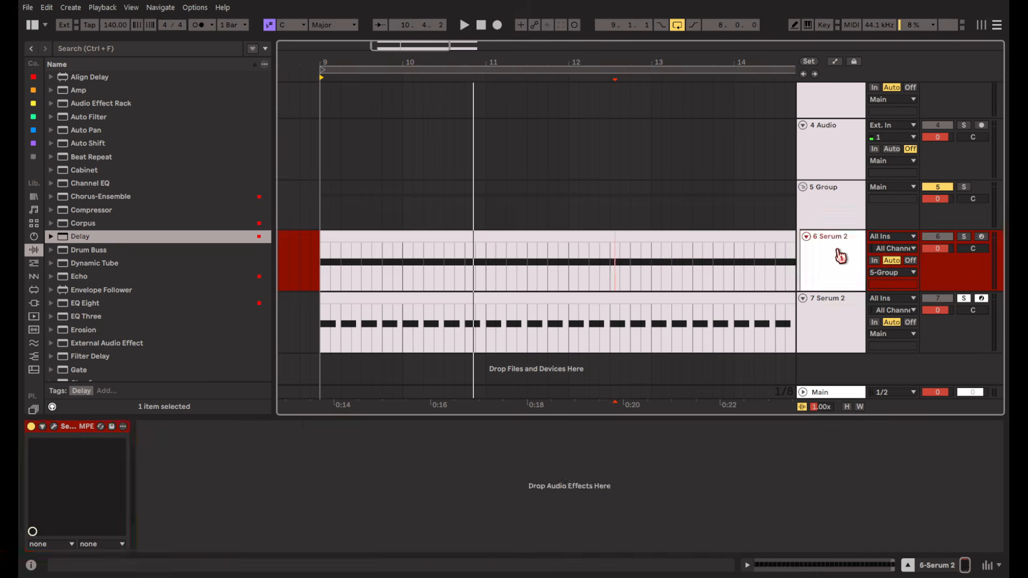
pyautogui.press('space')
pyautogui.press('x')
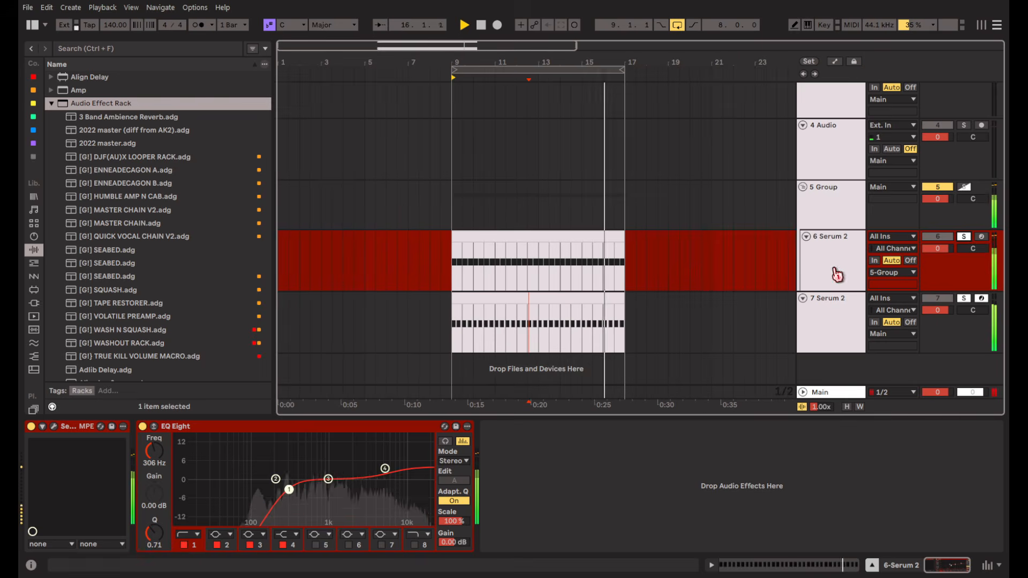
# Set the ratio of the group's sidechain Compressor to inf:1 and unsolo both Serum 2 tracks.
pyautogui.click(833, 215)
pyautogui.moveTo(159, 454); pyautogui.dragTo(159, 429)
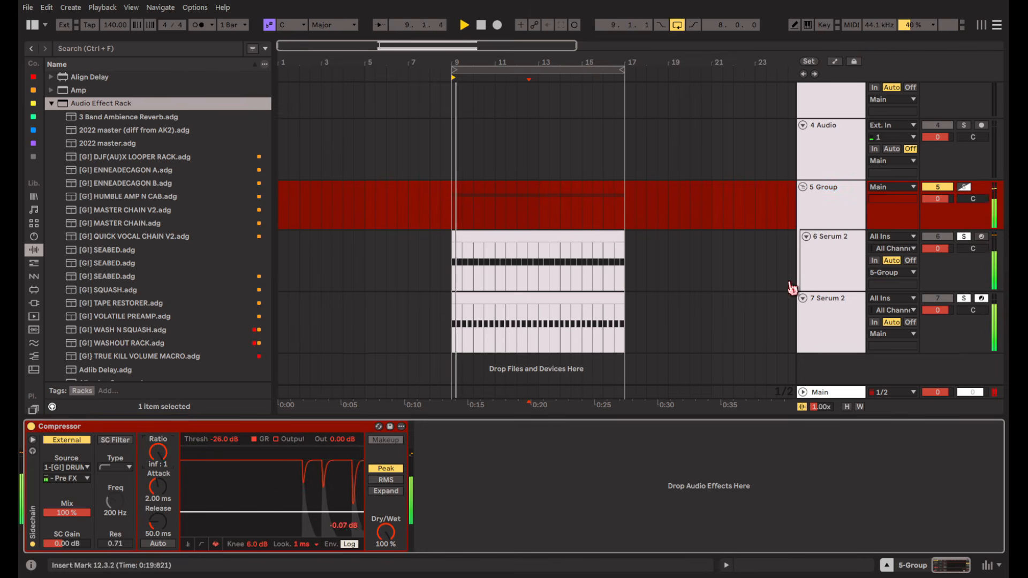
pyautogui.press('s')
pyautogui.press('s')
# Listen to the full mix while examining the drum clip, the Serum 2 clips and the drum track's effects.
pyautogui.scroll(4, 569, 248)
pyautogui.hscroll(-3, 578, 300)
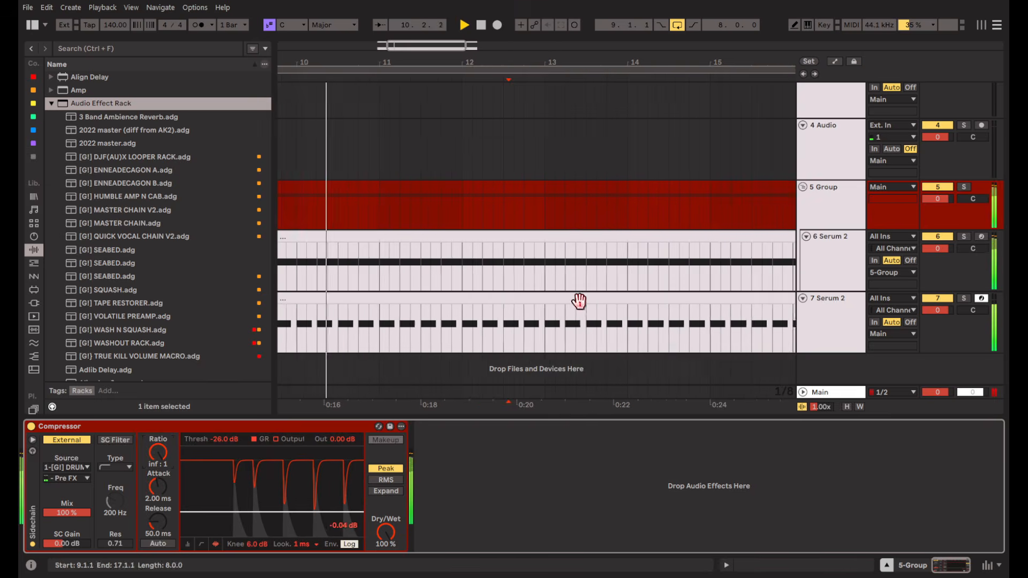
pyautogui.scroll(3, 551, 273)
pyautogui.hscroll(-2, 583, 236)
pyautogui.scroll(-3, 565, 233)
pyautogui.hscroll(1, 565, 233)
pyautogui.hscroll(1, 568, 235)
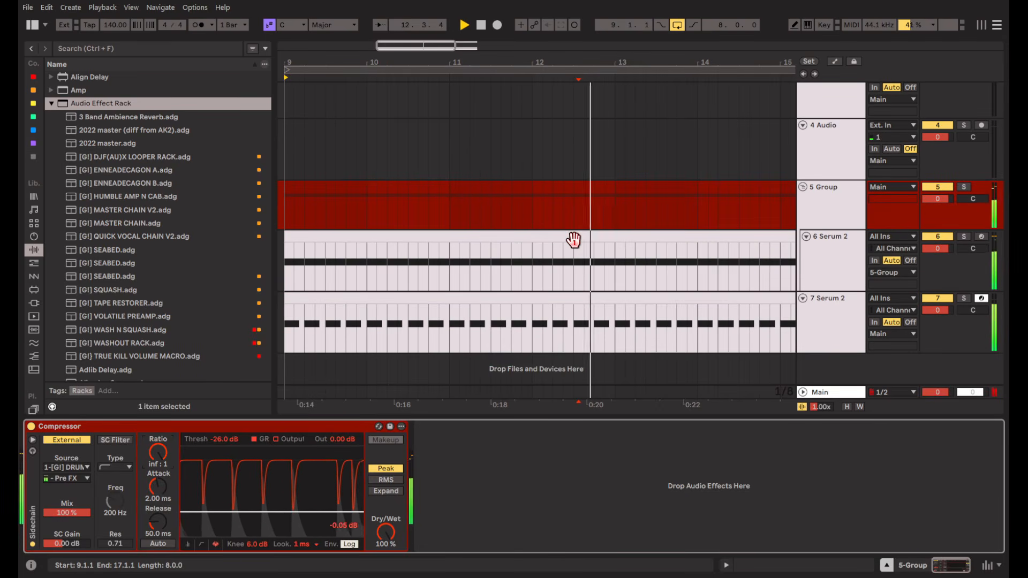
pyautogui.hscroll(1, 583, 237)
pyautogui.scroll(3, 588, 236)
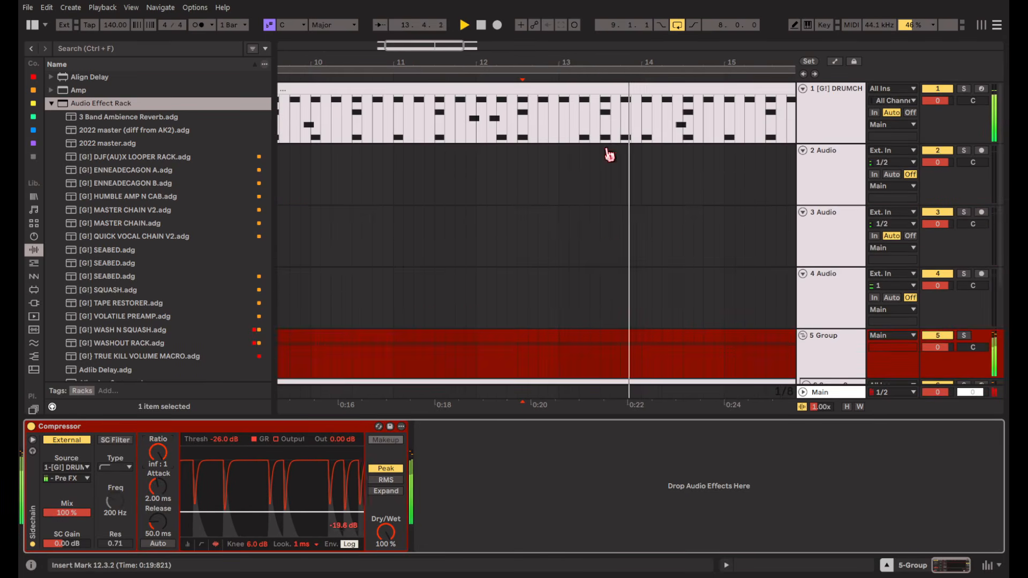
pyautogui.scroll(-5, 608, 155)
pyautogui.click(825, 100)
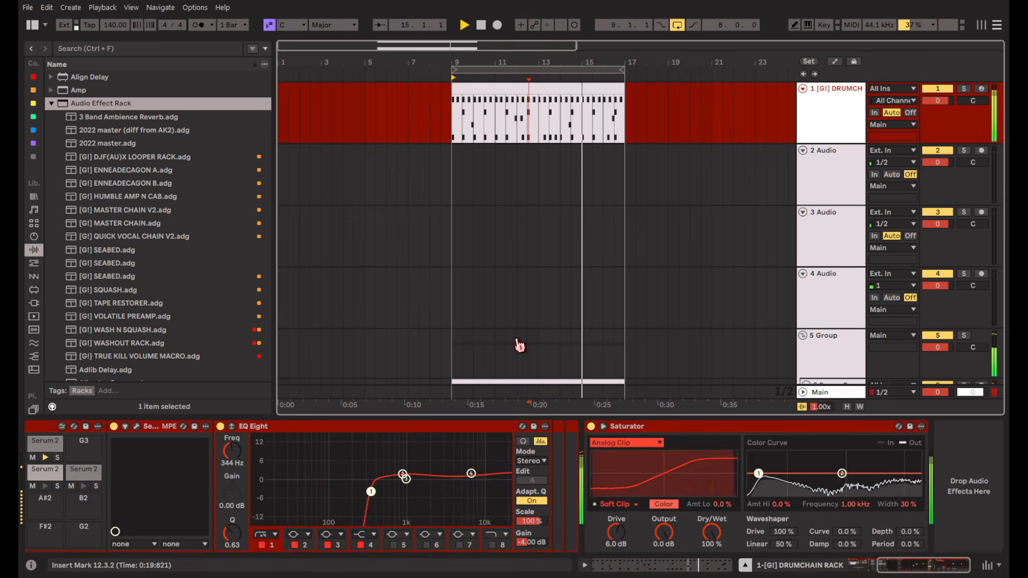
pyautogui.scroll(-2, 509, 304)
pyautogui.hscroll(-2, 306, 502)
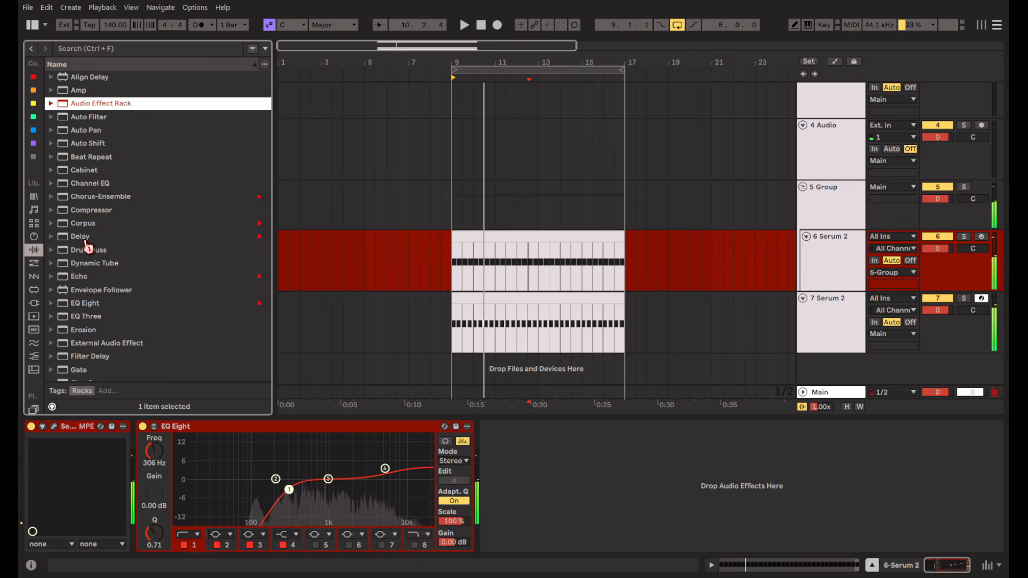
# Insert a Delay before EQ Eight on the 6 Serum 2 track, tempo-synced at 2 sixteenths with dry/wet at 37%.
pyautogui.moveTo(85, 242); pyautogui.dragTo(412, 522)
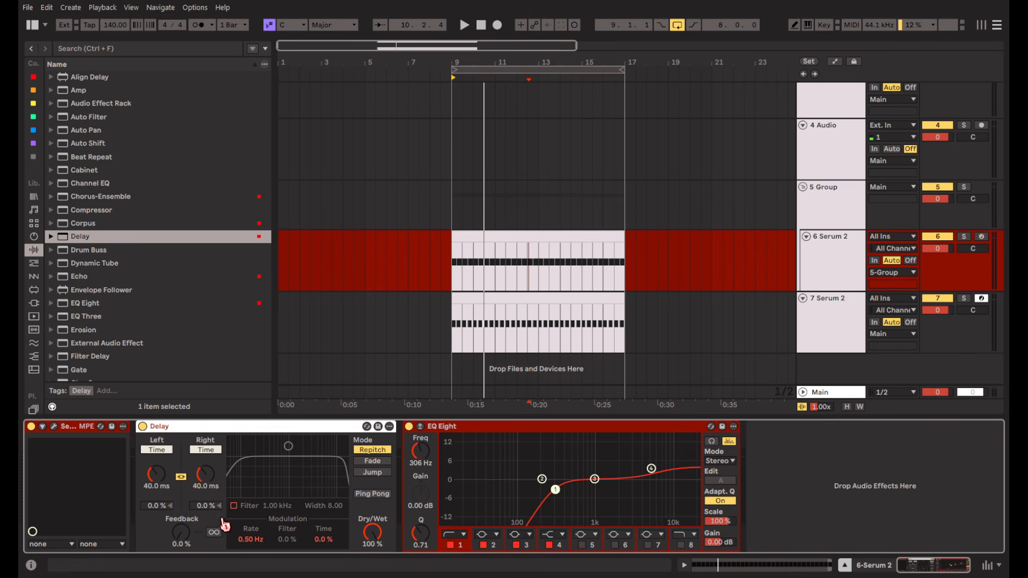
pyautogui.click(209, 450)
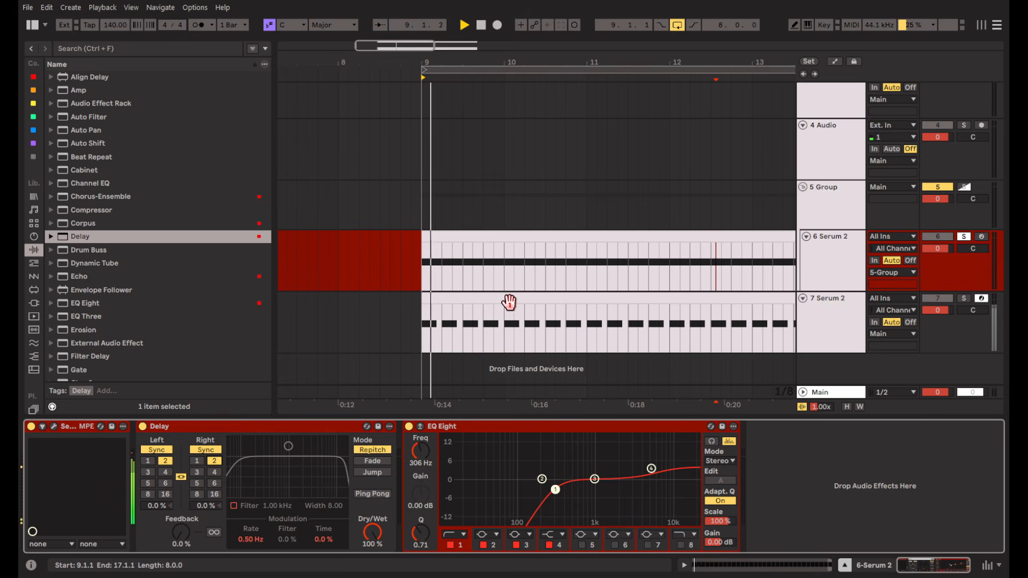
pyautogui.moveTo(372, 533); pyautogui.dragTo(372, 576)
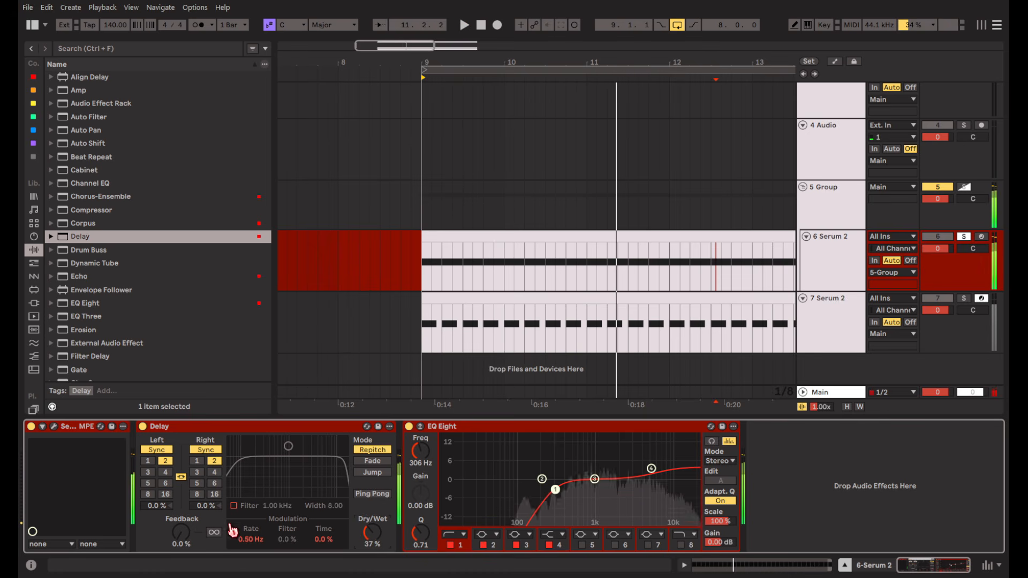
# Enable the Delay's band-pass filter and shape it to about 949 Hz with a width of about 2.07.
pyautogui.moveTo(289, 446); pyautogui.dragTo(284, 482)
pyautogui.press('space')
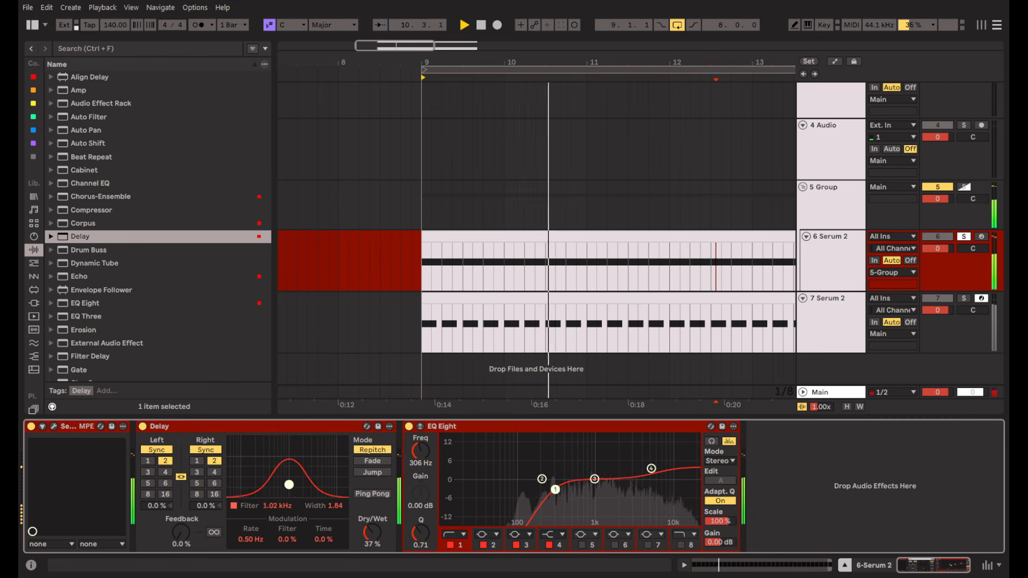
pyautogui.moveTo(285, 483); pyautogui.dragTo(287, 484)
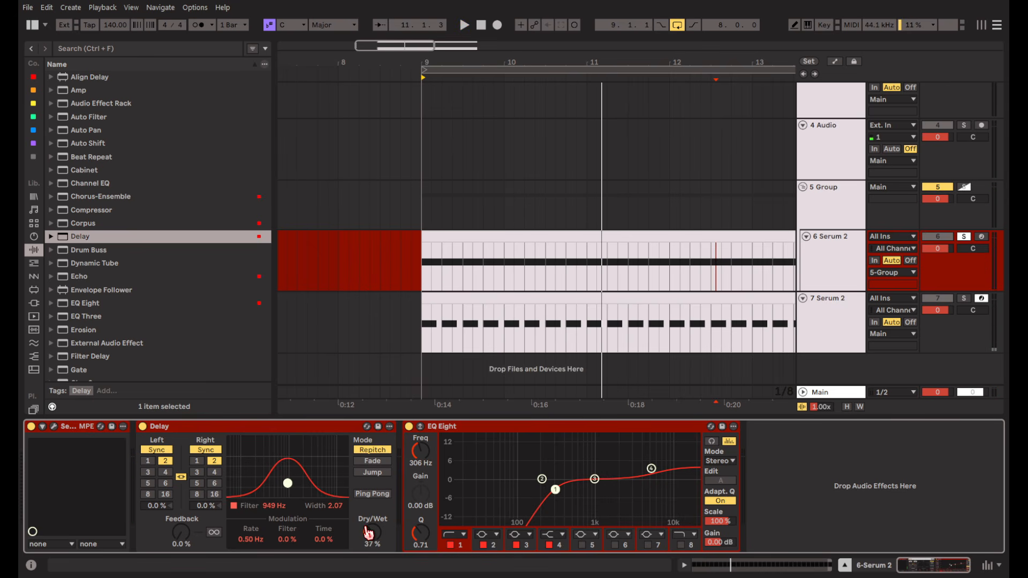
# Set the Delay's dry/wet to 100% and group it into an Audio Effect Rack.
pyautogui.moveTo(369, 532); pyautogui.dragTo(372, 482)
pyautogui.press('space')
pyautogui.click(307, 428)
pyautogui.hotkey('ctrl', 'g')
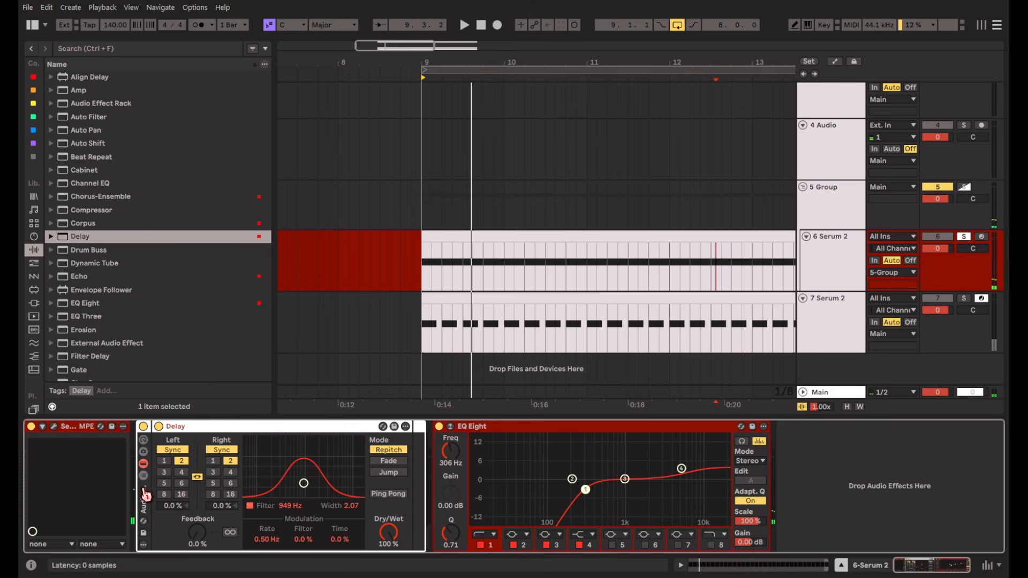
# Add a second, empty chain named dry to the Audio Effect Rack alongside the Delay chain.
pyautogui.click(144, 478)
pyautogui.rightClick(202, 485)
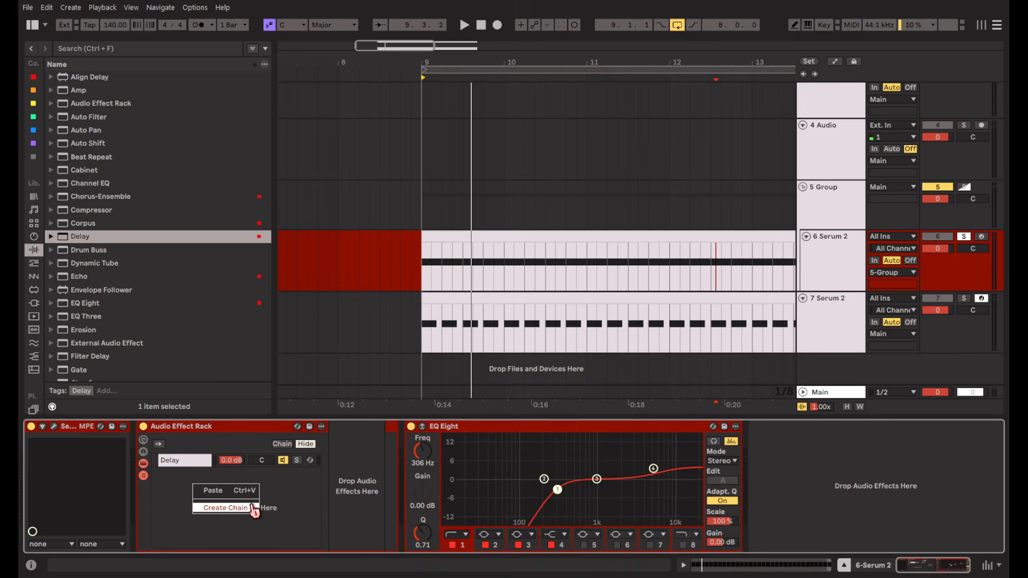
pyautogui.click(225, 507)
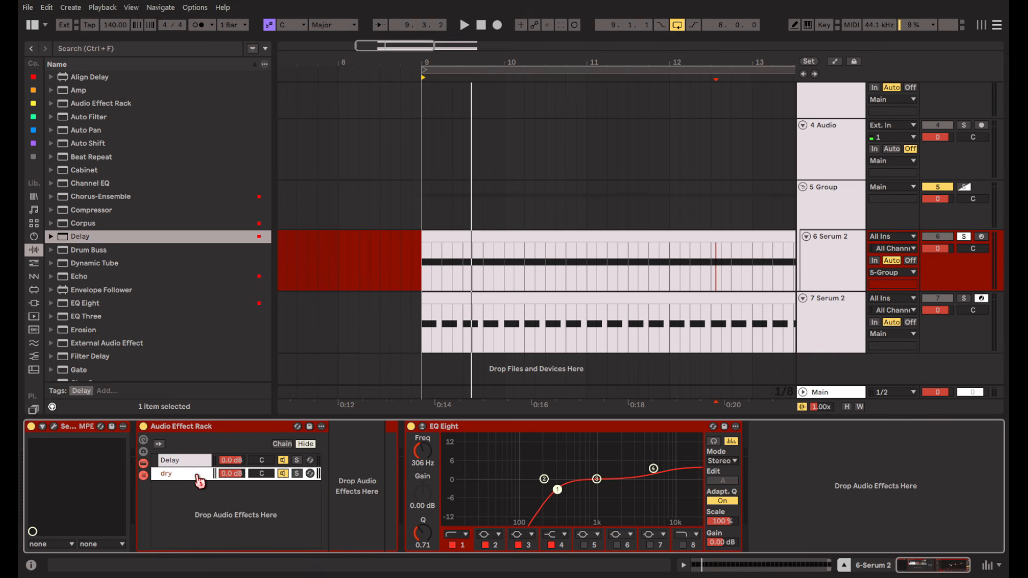
# Insert the [G!] TRUE KILL VOLUME MACRO rack before the Delay in the Delay chain and keep its inner devices hidden.
pyautogui.click(185, 460)
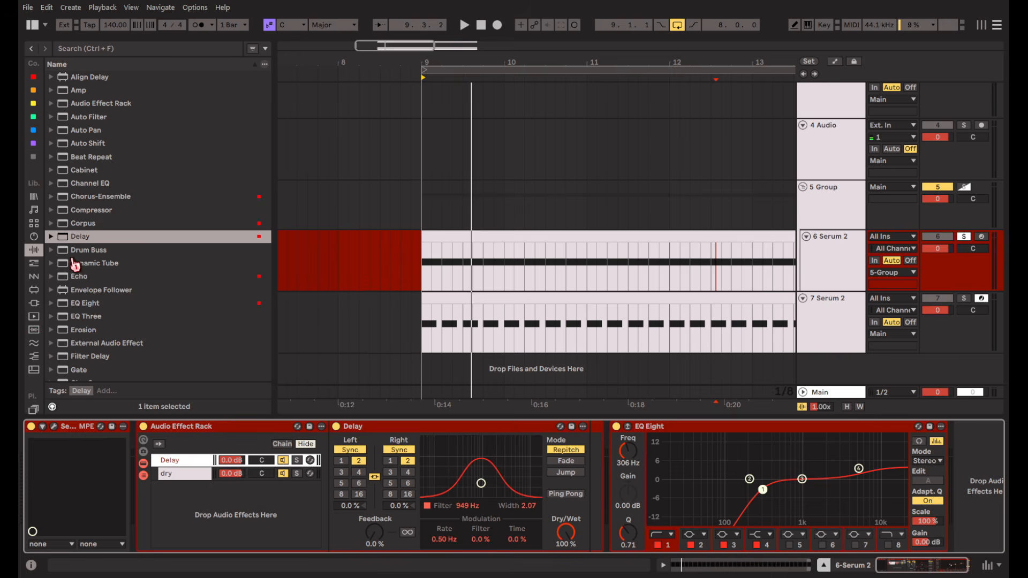
pyautogui.click(80, 103)
pyautogui.scroll(-5, 196, 291)
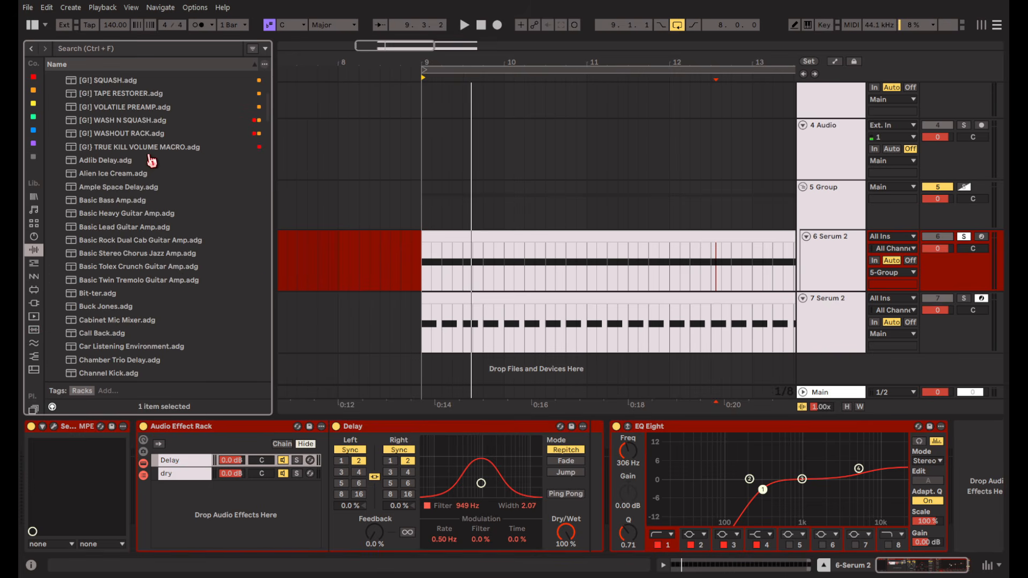
pyautogui.moveTo(136, 147); pyautogui.dragTo(292, 497)
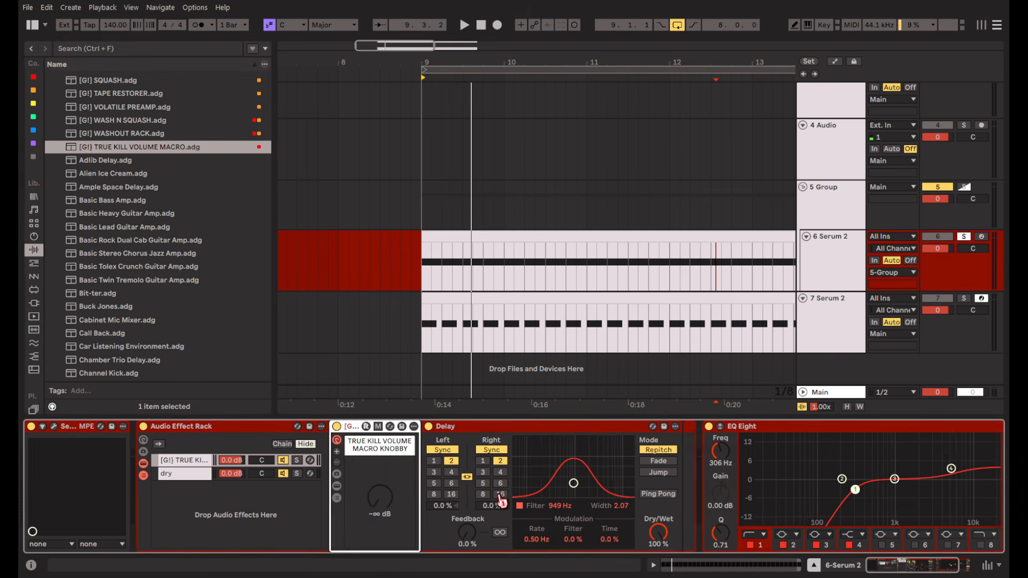
pyautogui.click(253, 487)
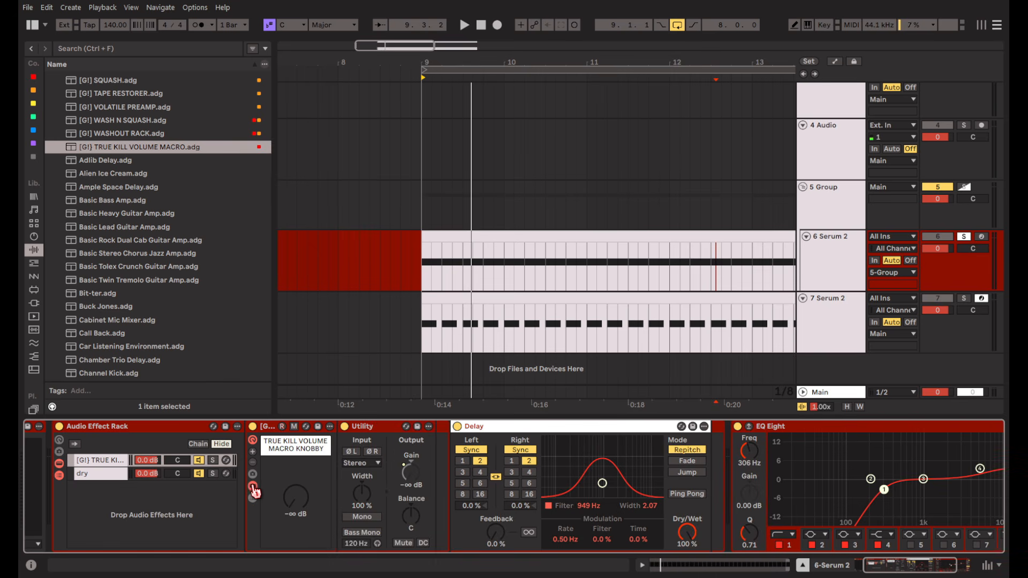
pyautogui.click(252, 486)
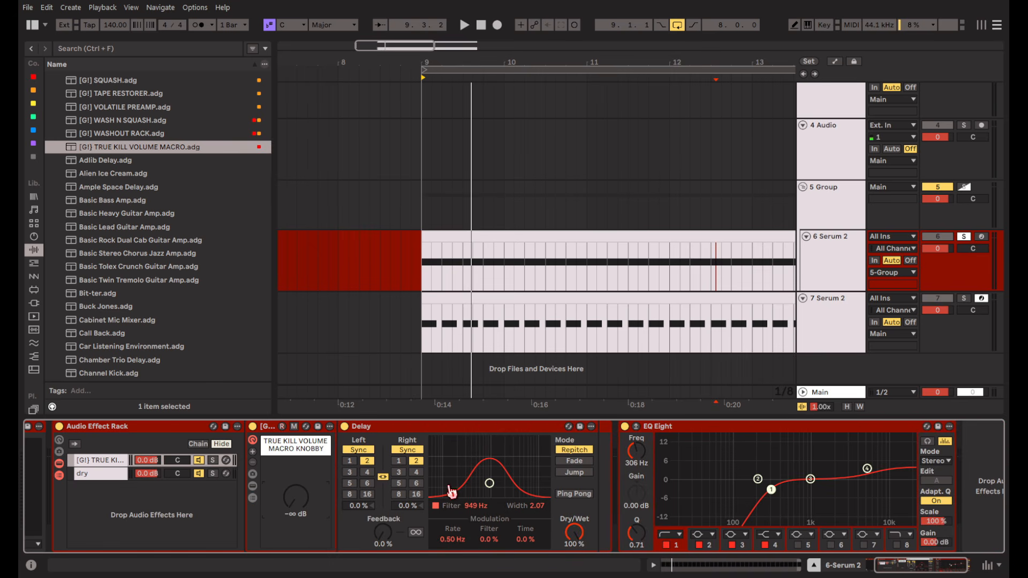
# Automate the kill volume macro on the 6 Serum 2 track to jump to 0.00 dB at bar 9.4.
pyautogui.press('a')
pyautogui.click(423, 268)
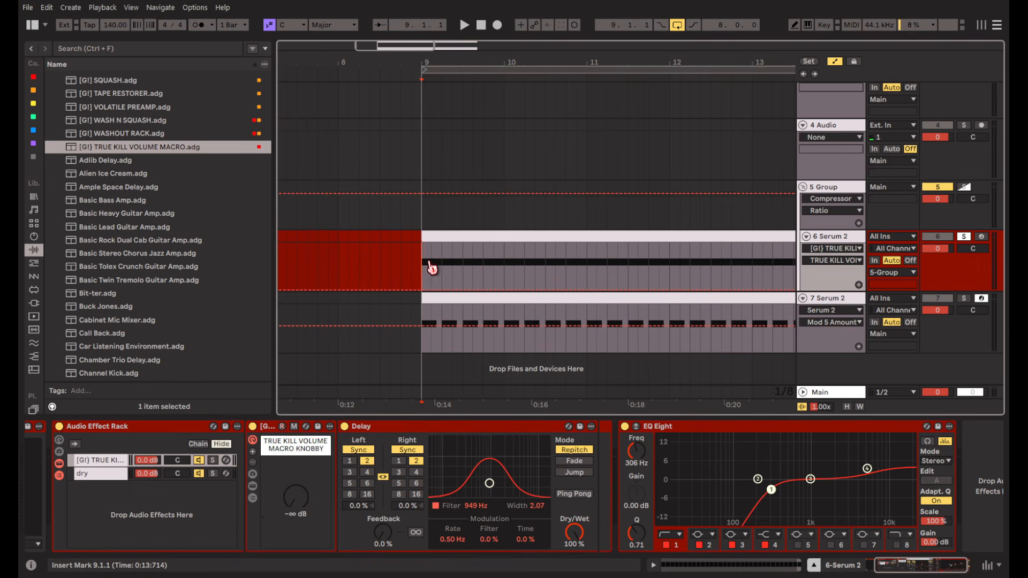
pyautogui.press('space')
pyautogui.scroll(4, 453, 273)
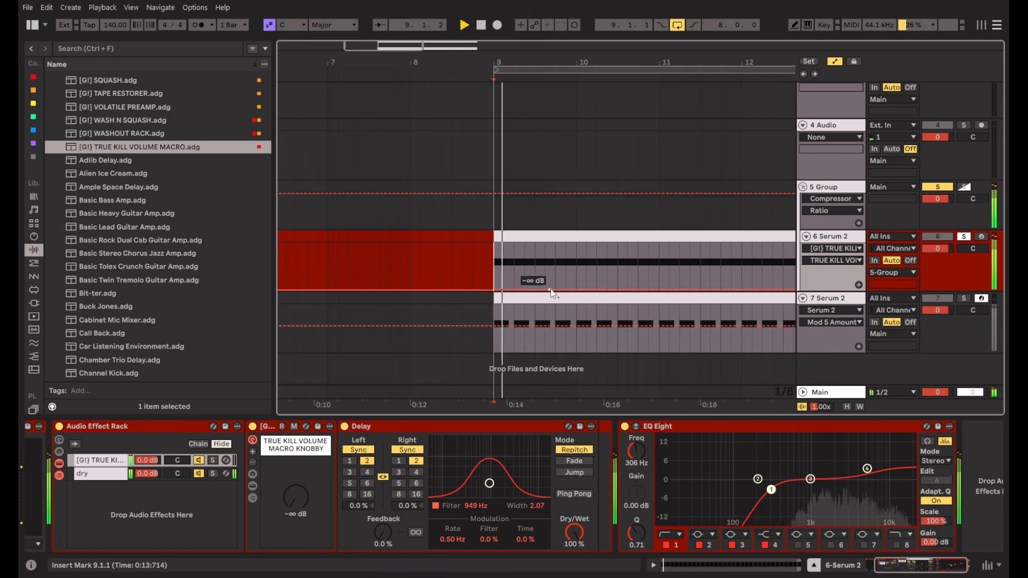
pyautogui.press('space')
pyautogui.press('space')
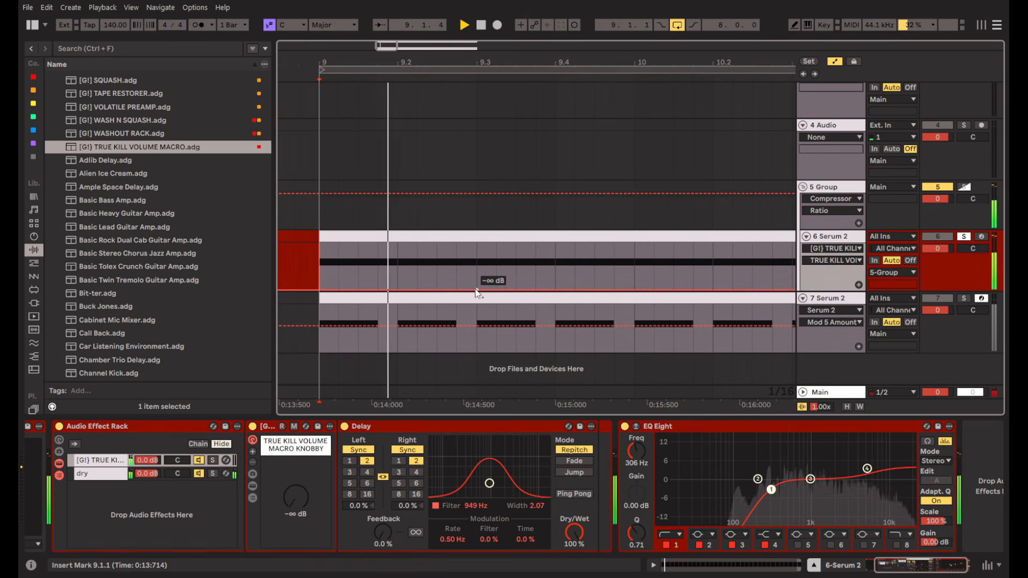
pyautogui.click(477, 290)
pyautogui.press('space')
pyautogui.press('space')
pyautogui.click(560, 290)
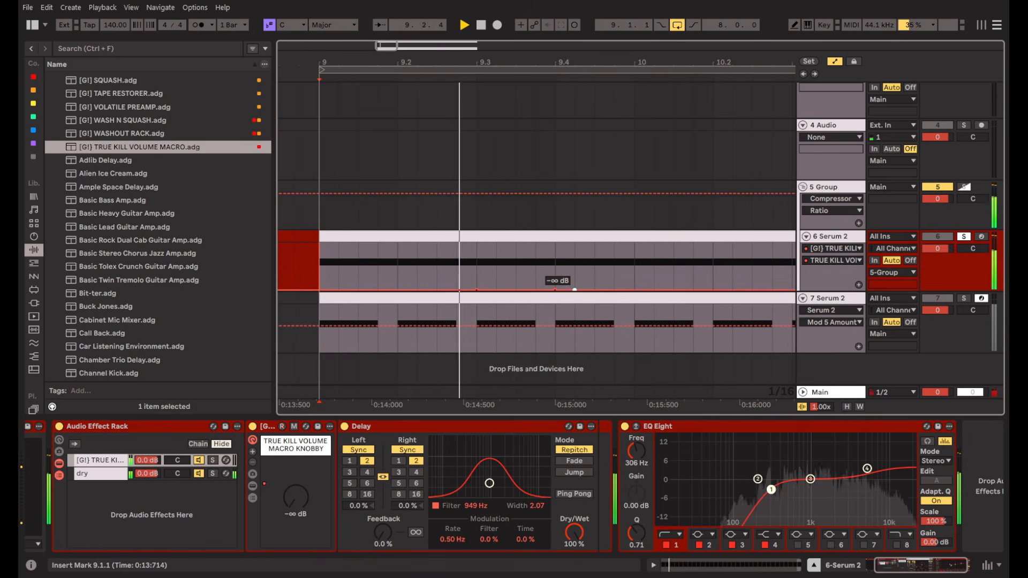
pyautogui.moveTo(603, 293); pyautogui.dragTo(605, 249)
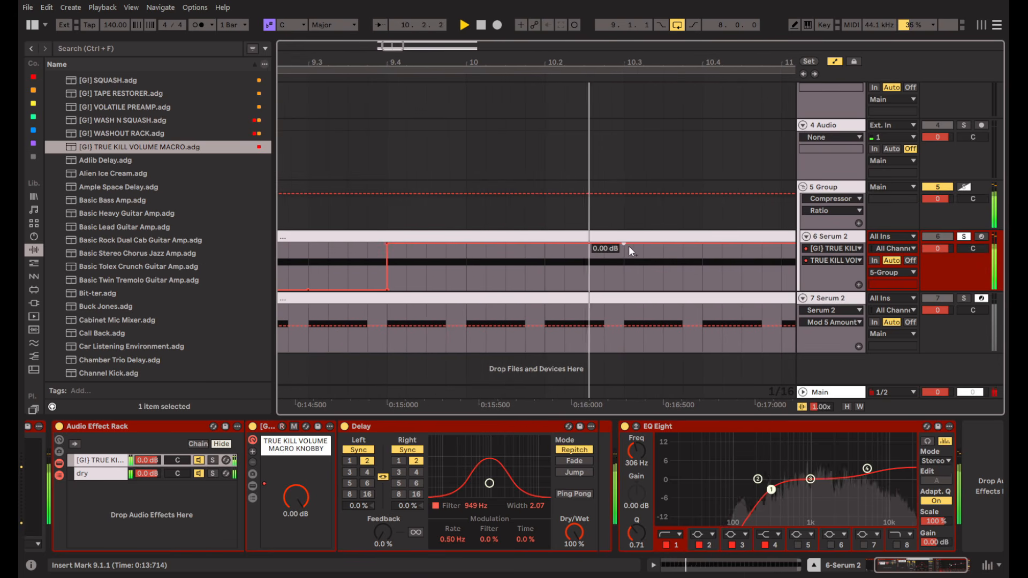
# Drop the kill volume automation to −∞ dB at about bar 11.2 and repeat the three-bar pattern over bars 12 to 15.
pyautogui.scroll(-3, 693, 257)
pyautogui.press('space')
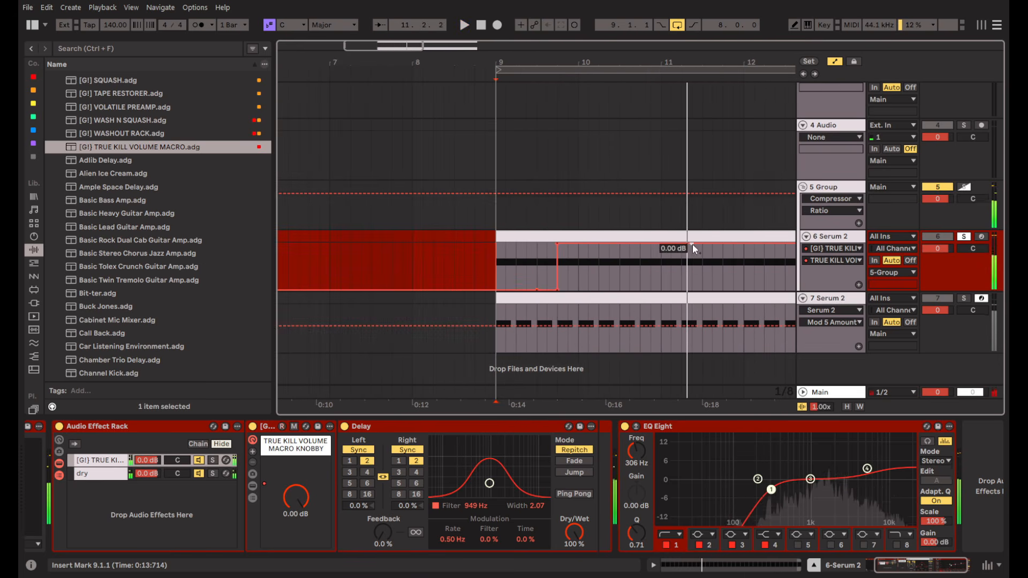
pyautogui.click(682, 246)
pyautogui.moveTo(700, 246)
pyautogui.mouseDown()
pyautogui.moveTo(672, 297)
pyautogui.moveTo(602, 289)
pyautogui.mouseUp()
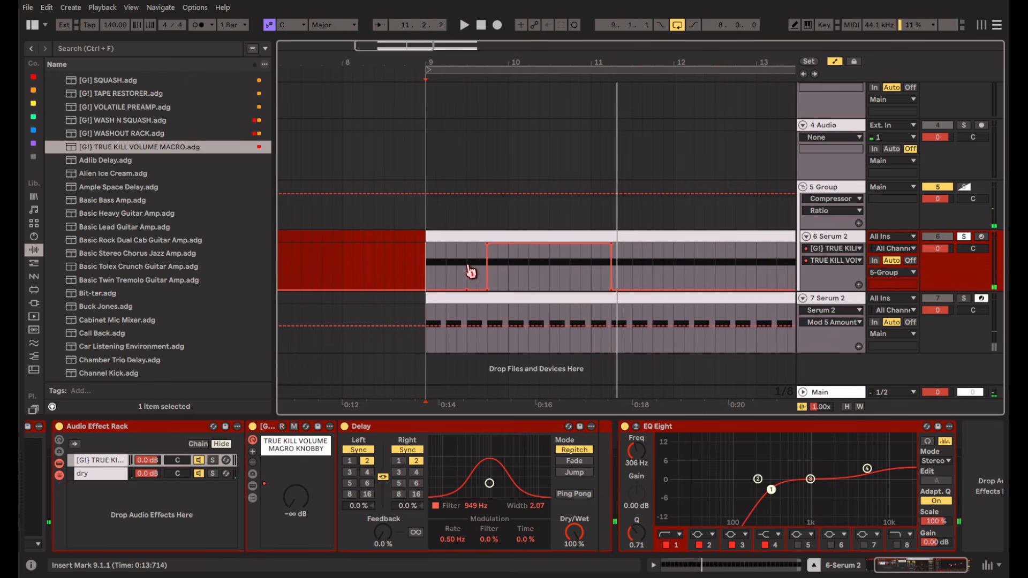
pyautogui.press('space')
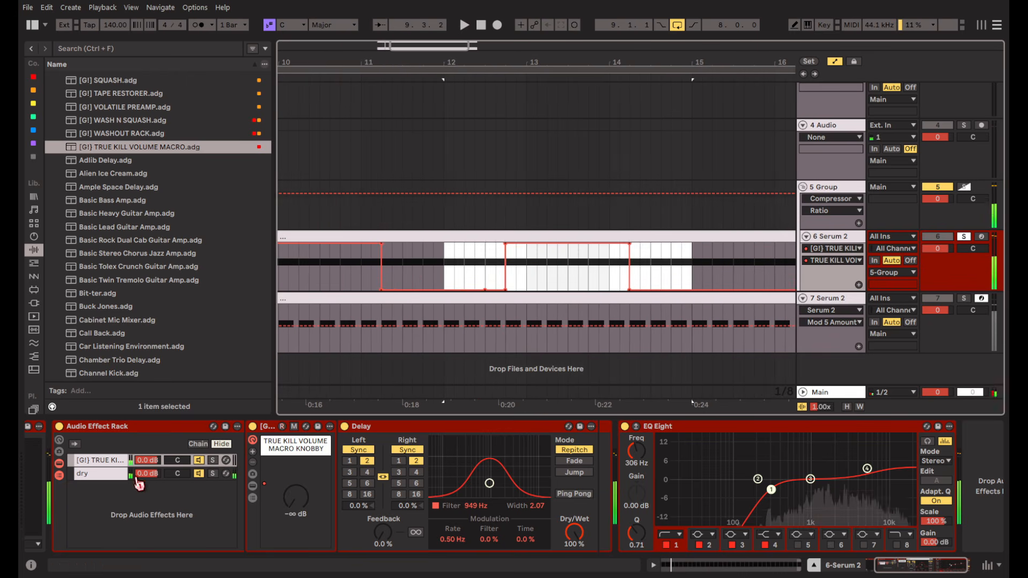
# Set the delay chain's volume to -8.0 dB and show the kill volume macro's automation in its own lane.
pyautogui.click(185, 461)
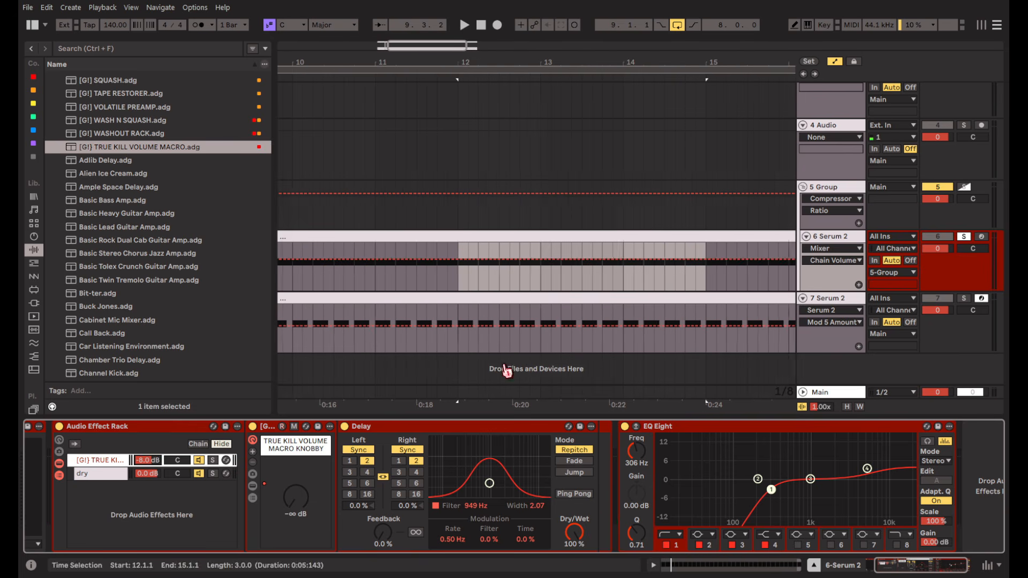
pyautogui.rightClick(301, 501)
pyautogui.click(863, 280)
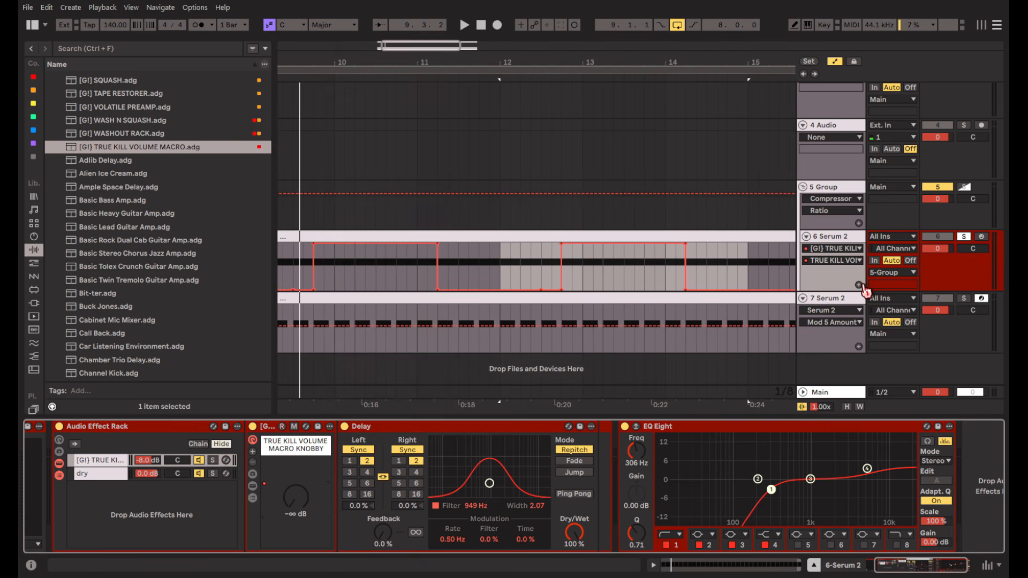
pyautogui.click(859, 285)
# Duplicate the kill volume automation from bars 9 to 11 across the following bars of the clip.
pyautogui.scroll(-4, 512, 305)
pyautogui.click(443, 311)
pyautogui.press('space')
pyautogui.moveTo(443, 311); pyautogui.dragTo(489, 321)
pyautogui.hotkey('ctrl', 'd')
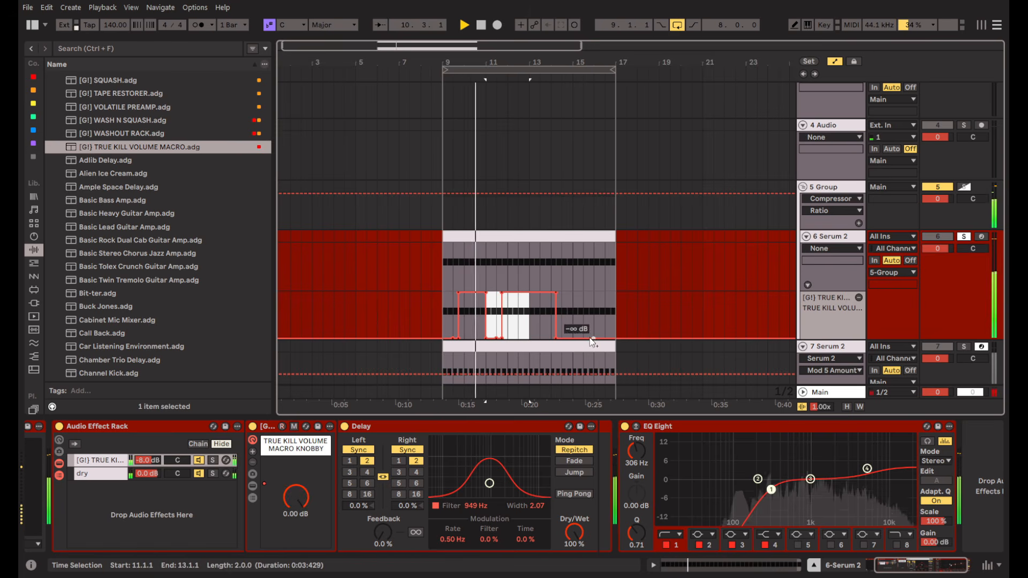
pyautogui.scroll(5, 480, 337)
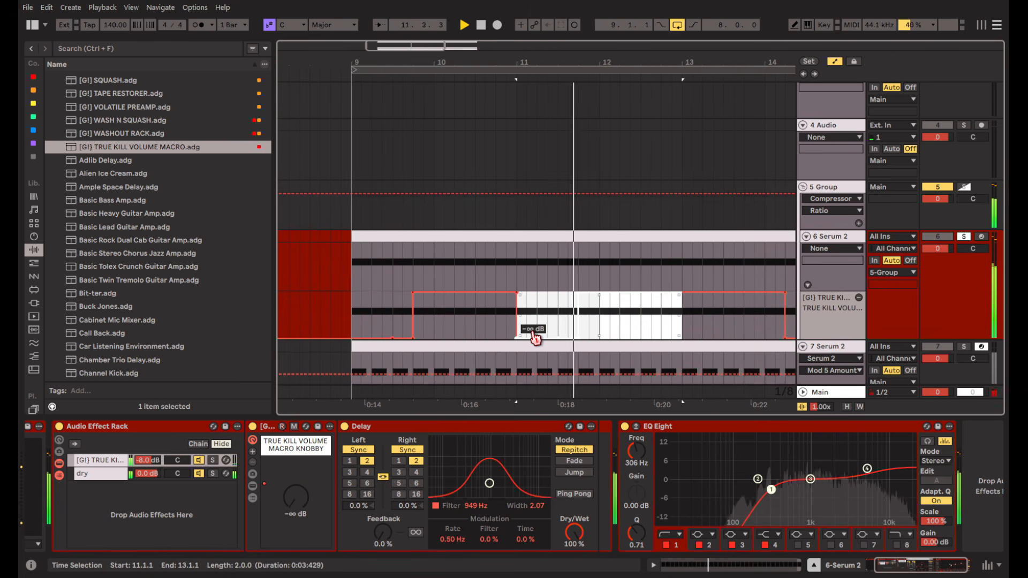
pyautogui.hotkey('ctrl', 'd')
pyautogui.scroll(-5, 514, 326)
pyautogui.hotkey('ctrl', 'd')
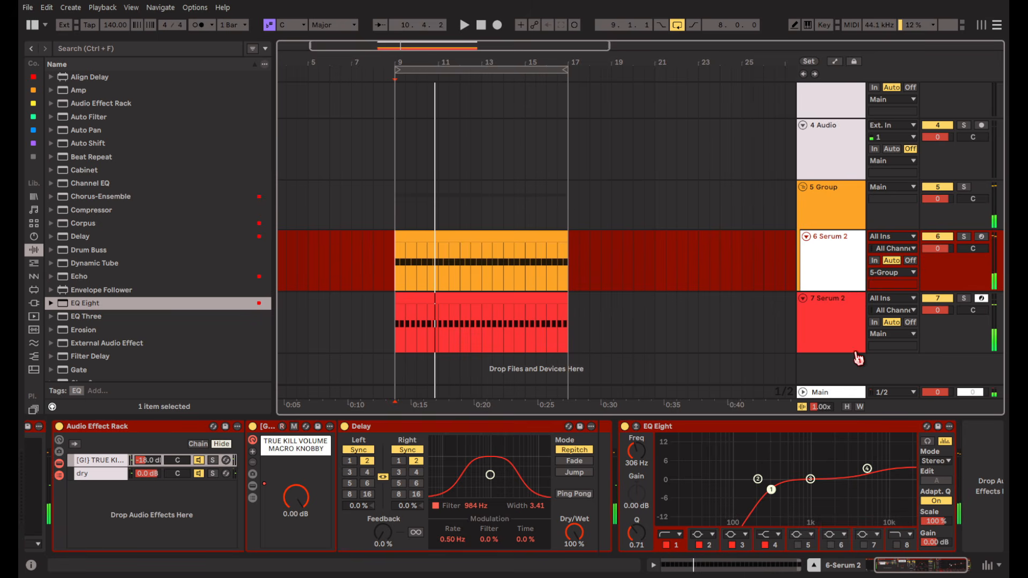
# Insert a new MIDI track below 6 Serum 2 and copy the first beat of its clip onto it at bar 9.
pyautogui.hotkey('ctrl', 'shift', 't')
pyautogui.click(396, 252)
pyautogui.scroll(5, 397, 251)
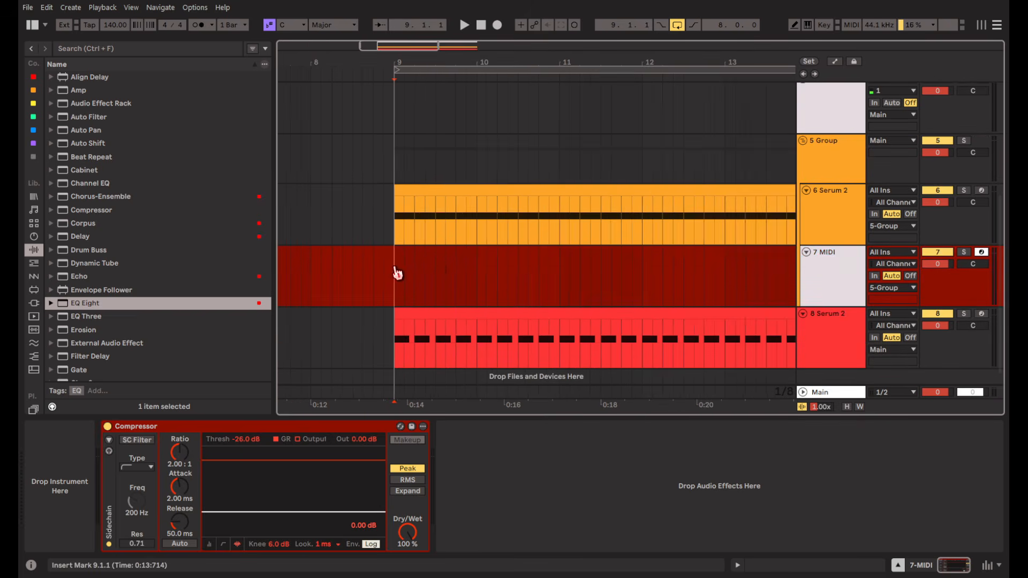
pyautogui.moveTo(397, 274); pyautogui.dragTo(436, 268)
pyautogui.click(395, 238)
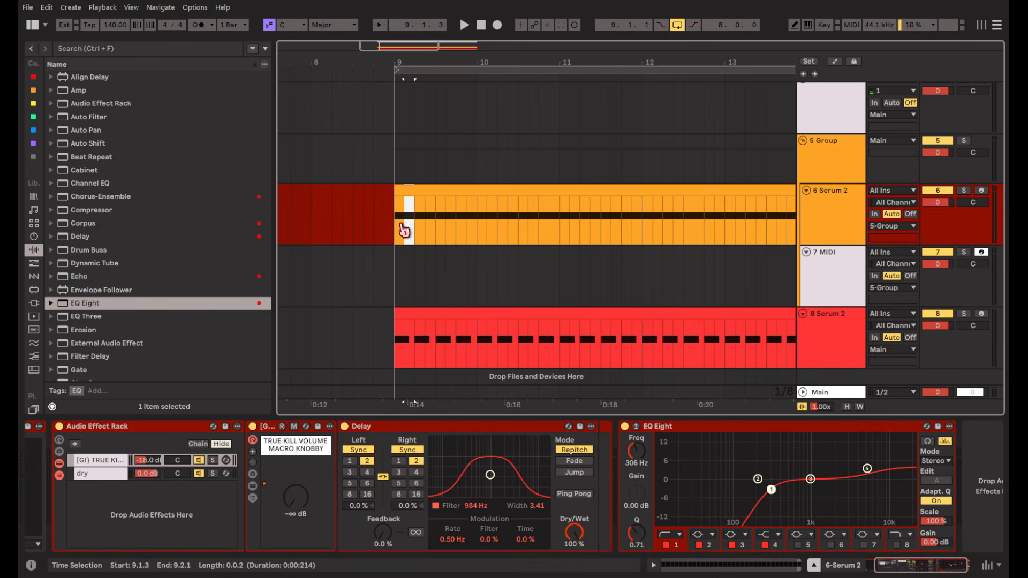
pyautogui.click(396, 280)
pyautogui.hotkey('ctrl', 'v')
pyautogui.press('s')
pyautogui.press('space')
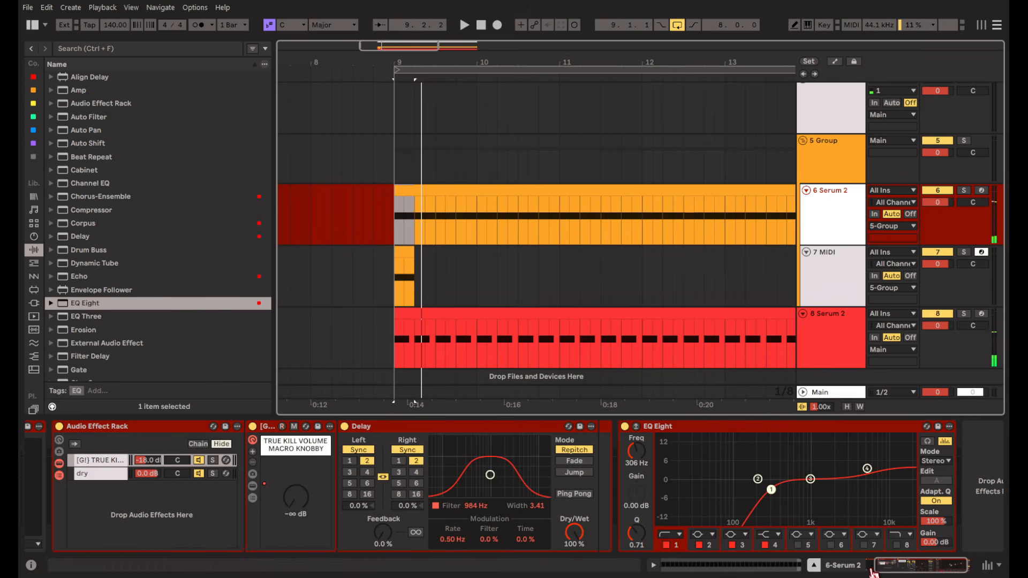
# Copy the Serum 2 instrument from track 6 onto the new MIDI track and initialize its preset.
pyautogui.moveTo(873, 572); pyautogui.dragTo(704, 565)
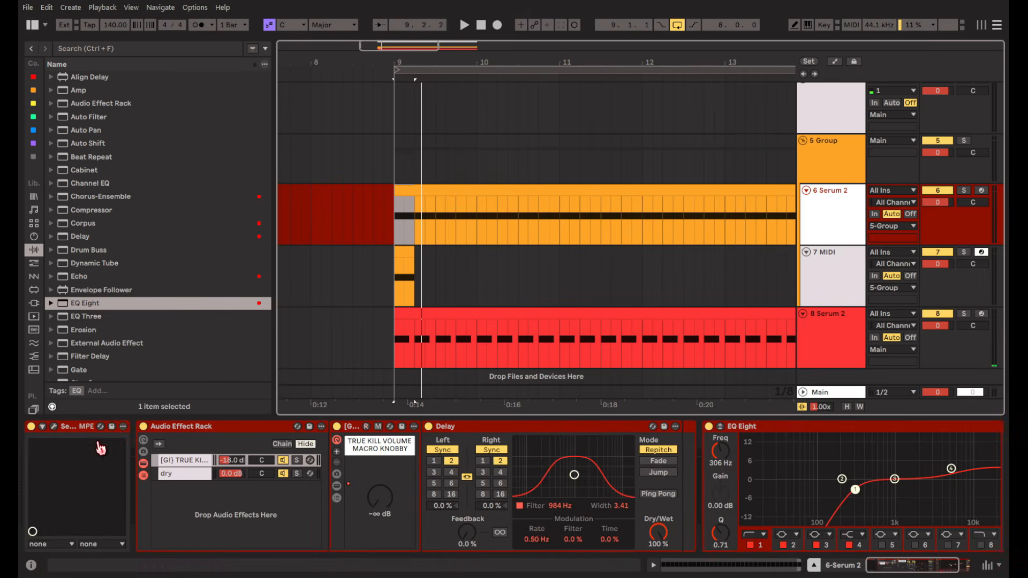
pyautogui.click(101, 448)
pyautogui.click(413, 269)
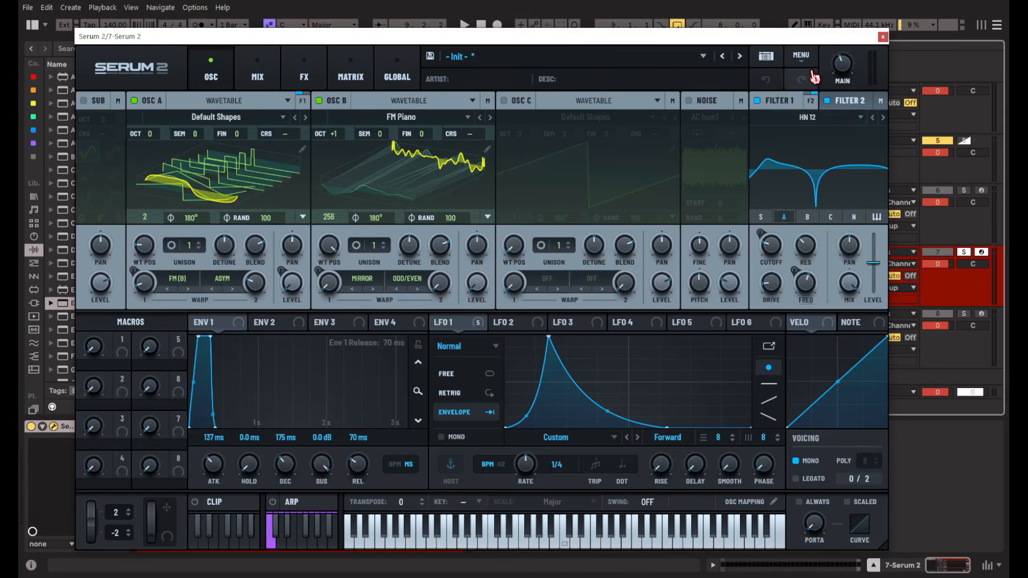
pyautogui.click(801, 55)
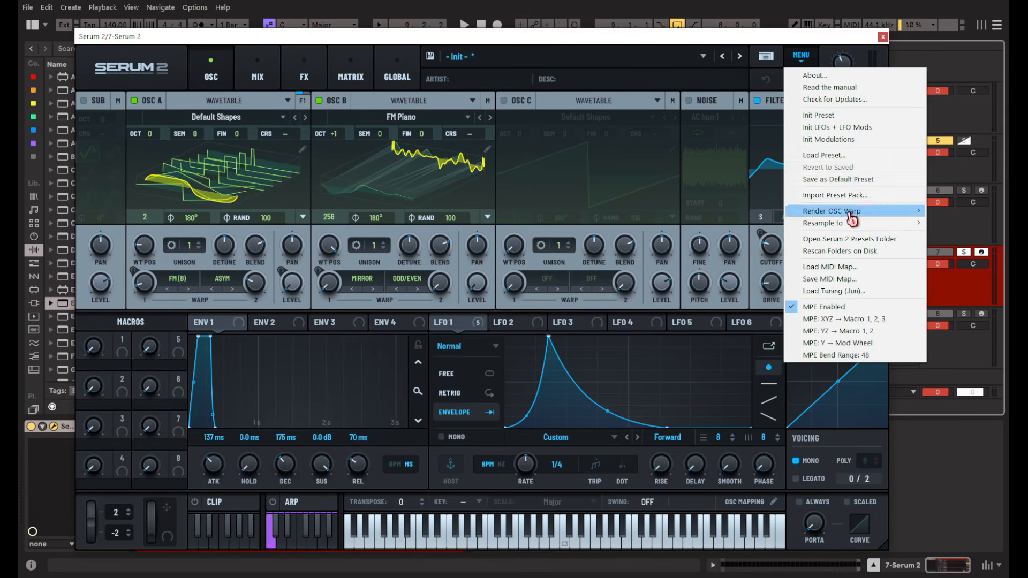
pyautogui.click(856, 116)
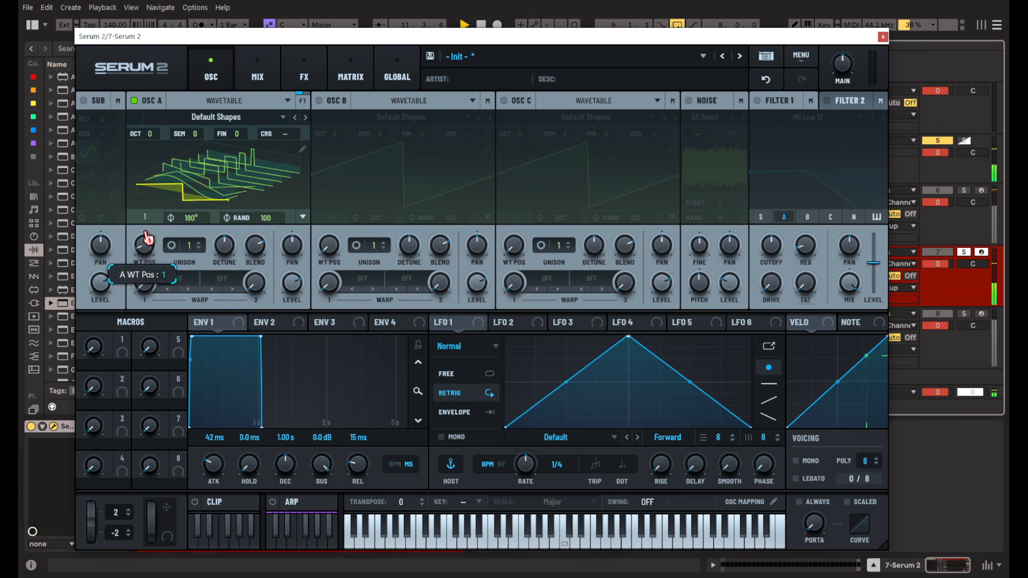
# Set oscillator A's wavetable position to 2 and draw LFO 1 as a curved rise held at full level in Envelope mode.
pyautogui.moveTo(145, 233); pyautogui.dragTo(146, 224)
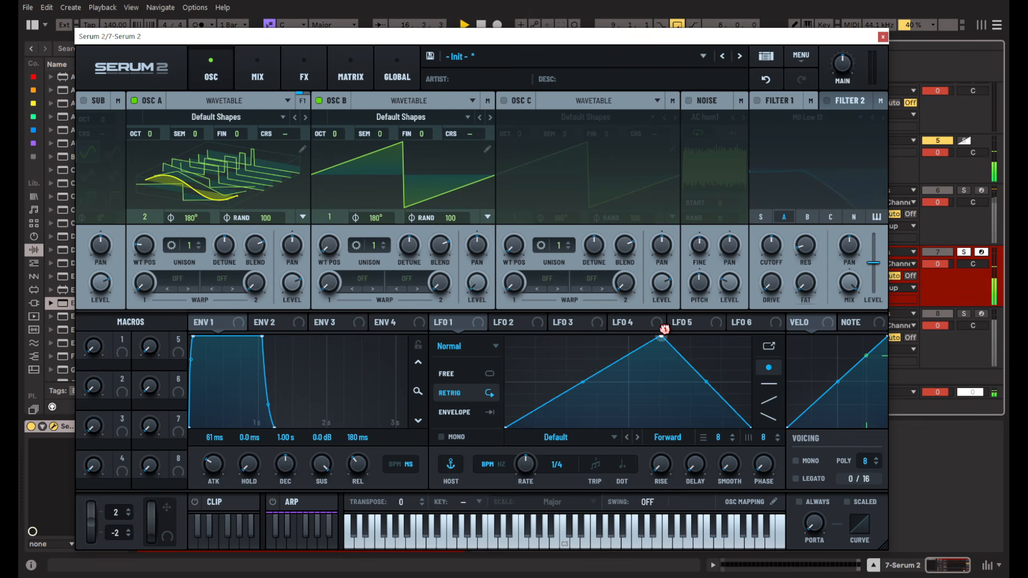
pyautogui.moveTo(665, 328); pyautogui.dragTo(621, 332)
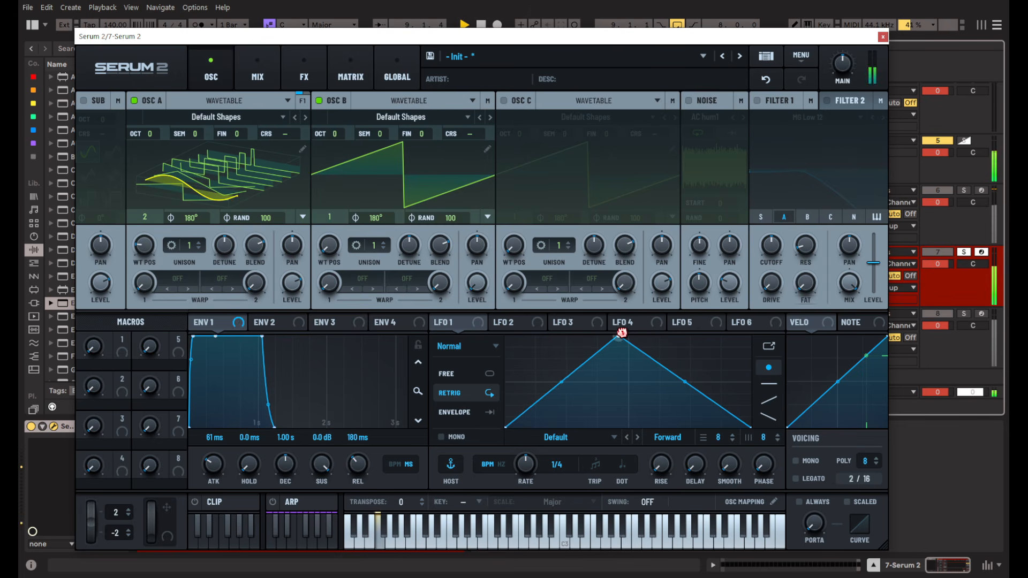
pyautogui.moveTo(555, 390); pyautogui.dragTo(501, 472)
pyautogui.click(476, 412)
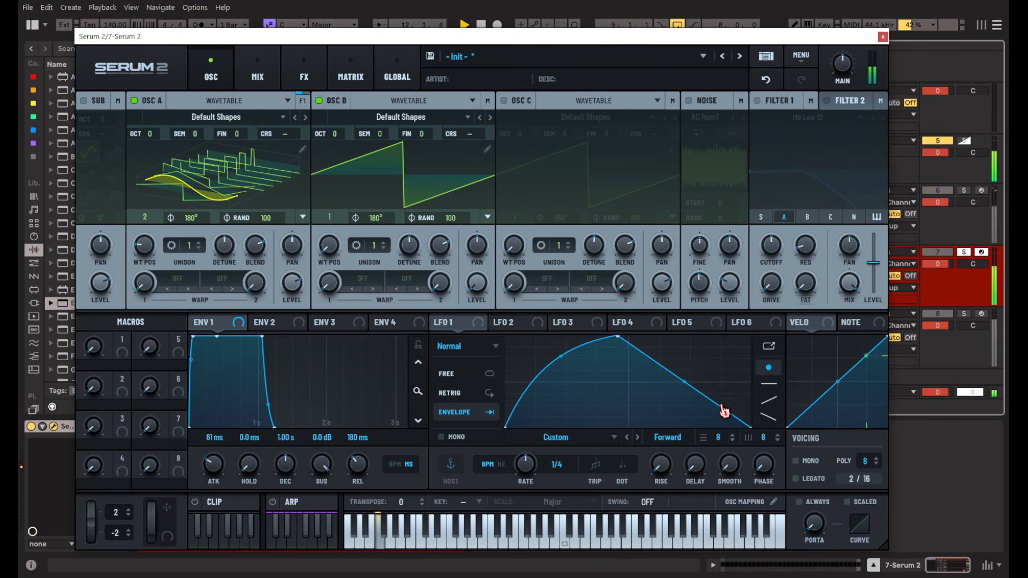
pyautogui.moveTo(735, 426); pyautogui.dragTo(757, 345)
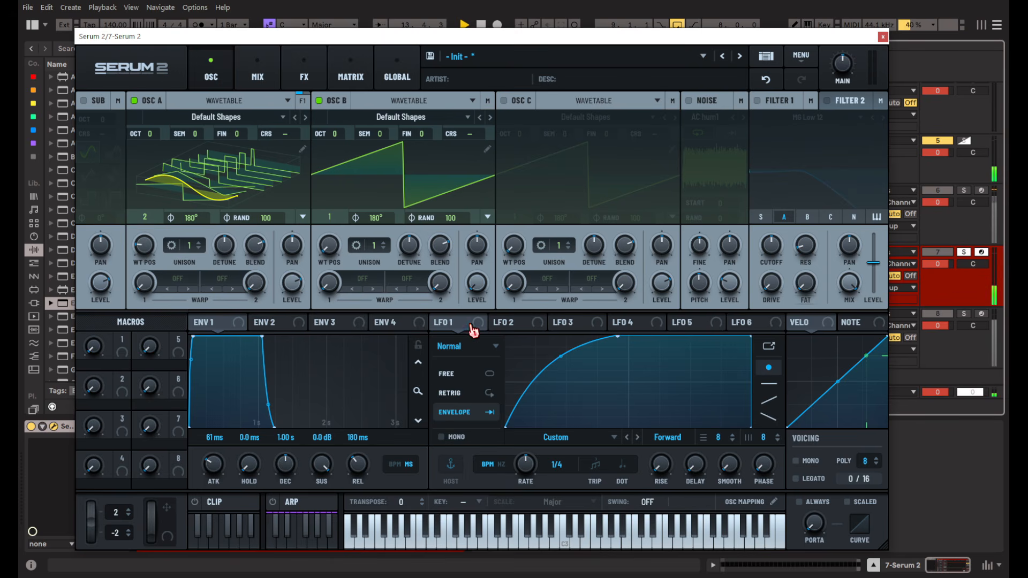
# Modulate oscillator A's first warp with LFO 1 and set that warp to FM from oscillator B.
pyautogui.moveTo(450, 332); pyautogui.dragTo(144, 282)
pyautogui.rightClick(144, 282)
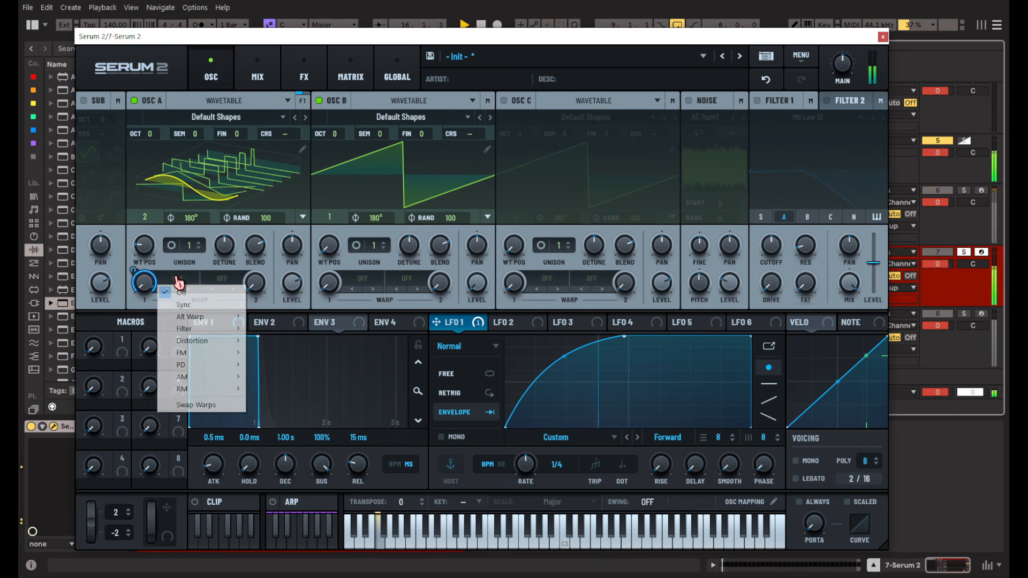
pyautogui.moveTo(214, 354)
pyautogui.click(271, 353)
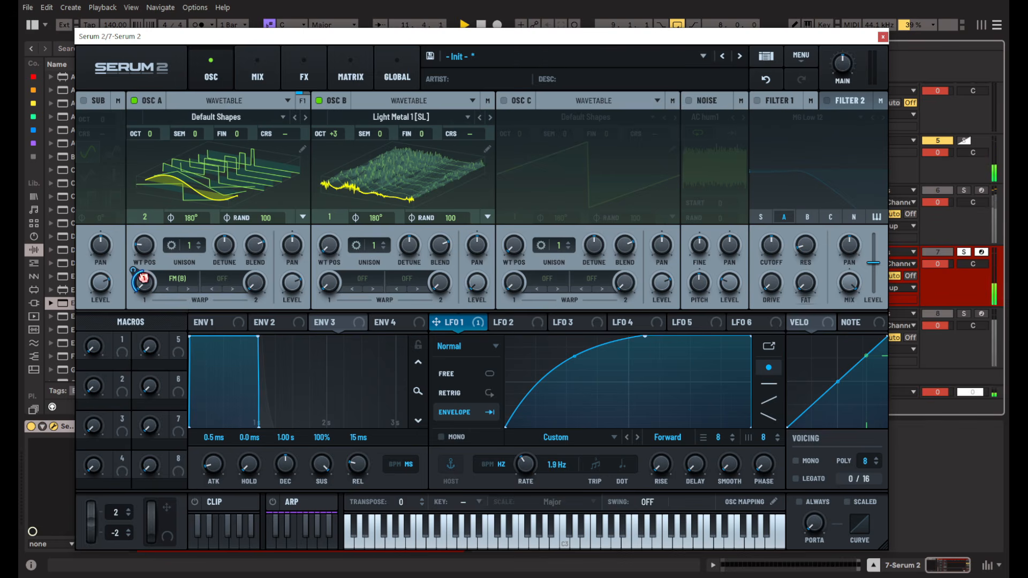
pyautogui.moveTo(143, 278); pyautogui.dragTo(144, 268)
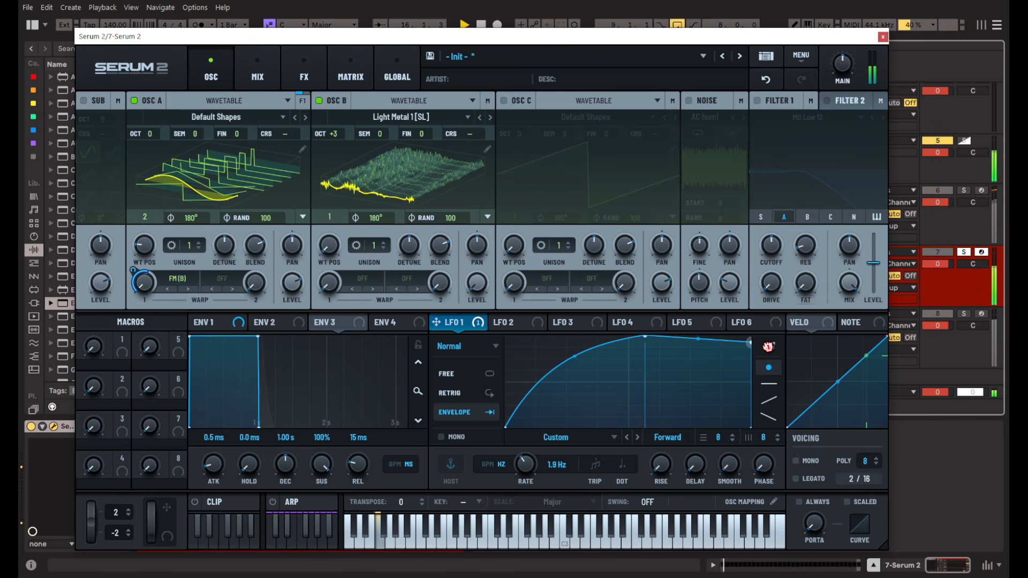
# Enable Filter 1 with the Comb 2 type and modulate its cutoff with LFO 1.
pyautogui.click(807, 117)
pyautogui.moveTo(808, 171)
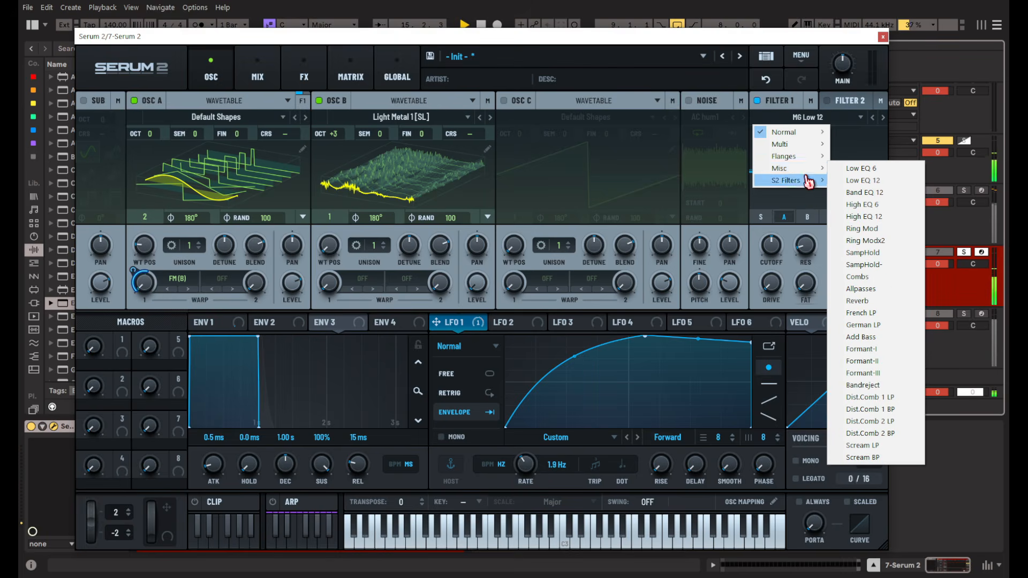
pyautogui.click(861, 276)
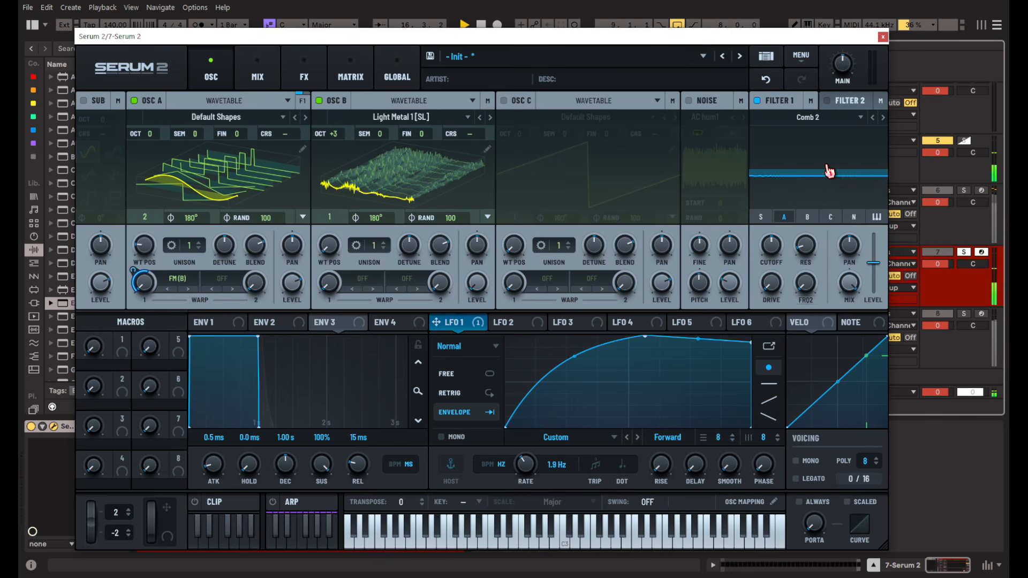
pyautogui.moveTo(459, 323); pyautogui.dragTo(764, 241)
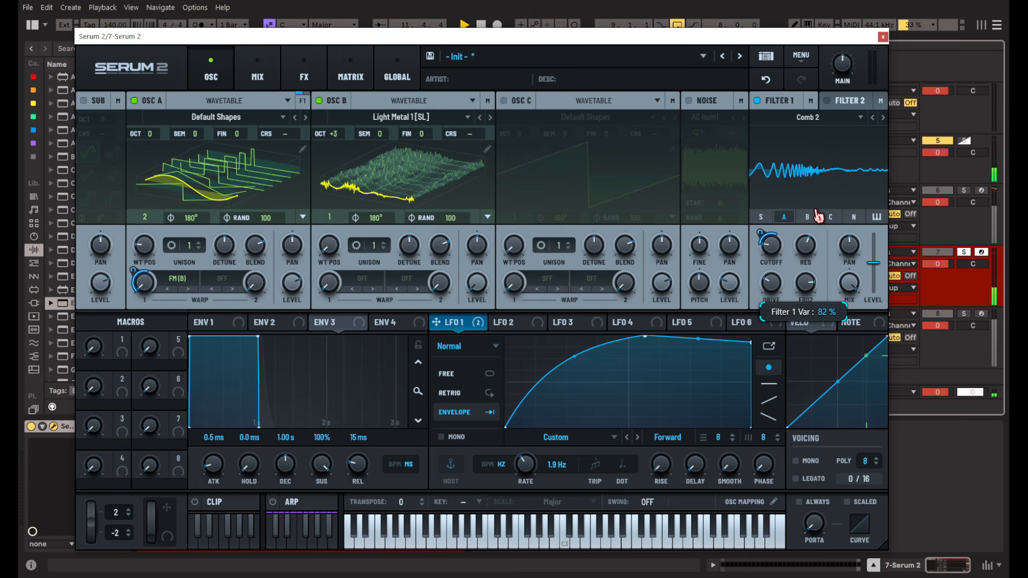
# Enable Filter 2 as a Diffusor fed by Filter 1, set its stages to about 48%, and modulate its cutoff with LFO 1.
pyautogui.click(803, 116)
pyautogui.moveTo(812, 161)
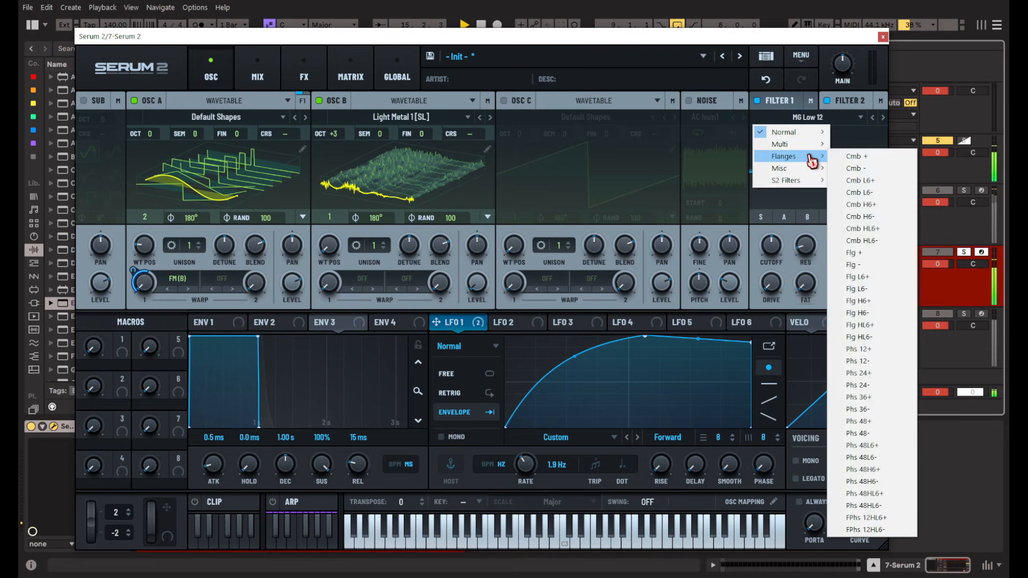
pyautogui.click(849, 318)
pyautogui.click(782, 119)
pyautogui.click(847, 117)
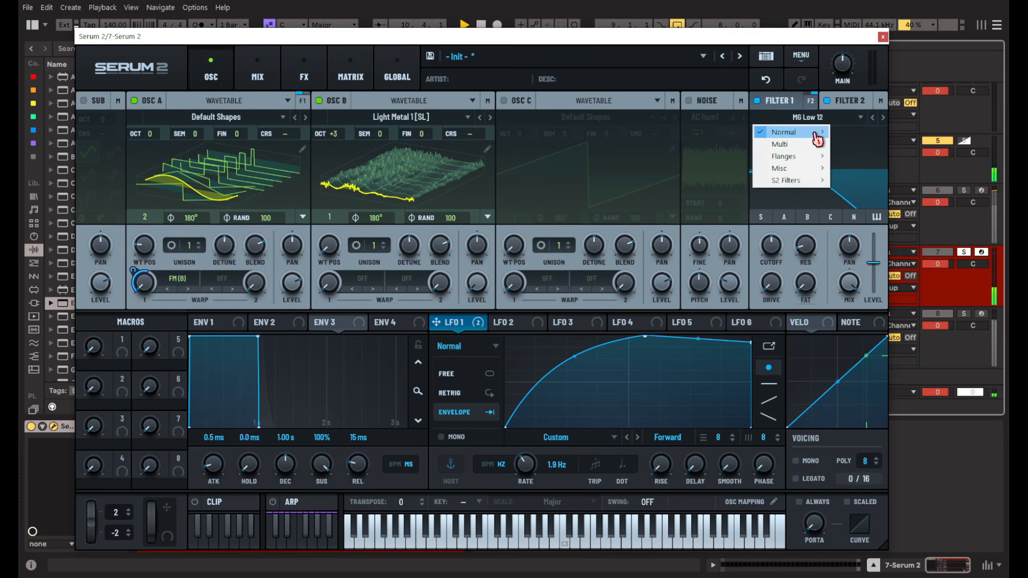
pyautogui.moveTo(813, 182)
pyautogui.click(900, 207)
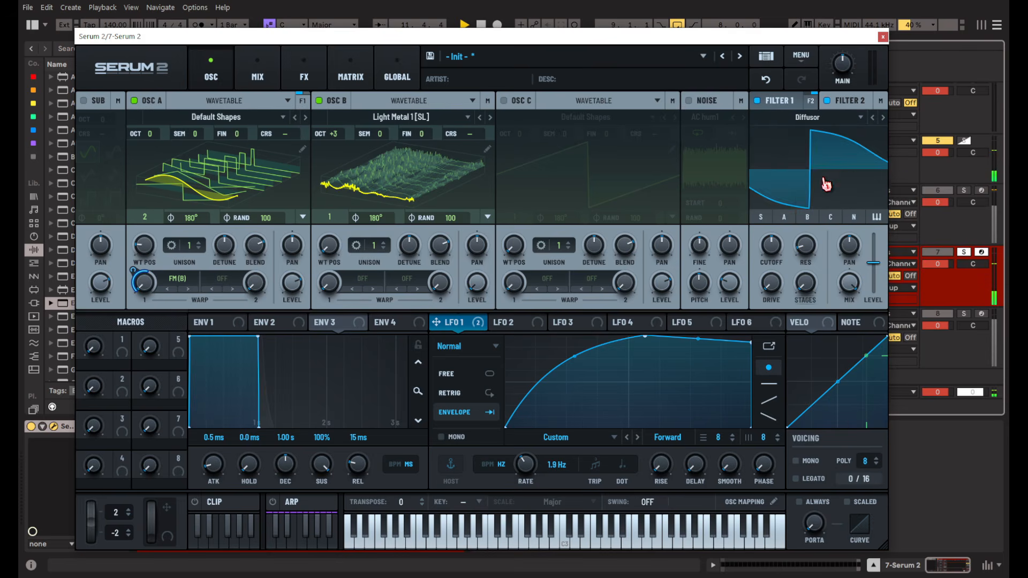
pyautogui.moveTo(805, 246); pyautogui.dragTo(807, 283)
pyautogui.moveTo(805, 283); pyautogui.dragTo(815, 202)
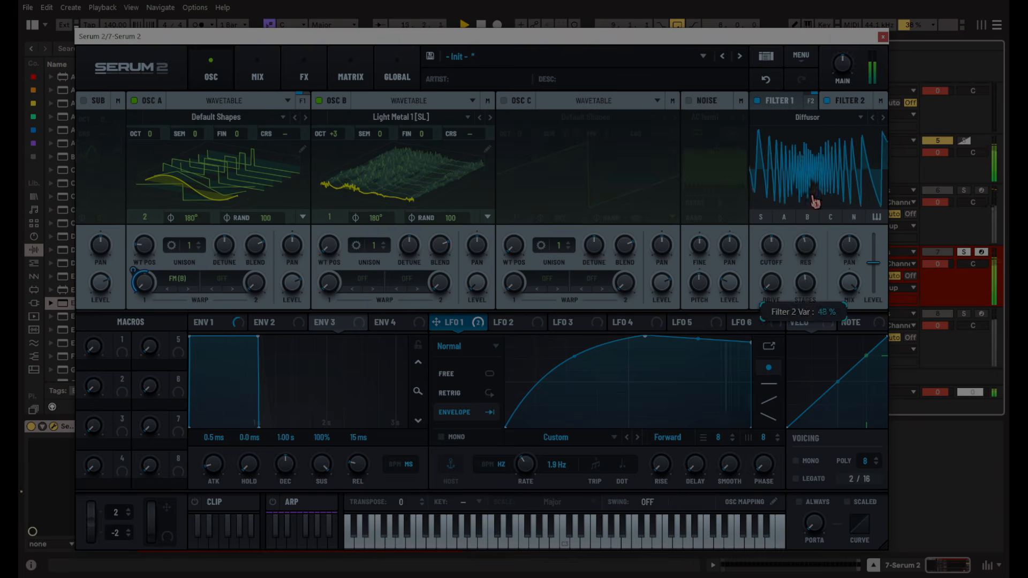
pyautogui.moveTo(771, 245); pyautogui.dragTo(808, 288)
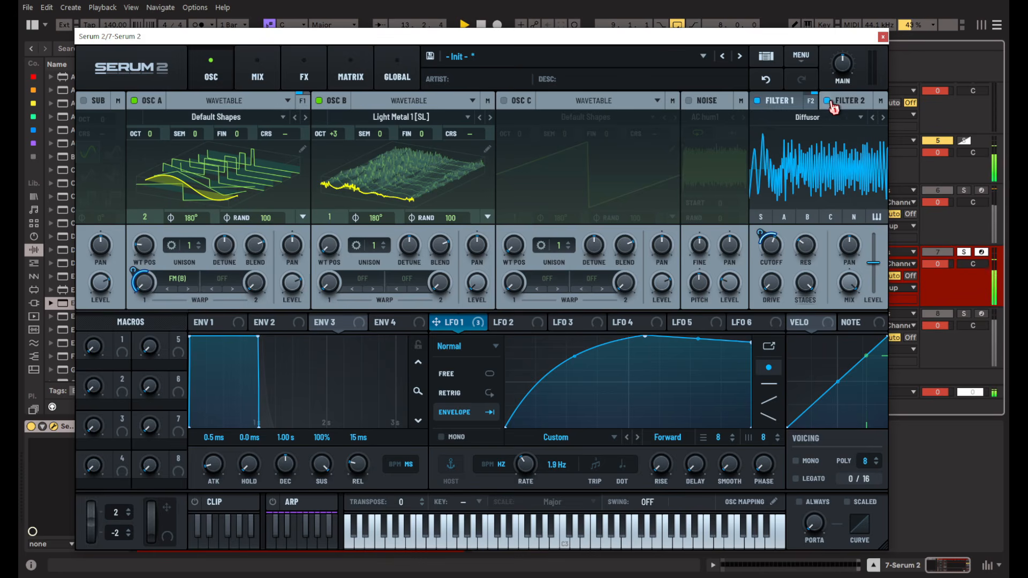
# Change Filter 2 to the Allpasses type, raise its resonance, set damping to about 25% and adjust its cutoff.
pyautogui.click(828, 116)
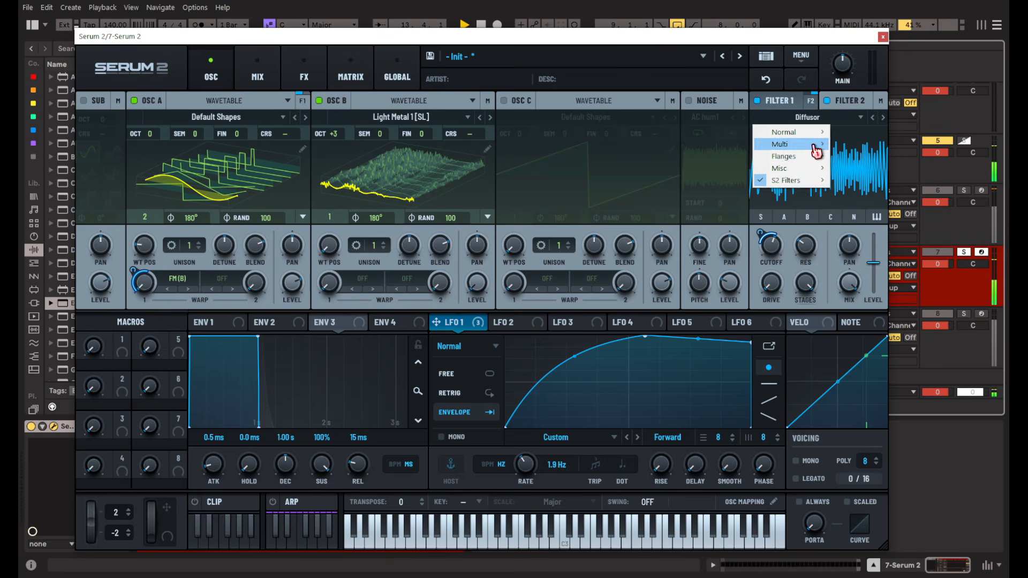
pyautogui.moveTo(807, 170)
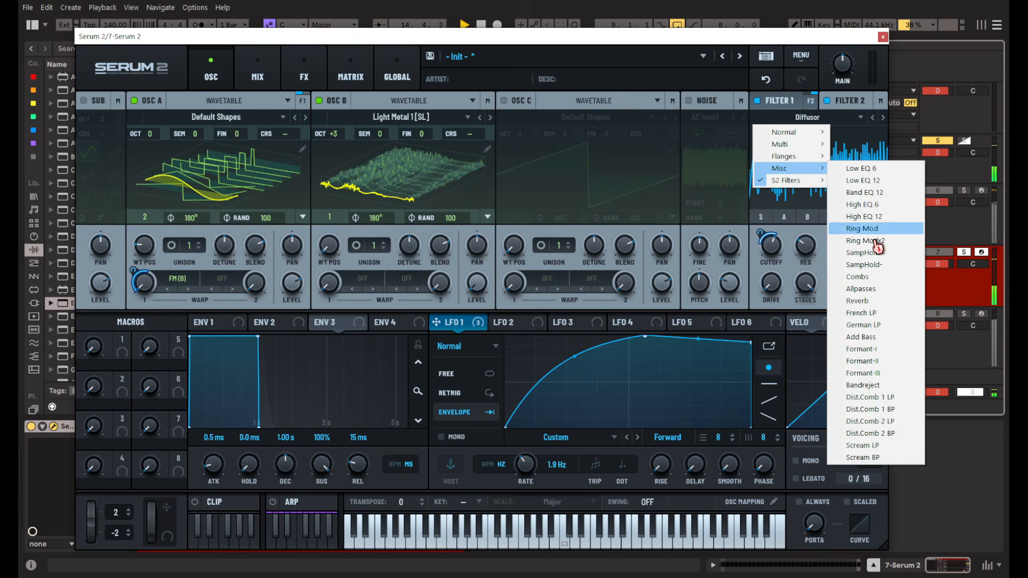
pyautogui.click(872, 289)
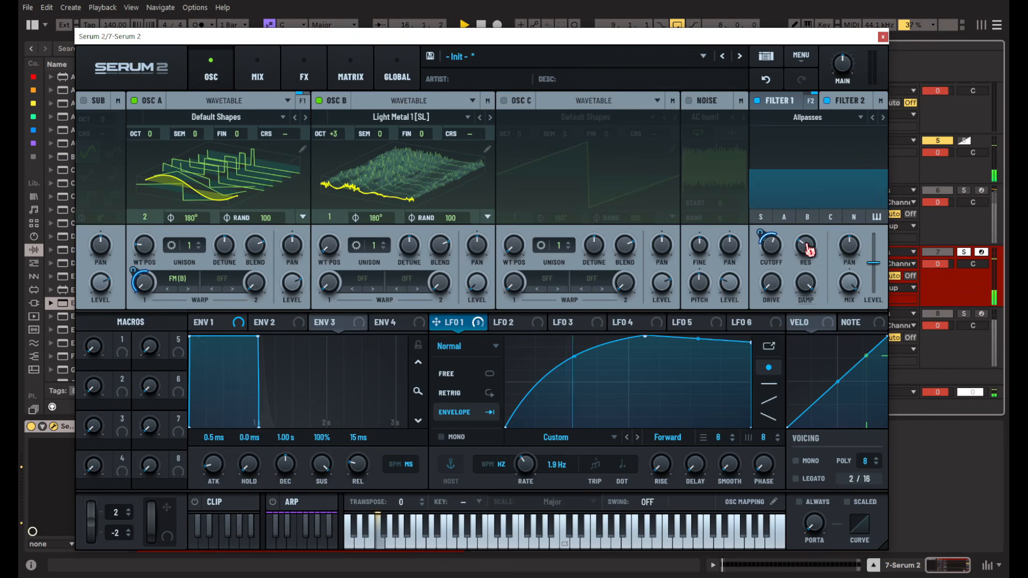
pyautogui.moveTo(809, 250); pyautogui.dragTo(815, 200)
pyautogui.moveTo(806, 282); pyautogui.dragTo(803, 418)
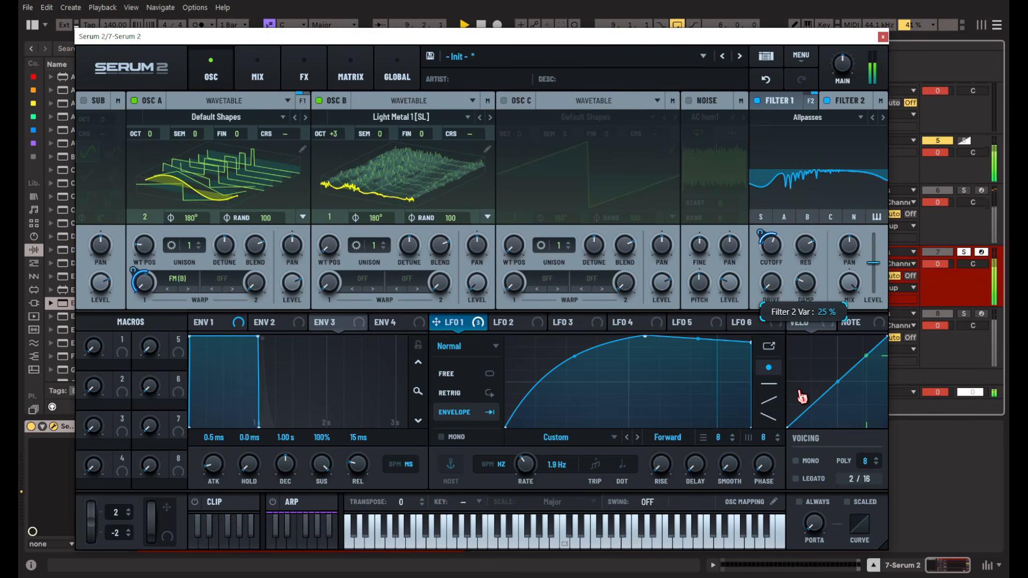
pyautogui.moveTo(772, 245)
pyautogui.mouseDown()
pyautogui.moveTo(776, 213)
pyautogui.moveTo(778, 251)
pyautogui.mouseUp()
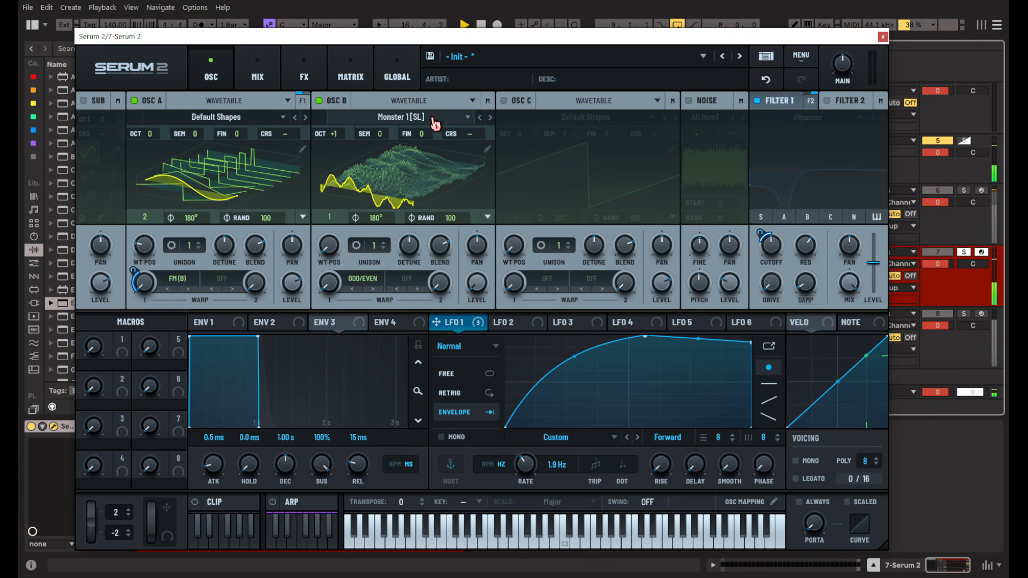
# Load the S2 Default Shapes wavetable into oscillator B and set oscillator A's wavetable position to 5.
pyautogui.click(429, 117)
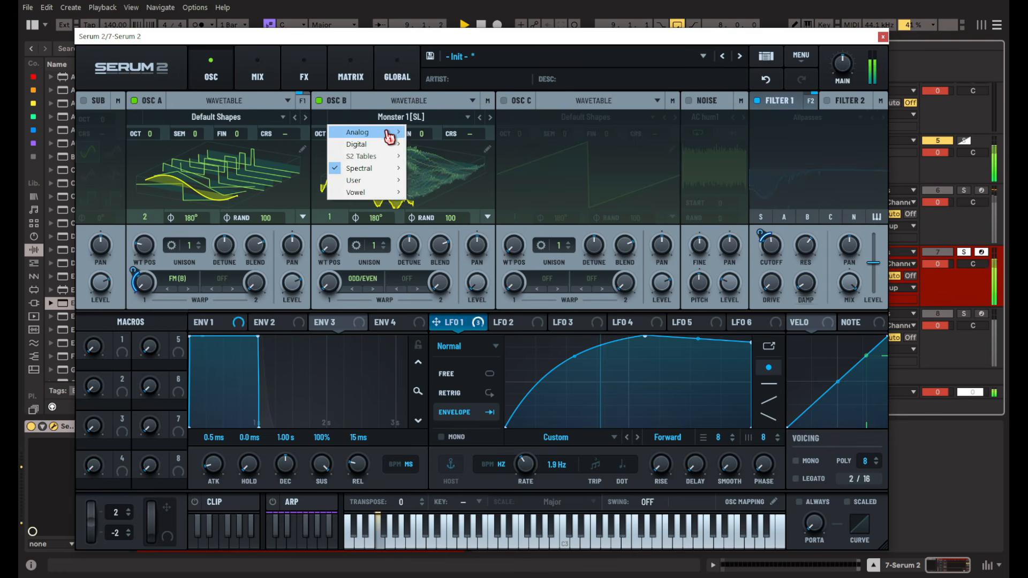
pyautogui.moveTo(375, 156)
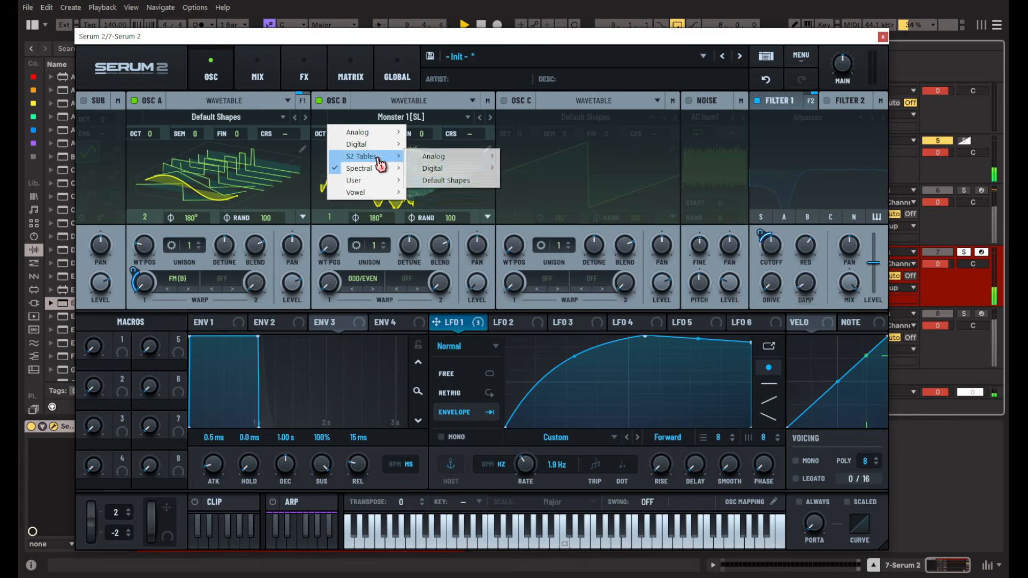
pyautogui.click(452, 182)
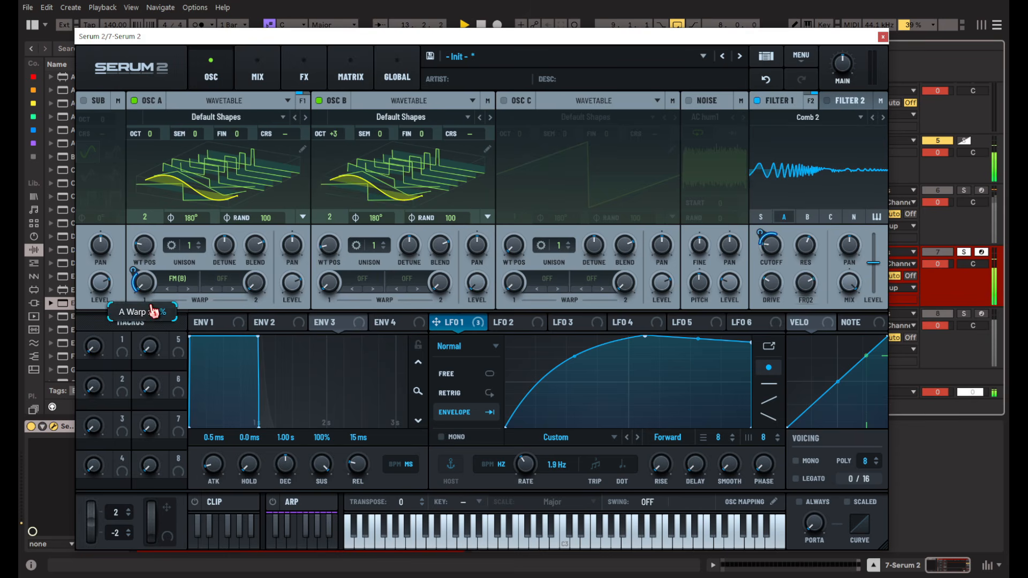
pyautogui.moveTo(145, 247); pyautogui.dragTo(167, 213)
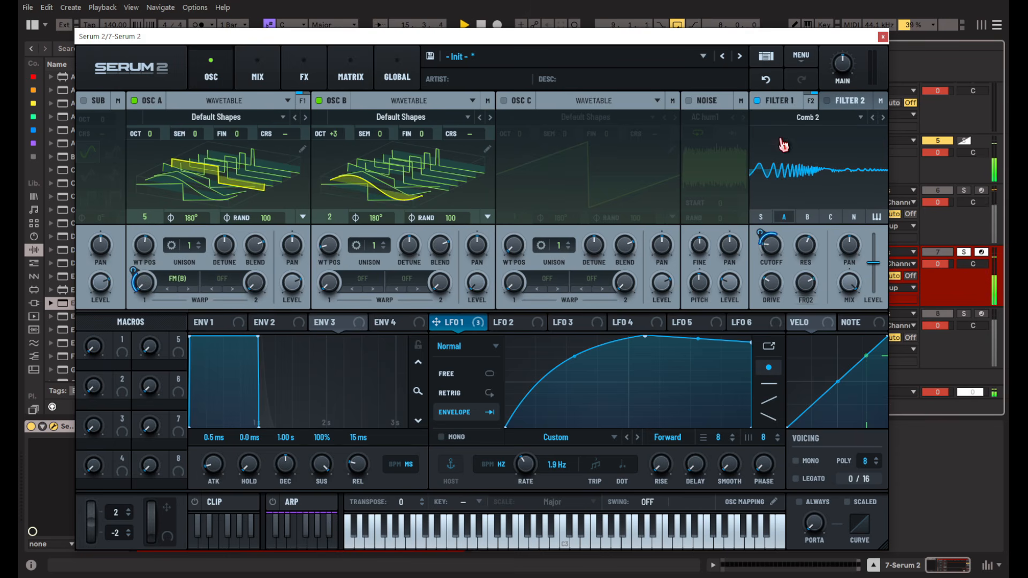
# Retune Filter 1's Comb 2 cutoff and second frequency, and lower oscillator B's octave to +2.
pyautogui.moveTo(808, 271); pyautogui.dragTo(809, 202)
pyautogui.moveTo(777, 255); pyautogui.dragTo(780, 221)
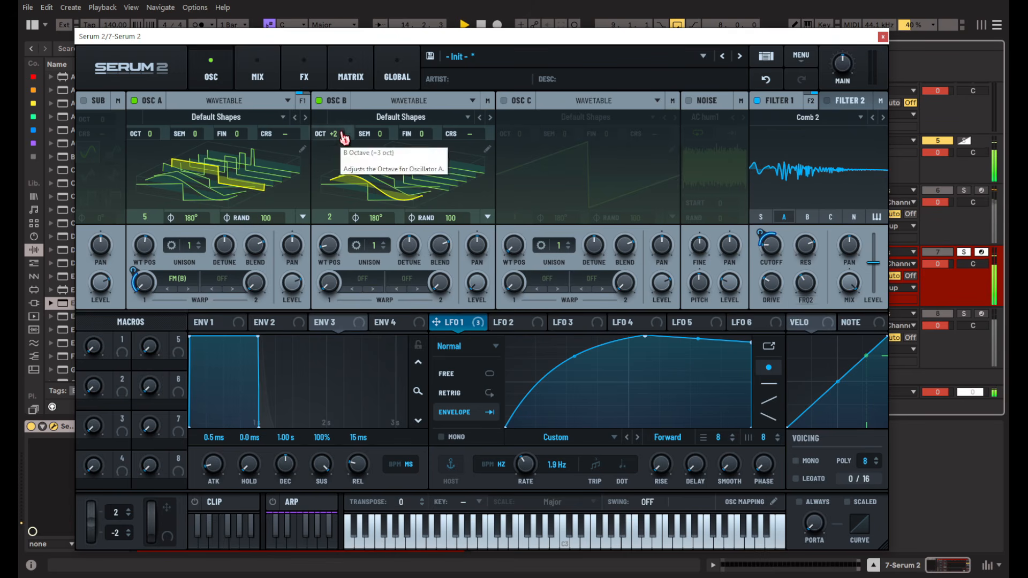
pyautogui.moveTo(339, 134); pyautogui.dragTo(339, 145)
# Insert a Phaser-Flanger between Serum 2 and the Compressor on track 7.
pyautogui.click(304, 77)
pyautogui.click(92, 125)
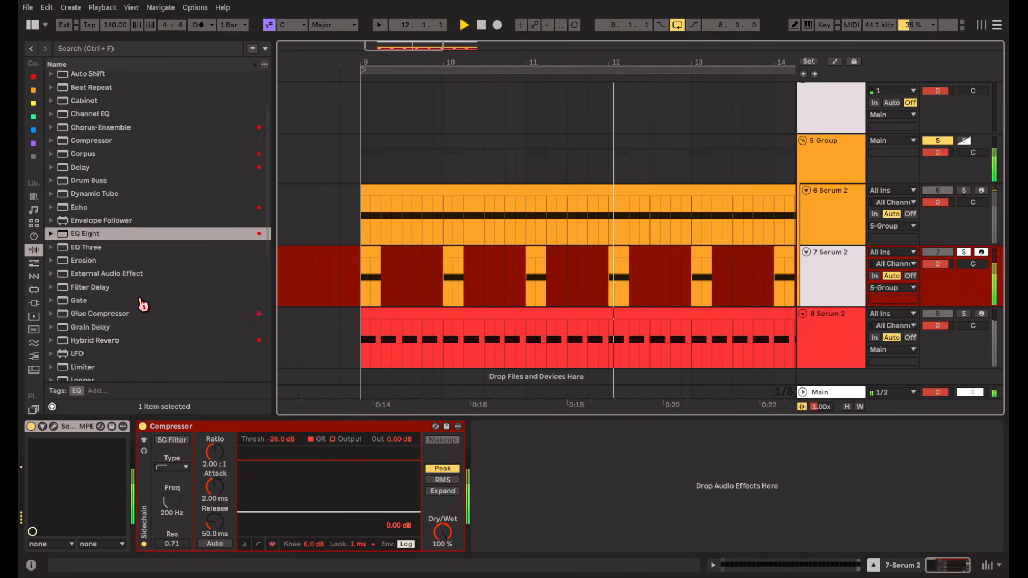
pyautogui.scroll(3, 142, 298)
pyautogui.scroll(-5, 150, 236)
pyautogui.scroll(-5, 154, 231)
pyautogui.moveTo(107, 174); pyautogui.dragTo(264, 537)
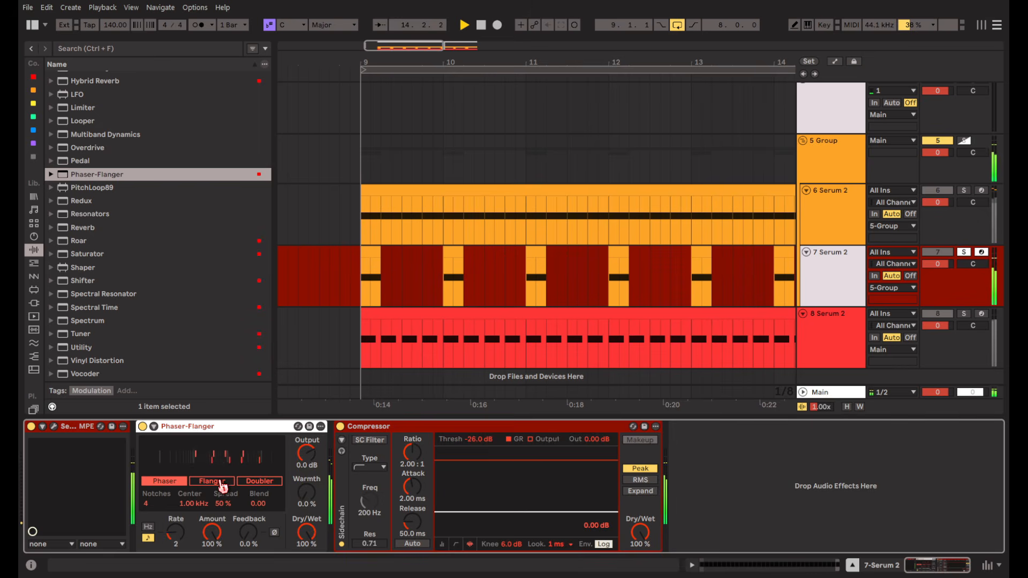
# Switch the Phaser-Flanger to Flanger mode and set a 16.9 ms time with about 49% inverted feedback.
pyautogui.click(212, 481)
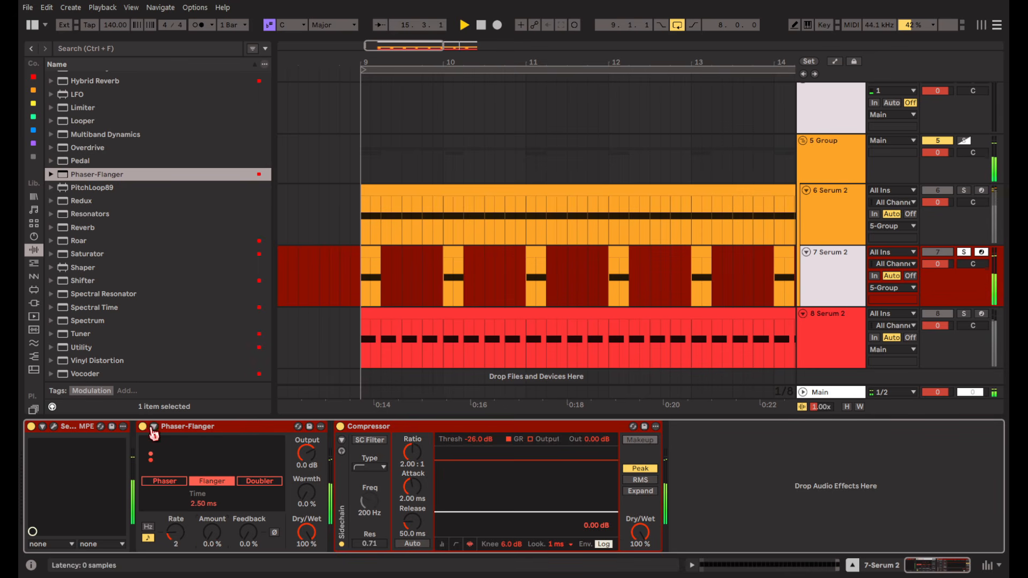
pyautogui.click(153, 427)
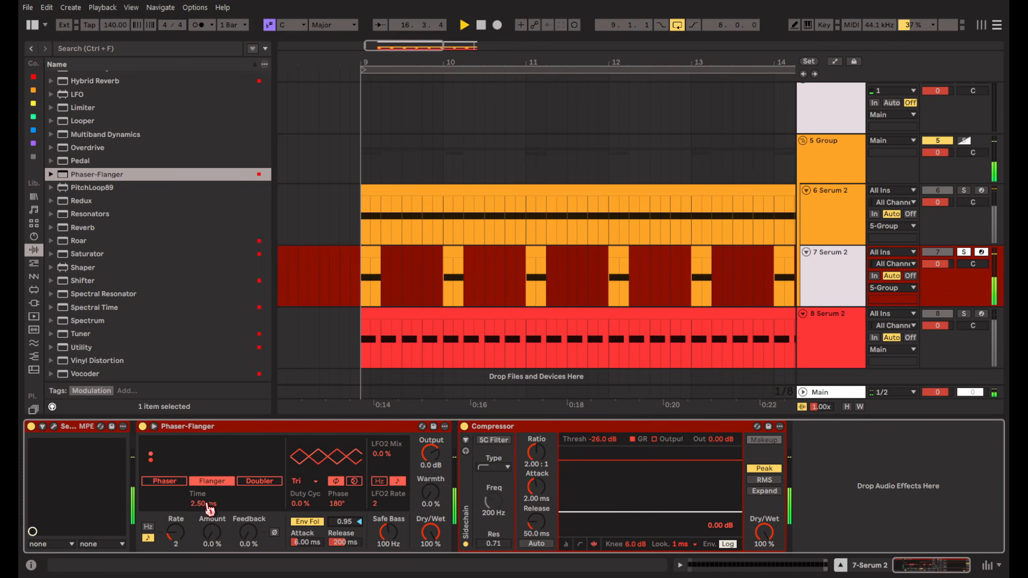
pyautogui.moveTo(210, 504); pyautogui.dragTo(209, 439)
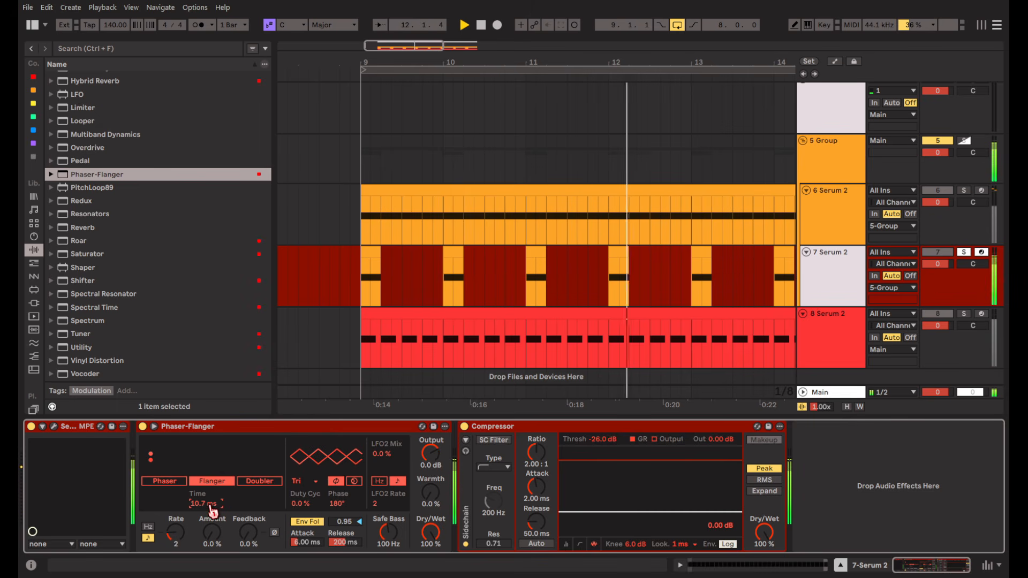
pyautogui.moveTo(210, 506); pyautogui.dragTo(210, 494)
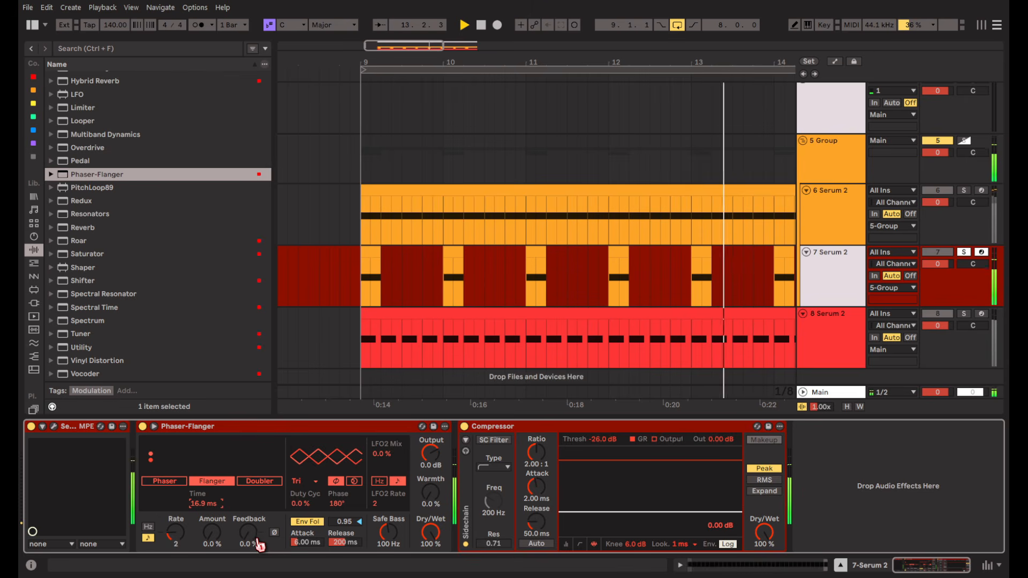
pyautogui.moveTo(250, 537); pyautogui.dragTo(250, 482)
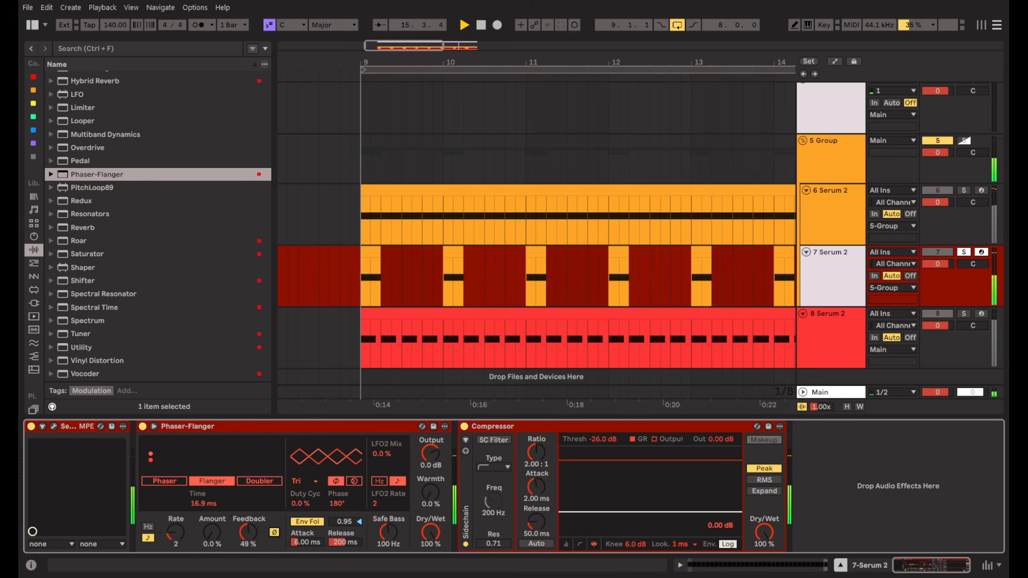
# Insert Corpus between the Phaser-Flanger and the Compressor, hide its MIDI input section, and tune it down to 21.83 Hz.
pyautogui.scroll(8, 91, 119)
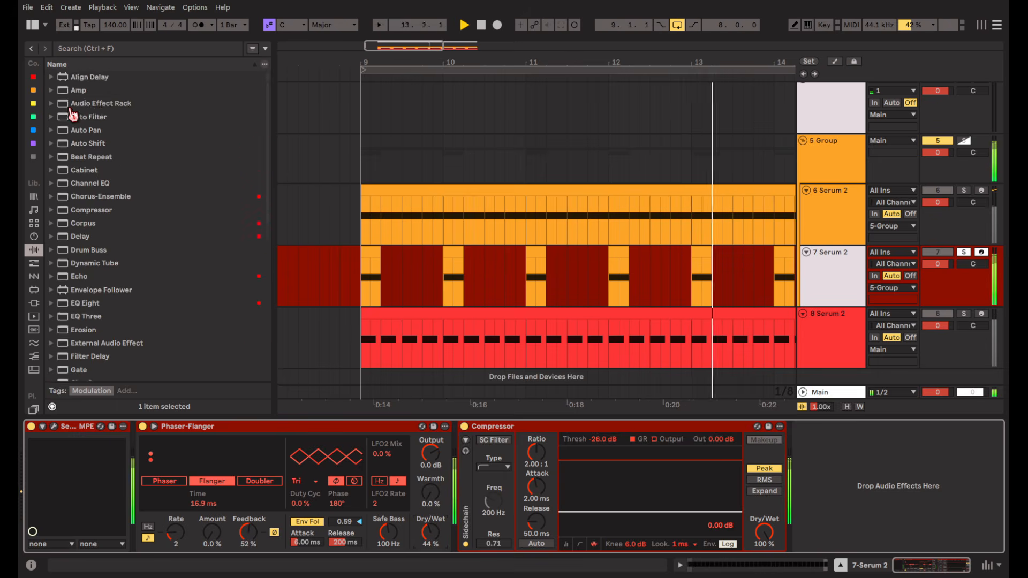
pyautogui.scroll(-1, 80, 128)
pyautogui.moveTo(96, 176); pyautogui.dragTo(469, 444)
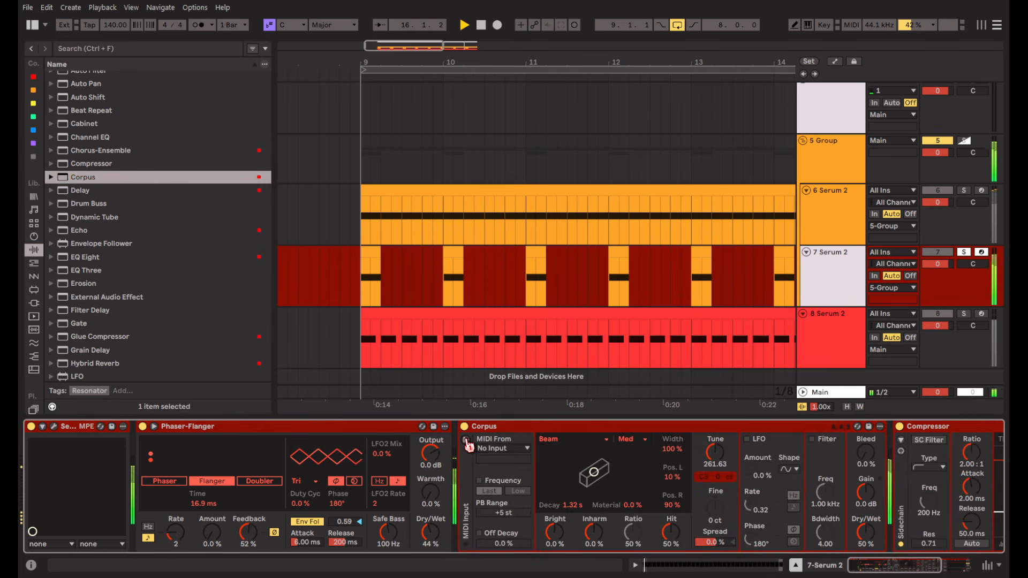
pyautogui.click(466, 440)
pyautogui.moveTo(654, 466); pyautogui.dragTo(532, 467)
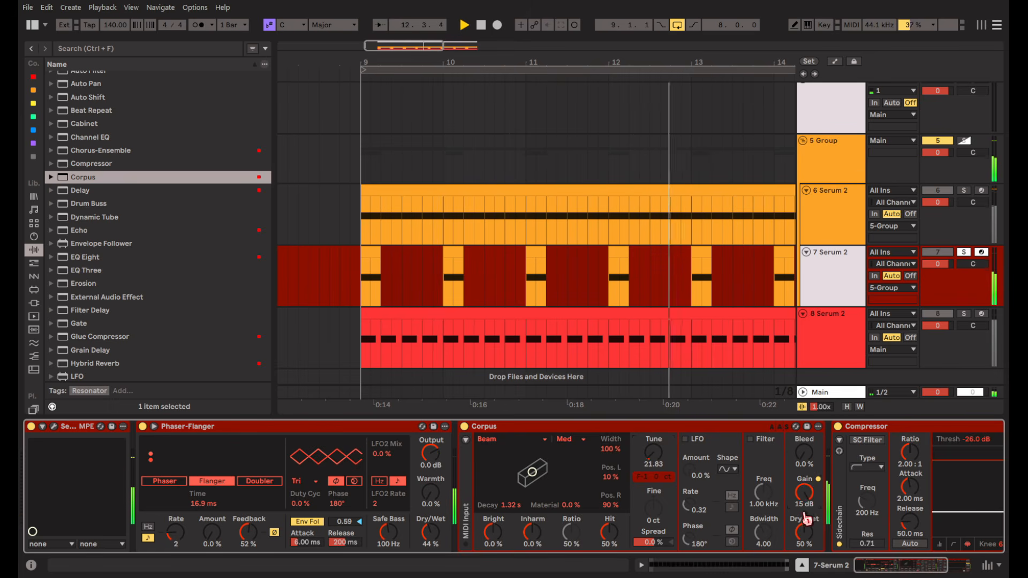
# Set the Corpus resonator type to Pipe with a 235 ms decay and 100% dry/wet.
pyautogui.click(517, 439)
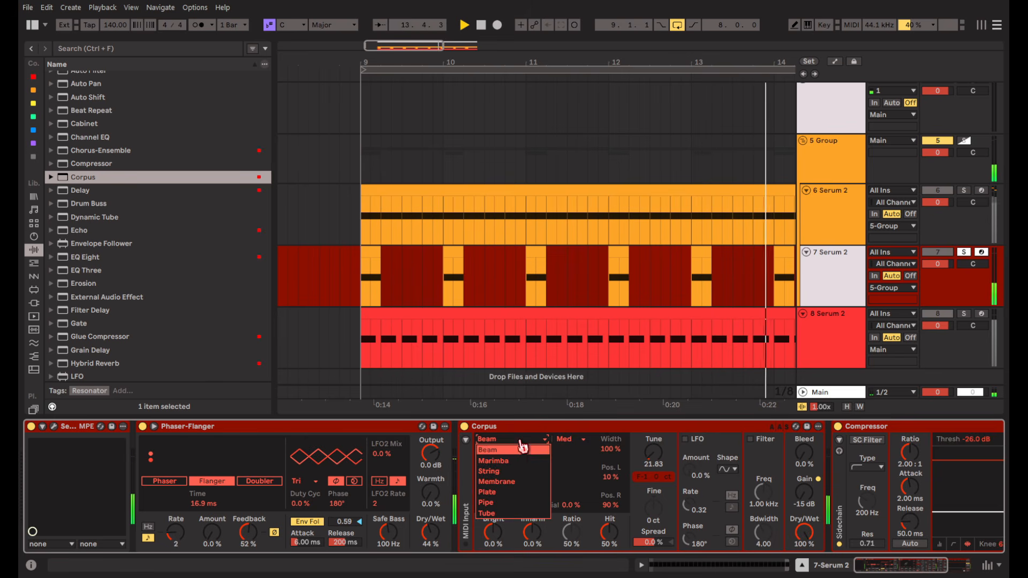
pyautogui.click(509, 514)
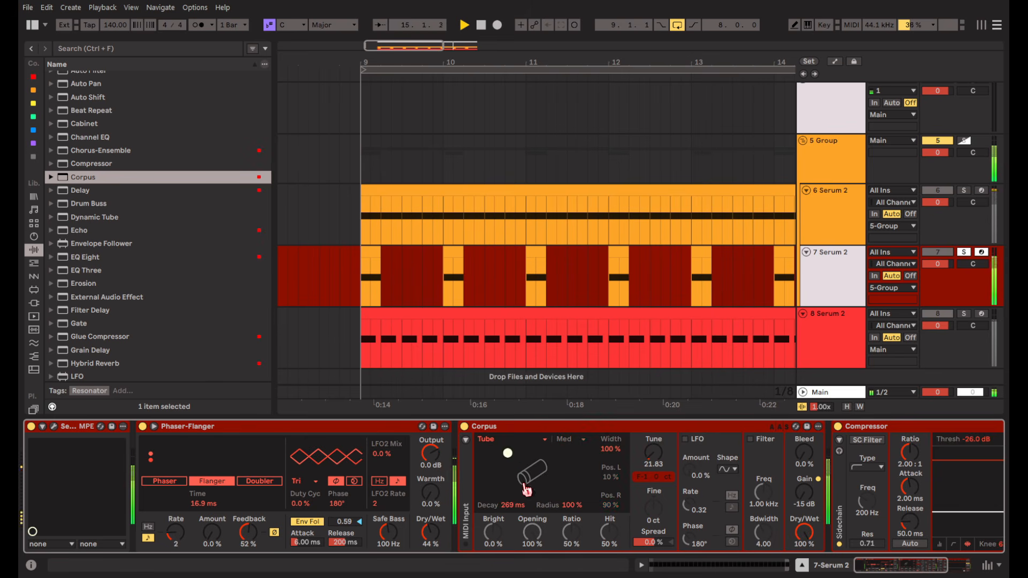
pyautogui.click(513, 440)
pyautogui.click(505, 503)
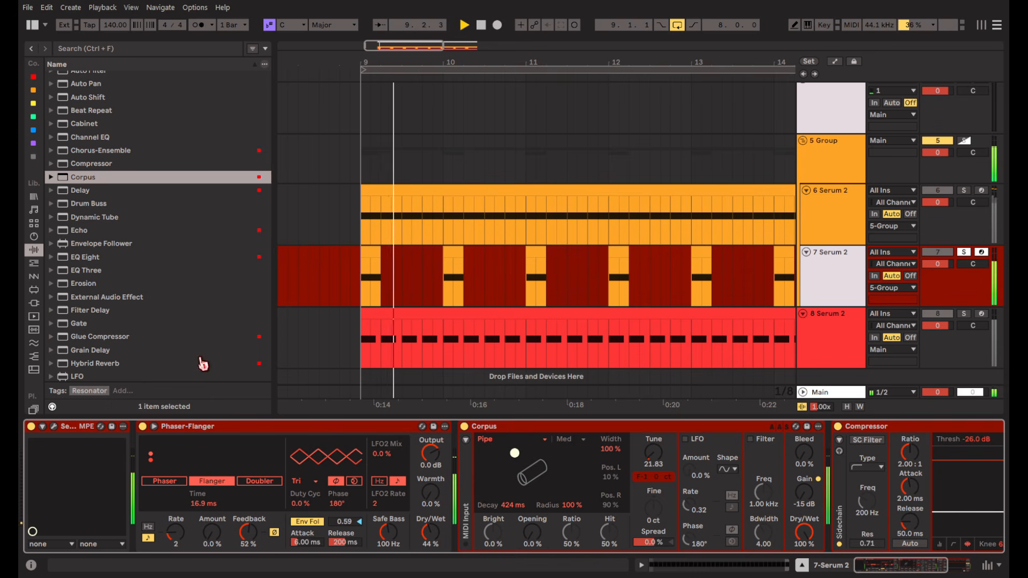
pyautogui.moveTo(514, 453); pyautogui.dragTo(506, 453)
# Add the EMP HAAS 2.0 rack after Corpus, followed by an EQ Eight with a 255 Hz low cut and reduced output gain.
pyautogui.click(119, 49)
pyautogui.write('haa')
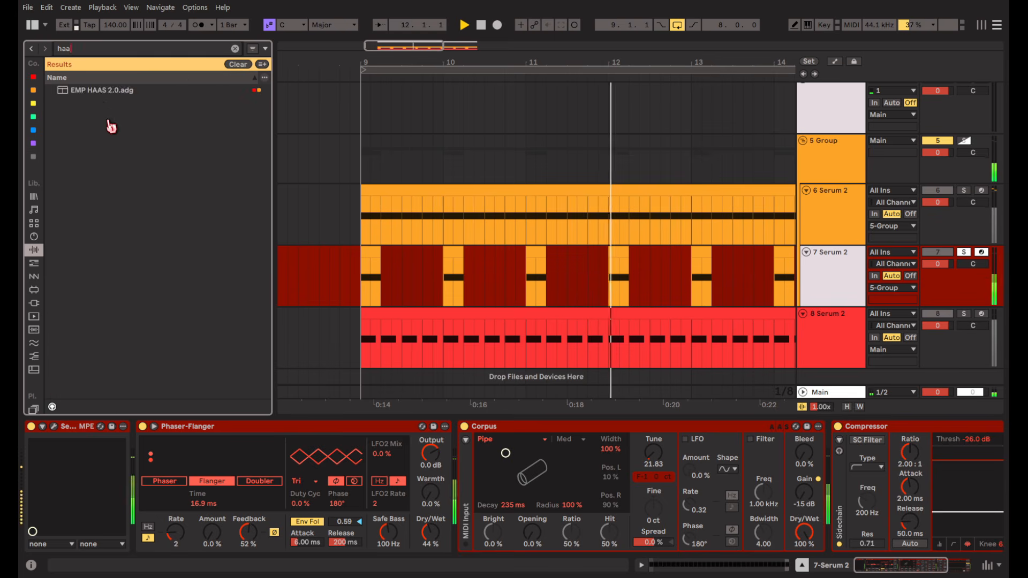
pyautogui.press('Down')
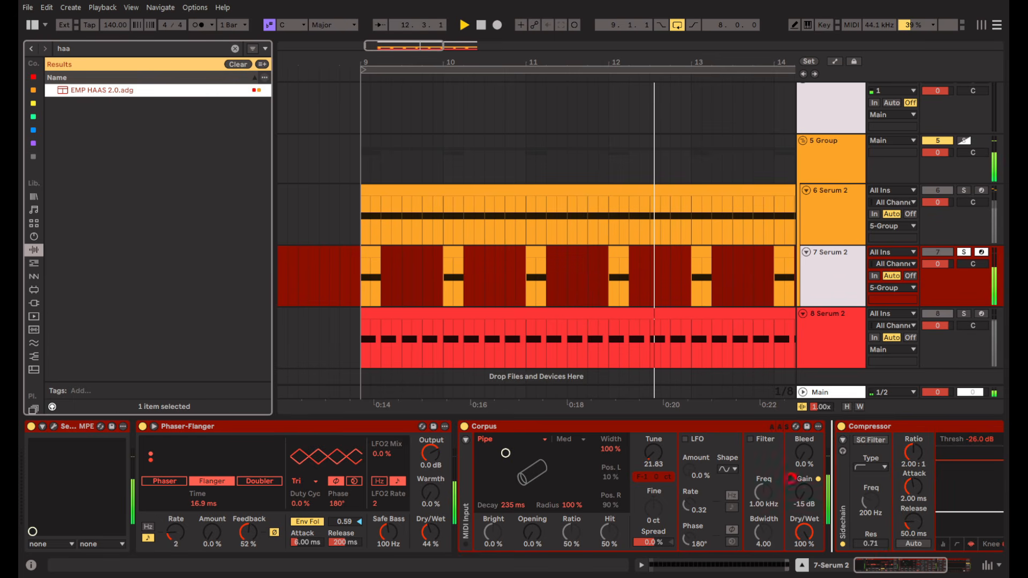
pyautogui.press('Return')
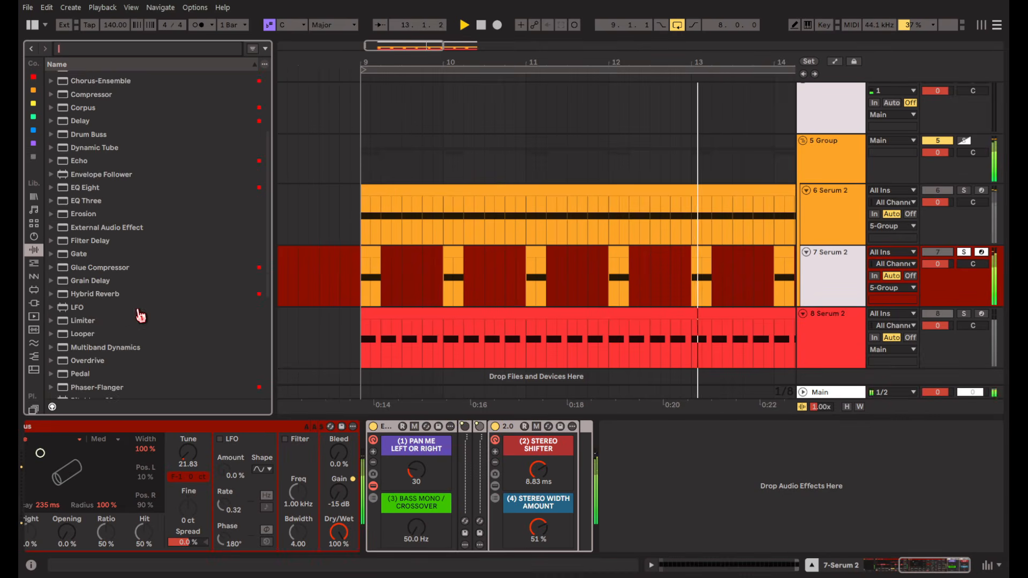
pyautogui.press('Return')
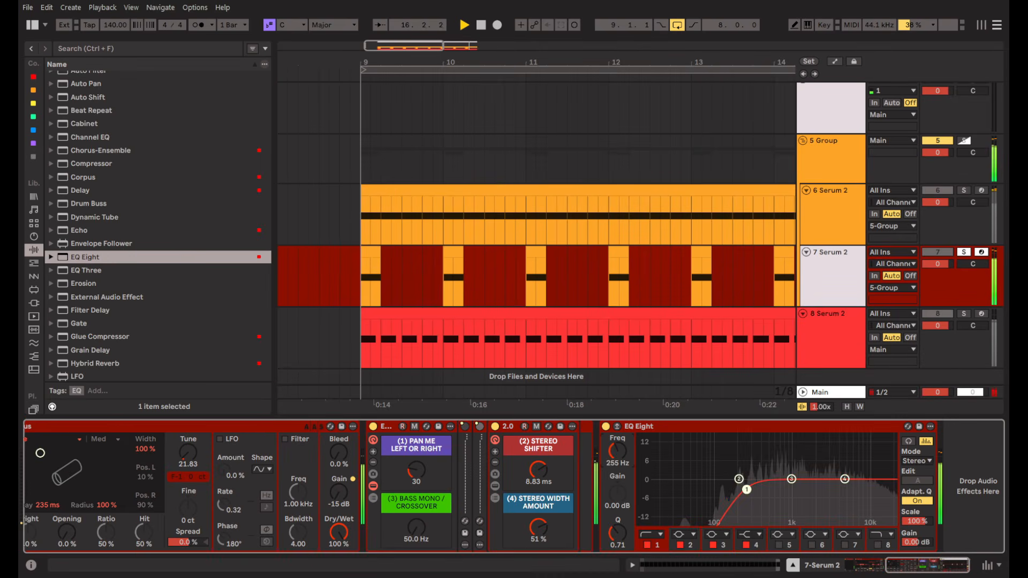
pyautogui.moveTo(926, 548); pyautogui.dragTo(925, 576)
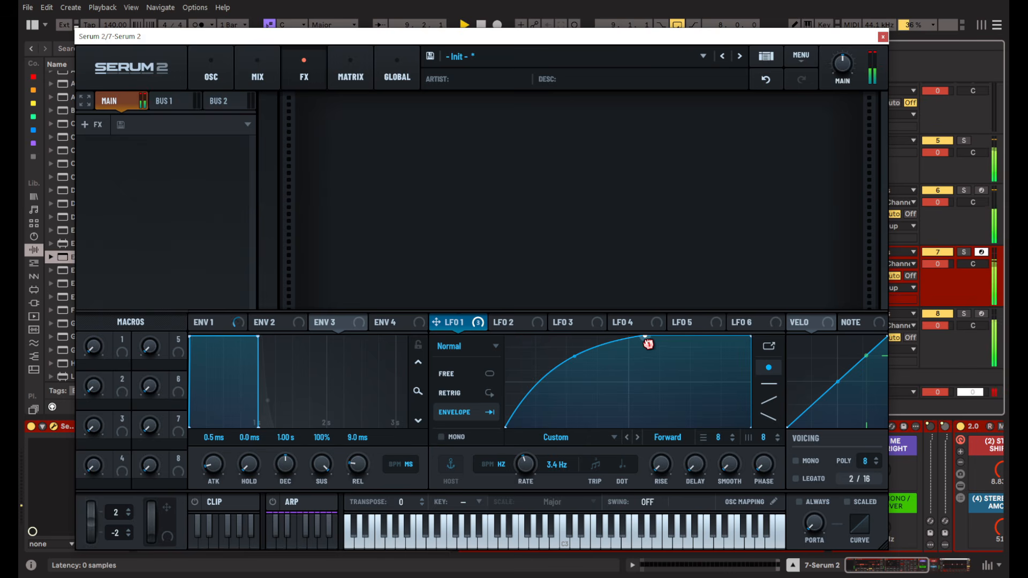
# Close the Serum 2 window and delete every note after the first in track 7's opening clip.
pyautogui.click(882, 37)
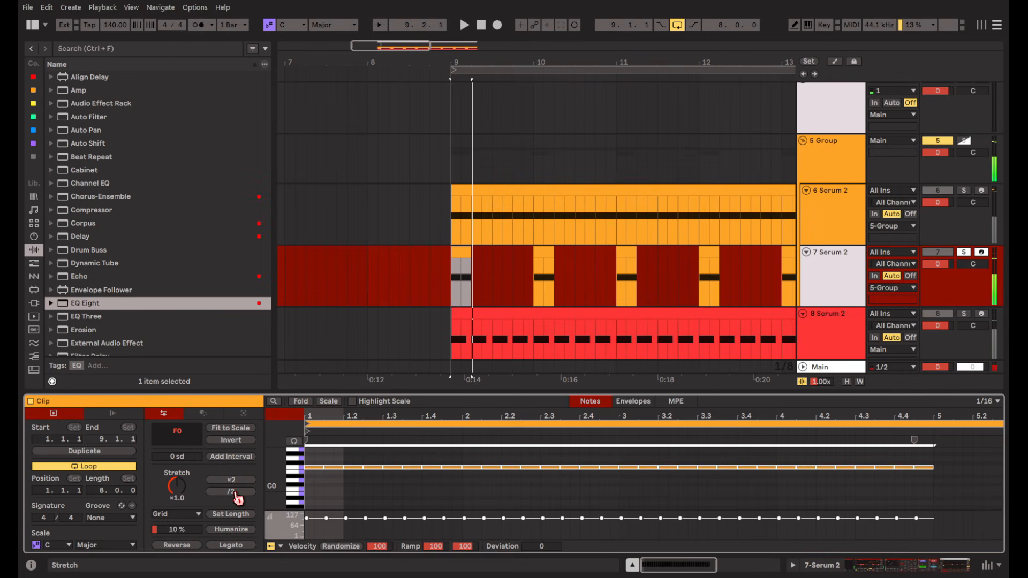
pyautogui.press('space')
pyautogui.press('space')
pyautogui.moveTo(341, 493); pyautogui.dragTo(991, 451)
pyautogui.press('Delete')
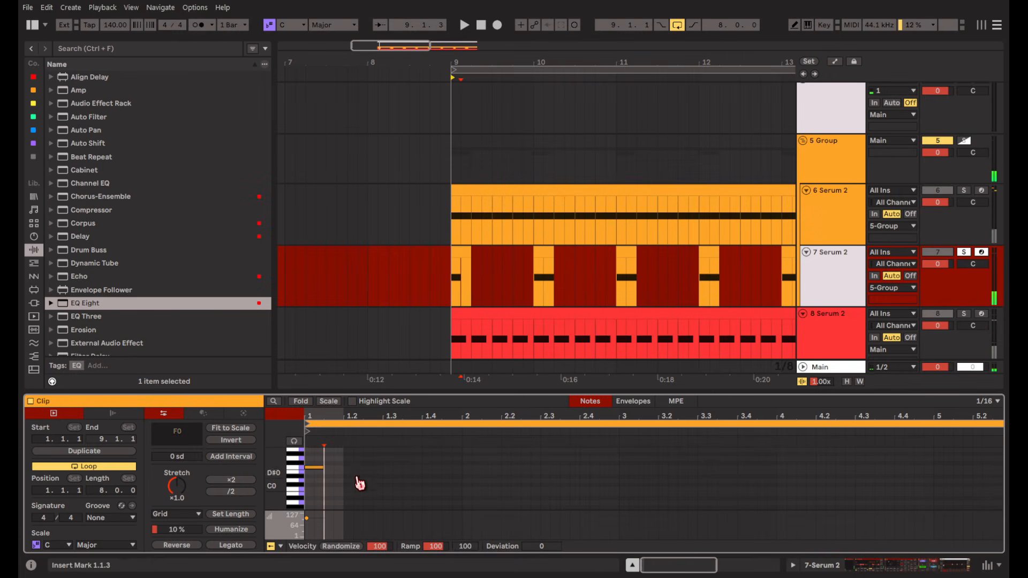
# Audition track 7's shortened opening clip and take the track out of solo.
pyautogui.press('space')
pyautogui.press('s')
pyautogui.press('space')
pyautogui.press('space')
# Repeat track 7's one-bar section starting at bar 9 seven times, filling the track up to bar 17.
pyautogui.click(461, 253)
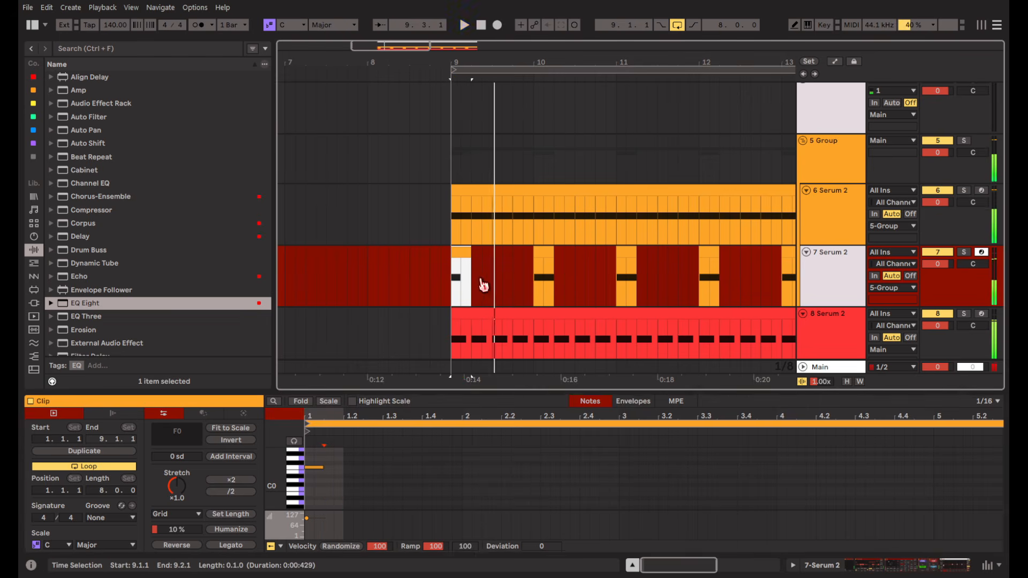
pyautogui.press('space')
pyautogui.keyDown('shift'); pyautogui.click(490, 276); pyautogui.keyUp('shift')
pyautogui.keyDown('shift'); pyautogui.click(534, 277); pyautogui.keyUp('shift')
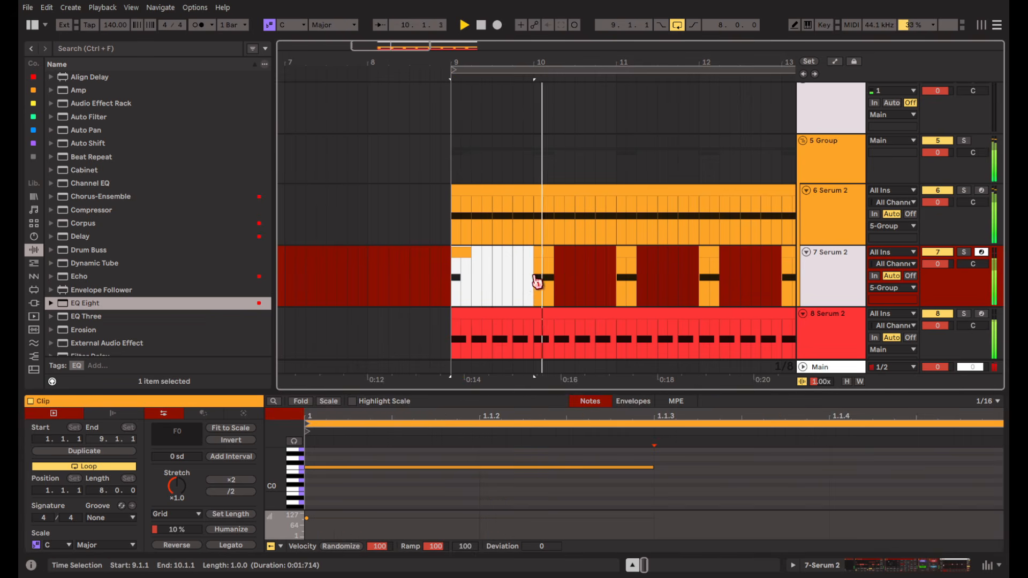
pyautogui.scroll(-5, 529, 279)
pyautogui.hotkey('ctrl', 'd')
pyautogui.hotkey('ctrl', 'd')
pyautogui.hotkey('ctrl', 'd')
pyautogui.hotkey('ctrl', 'd')
pyautogui.hotkey('ctrl', 'd')
pyautogui.hotkey('ctrl', 'd')
pyautogui.hotkey('ctrl', 'd')
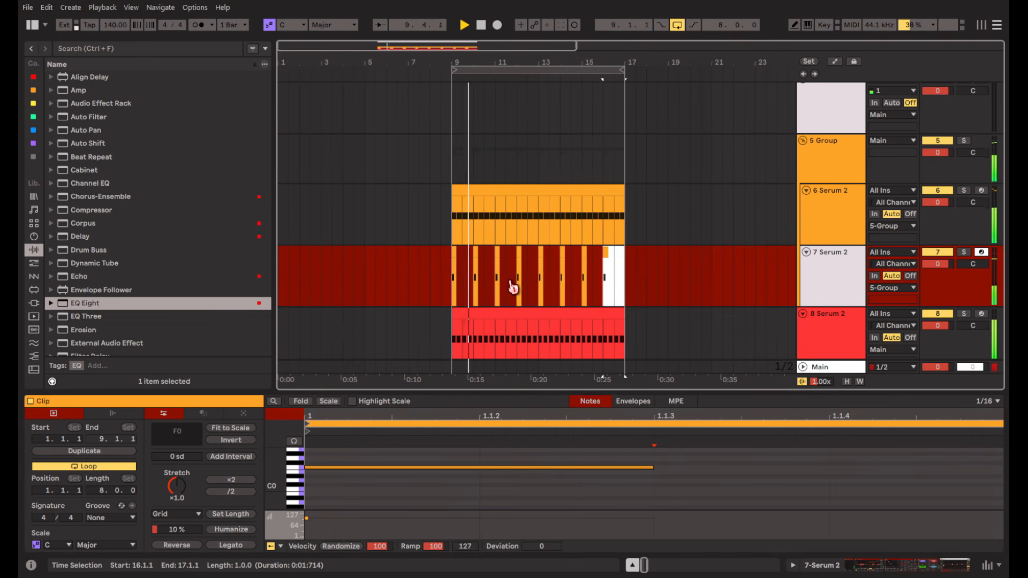
# Set band 2 of track 7's EQ Eight to 516 Hz and -4.34 dB, and add Grain Delay after it.
pyautogui.scroll(4, 509, 279)
pyautogui.click(817, 295)
pyautogui.hscroll(1, 707, 320)
pyautogui.click(904, 568)
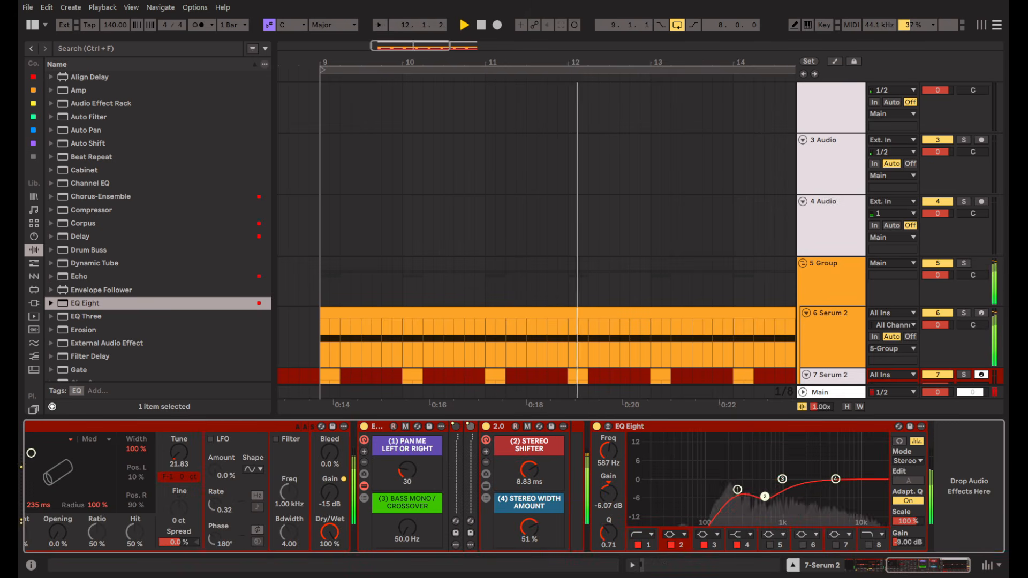
pyautogui.click(115, 250)
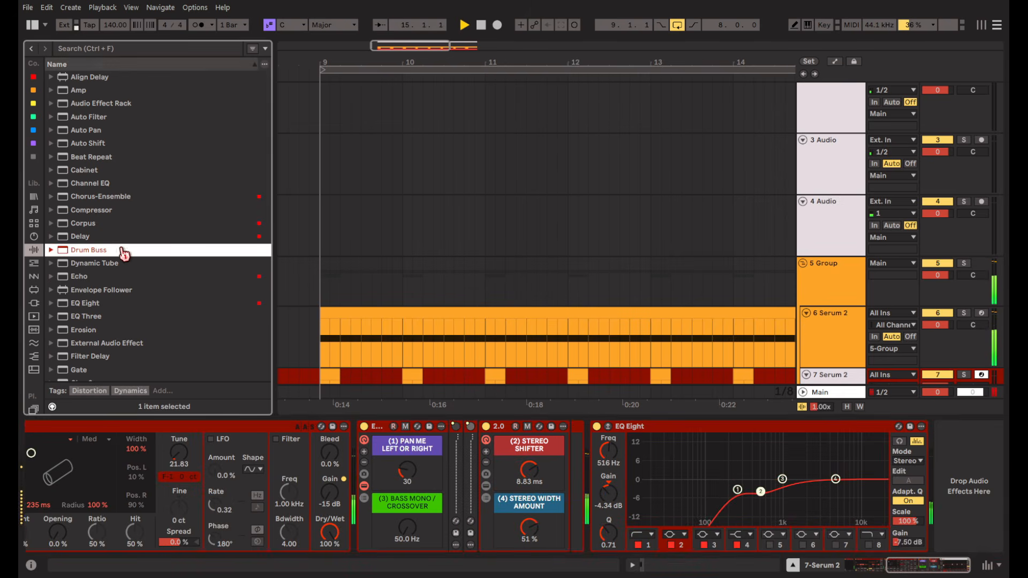
pyautogui.scroll(-3, 173, 328)
pyautogui.click(90, 327)
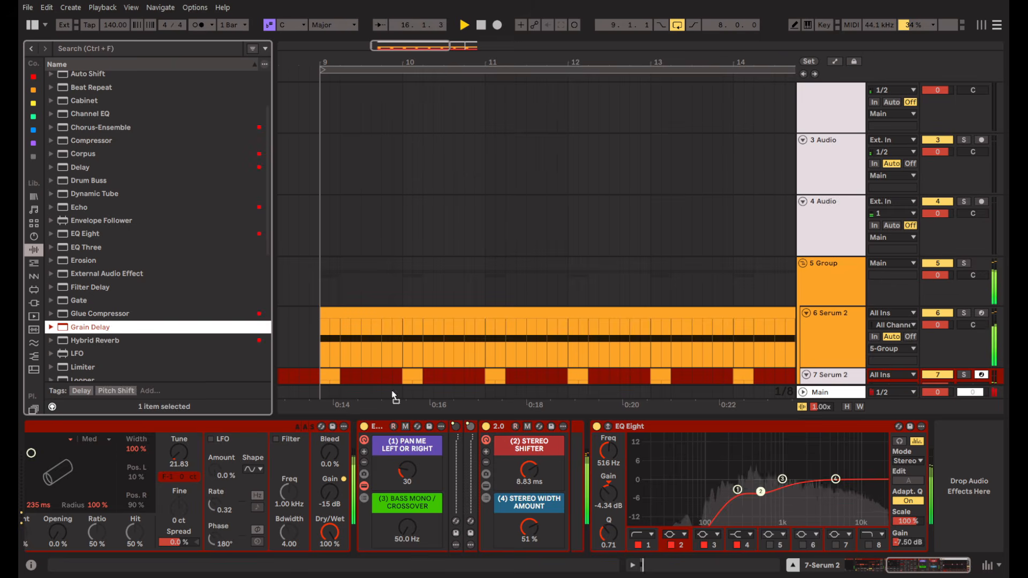
pyautogui.press('Return')
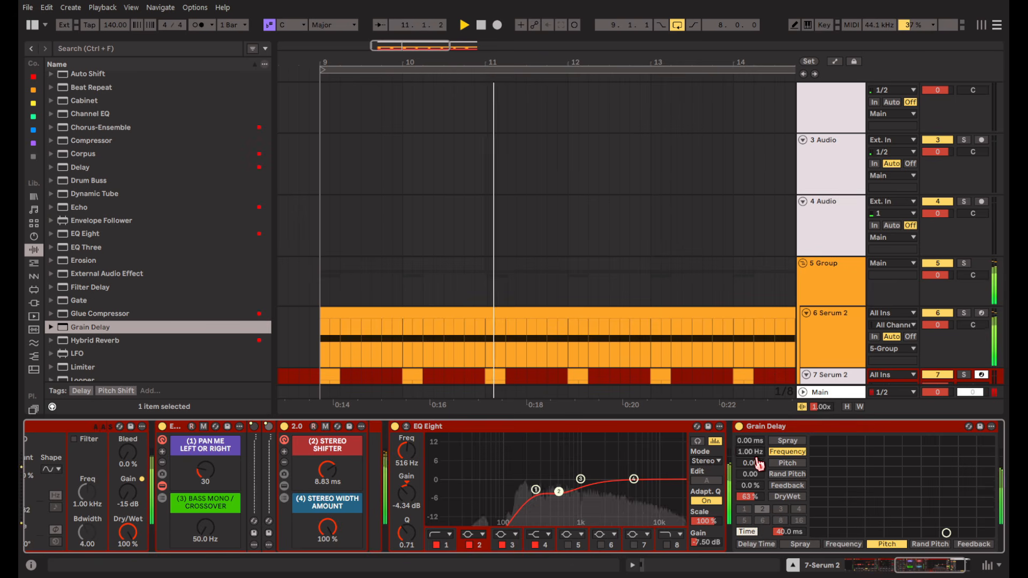
# Set Grain Delay to 0.30 pitch, 8.95 Hz frequency, 95% feedback, 59% dry/wet and 20.8 ms delay time.
pyautogui.moveTo(755, 464)
pyautogui.mouseDown()
pyautogui.moveTo(794, 470)
pyautogui.moveTo(752, 450)
pyautogui.mouseUp()
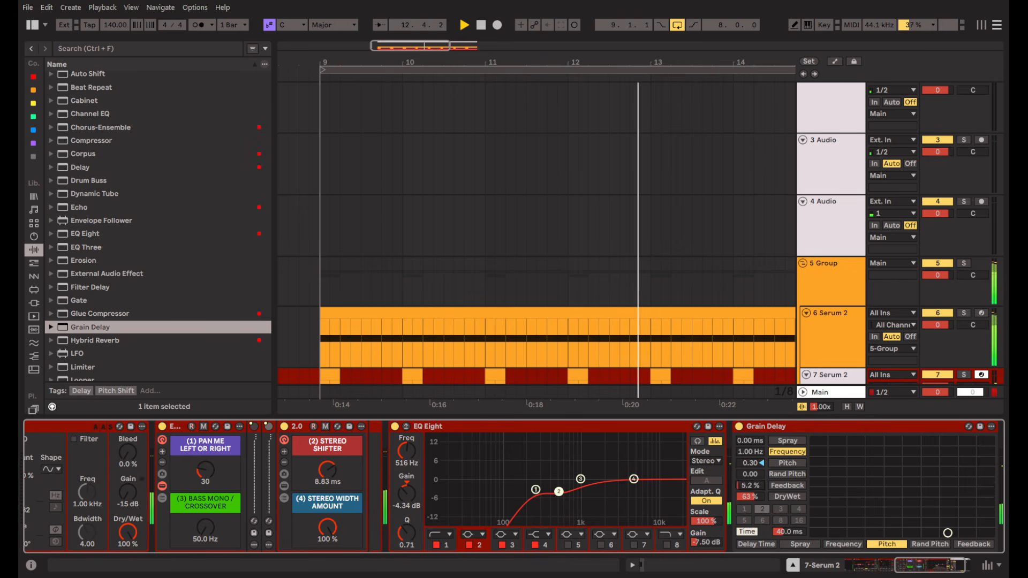
pyautogui.moveTo(751, 503); pyautogui.dragTo(785, 559)
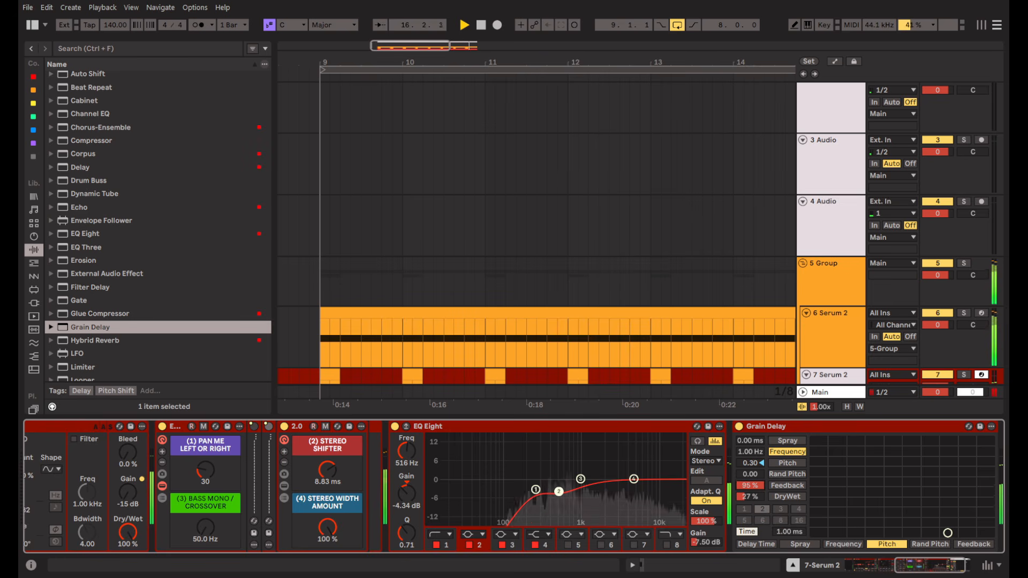
pyautogui.moveTo(750, 453); pyautogui.dragTo(750, 431)
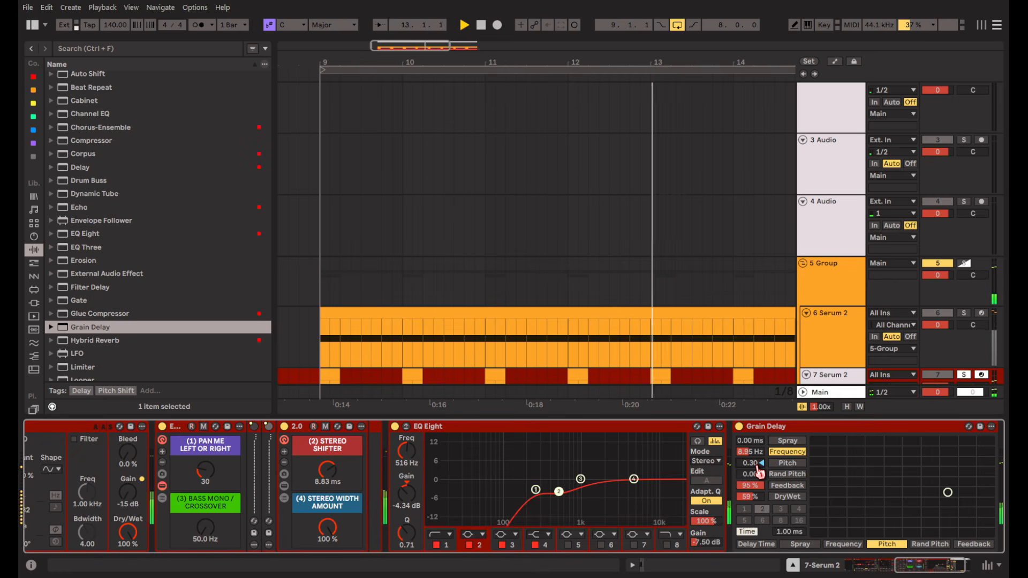
pyautogui.moveTo(785, 532)
pyautogui.mouseDown()
pyautogui.moveTo(785, 509)
pyautogui.moveTo(785, 540)
pyautogui.mouseUp()
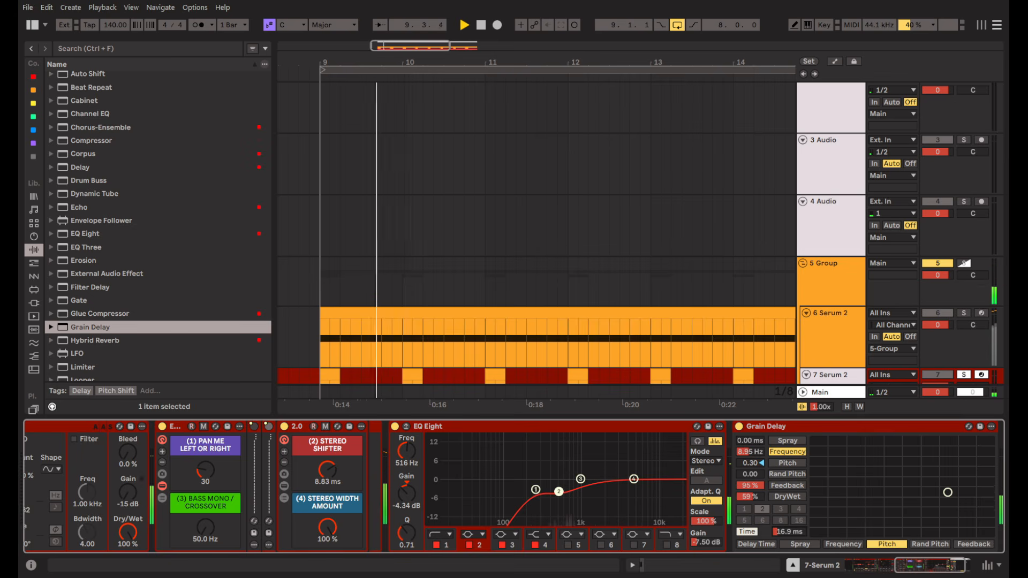
pyautogui.moveTo(783, 536); pyautogui.dragTo(784, 540)
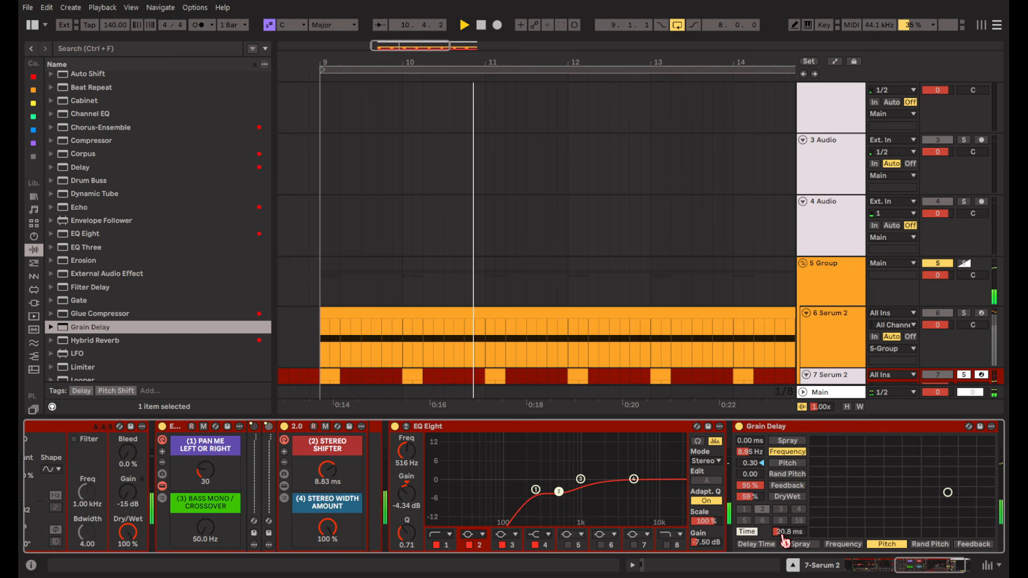
# Move Grain Delay ahead of Corpus and retune it to 3.64 Hz frequency, 57% dry/wet and 26.8 ms delay time.
pyautogui.hscroll(-3, 438, 489)
pyautogui.click(925, 430)
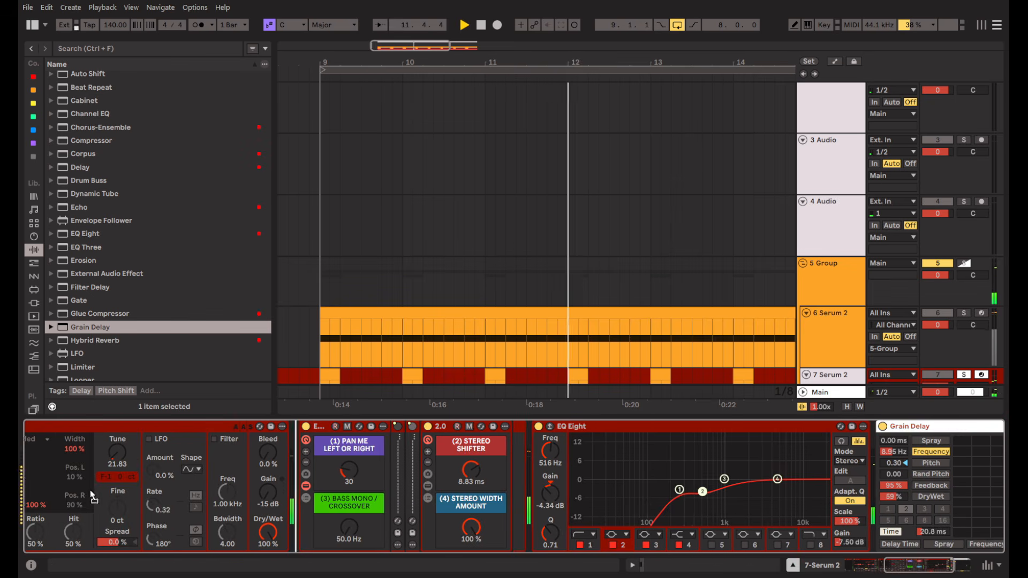
pyautogui.moveTo(115, 494); pyautogui.dragTo(152, 495)
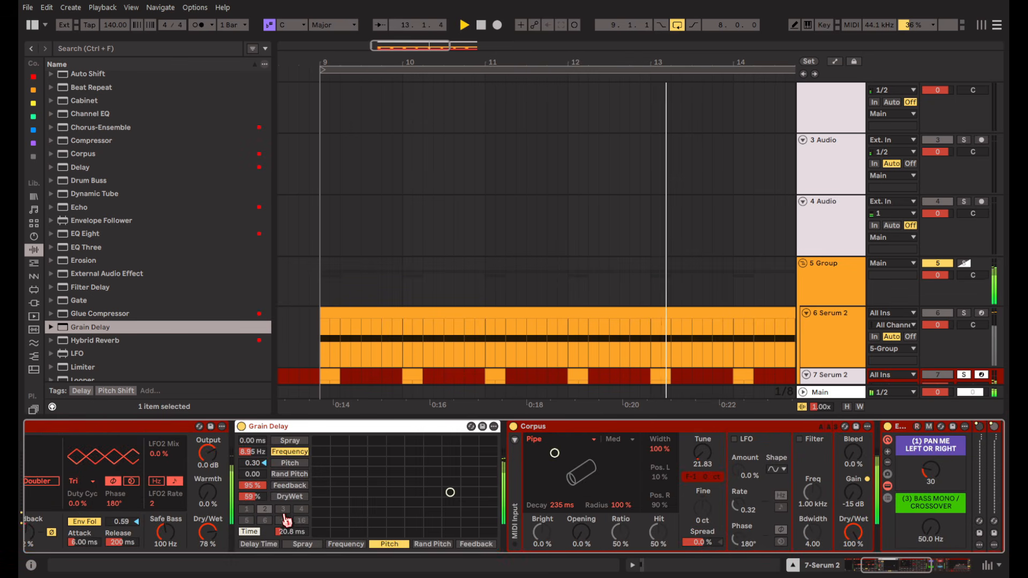
pyautogui.hscroll(2, 283, 518)
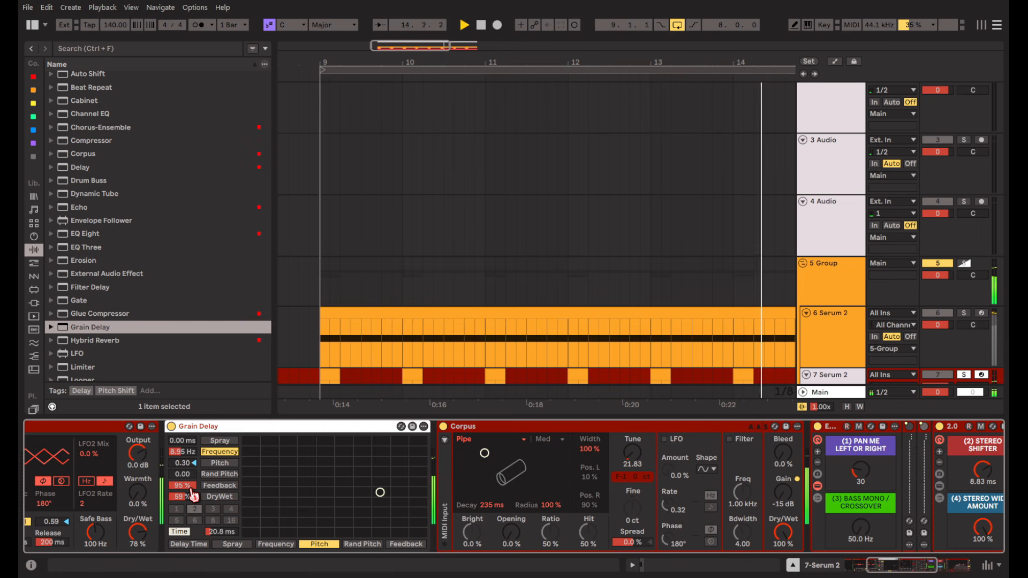
pyautogui.click(195, 510)
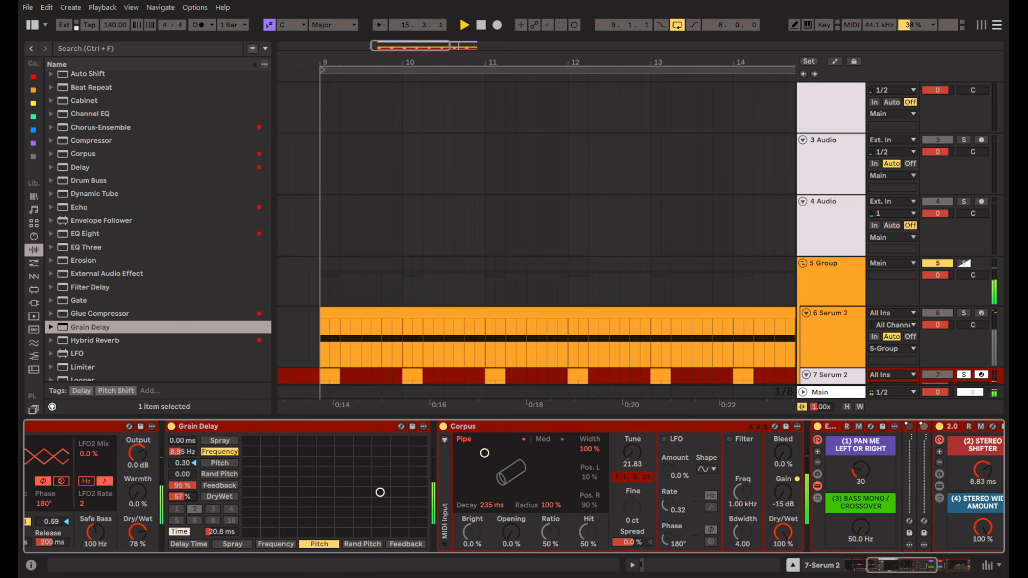
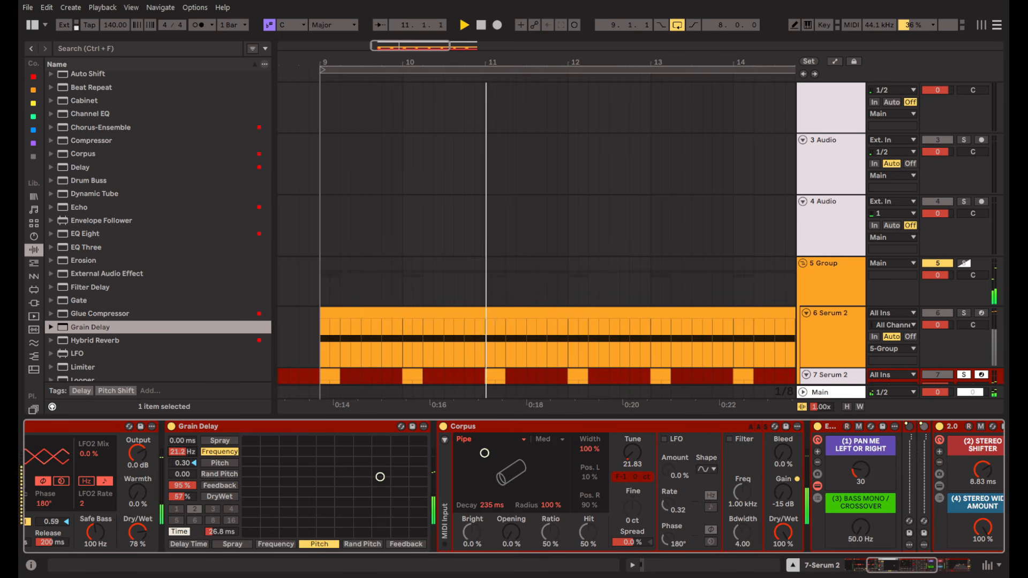
pyautogui.moveTo(179, 452)
pyautogui.mouseDown()
pyautogui.moveTo(179, 474)
pyautogui.moveTo(180, 450)
pyautogui.mouseUp()
# Deepen the band 2 dip in track 7's EQ Eight and boost the band 4 shelf by 3.84 dB at 4.26 kHz.
pyautogui.click(957, 571)
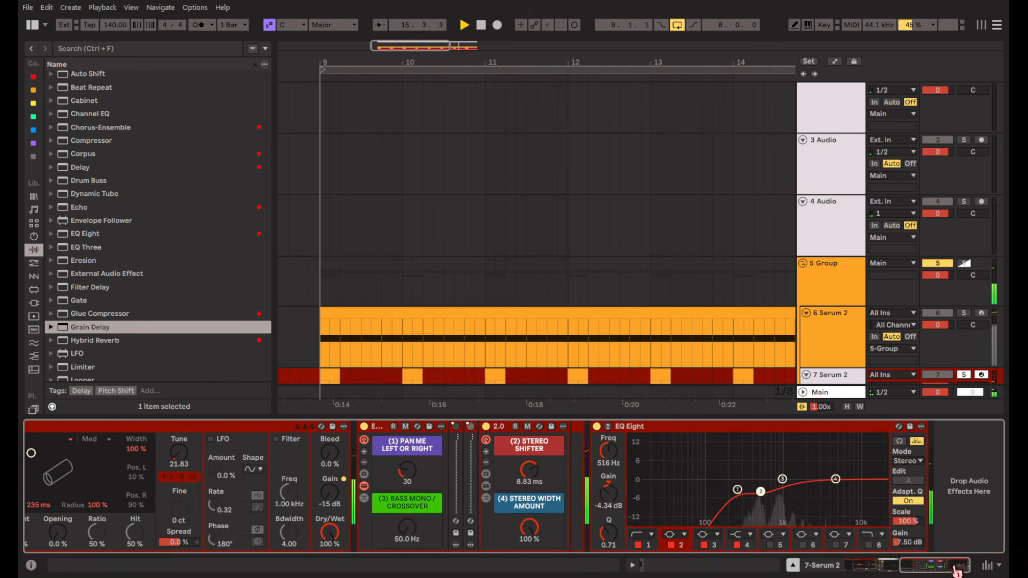
pyautogui.scroll(-3, 702, 264)
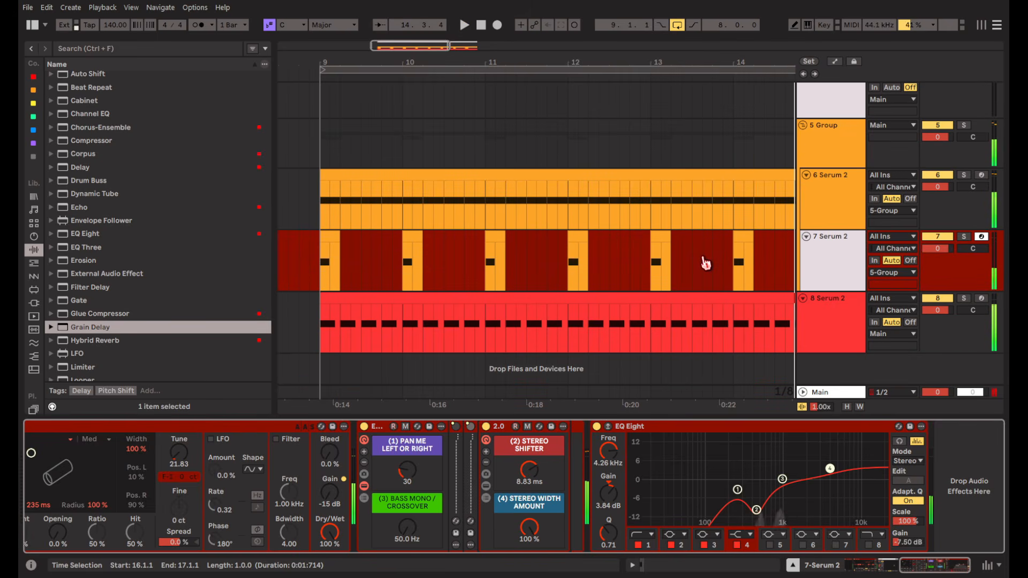
pyautogui.click(328, 263)
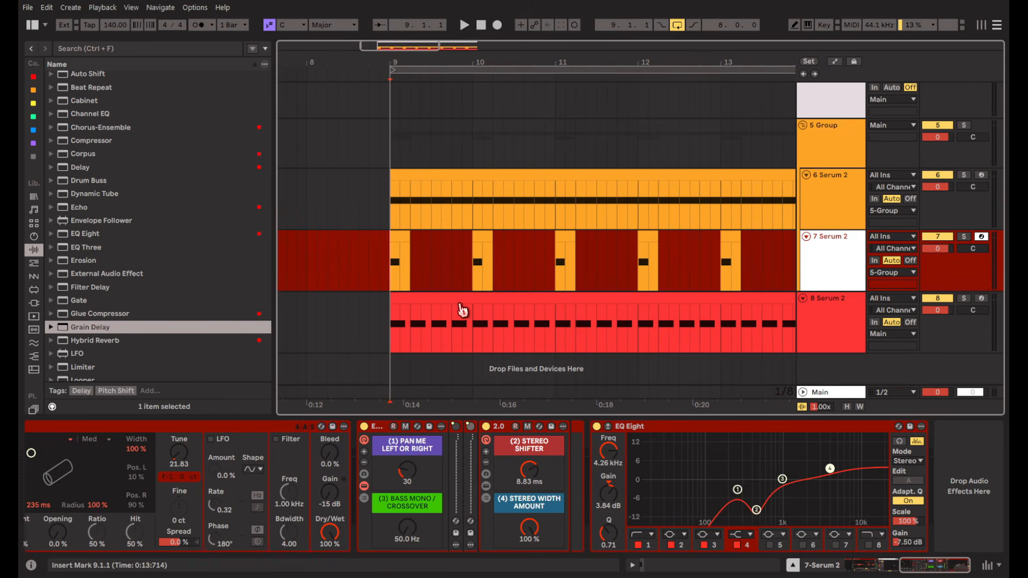
# Duplicate track 7 with its devices and delete all clips from the copy, track 8.
pyautogui.hotkey('ctrl', 'd')
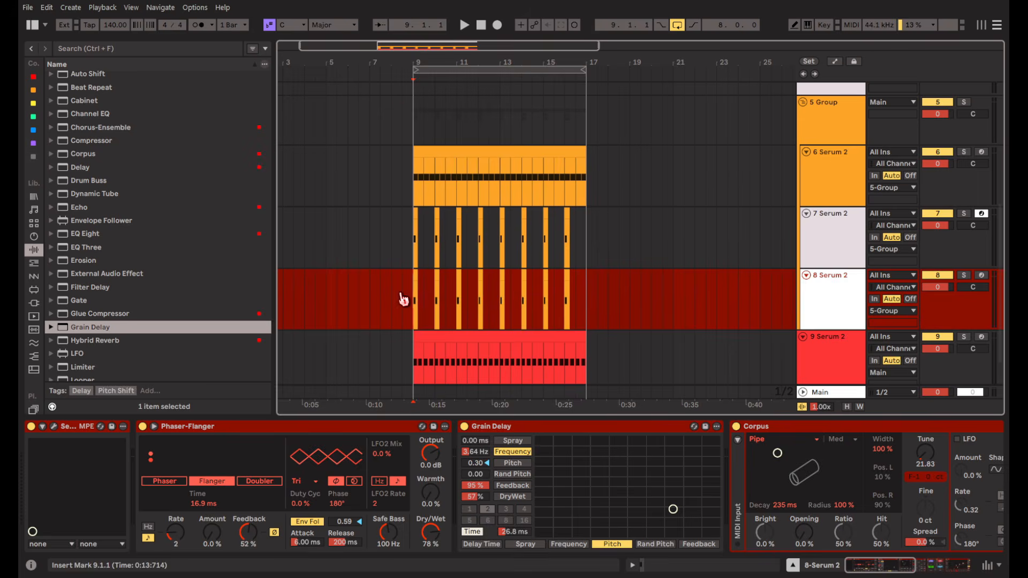
pyautogui.moveTo(402, 299); pyautogui.dragTo(674, 298)
pyautogui.scroll(3, 420, 289)
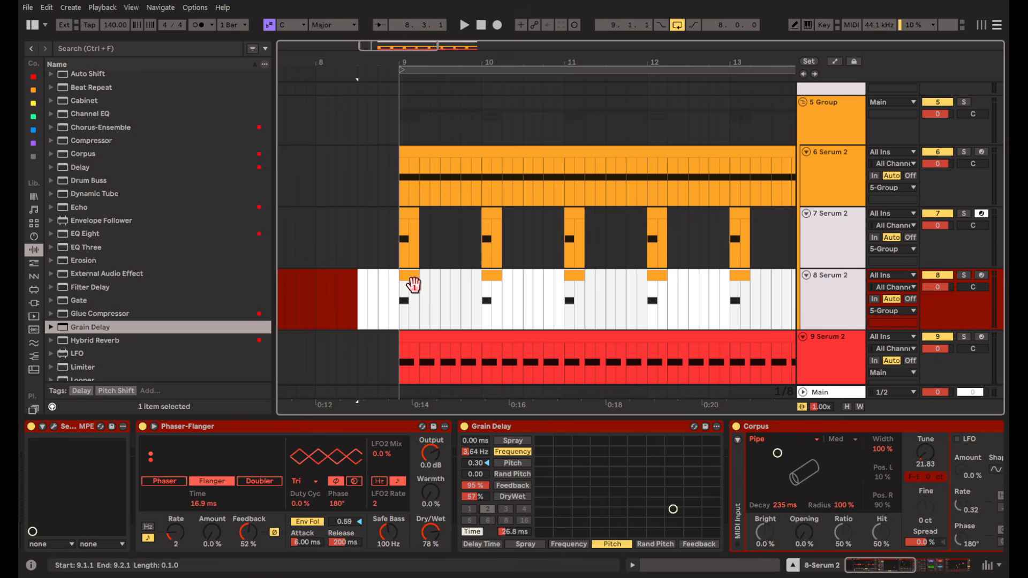
pyautogui.scroll(-3, 413, 286)
pyautogui.moveTo(410, 296); pyautogui.dragTo(677, 292)
pyautogui.press('Delete')
# Delete all of track 7's clips after the opening one at bar 9.
pyautogui.click(435, 237)
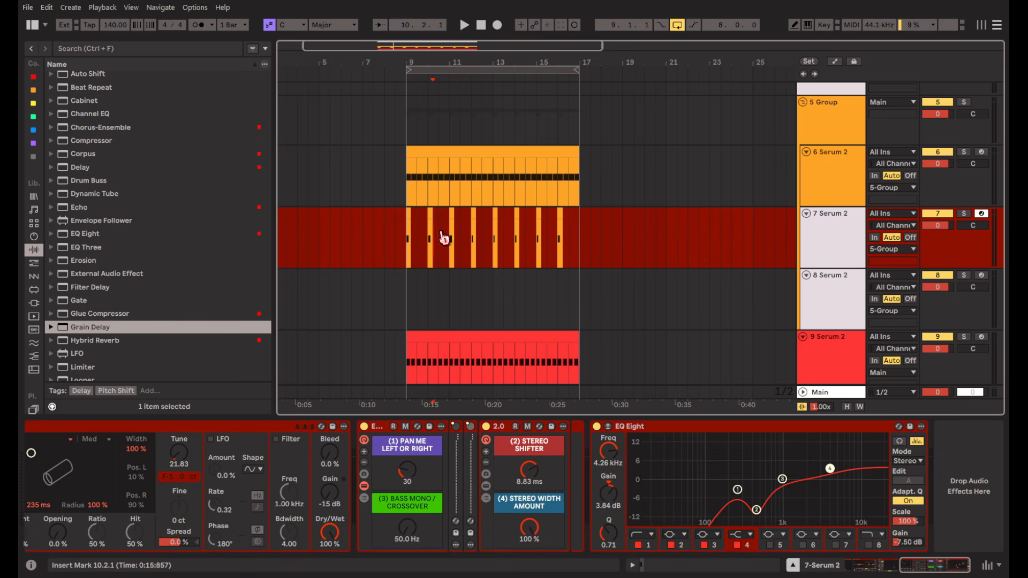
pyautogui.moveTo(451, 239); pyautogui.dragTo(752, 255)
pyautogui.press('Delete')
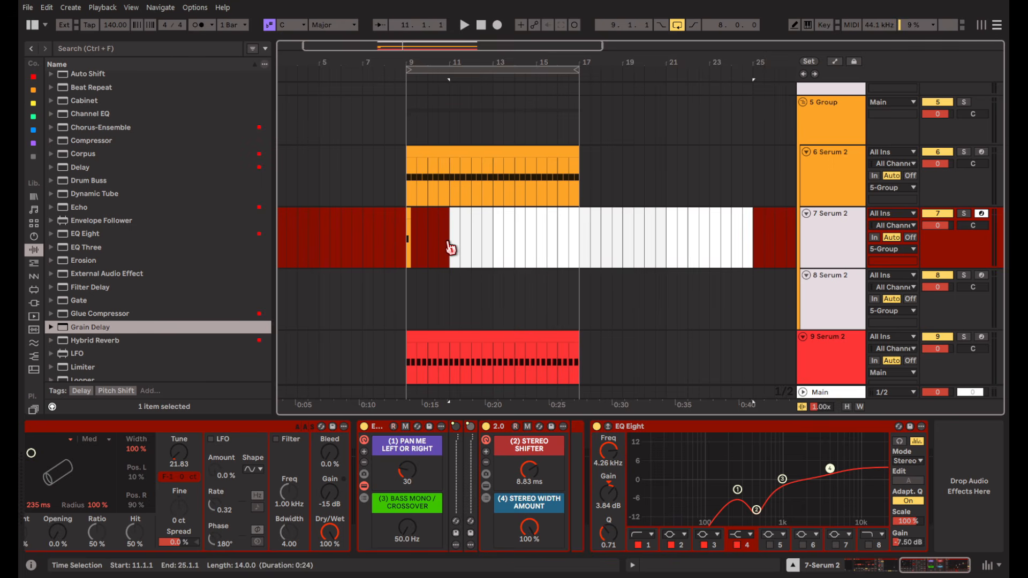
# Repeat track 7's two-bar section at bars 11, 13 and 15, and copy the pattern to track 8 starting at bar 10.
pyautogui.moveTo(450, 248); pyautogui.dragTo(407, 248)
pyautogui.hotkey('ctrl', 'd')
pyautogui.hotkey('ctrl', 'd')
pyautogui.hotkey('ctrl', 'd')
pyautogui.moveTo(577, 243); pyautogui.dragTo(433, 299)
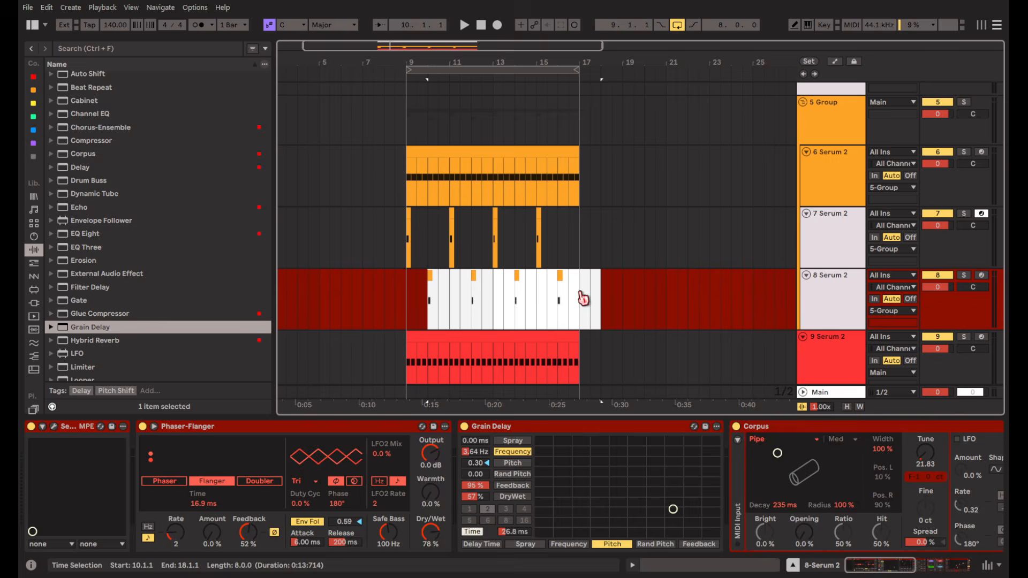
# Solo track 8 and set its Grain Delay pitch to -0.30, auditioning from bar 10.
pyautogui.click(821, 313)
pyautogui.scroll(4, 428, 313)
pyautogui.press('s')
pyautogui.click(427, 313)
pyautogui.press('space')
pyautogui.press('space')
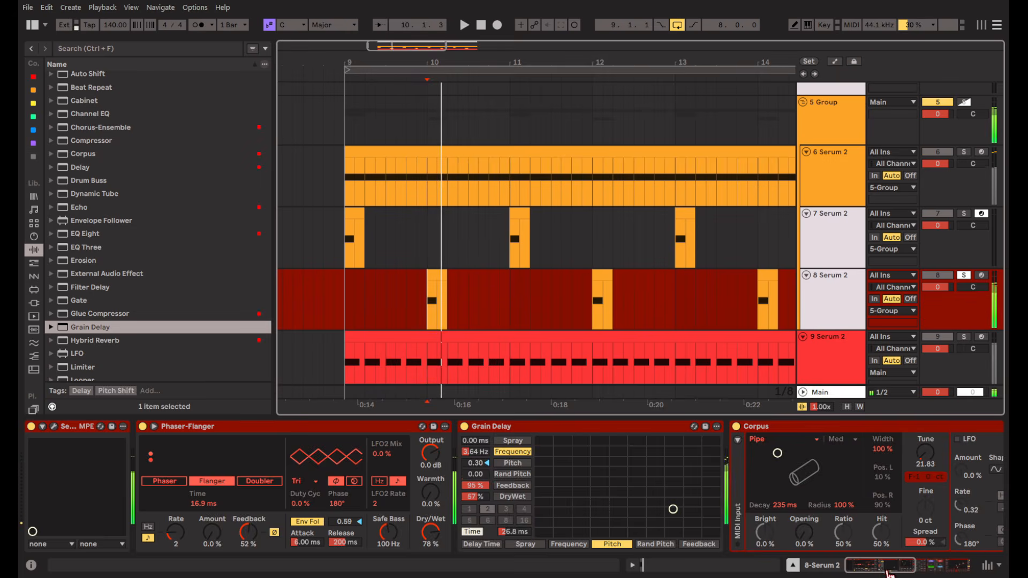
pyautogui.moveTo(886, 567)
pyautogui.mouseDown()
pyautogui.moveTo(962, 566)
pyautogui.moveTo(904, 566)
pyautogui.mouseUp()
pyautogui.click(242, 471)
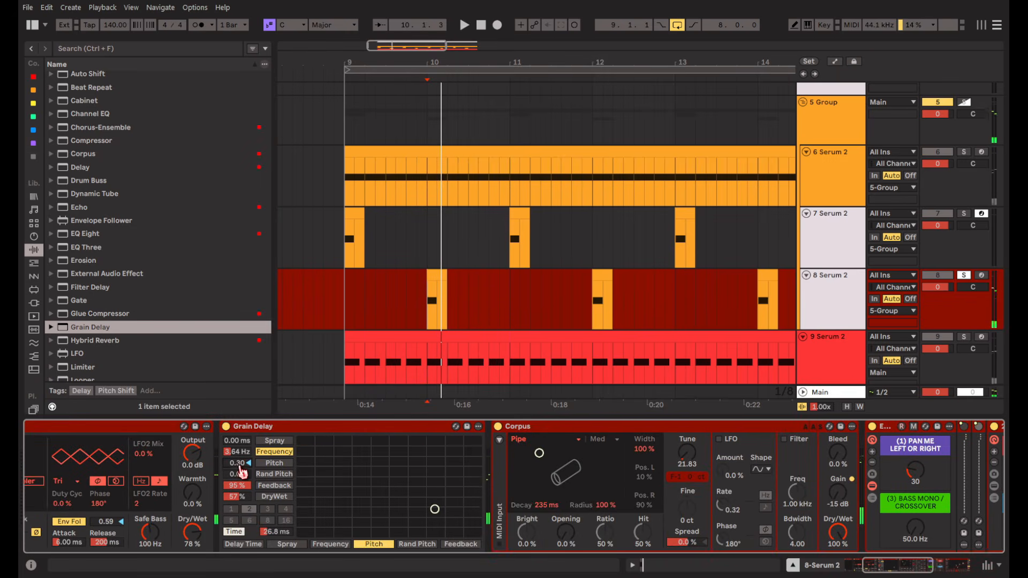
pyautogui.press('space')
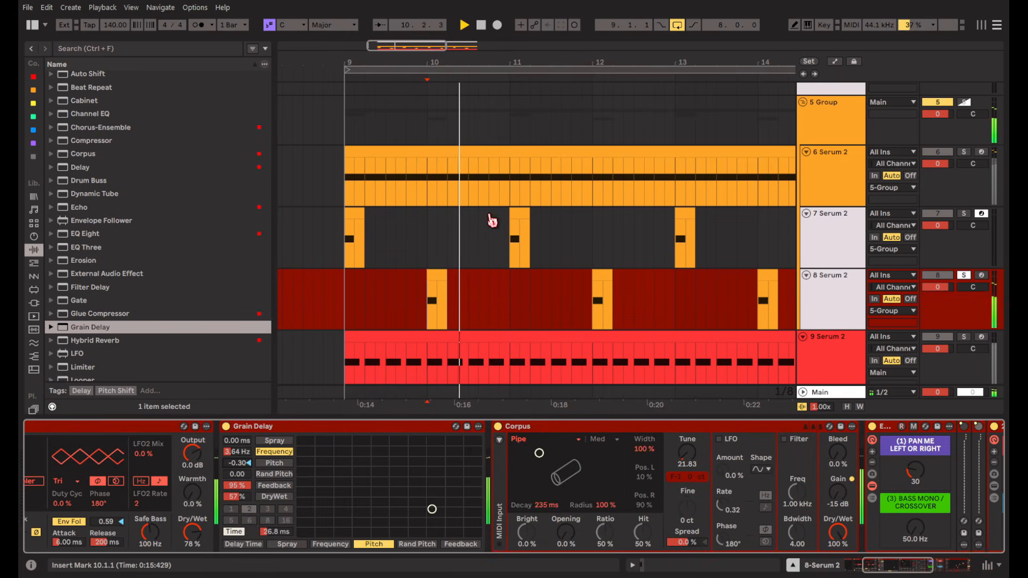
# Group the two alternating Serum 2 tracks 7 and 8, solo the new group and play from bar 9.
pyautogui.click(844, 258)
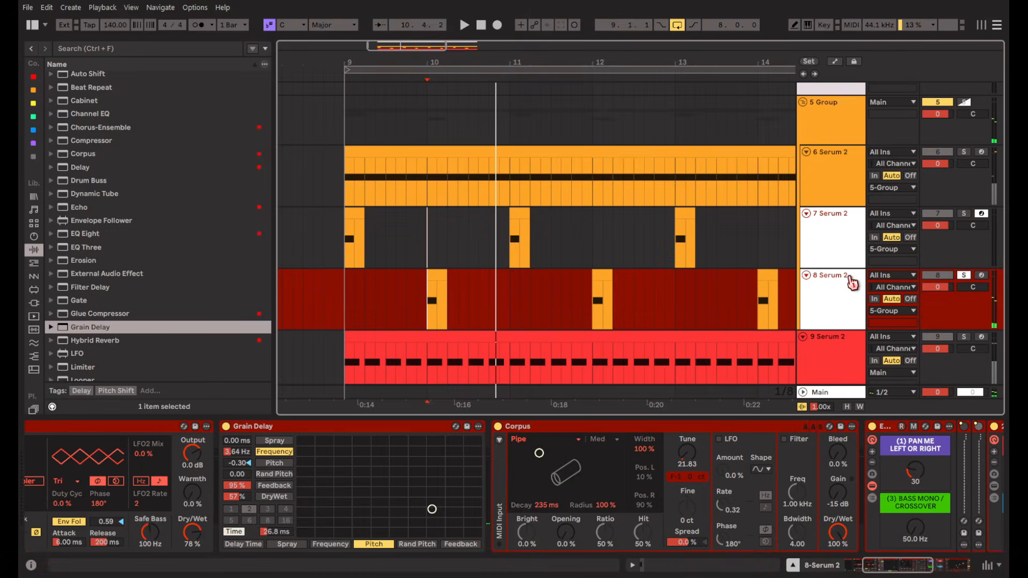
pyautogui.hotkey('ctrl', 'g')
pyautogui.click(828, 225)
pyautogui.press('s')
pyautogui.press('space')
pyautogui.press('space')
pyautogui.click(349, 239)
pyautogui.press('space')
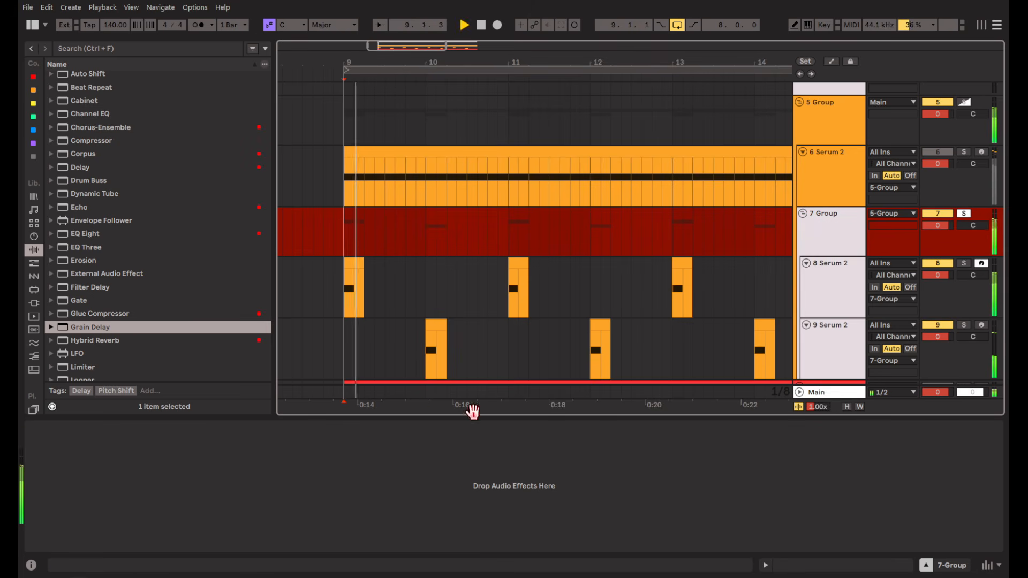
# Find the Vocoder among the audio effects, add it to the new group and play it back.
pyautogui.scroll(3, 130, 256)
pyautogui.click(67, 105)
pyautogui.scroll(-20, 161, 268)
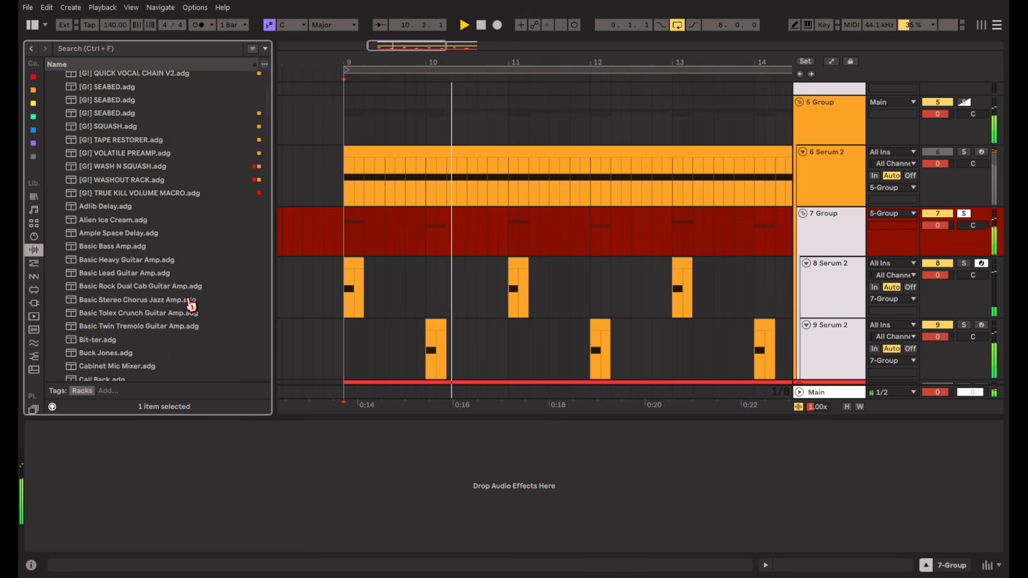
pyautogui.click(149, 279)
pyautogui.press('Left')
pyautogui.press('Left')
pyautogui.scroll(-10, 155, 321)
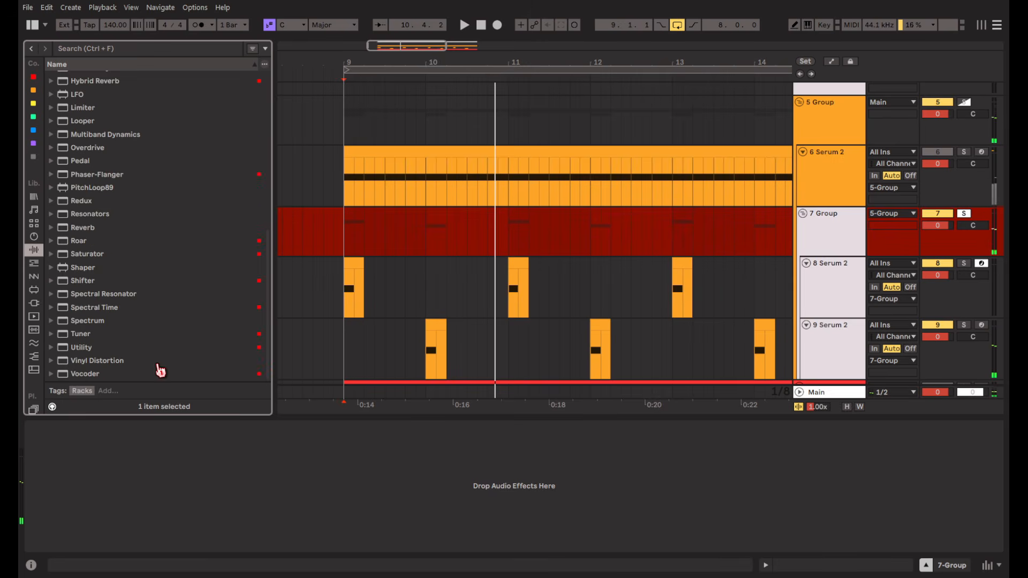
pyautogui.click(90, 375)
pyautogui.moveTo(170, 503); pyautogui.dragTo(124, 530)
pyautogui.press('space')
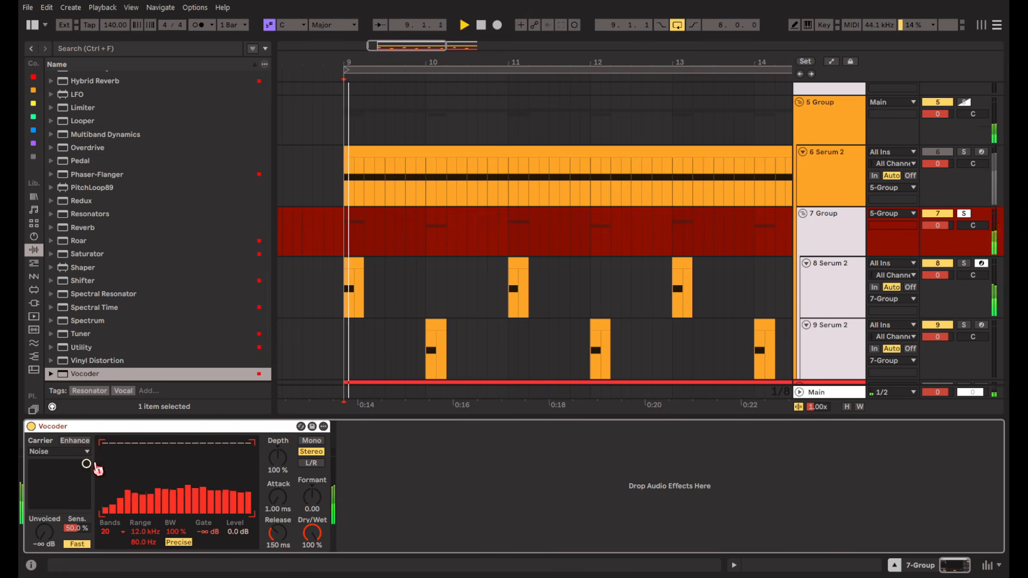
# Set the Vocoder's carrier to Modulator with Enhance on, 40 bands and a 10 ms release.
pyautogui.click(118, 532)
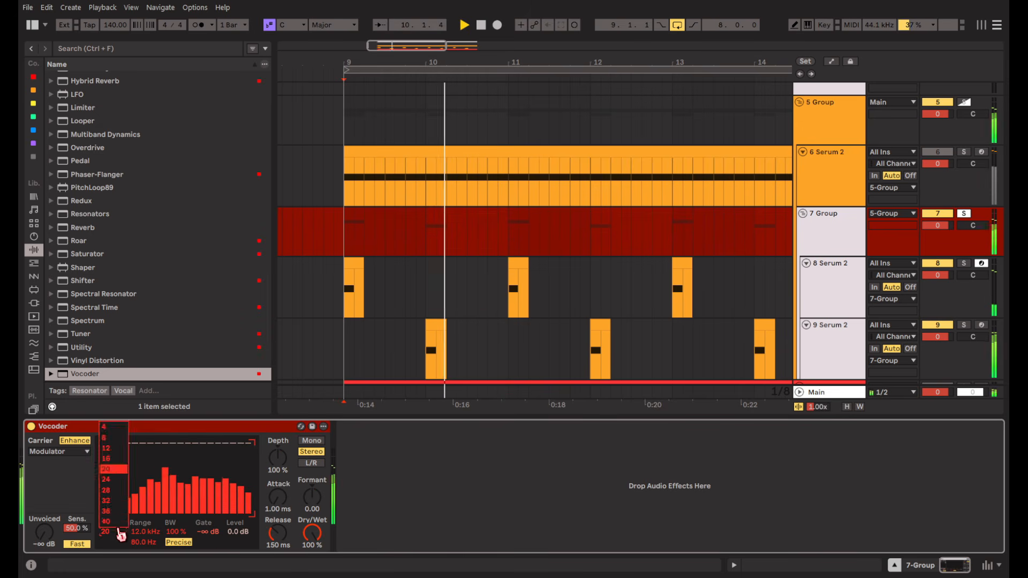
pyautogui.click(114, 525)
pyautogui.moveTo(278, 533); pyautogui.dragTo(271, 560)
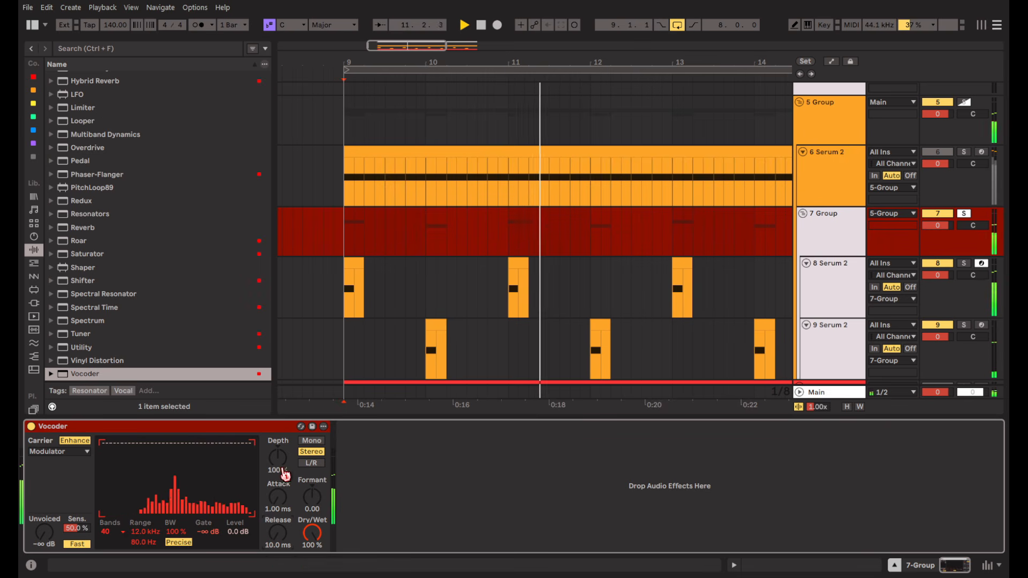
# Add the [G!] WASH N SQUASH audio effect rack after the Vocoder on the group of two alternating Serum 2 tracks.
pyautogui.scroll(12, 166, 368)
pyautogui.click(50, 104)
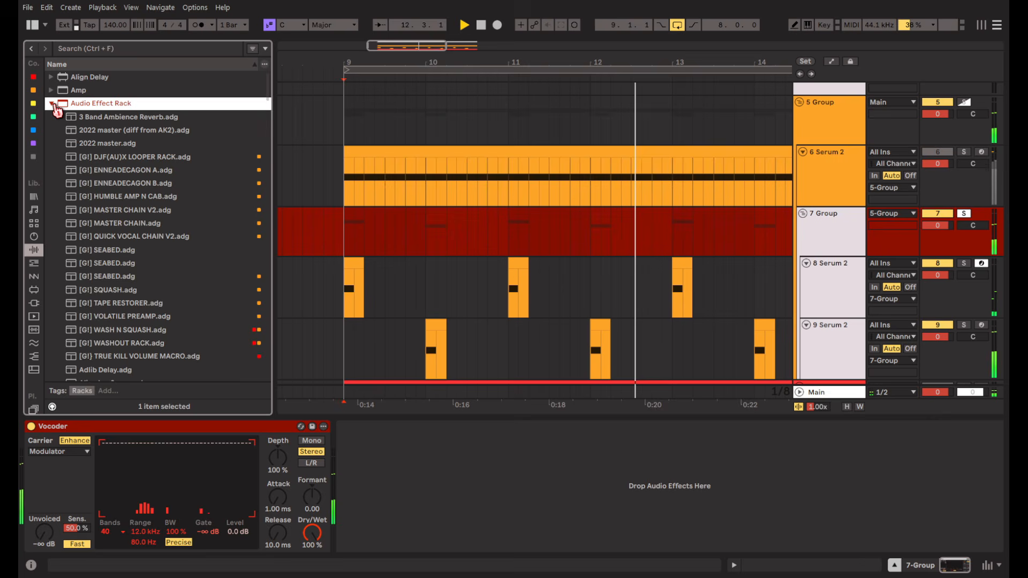
pyautogui.moveTo(202, 330); pyautogui.dragTo(407, 493)
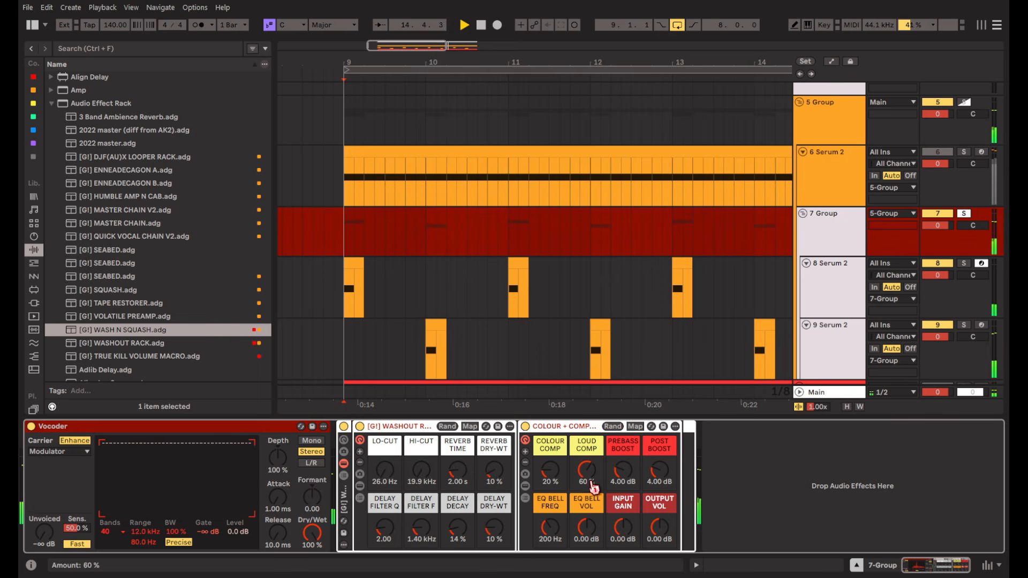
# Set the new rack's Loud Comp to 20% and Colour Comp to 50%, and adjust its Lo-Cut.
pyautogui.moveTo(594, 488); pyautogui.dragTo(594, 534)
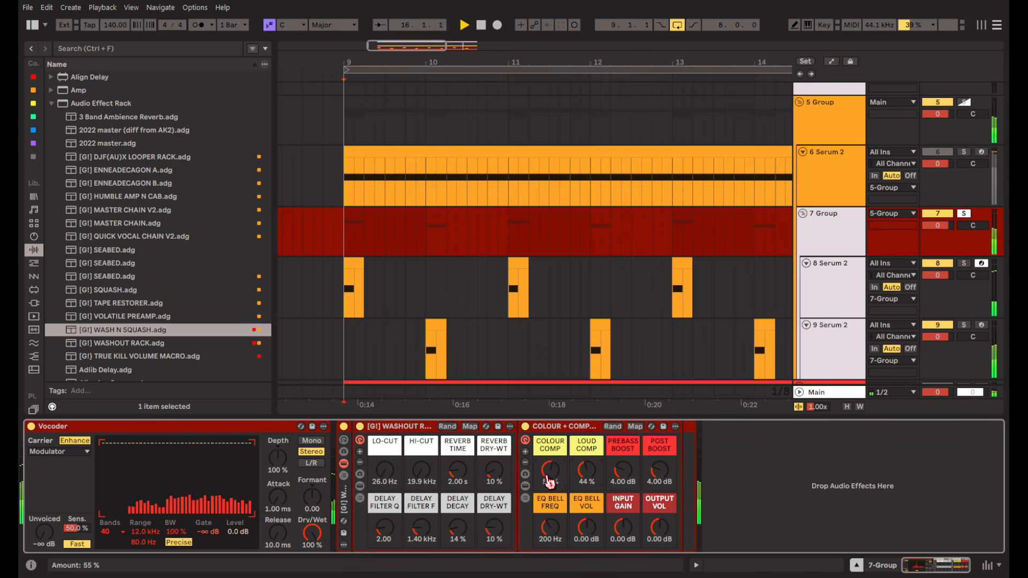
pyautogui.moveTo(625, 487); pyautogui.dragTo(677, 551)
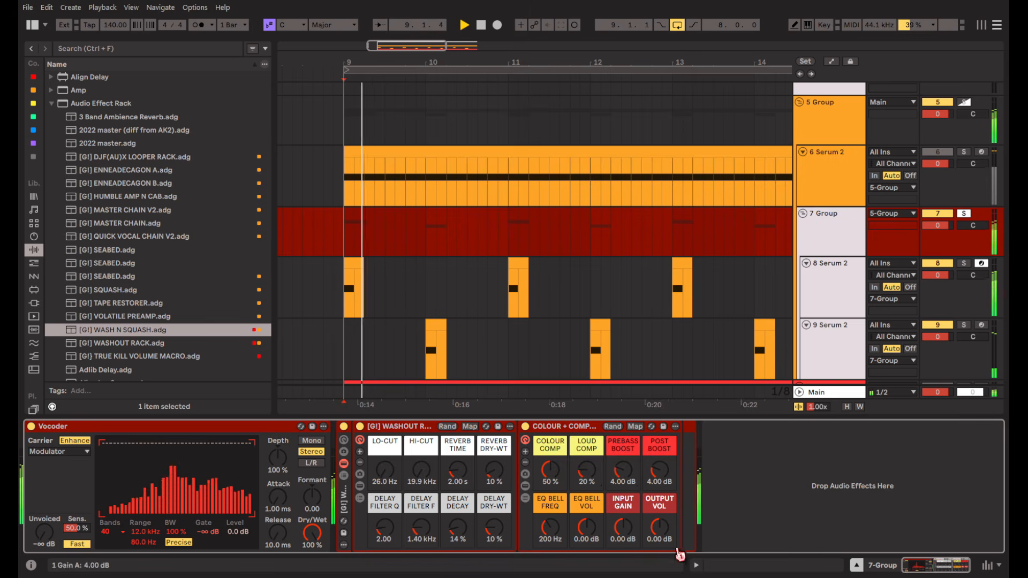
pyautogui.moveTo(649, 482); pyautogui.dragTo(649, 530)
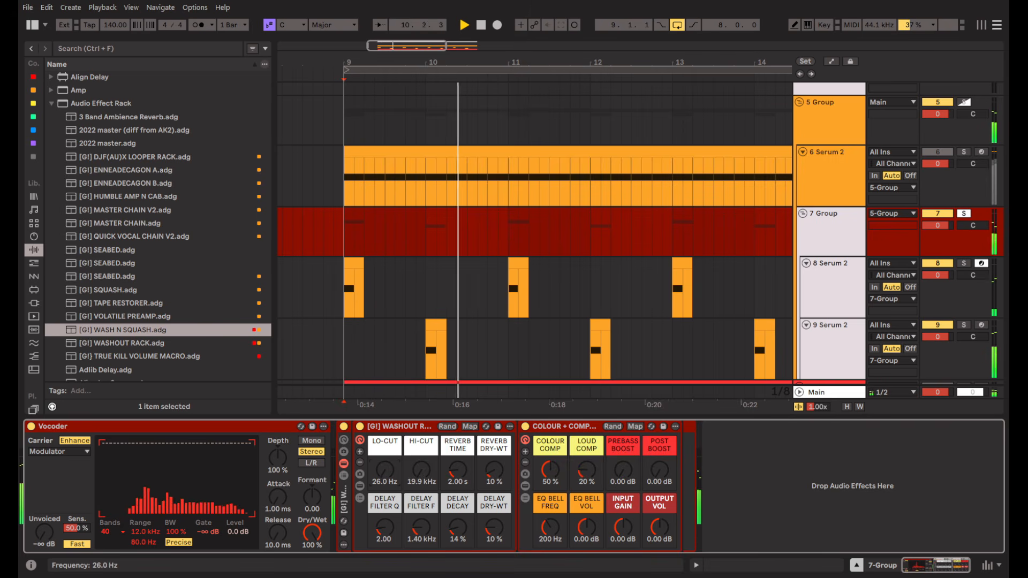
pyautogui.moveTo(395, 481); pyautogui.dragTo(385, 467)
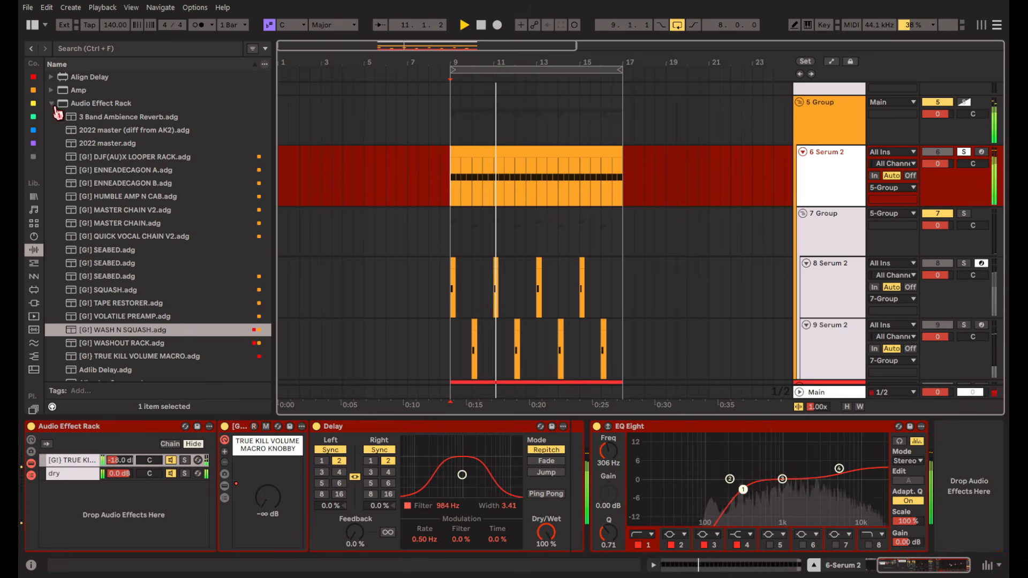
# Insert Corpus between the Delay and EQ Eight on soloed track 6 and set its Dry/Wet to 100%.
pyautogui.click(51, 102)
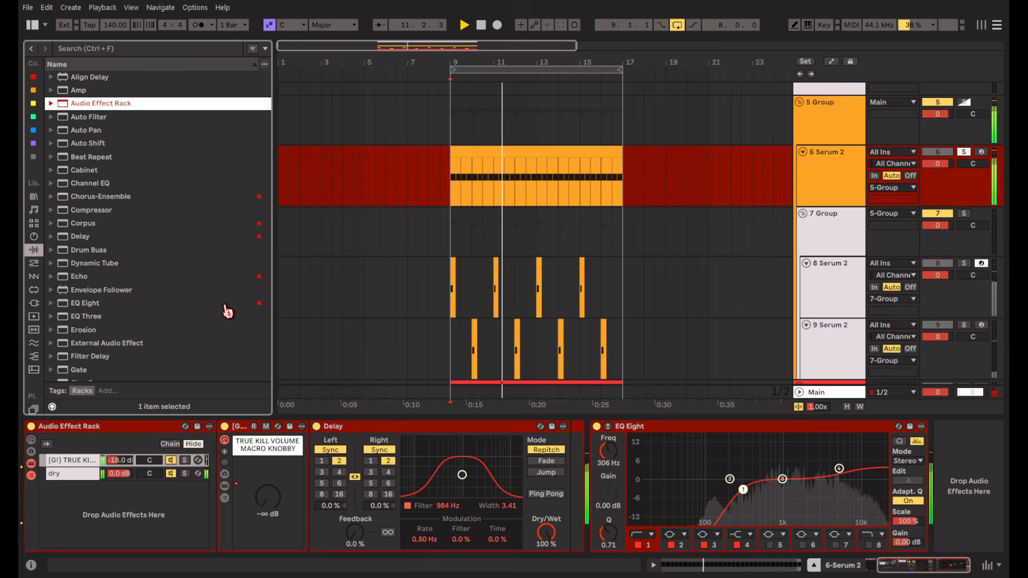
pyautogui.scroll(-3, 203, 300)
pyautogui.scroll(3, 177, 273)
pyautogui.click(166, 252)
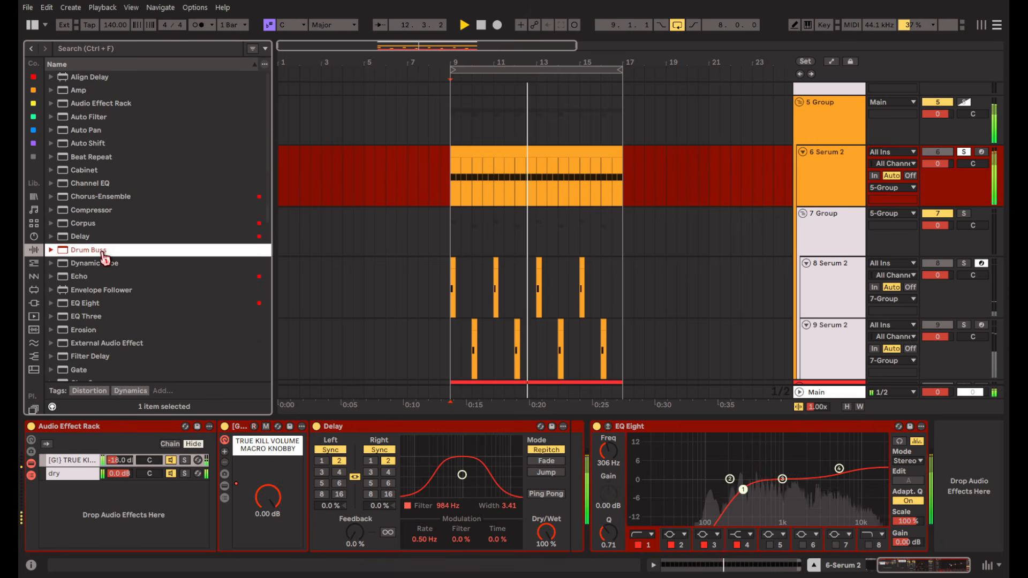
pyautogui.press('Up')
pyautogui.moveTo(89, 225); pyautogui.dragTo(632, 473)
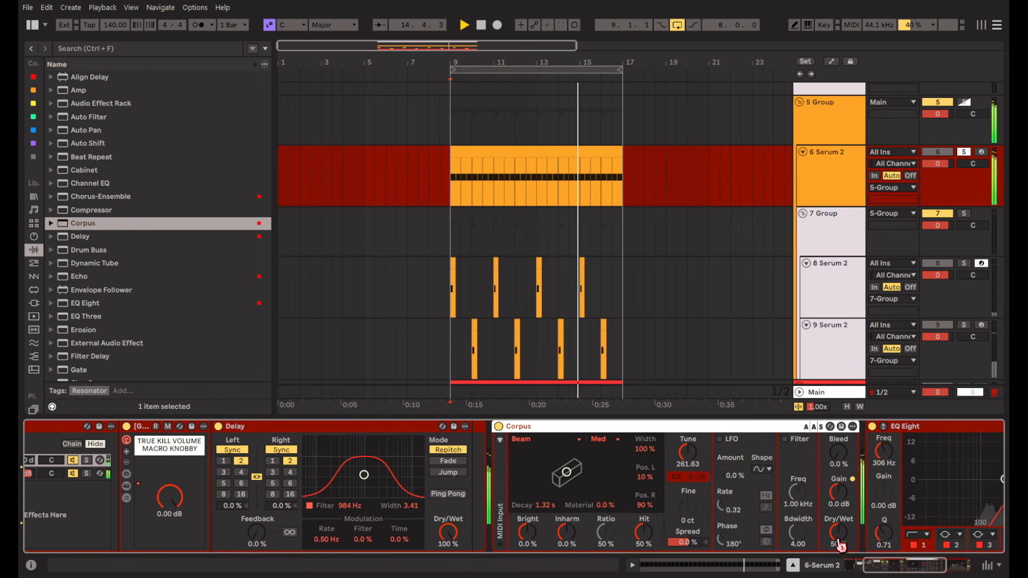
pyautogui.moveTo(840, 545); pyautogui.dragTo(834, 517)
# Switch the Corpus resonator to Pipe and lower its tuning to 23.13 Hz.
pyautogui.click(562, 440)
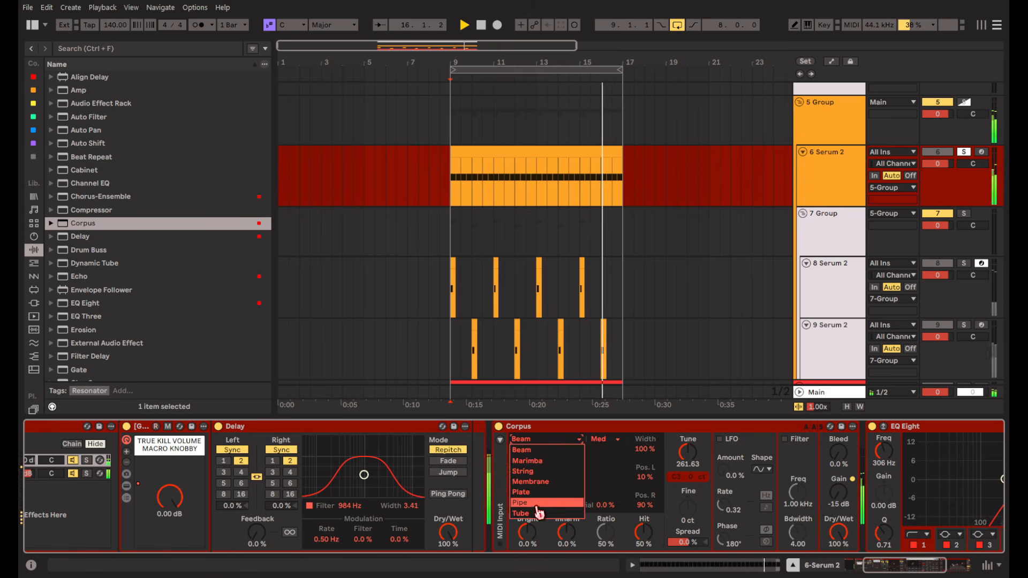
pyautogui.click(567, 525)
pyautogui.moveTo(573, 540); pyautogui.dragTo(572, 575)
pyautogui.moveTo(677, 453); pyautogui.dragTo(724, 491)
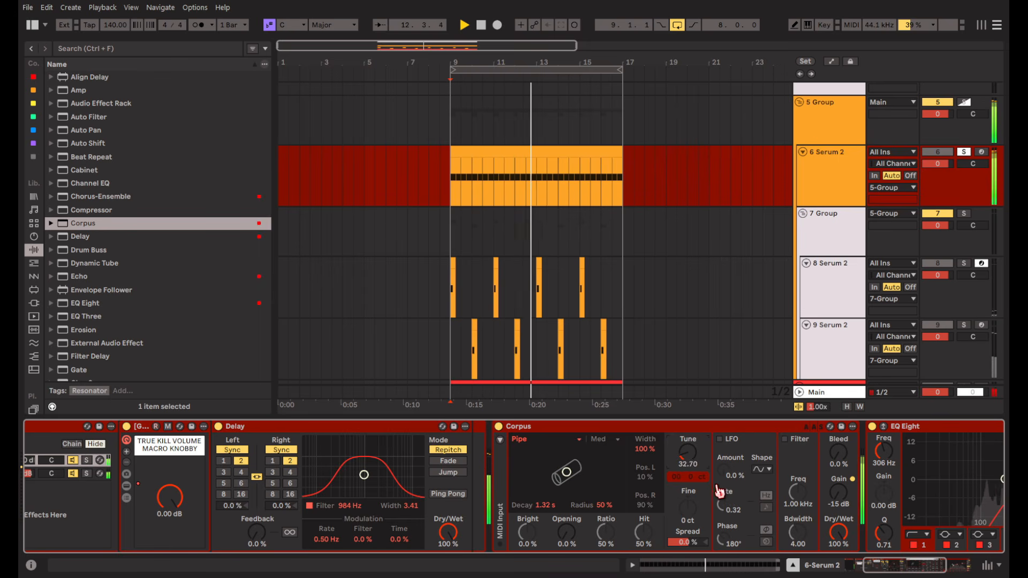
pyautogui.press('Down')
pyautogui.press('Down')
pyautogui.press('Down')
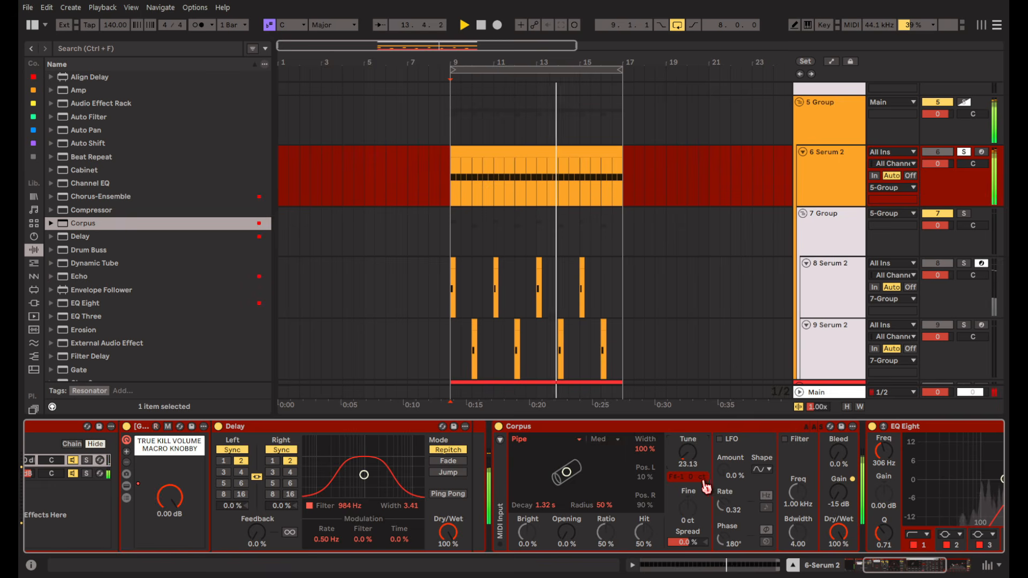
# Shape the Corpus resonance to a short decay of about 108 ms with 100% Radius and switch its resonator to Tube.
pyautogui.moveTo(546, 471)
pyautogui.mouseDown()
pyautogui.moveTo(531, 453)
pyautogui.moveTo(539, 453)
pyautogui.mouseUp()
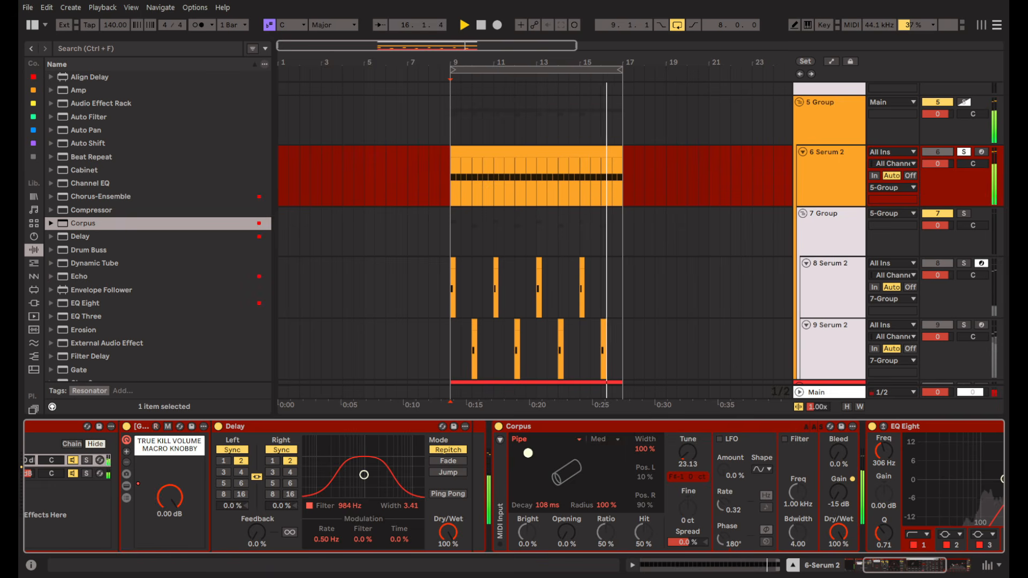
pyautogui.click(579, 439)
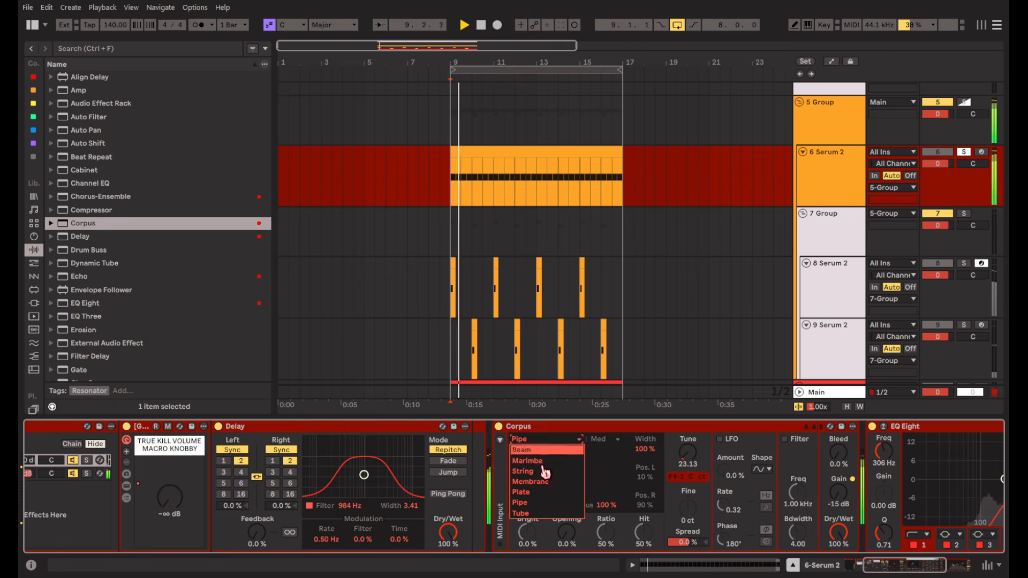
pyautogui.click(535, 525)
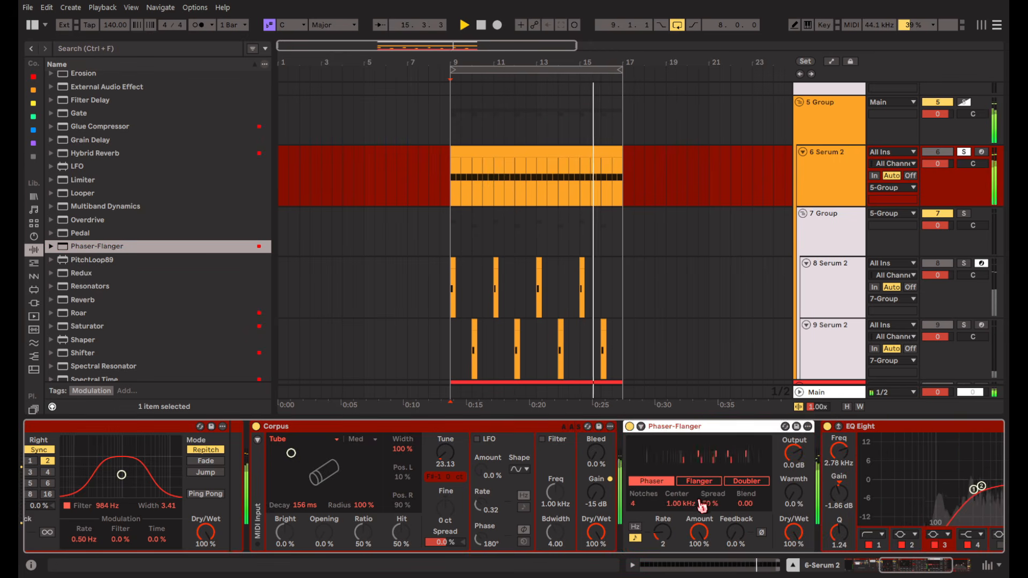
# Set the Phaser-Flanger to Flanger with 0% Amount, an envelope follower amount of -0.11, 29% Feedback and 52% Dry/Wet.
pyautogui.click(699, 481)
pyautogui.moveTo(699, 532); pyautogui.dragTo(699, 573)
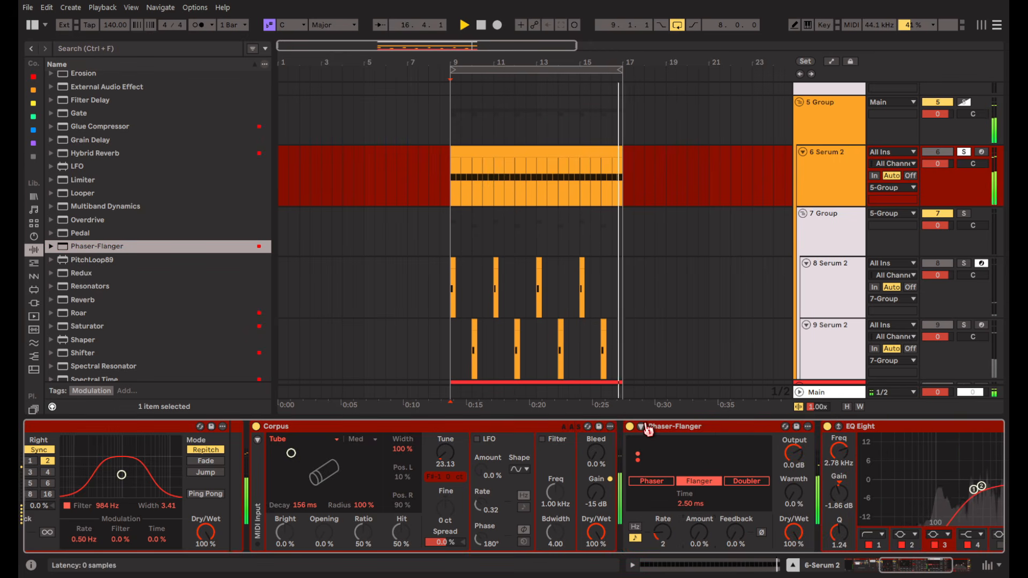
pyautogui.click(641, 426)
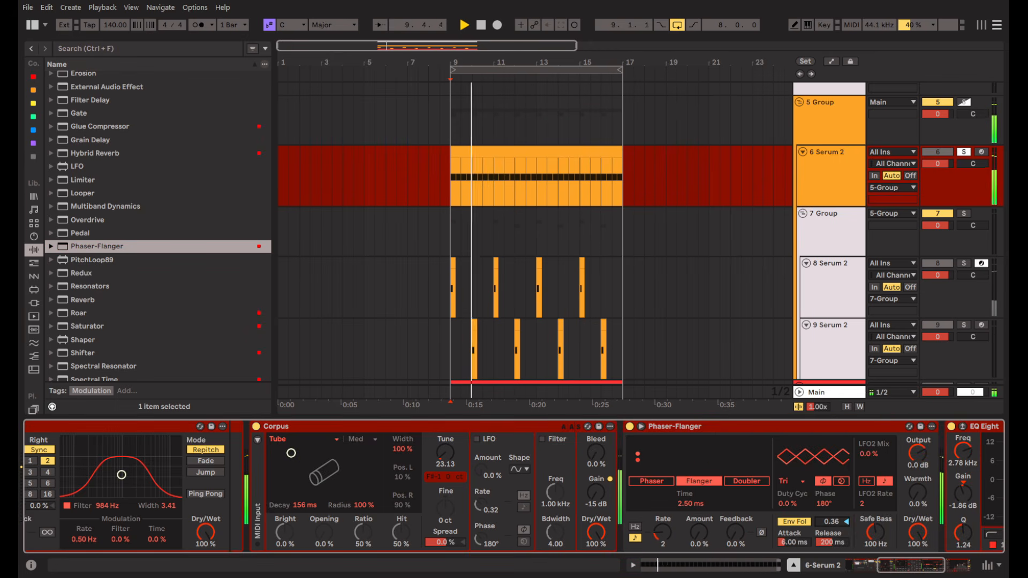
pyautogui.moveTo(831, 522); pyautogui.dragTo(831, 509)
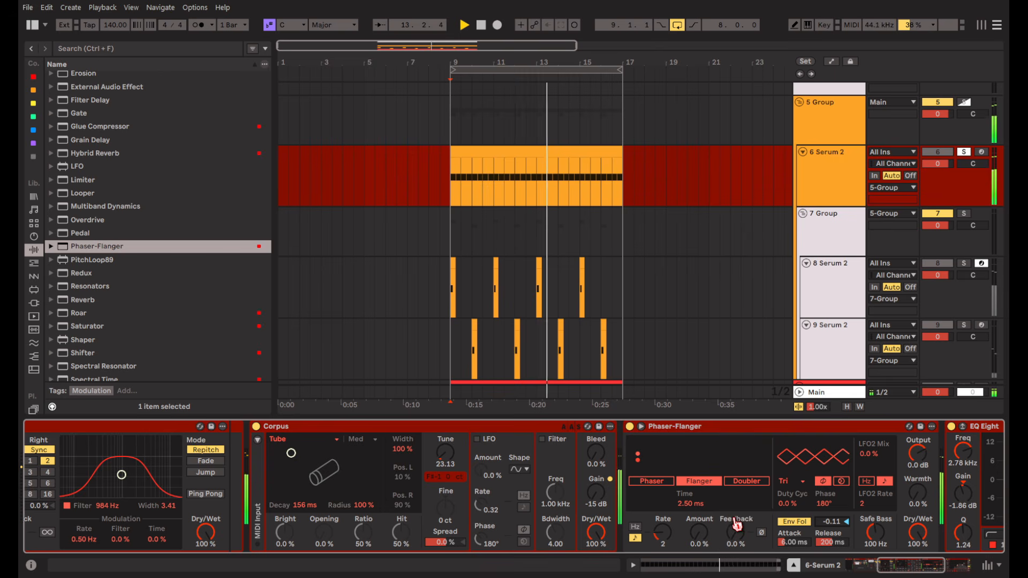
pyautogui.moveTo(750, 541)
pyautogui.mouseDown()
pyautogui.moveTo(749, 511)
pyautogui.moveTo(735, 541)
pyautogui.mouseUp()
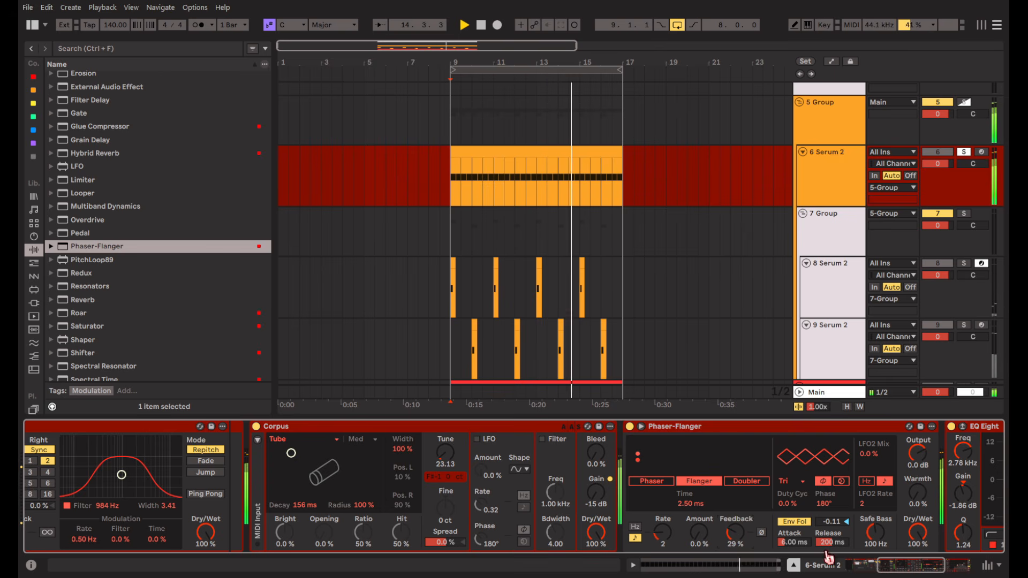
pyautogui.moveTo(917, 532); pyautogui.dragTo(917, 562)
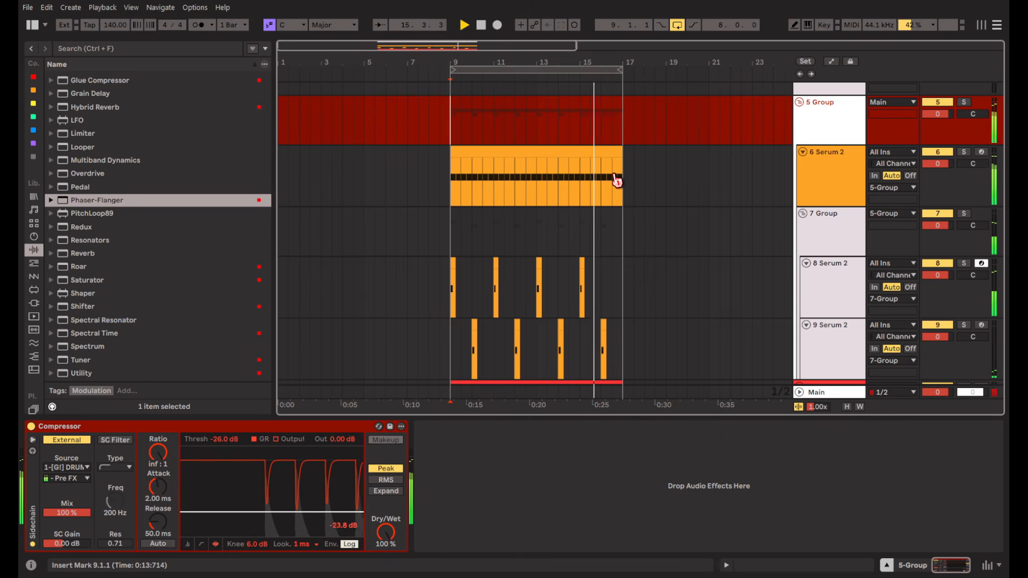
# Open the Serum 2 instrument inside the drum rack on track 1.
pyautogui.click(844, 203)
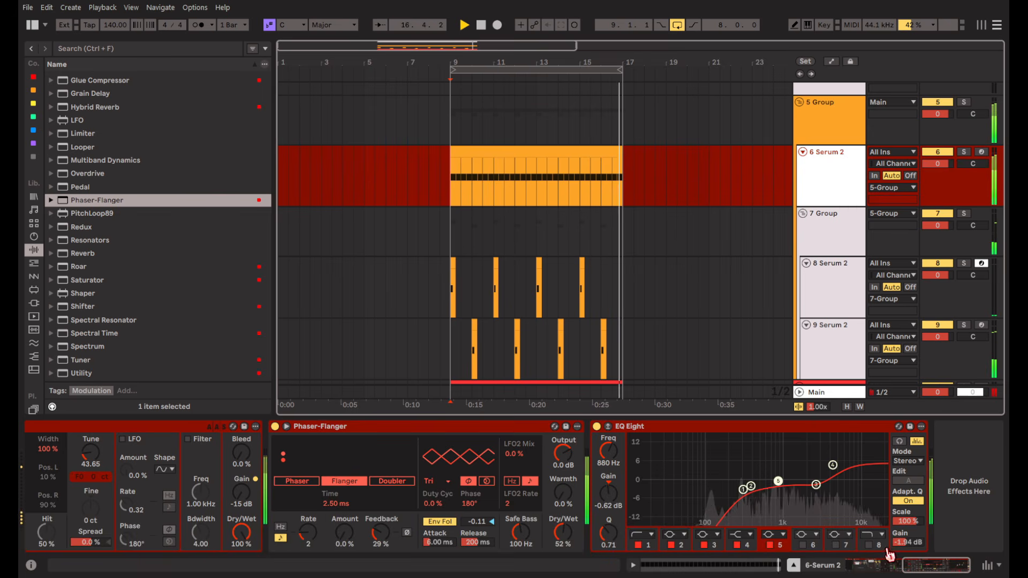
pyautogui.scroll(3, 475, 214)
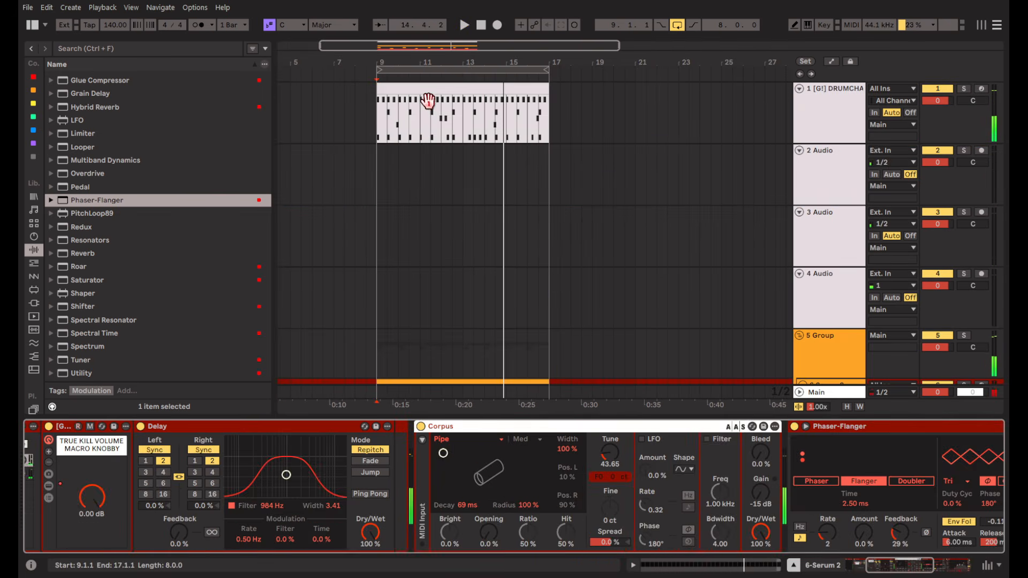
pyautogui.click(428, 100)
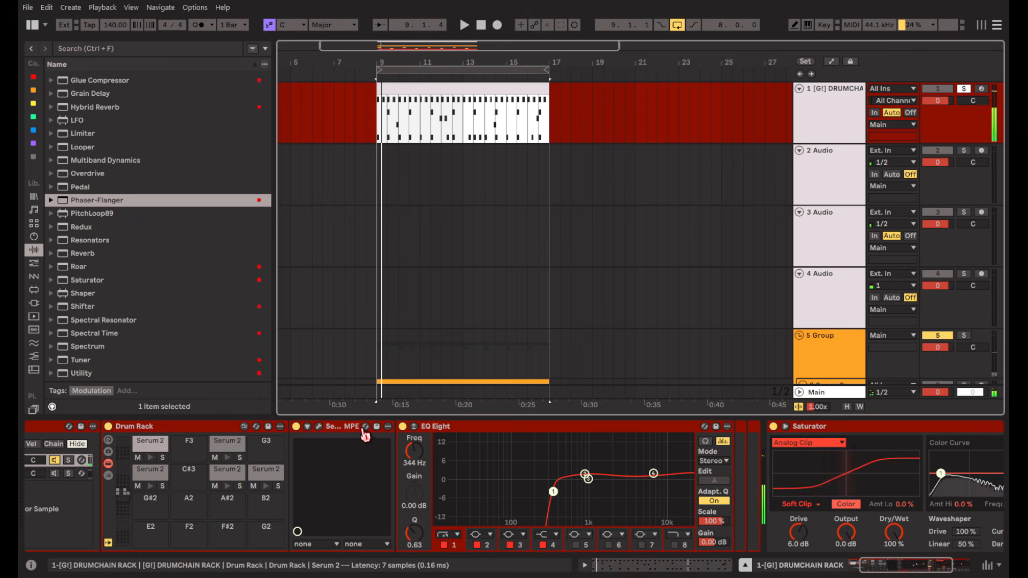
pyautogui.click(319, 428)
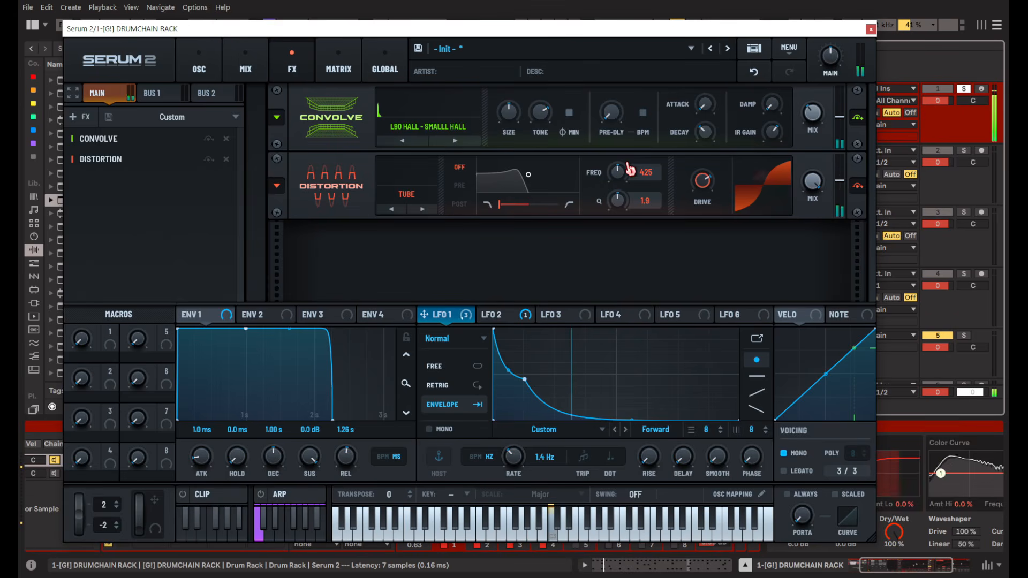
# Undo the last parameter changes in the drum rack's Serum 2.
pyautogui.click(757, 74)
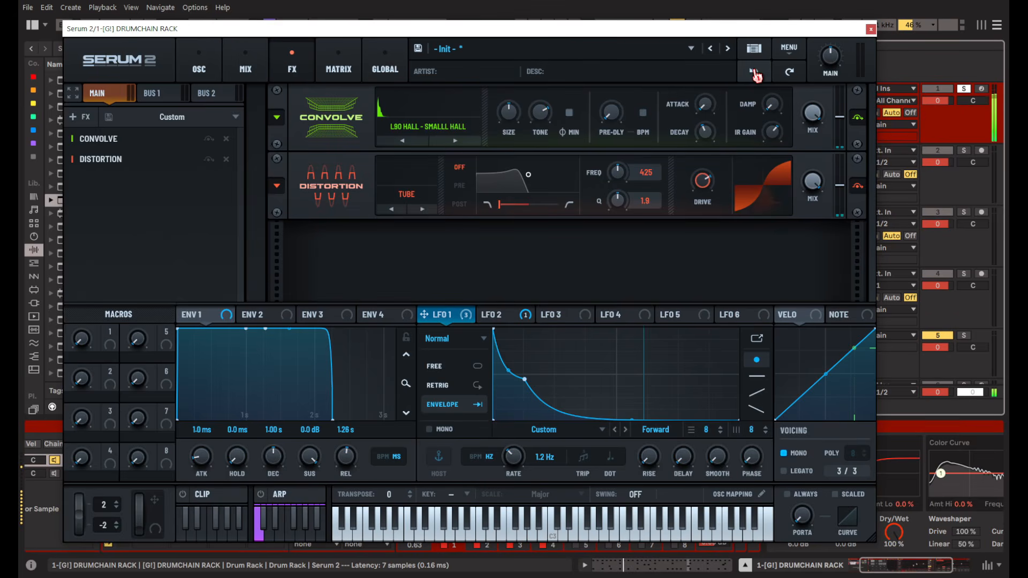
pyautogui.click(764, 77)
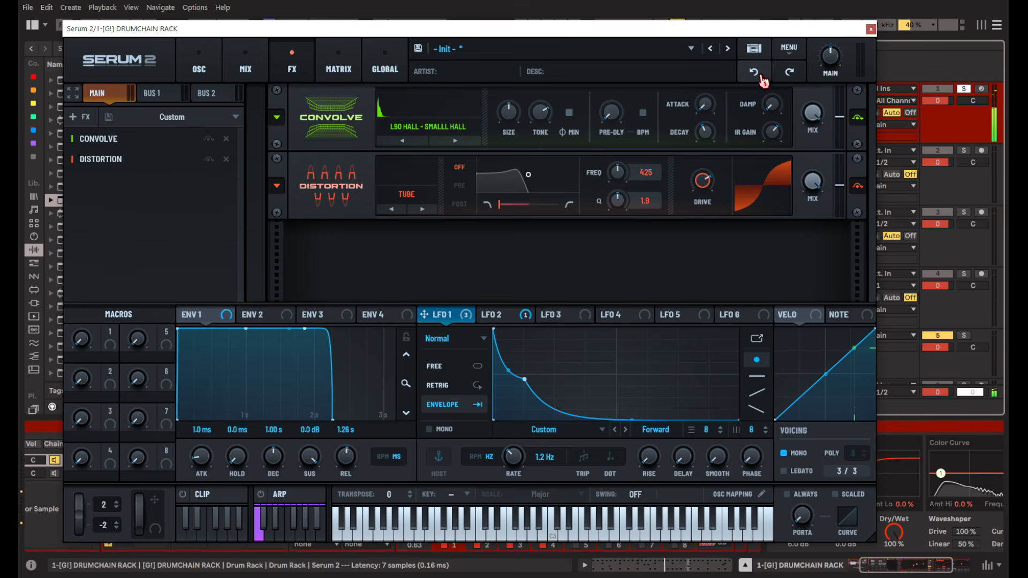
pyautogui.click(764, 78)
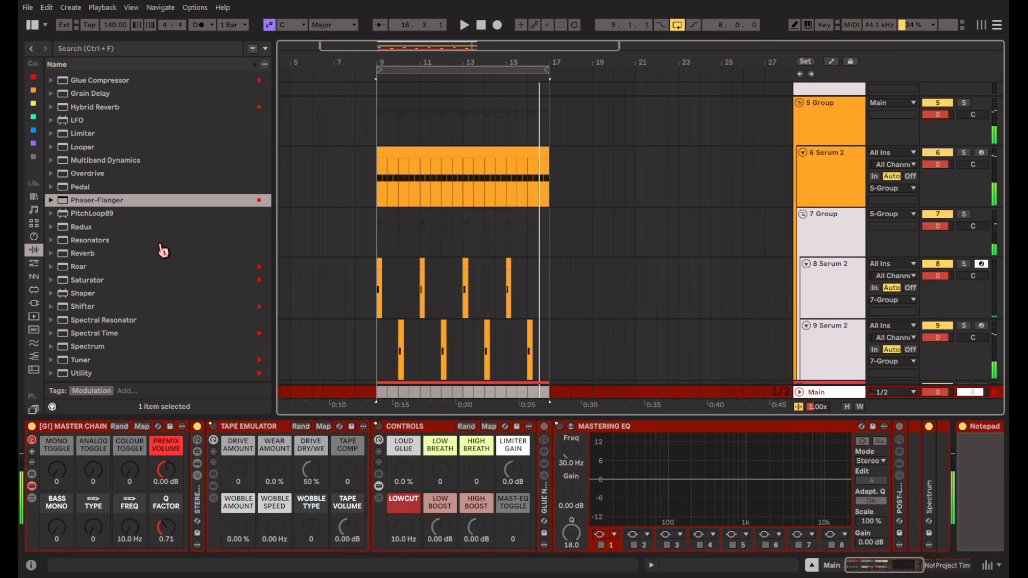
# Look through the audio effects list for the Main track.
pyautogui.scroll(-2, 163, 250)
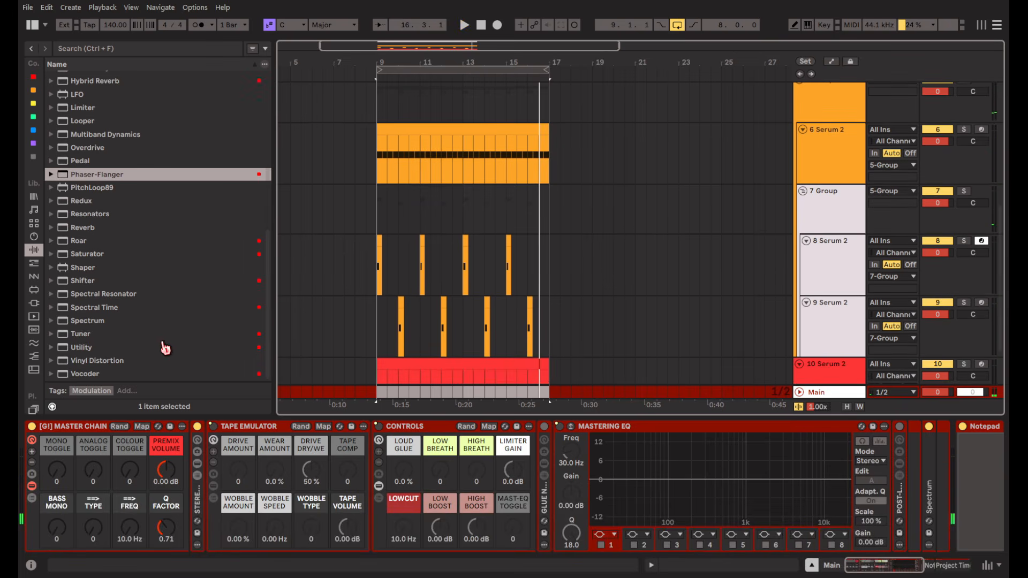
# Replace the Main track's master chain rack with [GI] MASTER CHAIN V2.adg and try its controls while the loop plays.
pyautogui.scroll(8, 162, 342)
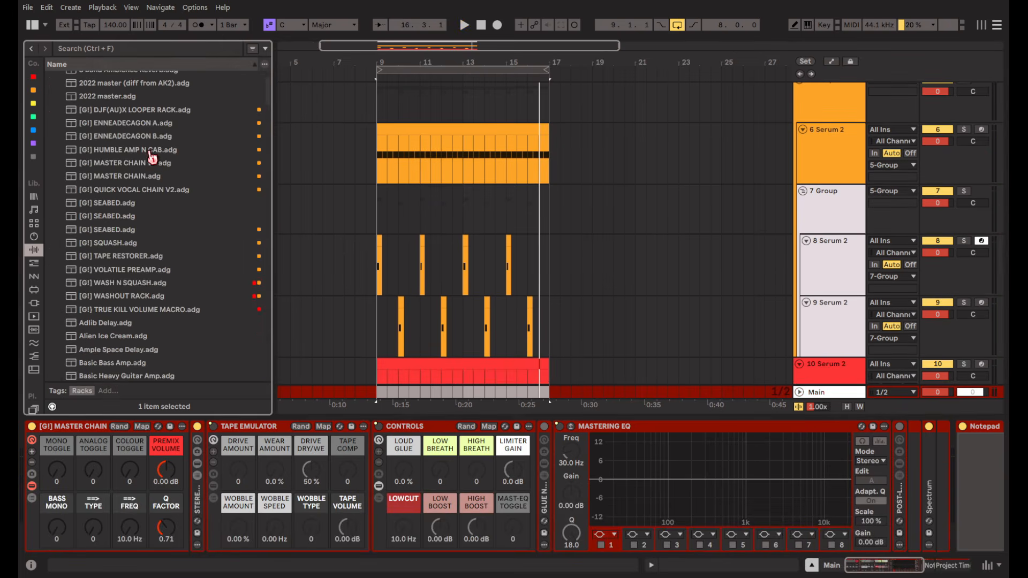
pyautogui.moveTo(146, 163); pyautogui.dragTo(84, 432)
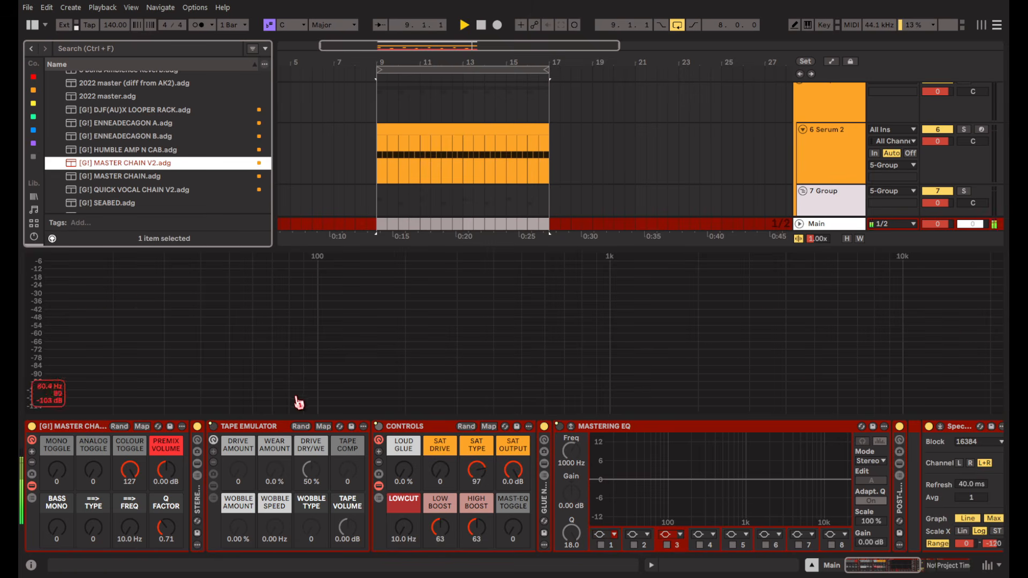
pyautogui.press('space')
pyautogui.click(530, 529)
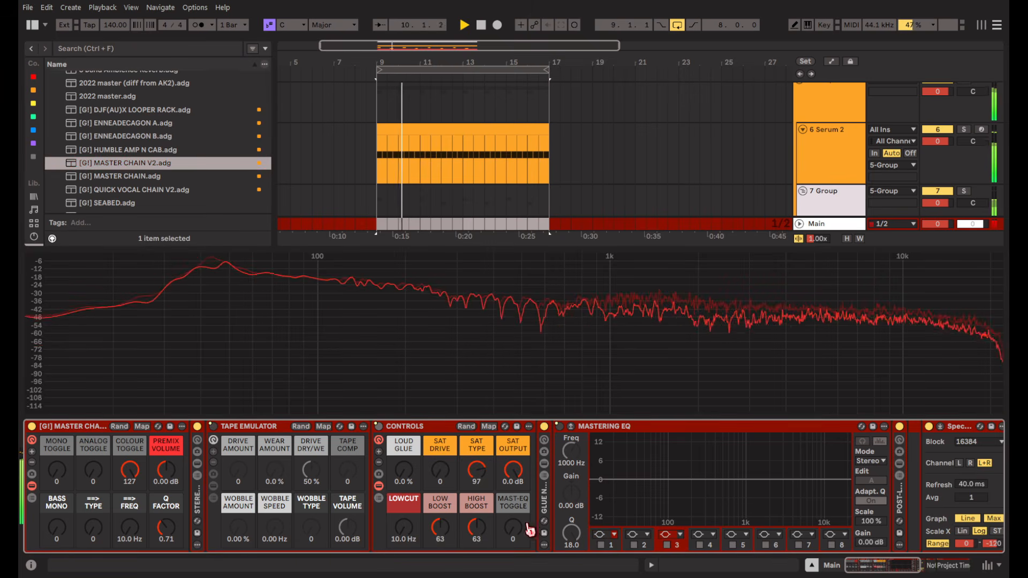
pyautogui.moveTo(474, 474); pyautogui.dragTo(439, 465)
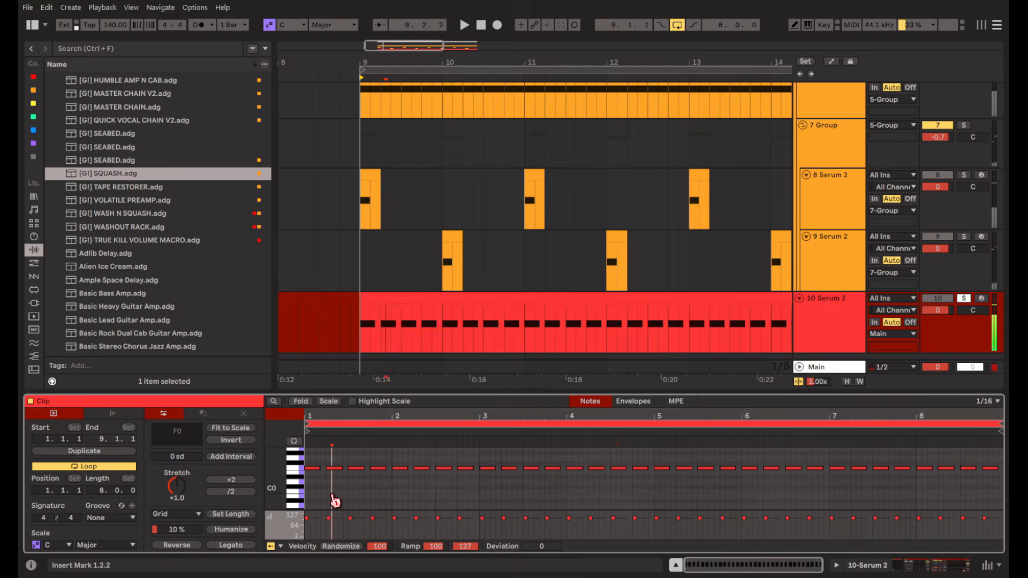
# Raise the first four notes of the track 10 Serum 2 clip by one semitone to F#0.
pyautogui.scroll(4, 332, 497)
pyautogui.moveTo(378, 395); pyautogui.dragTo(391, 295)
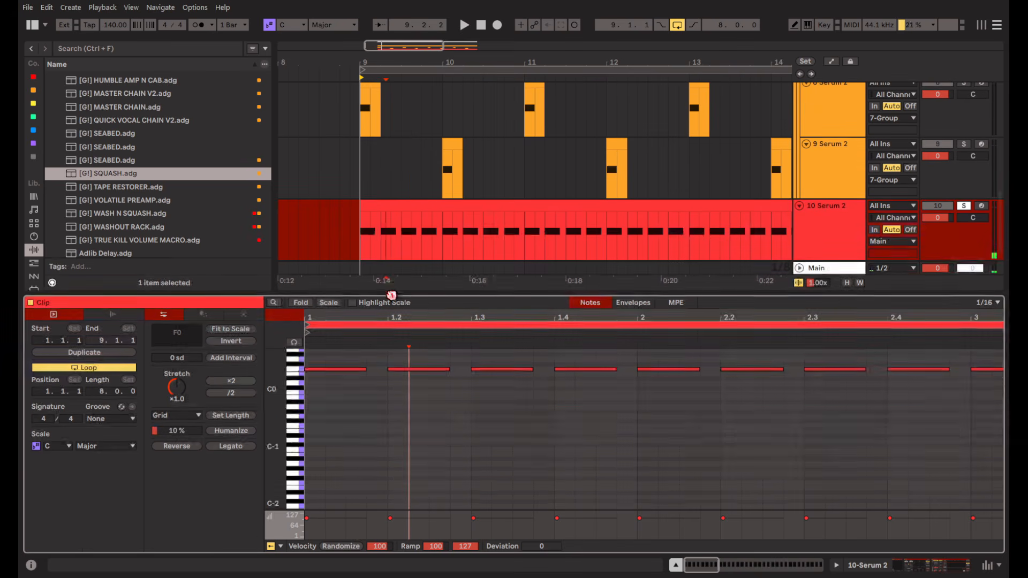
pyautogui.press('x')
pyautogui.click(313, 439)
pyautogui.press('space')
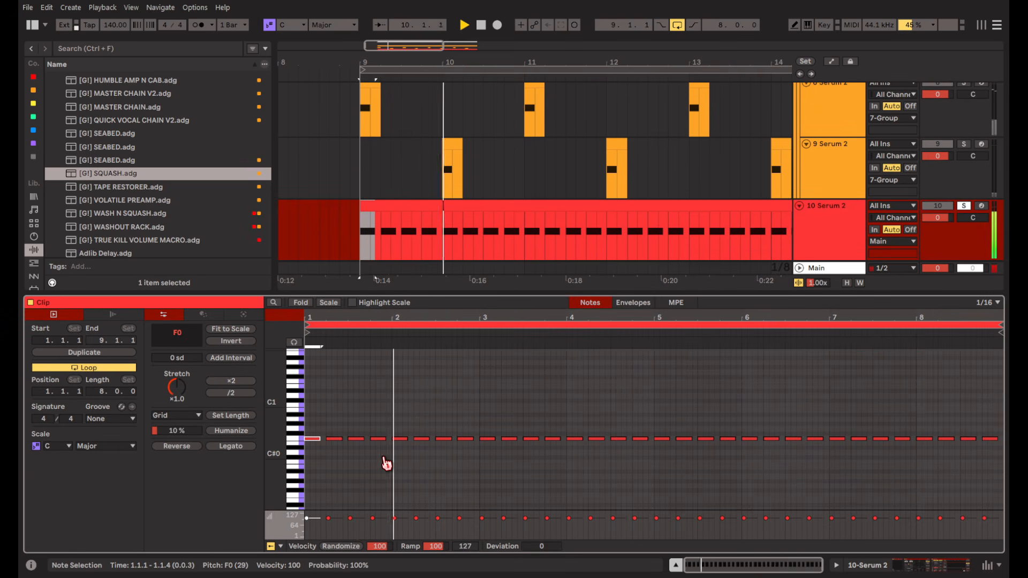
pyautogui.press('space')
pyautogui.moveTo(387, 464); pyautogui.dragTo(316, 430)
pyautogui.press('Up')
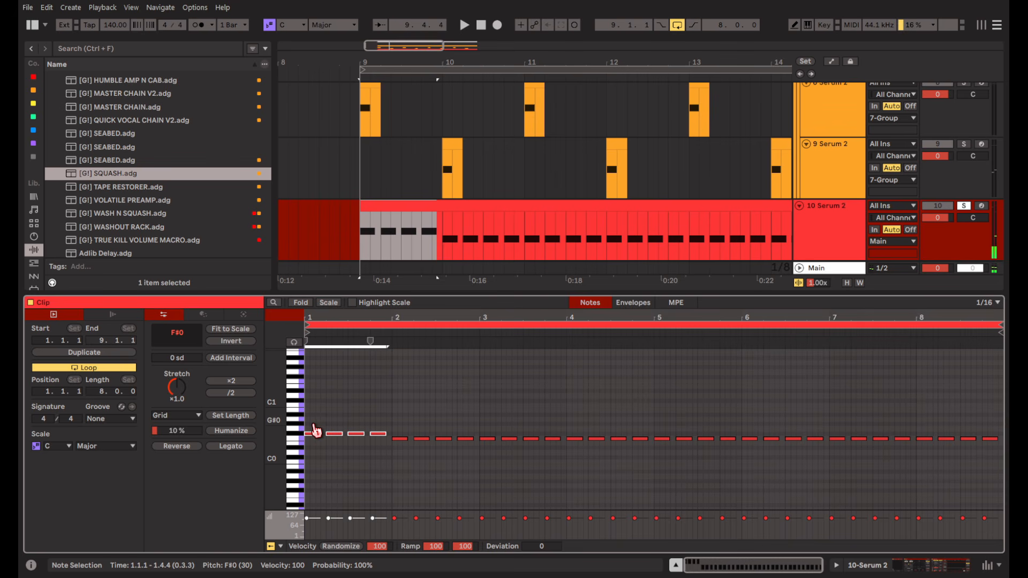
# Raise the second note of bar 1 to F#1 and the third note to C#1, with the bassline playing.
pyautogui.click(335, 434)
pyautogui.hotkey('shift', 'Up')
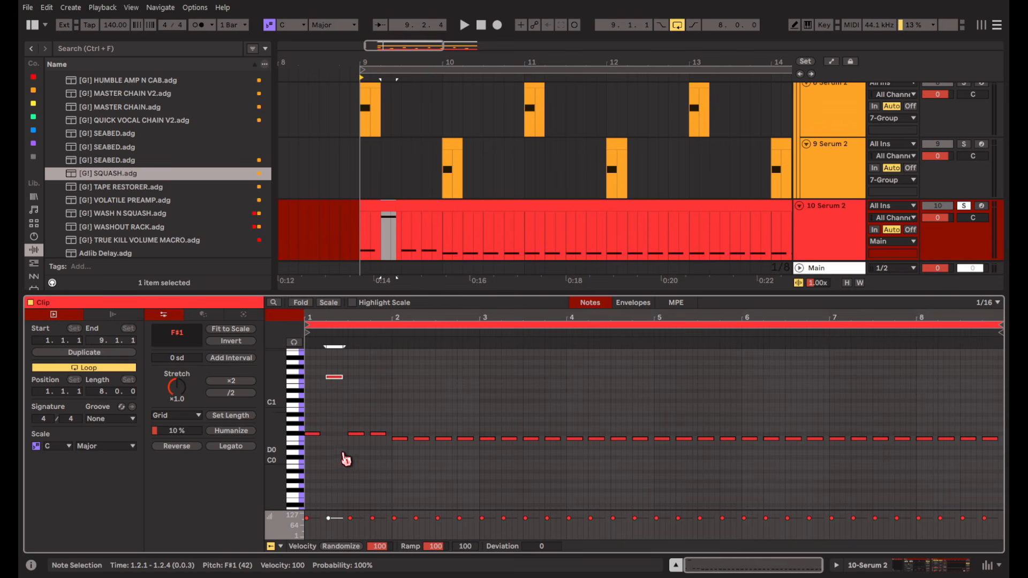
pyautogui.click(357, 434)
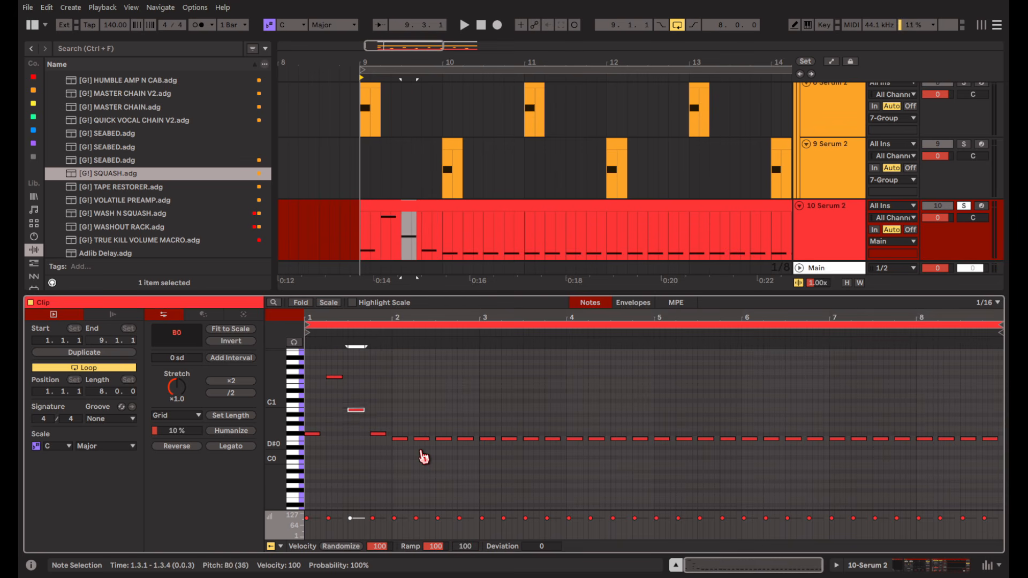
pyautogui.press('space')
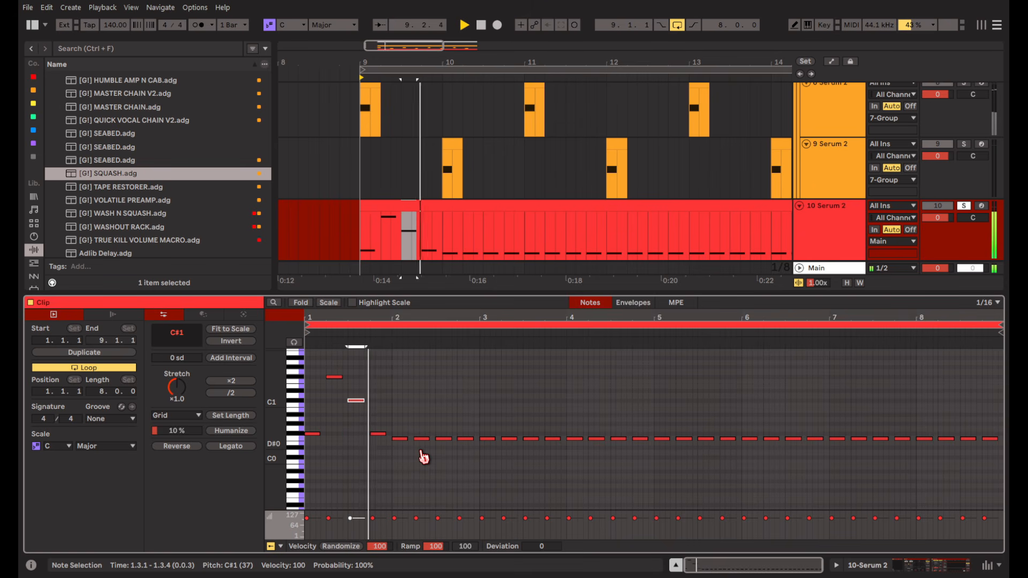
# Raise the last note of bar 2 and the last note of bar 3 to F#0.
pyautogui.moveTo(471, 449); pyautogui.dragTo(465, 432)
pyautogui.press('Up')
pyautogui.moveTo(563, 449); pyautogui.dragTo(555, 430)
pyautogui.press('Up')
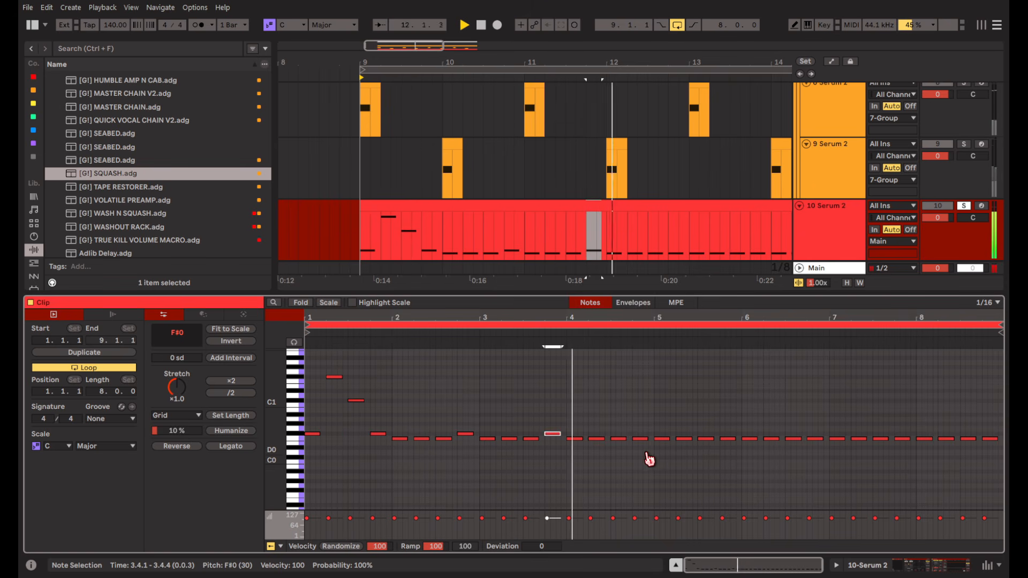
# Delete the notes in bar 5 and raise the last note of bar 4 to F#0.
pyautogui.moveTo(655, 451); pyautogui.dragTo(723, 450)
pyautogui.press('Delete')
pyautogui.click(642, 438)
pyautogui.press('Up')
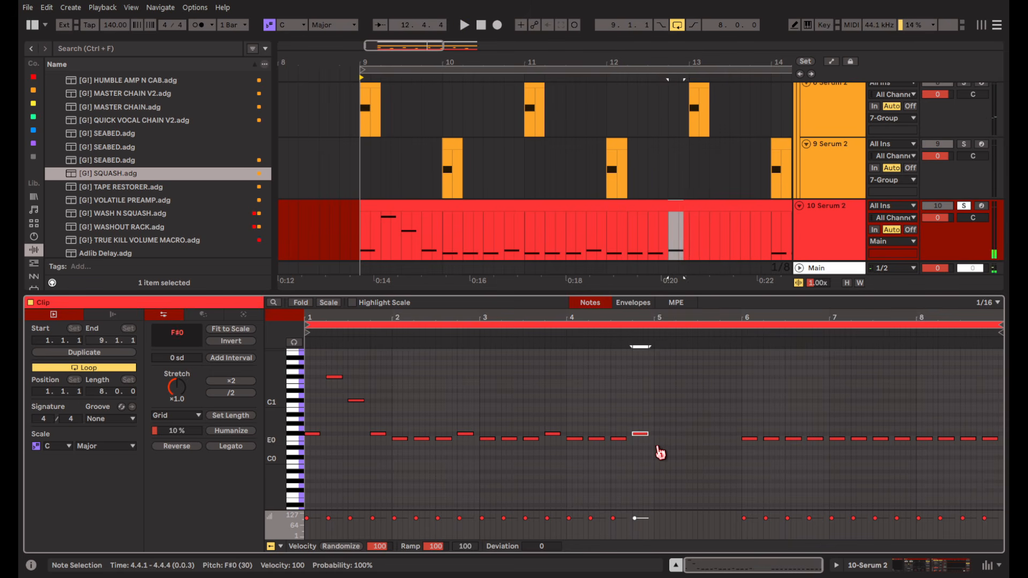
# Clear the old notes from bars 5 to 8 and duplicate the four-bar pattern into them.
pyautogui.moveTo(654, 446); pyautogui.dragTo(314, 361)
pyautogui.hotkey('ctrl', 'd')
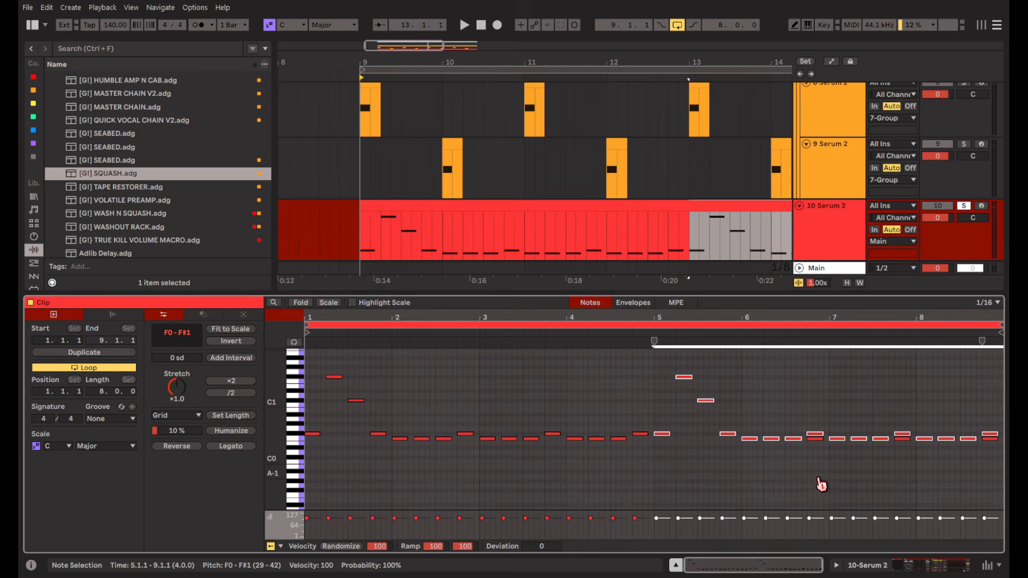
pyautogui.press('Delete')
pyautogui.hotkey('ctrl', 'a')
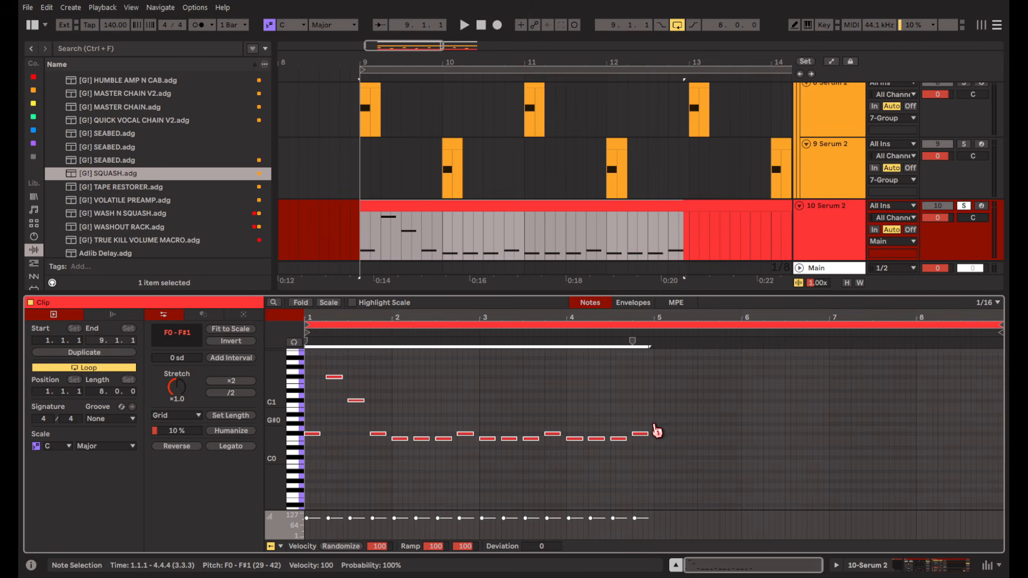
pyautogui.hotkey('ctrl', 'd')
pyautogui.press('space')
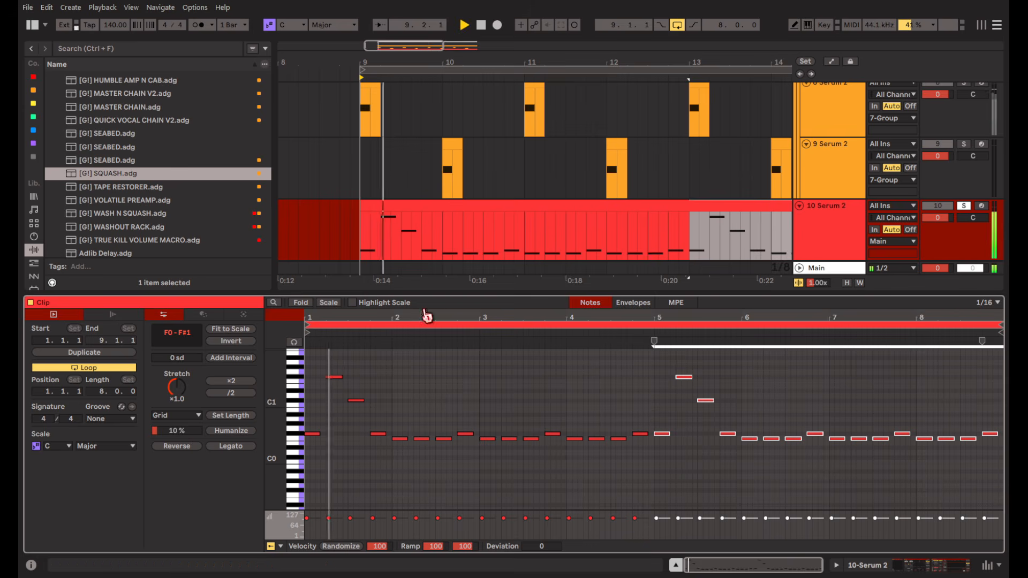
# Copy the edited clip from track 10 over the clip on track 6 Serum 2 and open the copy's notes.
pyautogui.scroll(-5, 450, 222)
pyautogui.click(453, 218)
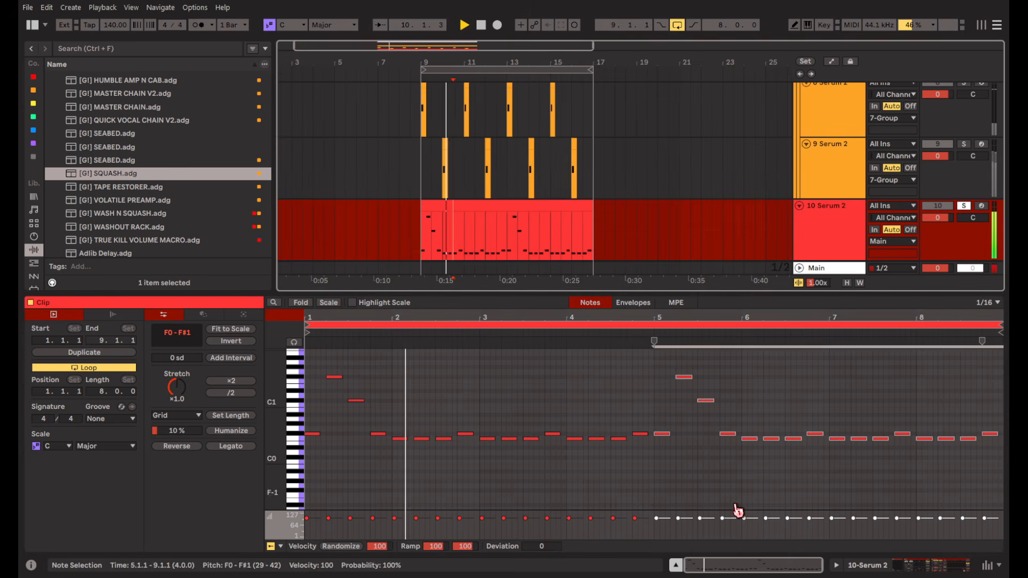
pyautogui.click(676, 565)
pyautogui.click(551, 449)
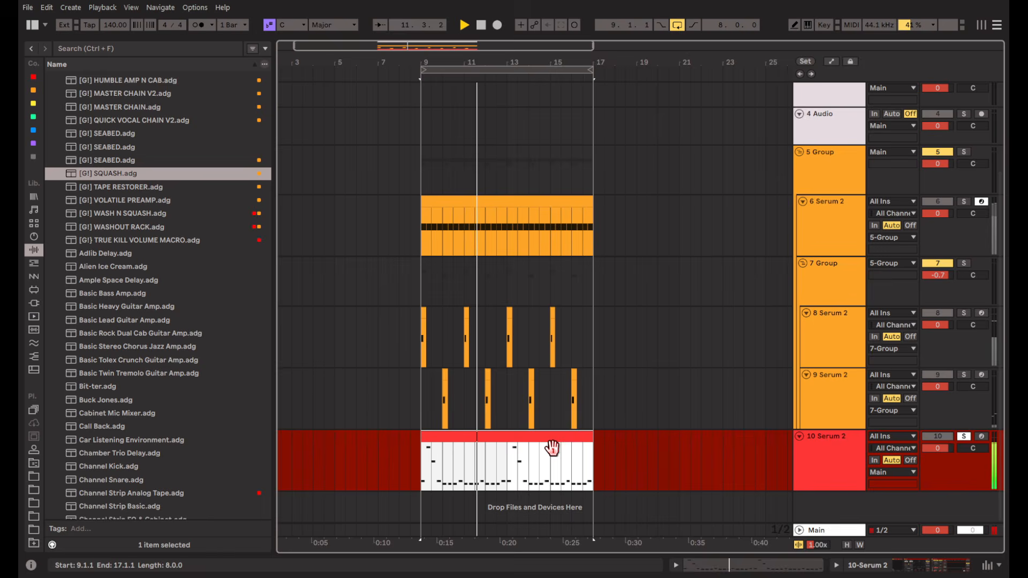
pyautogui.doubleClick(446, 217)
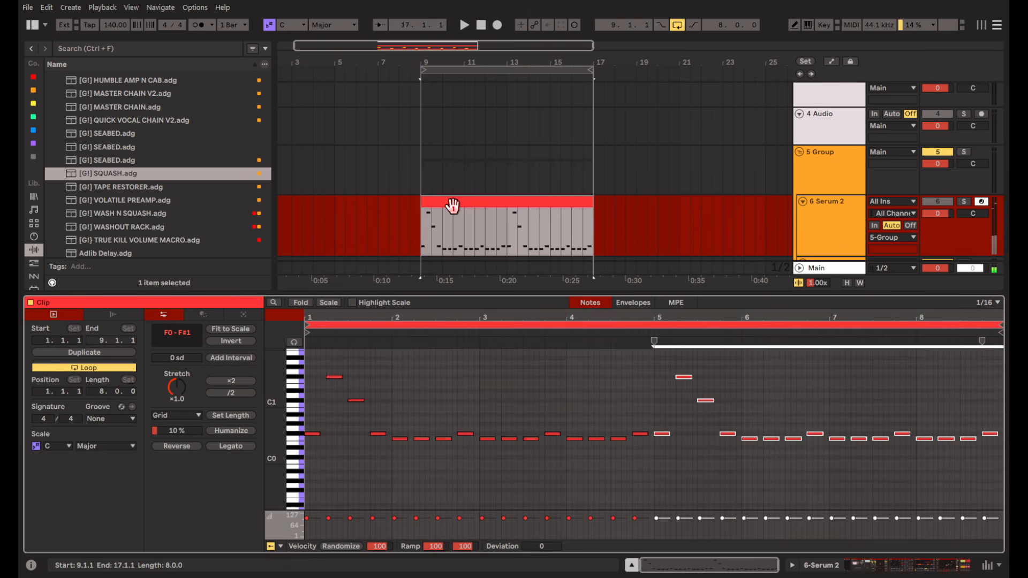
# Transpose all notes of the track 6 clip up two octaves to the F2–F#3 range, comparing octaves during playback.
pyautogui.hotkey('ctrl', 'a')
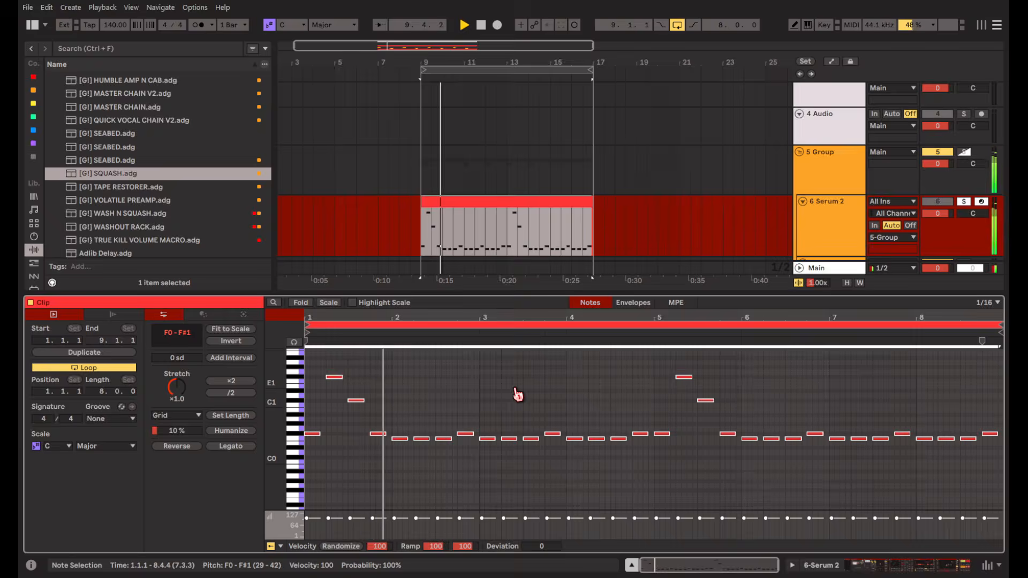
pyautogui.hotkey('shift', 'Up')
pyautogui.hotkey('shift', 'Up')
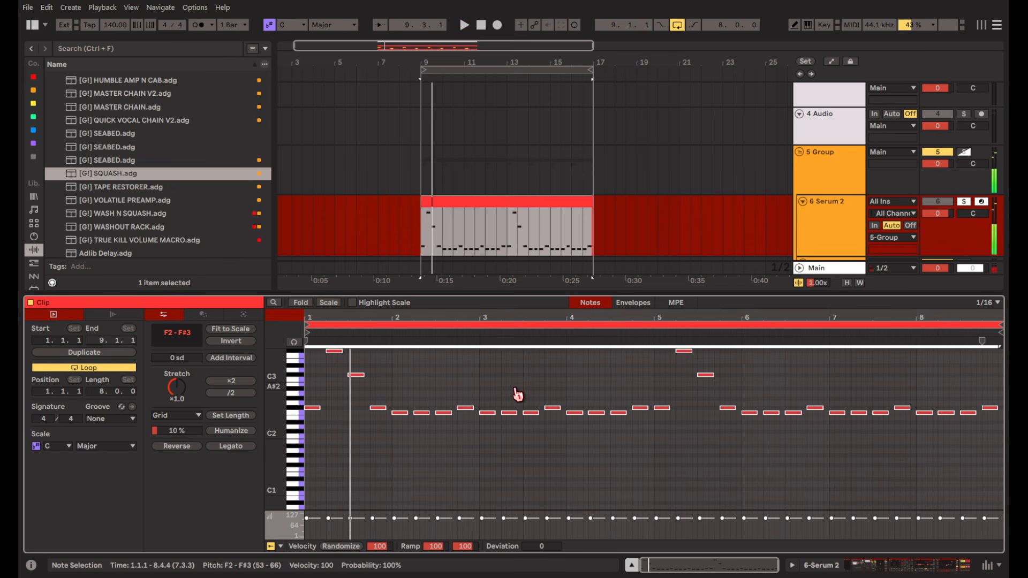
pyautogui.hotkey('shift', 'Down')
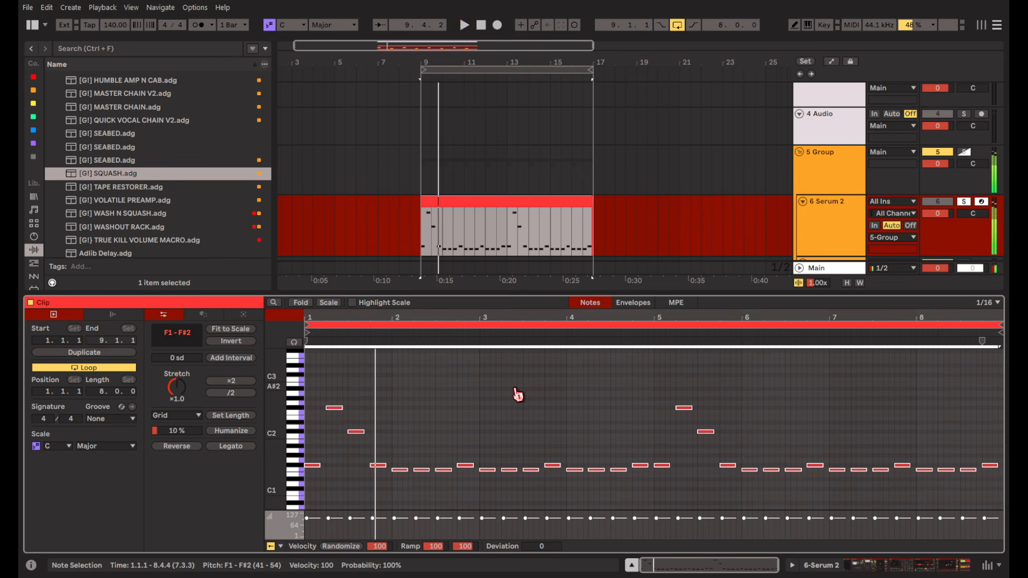
pyautogui.hotkey('shift', 'Up')
pyautogui.hotkey('shift', 'Up')
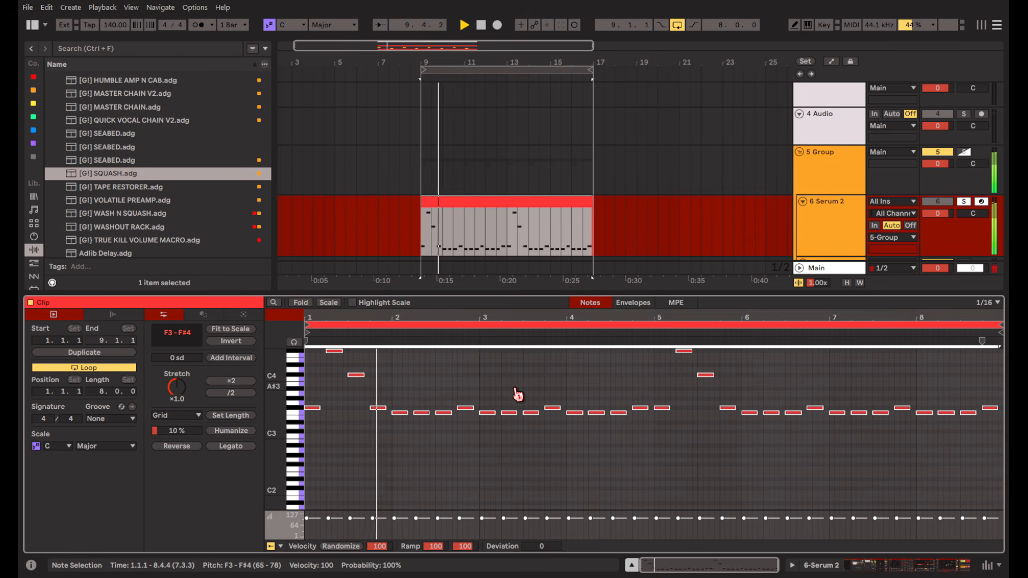
pyautogui.hotkey('shift', 'Down')
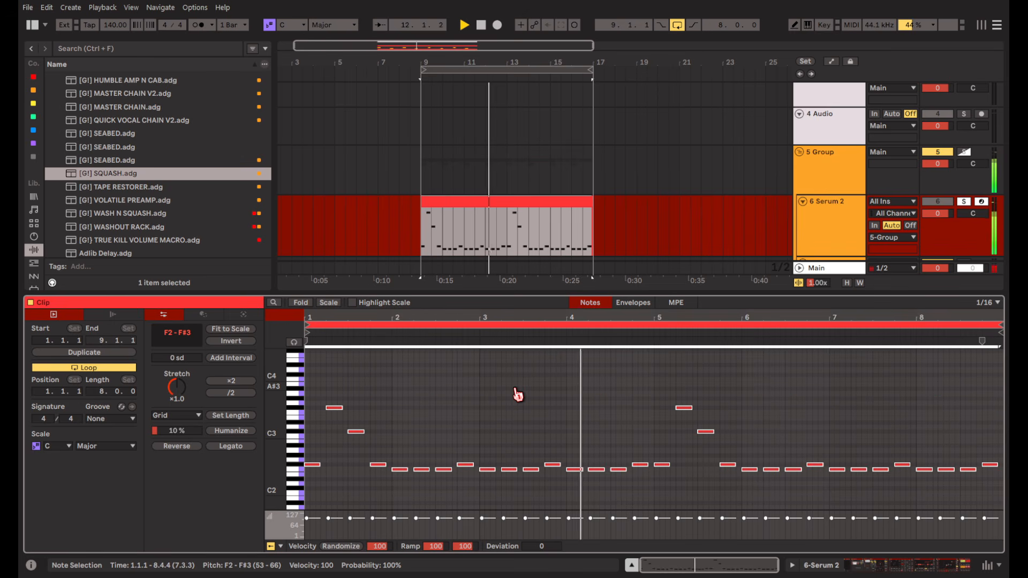
pyautogui.press('Up')
pyautogui.press('Down')
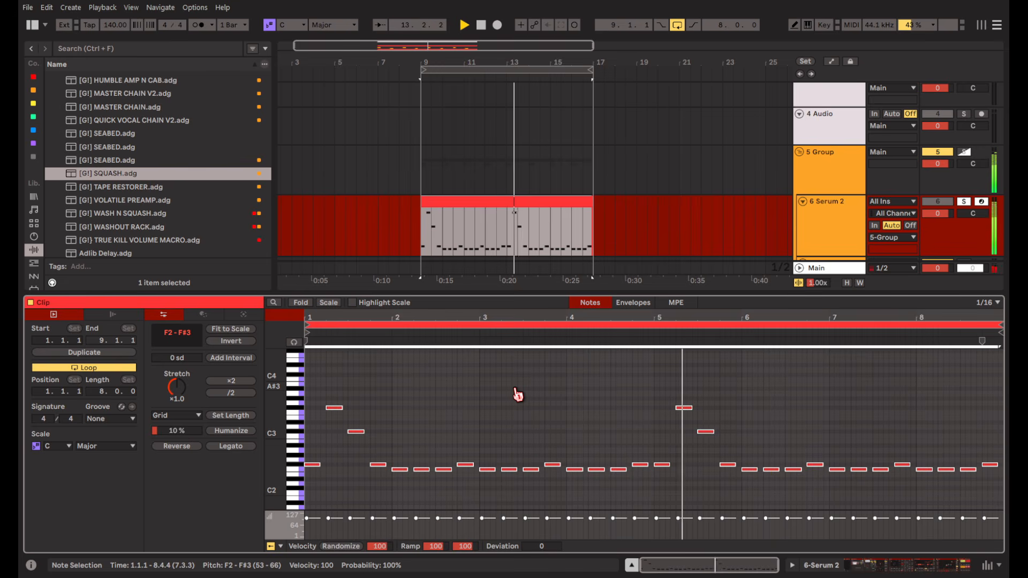
pyautogui.click(515, 390)
pyautogui.press('space')
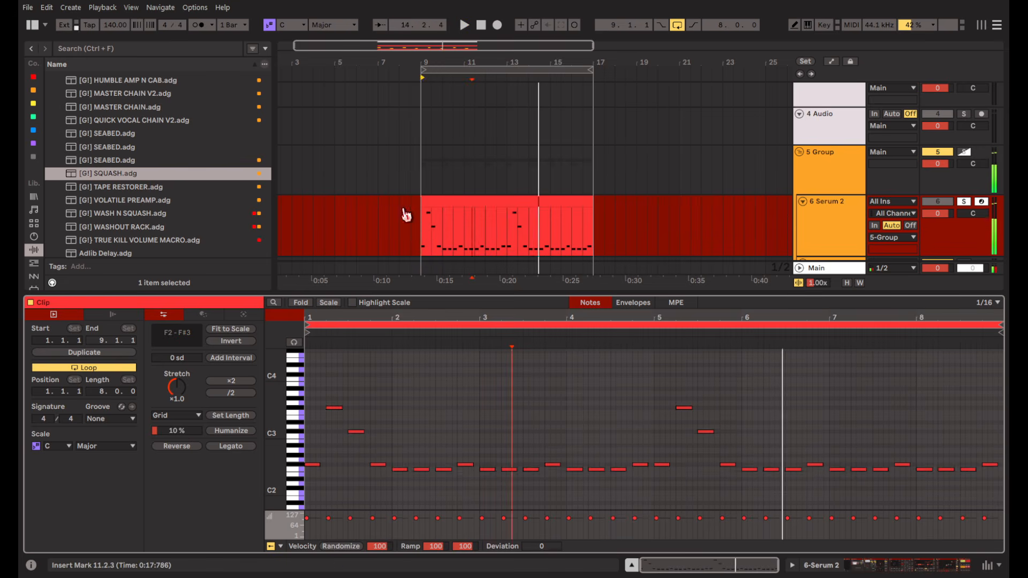
# Play the full arrangement from bar 9 to hear the new melody and bassline with the other tracks.
pyautogui.click(427, 228)
pyautogui.scroll(-3, 427, 228)
pyautogui.press('space')
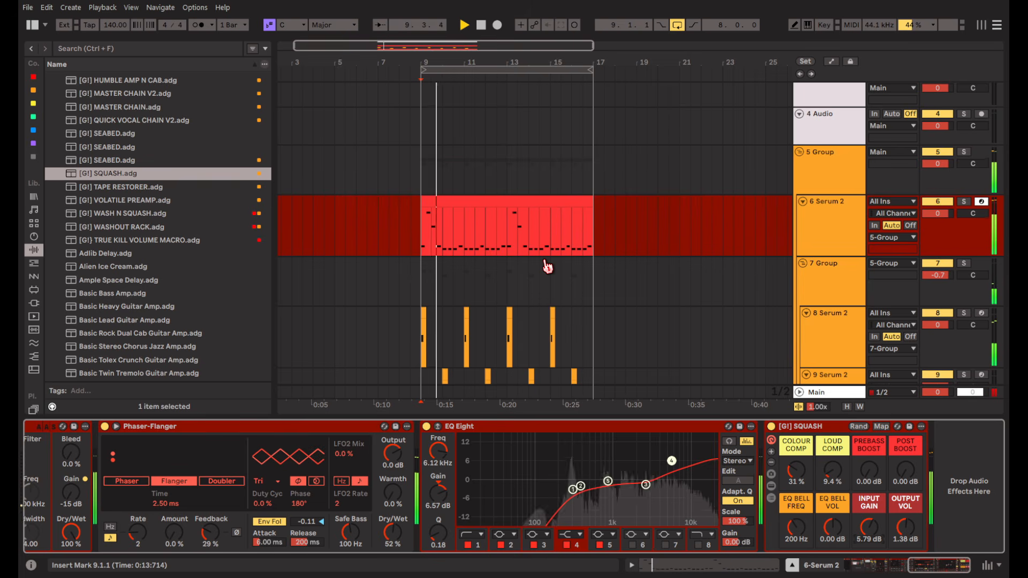
pyautogui.scroll(-2, 548, 266)
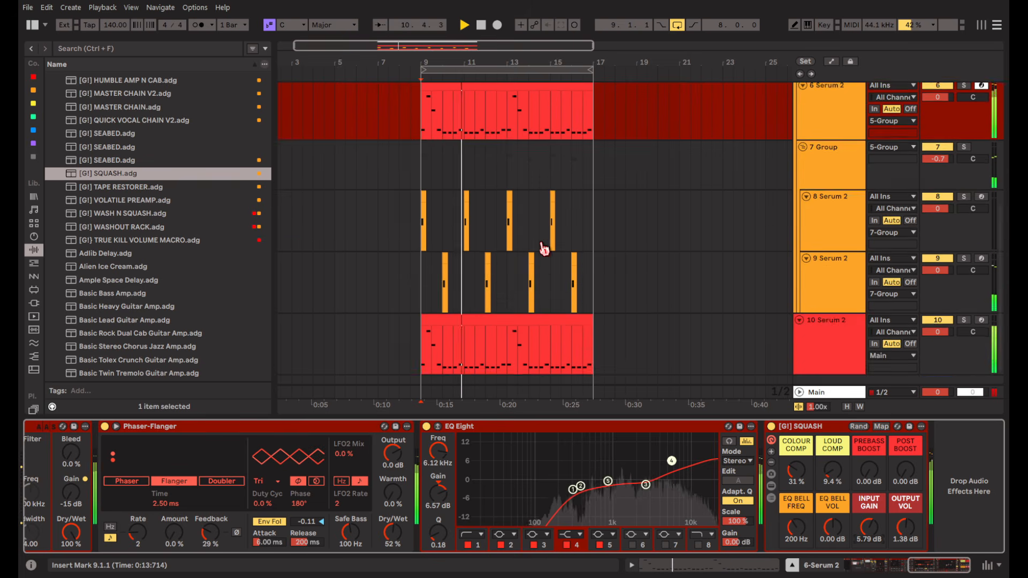
# Add another Serum 2 track directly below track 6 in the 5 Group and open its synth.
pyautogui.click(846, 184)
pyautogui.hotkey('ctrl', 'shift', 't')
pyautogui.click(439, 156)
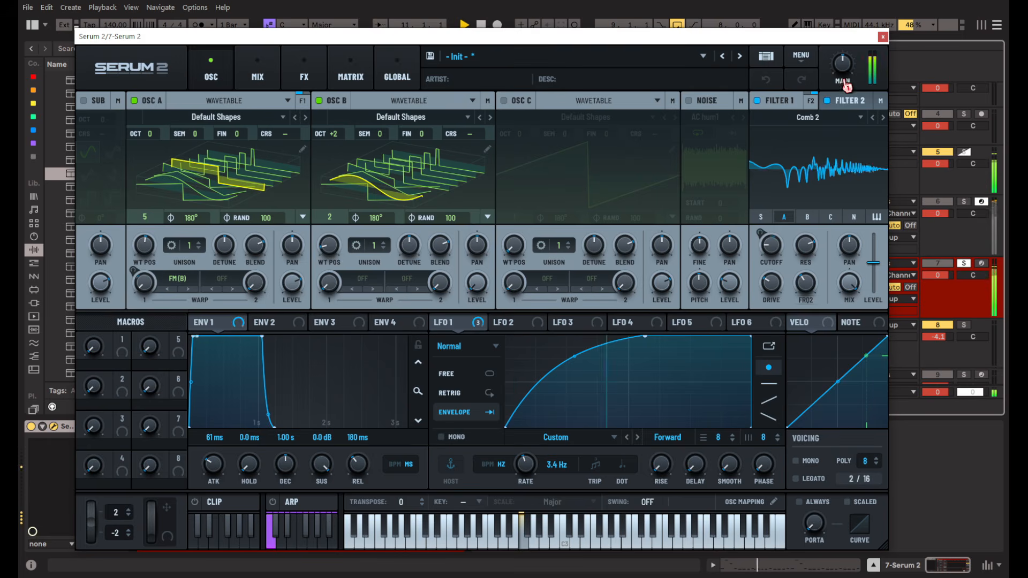
# Initialize the Serum 2 preset on track 7 and show Osc A's wavetable in 3D.
pyautogui.click(807, 60)
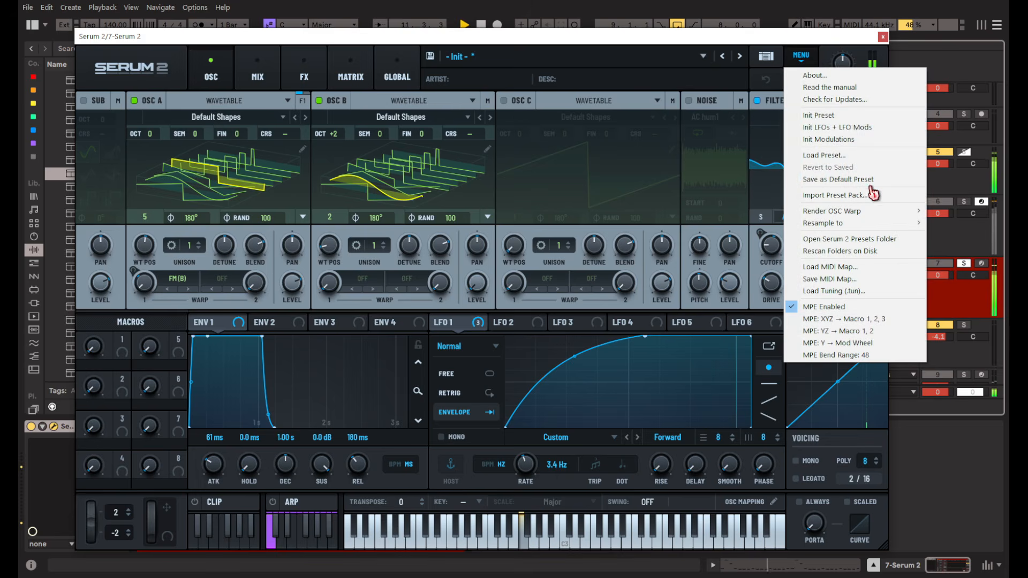
pyautogui.click(878, 115)
pyautogui.click(213, 186)
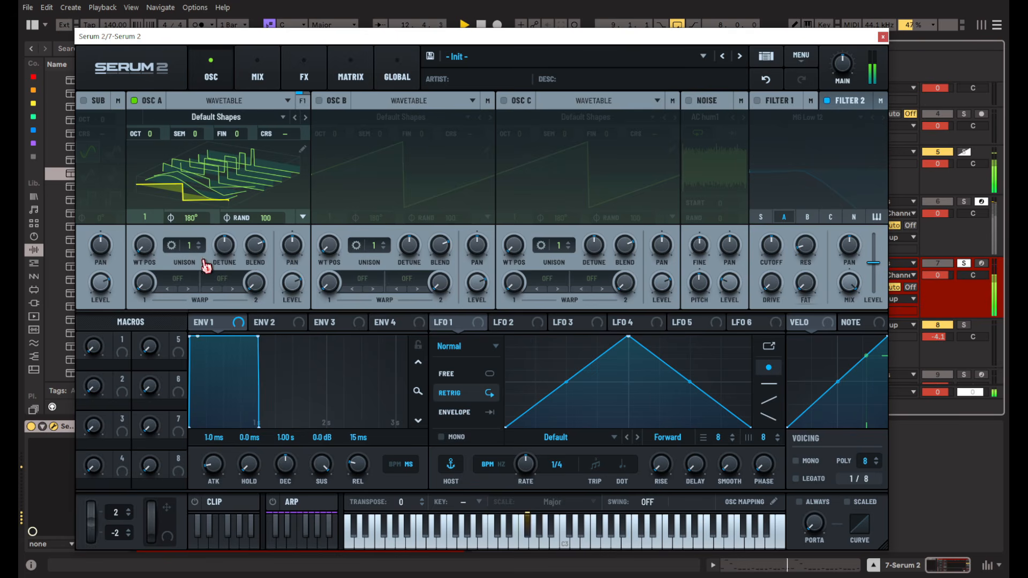
# Set Osc A's first warp mode to FM (B) and its octave to -2.
pyautogui.click(191, 283)
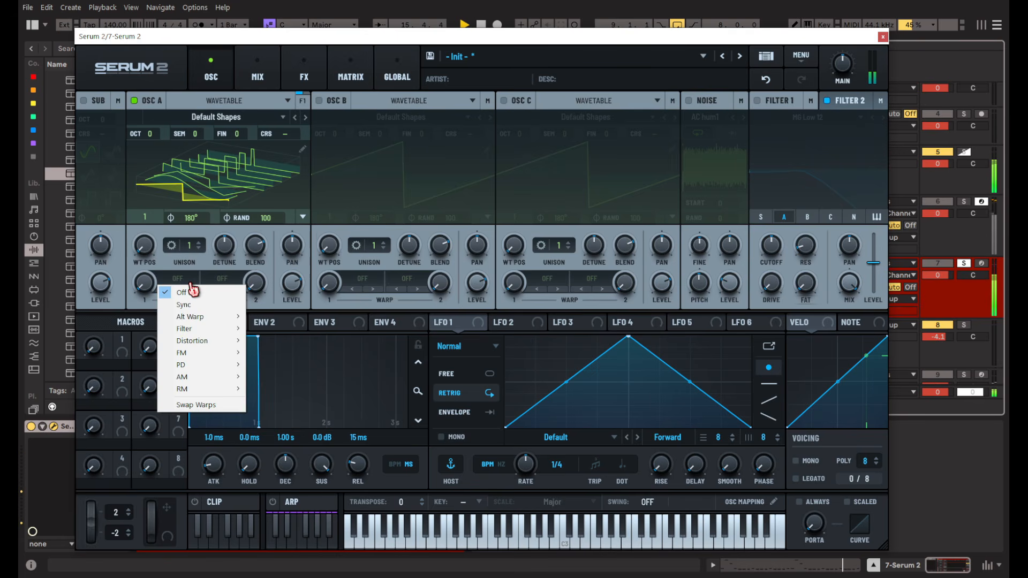
pyautogui.moveTo(204, 363)
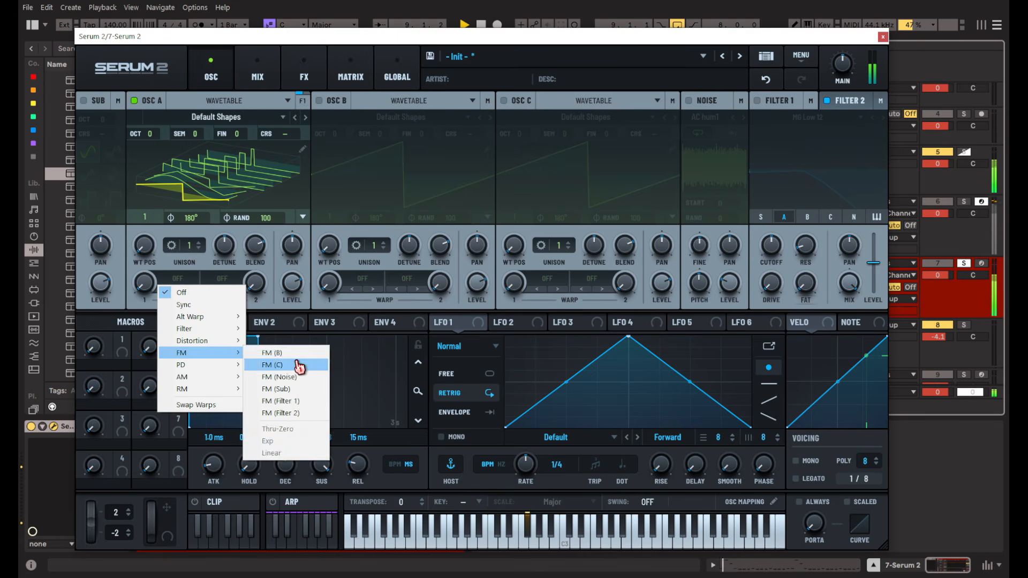
pyautogui.click(294, 363)
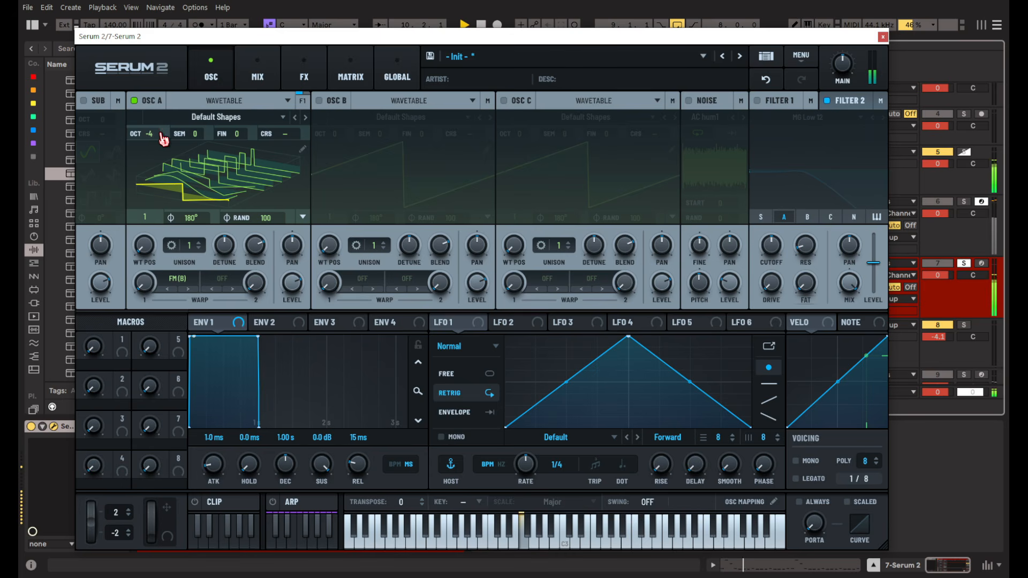
pyautogui.scroll(1, 159, 141)
# Enable Osc B and turn its level down.
pyautogui.click(319, 101)
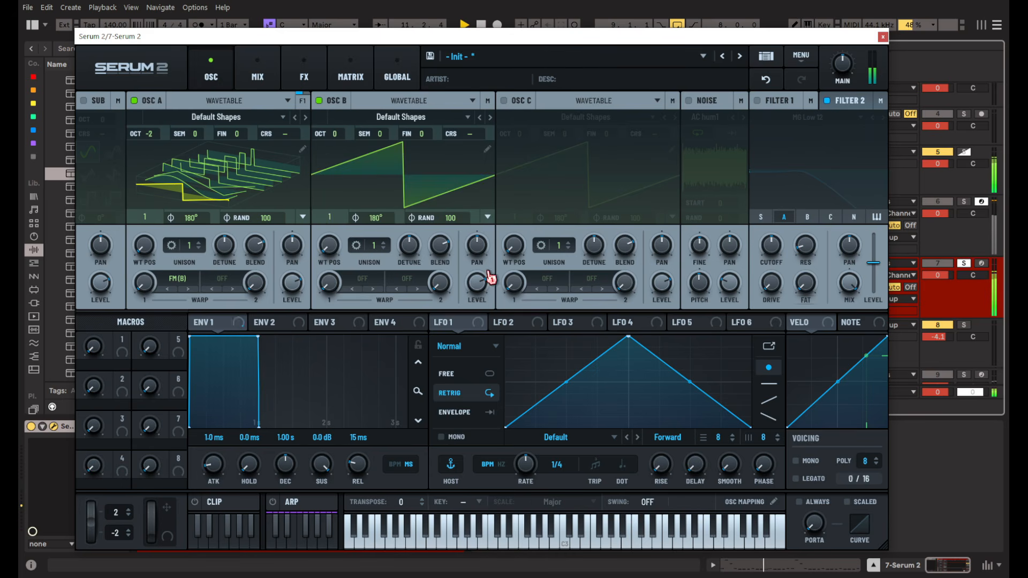
pyautogui.moveTo(479, 286); pyautogui.dragTo(461, 383)
# Reshape LFO 1 with an early peak and a curved decay, and set it to Envelope mode.
pyautogui.moveTo(631, 339); pyautogui.dragTo(549, 336)
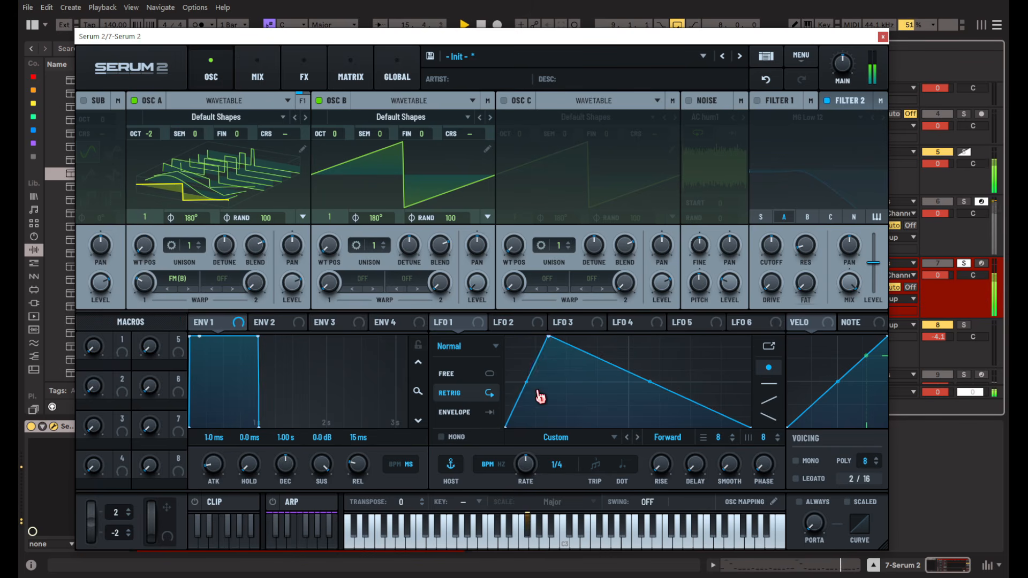
pyautogui.click(490, 414)
pyautogui.moveTo(650, 382); pyautogui.dragTo(650, 394)
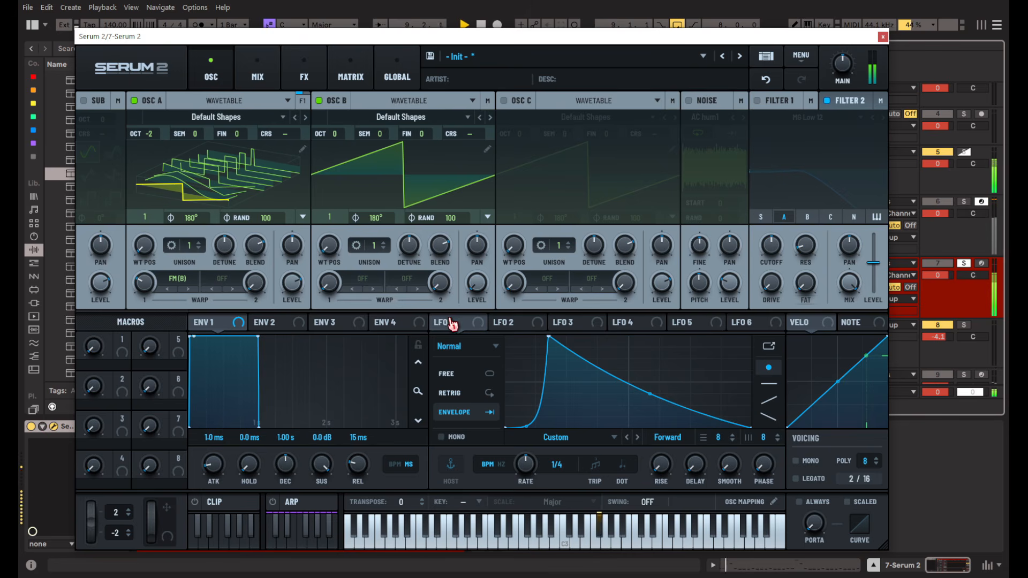
# Assign LFO 1 to modulate Osc A's FM (B) warp amount.
pyautogui.moveTo(452, 324); pyautogui.dragTo(163, 291)
pyautogui.moveTo(459, 332); pyautogui.dragTo(139, 344)
pyautogui.moveTo(136, 276); pyautogui.dragTo(136, 297)
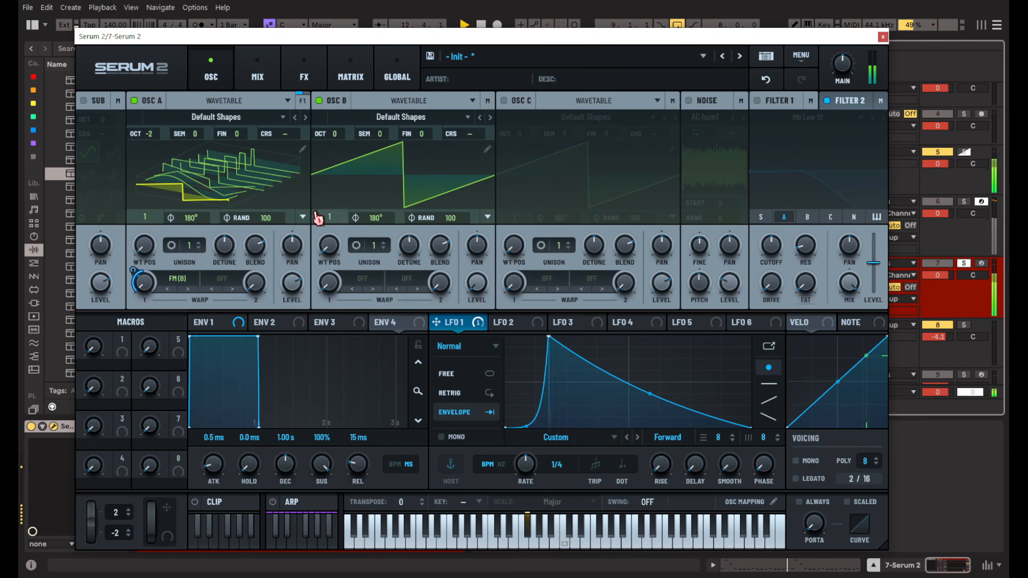
# Move Osc A's wavetable position to 3 and Osc B's to 4.
pyautogui.moveTo(139, 249); pyautogui.dragTo(135, 231)
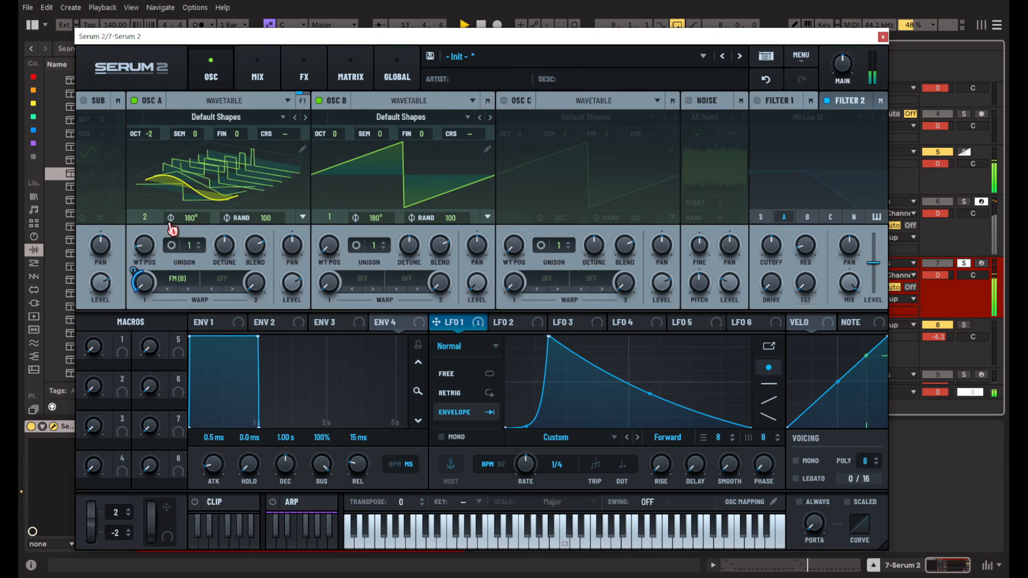
pyautogui.moveTo(329, 245); pyautogui.dragTo(328, 231)
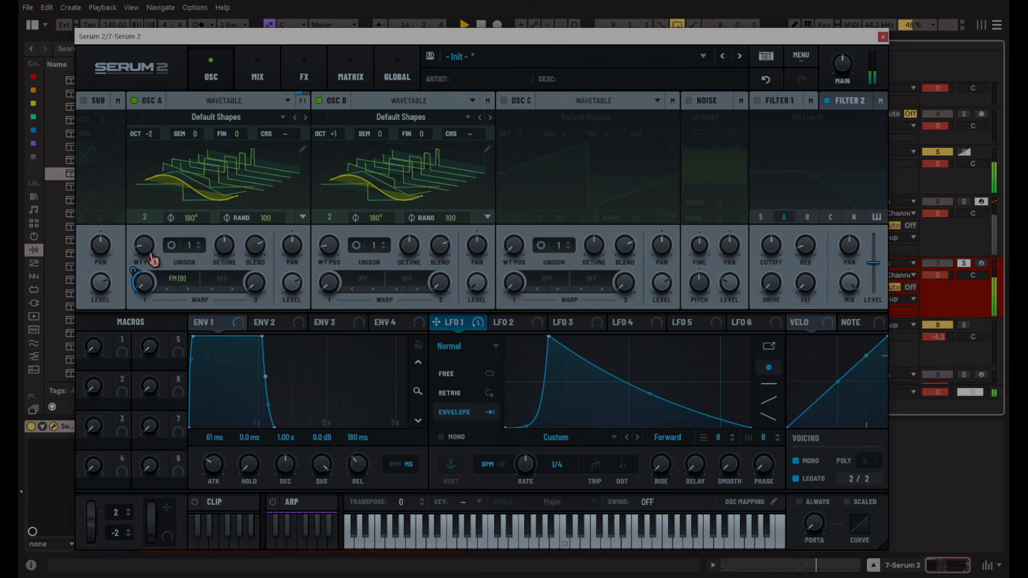
pyautogui.moveTo(143, 245); pyautogui.dragTo(155, 200)
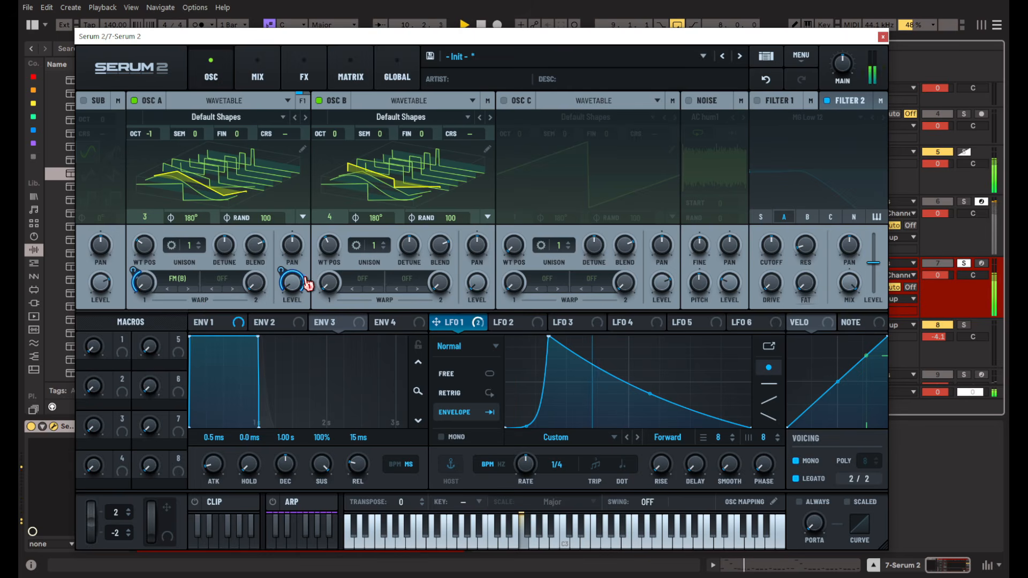
# Build an effects chain of Convolve, Overdrive Distortion and Equalizer in the synth, and close its window.
pyautogui.moveTo(297, 291)
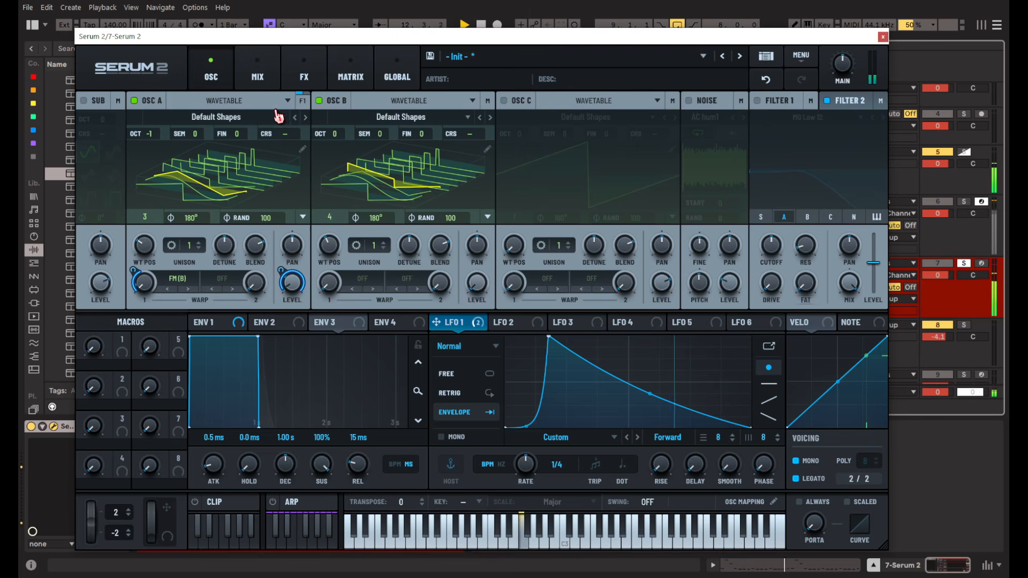
pyautogui.click(303, 72)
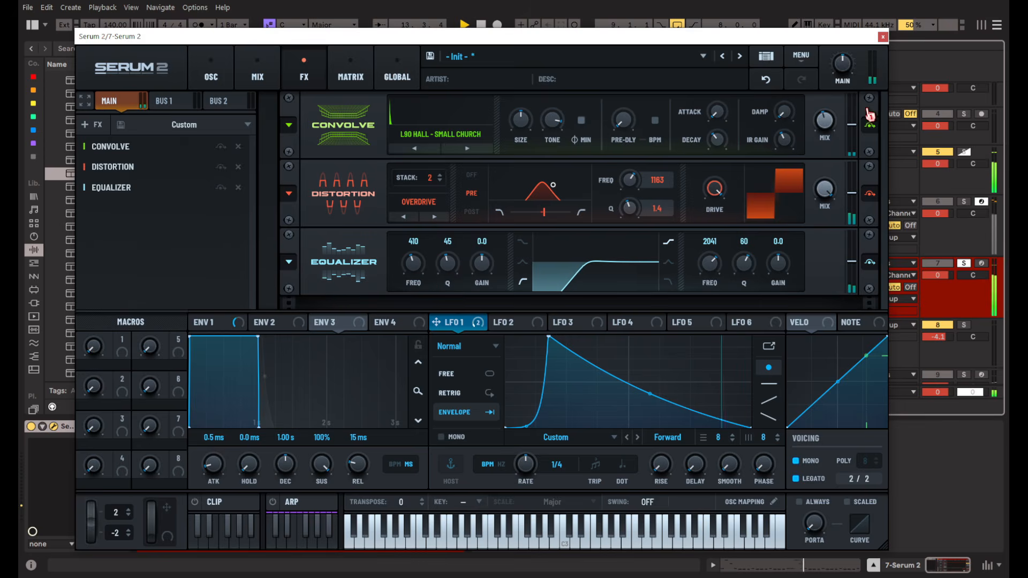
pyautogui.click(882, 38)
# Insert Spectral Time before the Compressor on track 7 and set its resolution to Low.
pyautogui.scroll(3, 263, 257)
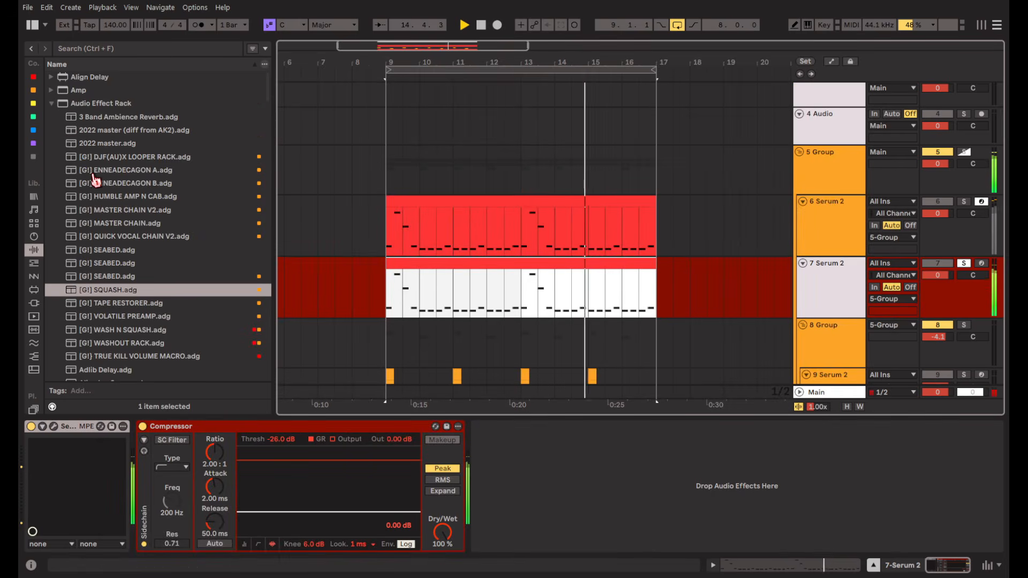
pyautogui.click(52, 104)
pyautogui.scroll(-8, 177, 278)
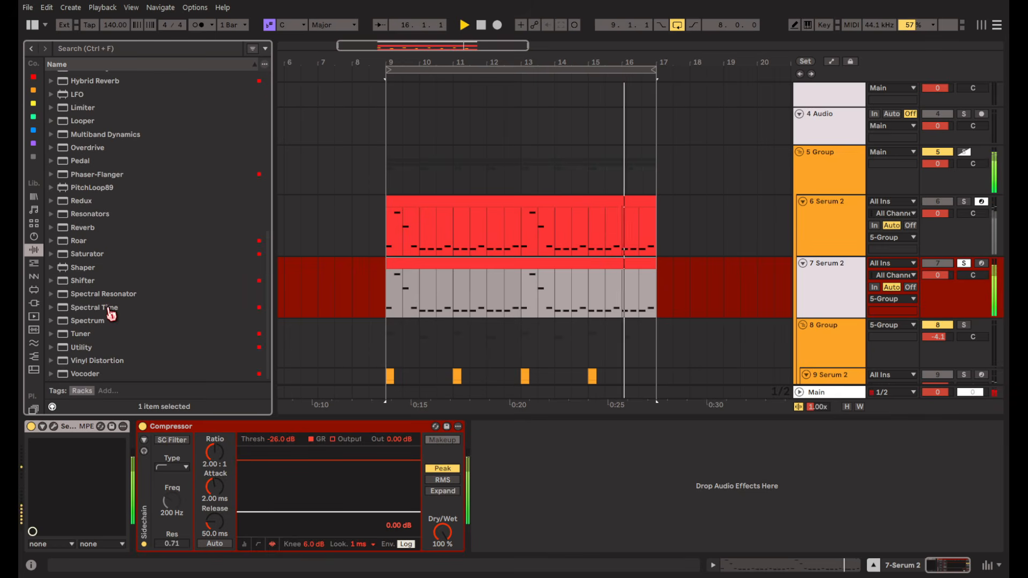
pyautogui.click(109, 308)
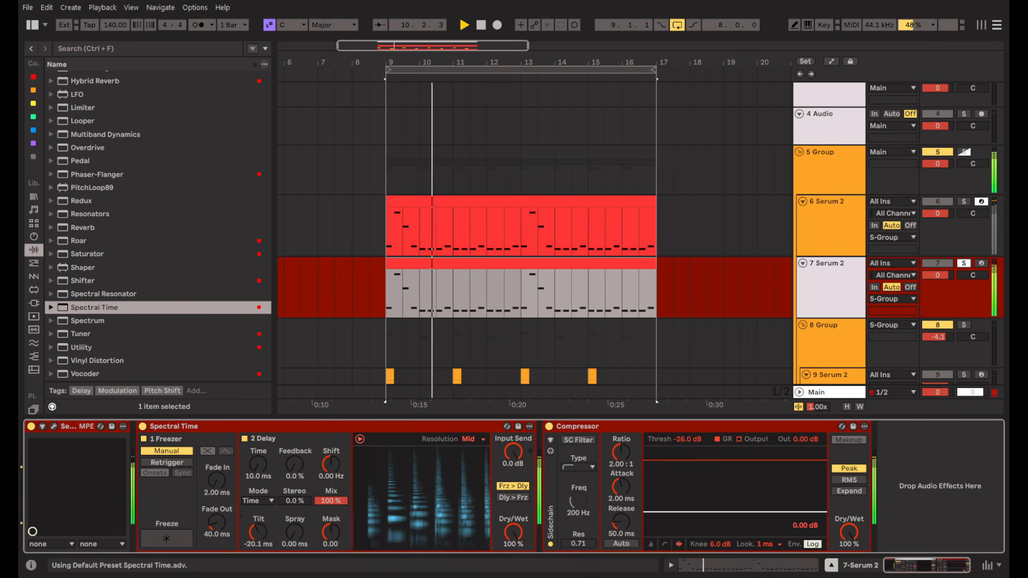
pyautogui.click(472, 439)
pyautogui.click(471, 450)
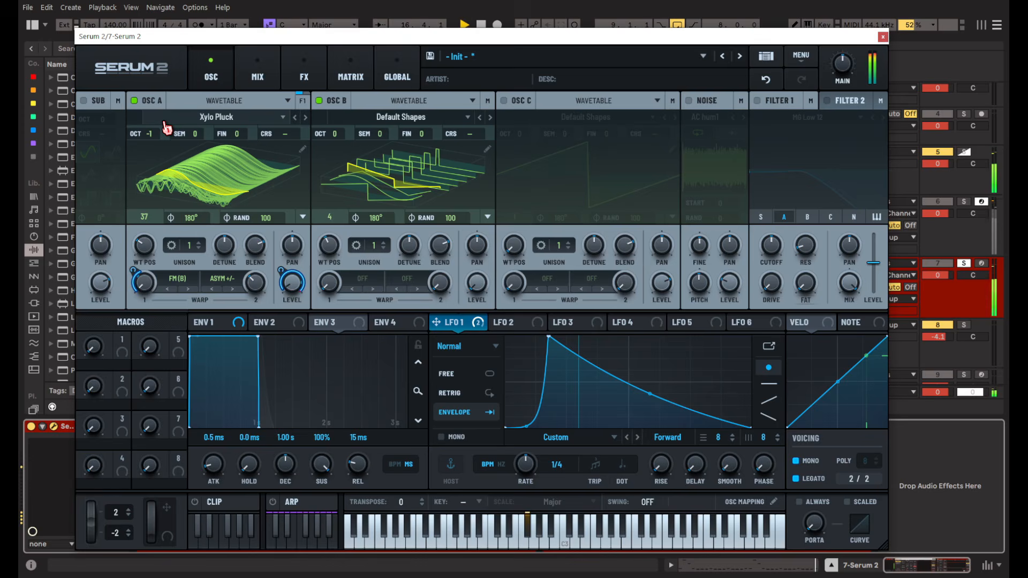
# Undo Osc A's wavetable change, and modulate Osc A's Asym +/- warp and Osc B's Sync warp with LFO 1.
pyautogui.hotkey('ctrl', 'z')
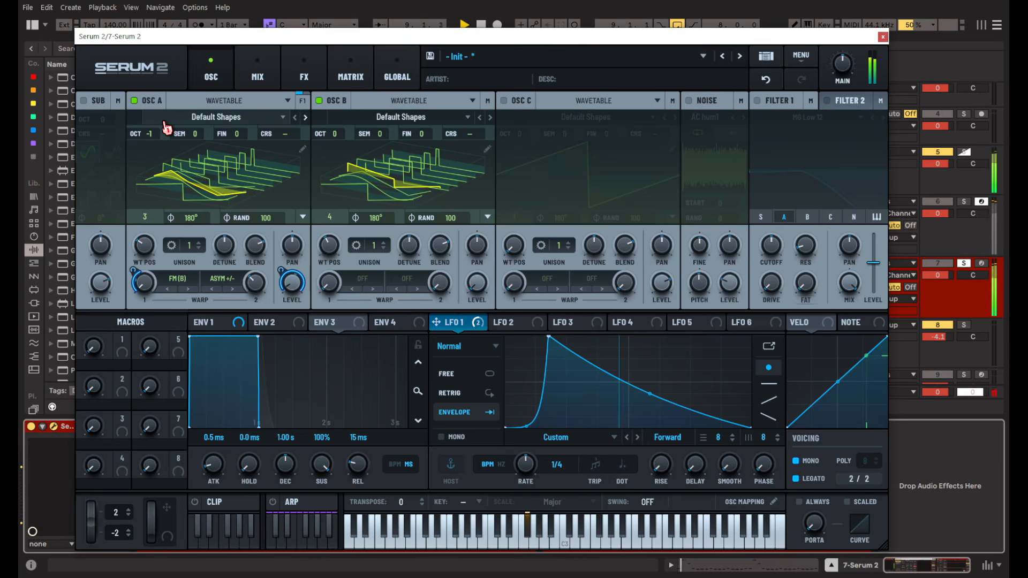
pyautogui.moveTo(266, 294); pyautogui.dragTo(266, 313)
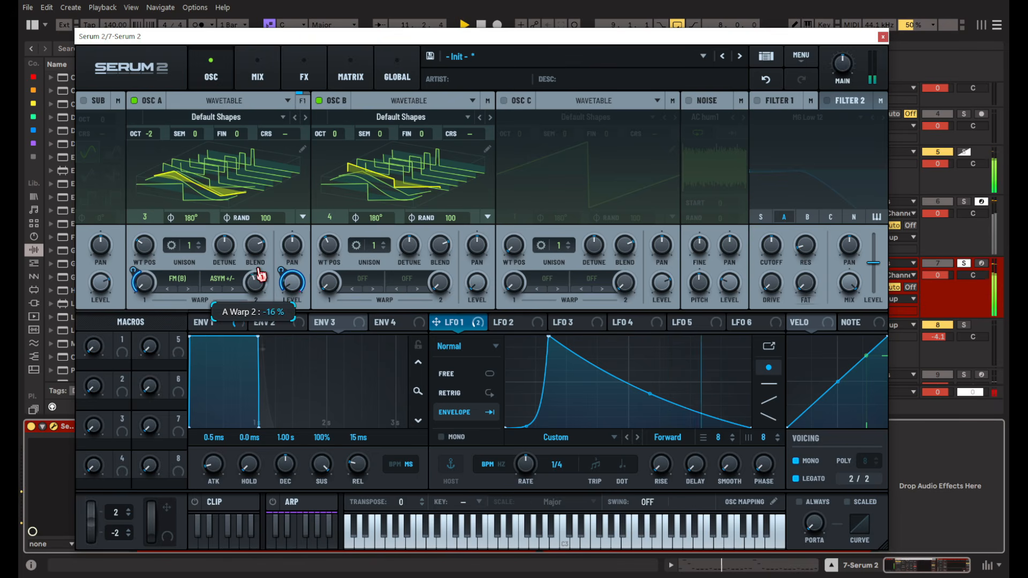
pyautogui.moveTo(259, 245); pyautogui.dragTo(257, 214)
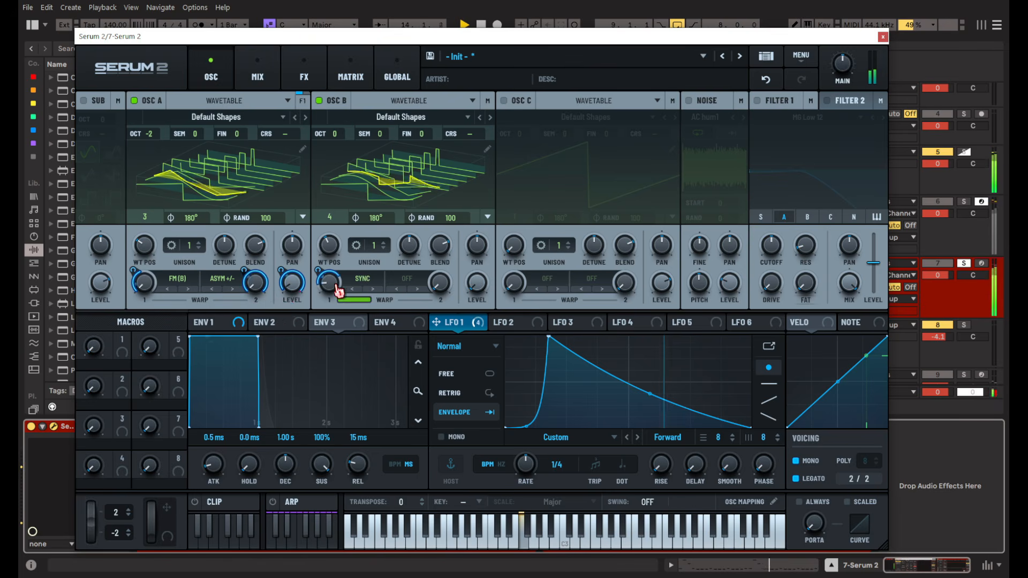
pyautogui.moveTo(336, 288); pyautogui.dragTo(337, 326)
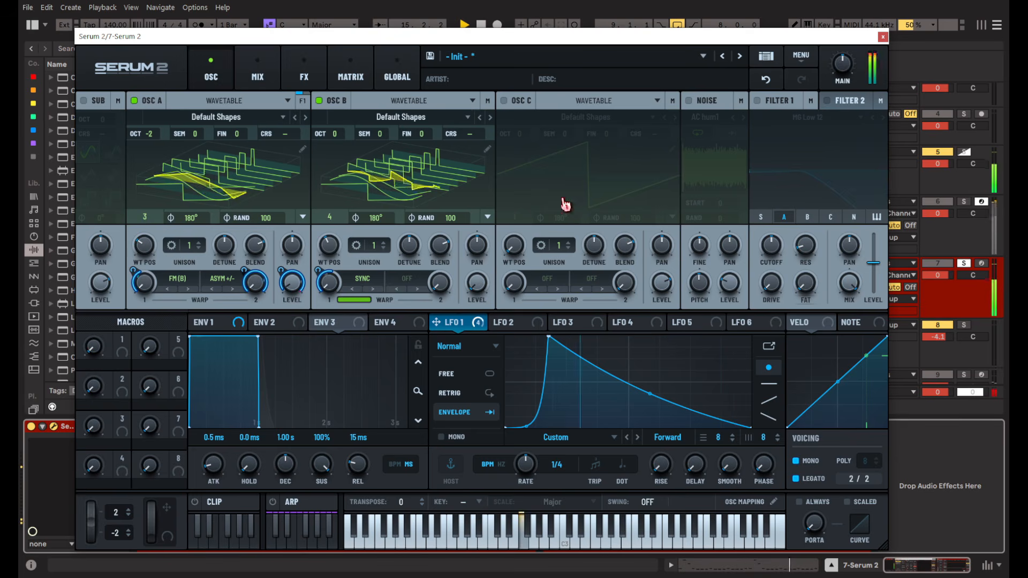
# Close the synth and set Spectral Time's tilt to 240 ms and its resolution to High.
pyautogui.click(883, 38)
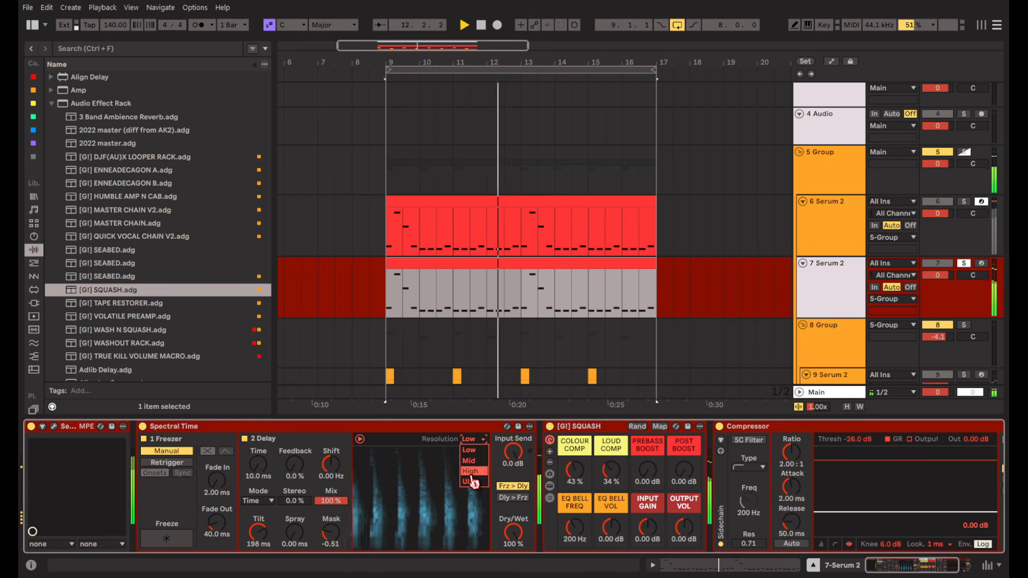
pyautogui.click(472, 476)
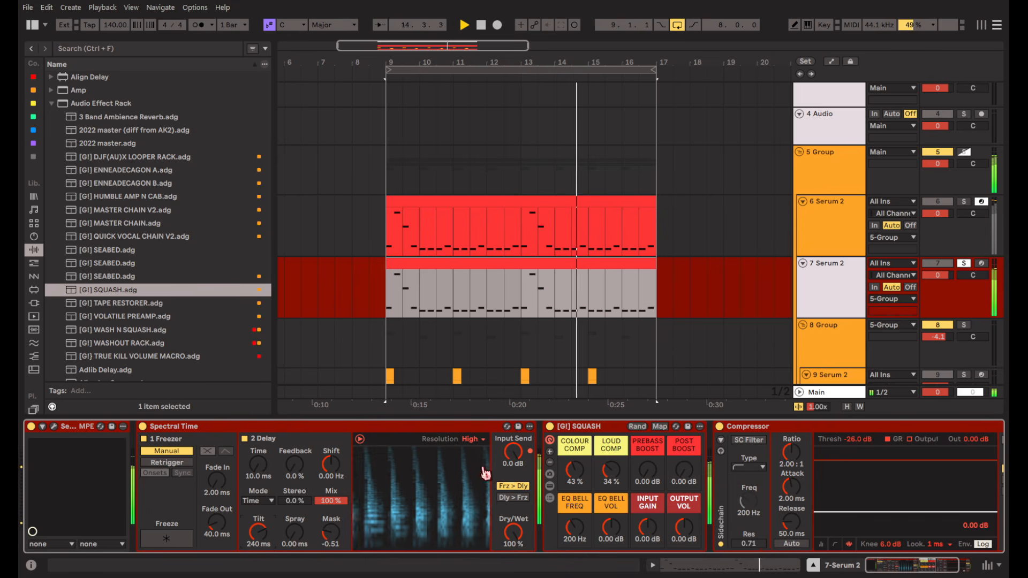
# Set SQUASH's Colour Comp to 48 %, Loud Comp to 29 % and Input Gain to 10.2 dB, and insert Multiband Dynamics before it.
pyautogui.click(54, 104)
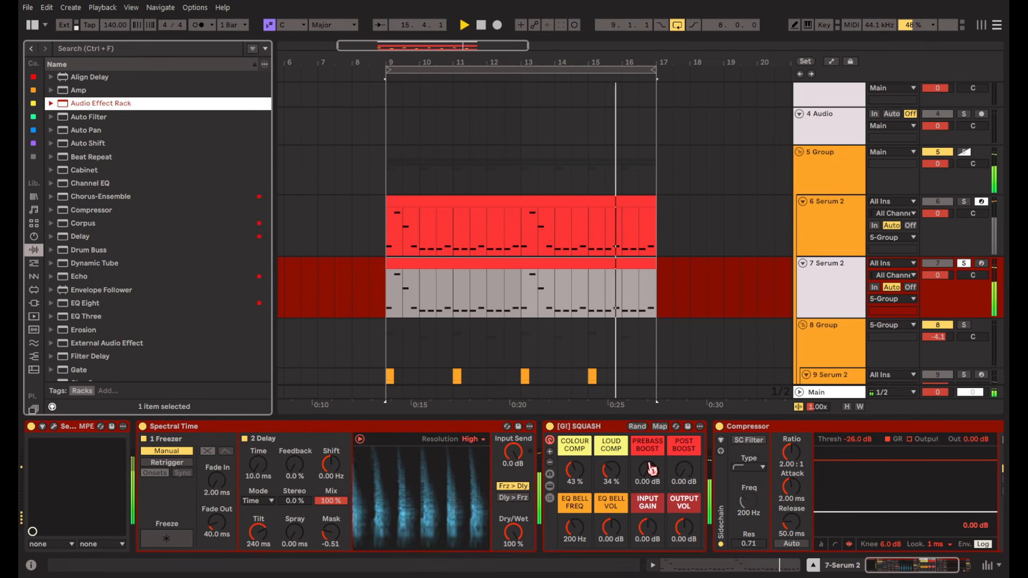
pyautogui.click(626, 481)
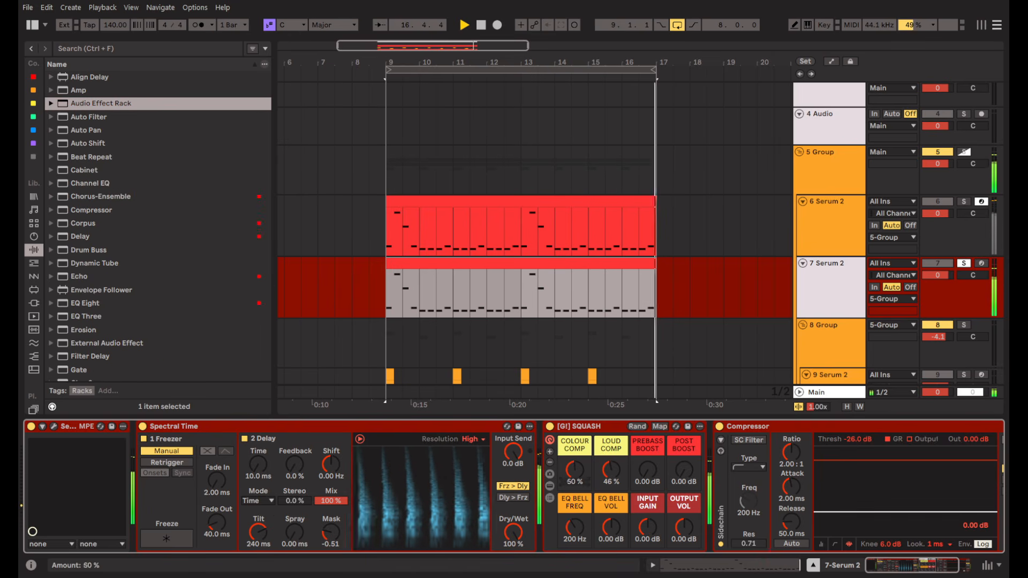
pyautogui.moveTo(611, 470); pyautogui.dragTo(611, 487)
pyautogui.moveTo(648, 527); pyautogui.dragTo(647, 523)
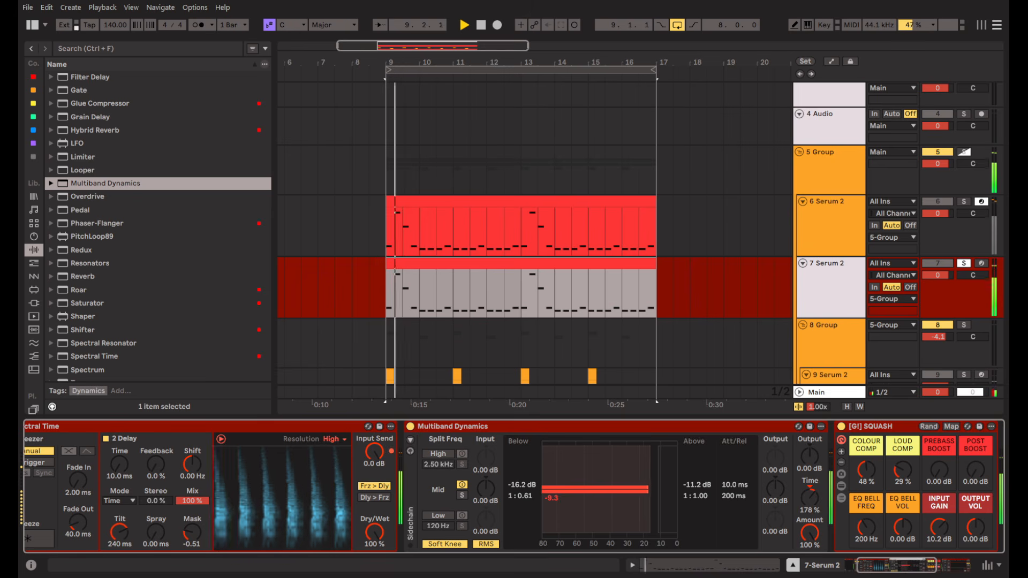
# Unsolo track 7 to hear it in the full mix, and stop playback.
pyautogui.click(964, 263)
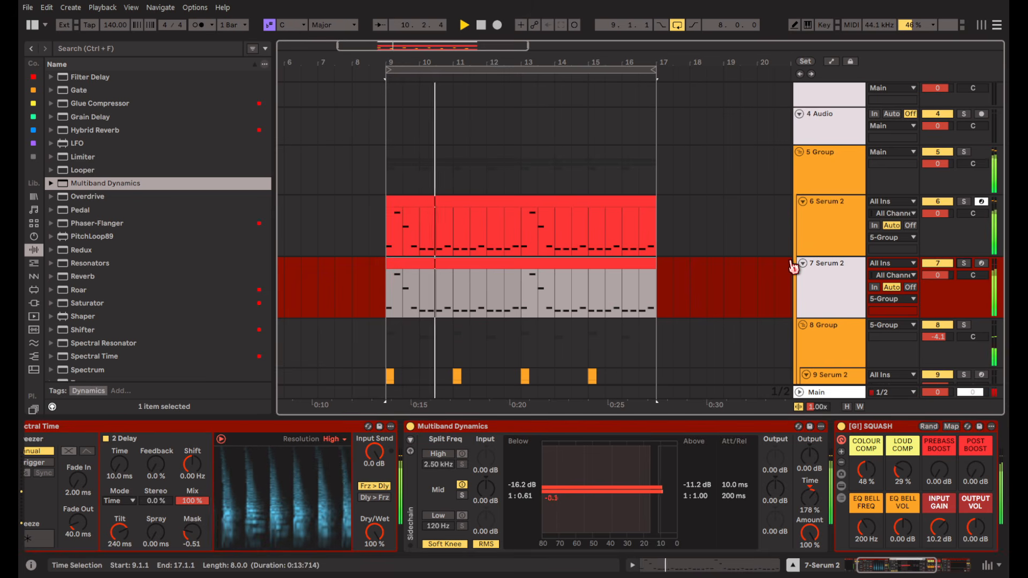
pyautogui.press('space')
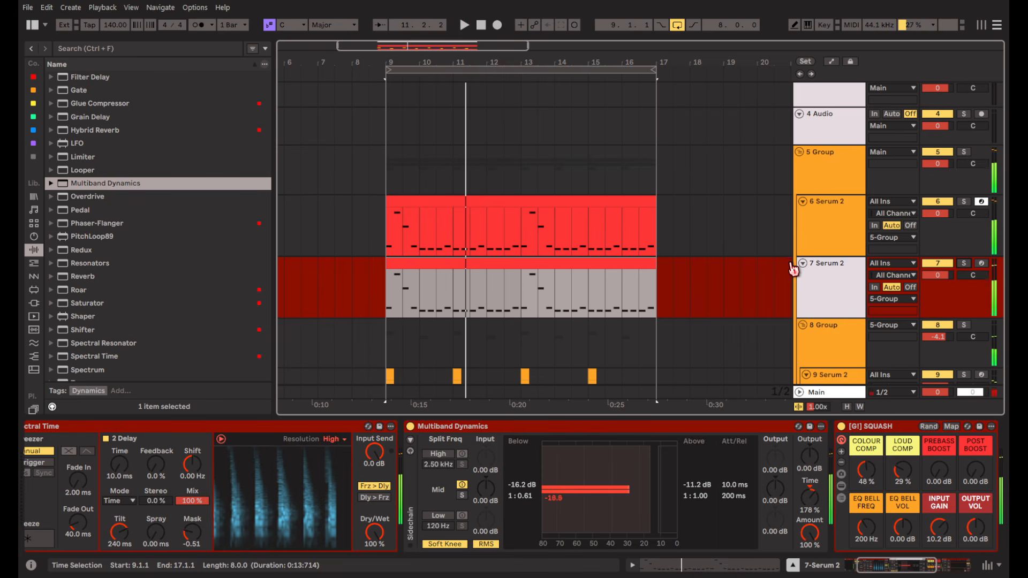
# Insert a Delay directly before Spectral Time on track 7.
pyautogui.hscroll(-2, 496, 498)
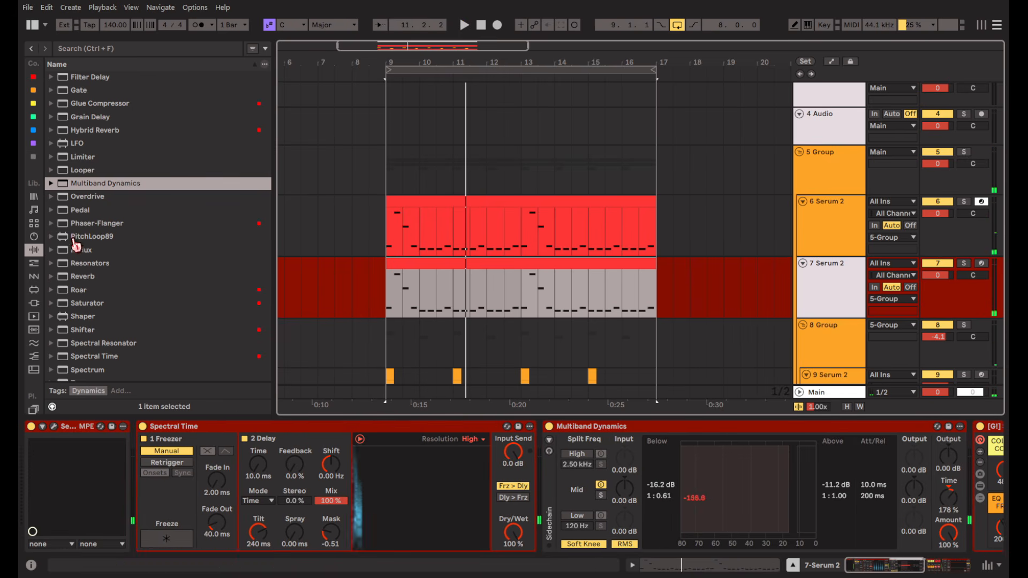
pyautogui.scroll(6, 122, 198)
pyautogui.click(81, 193)
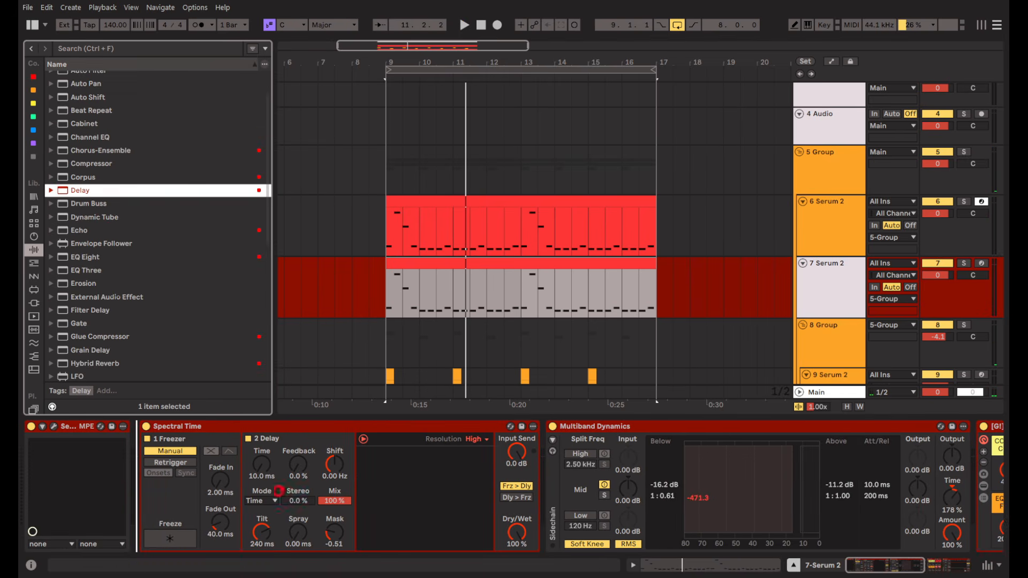
pyautogui.moveTo(279, 491); pyautogui.dragTo(203, 489)
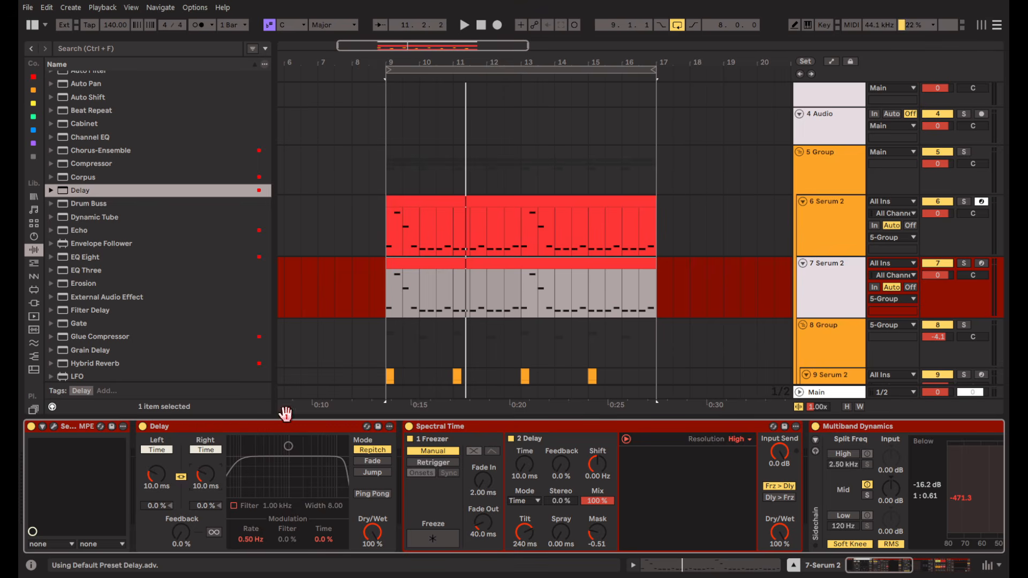
# Select the track 7 clip and play the loop with all tracks to check the new layer.
pyautogui.click(833, 230)
pyautogui.click(437, 274)
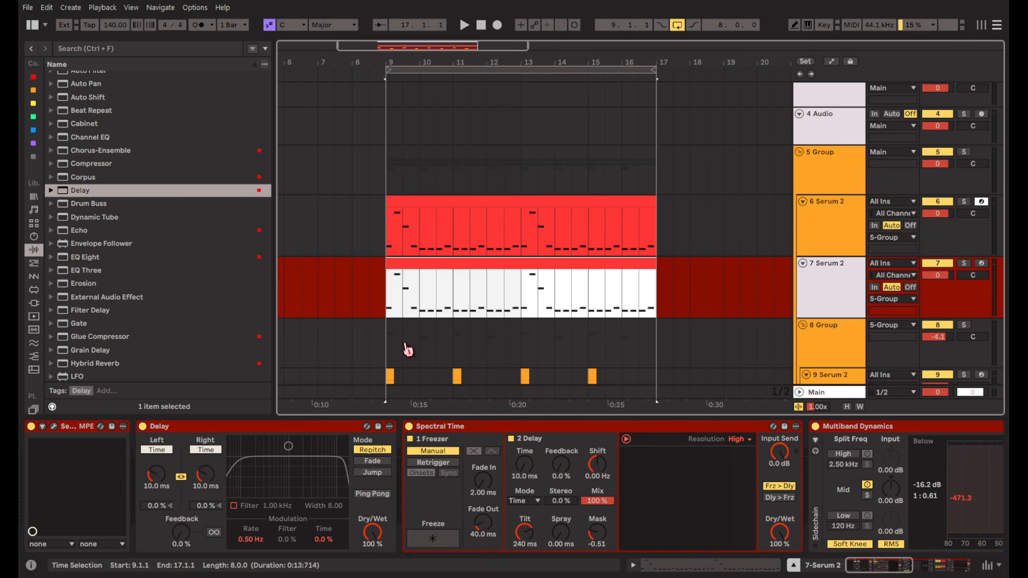
pyautogui.press('space')
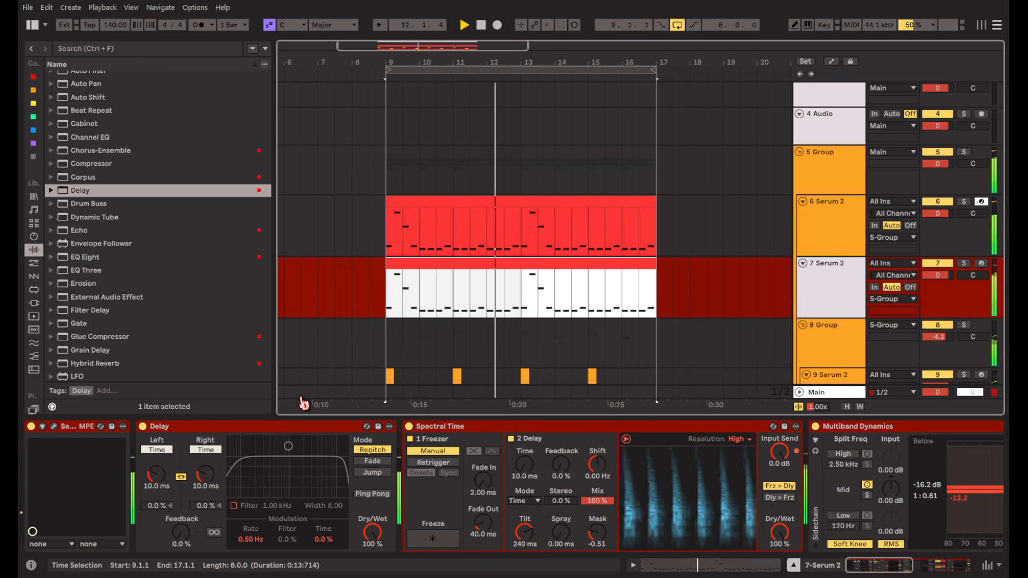
# Solo track 7 and insert EQ Eight between SQUASH and the Compressor, with the loop playing.
pyautogui.click(826, 303)
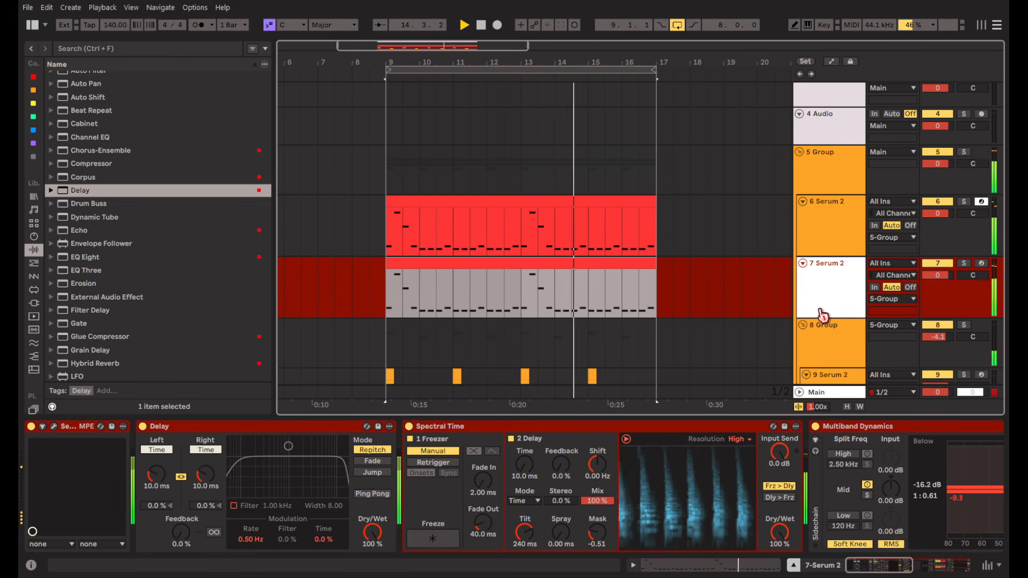
pyautogui.click(921, 565)
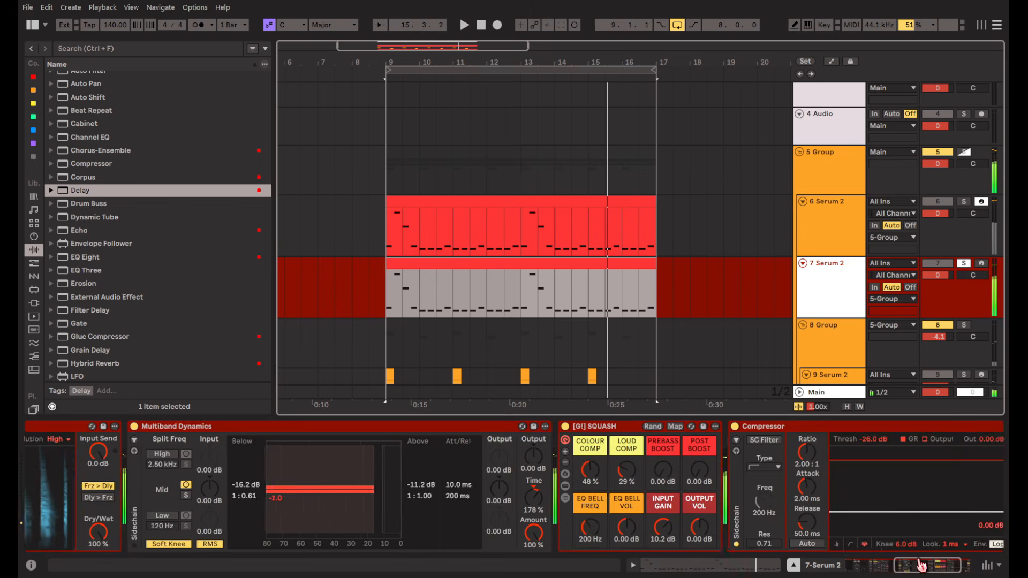
pyautogui.moveTo(921, 565); pyautogui.dragTo(908, 565)
pyautogui.moveTo(86, 257); pyautogui.dragTo(895, 525)
pyautogui.press('space')
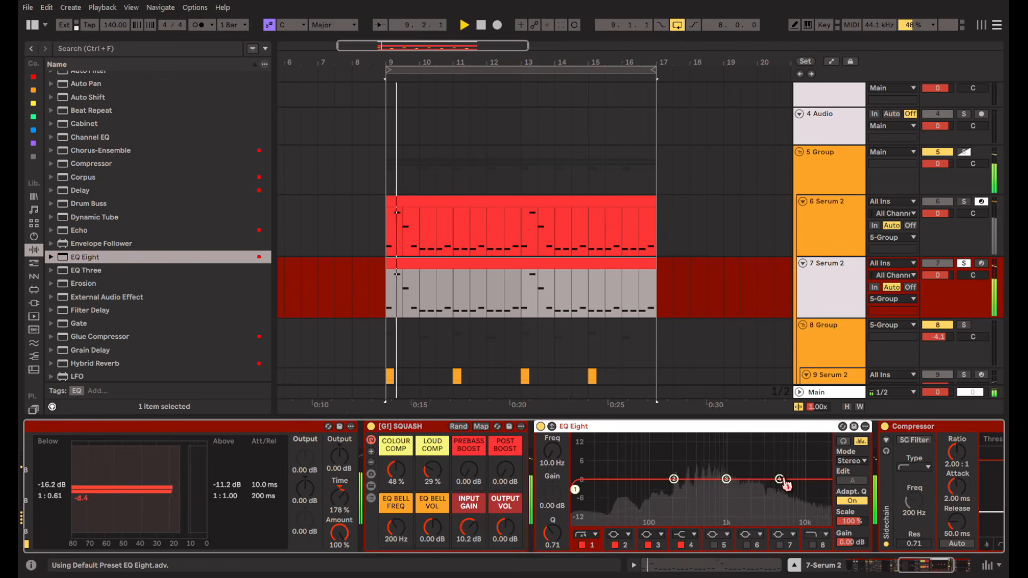
# Boost EQ Eight's band 4 by 8.80 dB at 3.91 kHz with a Q of 0.28.
pyautogui.moveTo(776, 477); pyautogui.dragTo(760, 463)
pyautogui.moveTo(553, 533); pyautogui.dragTo(552, 549)
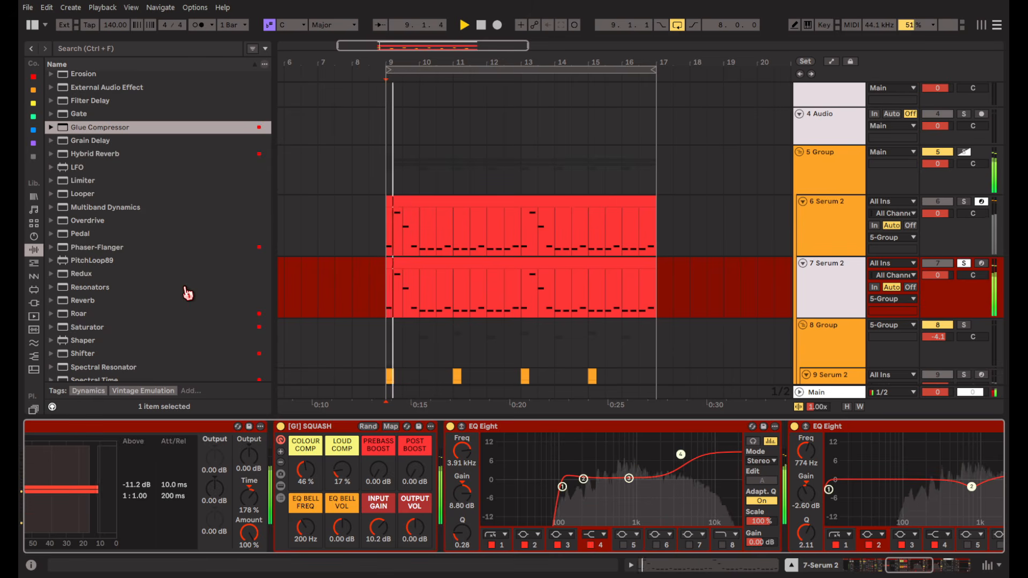
# Insert Corpus between SQUASH and the first EQ Eight, and set its resonator type to Pipe.
pyautogui.scroll(5, 184, 292)
pyautogui.moveTo(80, 223); pyautogui.dragTo(554, 498)
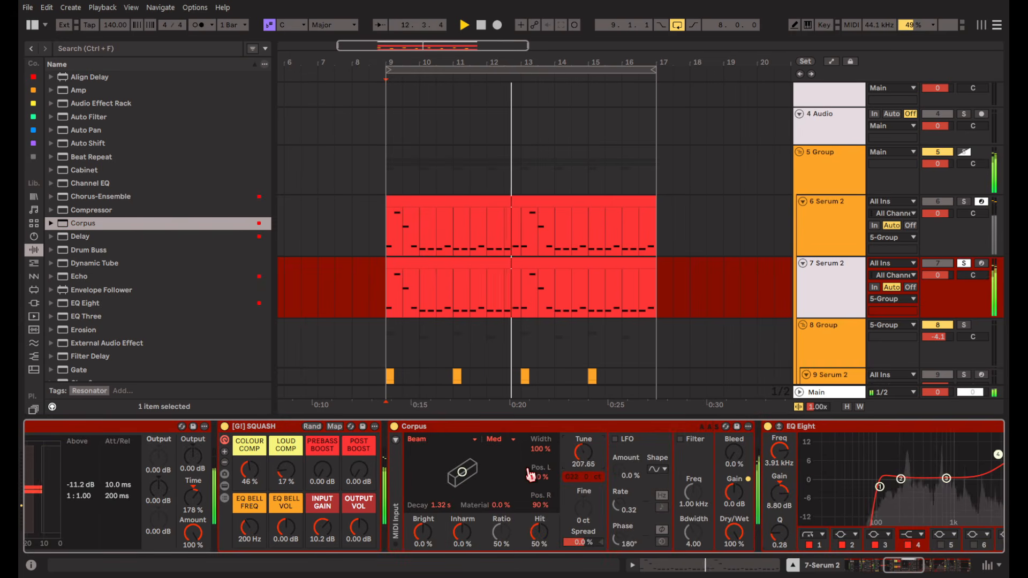
pyautogui.click(447, 444)
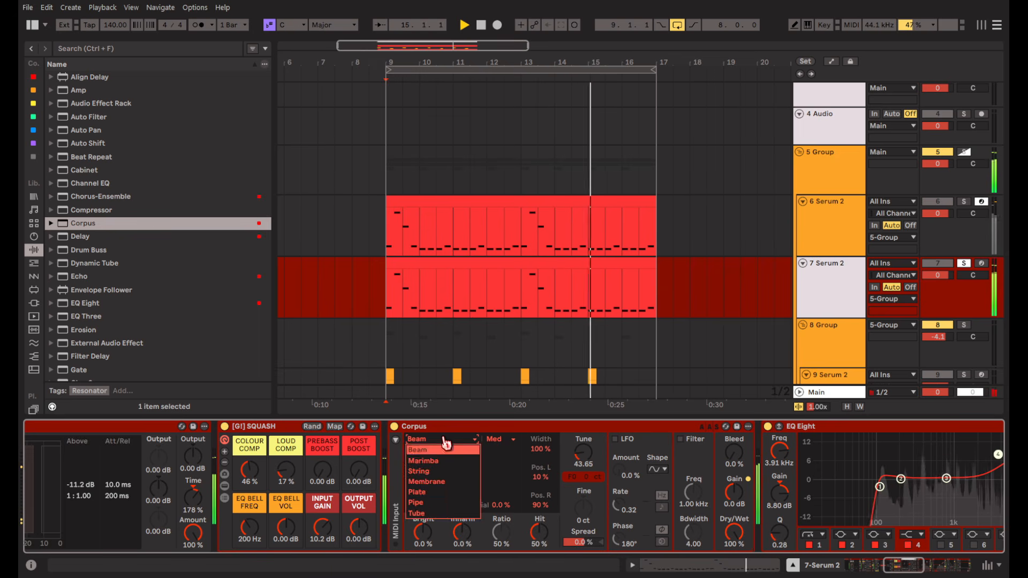
pyautogui.click(450, 506)
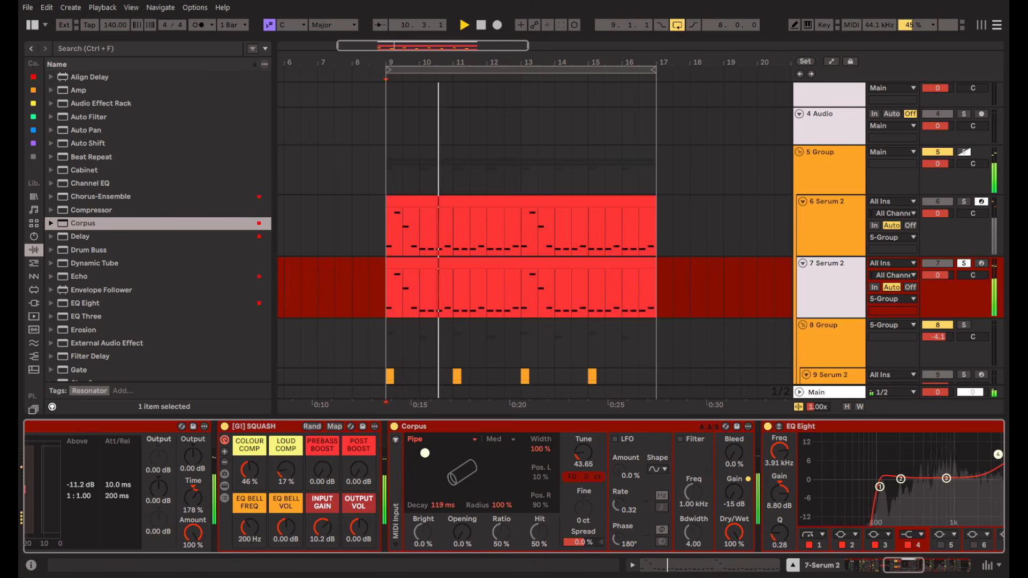
# Set the resonator type of track 7's Corpus to Tube, tune it to 21.83 Hz and toggle the device for comparison.
pyautogui.click(447, 440)
pyautogui.click(432, 522)
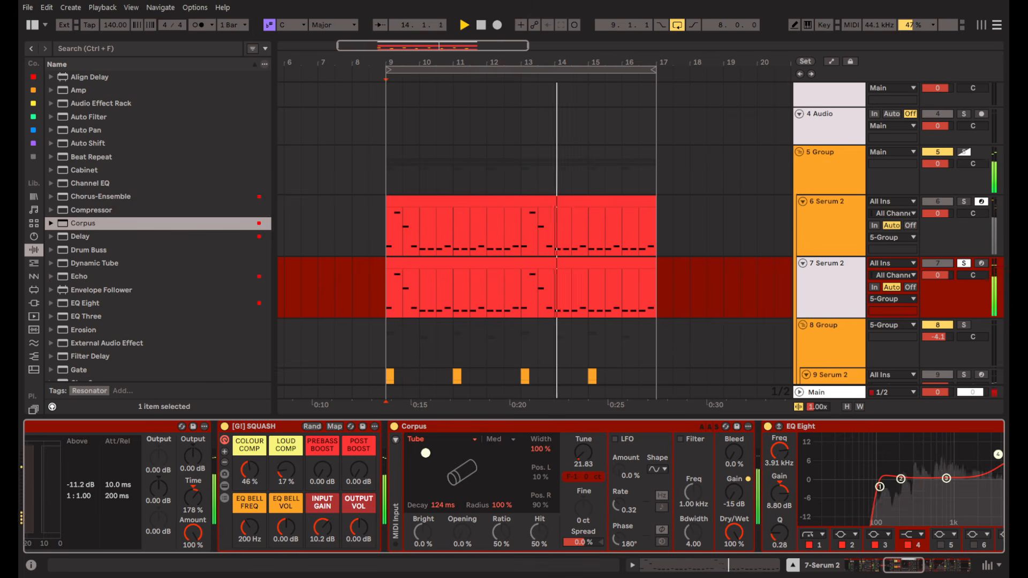
pyautogui.click(395, 426)
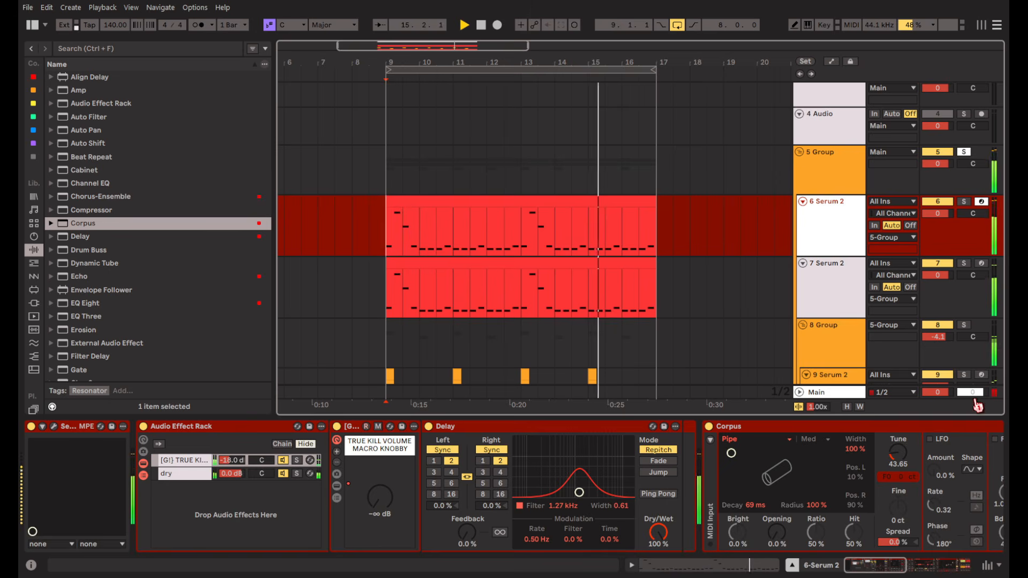
# Listen to track 6 on its own, then switch it off to hear track 7 in the full mix.
pyautogui.press('s')
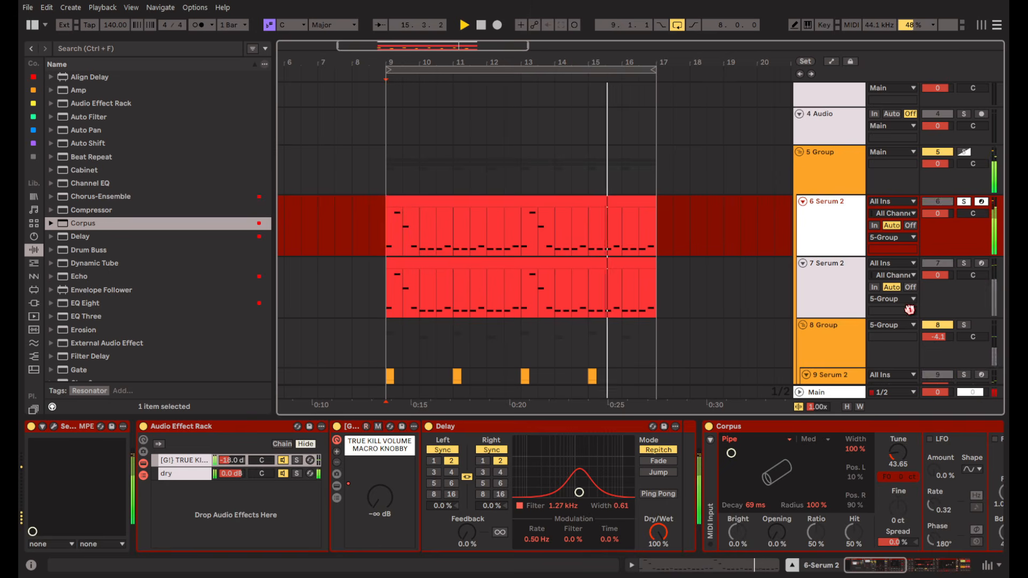
pyautogui.press('s')
pyautogui.press('Up')
pyautogui.click(941, 202)
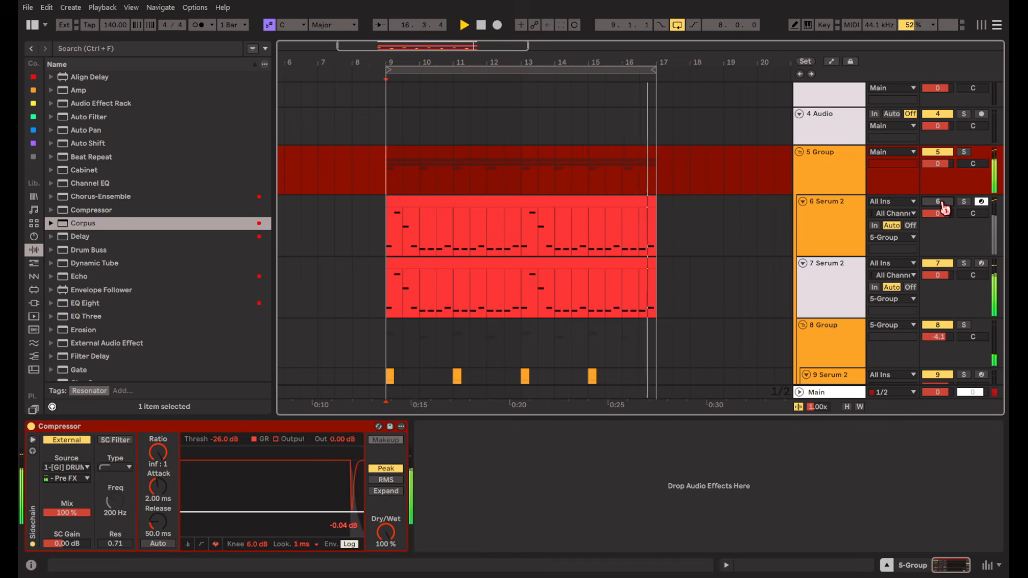
# Remove the Delay ahead of Spectral Time on track 7 and play the track soloed.
pyautogui.click(822, 291)
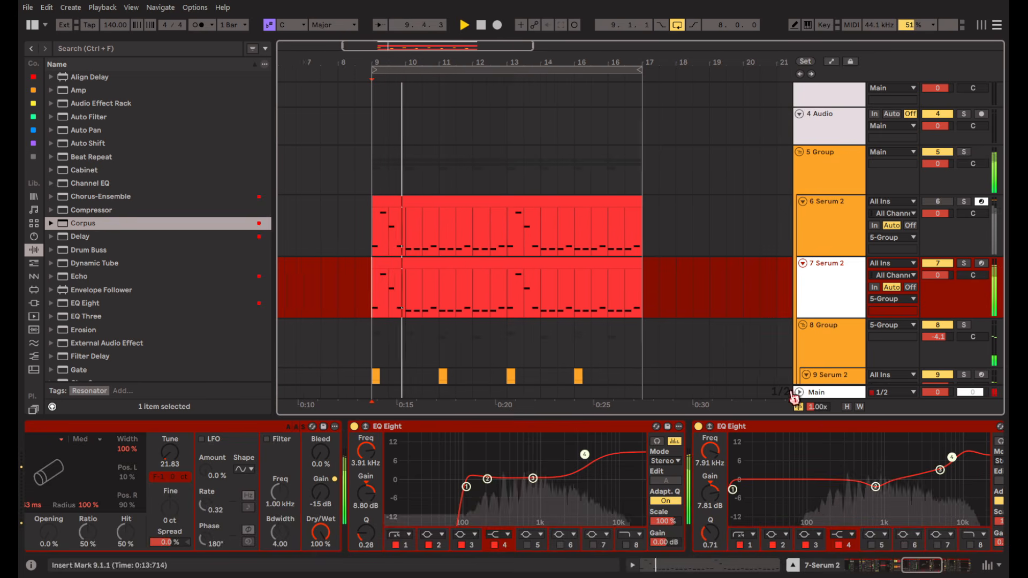
pyautogui.click(848, 572)
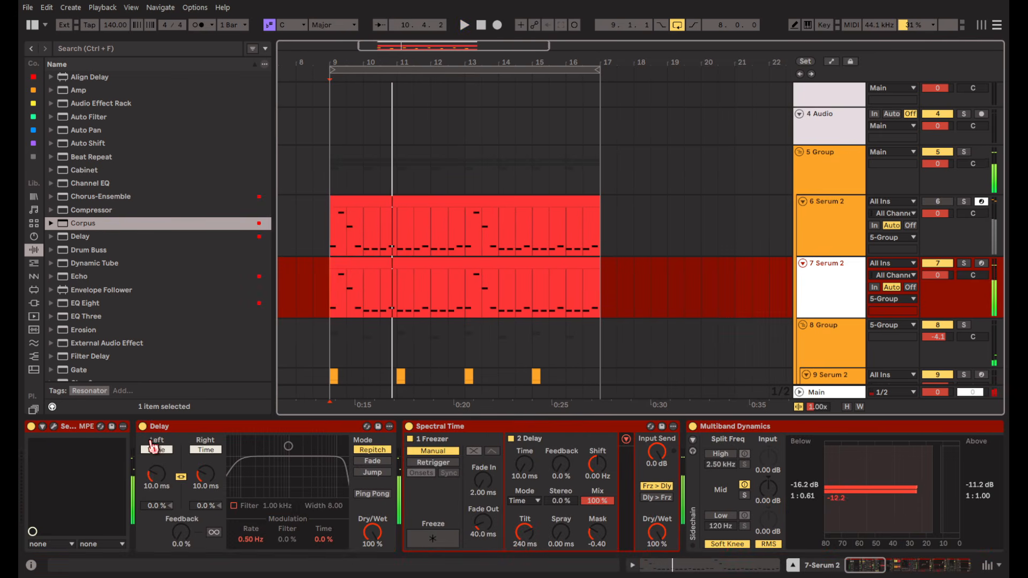
pyautogui.click(170, 429)
pyautogui.press('space')
pyautogui.click(171, 428)
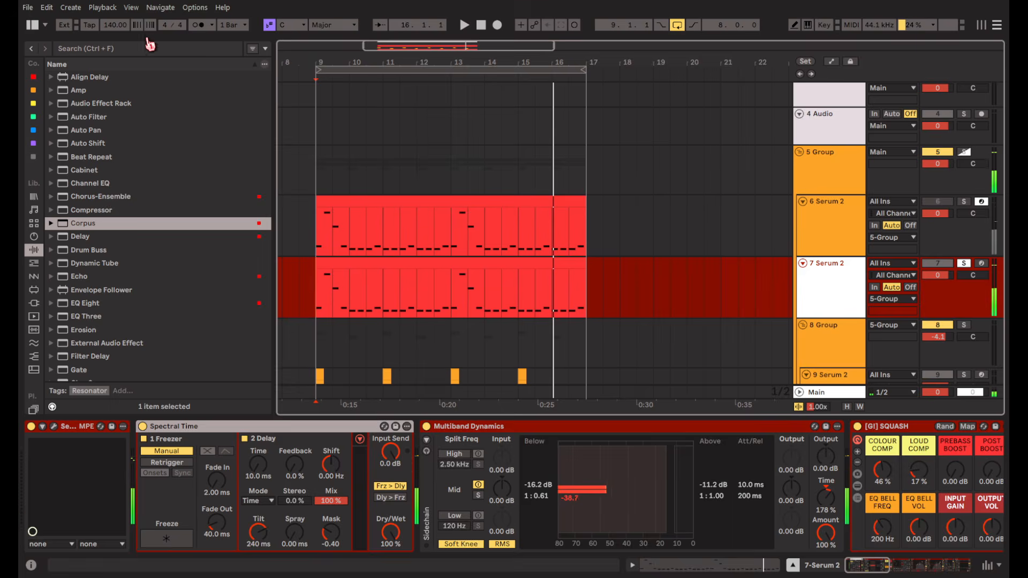
# Show the track options in the arrangement, set track 7's track delay to -30 ms and start playback.
pyautogui.click(164, 8)
pyautogui.moveTo(244, 423)
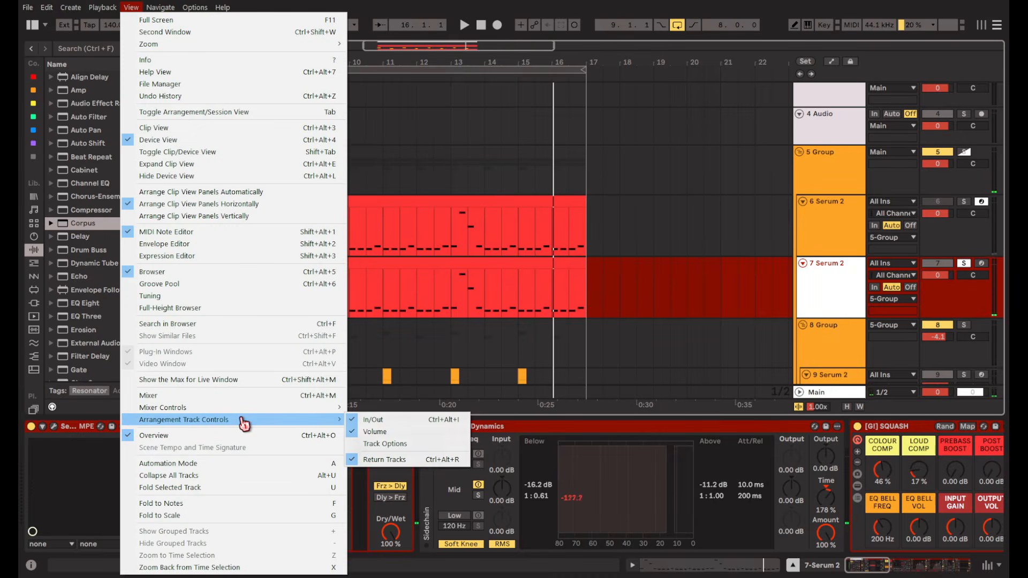
pyautogui.click(407, 444)
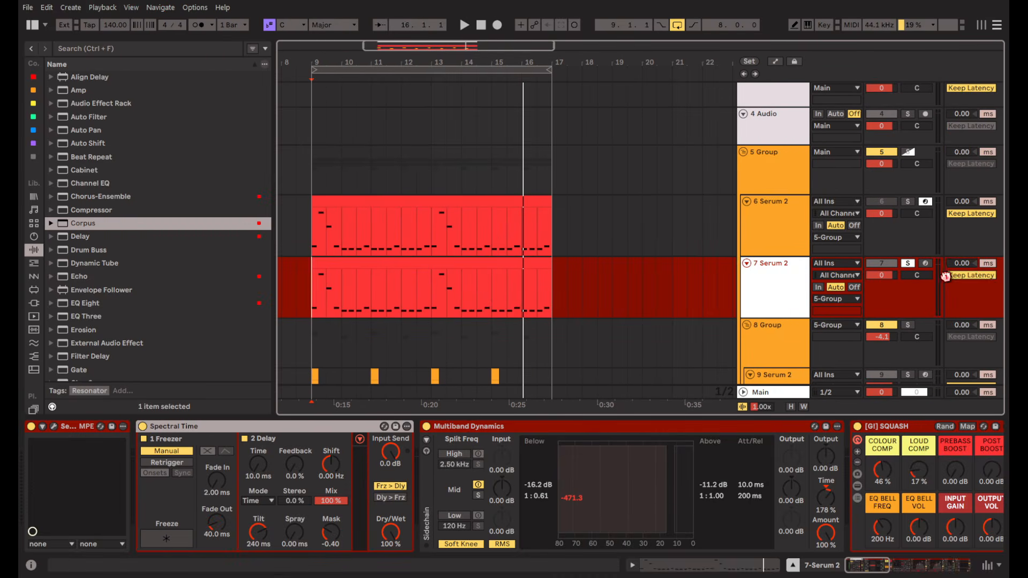
pyautogui.click(964, 275)
pyautogui.click(963, 256)
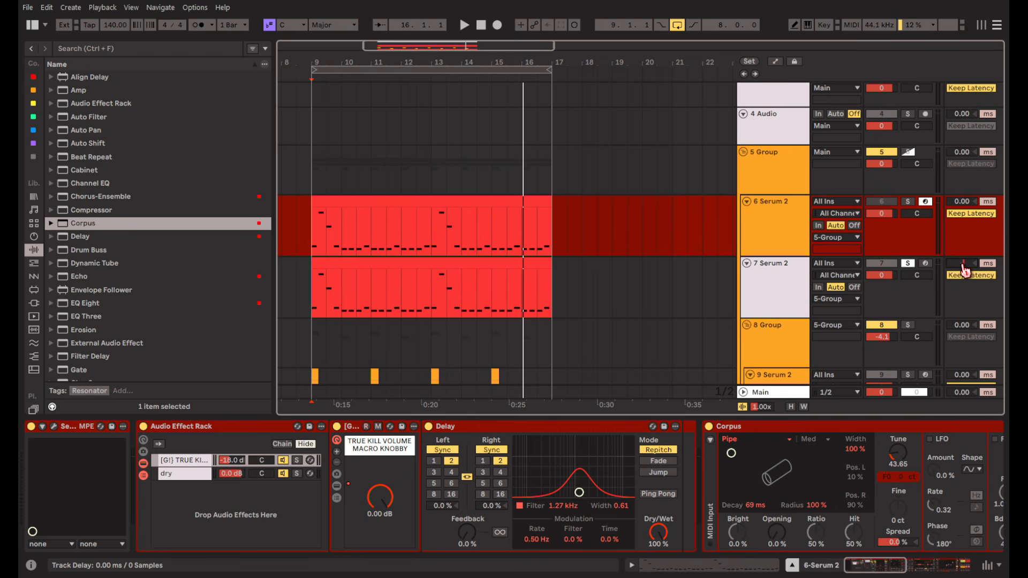
pyautogui.press('space')
pyautogui.scroll(2, 753, 223)
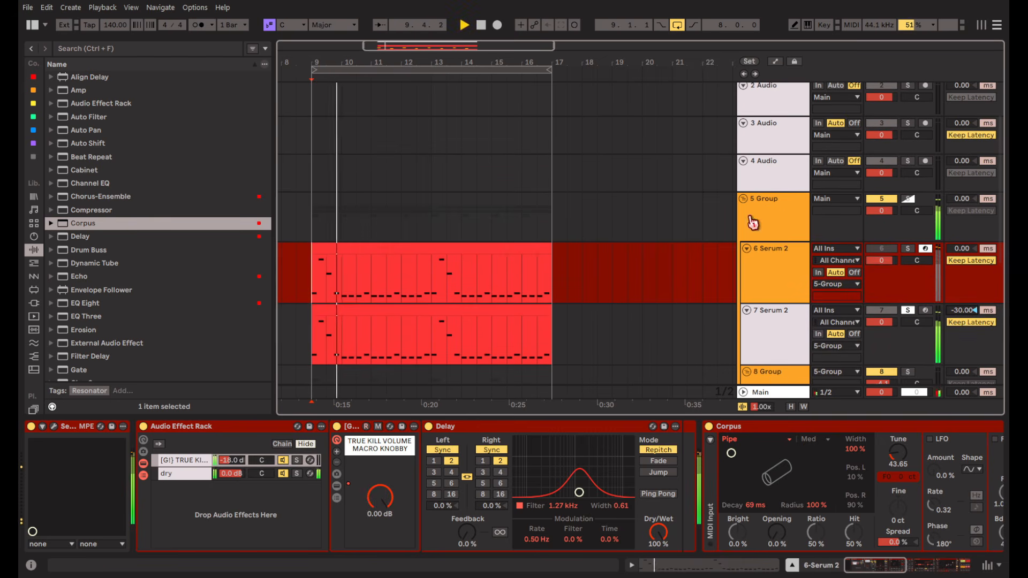
# Solo the 5 Group, set track 7's track delay to -60 ms and check it in the full mix.
pyautogui.click(782, 238)
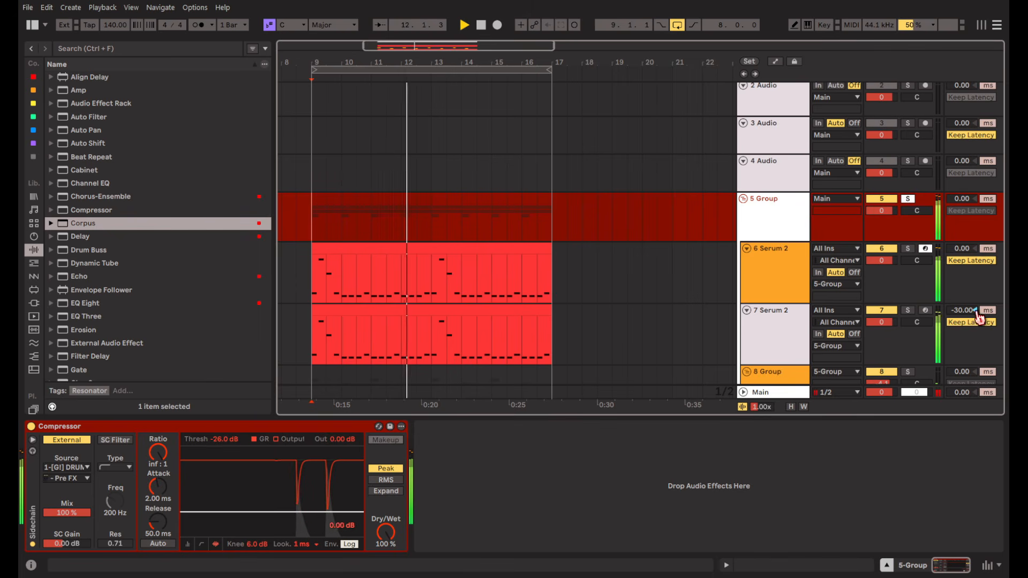
pyautogui.moveTo(980, 318)
pyautogui.mouseDown()
pyautogui.moveTo(964, 330)
pyautogui.moveTo(965, 314)
pyautogui.mouseUp()
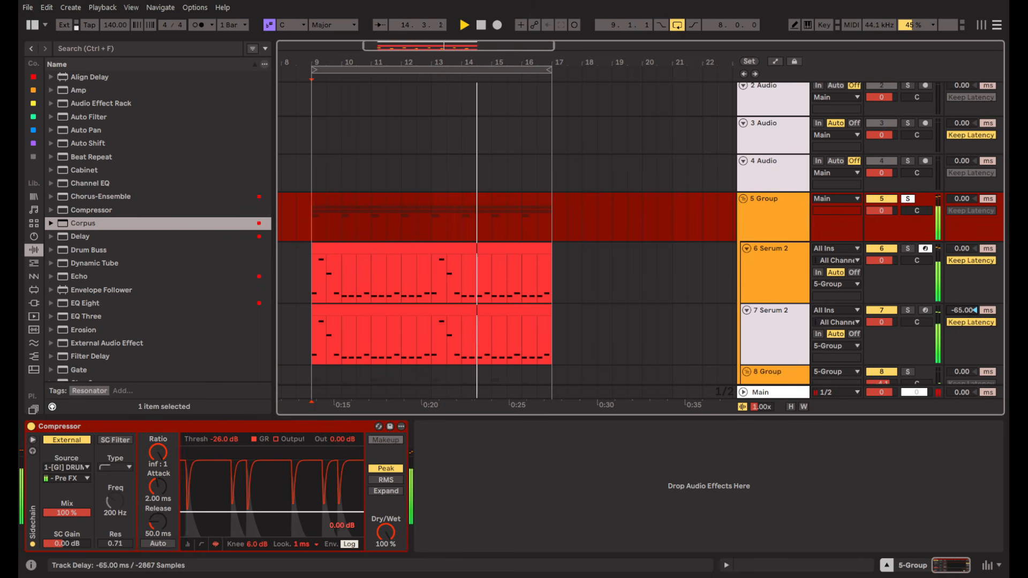
pyautogui.write('-')
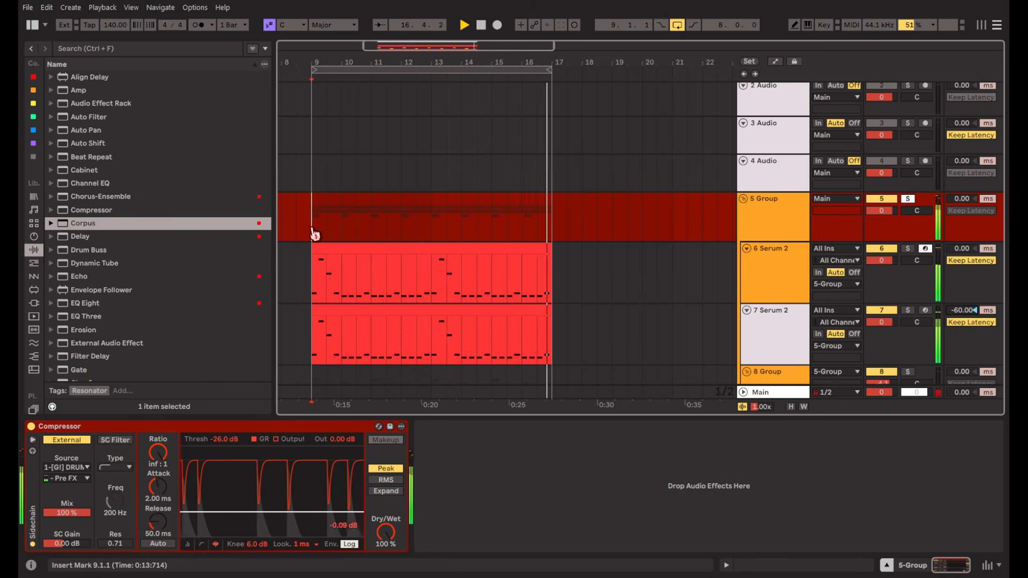
pyautogui.scroll(-3, 314, 233)
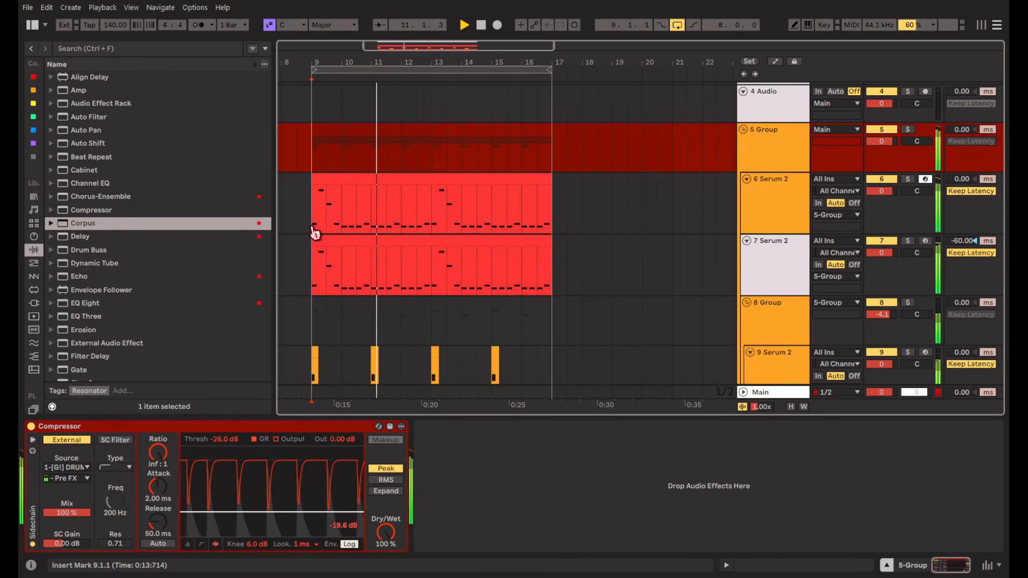
# Solo track 7, then enable band 5 and adjust the curve in the EQ Eight before its Glue Compressor.
pyautogui.click(783, 275)
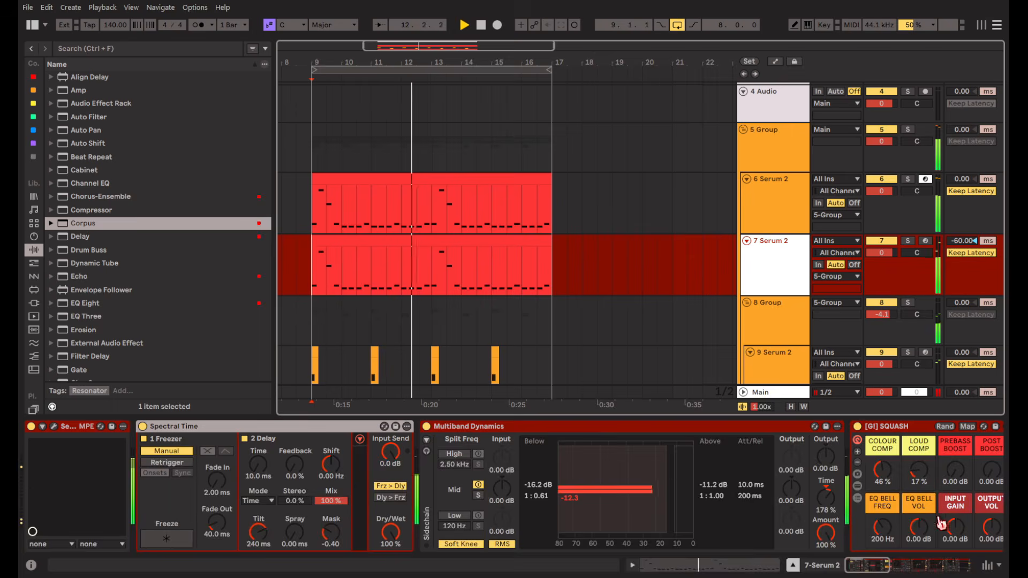
pyautogui.moveTo(900, 566); pyautogui.dragTo(944, 566)
pyautogui.press('s')
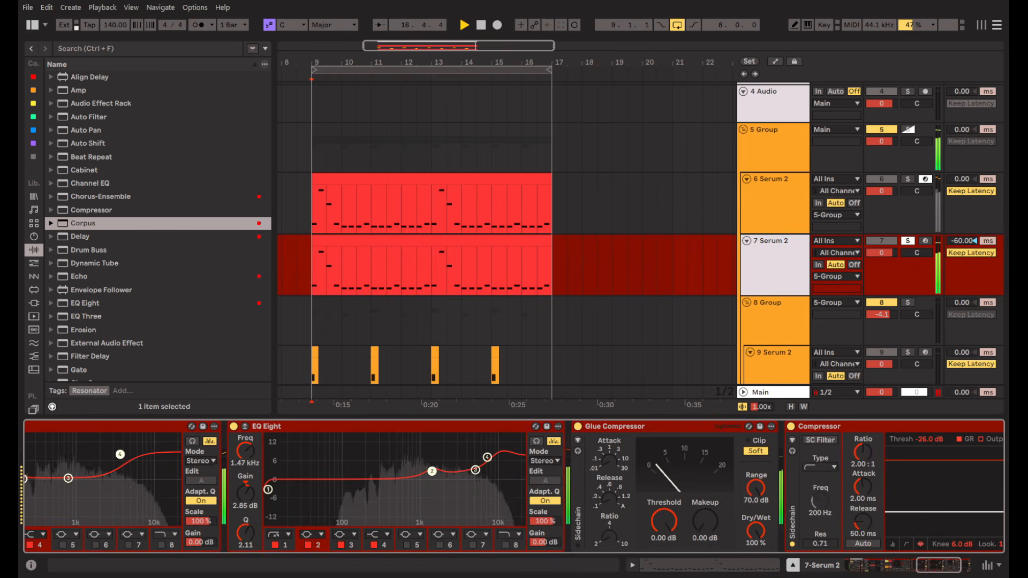
pyautogui.click(407, 545)
pyautogui.moveTo(344, 485); pyautogui.dragTo(397, 477)
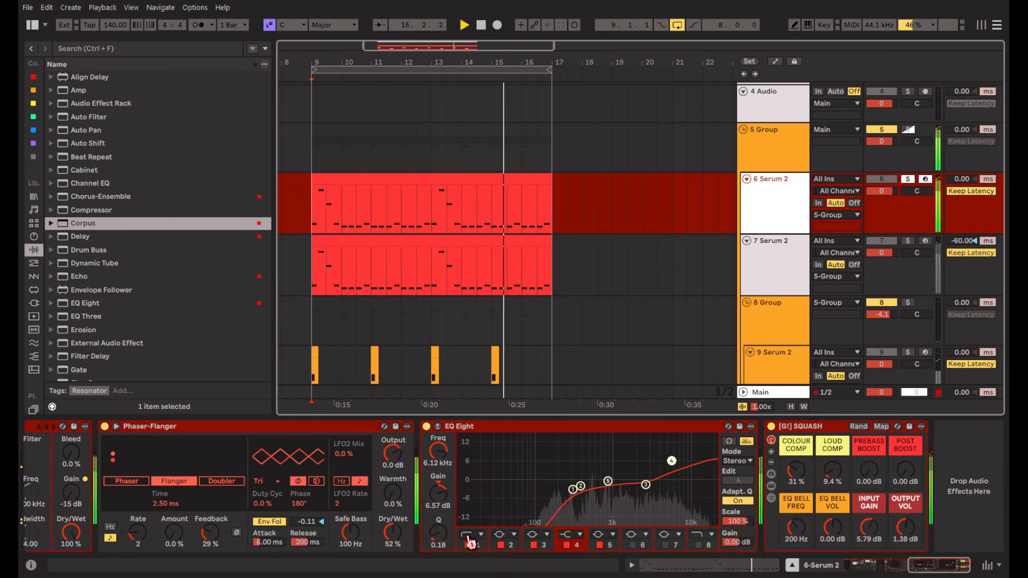
# On soloed track 6, set Phaser-Flanger to 5.10 ms with 46% feedback and EQ Eight's band 4 to 3.10 dB at 8.08 kHz.
pyautogui.moveTo(968, 566); pyautogui.dragTo(963, 566)
pyautogui.click(472, 538)
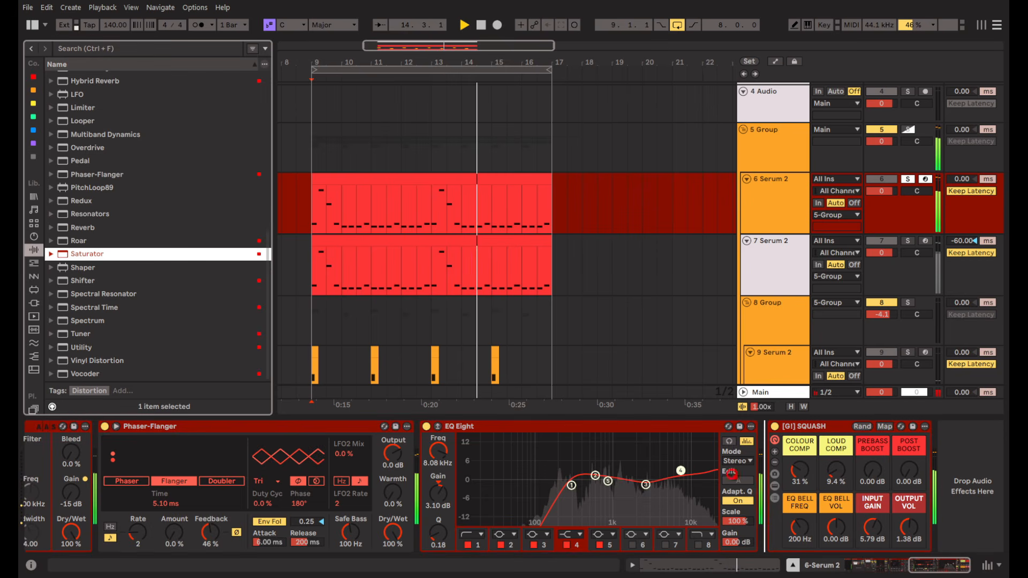
# Insert Saturator between EQ Eight and SQUASH with 14 dB drive and -9.4 dB output, and switch SQUASH back on.
pyautogui.press('Return')
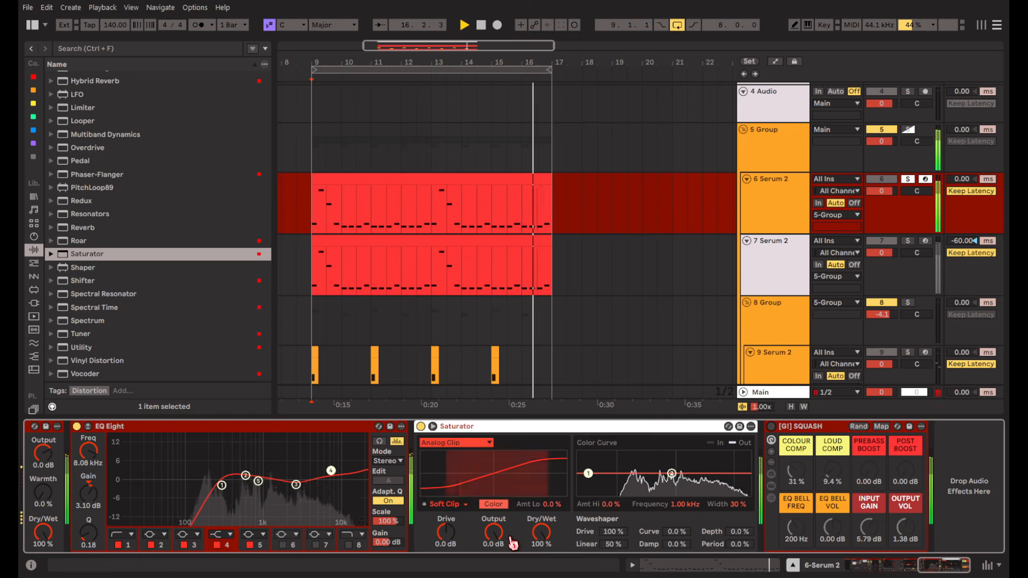
pyautogui.moveTo(493, 533); pyautogui.dragTo(446, 511)
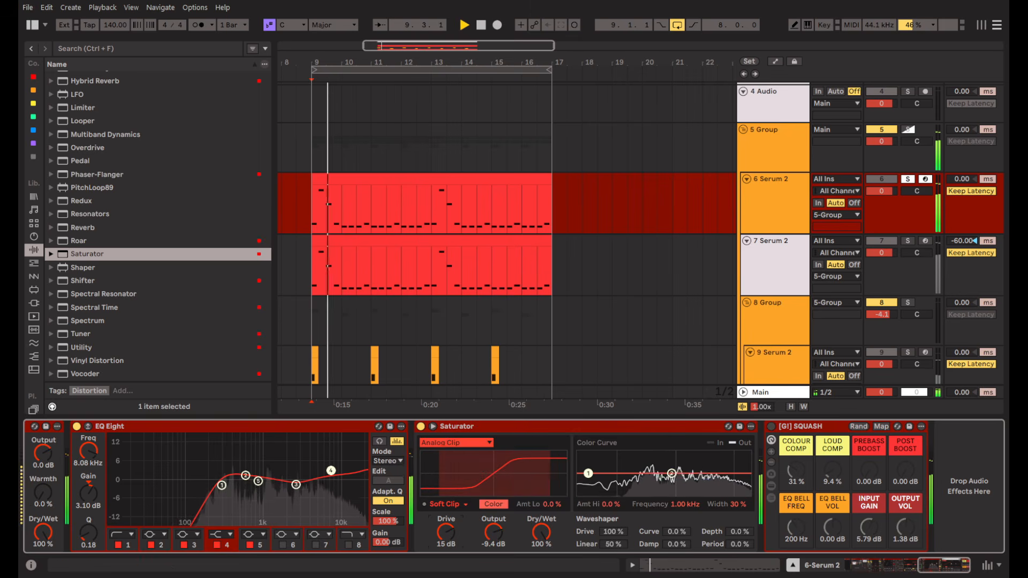
pyautogui.click(771, 427)
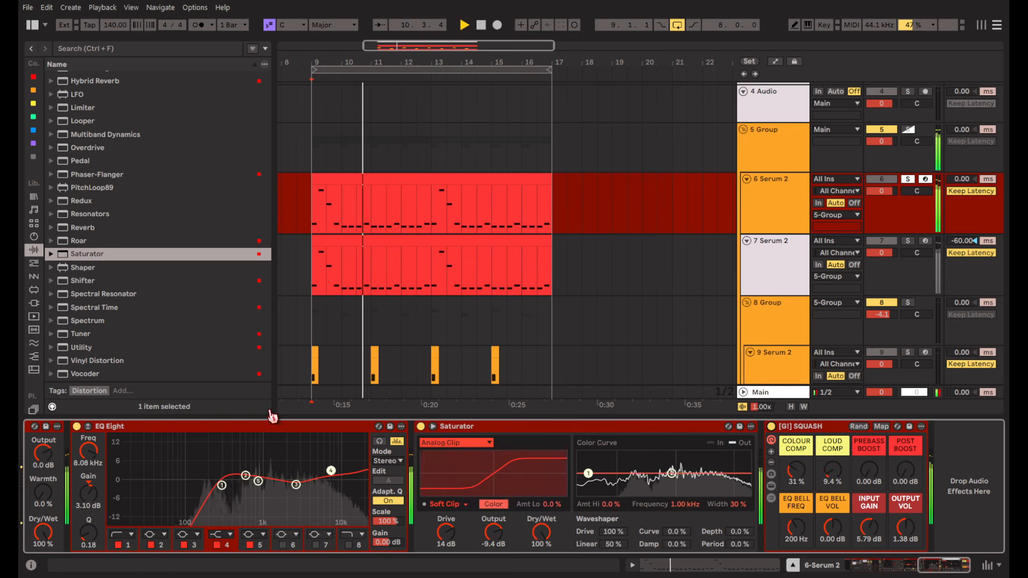
# Insert EQ Eight after SQUASH on track 6 and set band 1's low cut to 121 Hz with a Q of 0.61.
pyautogui.scroll(4, 142, 298)
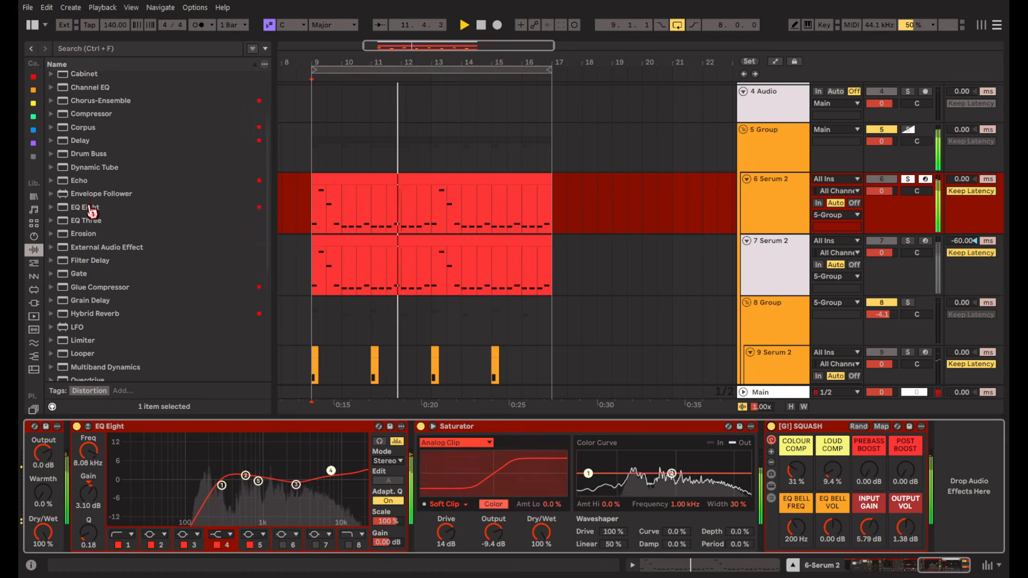
pyautogui.moveTo(91, 208); pyautogui.dragTo(851, 514)
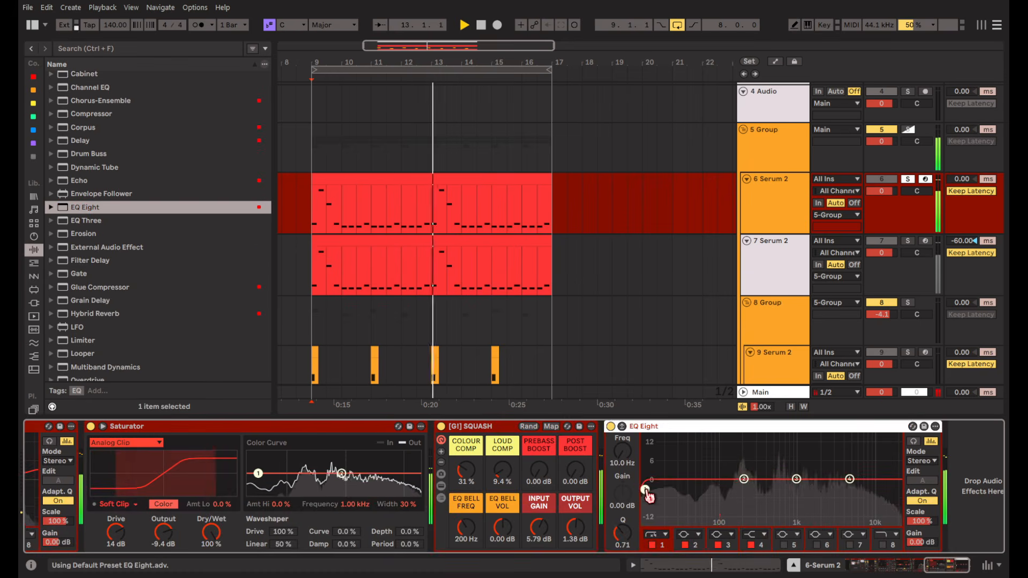
pyautogui.scroll(1, 258, 508)
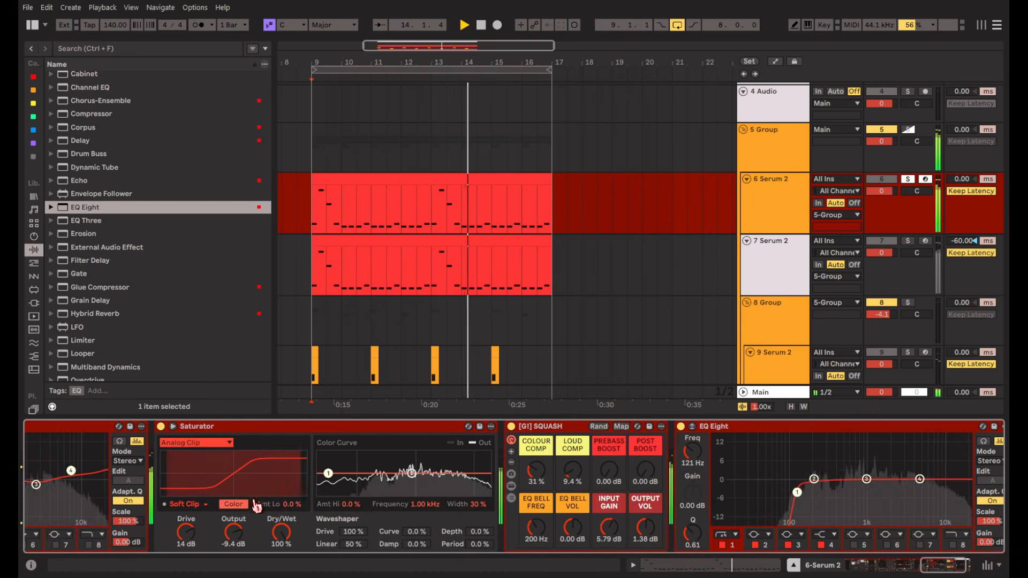
# Against the full mix, set track 6's last EQ Eight to cut below 290 Hz, boost near 344 Hz and add 2.36 dB at 8.61 kHz.
pyautogui.click(787, 155)
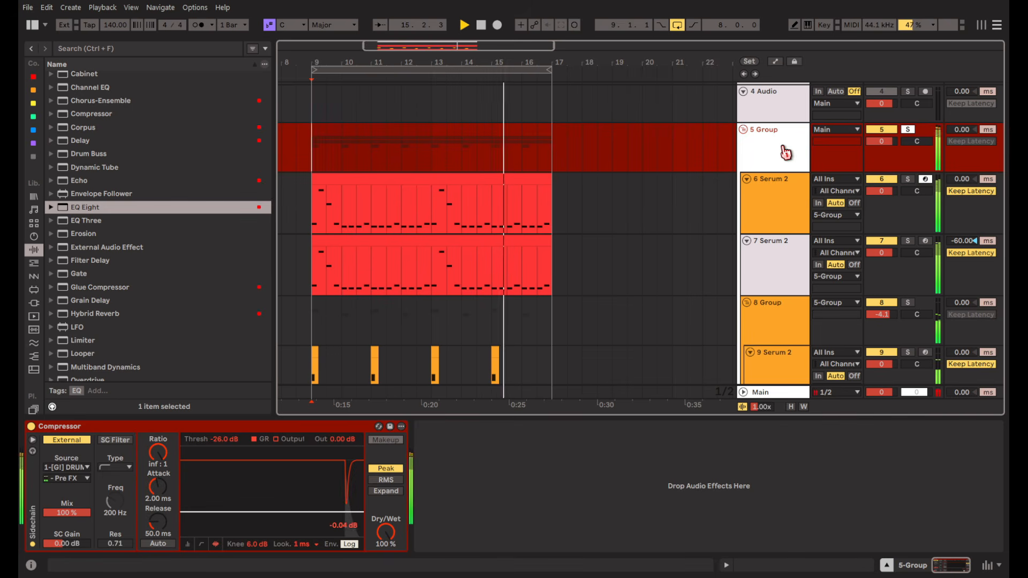
pyautogui.click(783, 220)
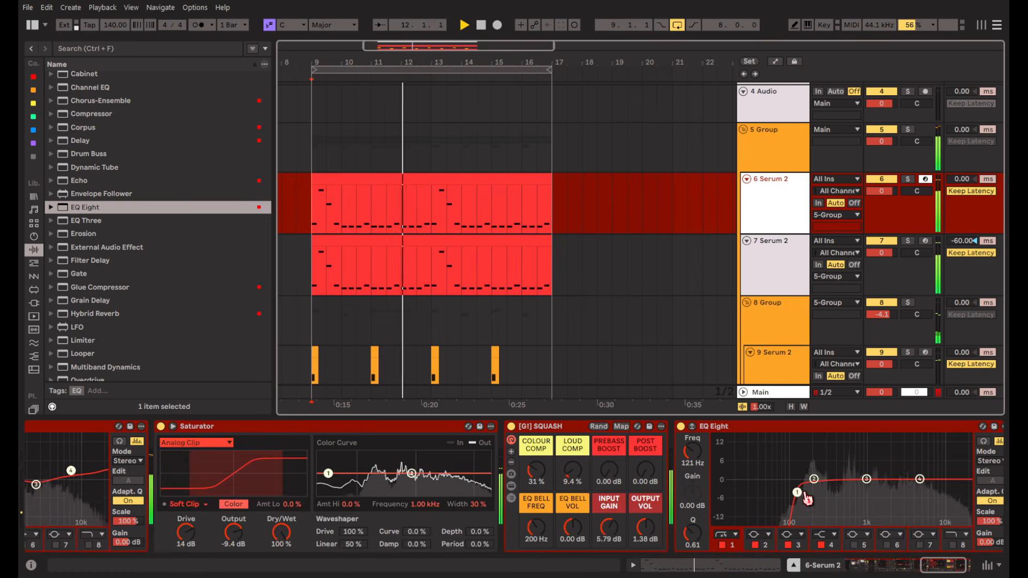
pyautogui.moveTo(797, 492); pyautogui.dragTo(832, 473)
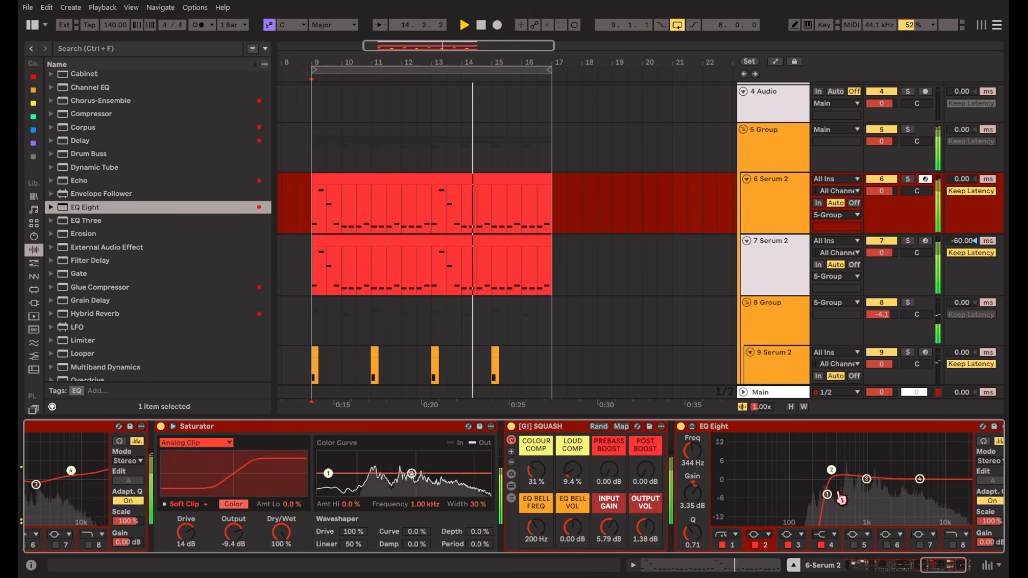
pyautogui.click(828, 495)
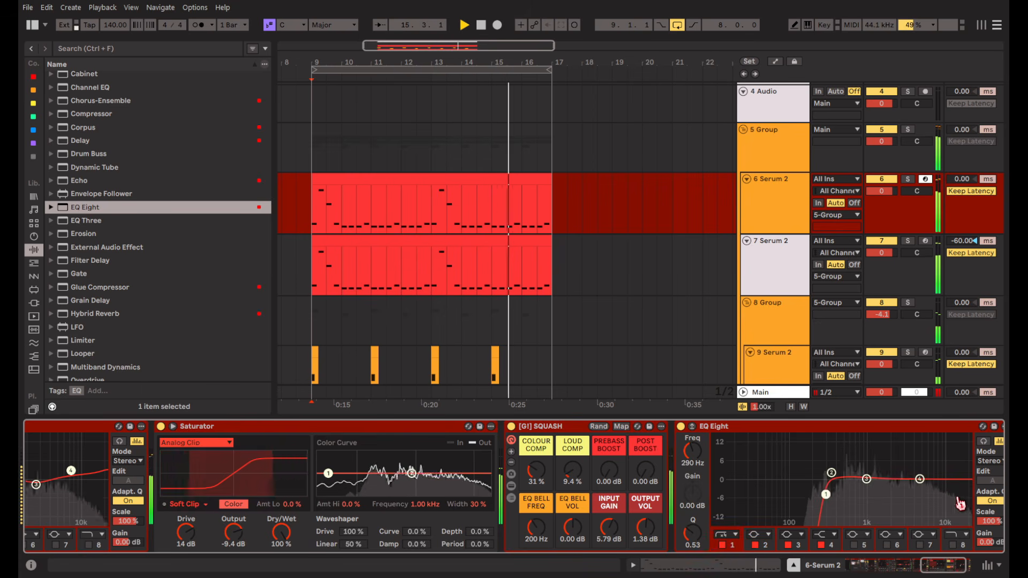
pyautogui.moveTo(920, 479); pyautogui.dragTo(937, 473)
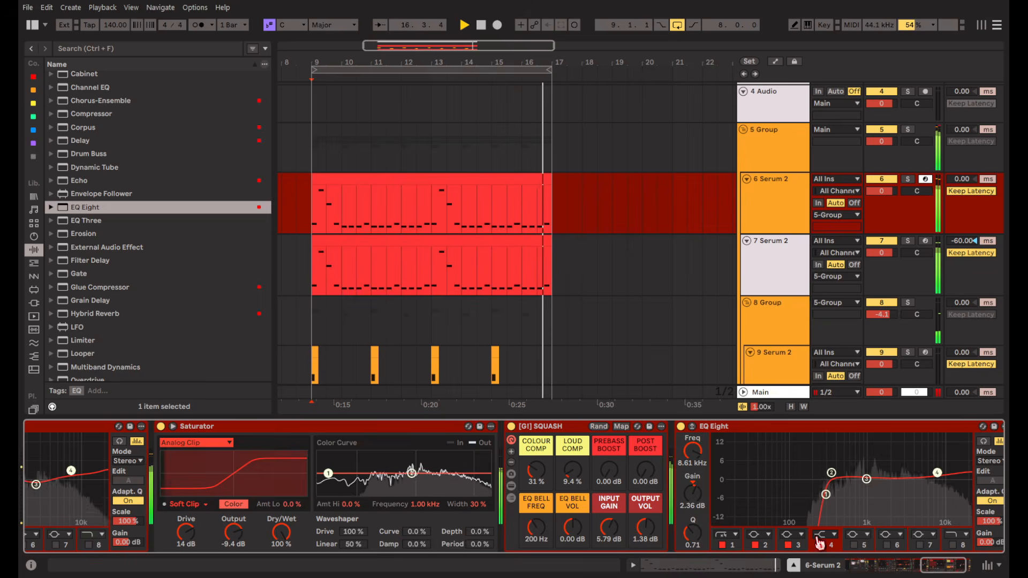
# Duplicate the track 6 layer, solo the copy and open its Serum 2 editor.
pyautogui.click(761, 270)
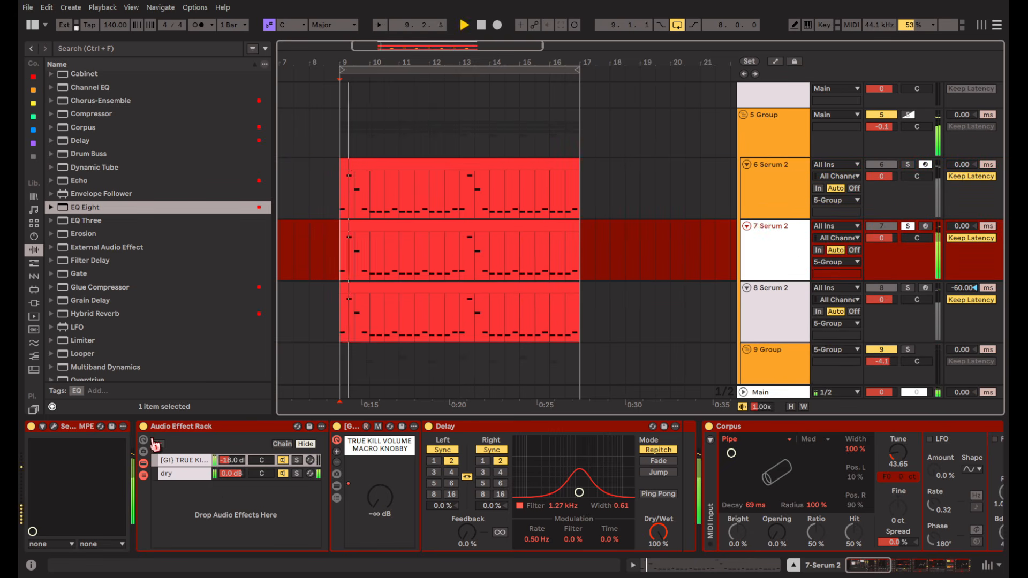
pyautogui.click(54, 428)
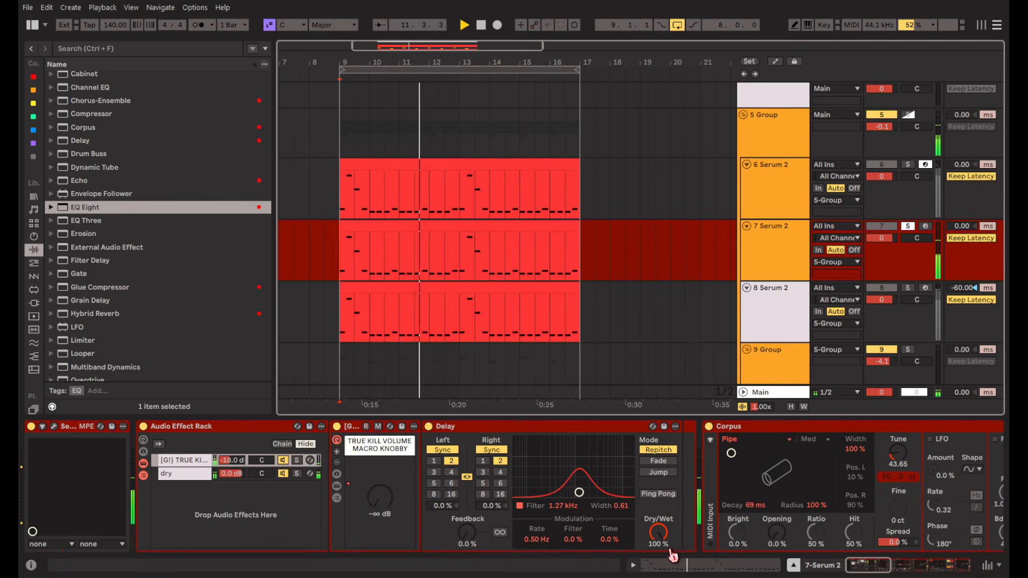
# Lower band 1 of the duplicated track's last EQ Eight to 41.7 Hz and reopen its Serum 2 editor.
pyautogui.moveTo(856, 562); pyautogui.dragTo(949, 532)
pyautogui.click(695, 493)
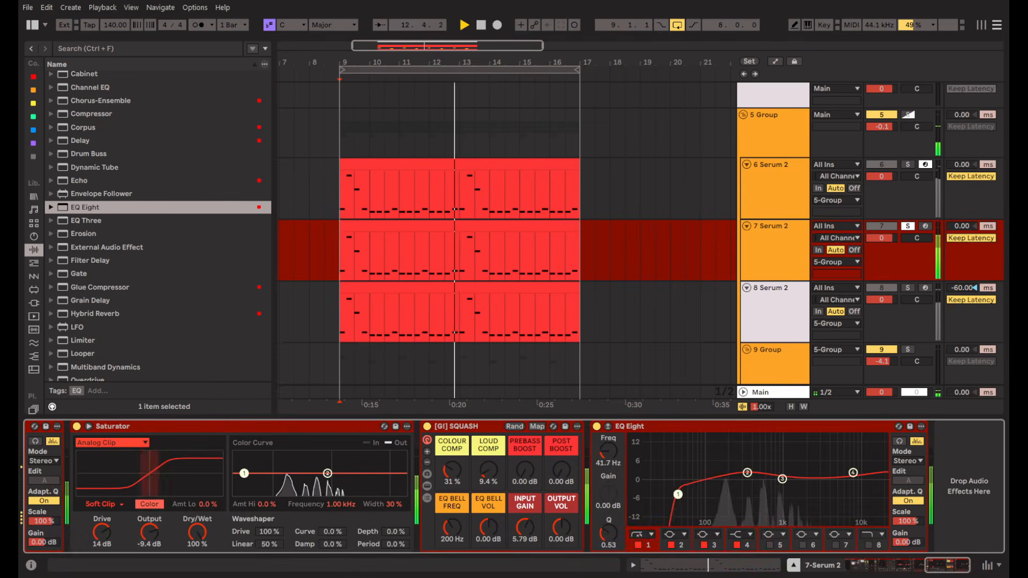
pyautogui.moveTo(910, 561); pyautogui.dragTo(743, 565)
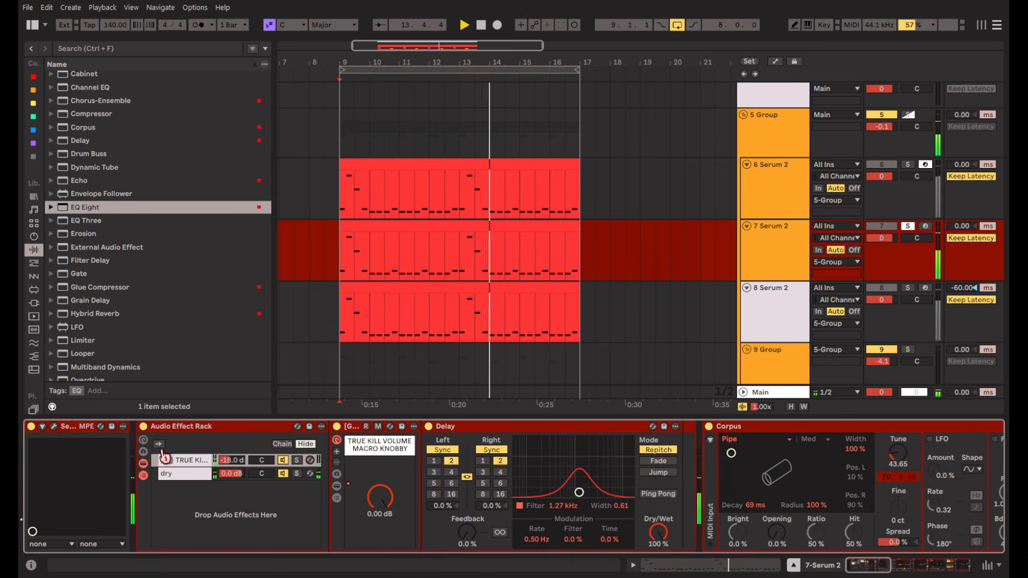
pyautogui.click(53, 426)
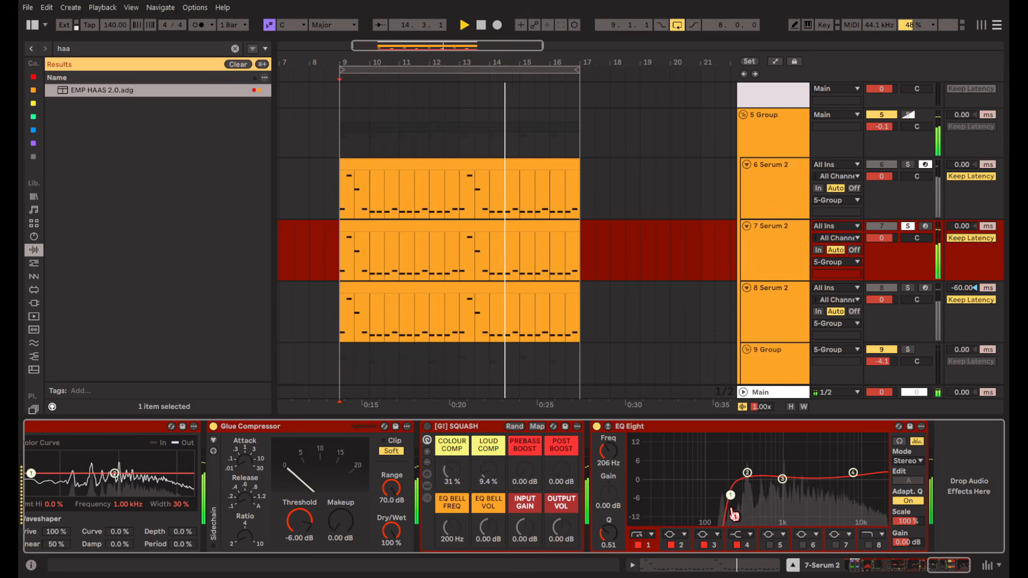
# Solo track 6 and insert a Glue Compressor between SQUASH and the last EQ Eight in its effects chain.
pyautogui.click(909, 121)
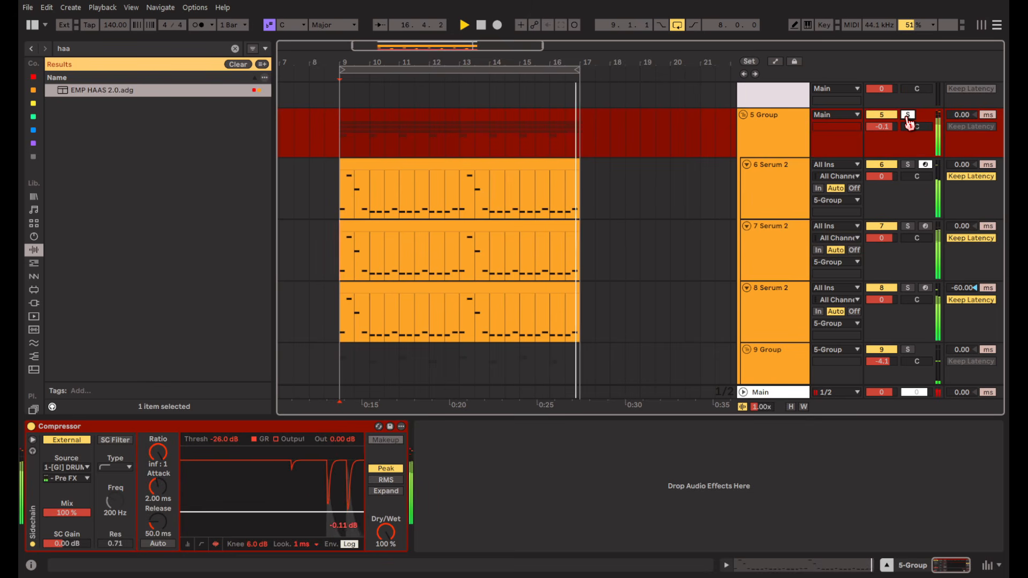
pyautogui.click(793, 183)
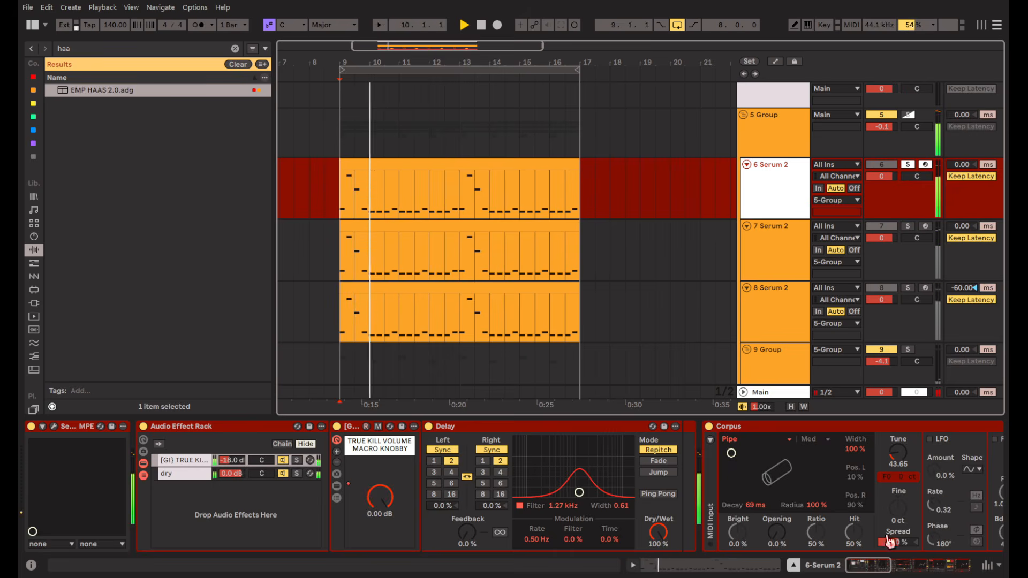
pyautogui.scroll(-10, 887, 538)
pyautogui.scroll(2, 312, 489)
pyautogui.scroll(-3, 234, 436)
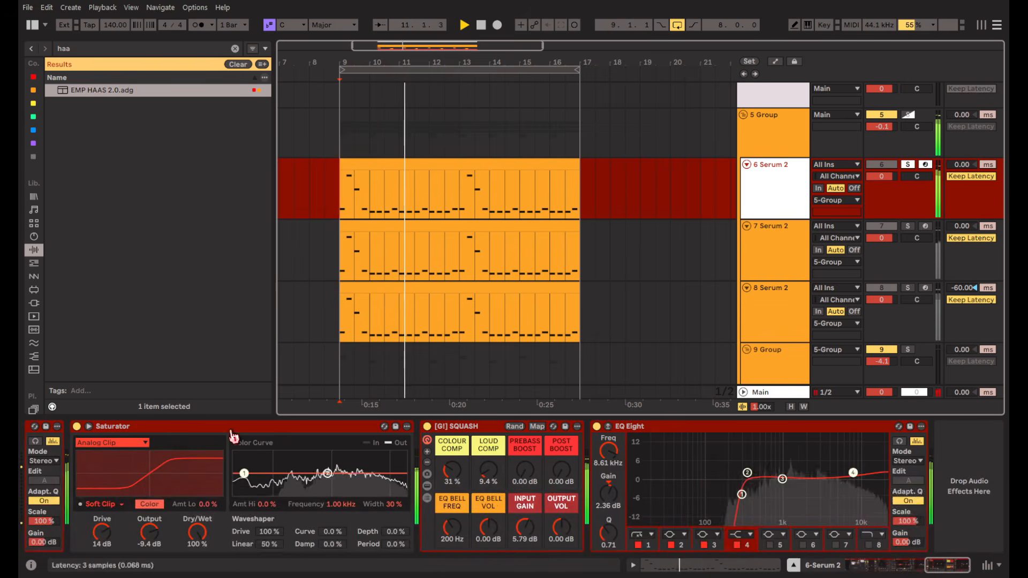
pyautogui.click(234, 48)
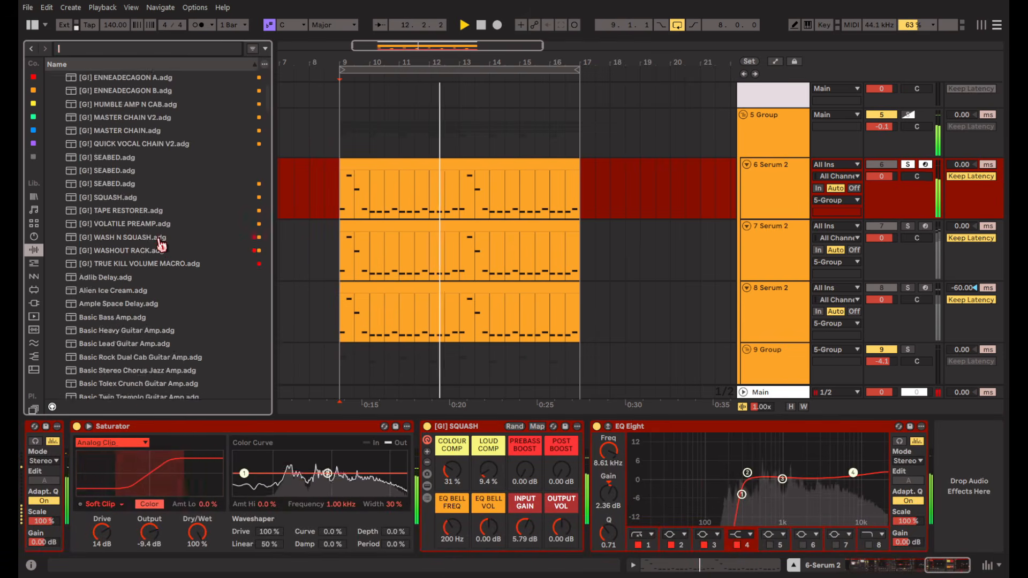
pyautogui.scroll(3, 160, 239)
pyautogui.click(156, 224)
pyautogui.press('Left')
pyautogui.press('Left')
pyautogui.scroll(-3, 130, 327)
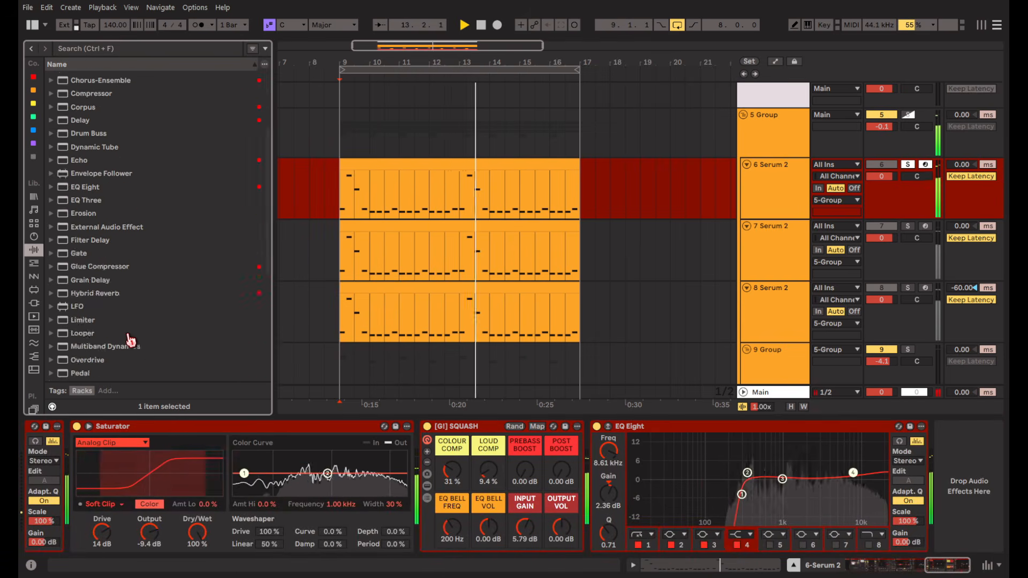
pyautogui.moveTo(100, 267); pyautogui.dragTo(651, 529)
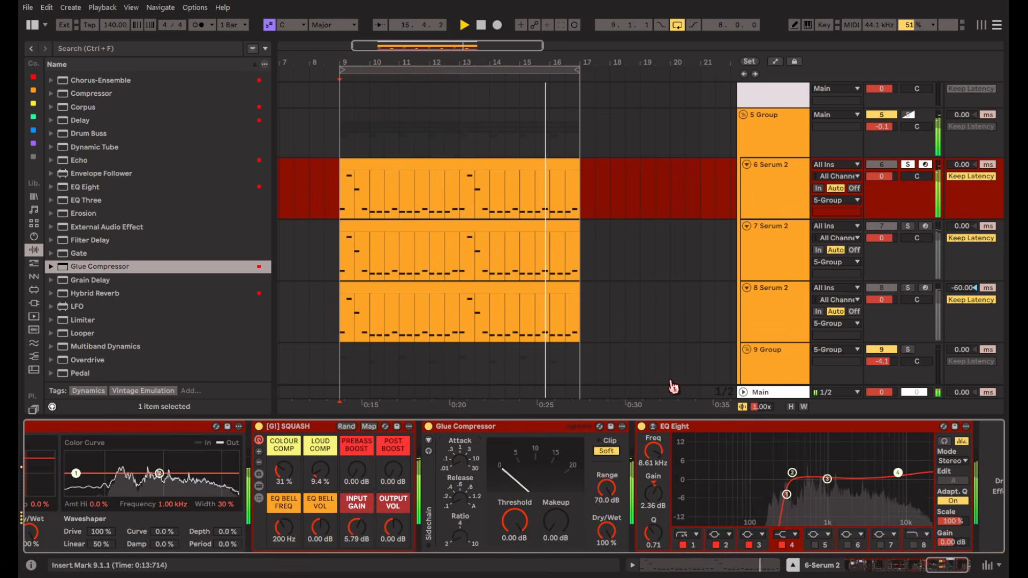
# Reset group 9's volume to 0 dB and play the full mix from bar 9.
pyautogui.click(777, 321)
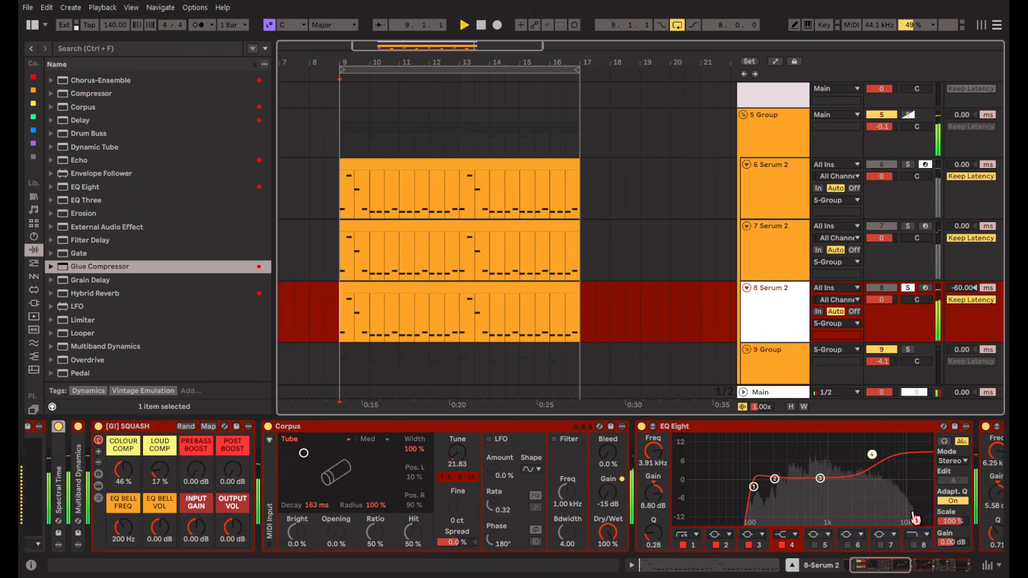
pyautogui.scroll(-5, 916, 517)
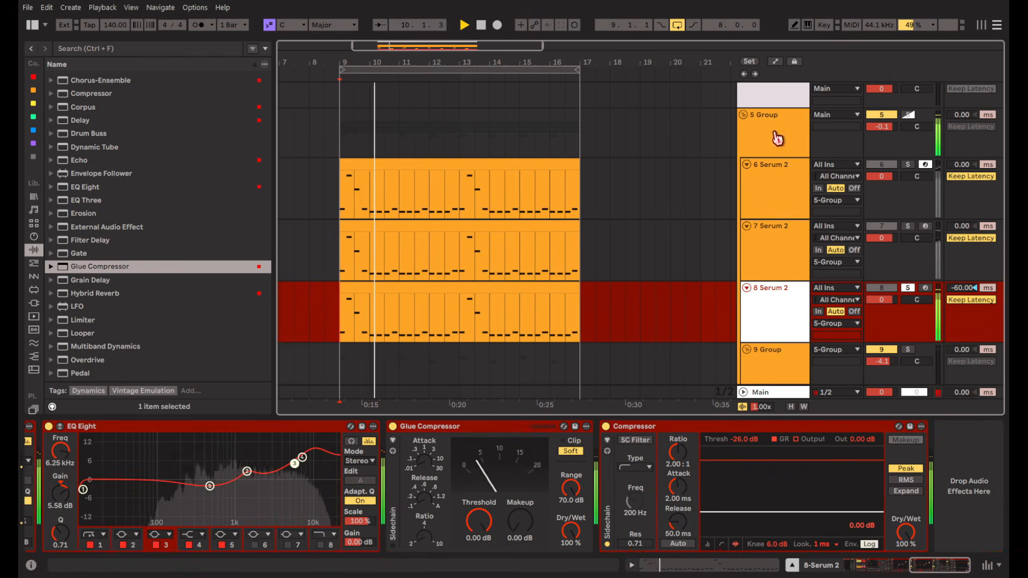
pyautogui.click(777, 138)
pyautogui.scroll(-5, 633, 229)
pyautogui.scroll(5, 518, 268)
pyautogui.scroll(-3, 833, 241)
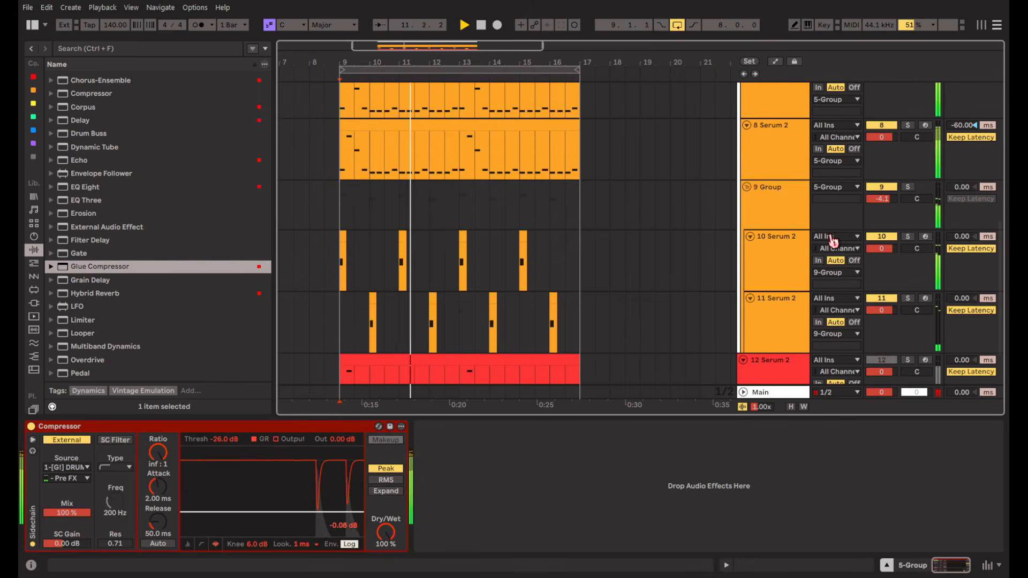
pyautogui.click(881, 199)
pyautogui.press('Delete')
pyautogui.click(339, 199)
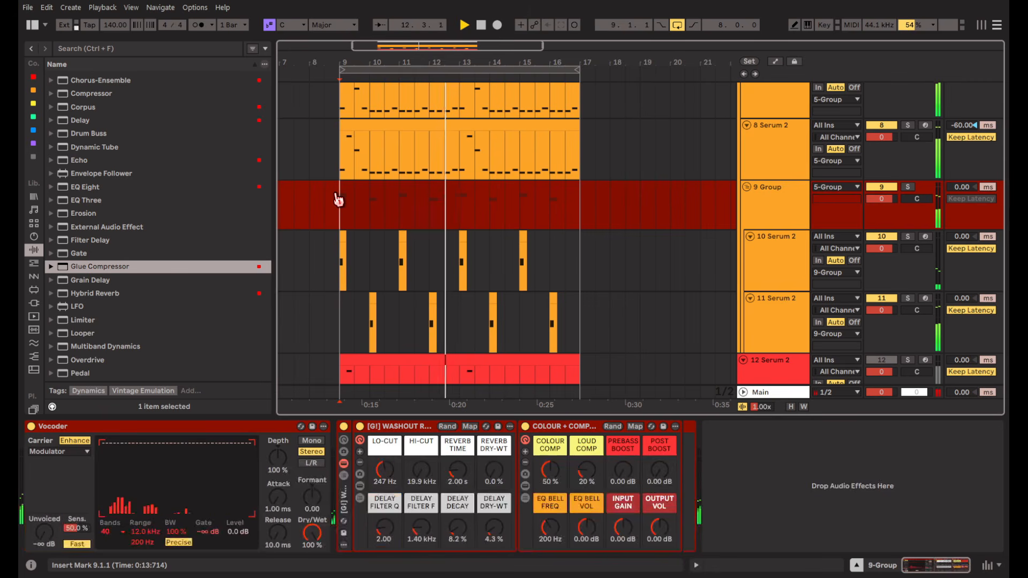
pyautogui.press('space')
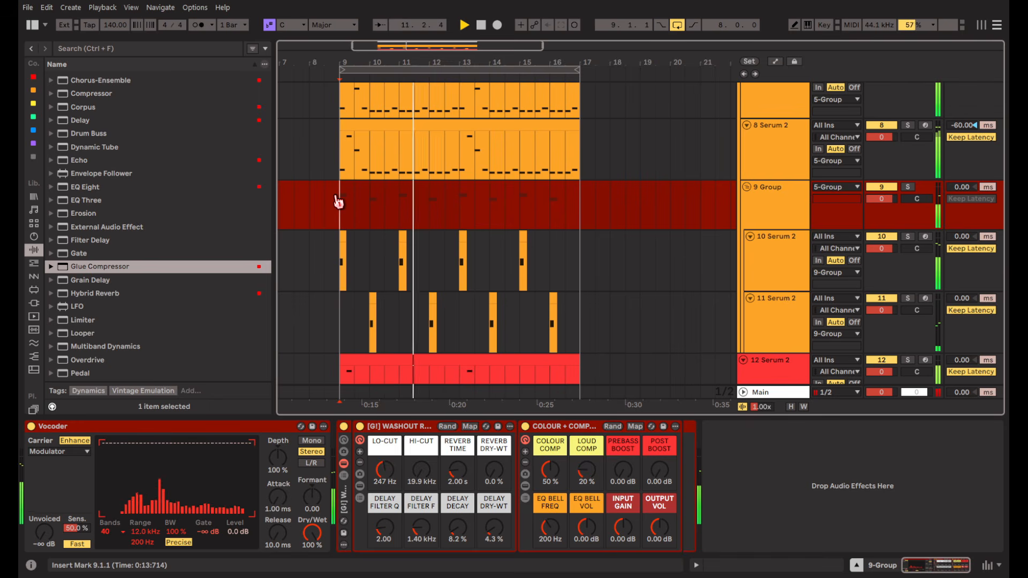
# Solo track 6 and bypass the Phaser-Flanger between Corpus and EQ Eight.
pyautogui.scroll(3, 569, 234)
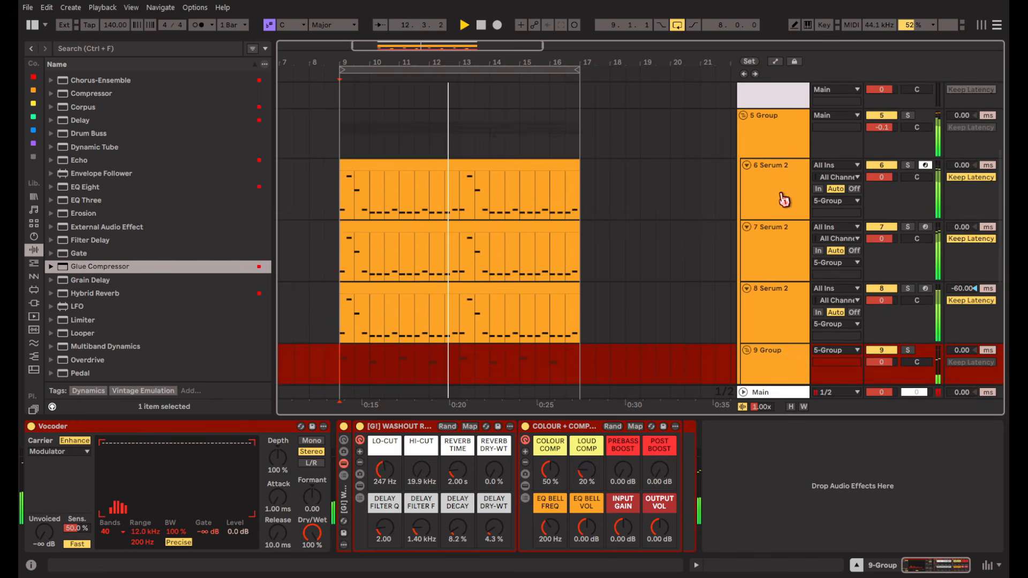
pyautogui.click(777, 196)
pyautogui.moveTo(908, 571); pyautogui.dragTo(903, 570)
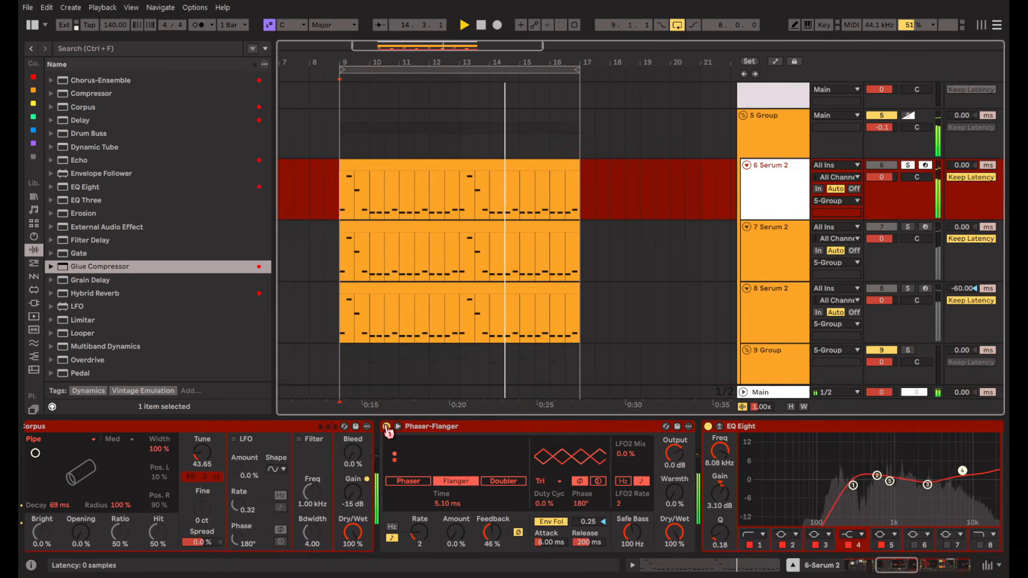
pyautogui.click(386, 426)
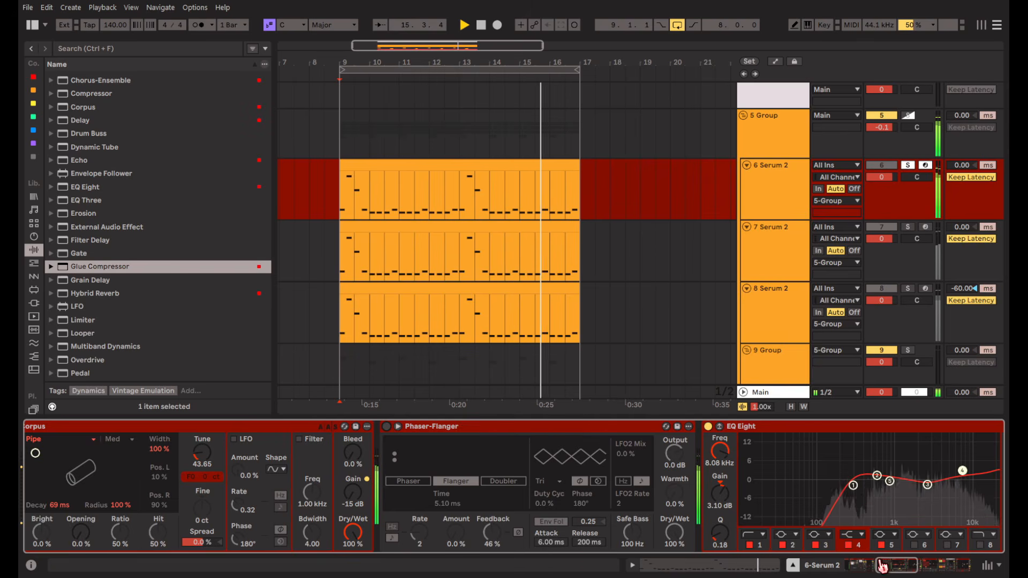
pyautogui.moveTo(889, 565); pyautogui.dragTo(938, 570)
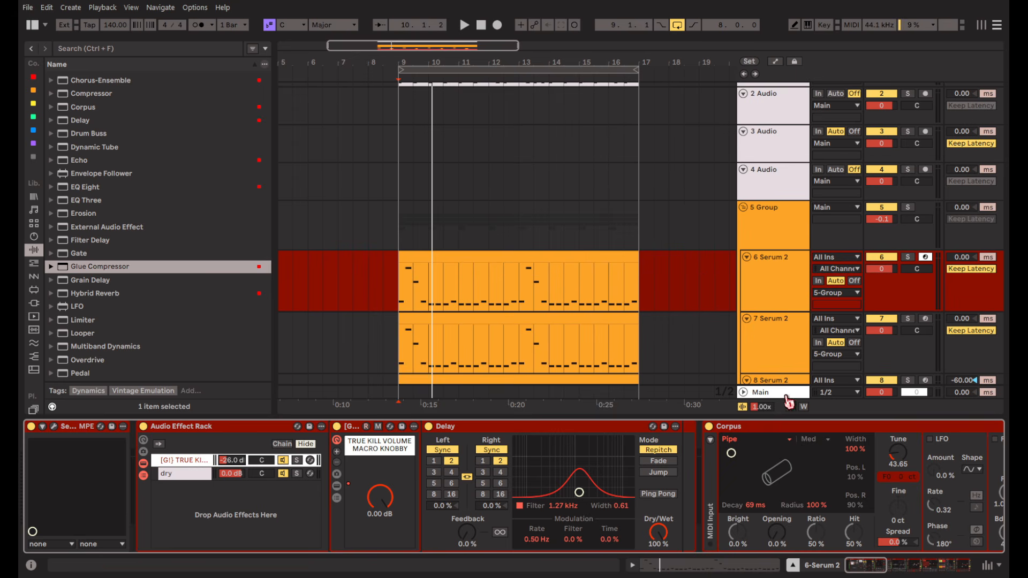
# Check the last devices in the Main track's chain, including the project timer, and hide the device view.
pyautogui.click(785, 396)
pyautogui.moveTo(870, 564); pyautogui.dragTo(920, 568)
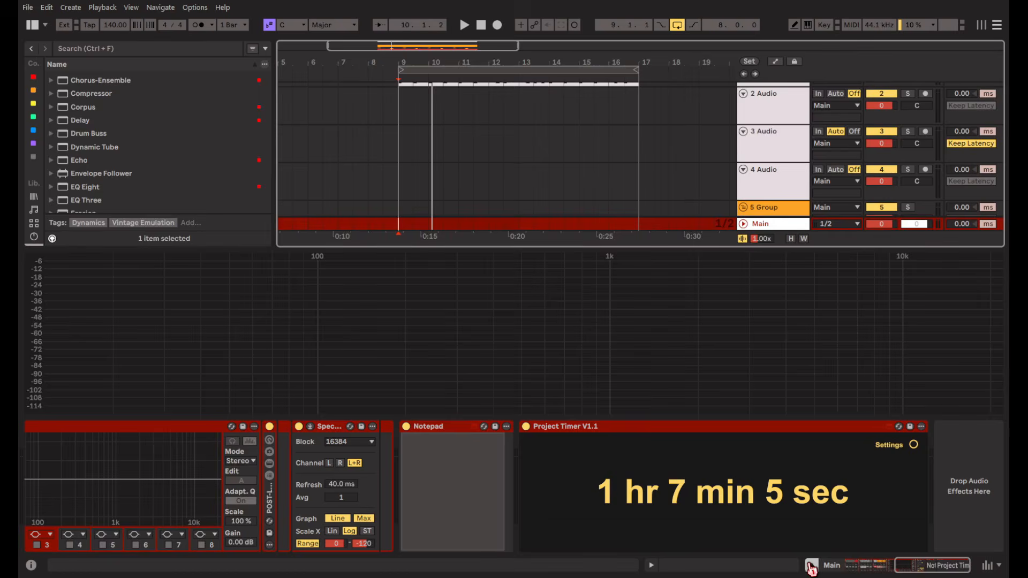
pyautogui.click(811, 566)
pyautogui.click(397, 221)
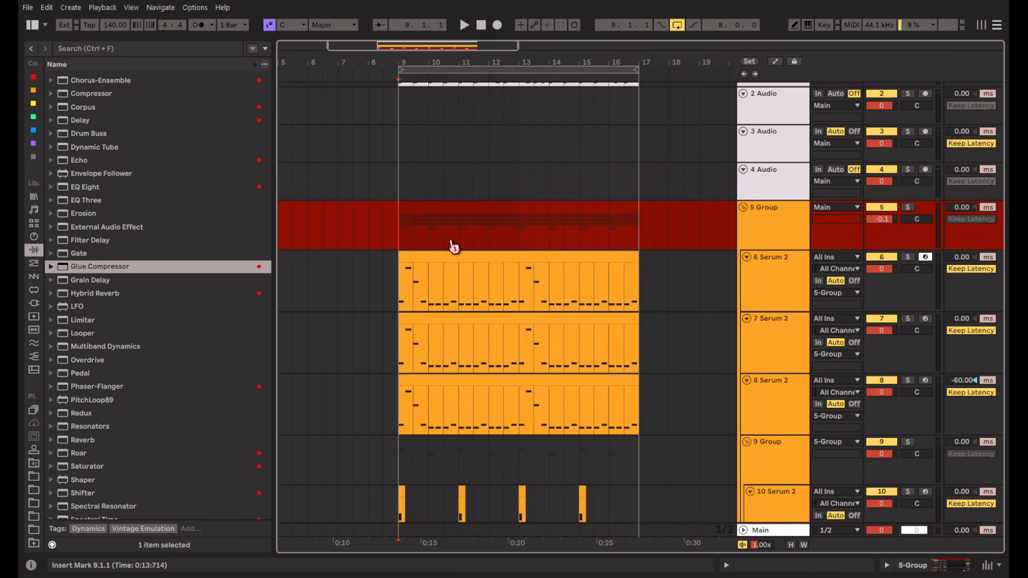
# Paste track 8's eight-bar clip at bar 1 and duplicate that time range so the main loop starts at bar 17.
pyautogui.scroll(-4, 450, 239)
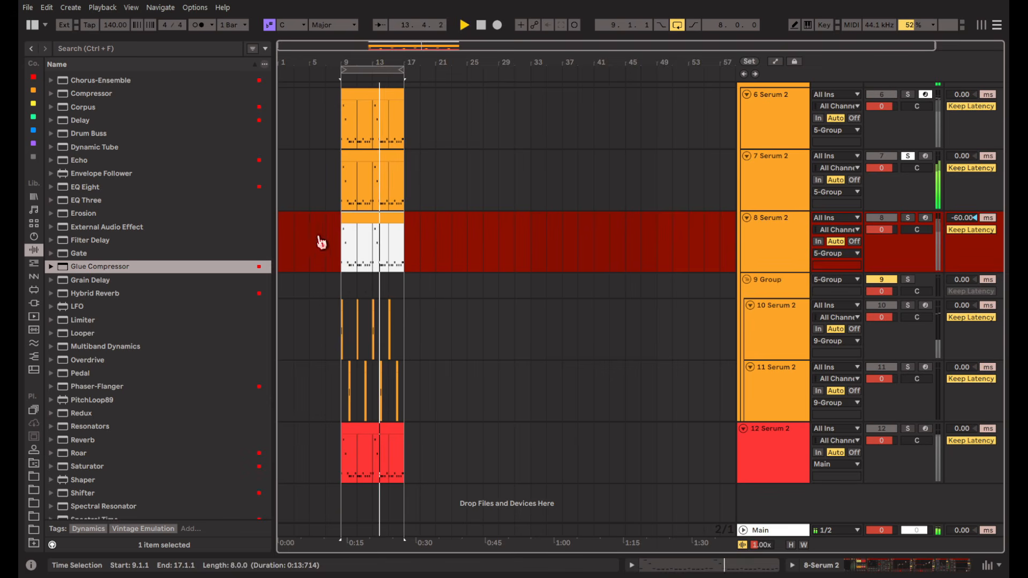
pyautogui.click(281, 239)
pyautogui.hotkey('ctrl', 'v')
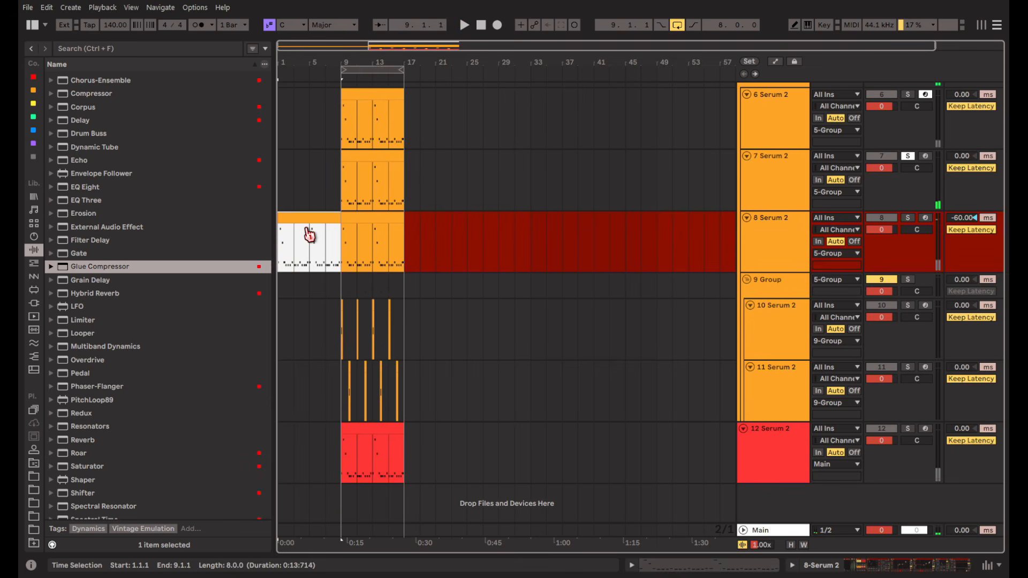
pyautogui.click(305, 228)
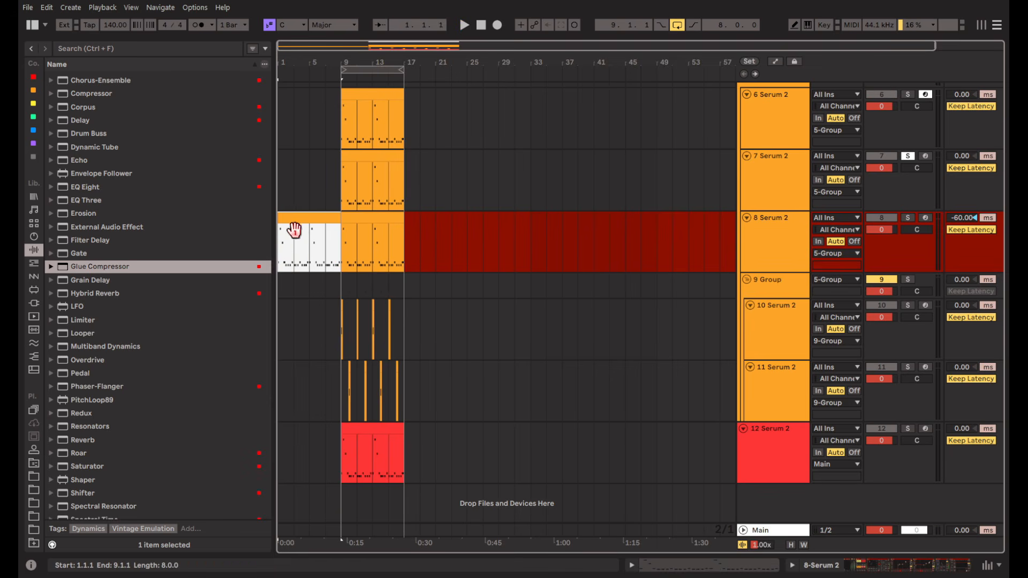
pyautogui.hotkey('ctrl', 'shift', 'd')
pyautogui.click(302, 223)
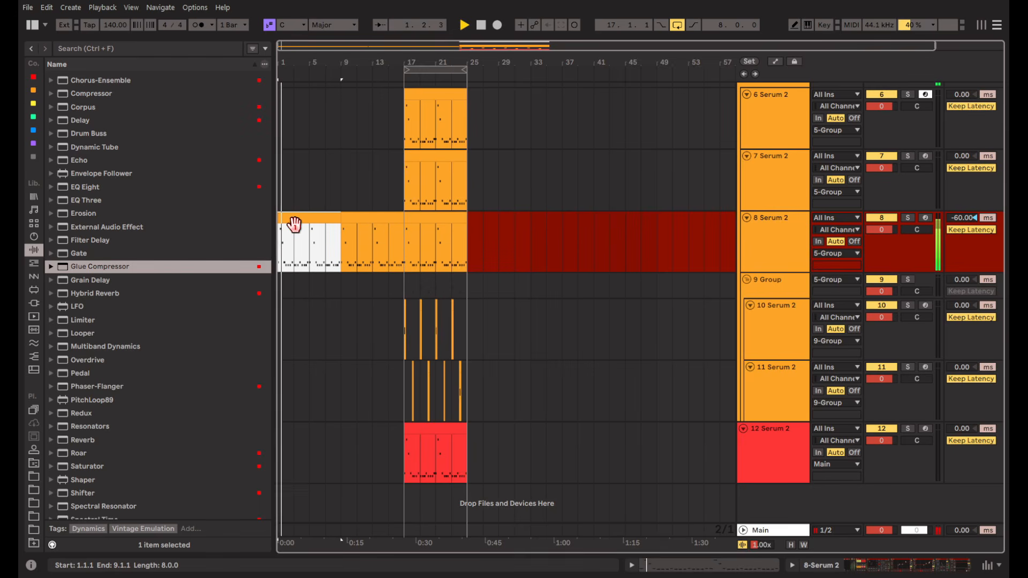
# Move track 8's two clips spanning bars 1 to 17 up to track 7 and play them.
pyautogui.scroll(2, 343, 241)
pyautogui.click(373, 254)
pyautogui.keyDown('shift'); pyautogui.click(335, 264); pyautogui.keyUp('shift')
pyautogui.click(357, 265)
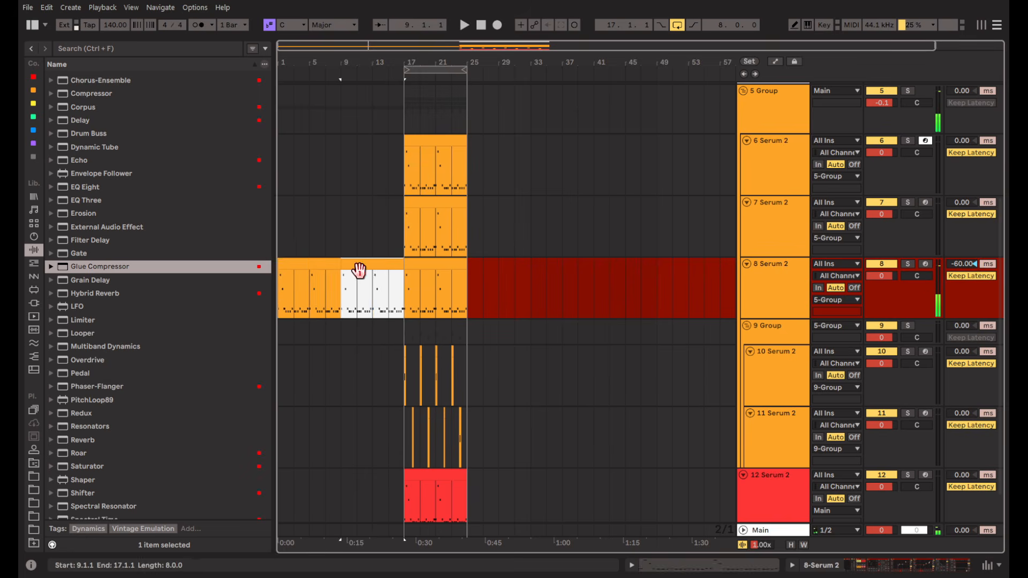
pyautogui.keyDown('shift'); pyautogui.click(323, 266); pyautogui.keyUp('shift')
pyautogui.moveTo(323, 266); pyautogui.dragTo(311, 238)
pyautogui.press('space')
pyautogui.scroll(4, 312, 239)
pyautogui.scroll(-5, 313, 243)
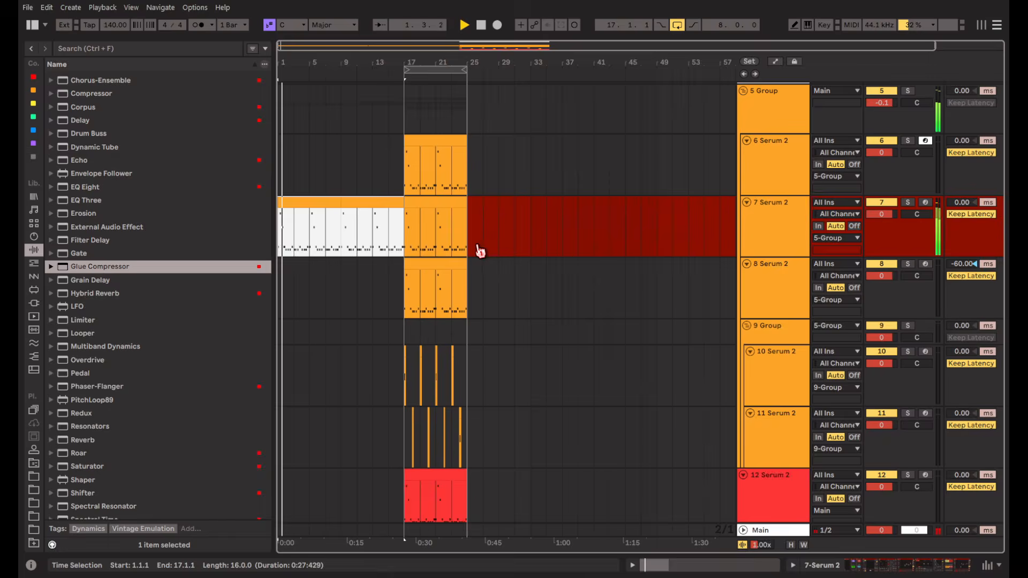
# Replace the disabled SQUASH on track 7 with the [G!] WASHOUT RACK, placed before the last EQ Eight.
pyautogui.scroll(2, 480, 252)
pyautogui.click(769, 339)
pyautogui.click(909, 567)
pyautogui.moveTo(910, 566); pyautogui.dragTo(935, 567)
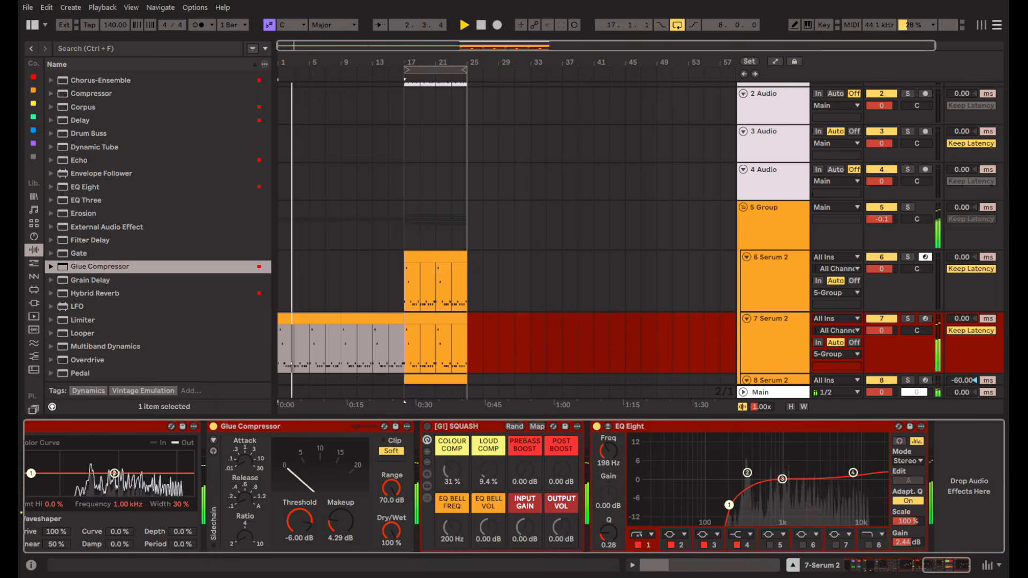
pyautogui.scroll(3, 81, 203)
pyautogui.click(61, 104)
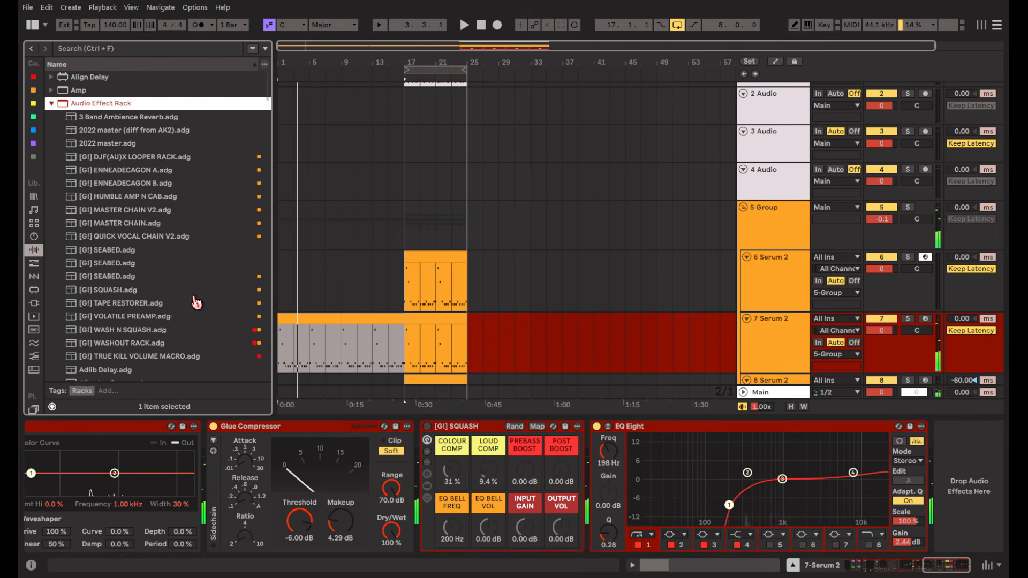
pyautogui.click(117, 292)
pyautogui.click(136, 343)
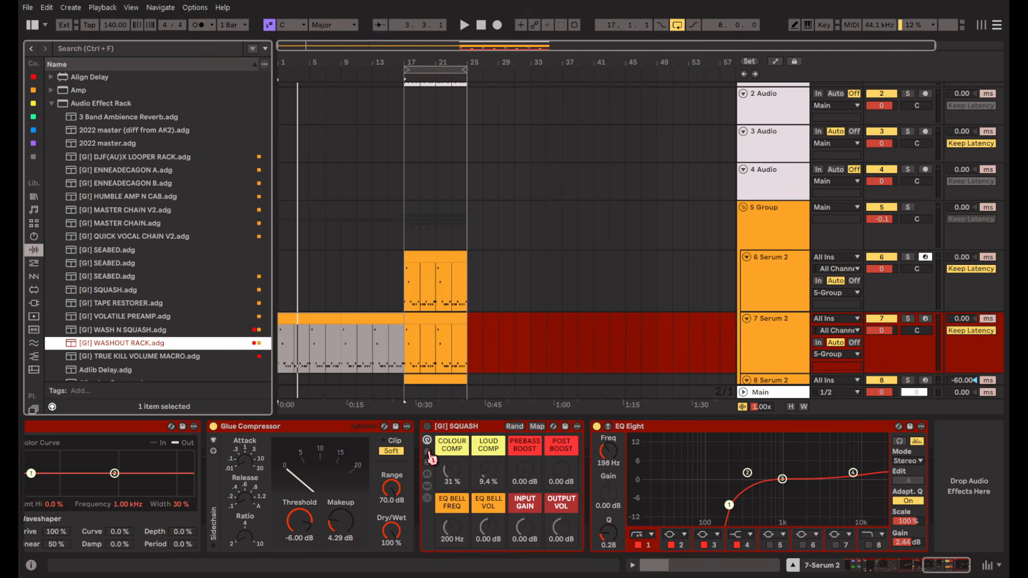
pyautogui.moveTo(590, 490); pyautogui.dragTo(561, 365)
pyautogui.press('Delete')
# Set the WASHOUT RACK's reverb time to 10.3 s and its reverb dry/wet to 100% during playback.
pyautogui.press('space')
pyautogui.moveTo(524, 471)
pyautogui.mouseDown()
pyautogui.moveTo(525, 353)
pyautogui.moveTo(525, 491)
pyautogui.mouseUp()
pyautogui.moveTo(562, 528)
pyautogui.mouseDown()
pyautogui.moveTo(562, 504)
pyautogui.moveTo(561, 530)
pyautogui.mouseUp()
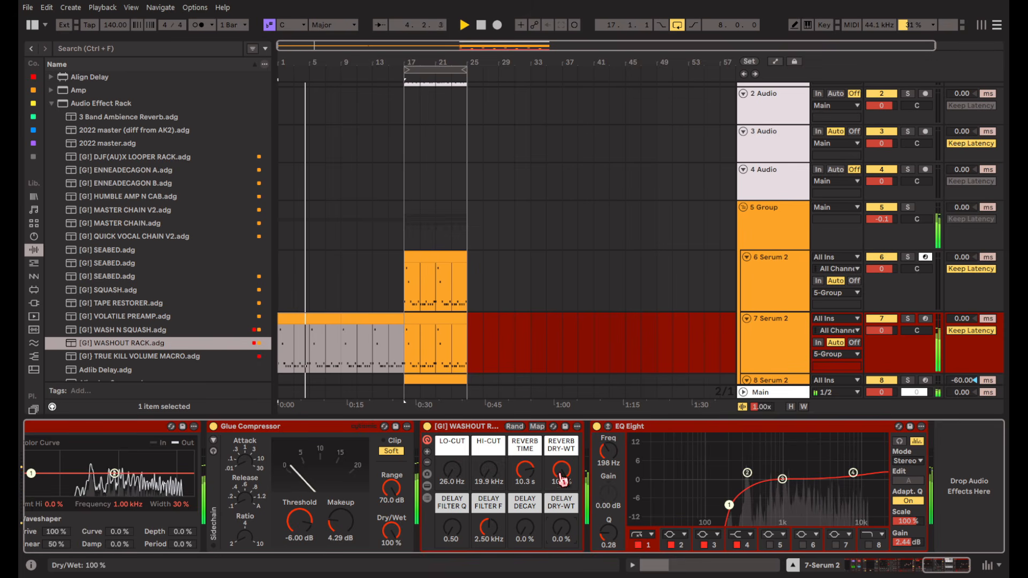
# Automate track 7's WASHOUT RACK reverb dry/wet to ramp from 100% at bar 9 to 67% at bar 17.
pyautogui.press('a')
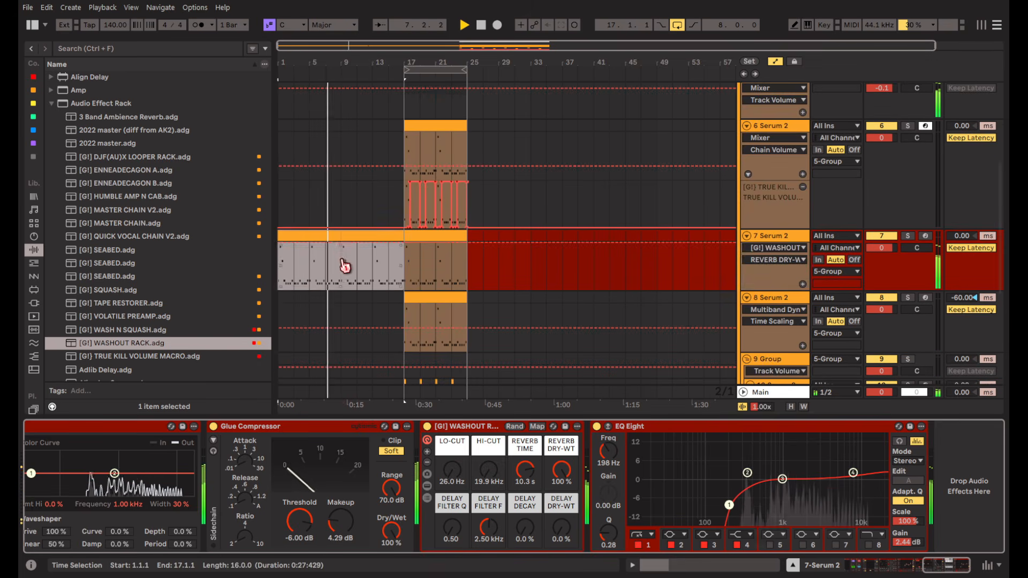
pyautogui.click(344, 263)
pyautogui.scroll(3, 344, 260)
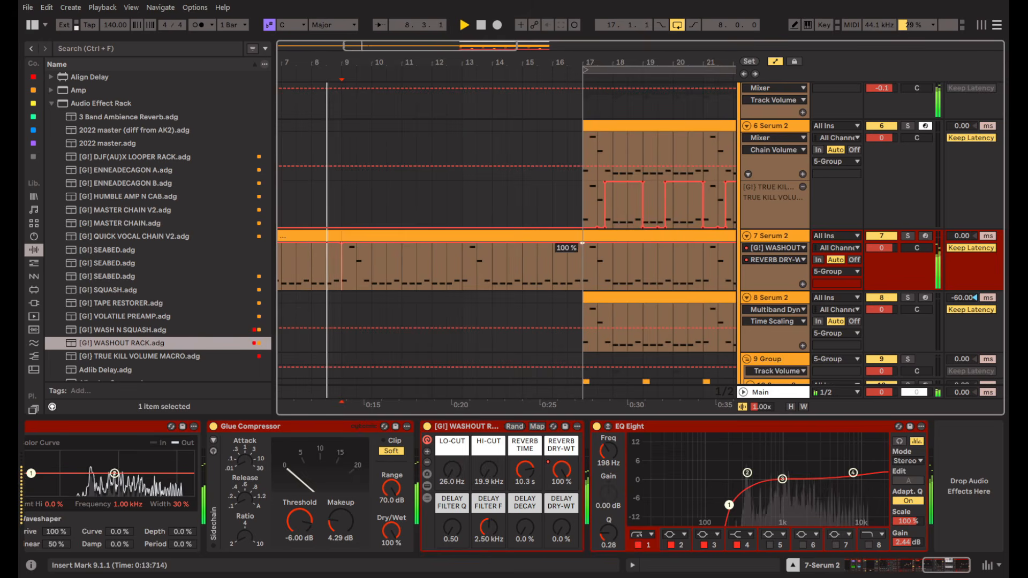
pyautogui.moveTo(582, 242); pyautogui.dragTo(583, 258)
# Transpose all notes of track 7's clip spanning bars 9 to 17 up one octave.
pyautogui.doubleClick(547, 239)
pyautogui.click(608, 405)
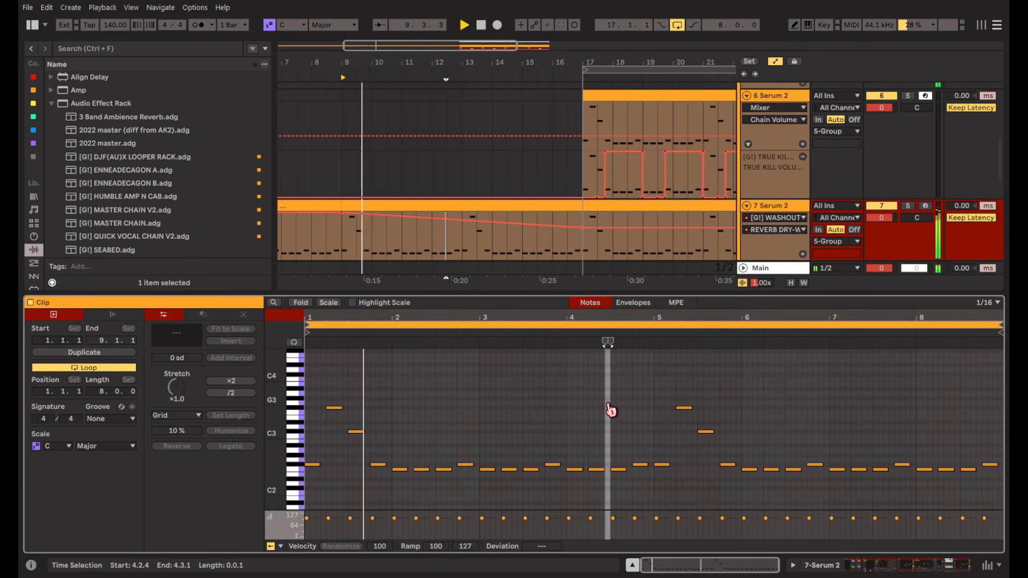
pyautogui.hotkey('ctrl', 'a')
pyautogui.hotkey('shift', 'Up')
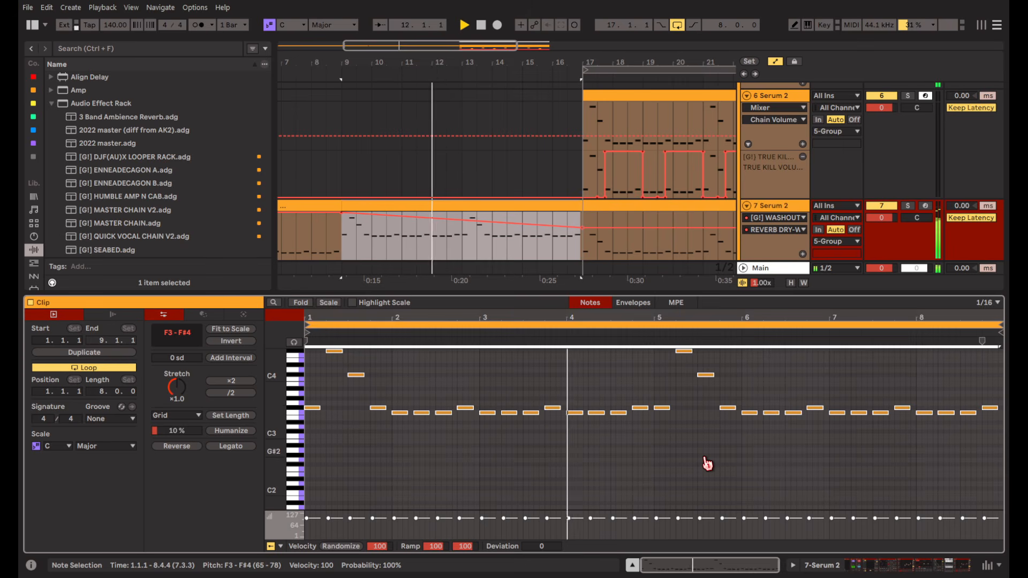
pyautogui.click(699, 453)
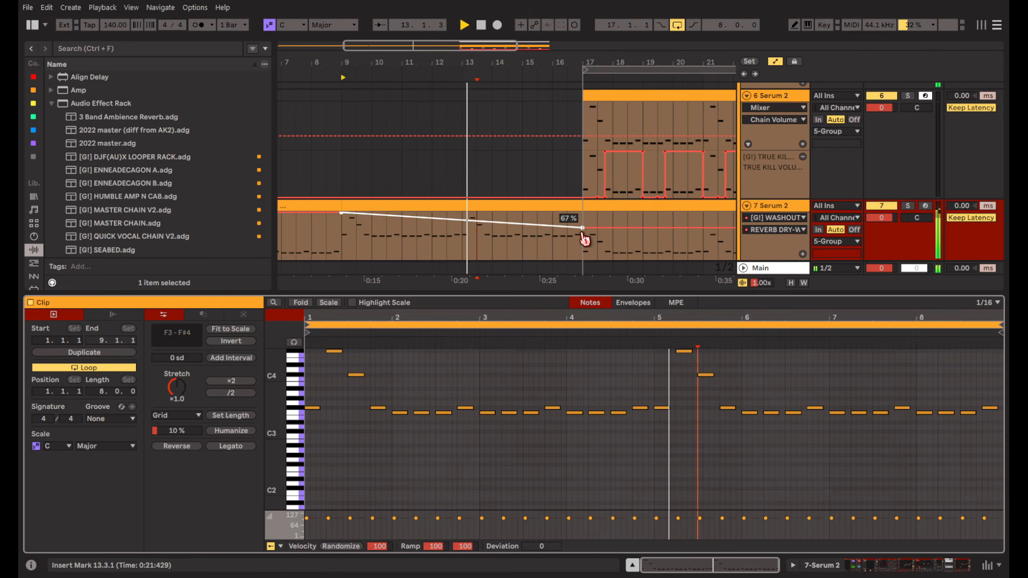
# Lower track 7's reverb dry/wet automation from bar 17 onward and deactivate the clip's last beat from 16.4.1 to 17.1.1.
pyautogui.moveTo(582, 227); pyautogui.dragTo(583, 245)
pyautogui.scroll(4, 582, 241)
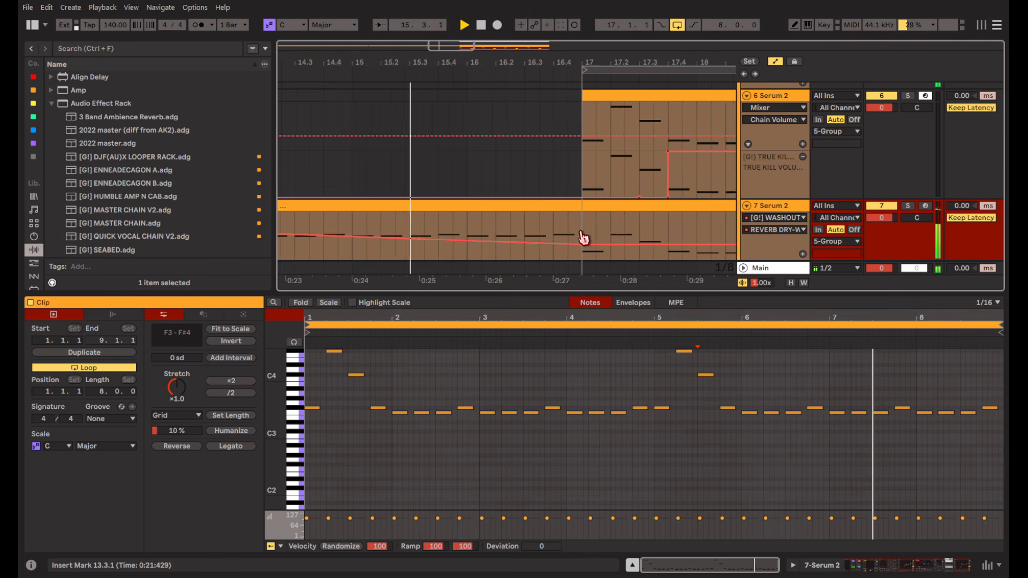
pyautogui.scroll(-1, 560, 214)
pyautogui.moveTo(554, 205); pyautogui.dragTo(585, 217)
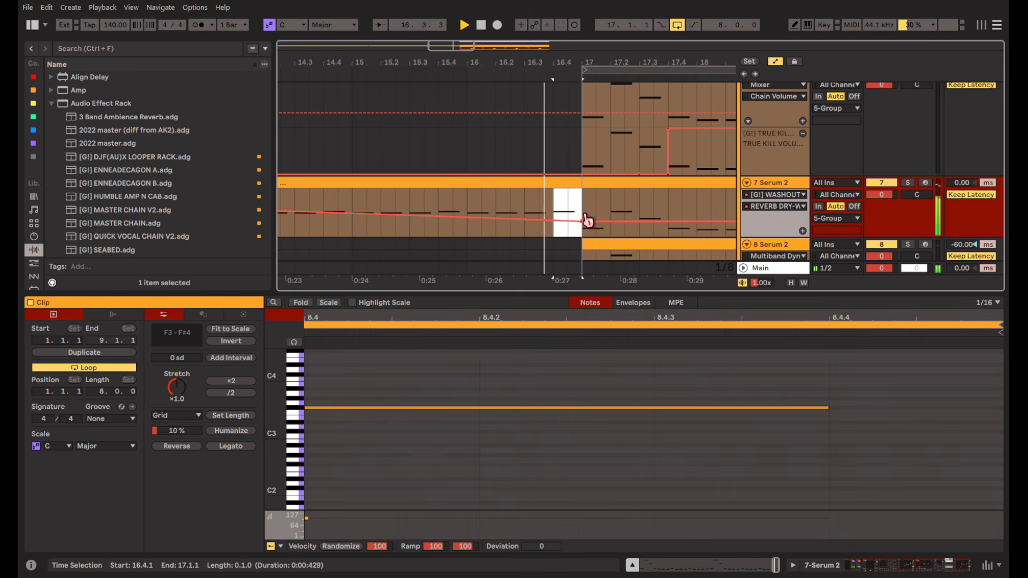
pyautogui.scroll(-4, 572, 197)
pyautogui.scroll(4, 576, 199)
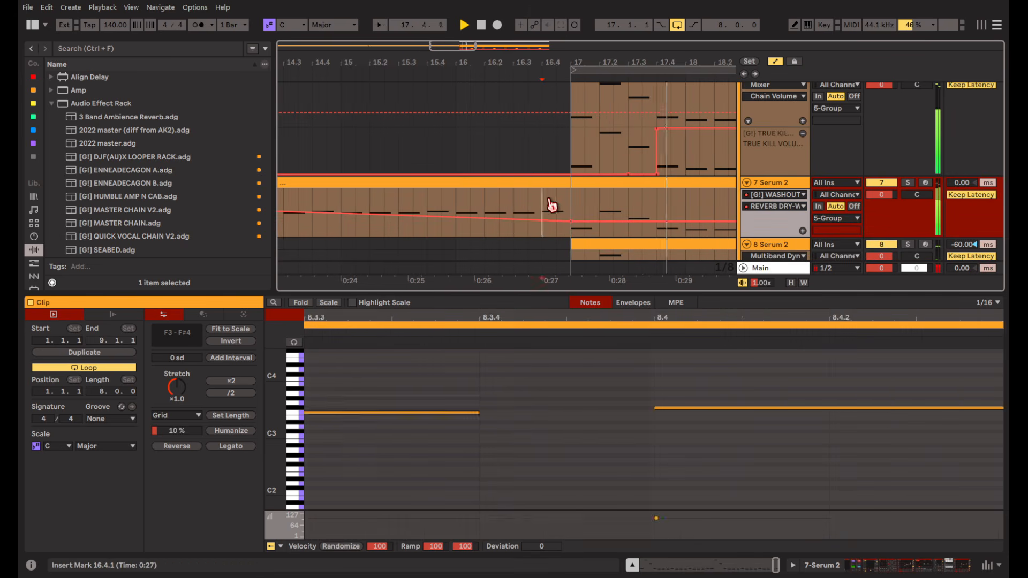
pyautogui.moveTo(588, 221); pyautogui.dragTo(584, 235)
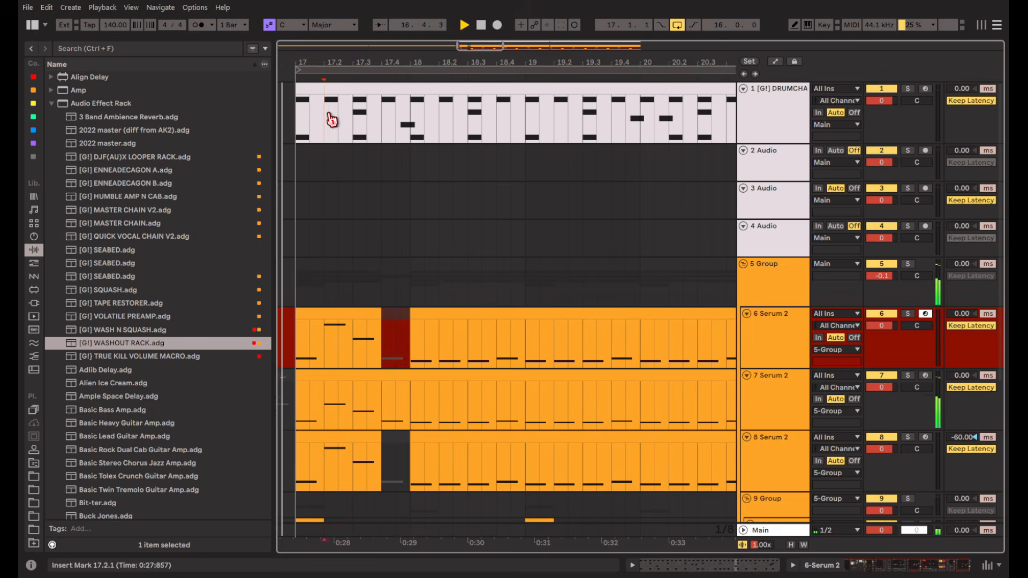
# Cut a short gap in track 1's drum clip from 17.4.1 to 17.4.3 and restart playback.
pyautogui.moveTo(329, 111); pyautogui.dragTo(425, 87)
pyautogui.hotkey('ctrl', 'z')
pyautogui.hscroll(-2, 338, 127)
pyautogui.click(312, 134)
pyautogui.press('space')
pyautogui.press('space')
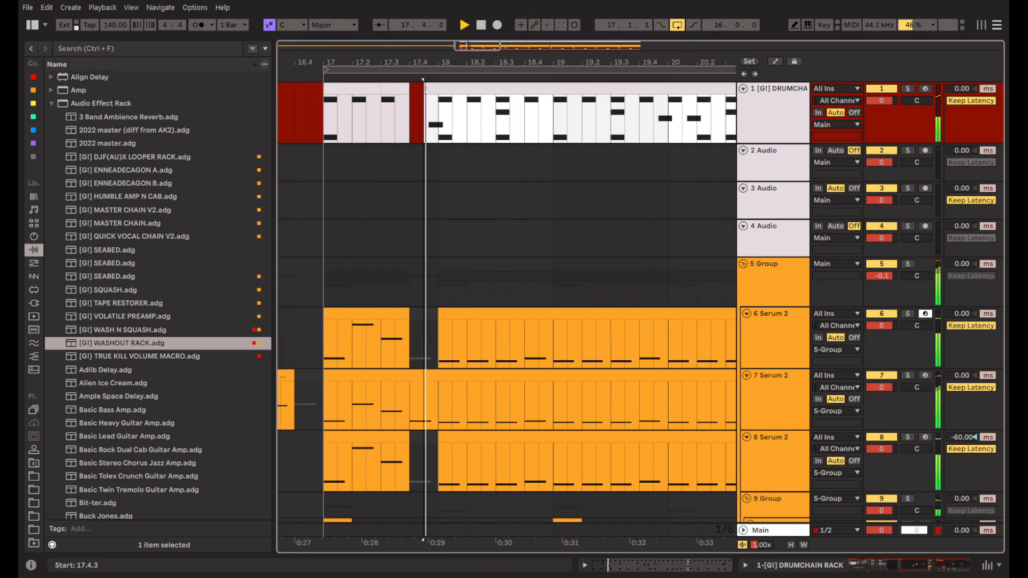
# Play the transition into the drop from 16.4.1.
pyautogui.click(298, 207)
pyautogui.press('space')
pyautogui.press('space')
pyautogui.scroll(-4, 455, 269)
pyautogui.hscroll(-1, 457, 259)
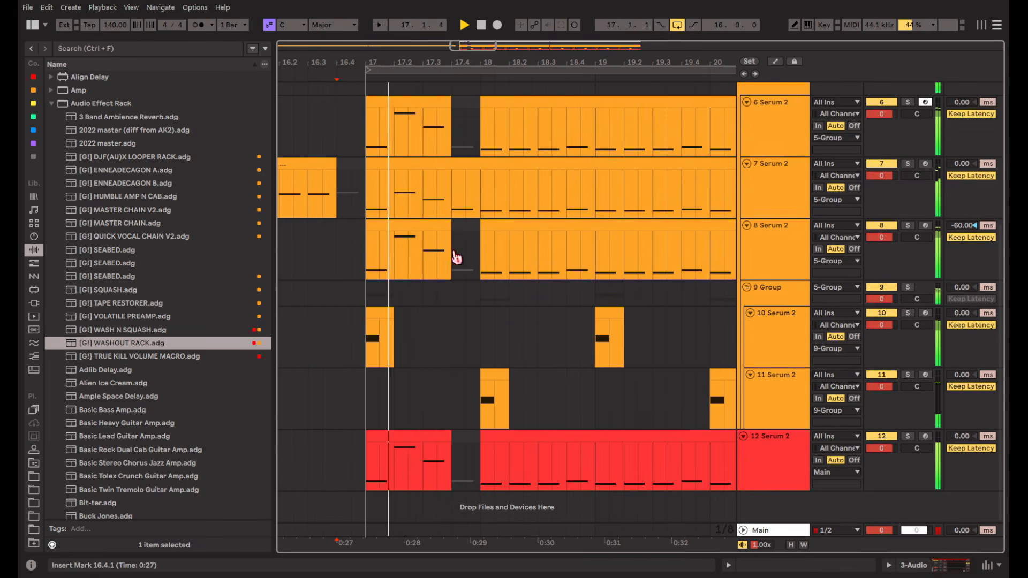
# Extend track 6's first drop clip from 17.4 to bar 18 and replay the passage.
pyautogui.moveTo(447, 100); pyautogui.dragTo(480, 100)
pyautogui.press('space')
pyautogui.press('space')
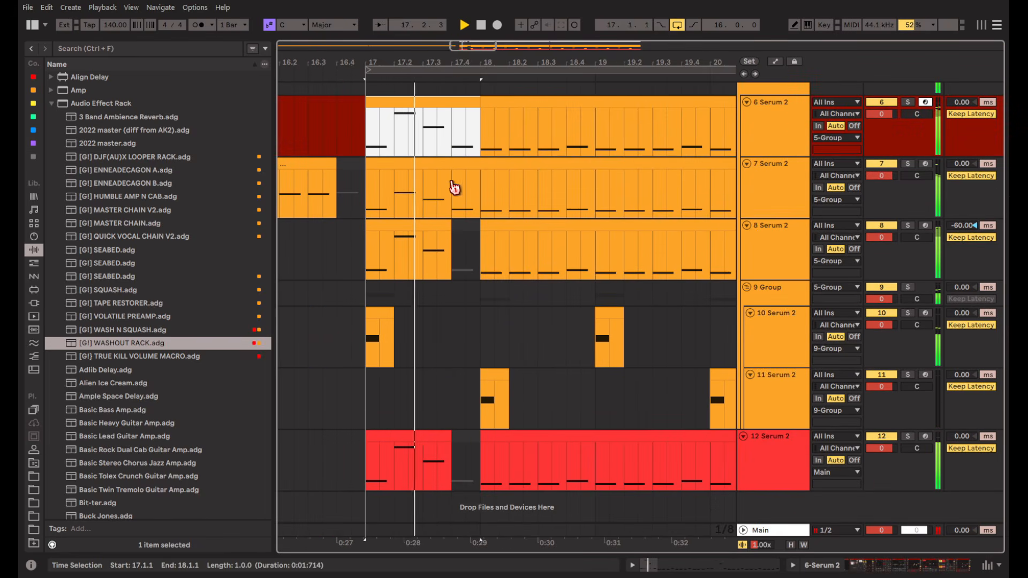
# Automate the Main track's SAT DRIVE to jump from 0 to 12 at bar 17 and show it in its own automation lane.
pyautogui.scroll(-4, 481, 230)
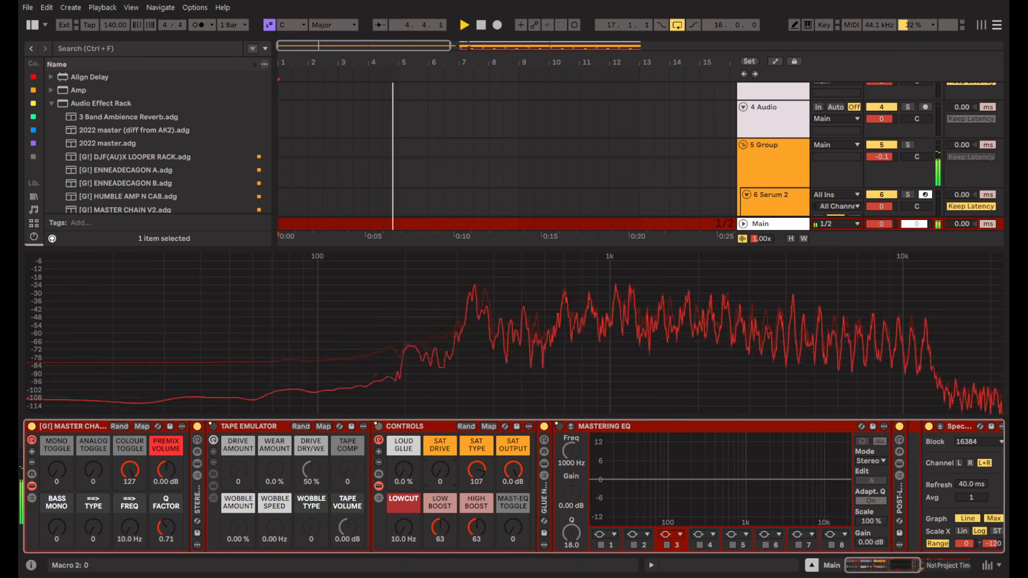
pyautogui.scroll(-4, 578, 198)
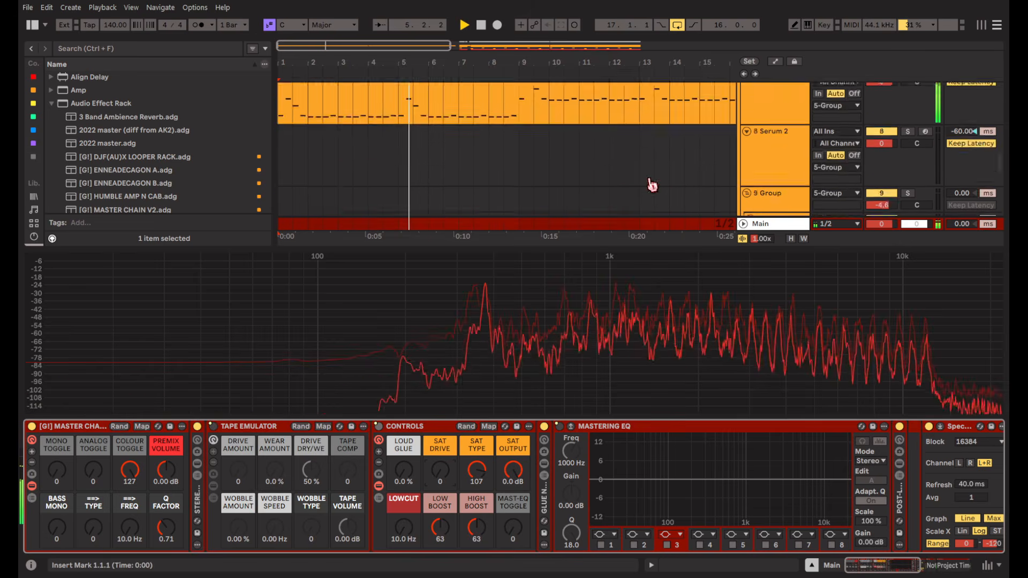
pyautogui.click(743, 224)
pyautogui.press('a')
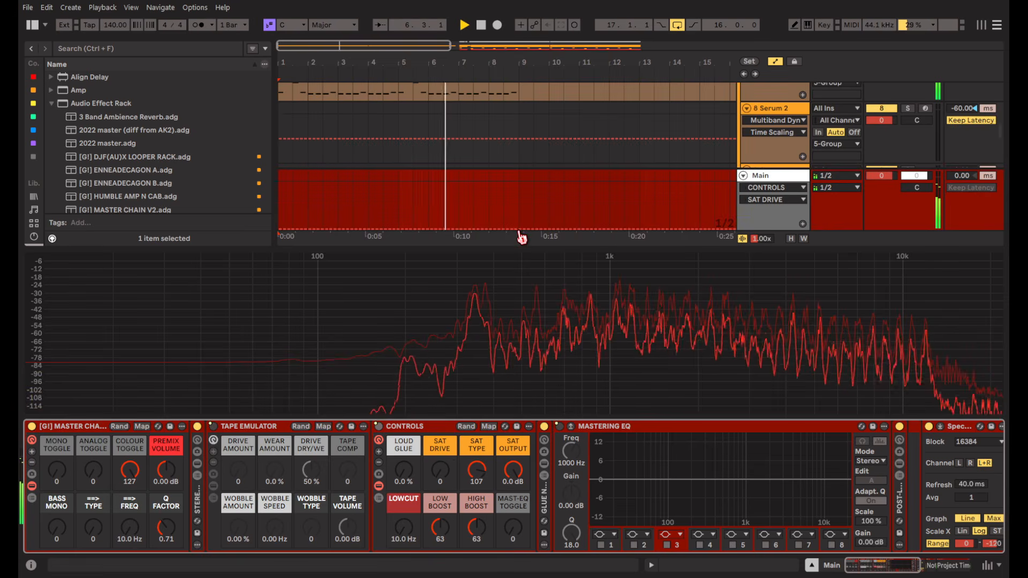
pyautogui.click(520, 229)
pyautogui.moveTo(523, 226); pyautogui.dragTo(768, 229)
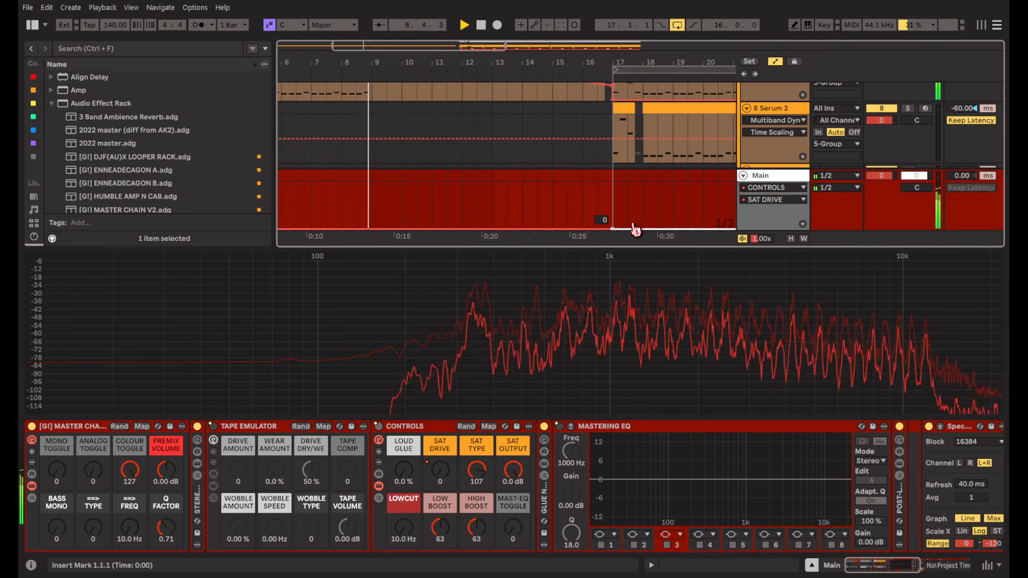
pyautogui.moveTo(631, 231); pyautogui.dragTo(627, 225)
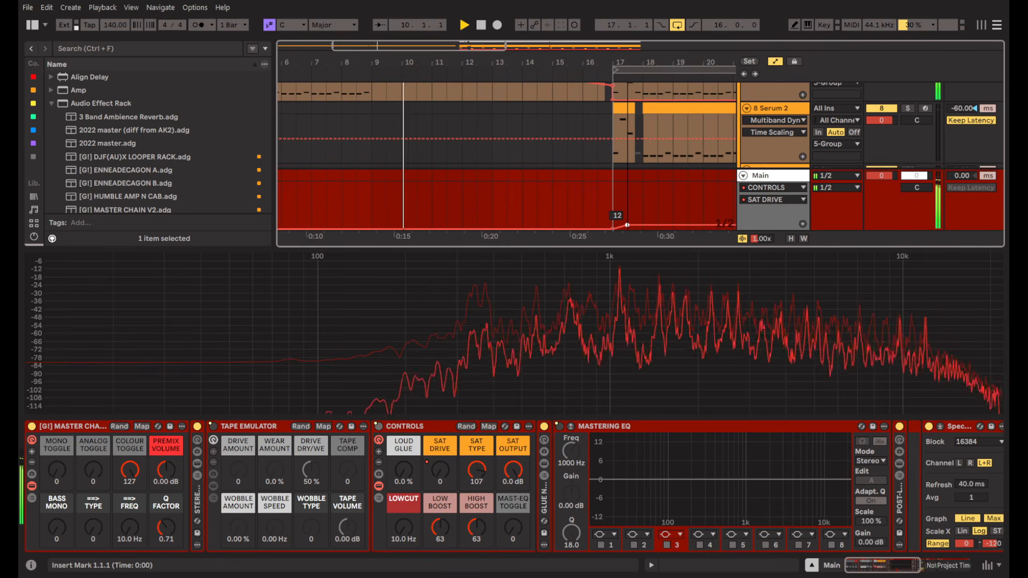
pyautogui.click(803, 224)
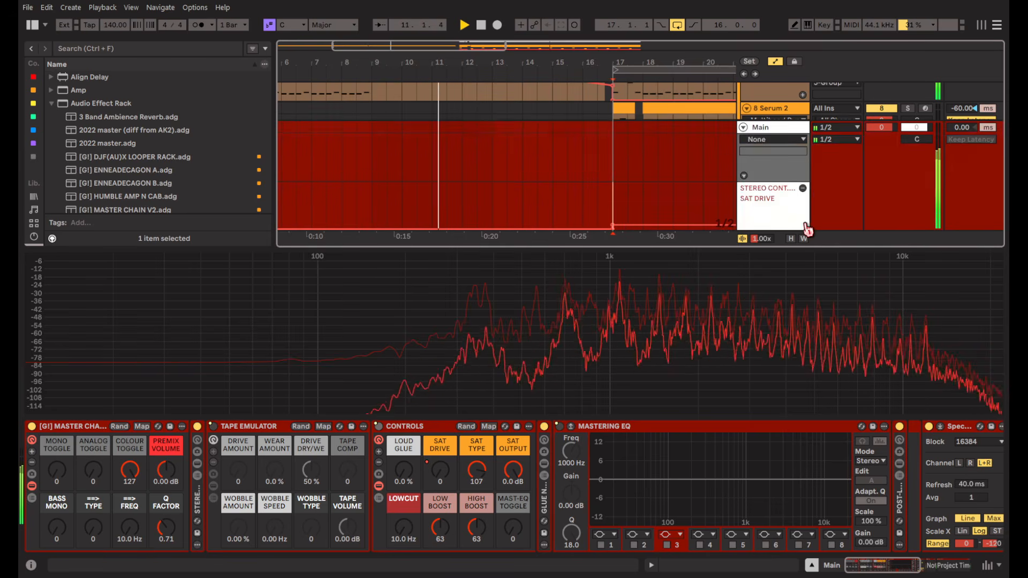
pyautogui.click(812, 566)
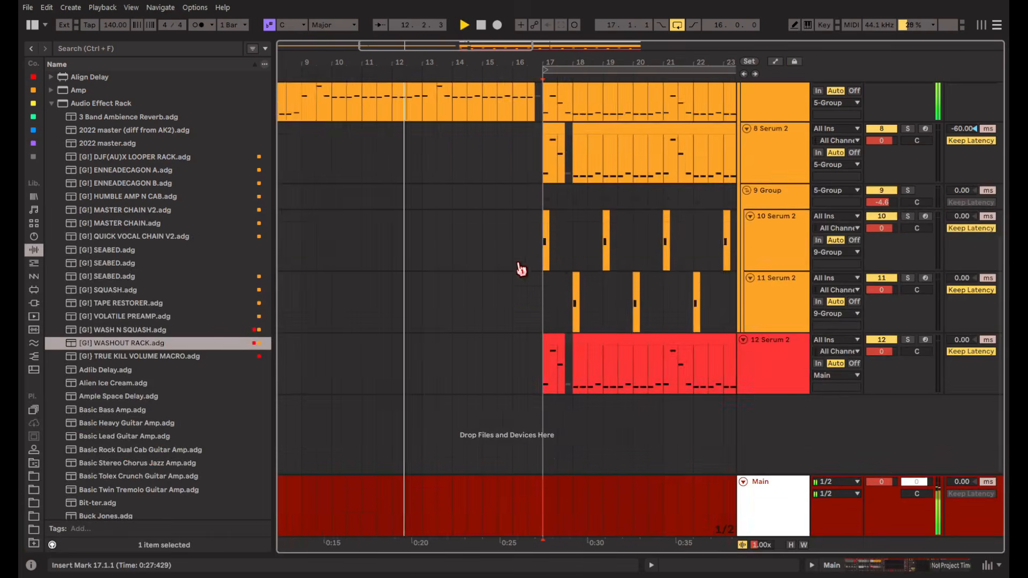
# Copy an eight-bar drum clip from track 1's drop to bar 1 and restart playback.
pyautogui.scroll(-1, 468, 104)
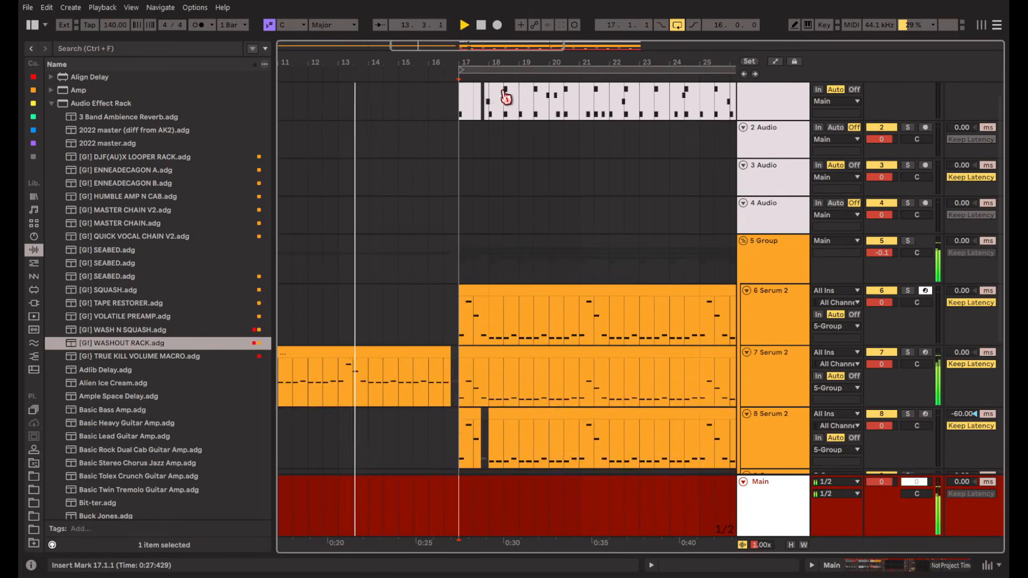
pyautogui.scroll(1, 507, 99)
pyautogui.scroll(-4, 504, 107)
pyautogui.press('space')
pyautogui.click(481, 92)
pyautogui.click(286, 102)
pyautogui.hotkey('ctrl', 'v')
pyautogui.press('space')
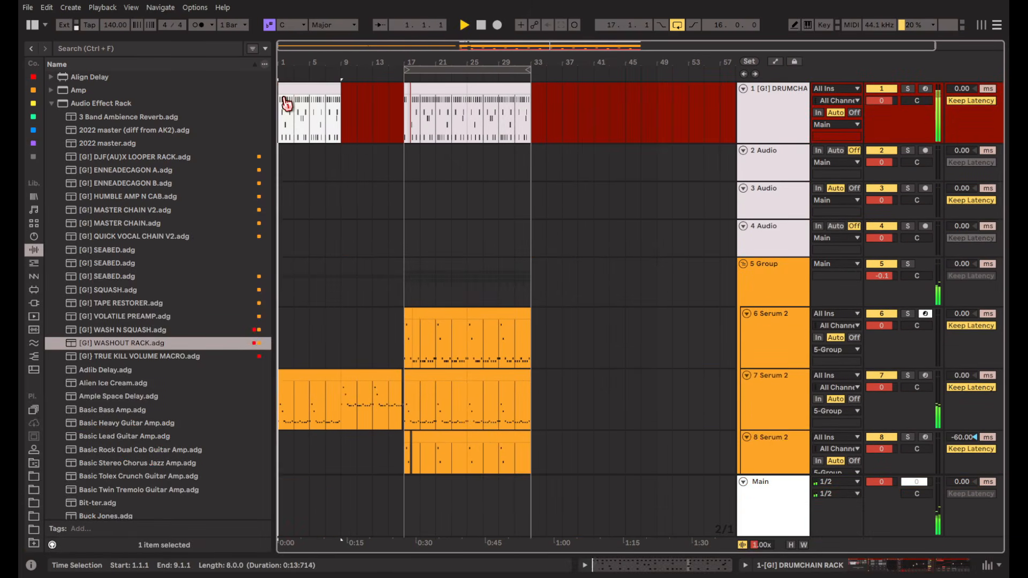
# Duplicate track 1's intro drum clip so the copy fills bars 9 to 17.
pyautogui.scroll(4, 287, 101)
pyautogui.doubleClick(319, 92)
pyautogui.scroll(-4, 436, 101)
pyautogui.click(334, 87)
pyautogui.hotkey('ctrl', 'd')
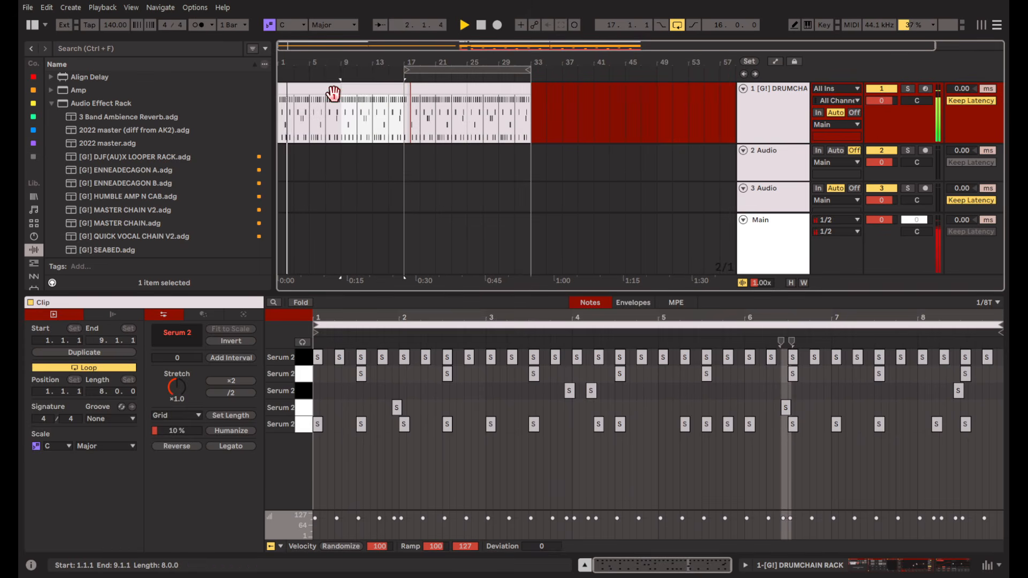
# Deactivate all drum notes except the topmost row in track 1's clip at bars 1 to 9.
pyautogui.doubleClick(332, 92)
pyautogui.press('space')
pyautogui.press('space')
pyautogui.click(310, 428)
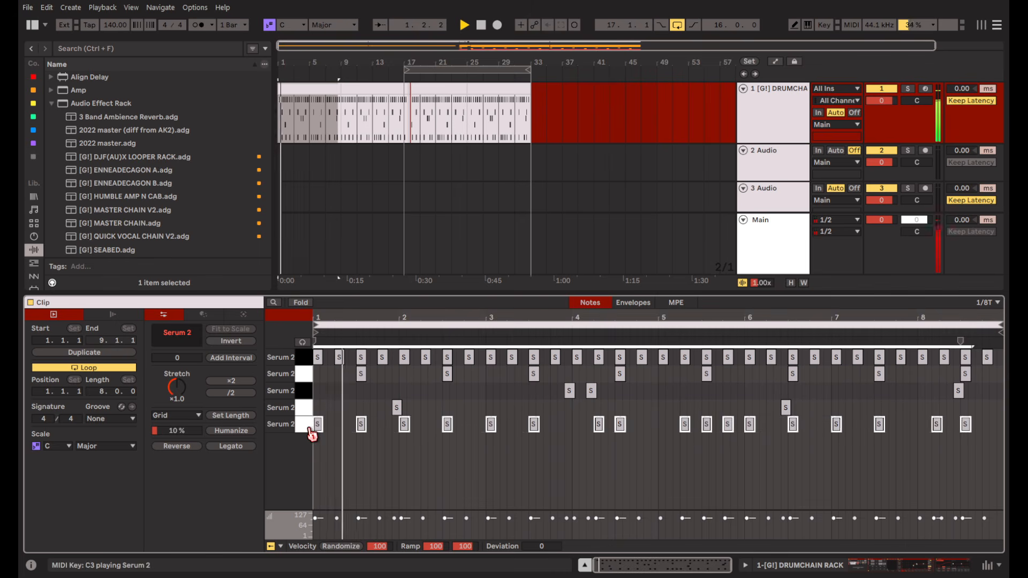
pyautogui.click(303, 382)
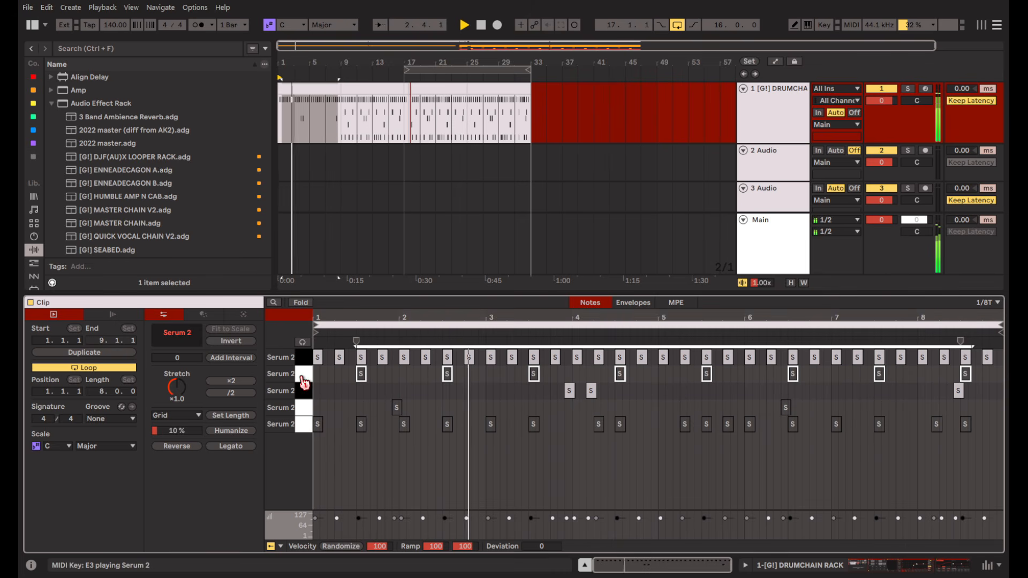
pyautogui.click(304, 391)
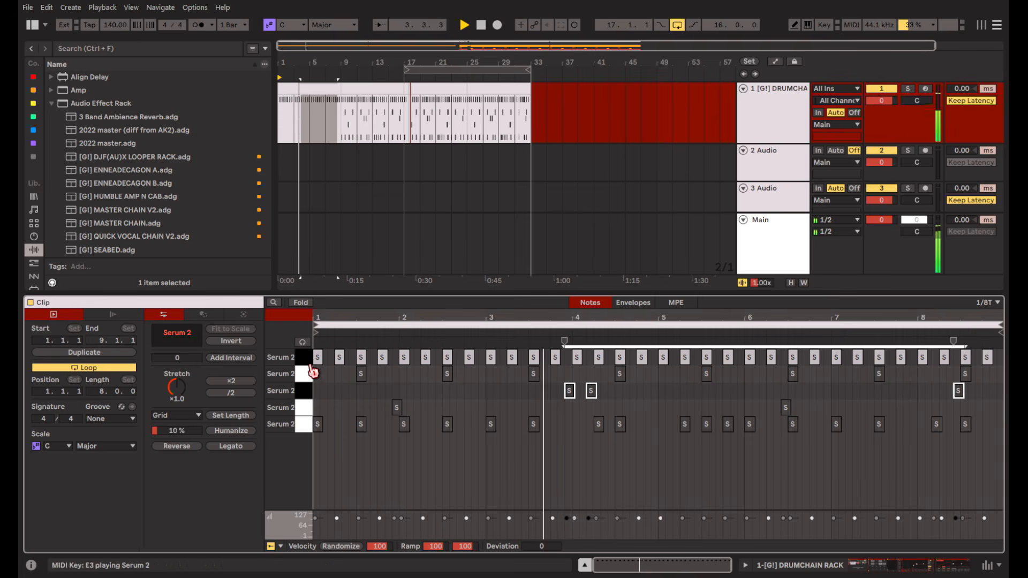
# Deactivate the lower three rows of drum notes in track 1's clip at bars 9 to 17.
pyautogui.click(362, 92)
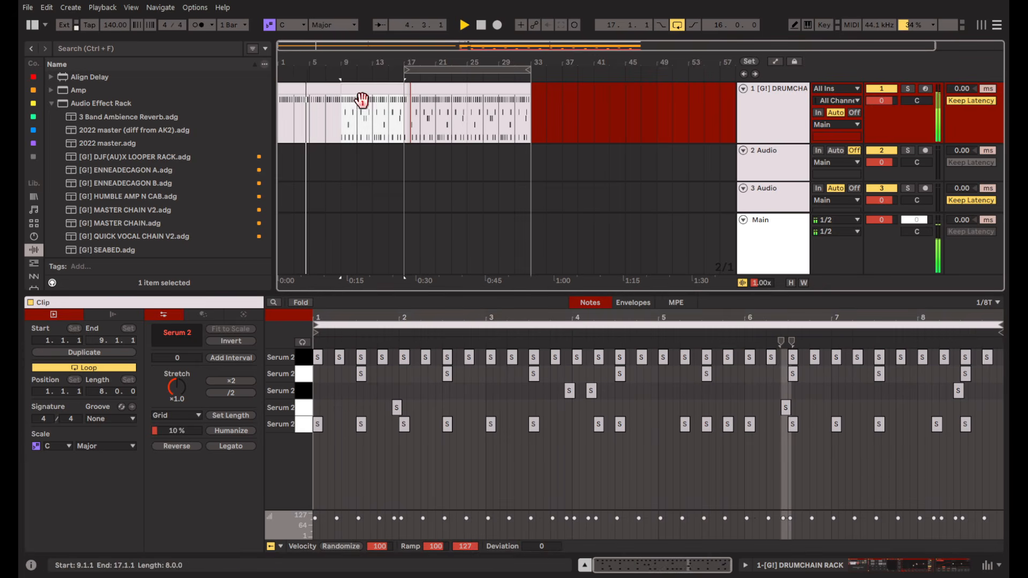
pyautogui.click(306, 426)
pyautogui.click(401, 457)
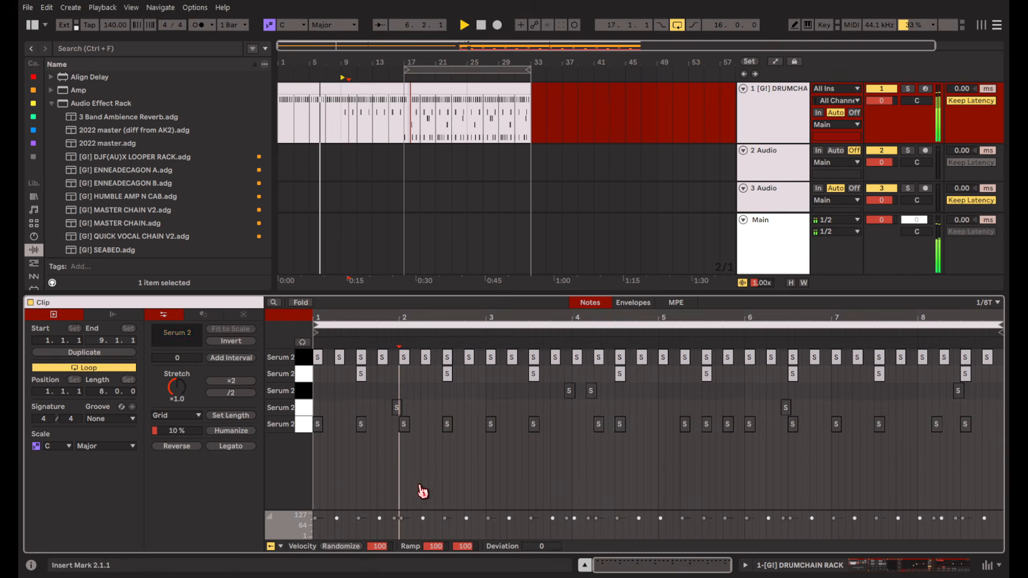
# Hide the clip editor and raise track 1's volume to 1.6 dB.
pyautogui.click(402, 121)
pyautogui.scroll(4, 362, 129)
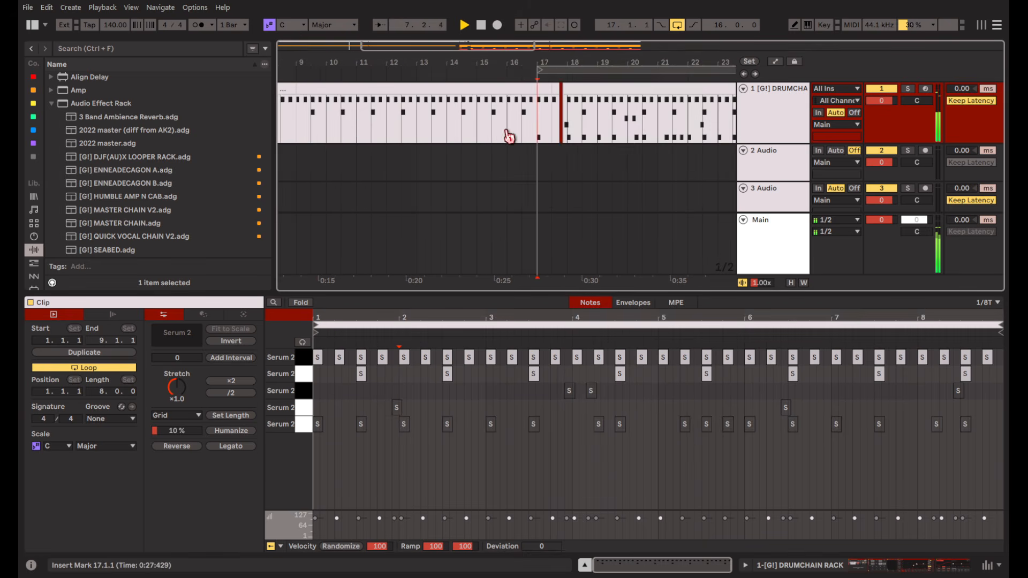
pyautogui.hscroll(-1, 595, 140)
pyautogui.scroll(-3, 710, 254)
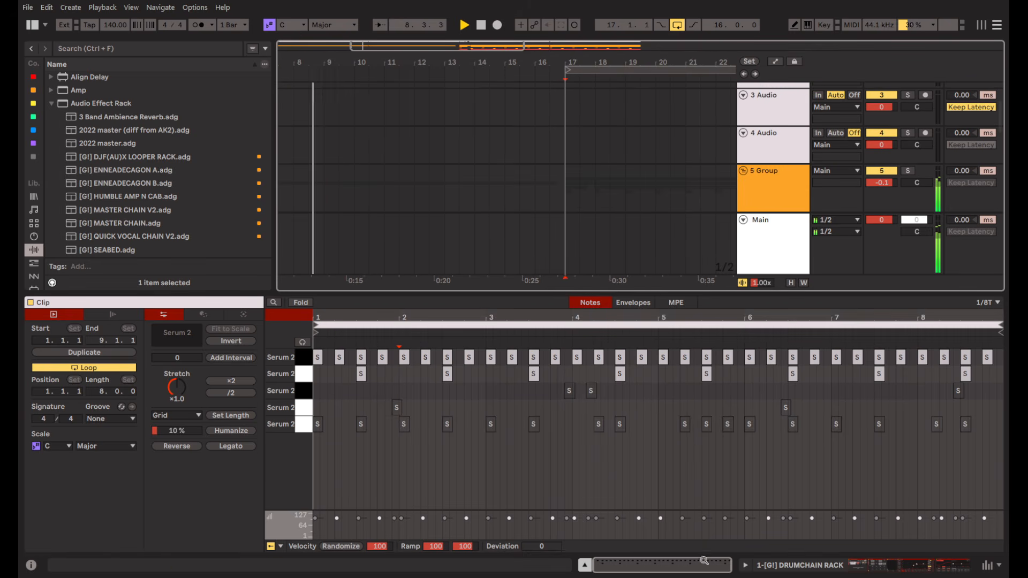
pyautogui.click(584, 565)
pyautogui.scroll(3, 538, 335)
pyautogui.hscroll(-2, 498, 303)
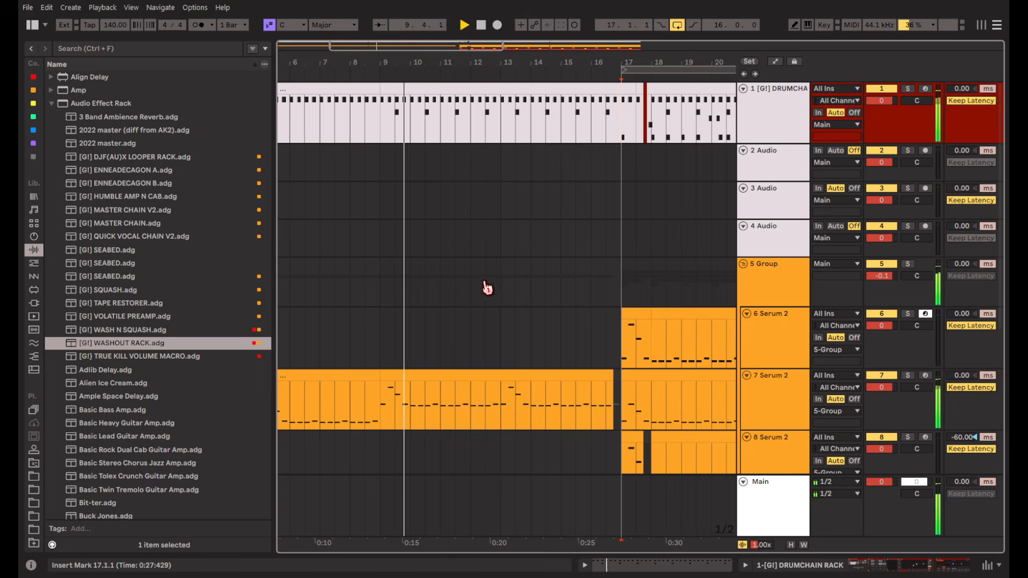
pyautogui.scroll(-4, 372, 316)
pyautogui.scroll(2, 305, 299)
pyautogui.scroll(-2, 443, 298)
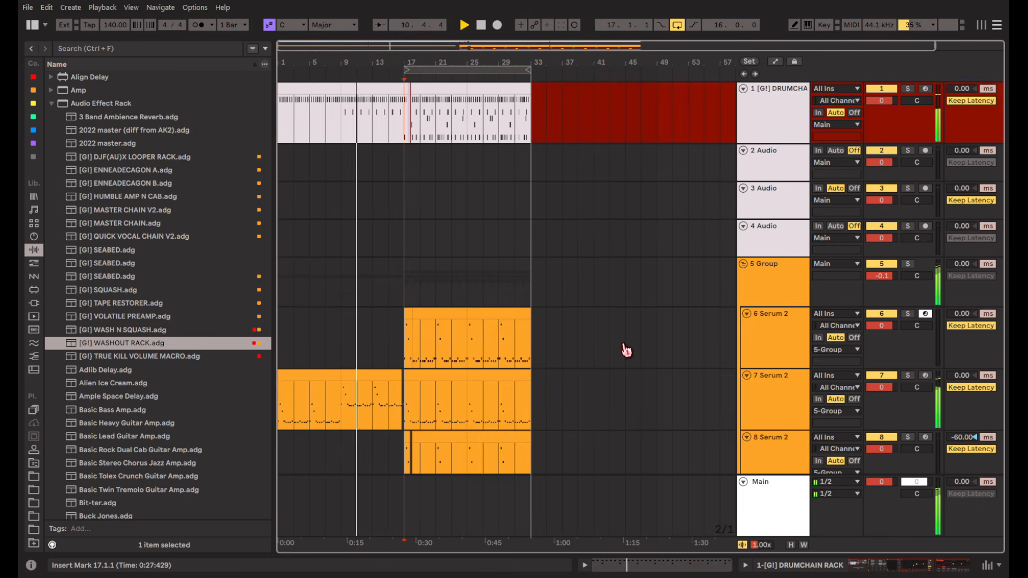
pyautogui.moveTo(881, 102); pyautogui.dragTo(881, 93)
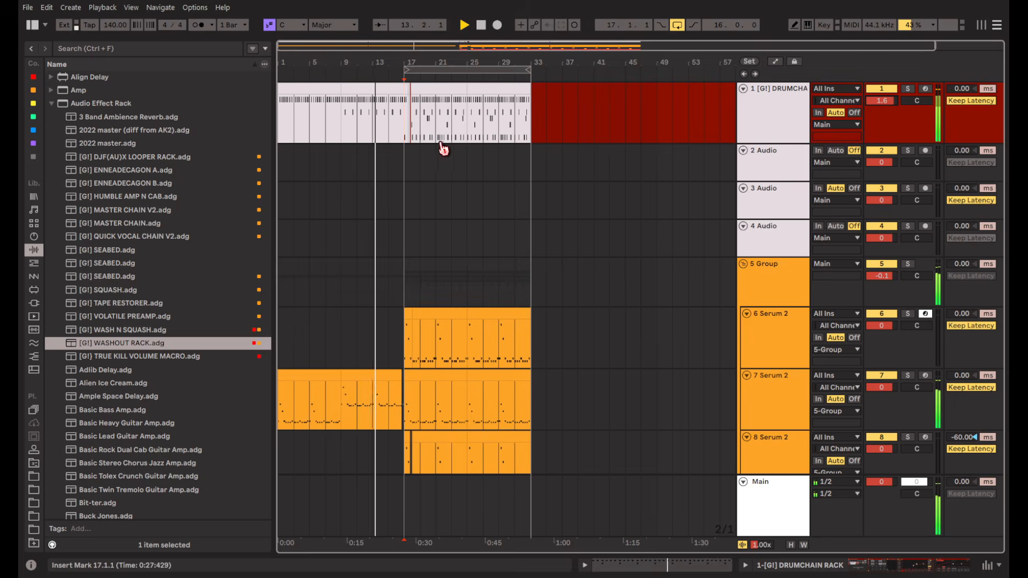
# Set the end of track 7's reverb dry/wet ramp at bar 17 to 21%.
pyautogui.scroll(3, 443, 149)
pyautogui.scroll(2, 447, 144)
pyautogui.hscroll(-2, 447, 144)
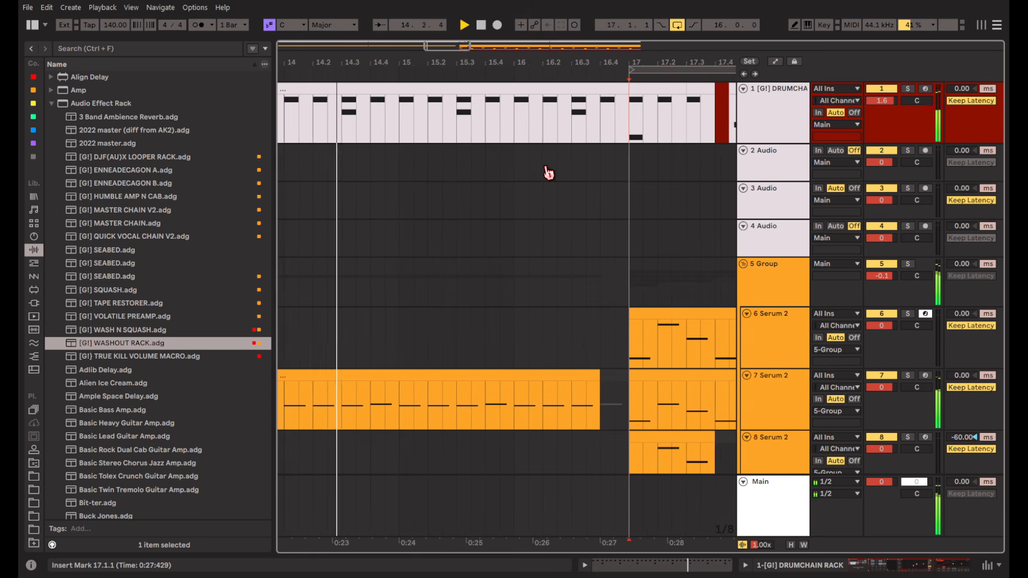
pyautogui.hscroll(1, 528, 294)
pyautogui.press('a')
pyautogui.scroll(-2, 586, 455)
pyautogui.scroll(-2, 599, 362)
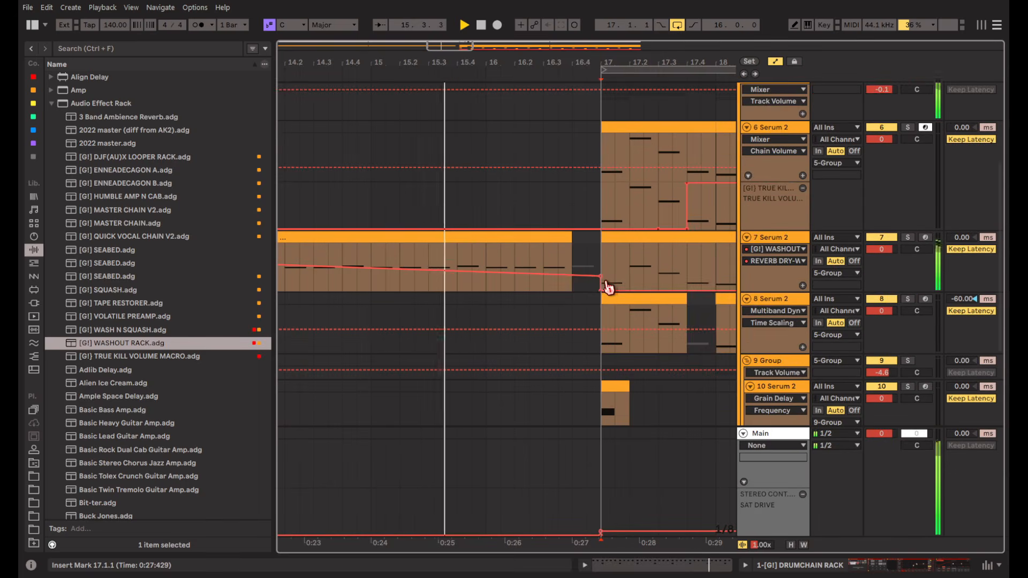
pyautogui.moveTo(600, 277)
pyautogui.mouseDown()
pyautogui.moveTo(601, 291)
pyautogui.moveTo(601, 280)
pyautogui.mouseUp()
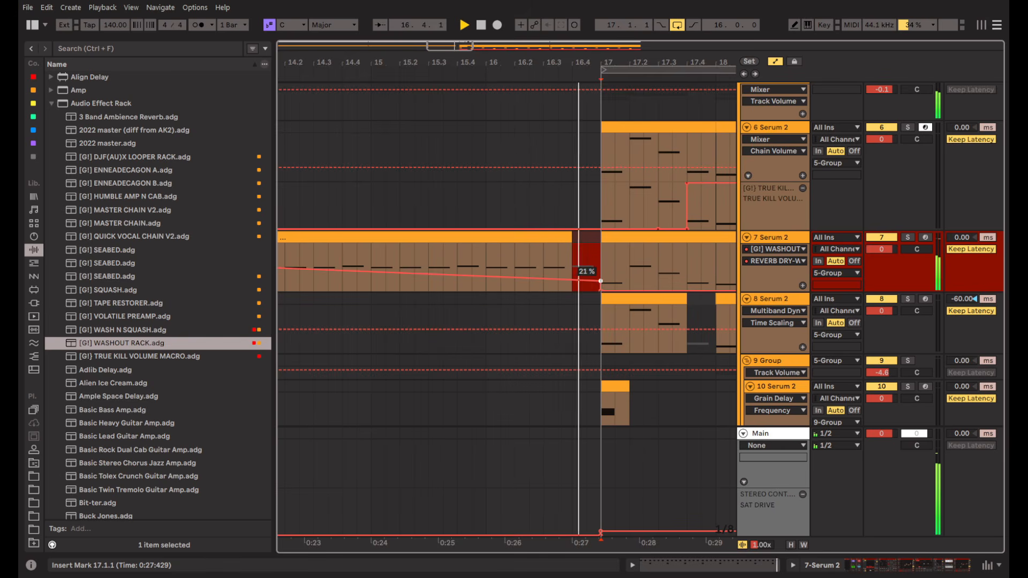
# Review the arrangement and its automation through the drop's first bars during playback, then hide the automation.
pyautogui.scroll(-3, 594, 276)
pyautogui.hscroll(2, 594, 267)
pyautogui.scroll(2, 569, 267)
pyautogui.scroll(2, 568, 268)
pyautogui.hscroll(2, 568, 251)
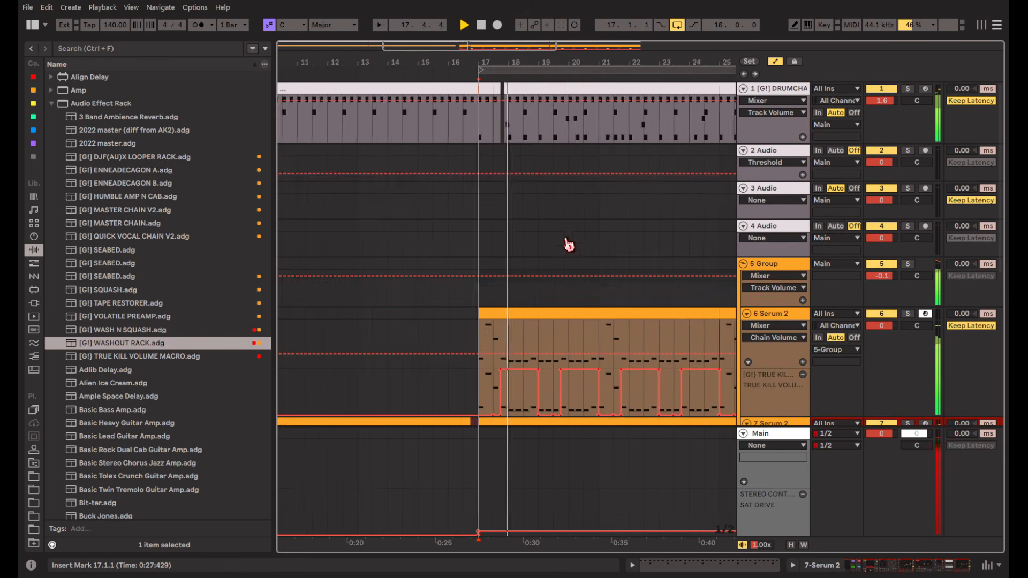
pyautogui.scroll(3, 473, 177)
pyautogui.scroll(-5, 472, 177)
pyautogui.press('a')
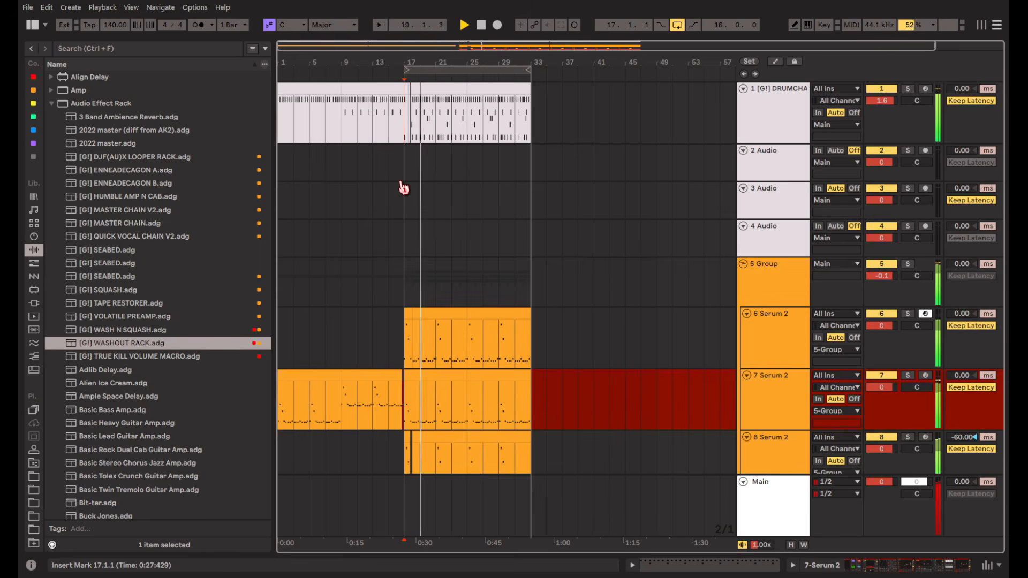
# Add a new Serum 2 instrument on track 13 with its default Init patch and open its editor.
pyautogui.scroll(5, 385, 138)
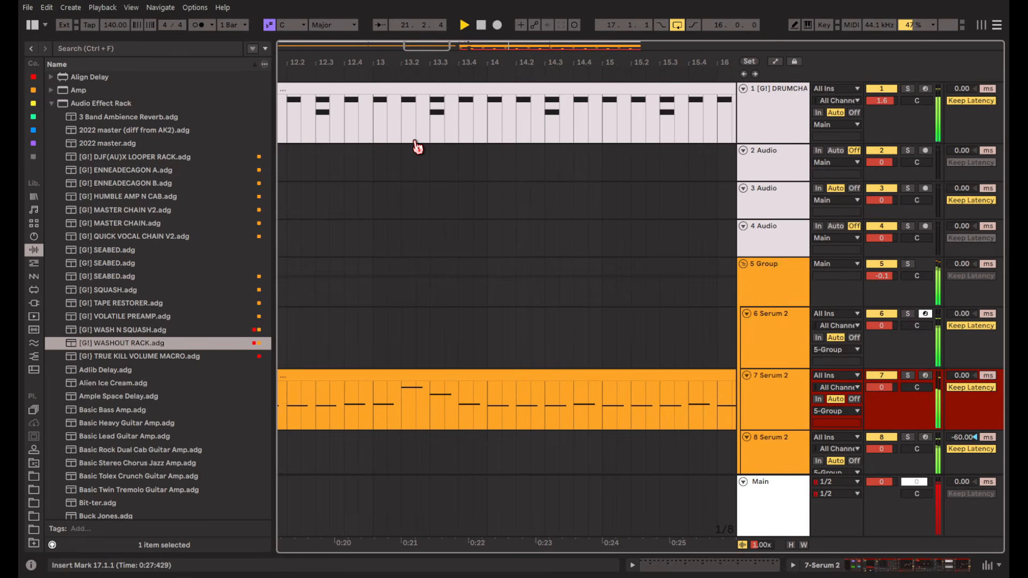
pyautogui.scroll(-5, 450, 192)
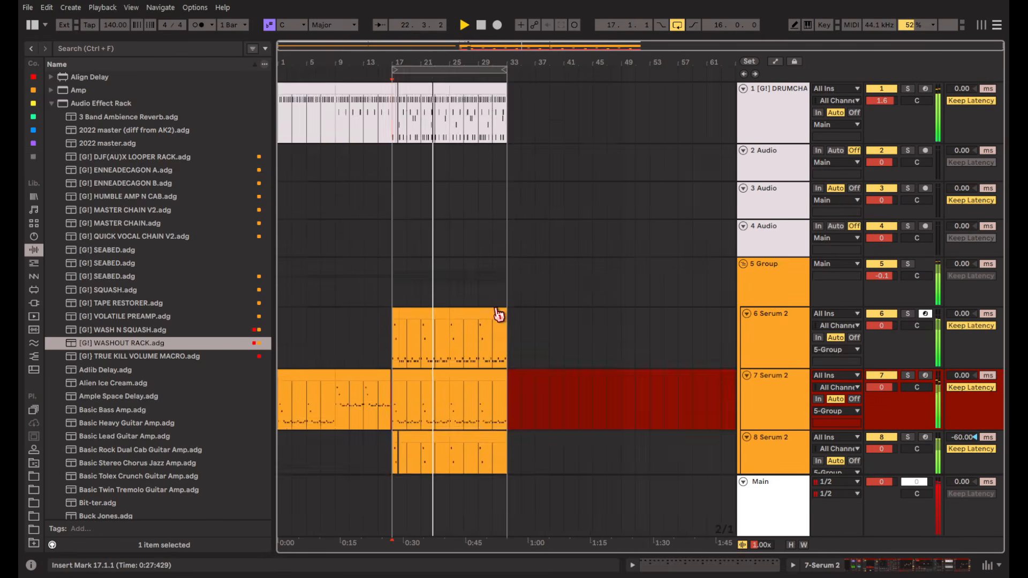
pyautogui.scroll(-3, 450, 280)
pyautogui.click(758, 420)
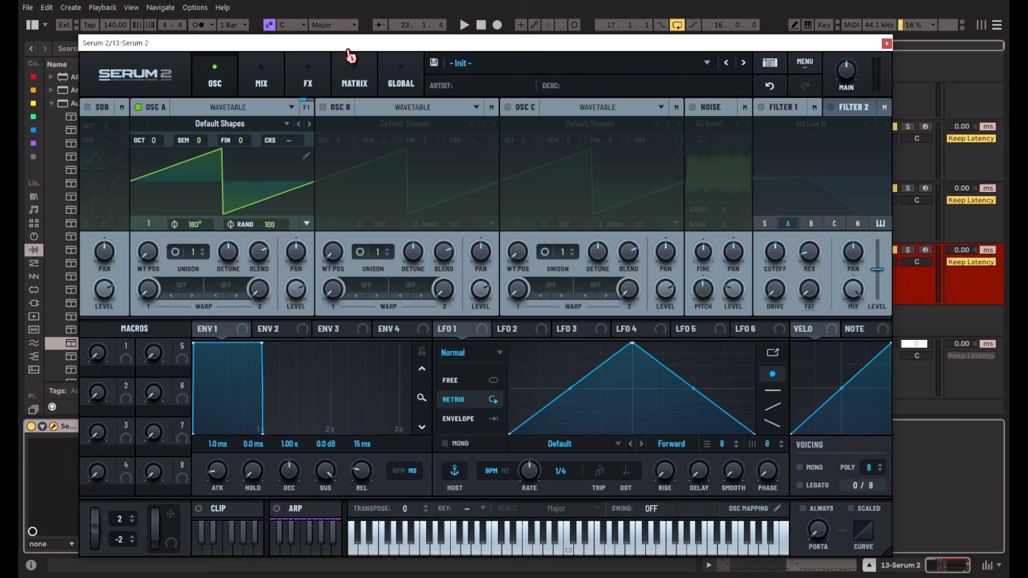
# Turn LFO 1 into a falling ramp at a 4 bar rate and assign it to oscillator A's coarse pitch.
pyautogui.moveTo(348, 50); pyautogui.dragTo(181, 22)
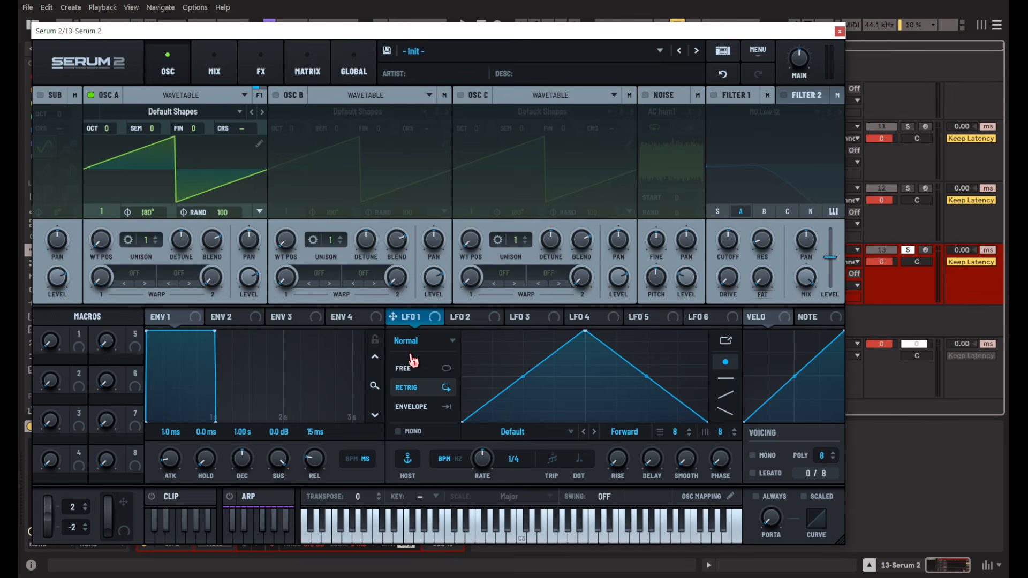
pyautogui.click(725, 411)
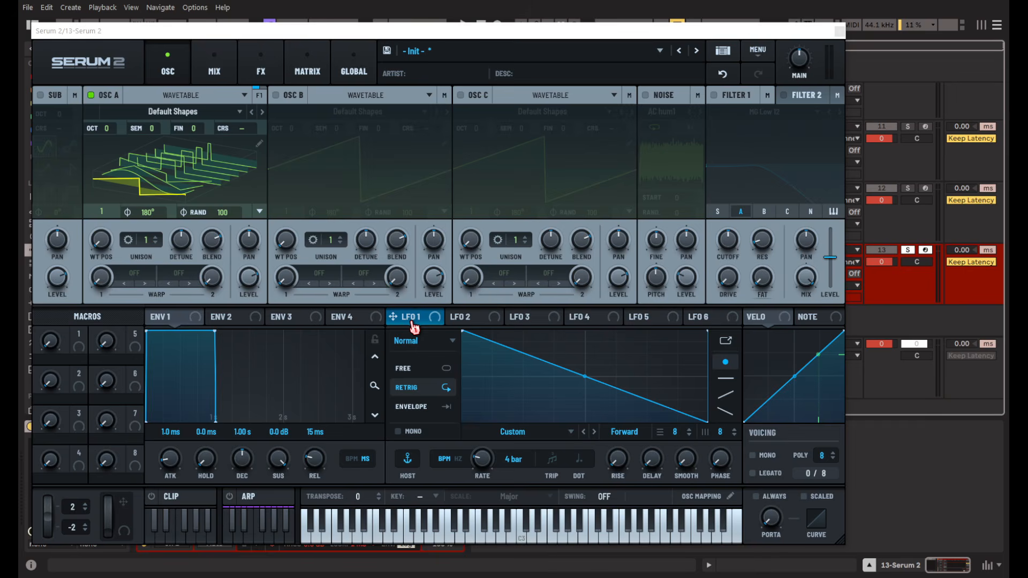
pyautogui.moveTo(412, 322); pyautogui.dragTo(246, 128)
# Lower oscillator A's coarse pitch to -53.47 and adjust the depth of LFO 1's modulation on it.
pyautogui.moveTo(242, 128); pyautogui.dragTo(243, 262)
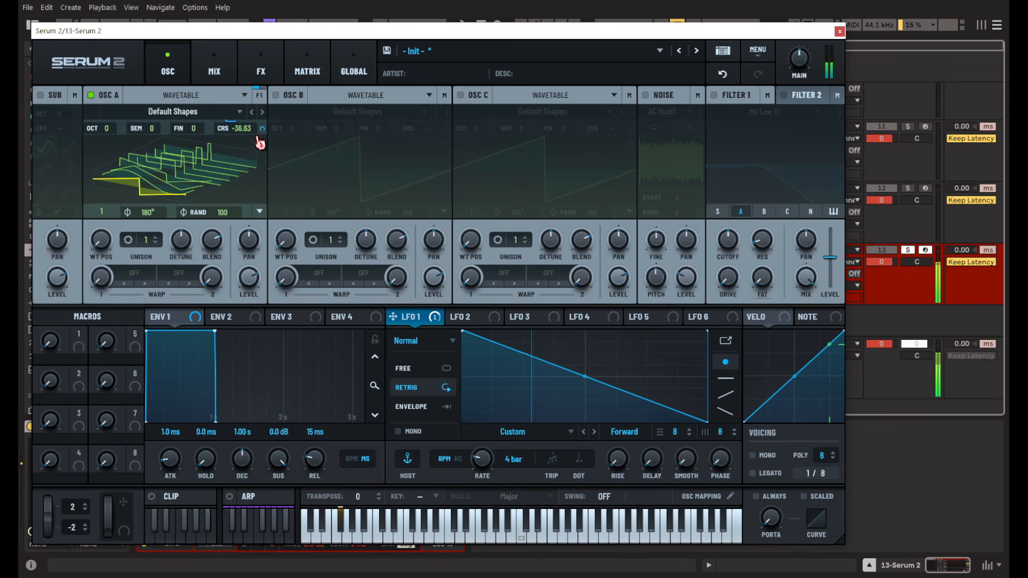
pyautogui.moveTo(265, 131); pyautogui.dragTo(266, 117)
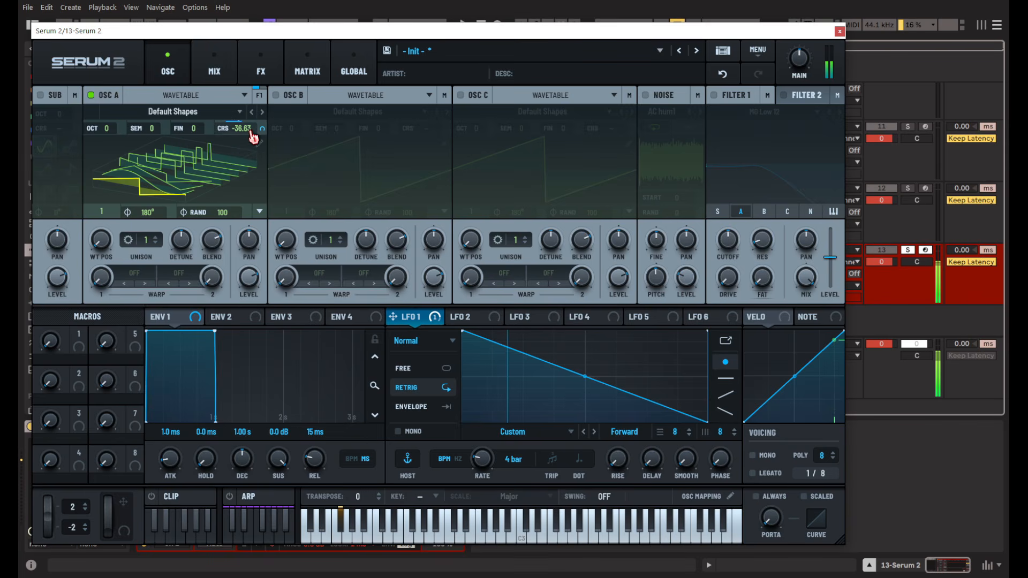
pyautogui.moveTo(251, 134); pyautogui.dragTo(250, 147)
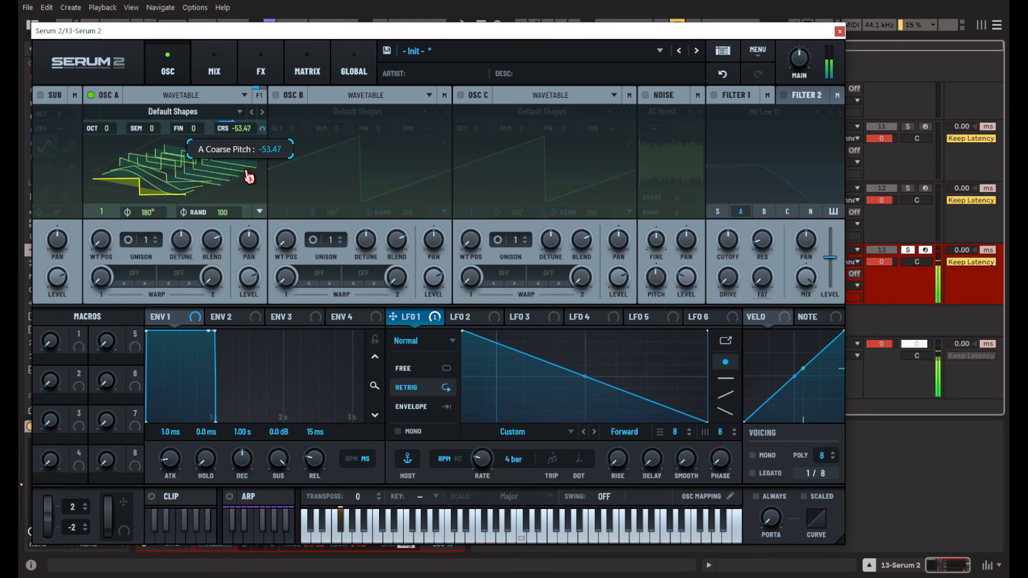
# Set oscillator A's first warp to FM (B) and enable oscillator B as the modulator.
pyautogui.click(128, 280)
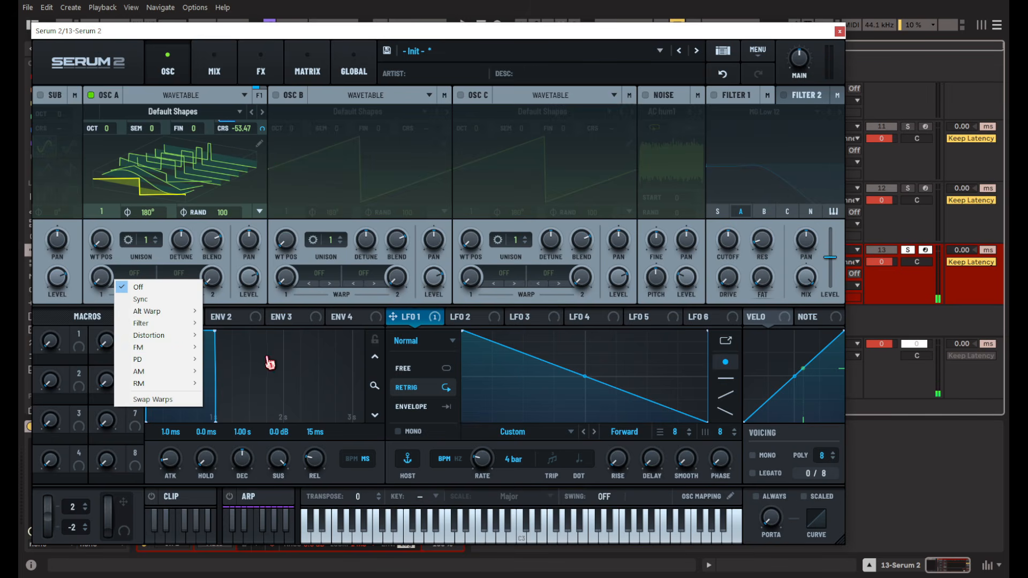
pyautogui.moveTo(150, 347)
pyautogui.click(252, 359)
pyautogui.click(292, 94)
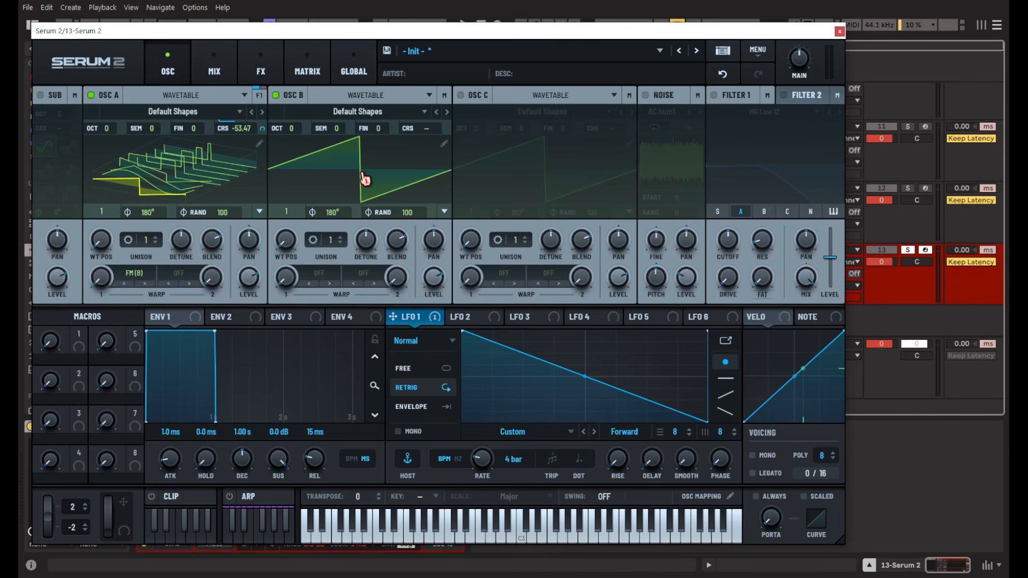
# Assign LFO 2 to oscillator B's coarse pitch, running at a 15.4 Hz rate.
pyautogui.click(454, 320)
pyautogui.moveTo(397, 311); pyautogui.dragTo(459, 7)
pyautogui.moveTo(458, 63); pyautogui.dragTo(457, 64)
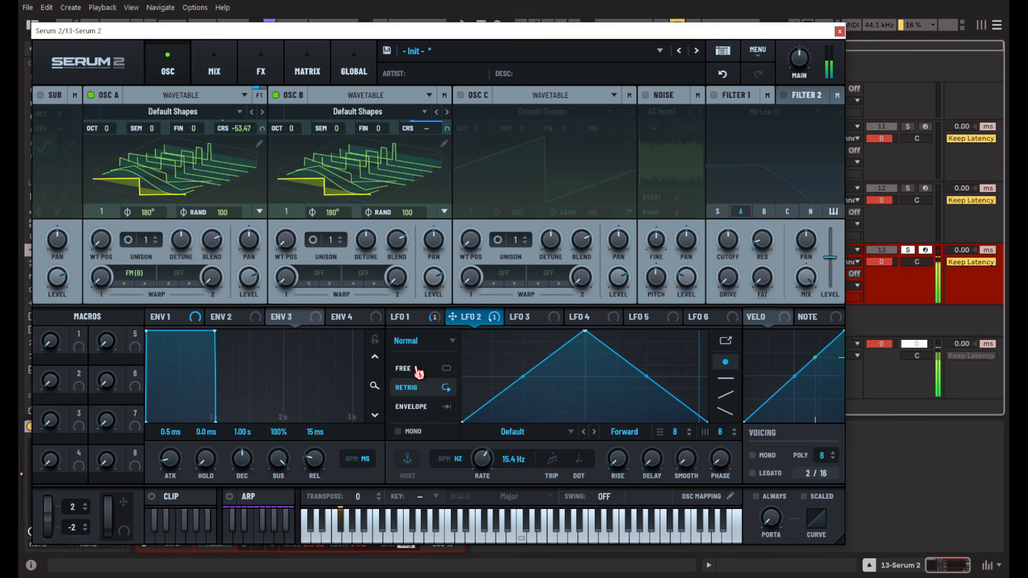
# Set oscillator B to wavetable frame 2 and octave +4, and reduce LFO 2's modulation depth on its coarse pitch.
pyautogui.moveTo(303, 248); pyautogui.dragTo(296, 217)
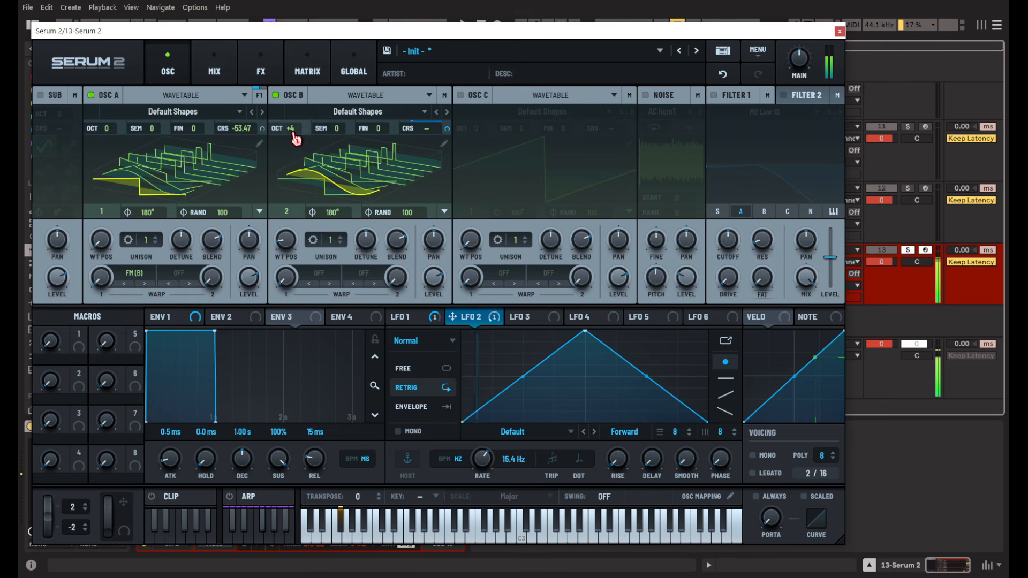
pyautogui.moveTo(447, 129); pyautogui.dragTo(448, 135)
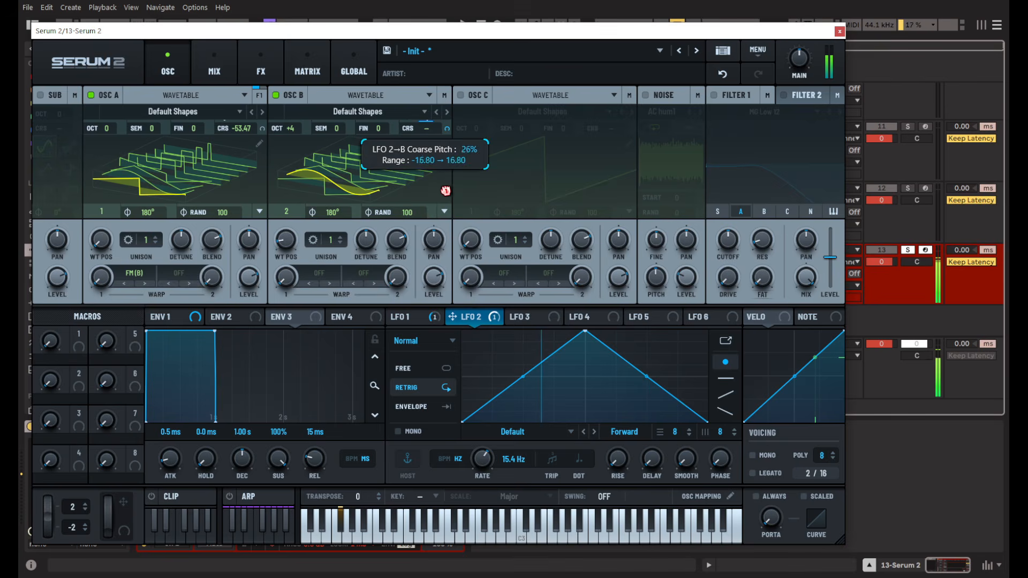
pyautogui.moveTo(442, 201); pyautogui.dragTo(441, 201)
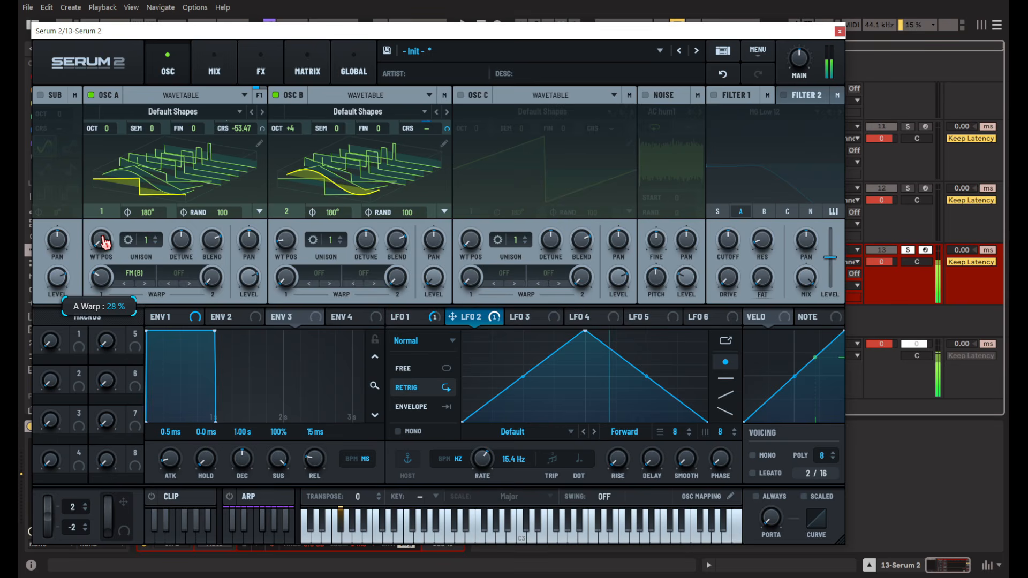
# Try AM (B) on oscillator A's warp, settle on FME (B), and set oscillator B's warp to FML (A).
pyautogui.click(149, 290)
pyautogui.moveTo(172, 371)
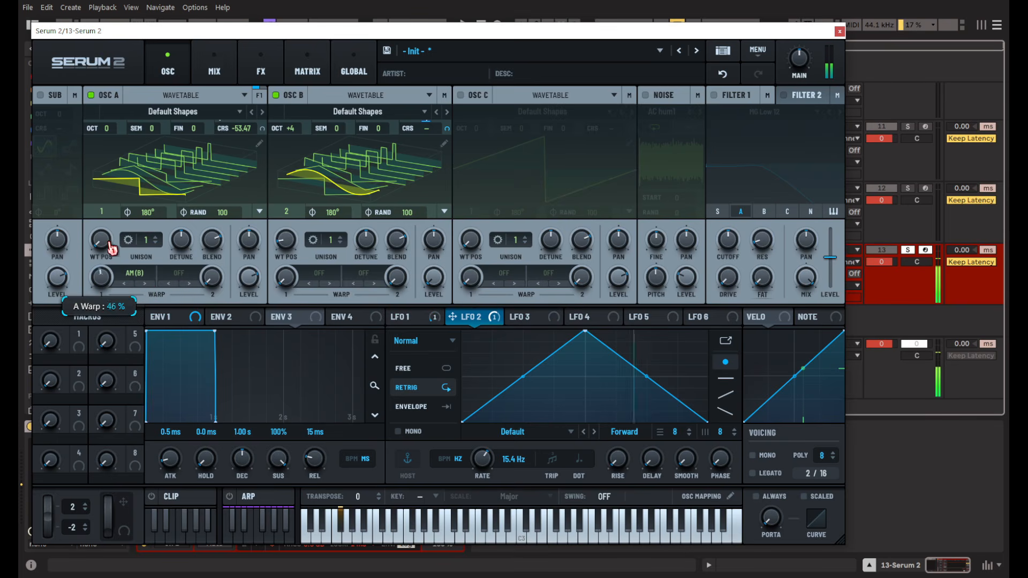
pyautogui.click(145, 283)
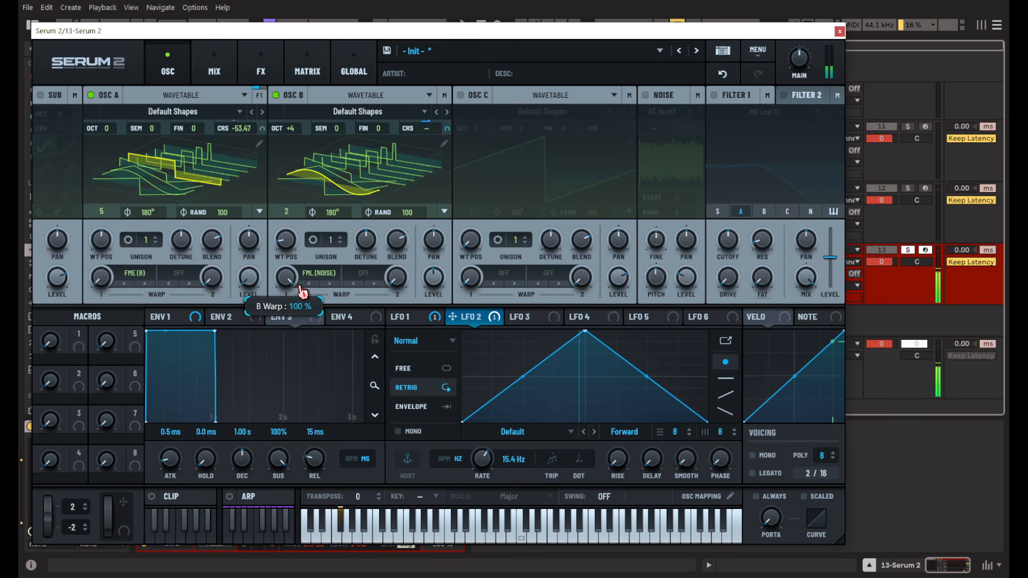
pyautogui.click(308, 285)
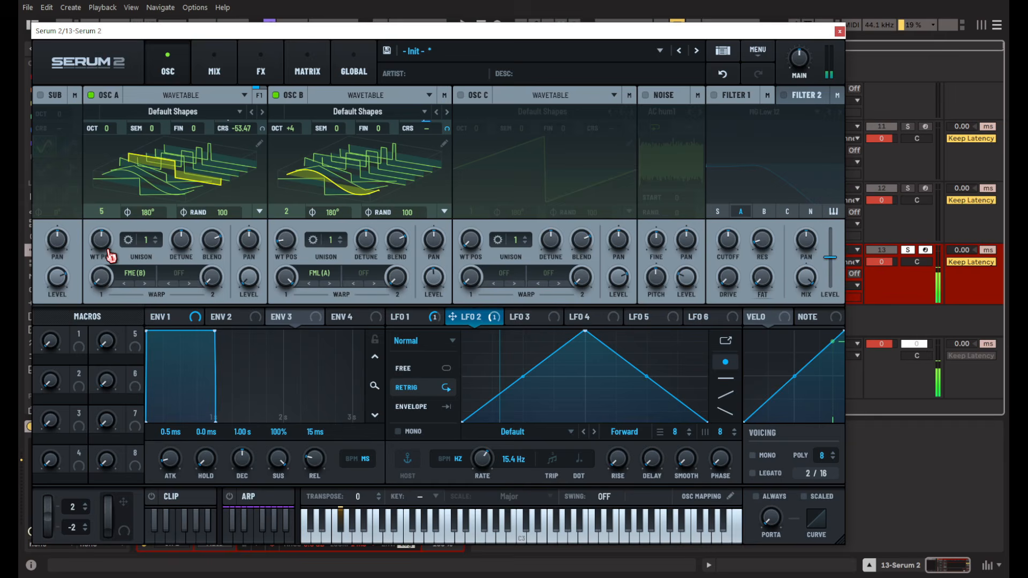
# Move oscillator A to wavetable frame 4 and set oscillator B's warp amount to 64%.
pyautogui.moveTo(110, 256)
pyautogui.mouseDown()
pyautogui.moveTo(102, 247)
pyautogui.moveTo(102, 261)
pyautogui.mouseUp()
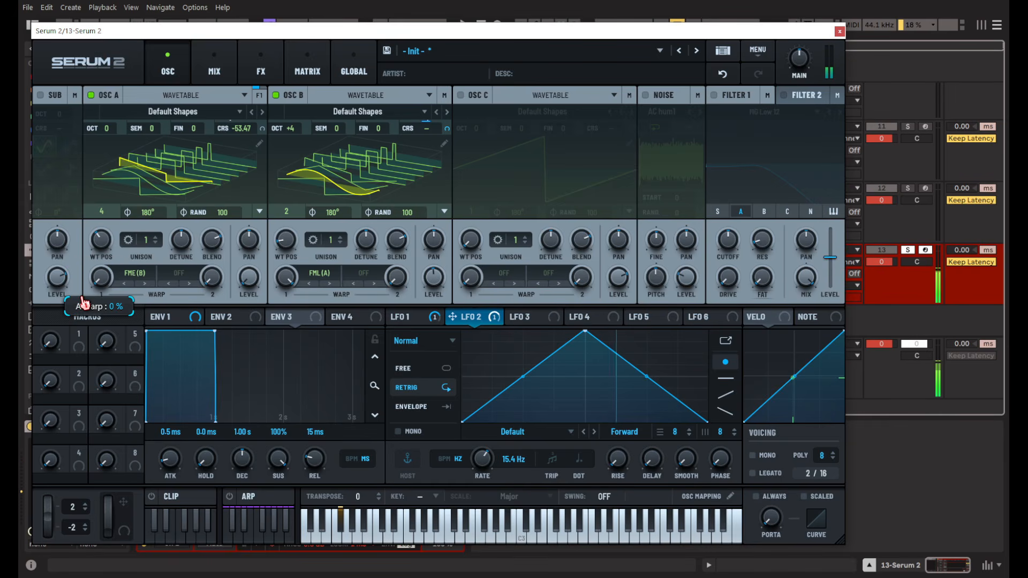
pyautogui.moveTo(107, 238)
pyautogui.mouseDown()
pyautogui.moveTo(109, 250)
pyautogui.moveTo(107, 234)
pyautogui.mouseUp()
pyautogui.moveTo(293, 284); pyautogui.dragTo(284, 314)
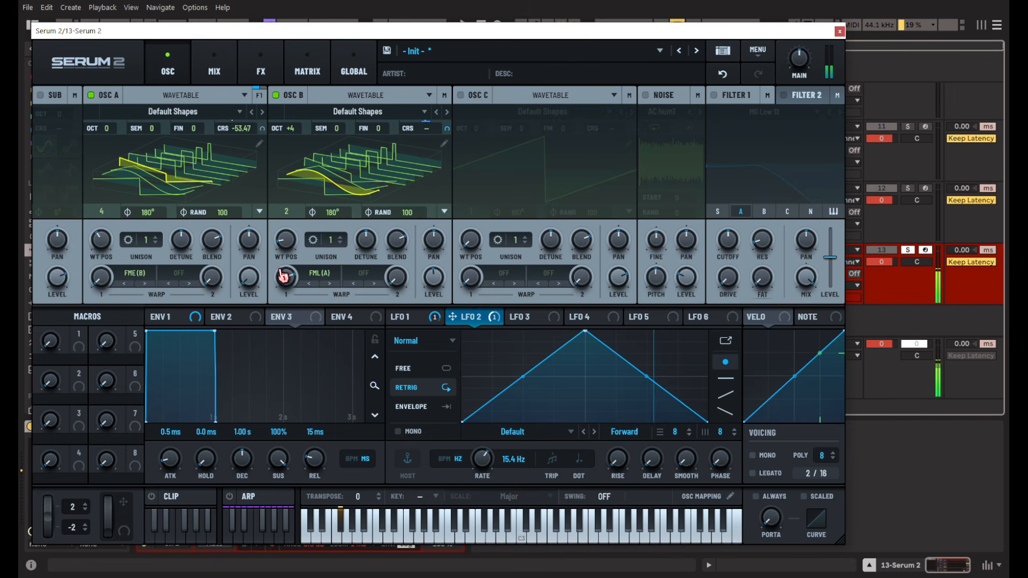
pyautogui.moveTo(283, 276); pyautogui.dragTo(281, 294)
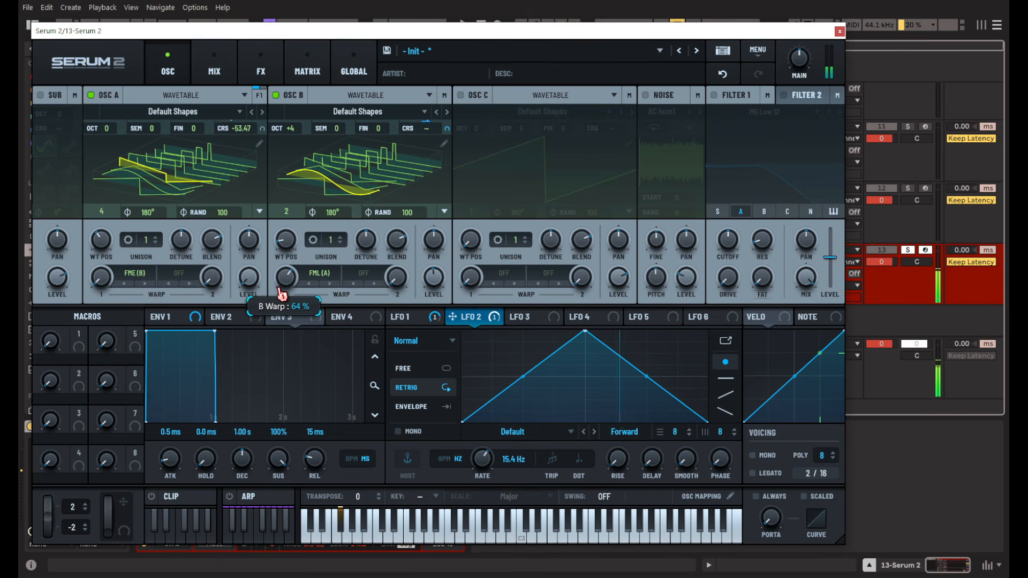
# Enable Filter 1, choose the High 12 type and raise its cutoff.
pyautogui.click(714, 95)
pyautogui.click(765, 111)
pyautogui.moveTo(757, 142)
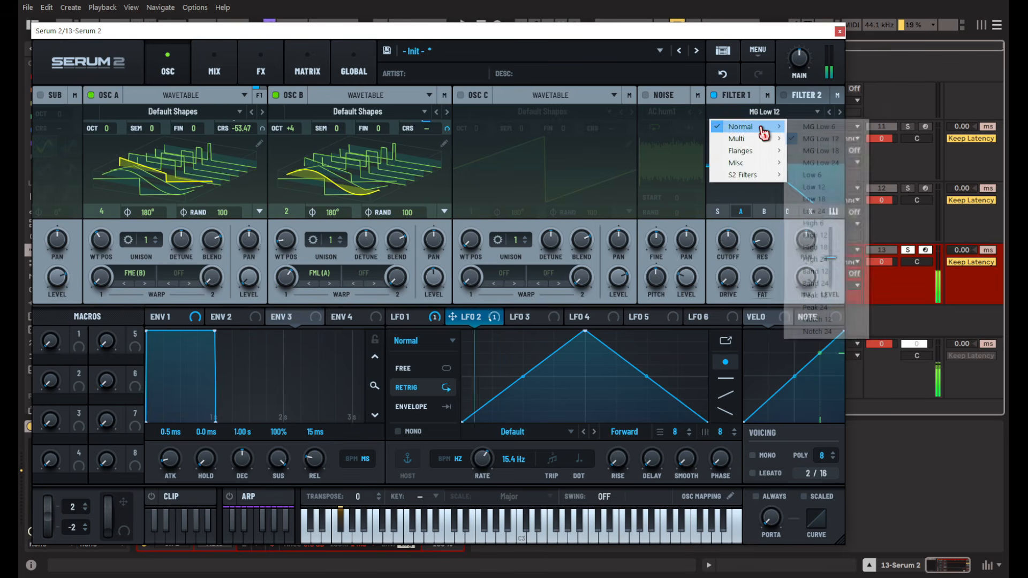
pyautogui.click(817, 235)
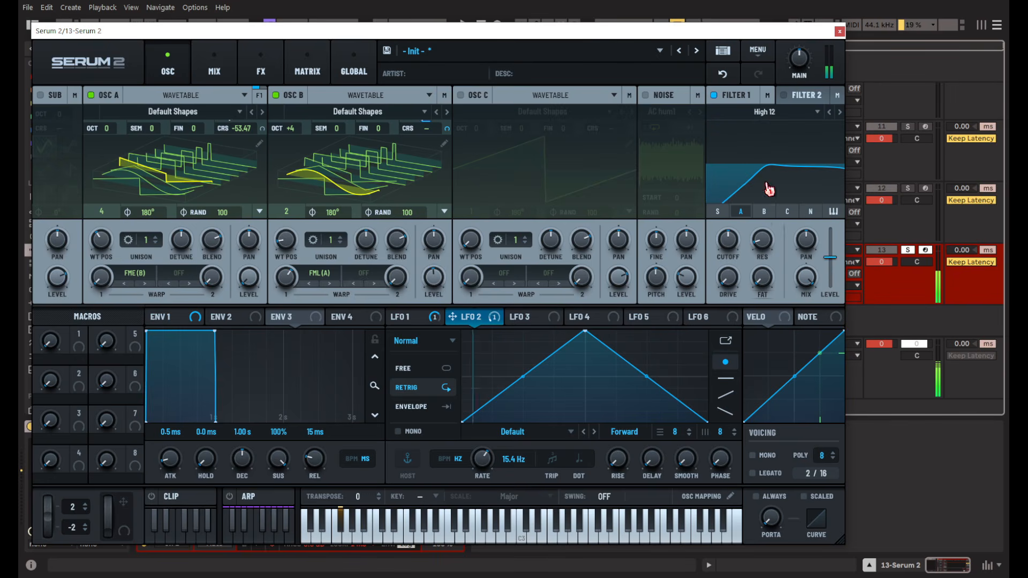
pyautogui.moveTo(740, 246); pyautogui.dragTo(750, 198)
# Assign LFO 1 to Filter 1's cutoff, raise the resonance and readjust the cutoff.
pyautogui.click(405, 322)
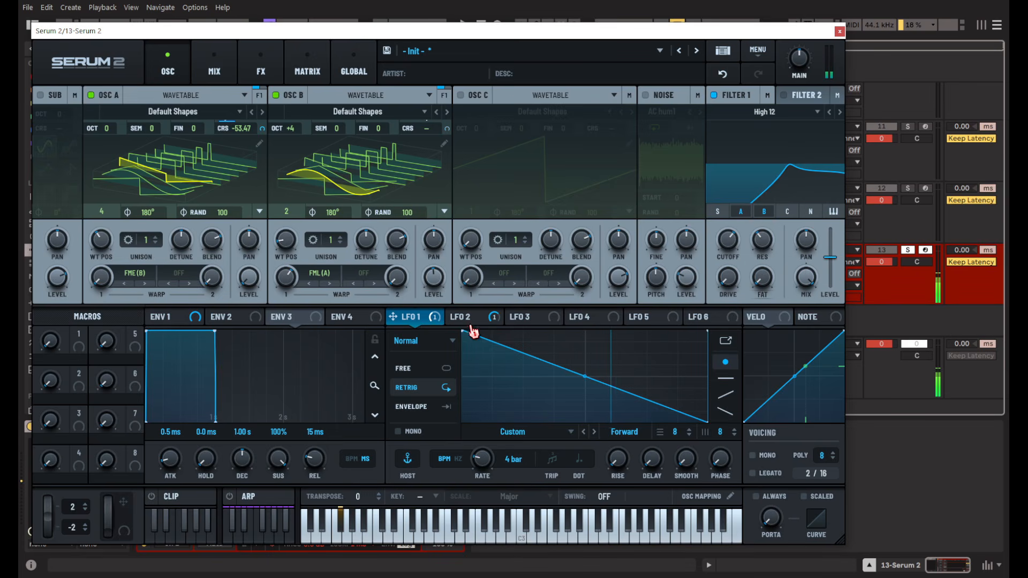
pyautogui.moveTo(473, 332); pyautogui.dragTo(729, 240)
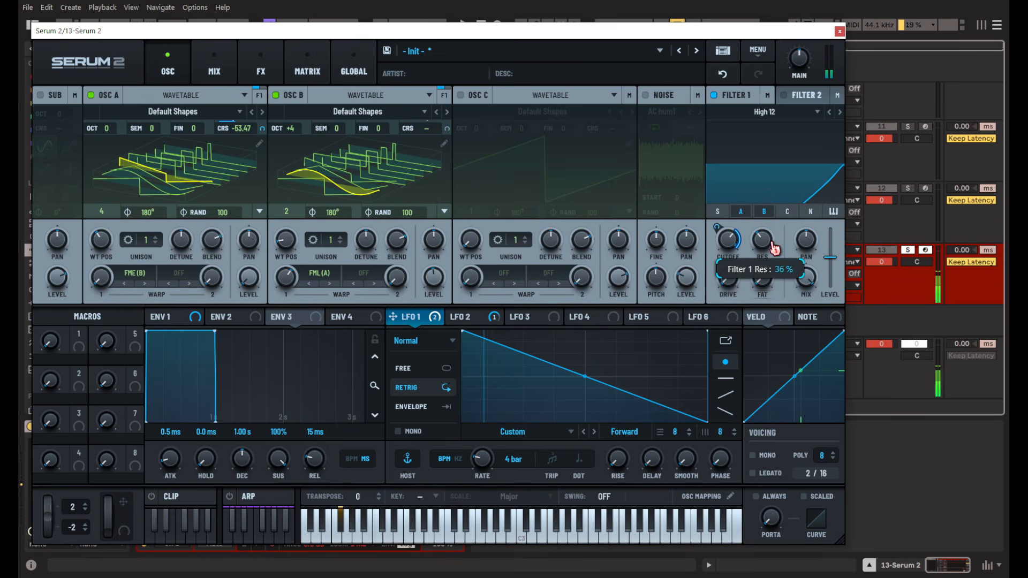
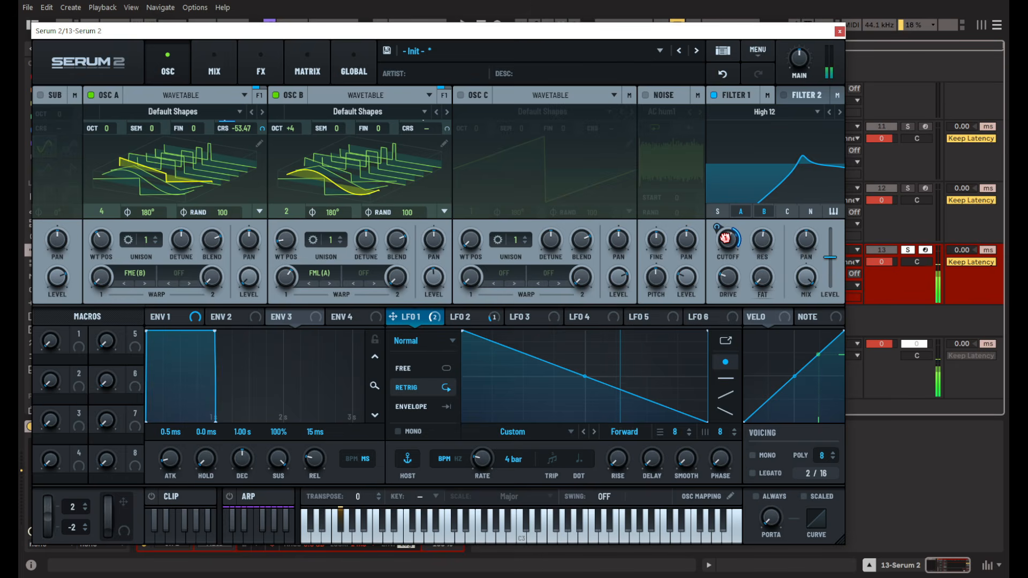
pyautogui.moveTo(726, 237)
pyautogui.mouseDown()
pyautogui.moveTo(729, 252)
pyautogui.moveTo(724, 219)
pyautogui.mouseUp()
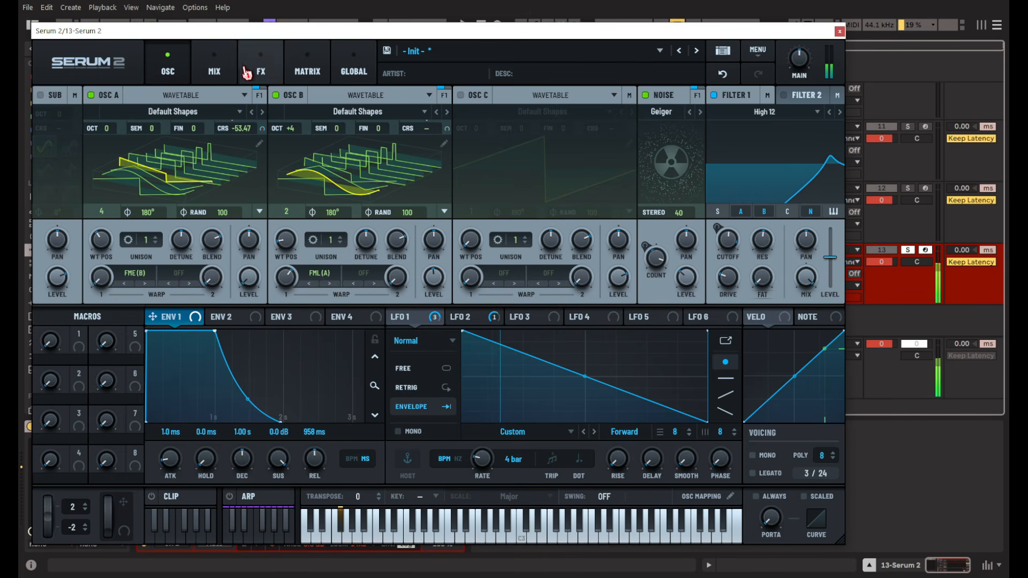
# Close the synth editor, insert the [G!] WASH N SQUASH rack before track 13's compressor and raise its reverb dry/wet to 13%.
pyautogui.click(840, 31)
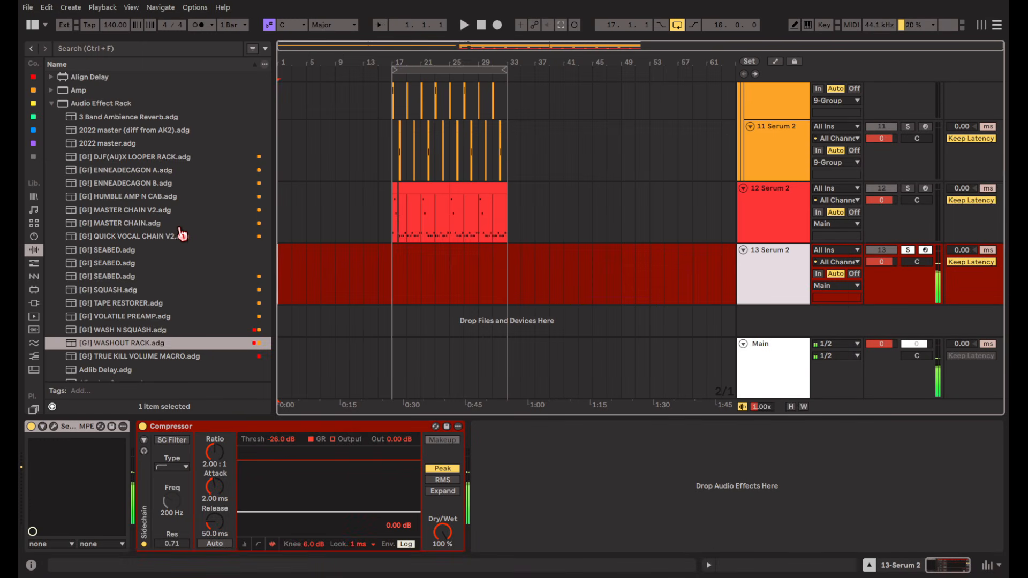
pyautogui.click(166, 220)
pyautogui.click(176, 197)
pyautogui.scroll(-2, 163, 298)
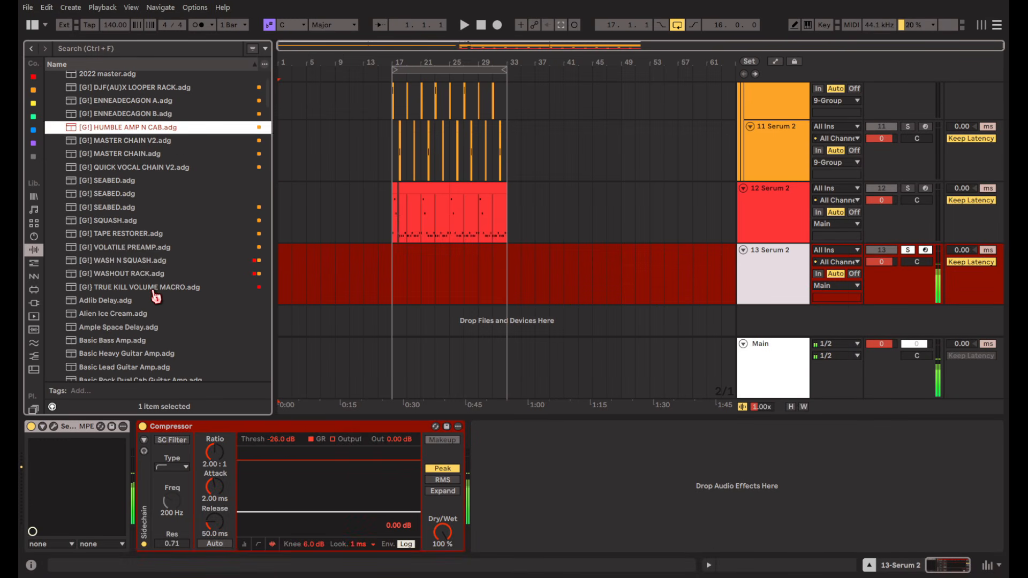
pyautogui.moveTo(128, 266); pyautogui.dragTo(278, 482)
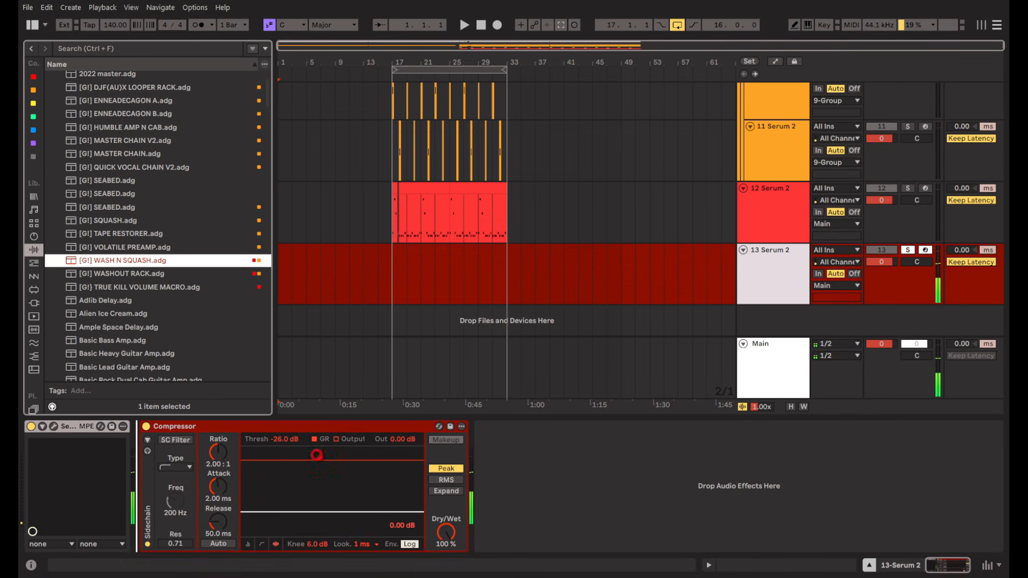
pyautogui.moveTo(238, 509); pyautogui.dragTo(288, 492)
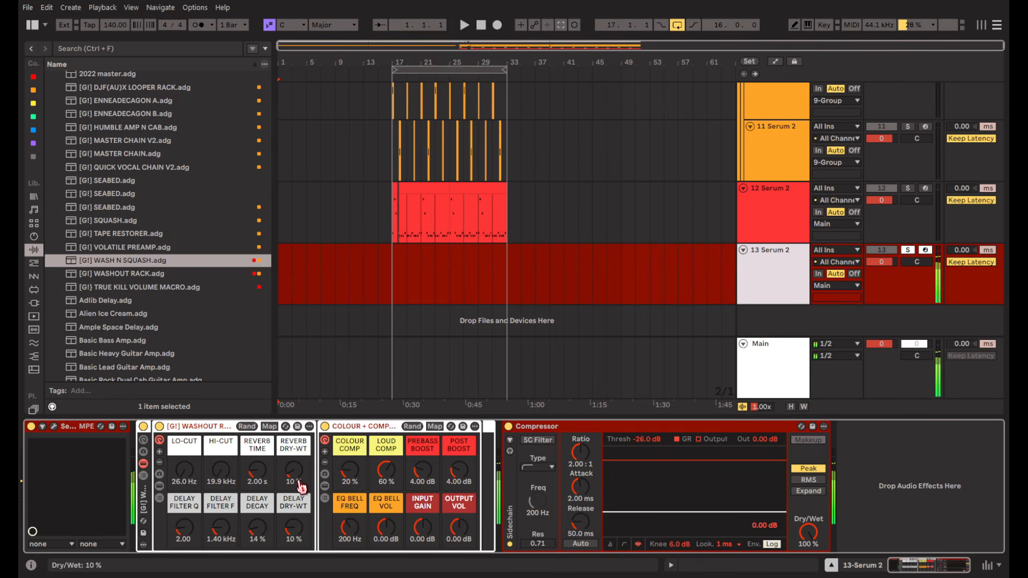
pyautogui.click(298, 481)
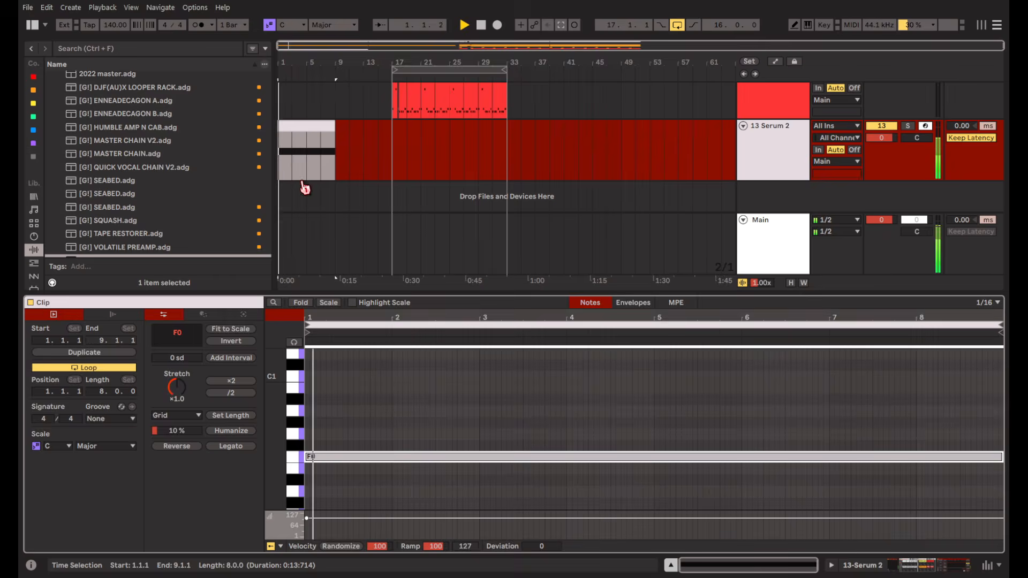
# Hide the clip editor, delete track 13's clip content from bar 5 onward and play the remaining four bars.
pyautogui.click(356, 161)
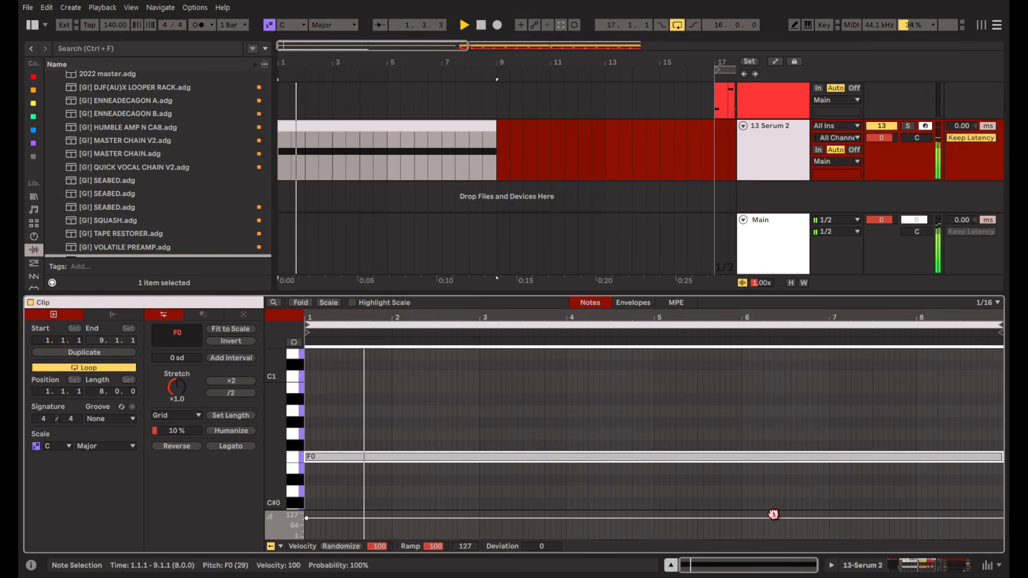
pyautogui.click(671, 566)
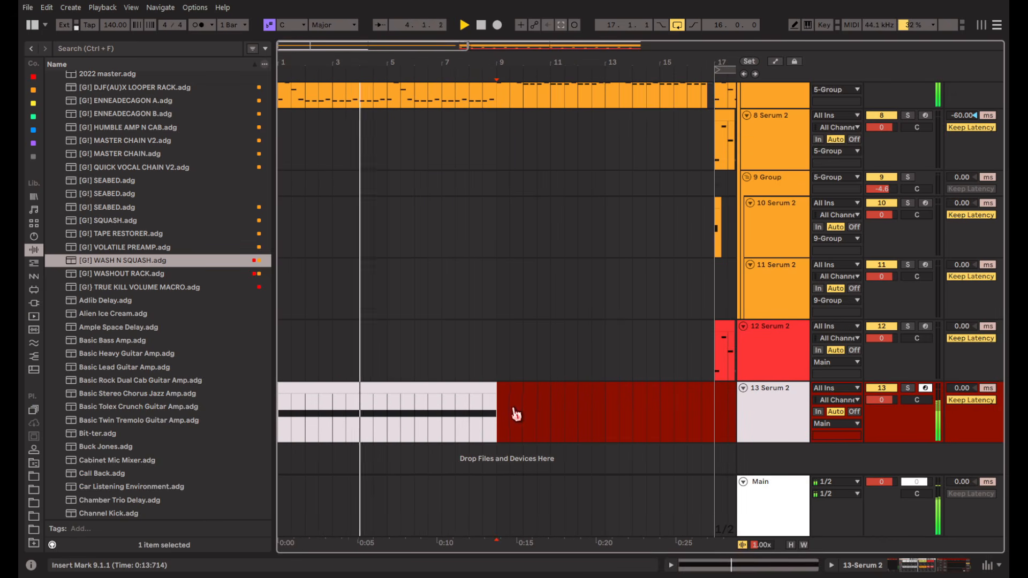
pyautogui.moveTo(516, 416); pyautogui.dragTo(390, 427)
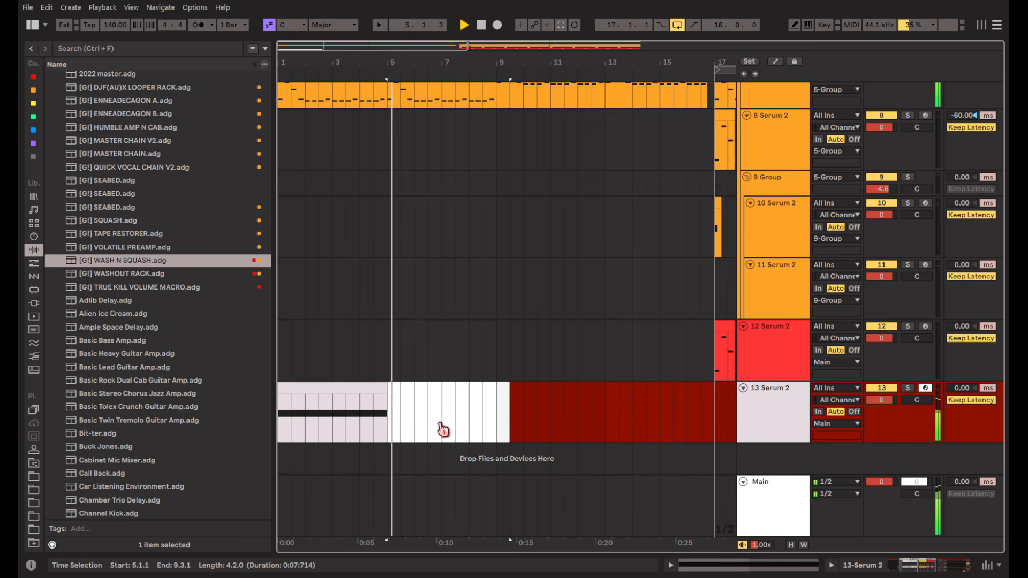
pyautogui.click(377, 412)
pyautogui.click(375, 389)
pyautogui.press('space')
pyautogui.press('space')
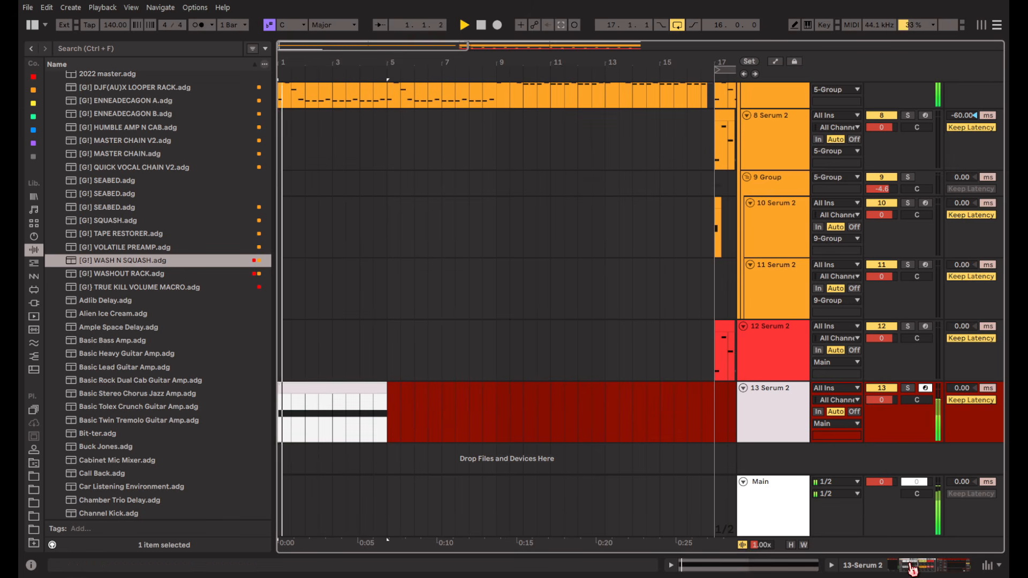
# Reopen track 13's Serum 2 editor, set envelope 1's release to 3.72 s and lower its sustain.
pyautogui.click(914, 566)
pyautogui.click(53, 427)
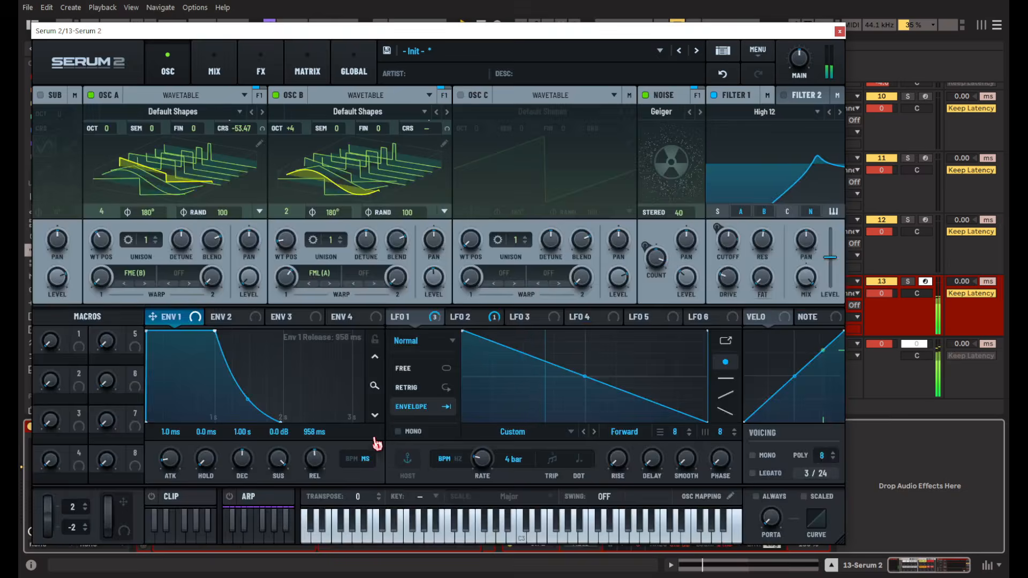
pyautogui.moveTo(320, 459); pyautogui.dragTo(321, 445)
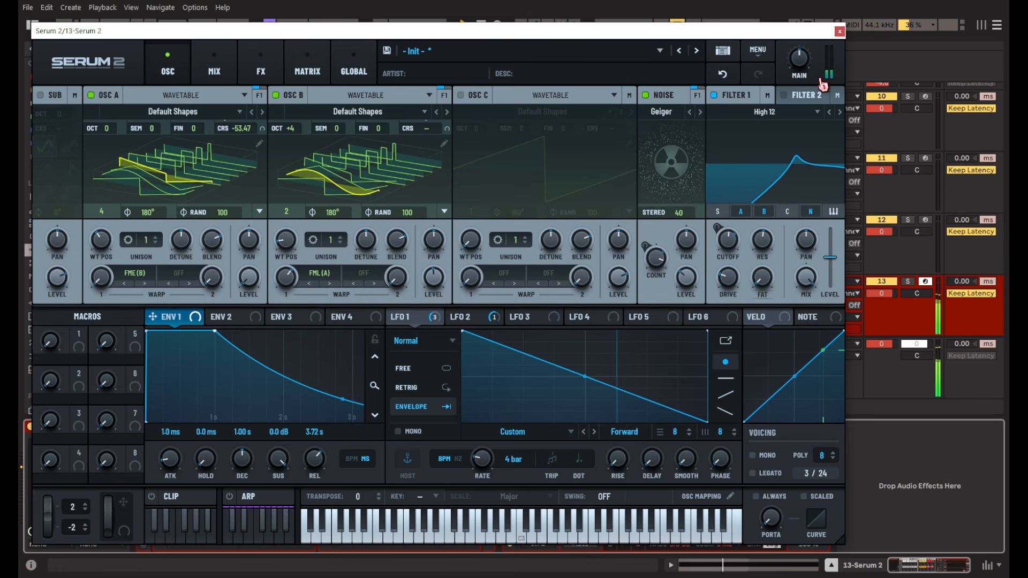
pyautogui.moveTo(278, 459); pyautogui.dragTo(270, 517)
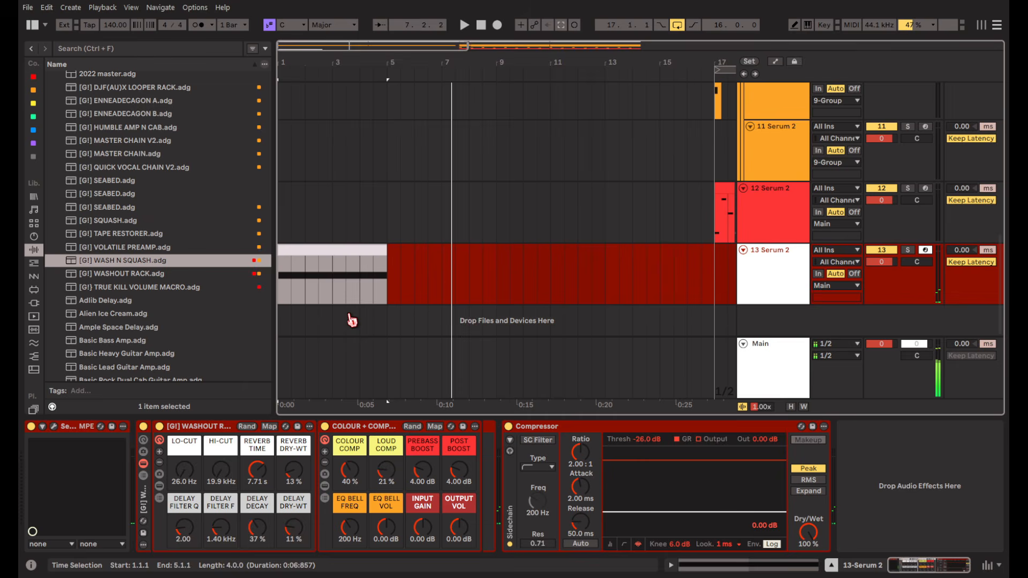
# Duplicate the four-bar clip at bar 9 for track 14 and set oscillator A's wavetable position to 3 in its initialised Serum 2.
pyautogui.hotkey('ctrl', 'd')
pyautogui.moveTo(345, 259); pyautogui.dragTo(567, 253)
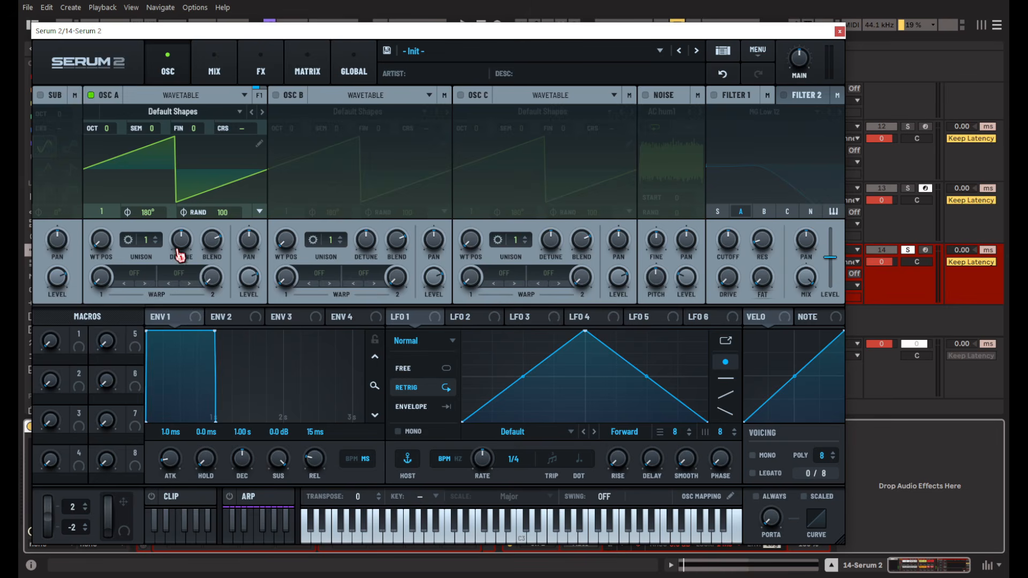
pyautogui.click(125, 161)
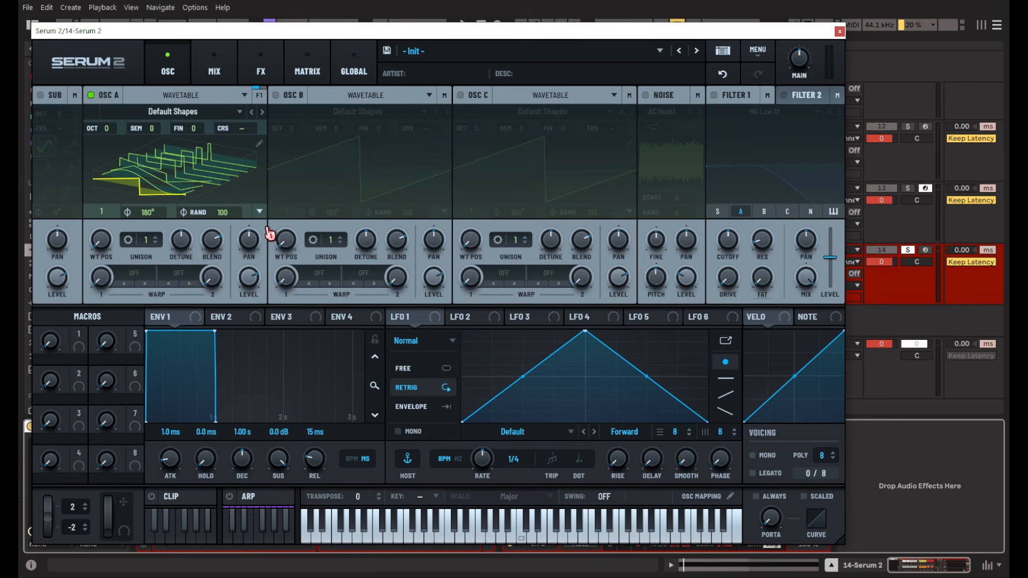
pyautogui.moveTo(98, 244); pyautogui.dragTo(122, 230)
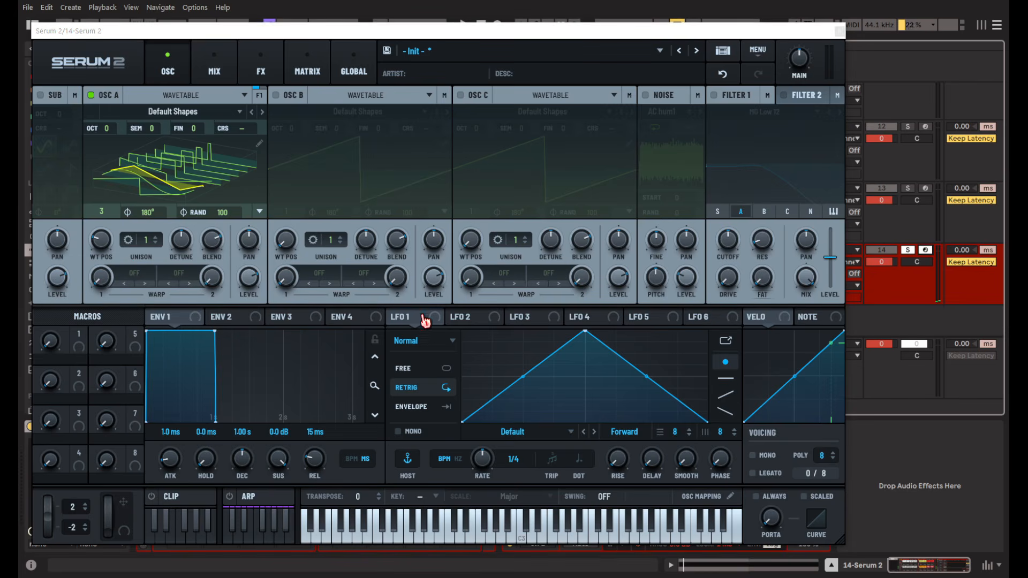
# Assign LFO 1 and LFO 2 to oscillator A's coarse pitch and set its wavetable position to 9.
pyautogui.moveTo(425, 320); pyautogui.dragTo(252, 131)
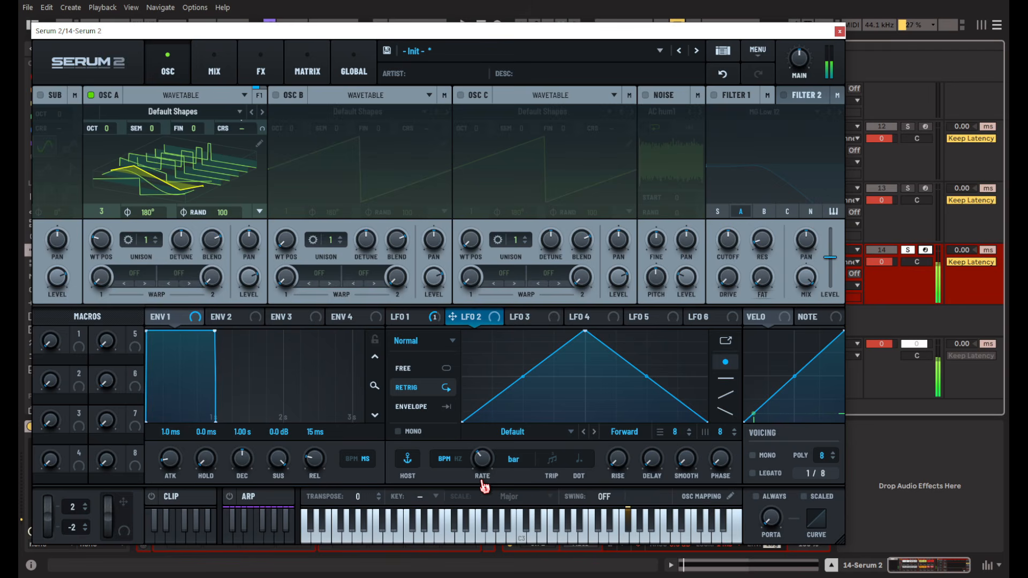
pyautogui.moveTo(485, 328); pyautogui.dragTo(267, 135)
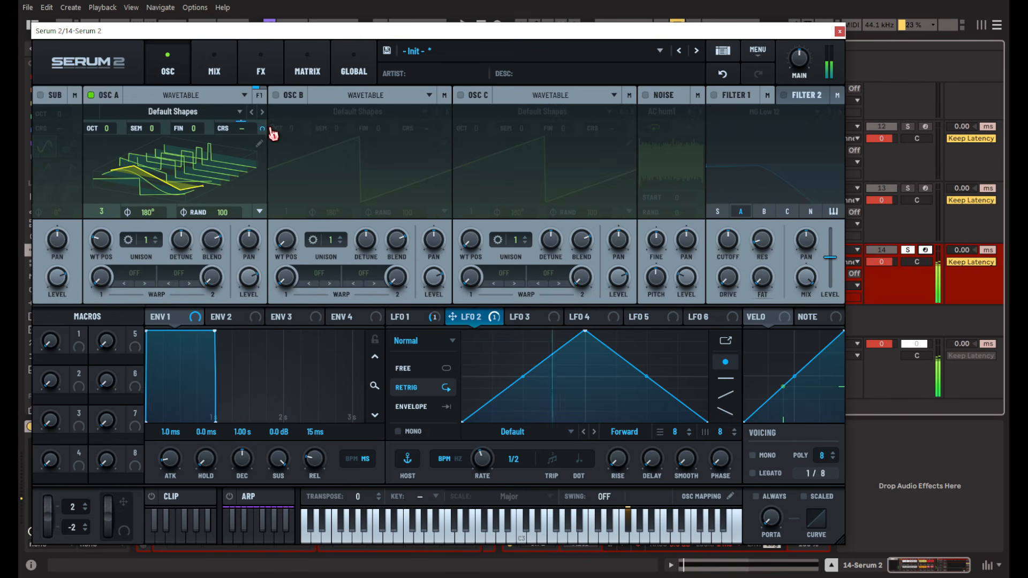
pyautogui.moveTo(266, 130); pyautogui.dragTo(267, 139)
pyautogui.moveTo(105, 236); pyautogui.dragTo(132, 159)
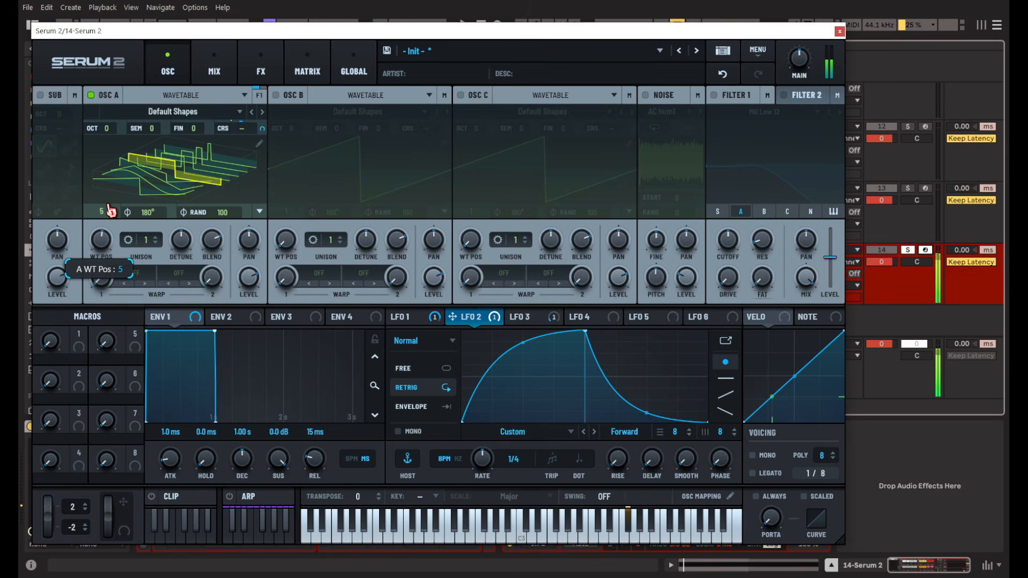
# Enable Filter 1, choose the Band 24 type and adjust its cutoff.
pyautogui.click(754, 102)
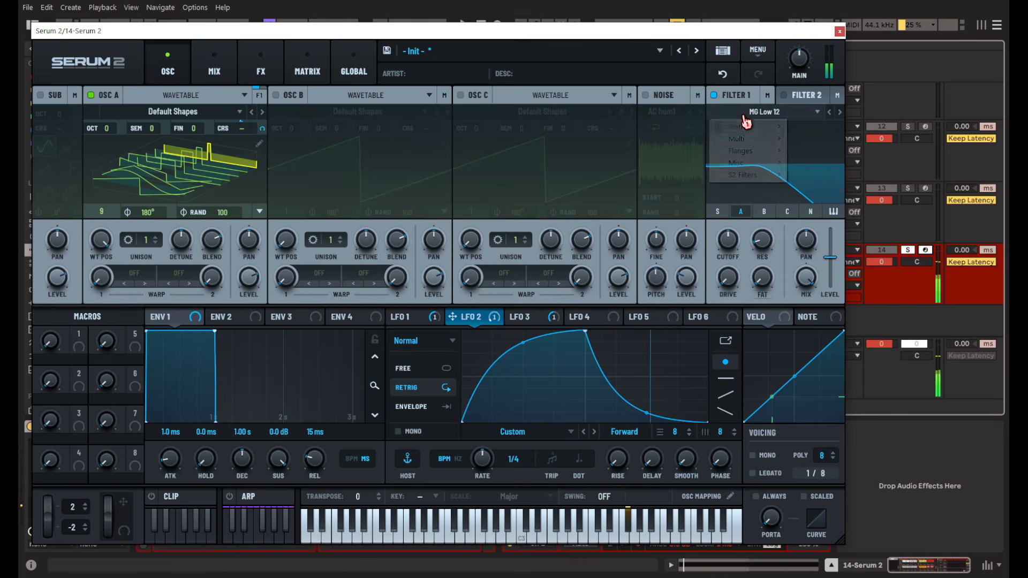
pyautogui.click(765, 111)
pyautogui.moveTo(753, 127)
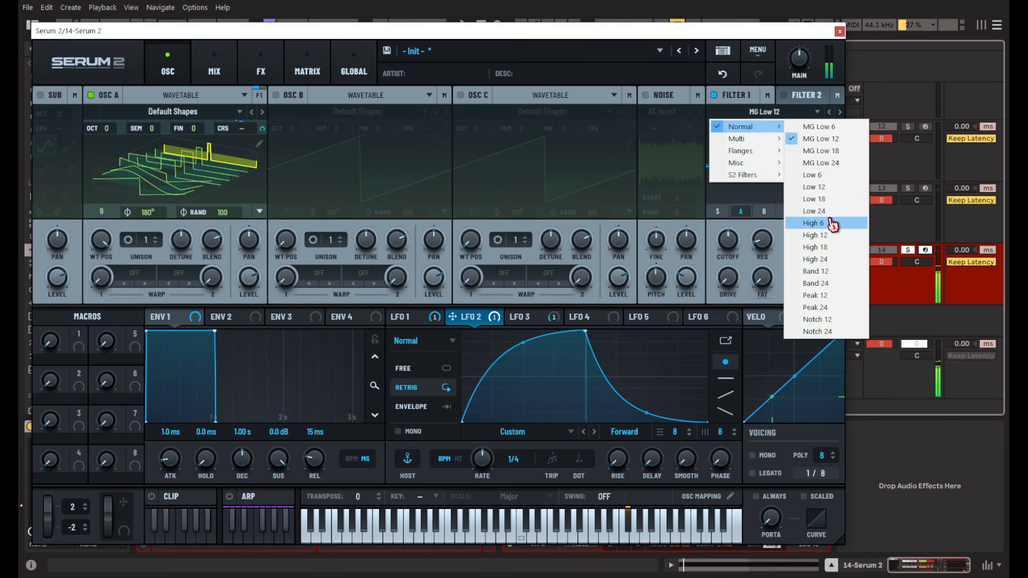
pyautogui.click(839, 282)
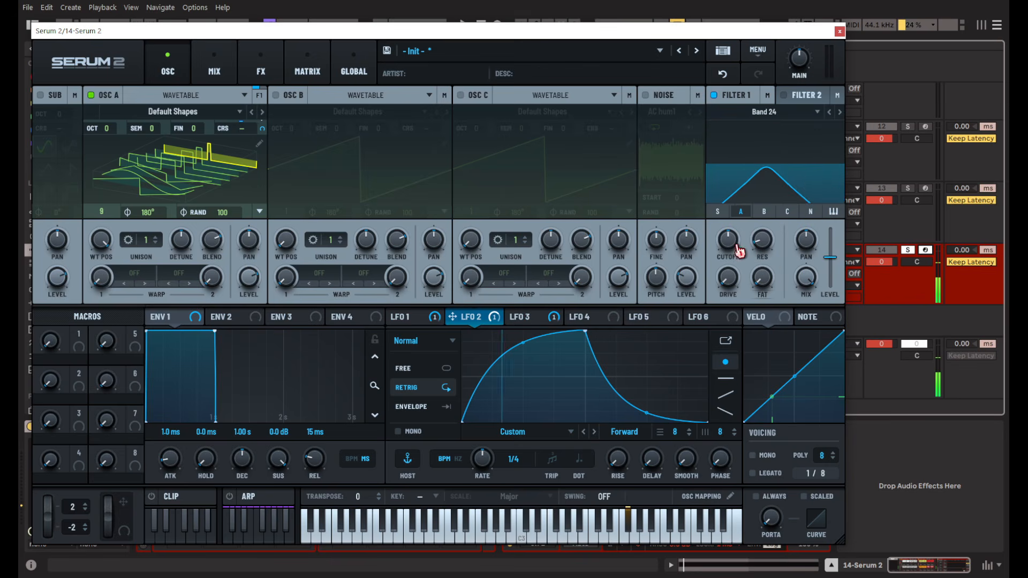
pyautogui.moveTo(734, 241)
pyautogui.mouseDown()
pyautogui.moveTo(741, 195)
pyautogui.moveTo(718, 233)
pyautogui.mouseUp()
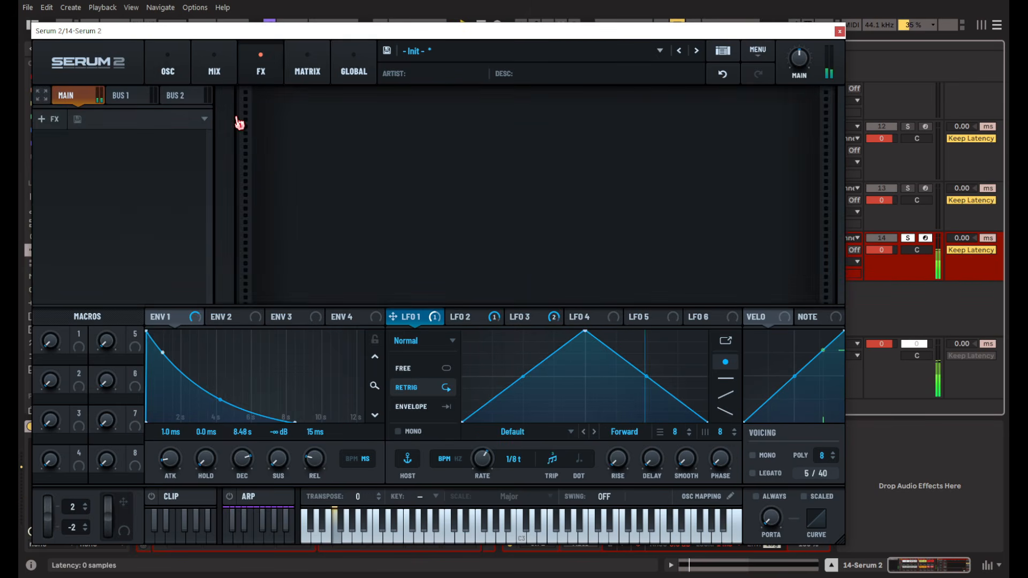
# Add a Distortion effect to the synth's main effects chain and raise its drive.
pyautogui.click(49, 118)
pyautogui.click(134, 200)
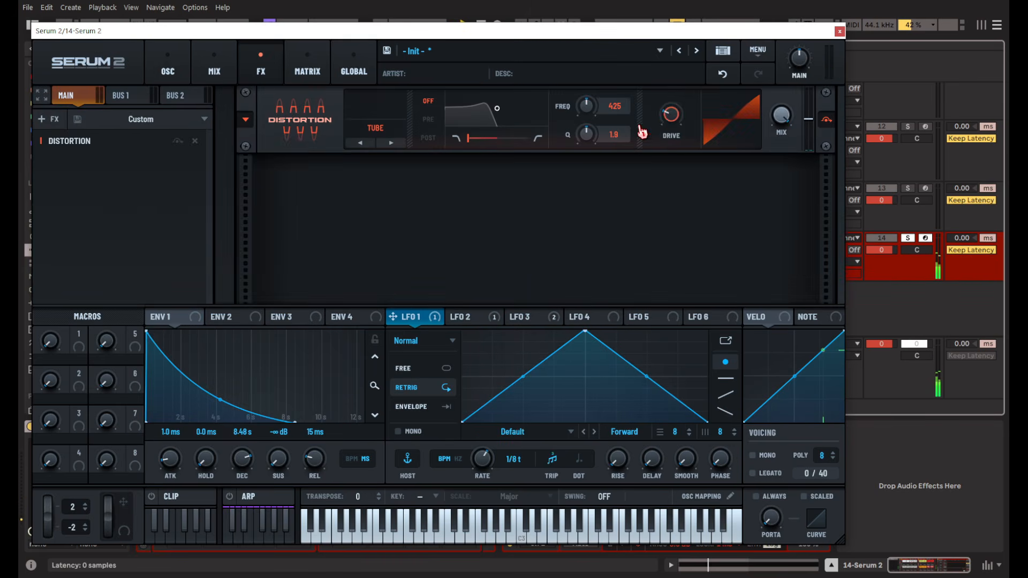
pyautogui.moveTo(671, 114); pyautogui.dragTo(669, 12)
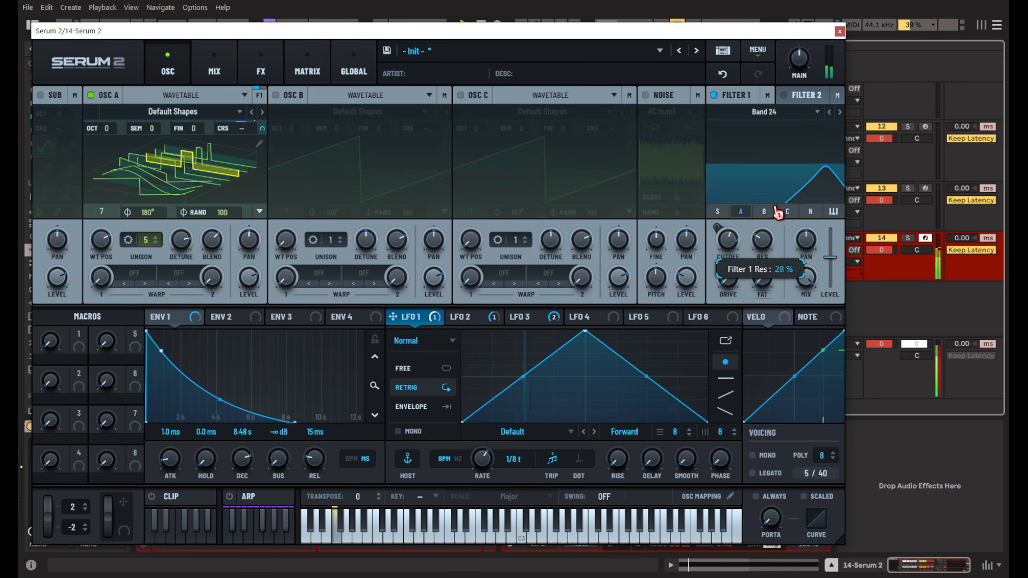
# Close the synth editor, place the insert marker at bar 13 on track 14, select that track and stop playback.
pyautogui.click(839, 31)
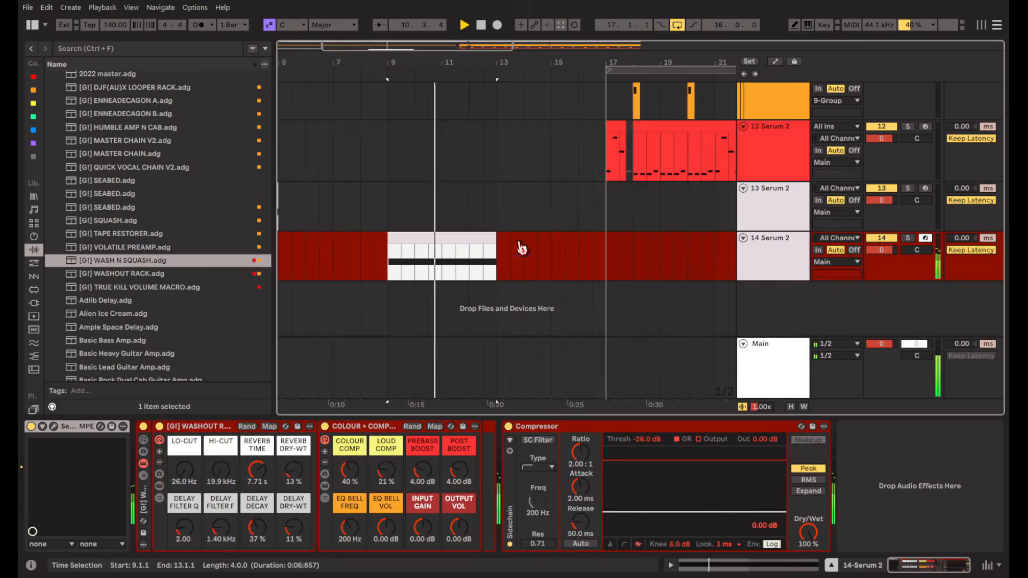
pyautogui.click(515, 256)
pyautogui.scroll(-5, 509, 257)
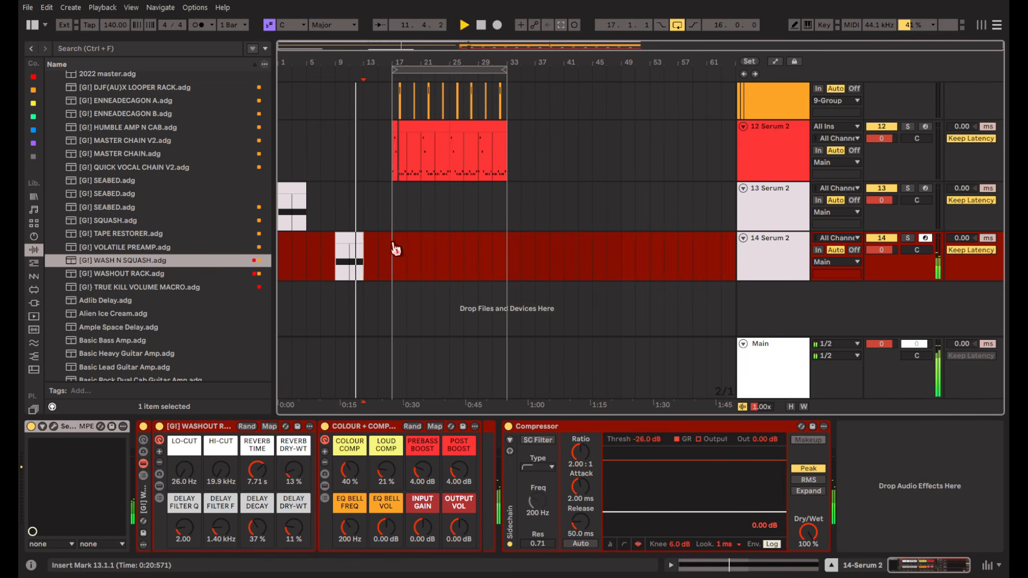
pyautogui.click(788, 254)
pyautogui.press('space')
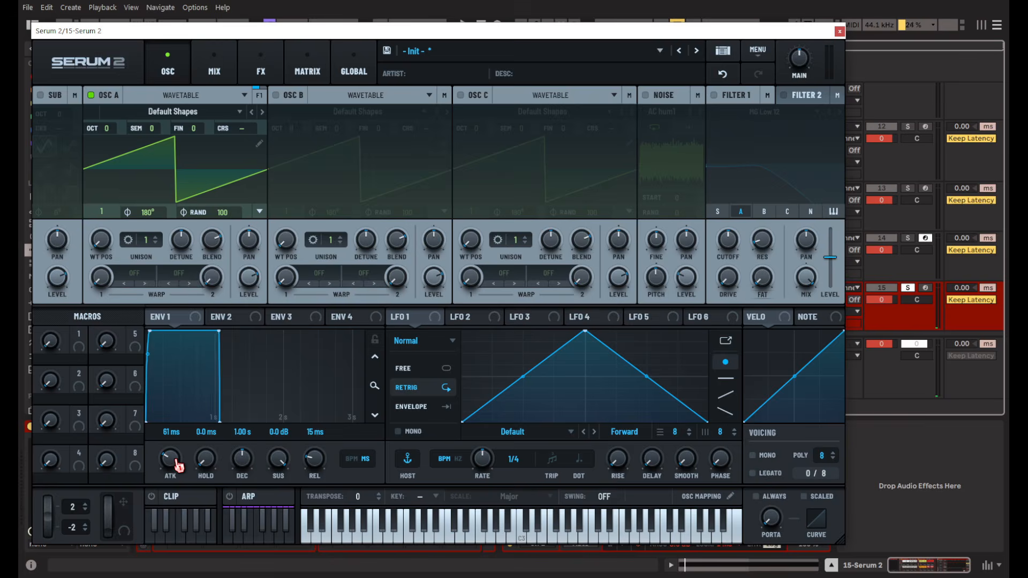
# In track 15's Serum 2, set envelope 1's attack to 158 ms and LFO 1's modulation of oscillator A's level to 77%.
pyautogui.moveTo(172, 459); pyautogui.dragTo(166, 451)
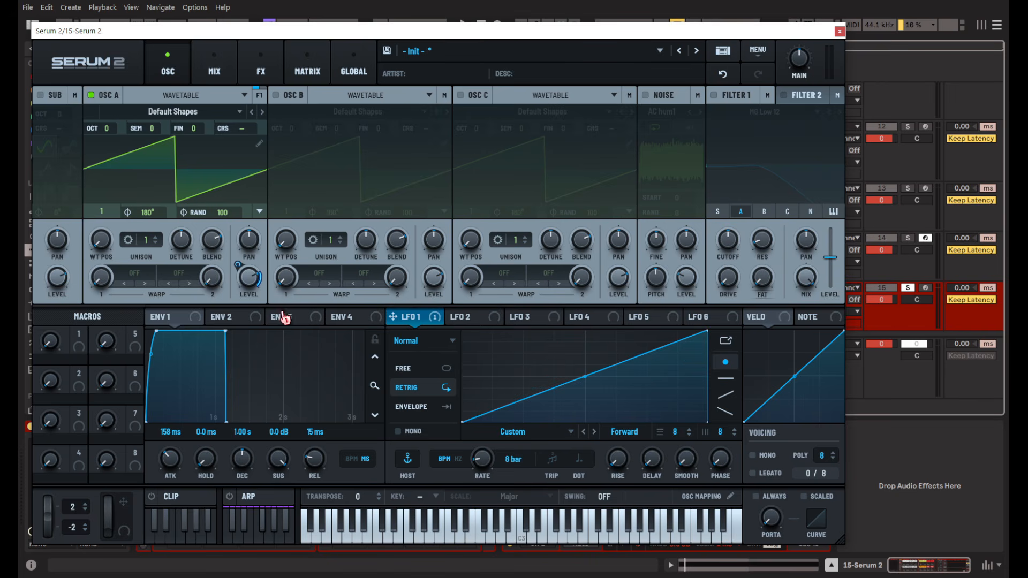
pyautogui.moveTo(250, 287); pyautogui.dragTo(246, 332)
pyautogui.moveTo(238, 266); pyautogui.dragTo(248, 208)
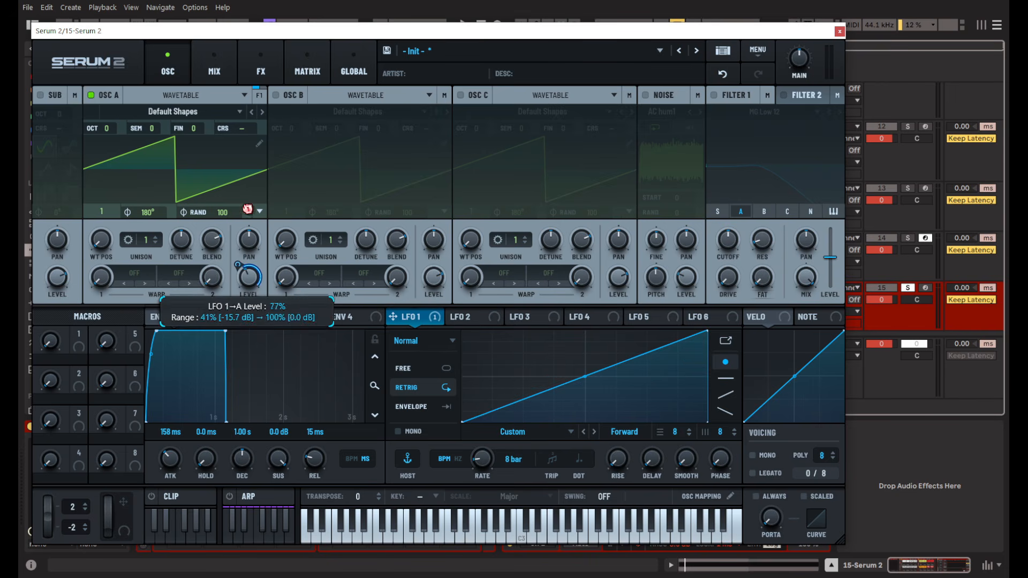
# Set oscillator A's first warp mode to FM (B), enable oscillator B and raise the FM amount.
pyautogui.click(134, 273)
pyautogui.moveTo(176, 348)
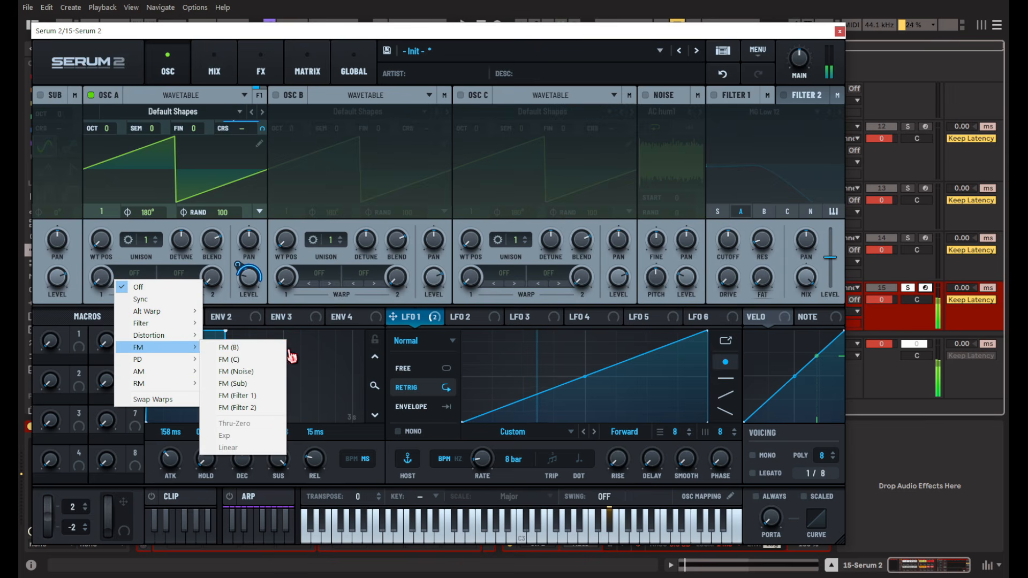
pyautogui.click(278, 356)
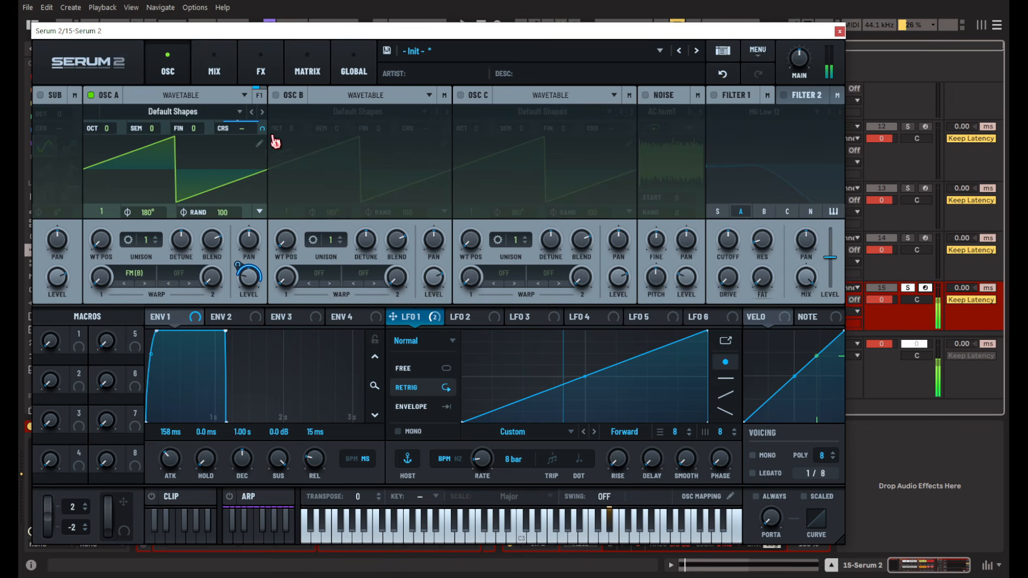
pyautogui.click(280, 94)
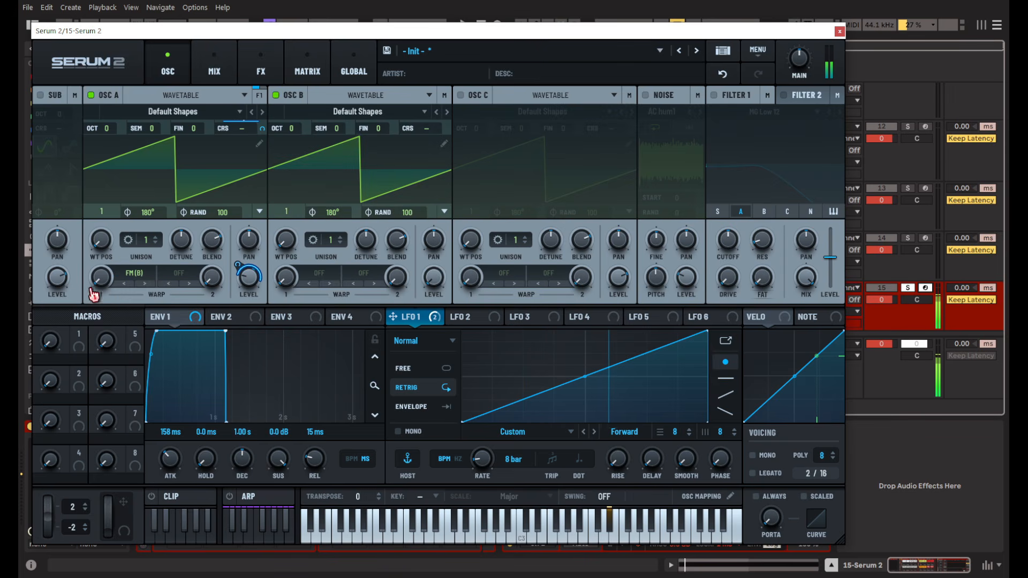
pyautogui.moveTo(94, 294); pyautogui.dragTo(118, 230)
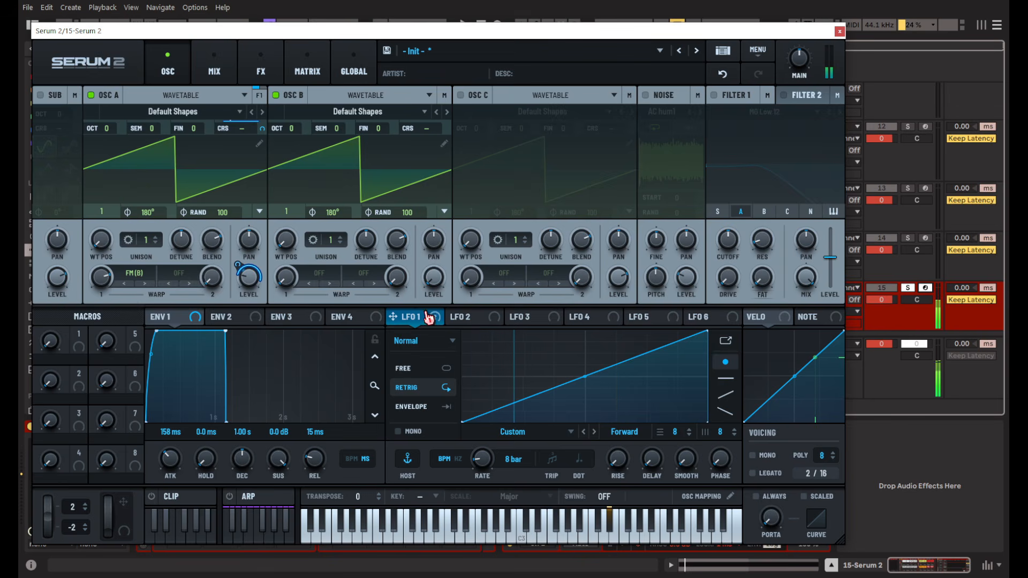
# Try different octaves for oscillator B and settle on +1.
pyautogui.moveTo(294, 129); pyautogui.dragTo(314, 35)
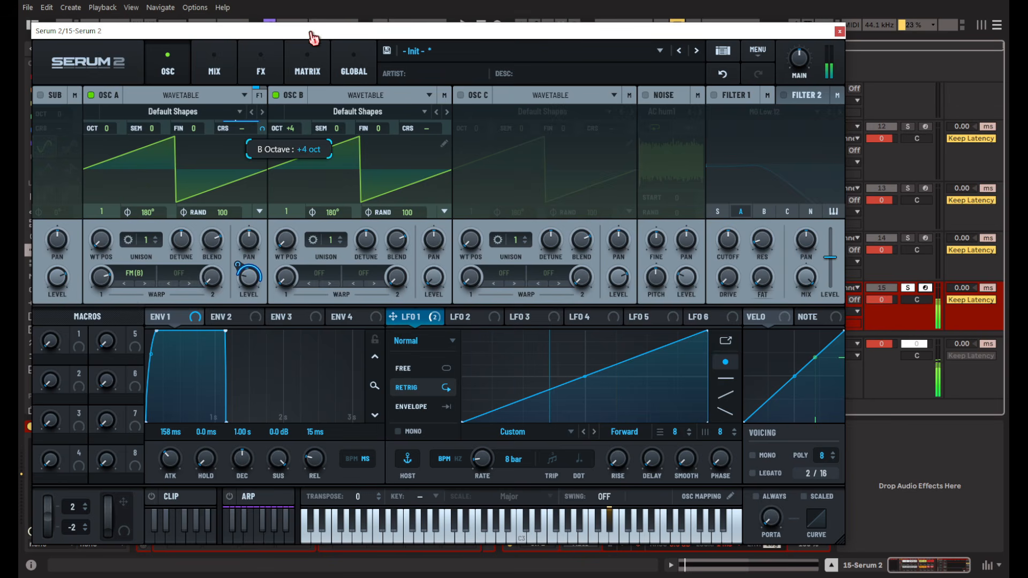
pyautogui.moveTo(300, 86); pyautogui.dragTo(260, 312)
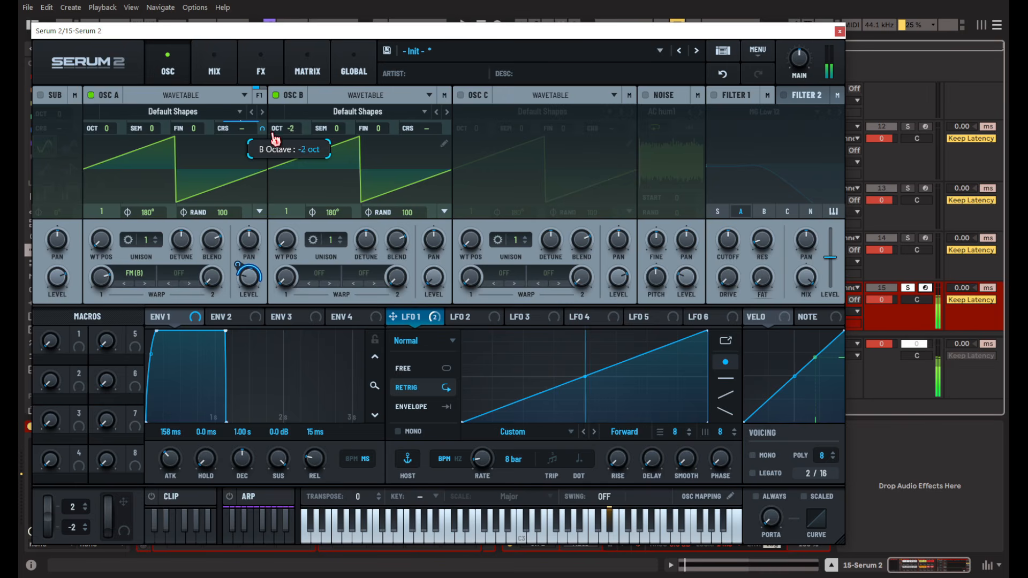
pyautogui.moveTo(276, 129); pyautogui.dragTo(280, 85)
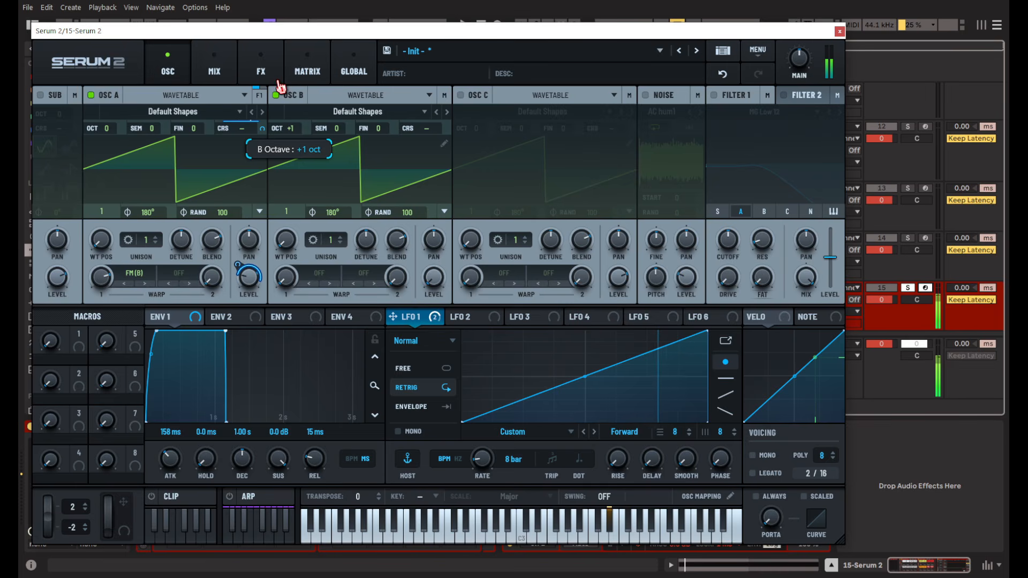
# Show both oscillators' wavetables in 3D, set oscillator A's position to 2 and raise oscillator B's position.
pyautogui.click(183, 156)
pyautogui.moveTo(109, 249); pyautogui.dragTo(111, 216)
pyautogui.click(321, 171)
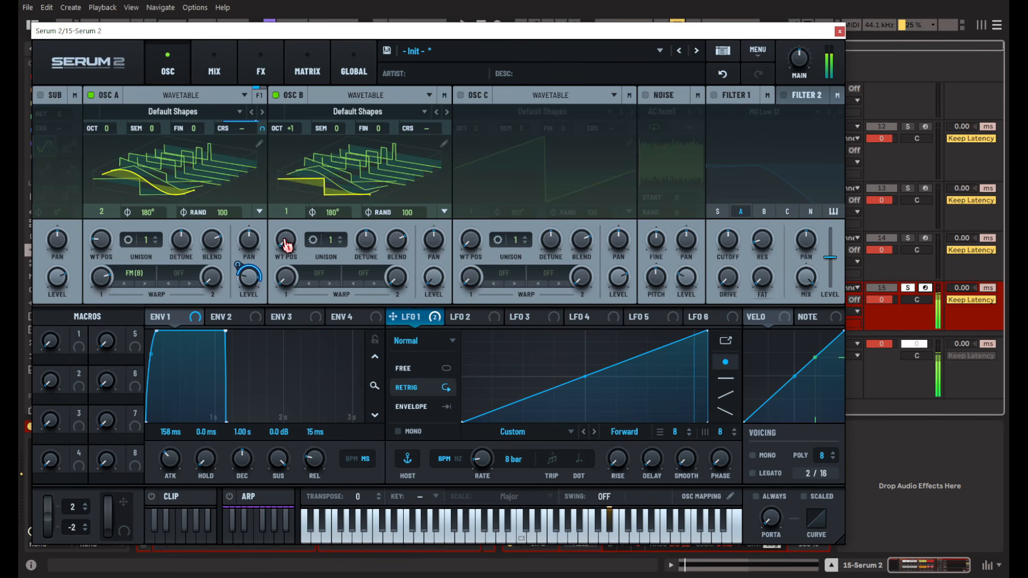
pyautogui.moveTo(286, 245); pyautogui.dragTo(295, 223)
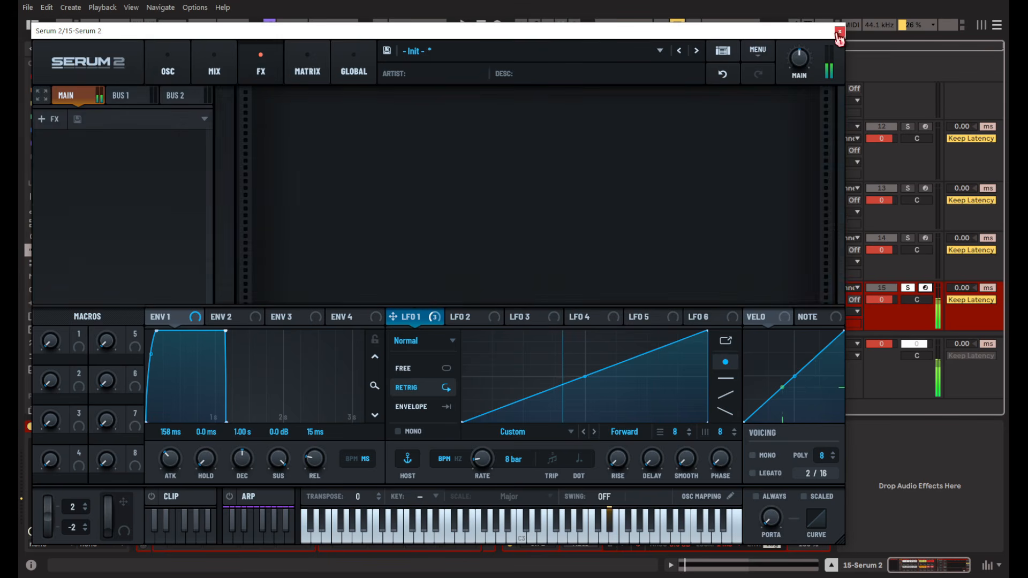
# Close the synth editor, adjust track 15's effect rack and lower the track volume to -4.5 dB.
pyautogui.click(839, 31)
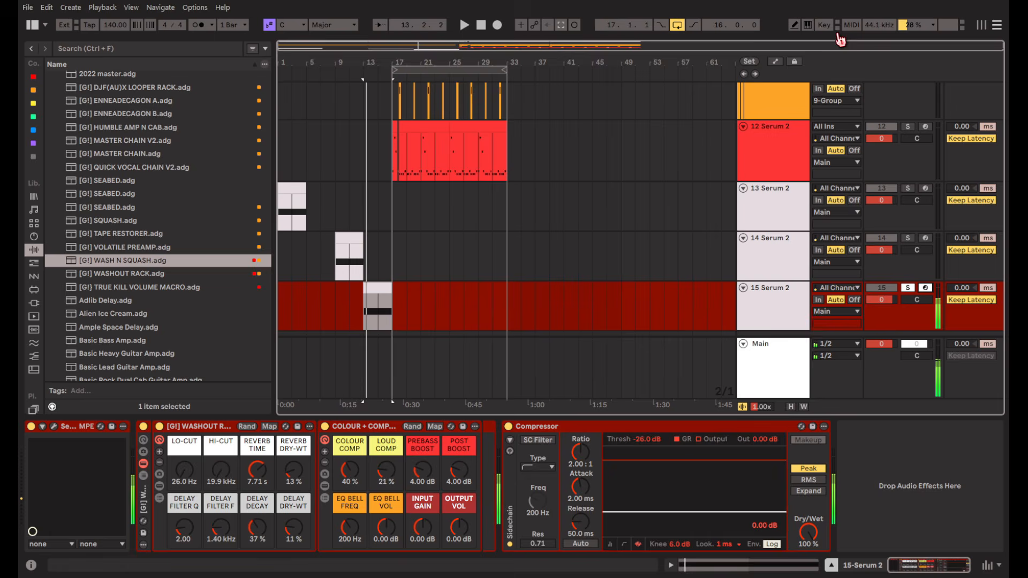
pyautogui.moveTo(354, 488); pyautogui.dragTo(354, 514)
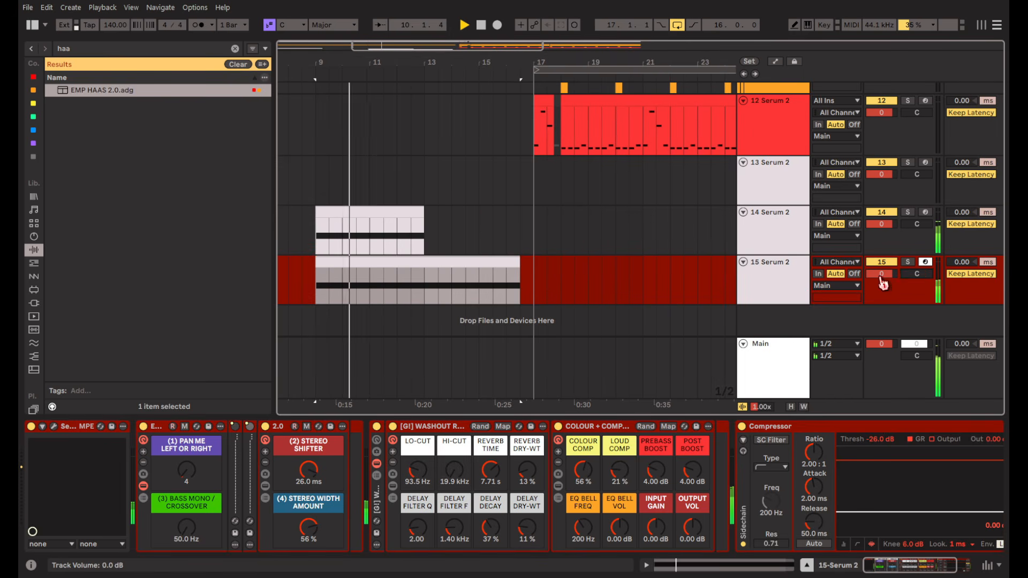
pyautogui.moveTo(884, 274); pyautogui.dragTo(888, 282)
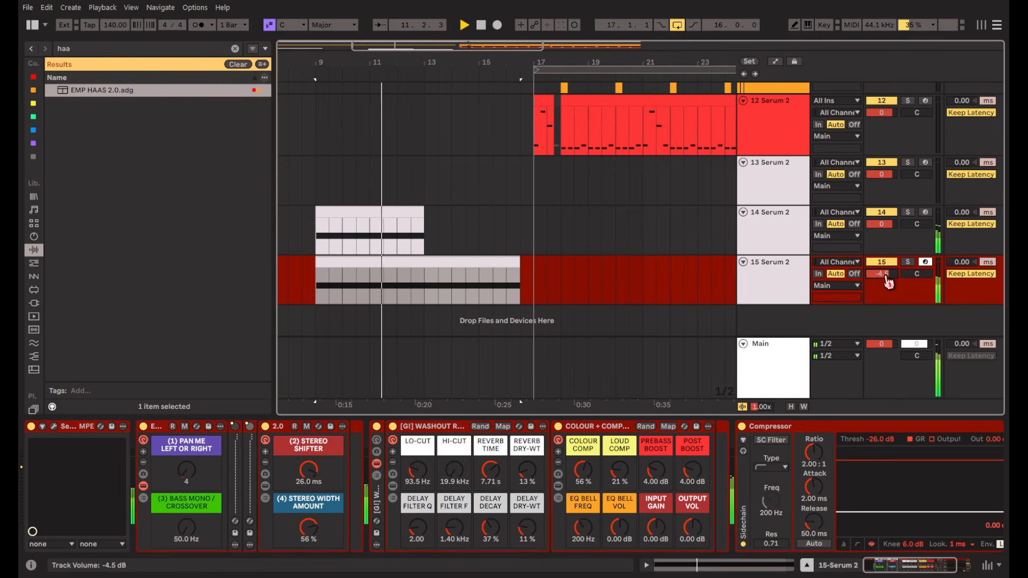
# Open the track 1 drum clip section spanning bars 13 to 17 in the note editor.
pyautogui.scroll(4, 456, 250)
pyautogui.scroll(6, 458, 161)
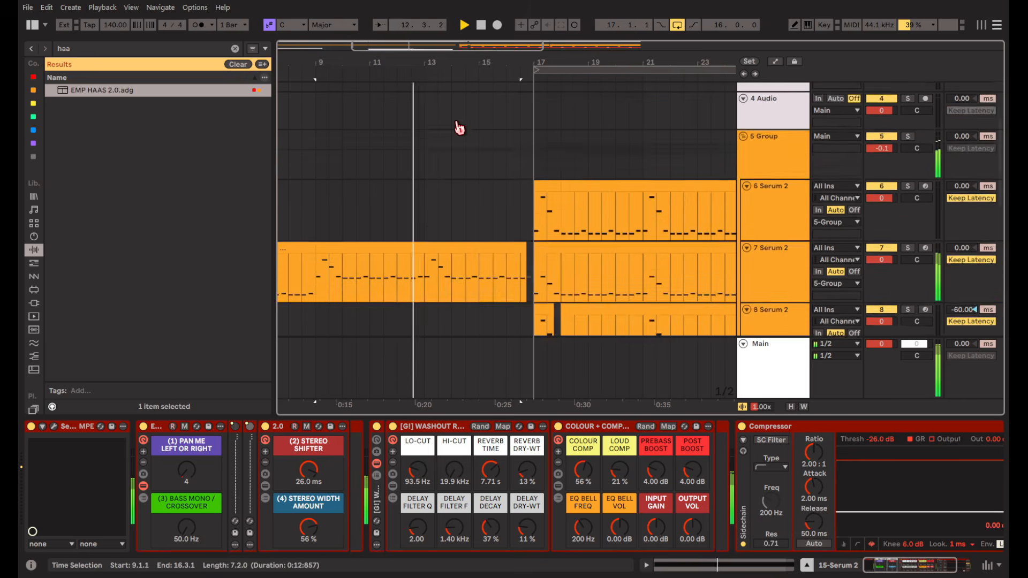
pyautogui.doubleClick(438, 102)
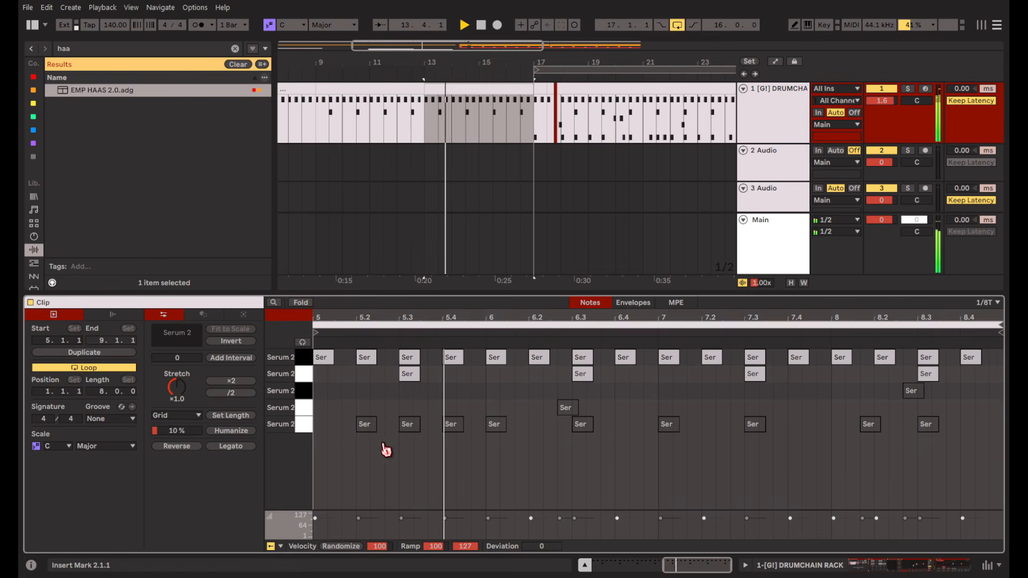
pyautogui.scroll(-3, 547, 459)
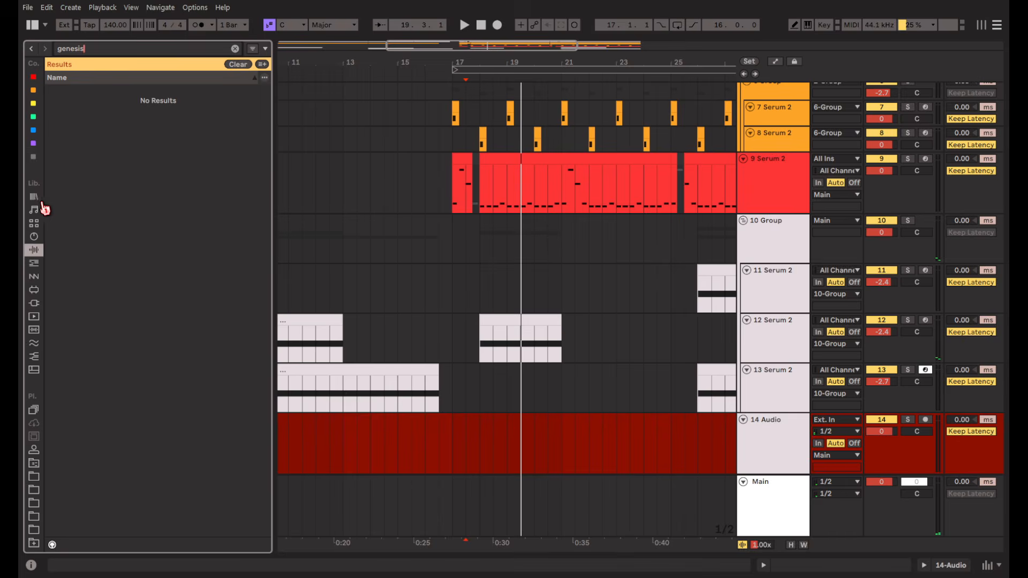
# Browse the genesis results across the library and the red collection, and place GENESIS-BIGGIE.wav on track 14 at bar 16.3.
pyautogui.click(35, 198)
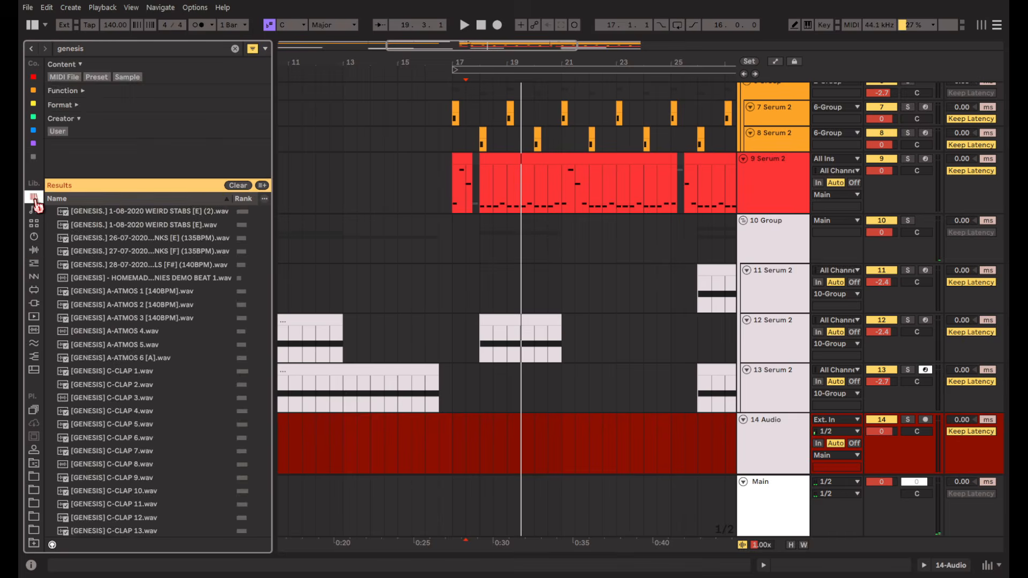
pyautogui.scroll(-10, 199, 318)
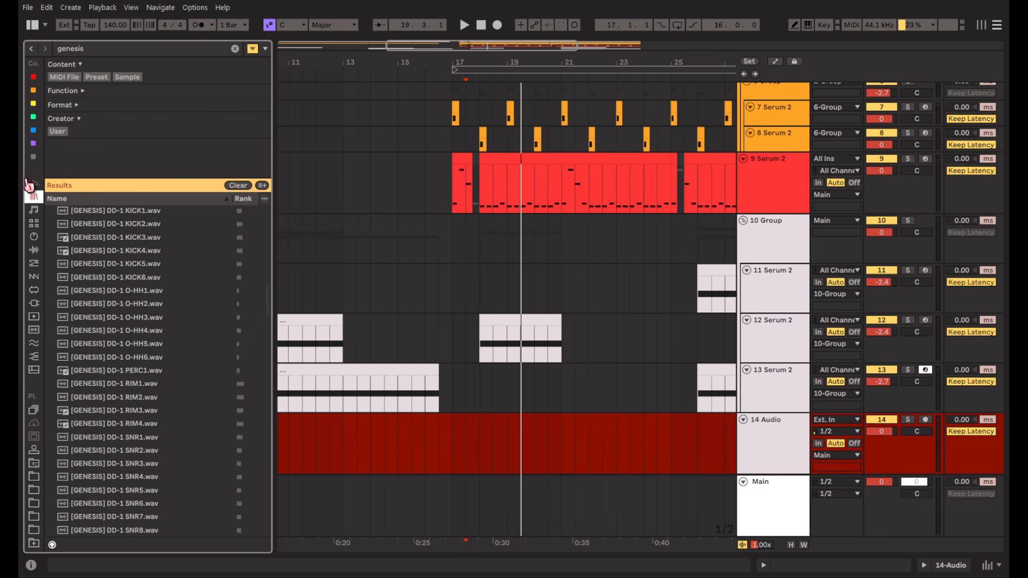
pyautogui.click(33, 78)
pyautogui.moveTo(110, 171); pyautogui.dragTo(443, 448)
# Open the GENESIS-BIGGIE clip's details and set the insert marker at 15.3.1 on track 14.
pyautogui.scroll(4, 439, 439)
pyautogui.doubleClick(449, 420)
pyautogui.click(338, 160)
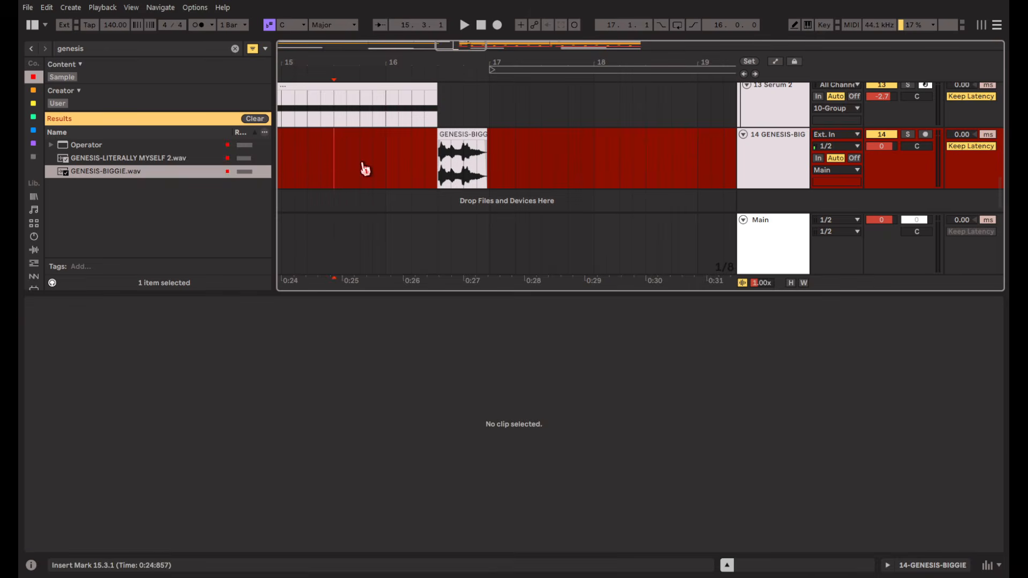
# Lower the pitch of the GENESIS-LITERALLY MYSELF 2 clip at 16.3 on track 14 to -6 semitones and play it back.
pyautogui.scroll(2, 691, 188)
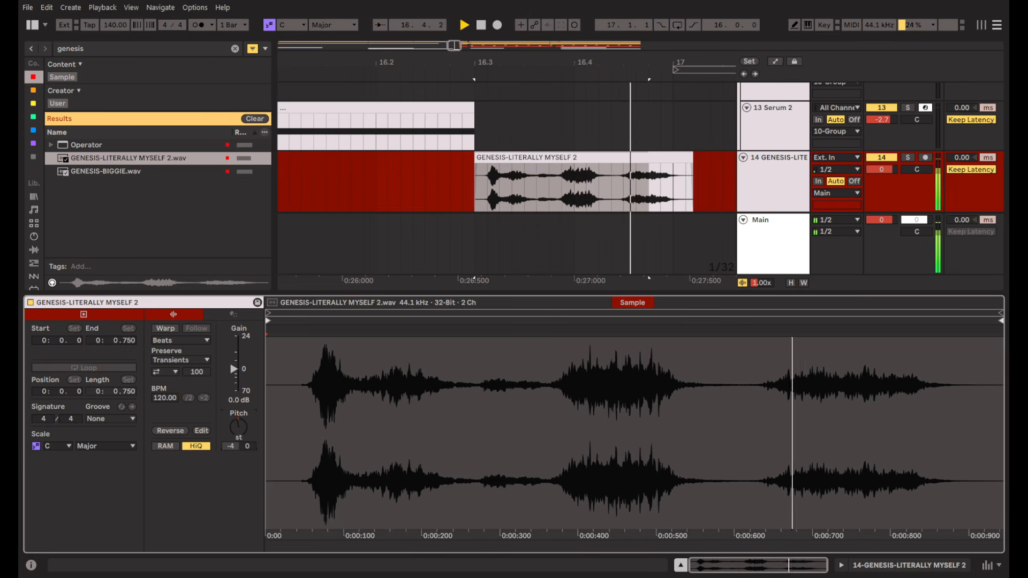
pyautogui.click(621, 159)
pyautogui.press('space')
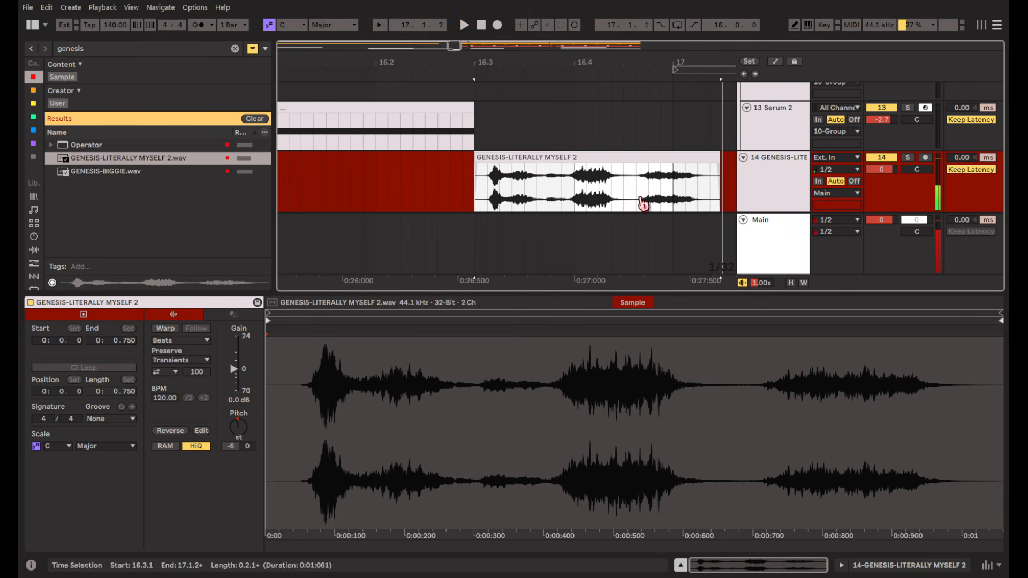
pyautogui.click(510, 167)
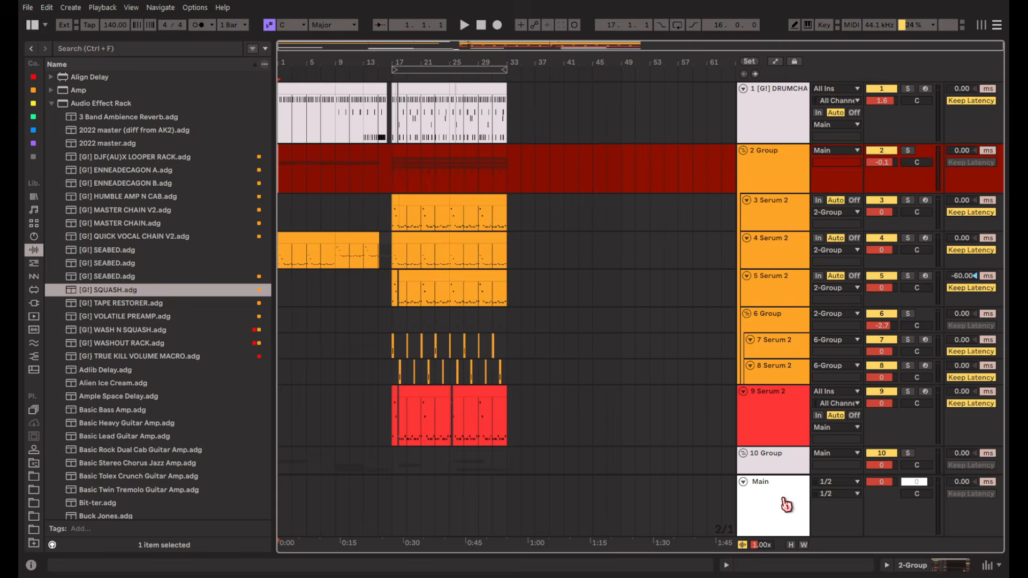
# Select the Main track and fold it in the arrangement.
pyautogui.click(780, 500)
pyautogui.click(940, 567)
pyautogui.moveTo(933, 567); pyautogui.dragTo(649, 572)
pyautogui.click(813, 567)
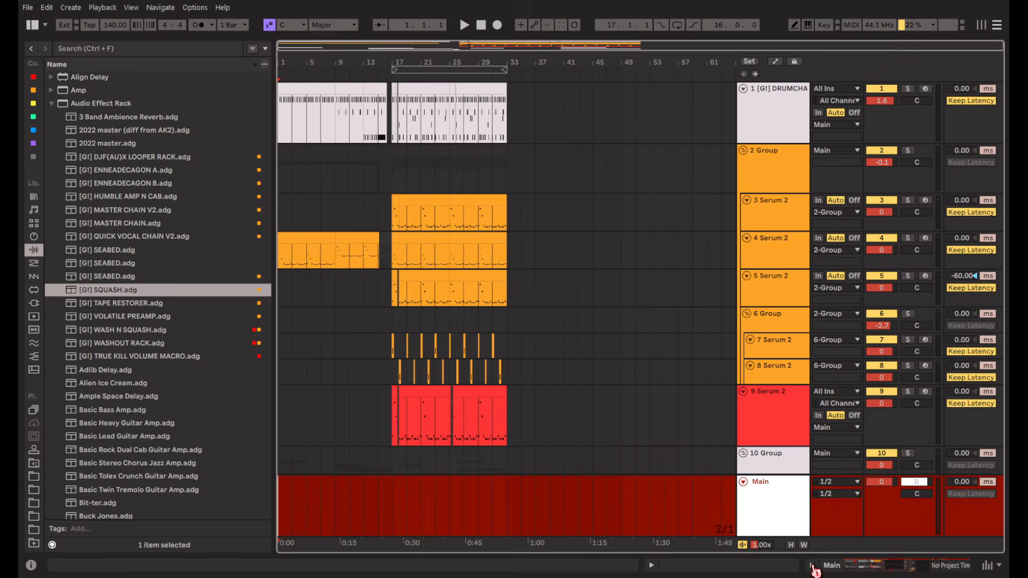
pyautogui.scroll(-10, 393, 388)
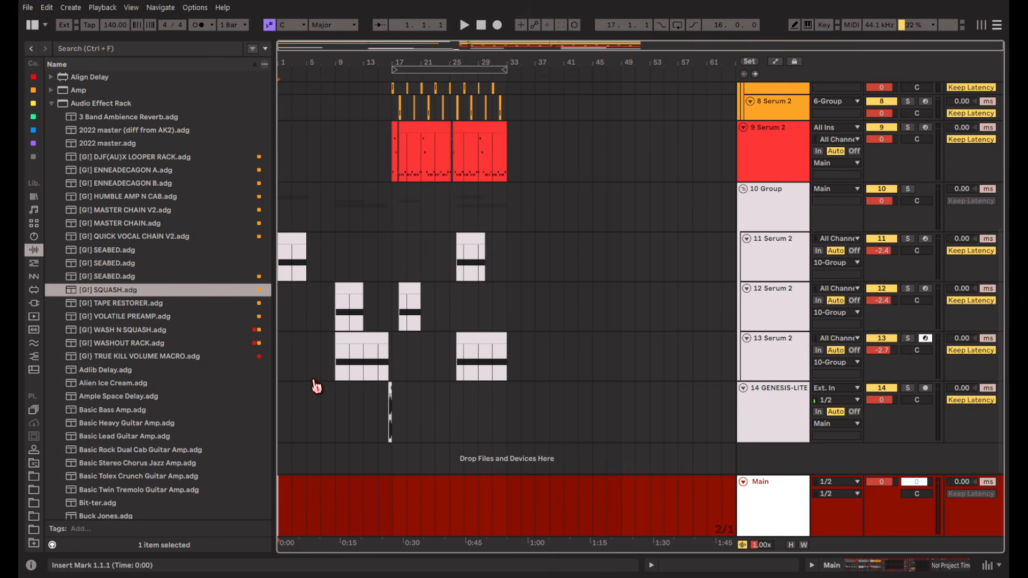
pyautogui.click(743, 482)
pyautogui.click(753, 415)
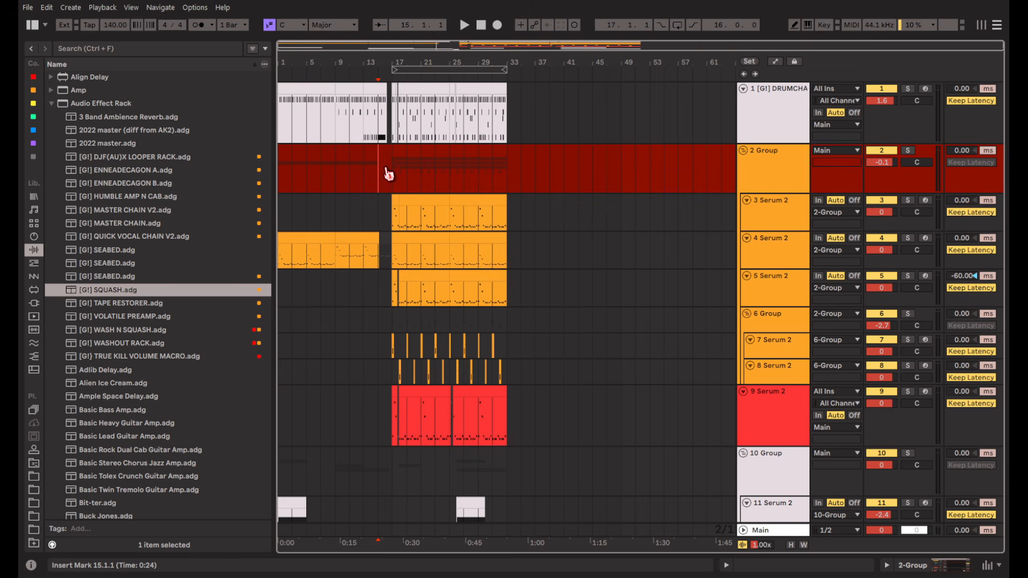
# Solo the track 1 drums, play them from bar 17 and open the track's device chain.
pyautogui.click(398, 127)
pyautogui.scroll(-3, 459, 160)
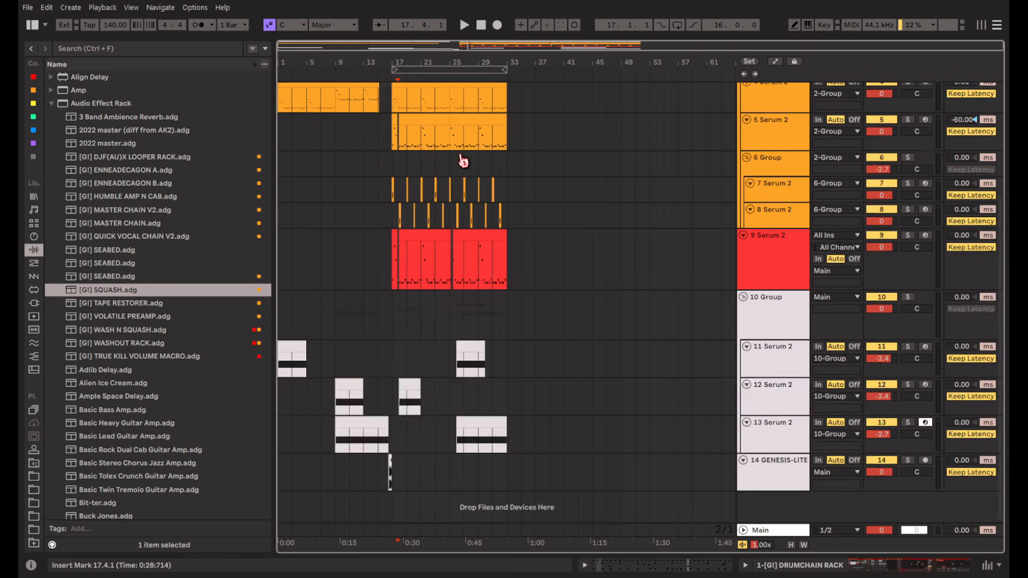
pyautogui.scroll(3, 452, 221)
pyautogui.scroll(4, 379, 140)
pyautogui.click(438, 120)
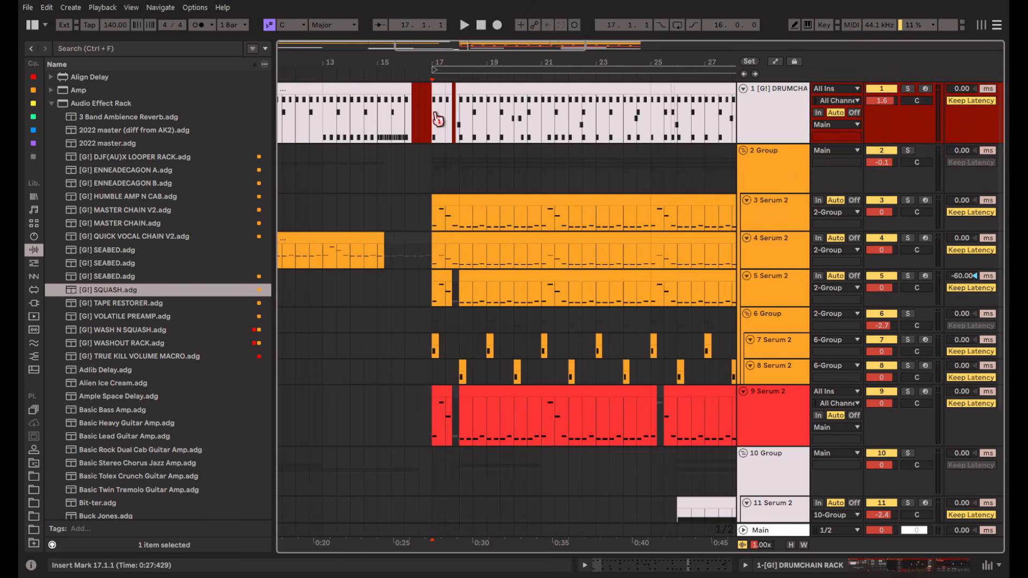
pyautogui.press('space')
pyautogui.click(907, 88)
pyautogui.click(898, 565)
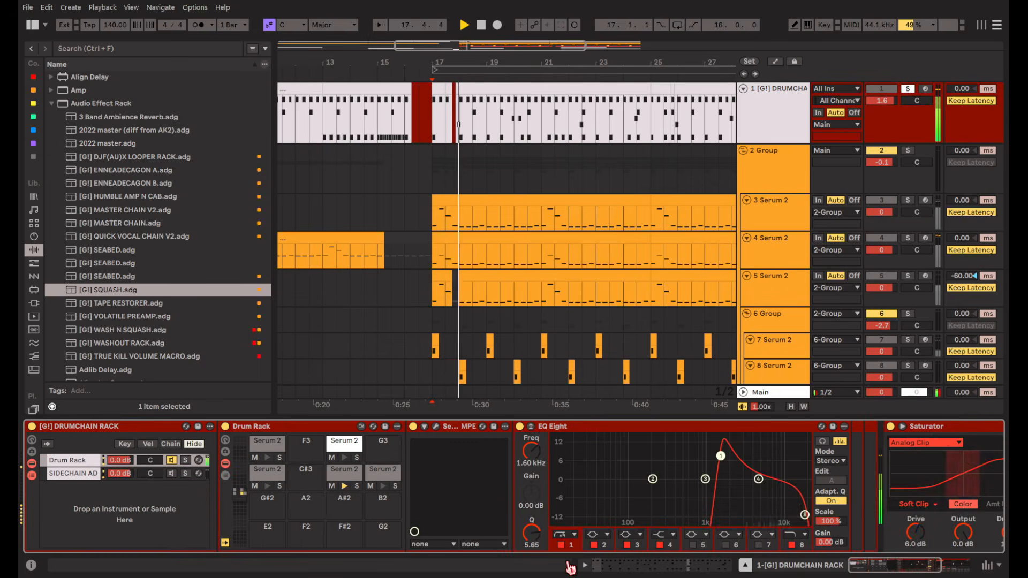
# Examine the effect chains of the Serum 2 pads in the Drum Rack during playback.
pyautogui.click(261, 479)
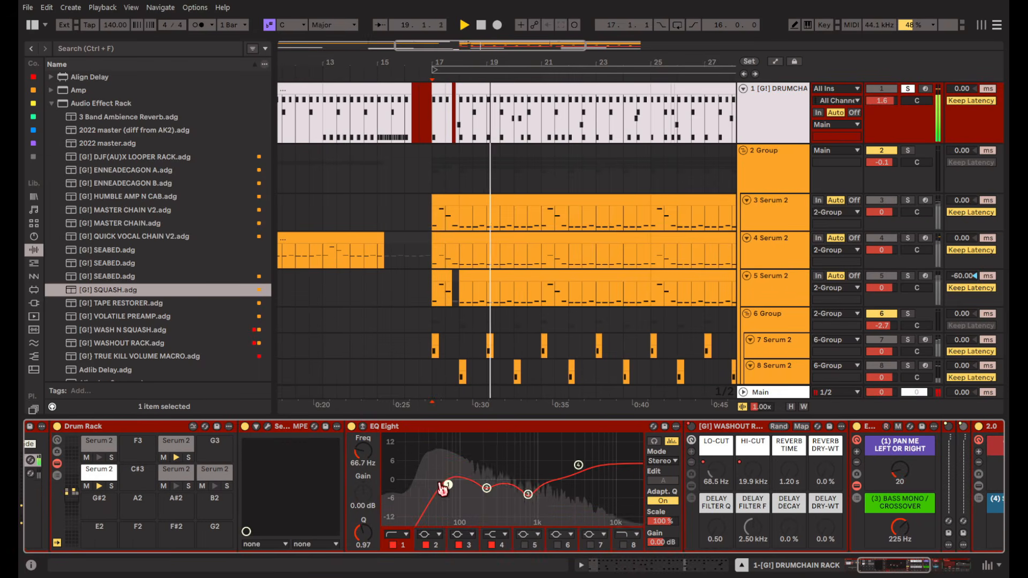
pyautogui.click(182, 474)
pyautogui.click(211, 477)
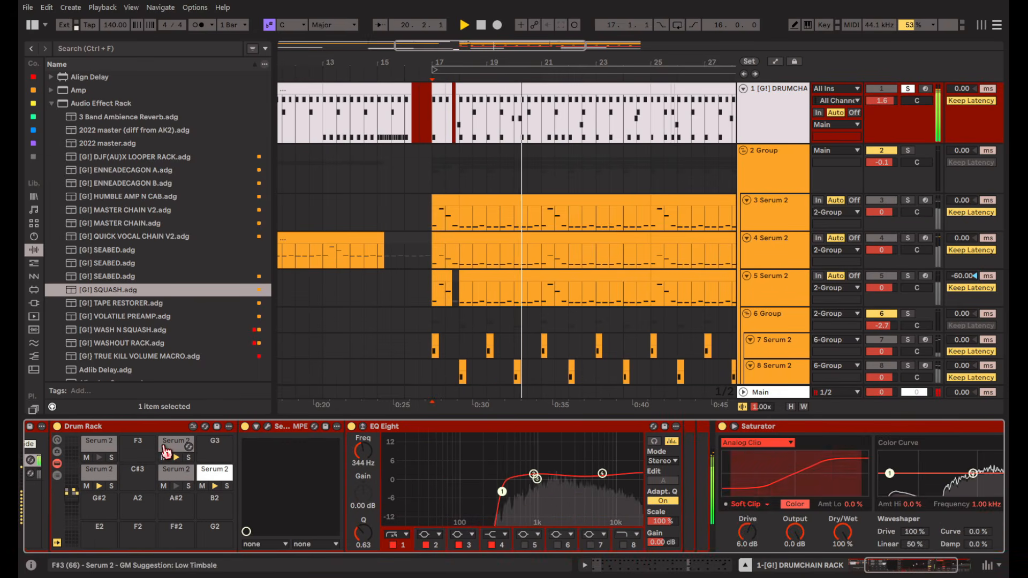
pyautogui.click(111, 445)
pyautogui.press('space')
# Listen to the bar 17 clips of Serum 2 tracks 3 and 4, each soloed in turn.
pyautogui.scroll(-1, 515, 165)
pyautogui.scroll(-1, 517, 170)
pyautogui.click(436, 161)
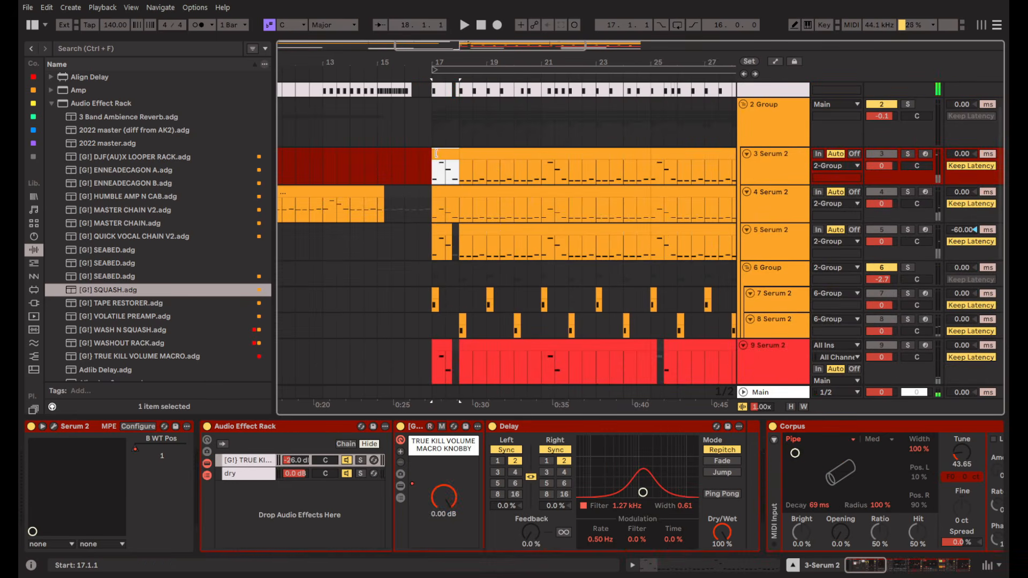
pyautogui.press('space')
pyautogui.click(440, 189)
pyautogui.press('s')
pyautogui.press('space')
pyautogui.press('space')
pyautogui.scroll(-2, 466, 251)
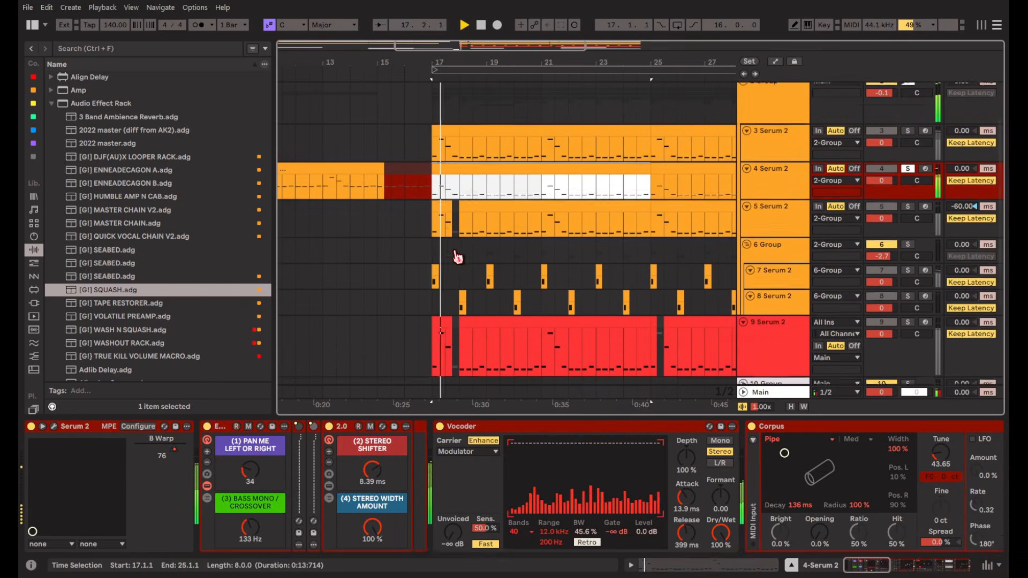
# Listen to the soloed track 5 clip starting at bar 17.
pyautogui.press('space')
pyautogui.click(444, 188)
pyautogui.press('s')
pyautogui.press('space')
# Solo and play the drop parts of Serum 2 tracks 7, 8 and 9 in turn.
pyautogui.scroll(-2, 530, 334)
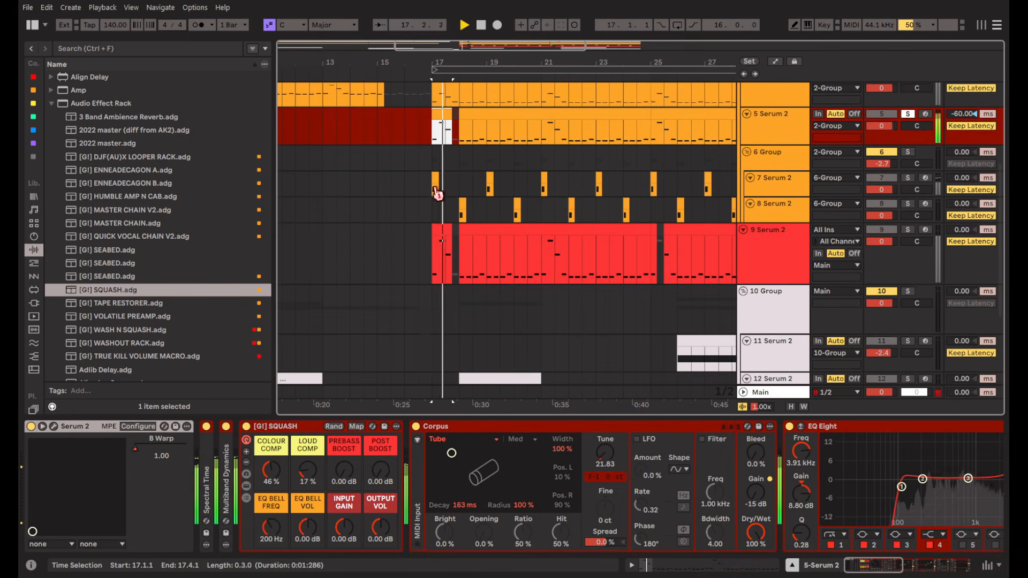
pyautogui.click(435, 182)
pyautogui.press('s')
pyautogui.press('space')
pyautogui.press('space')
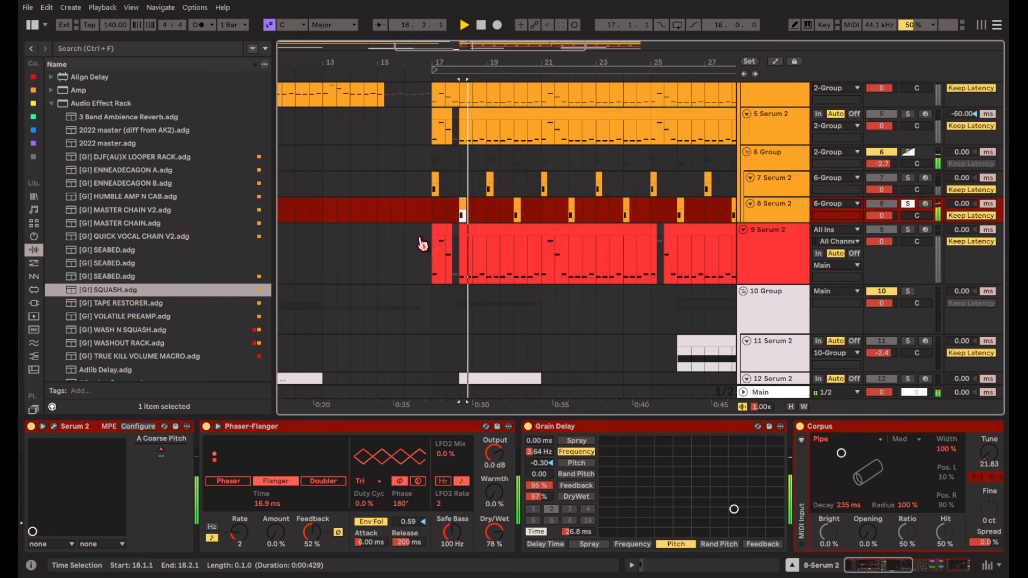
pyautogui.click(435, 236)
pyautogui.press('s')
# Solo track 12 and listen to its effect clips at bars 18 and 9.
pyautogui.scroll(-3, 482, 291)
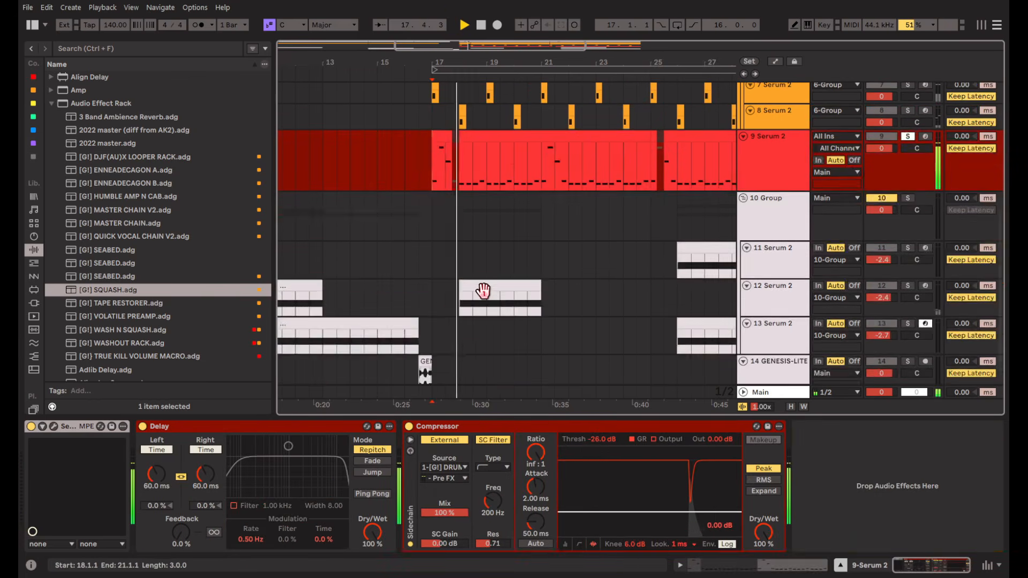
pyautogui.click(484, 297)
pyautogui.press('s')
pyautogui.scroll(-1, 403, 289)
pyautogui.hscroll(-3, 403, 289)
pyautogui.click(383, 254)
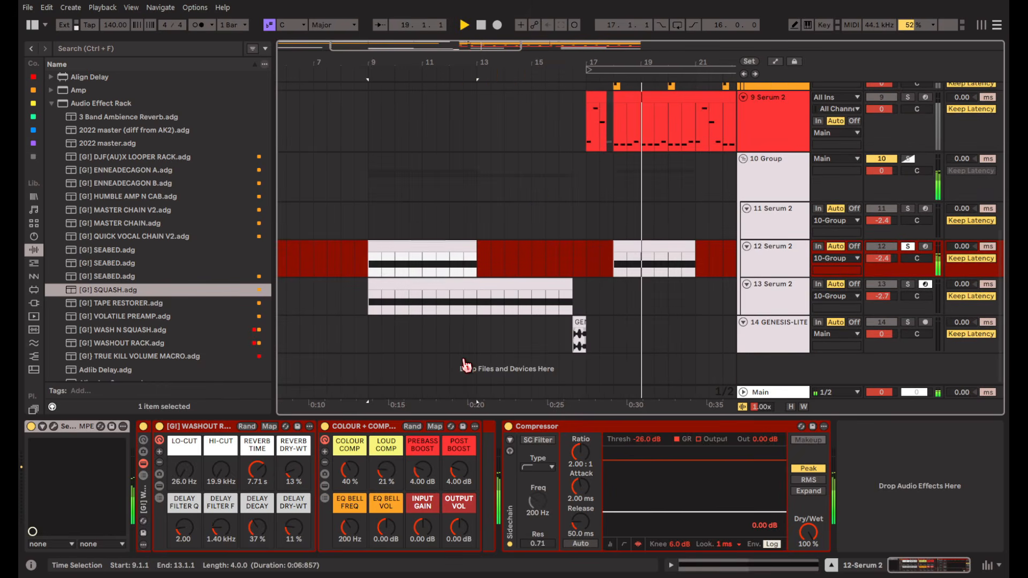
pyautogui.press('s')
pyautogui.press('space')
pyautogui.press('space')
# Solo and play the track 13 clip at bar 9 and the track 11 clip at bar 1.
pyautogui.click(426, 289)
pyautogui.press('s')
pyautogui.press('space')
pyautogui.press('space')
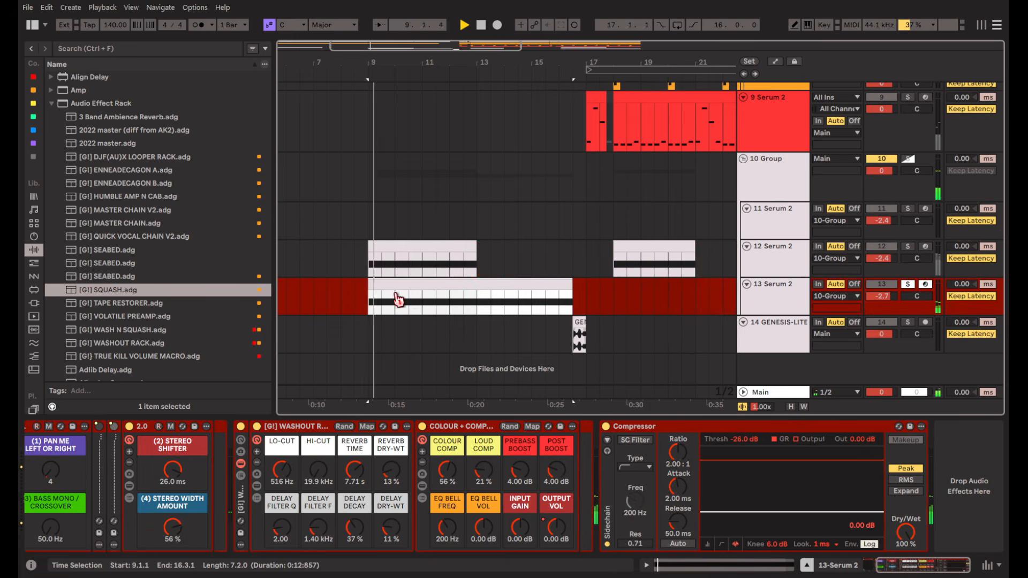
pyautogui.hscroll(-3, 381, 299)
pyautogui.click(372, 217)
pyautogui.press('space')
pyautogui.press('s')
pyautogui.press('space')
# Listen to the second effect clips of tracks 11 and 13, located around bar 26.
pyautogui.scroll(-4, 539, 244)
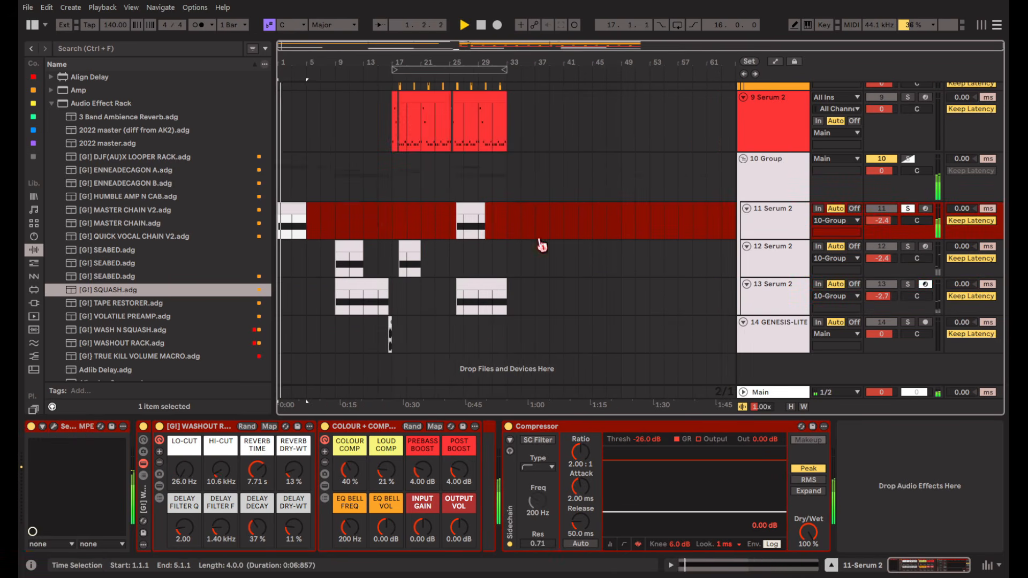
pyautogui.click(475, 229)
pyautogui.press('space')
pyautogui.press('space')
pyautogui.click(485, 292)
pyautogui.press('space')
pyautogui.press('s')
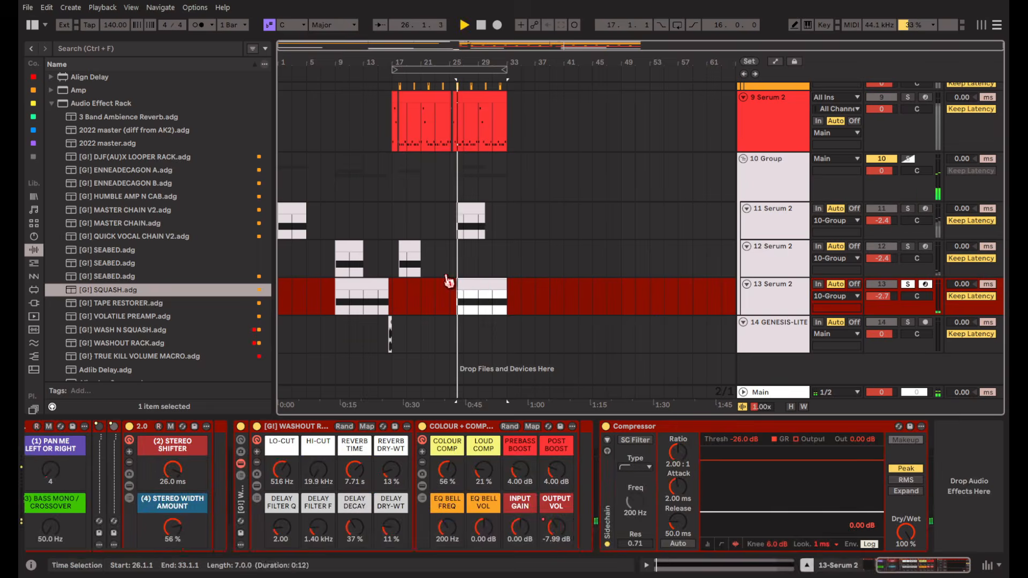
# Solo track 12 again and play its clip spanning bars 18 to 21.
pyautogui.click(409, 248)
pyautogui.press('s')
pyautogui.scroll(4, 409, 248)
pyautogui.press('space')
pyautogui.scroll(-4, 468, 264)
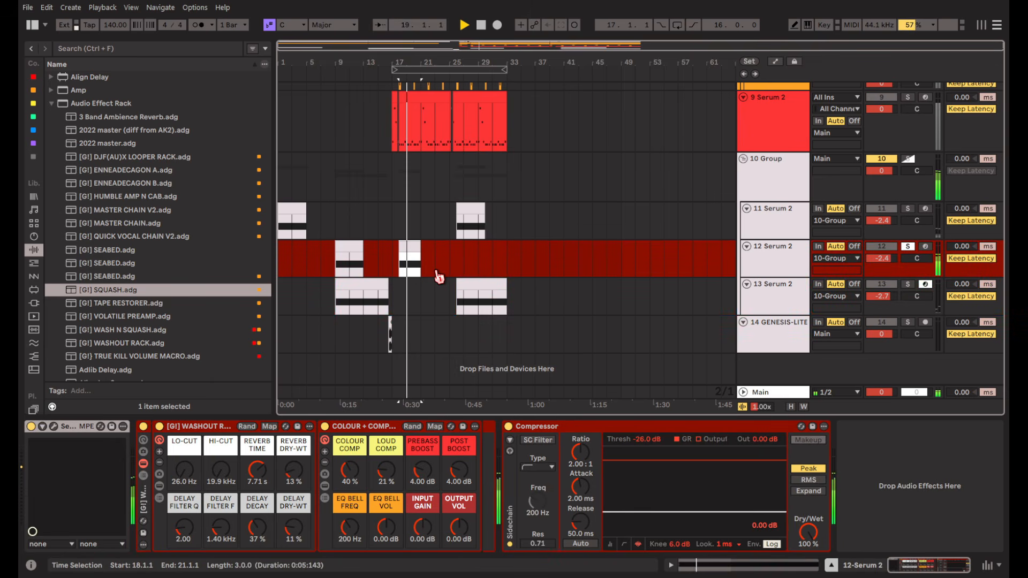
# Hide the device view, reduce the height of the 10 Group track and clear the solo.
pyautogui.press('space')
pyautogui.hotkey('ctrl', 'alt', 'l')
pyautogui.moveTo(779, 338); pyautogui.dragTo(779, 316)
pyautogui.press('s')
pyautogui.scroll(3, 597, 345)
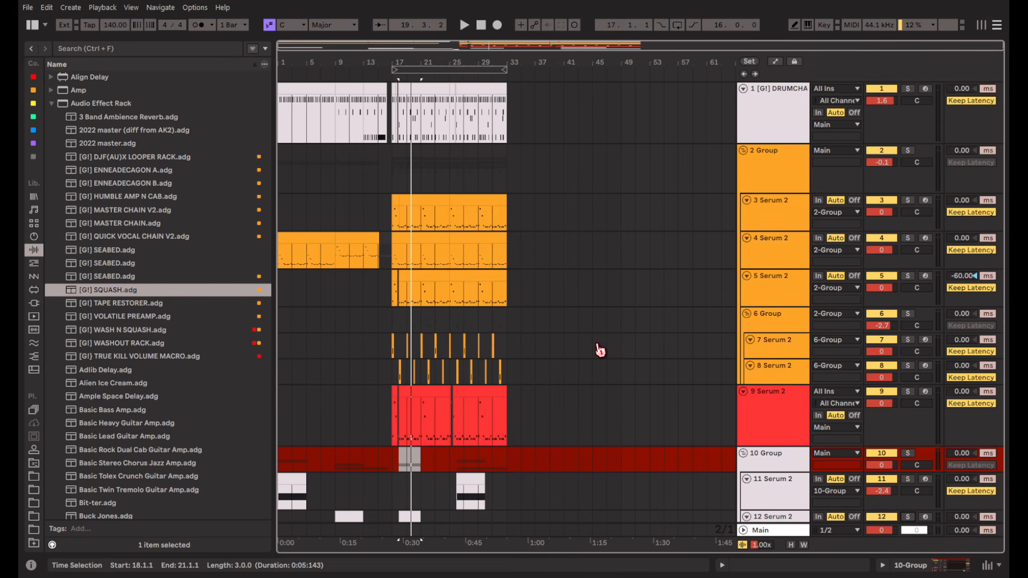
# Examine where the effect clips on tracks 11 to 13 sit across the intro and the drop.
pyautogui.scroll(-3, 622, 202)
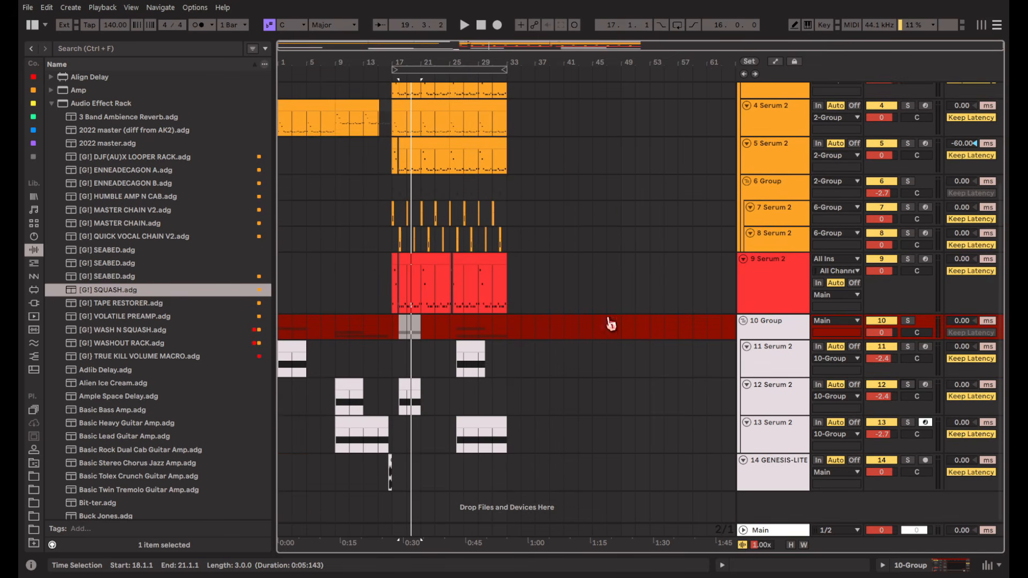
pyautogui.click(351, 394)
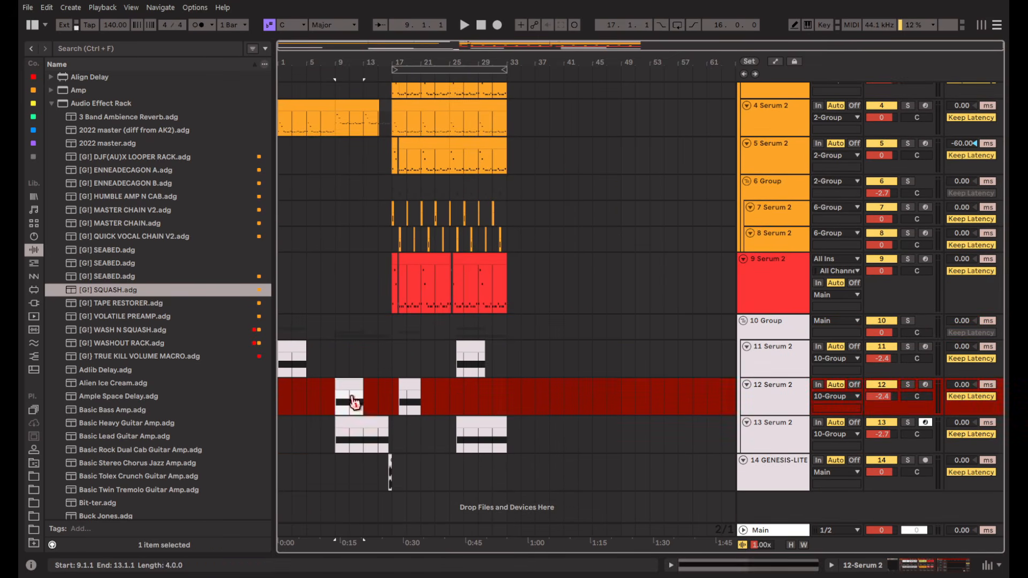
pyautogui.click(390, 452)
pyautogui.click(425, 390)
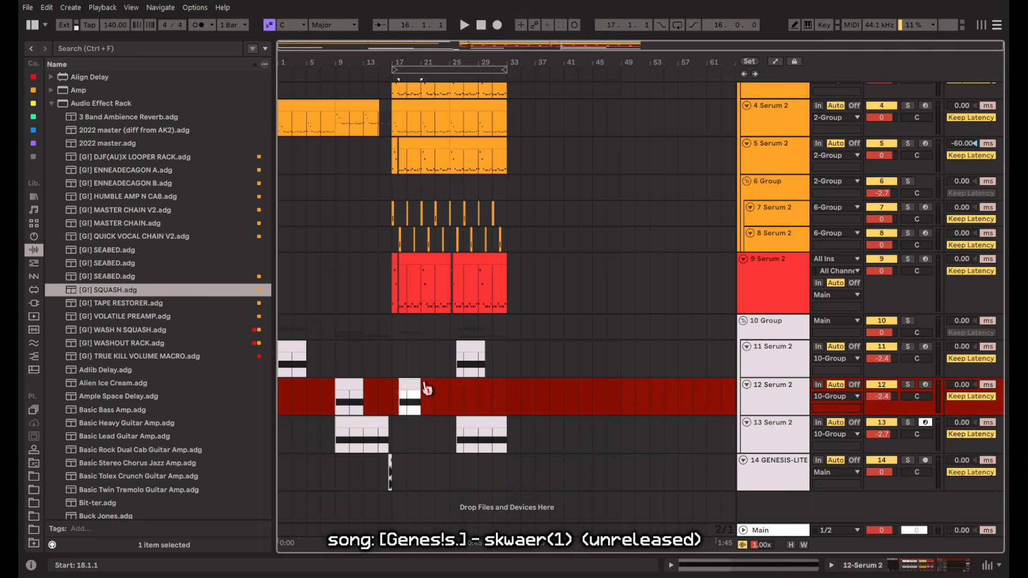
pyautogui.click(470, 356)
pyautogui.scroll(3, 545, 358)
pyautogui.scroll(-3, 535, 343)
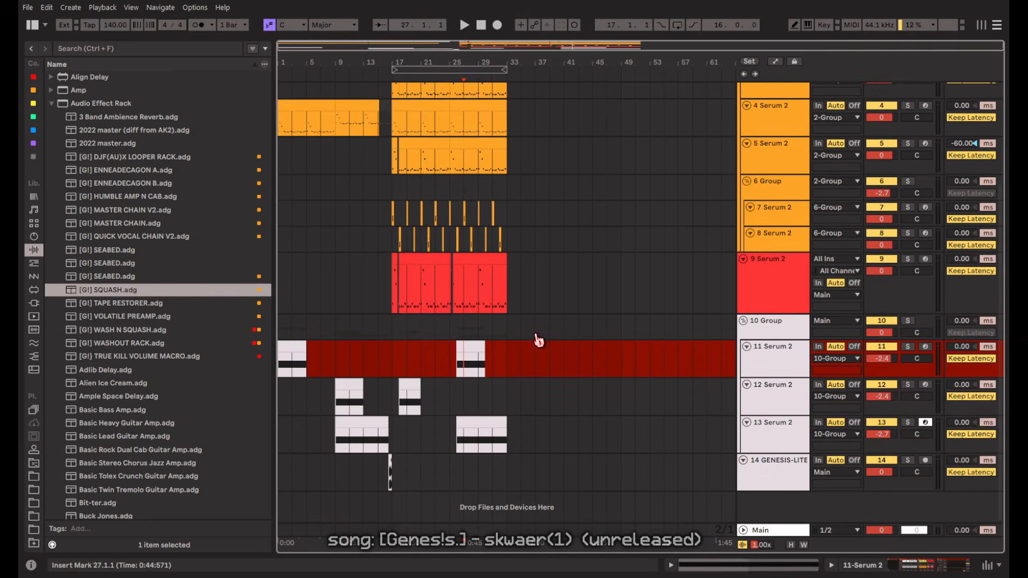
pyautogui.scroll(4, 546, 329)
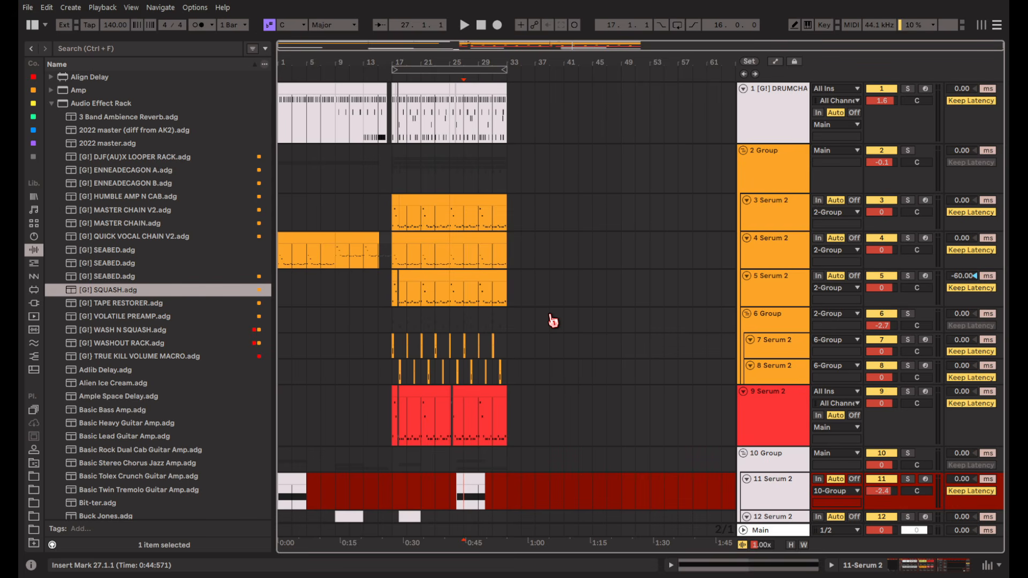
pyautogui.scroll(-4, 618, 289)
# Open the device view and examine the chains of track 9, the tracks above it and 2 Group.
pyautogui.click(777, 289)
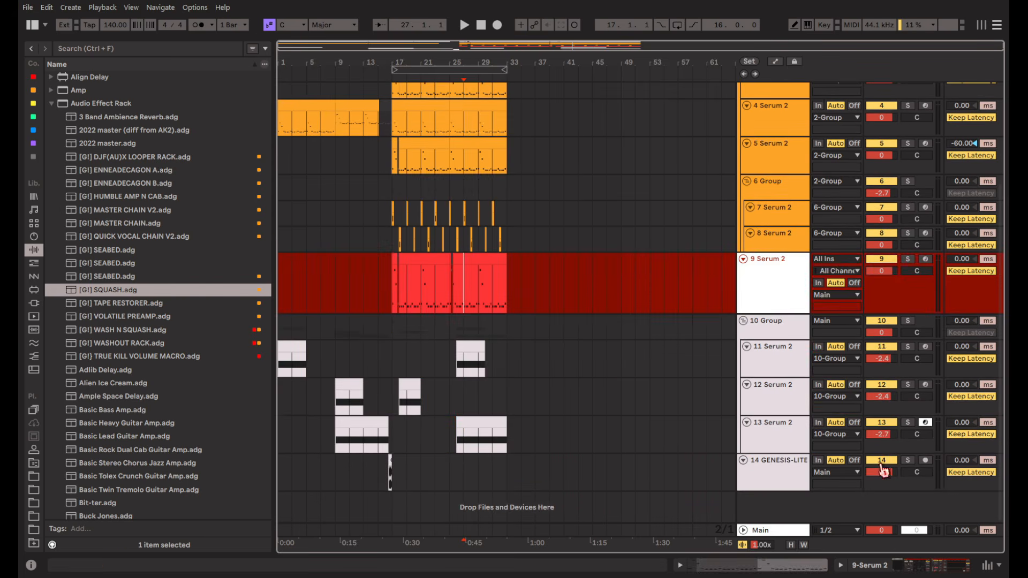
pyautogui.click(917, 571)
pyautogui.click(770, 310)
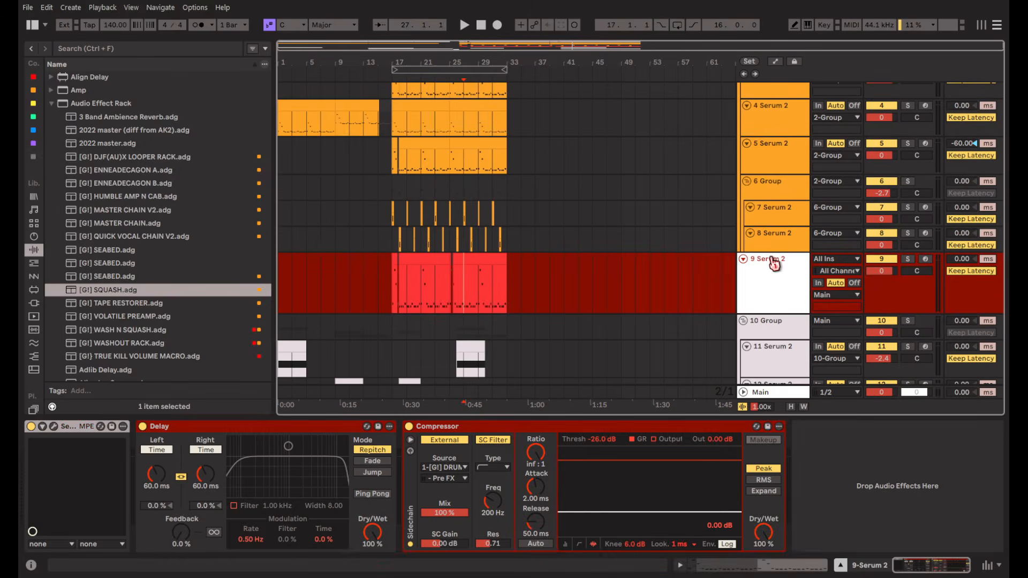
pyautogui.click(770, 246)
pyautogui.click(773, 215)
pyautogui.click(772, 194)
pyautogui.scroll(3, 696, 190)
pyautogui.click(621, 183)
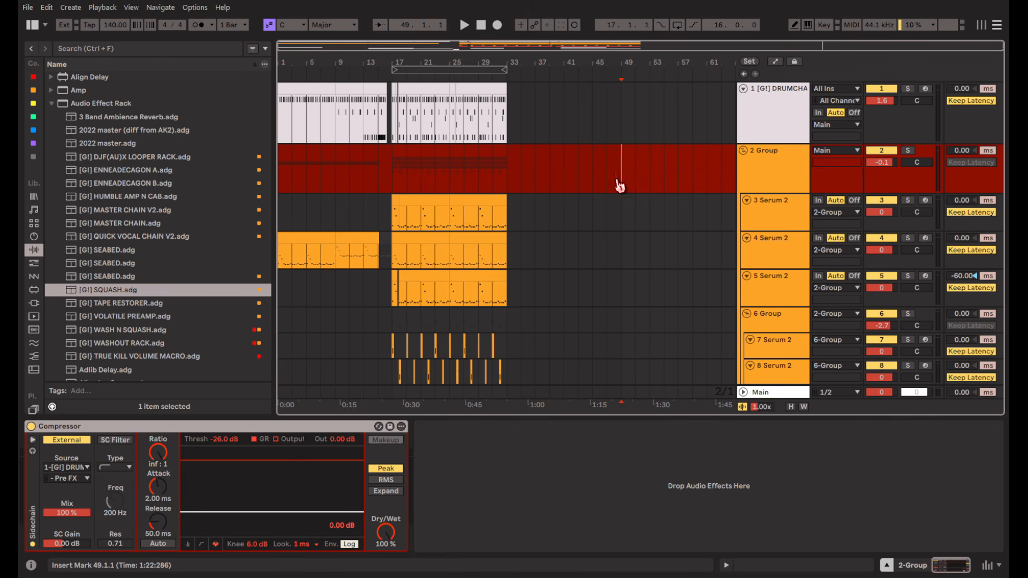
pyautogui.scroll(-2, 620, 186)
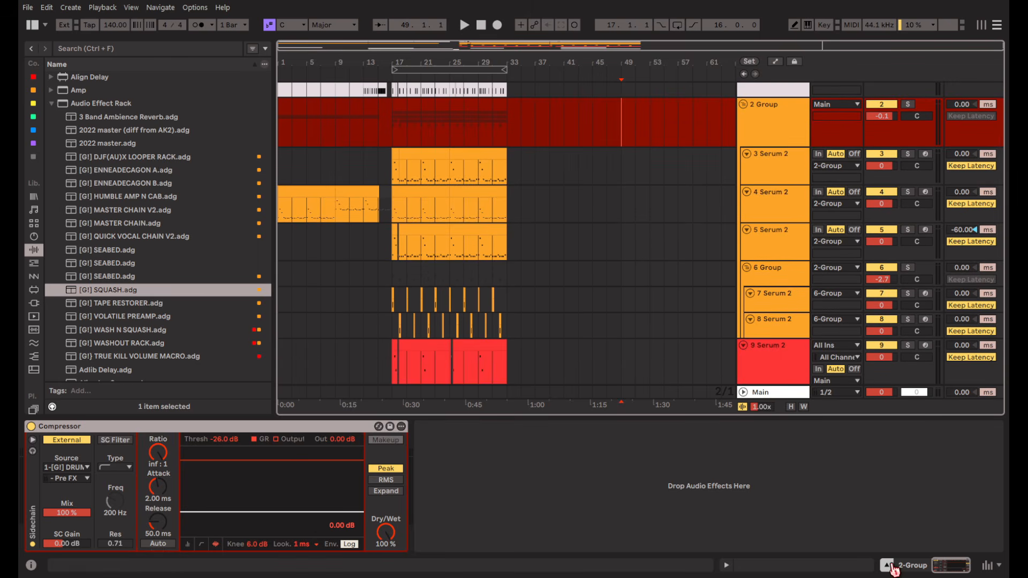